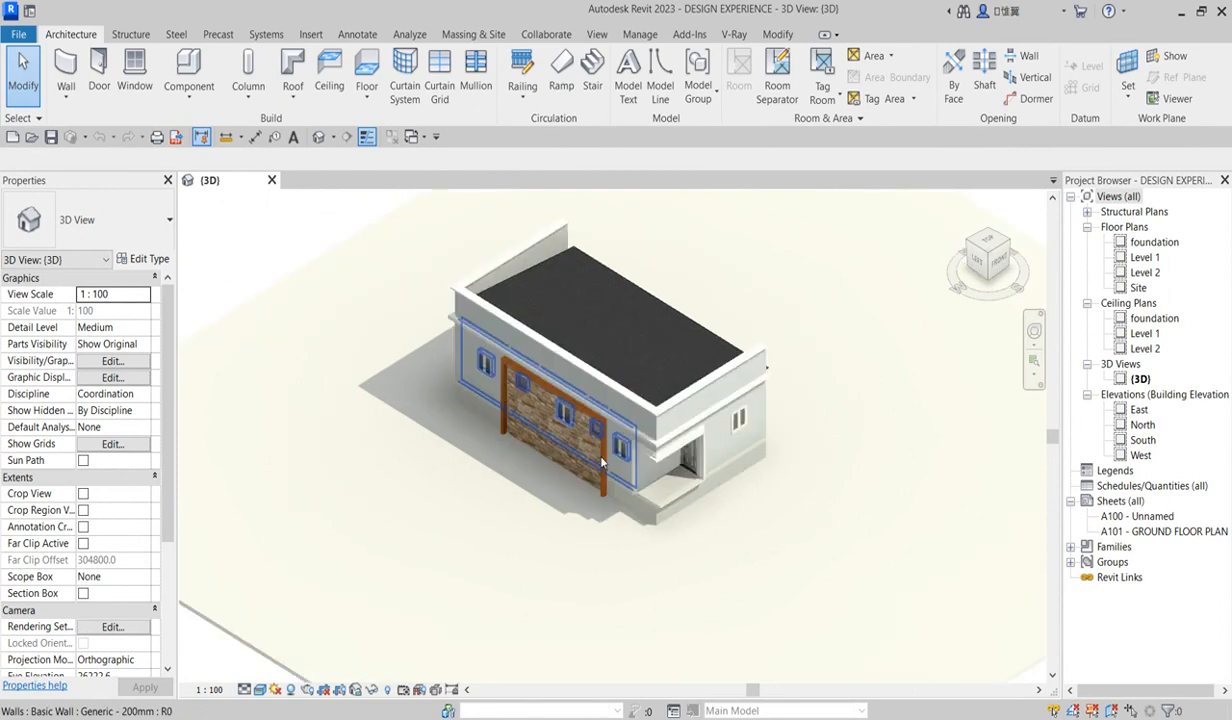
# Examine the house model in 3D, viewing the stone-clad side and the rear wall with its door and two windows
pyautogui.scroll(-4, 669, 470)
pyautogui.scroll(1, 541, 442)
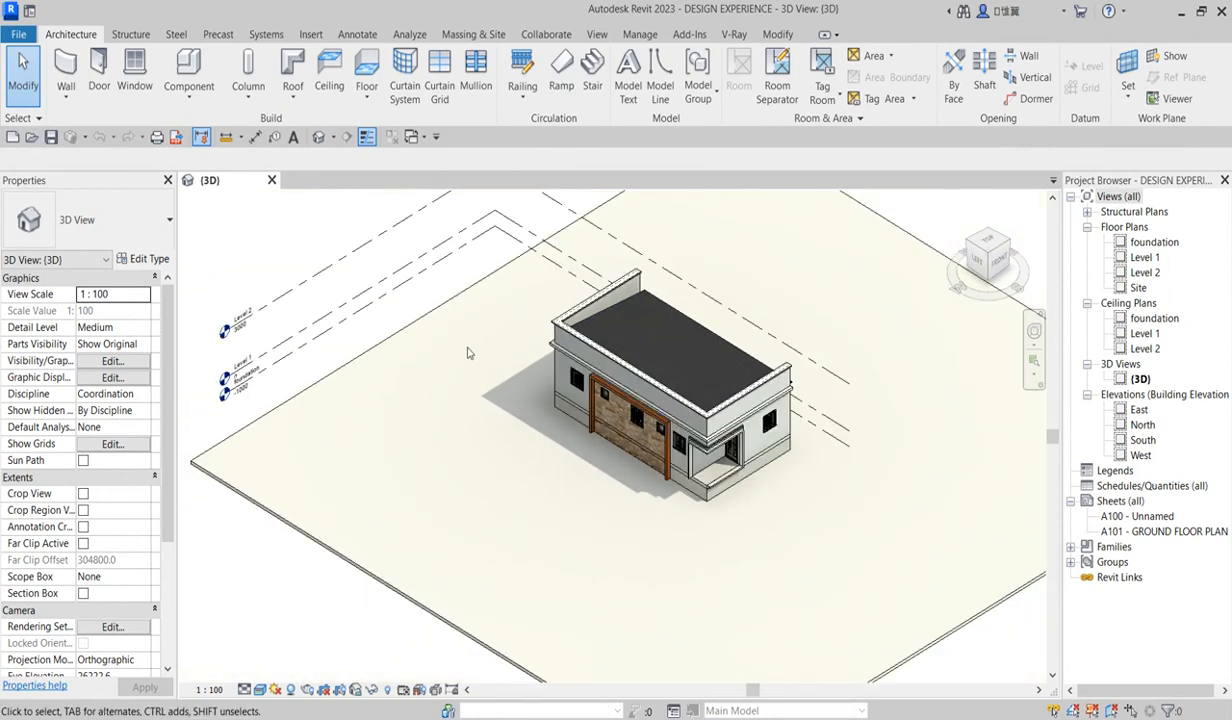
pyautogui.scroll(2, 467, 352)
pyautogui.scroll(-2, 548, 505)
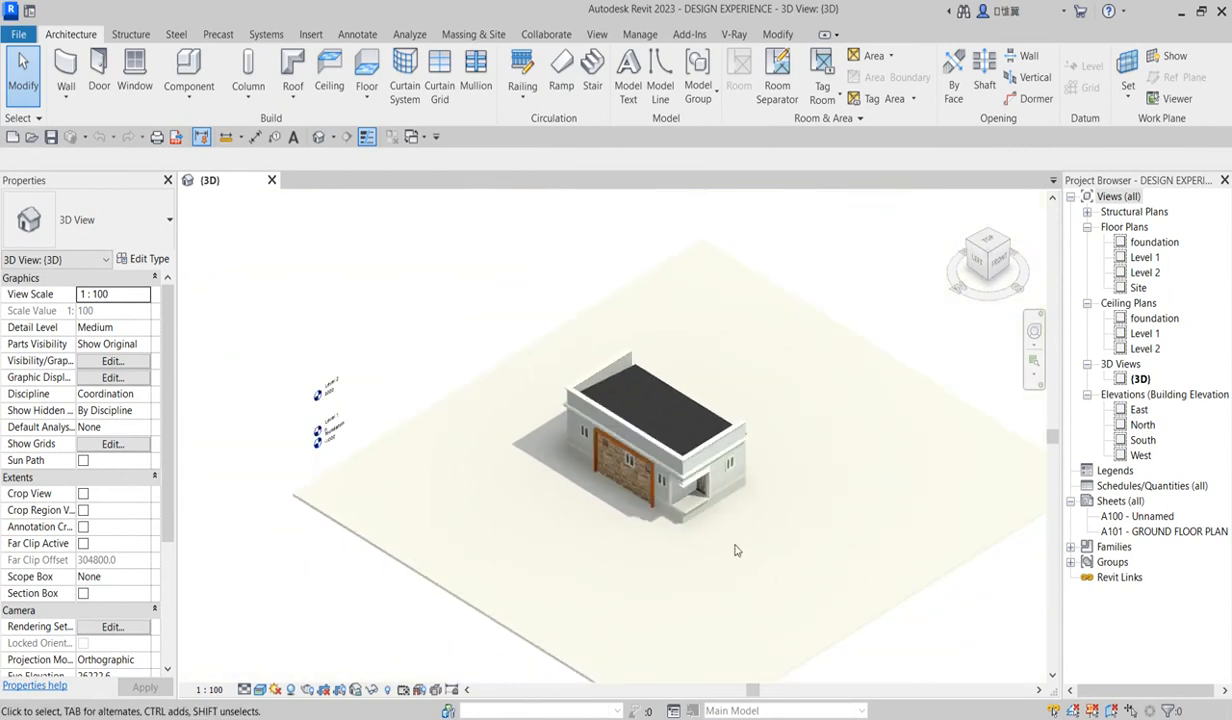
pyautogui.scroll(3, 575, 407)
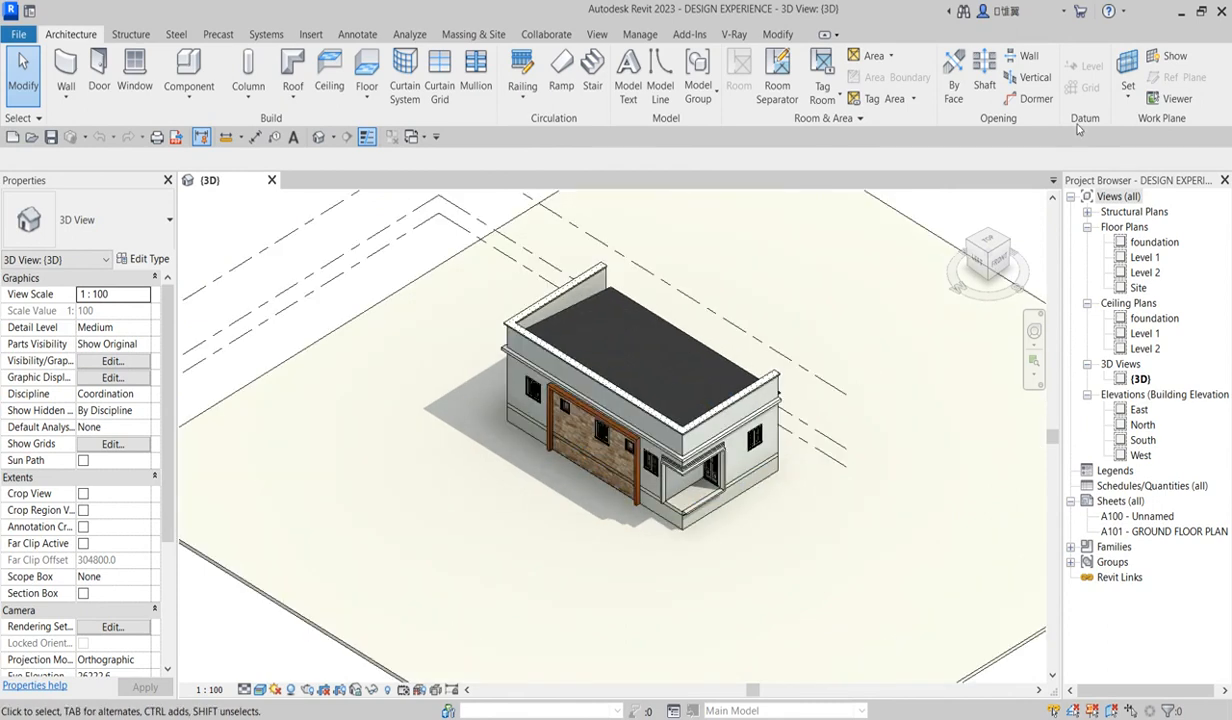
pyautogui.click(975, 248)
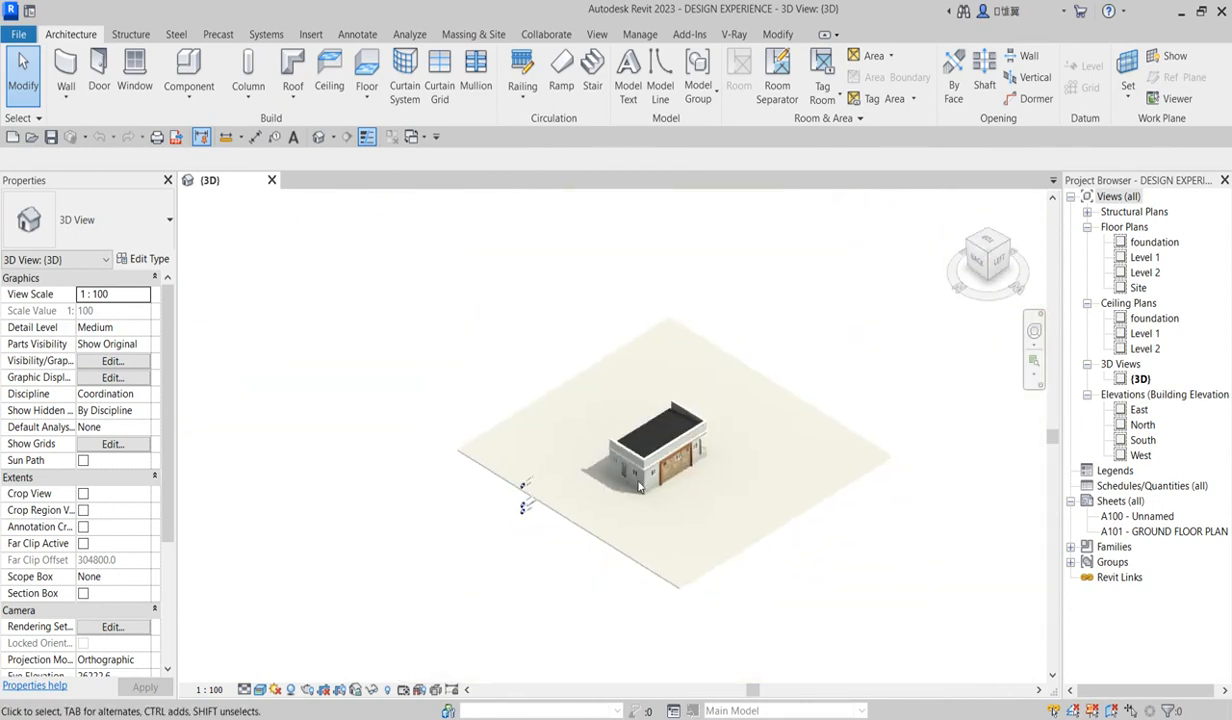
pyautogui.scroll(4, 640, 440)
pyautogui.scroll(5, 664, 458)
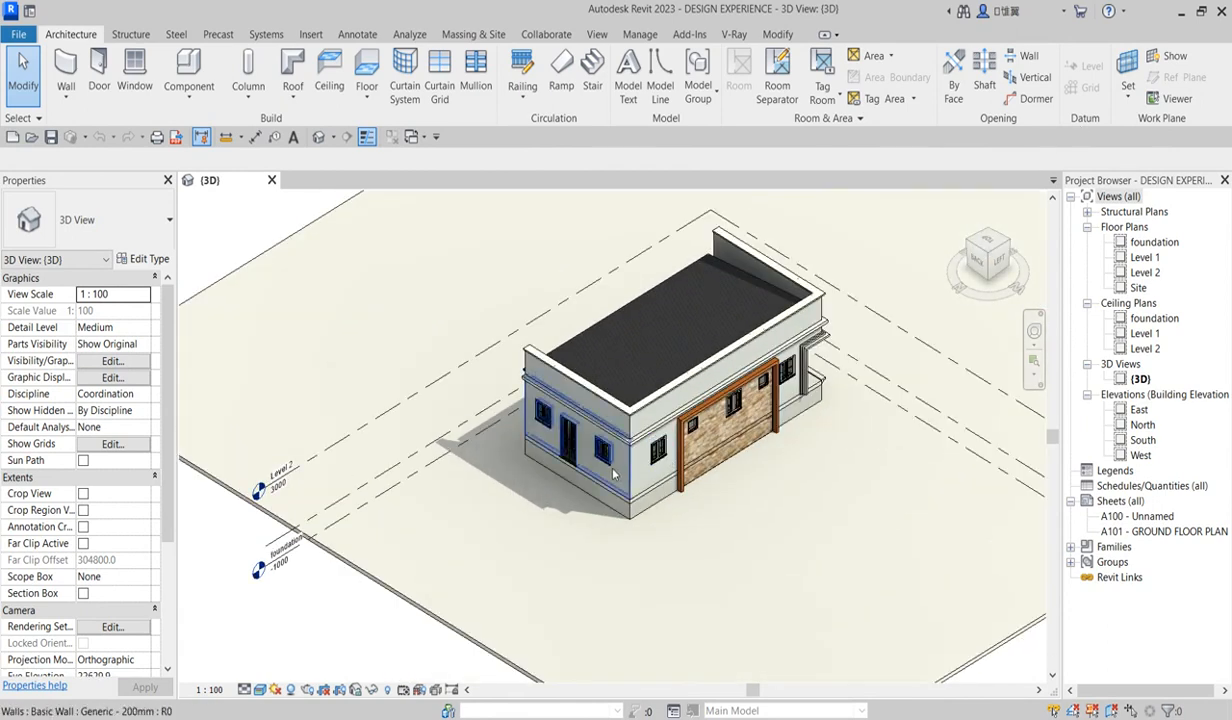
pyautogui.scroll(-6, 505, 387)
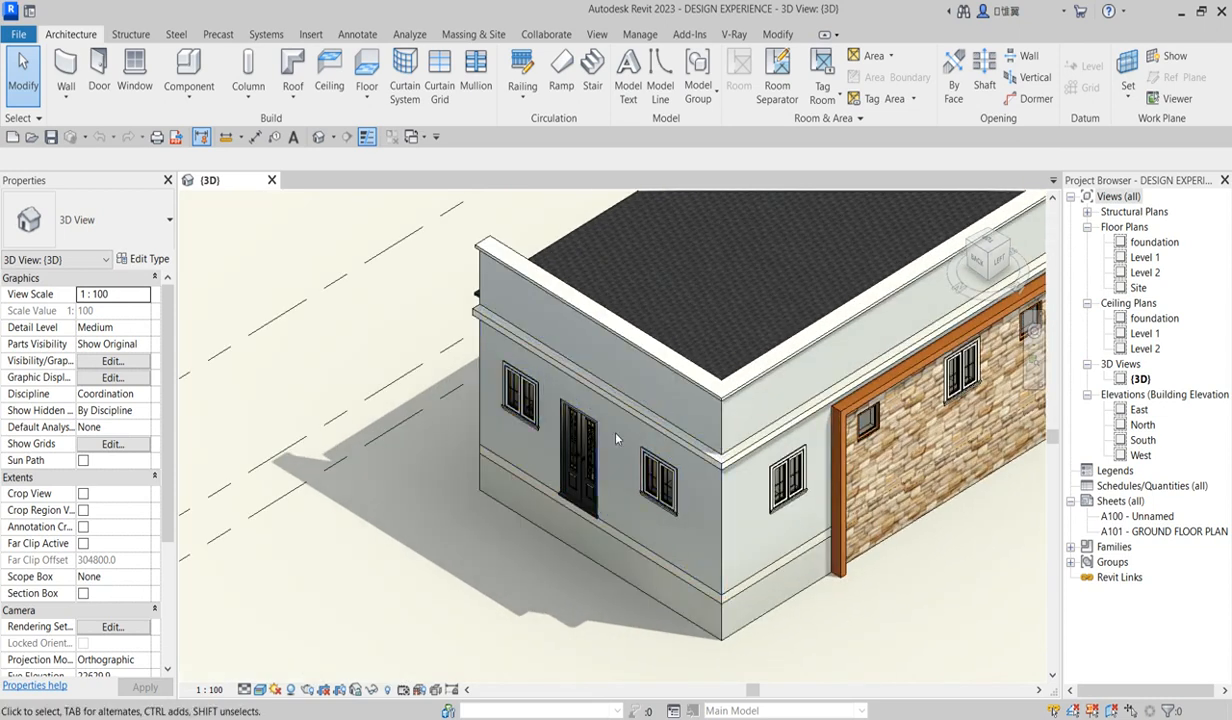
pyautogui.scroll(1, 616, 505)
pyautogui.scroll(1, 616, 505)
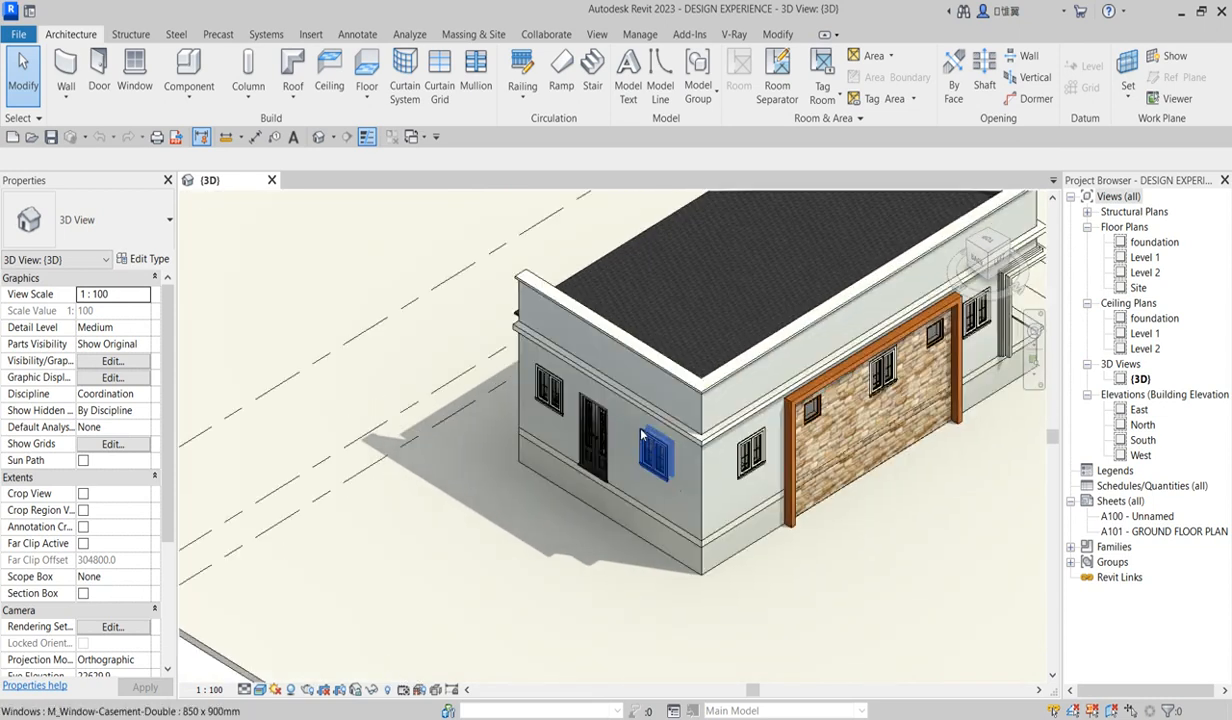
pyautogui.scroll(-4, 616, 505)
pyautogui.scroll(3, 741, 476)
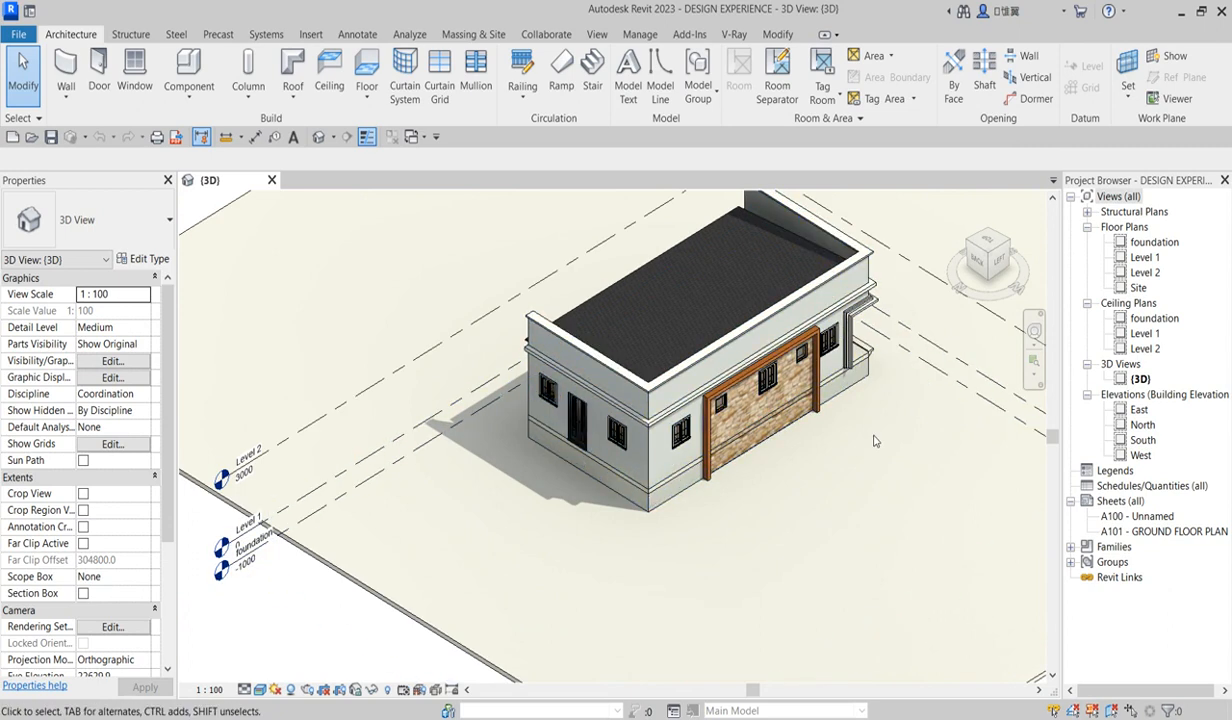
# Open the North elevation and start an in-place Casework extrusion with the north wall's face as work plane
pyautogui.doubleClick(1142, 425)
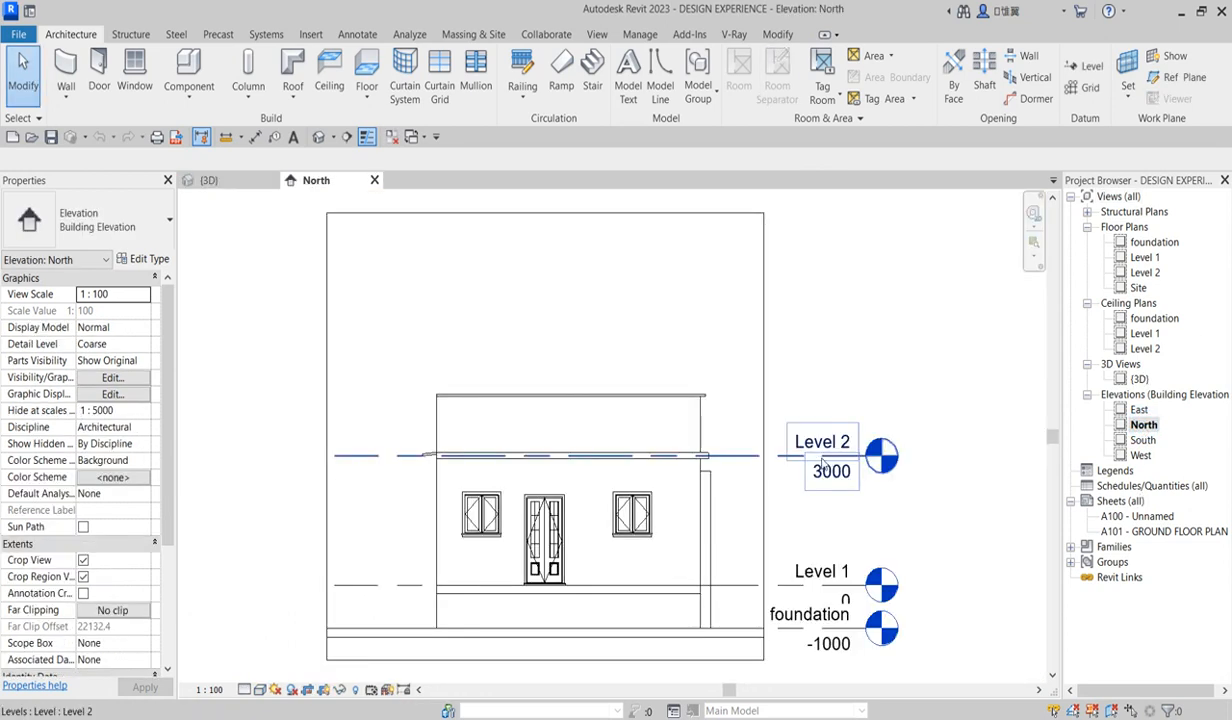
pyautogui.scroll(2, 495, 585)
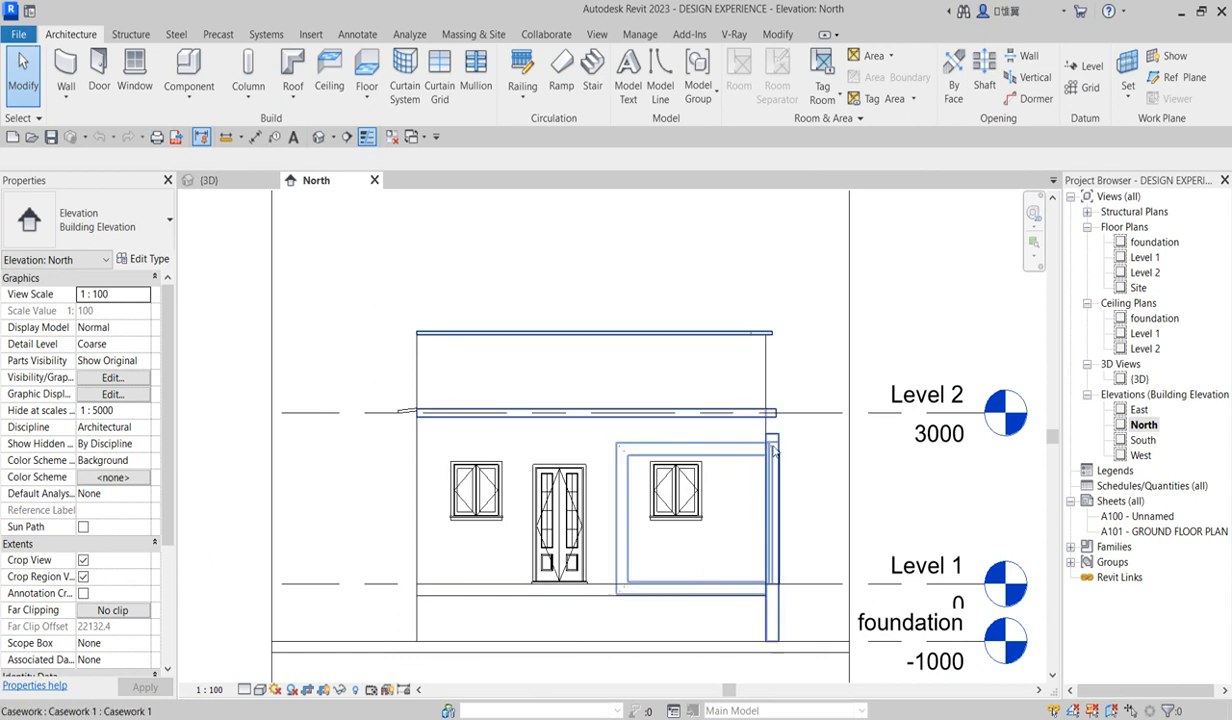
pyautogui.click(776, 578)
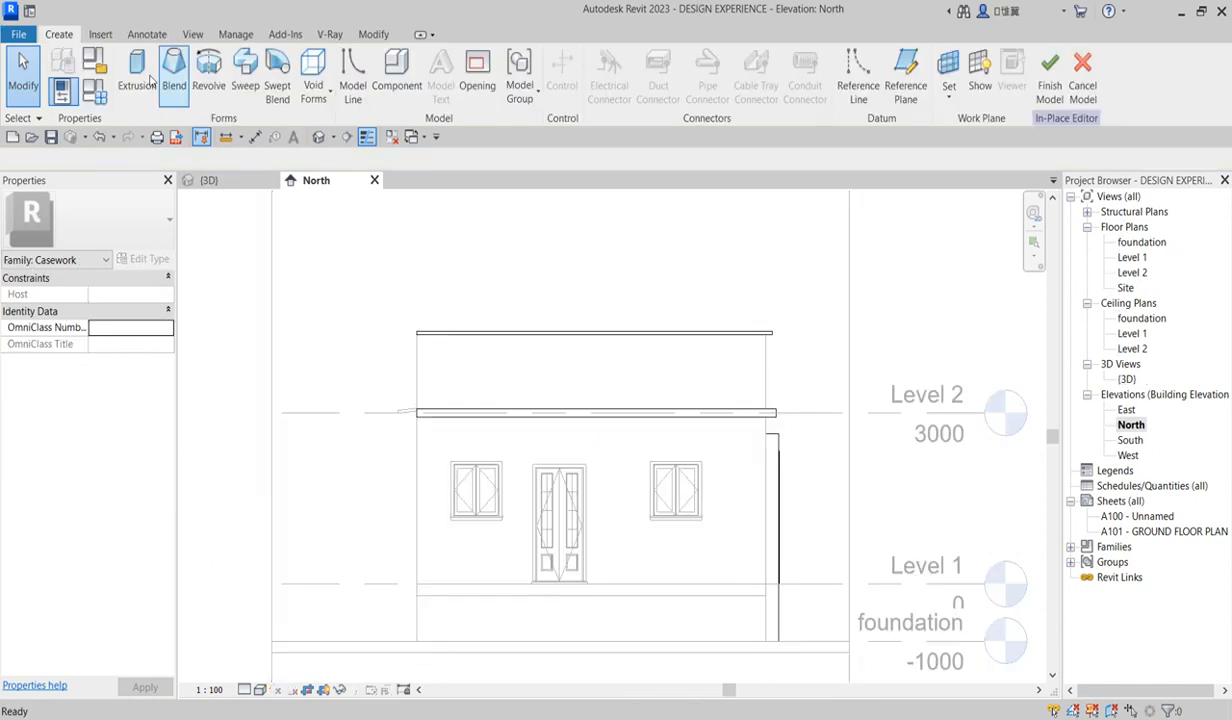
pyautogui.click(137, 72)
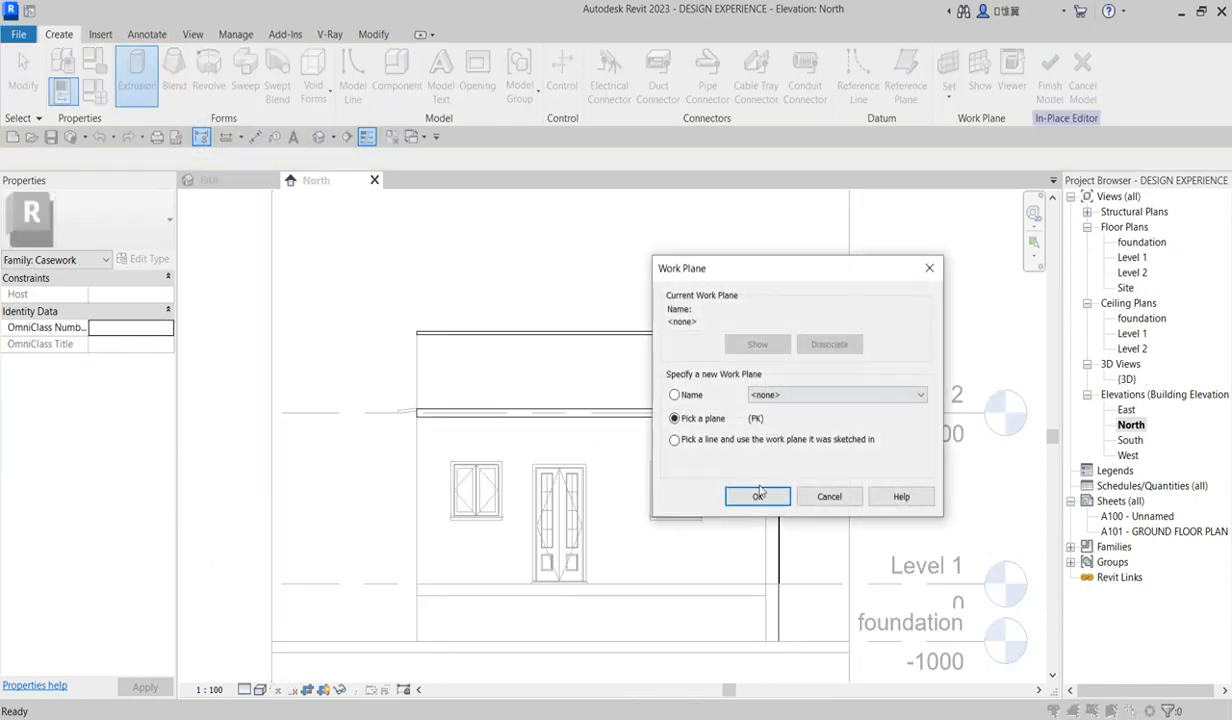
pyautogui.click(758, 497)
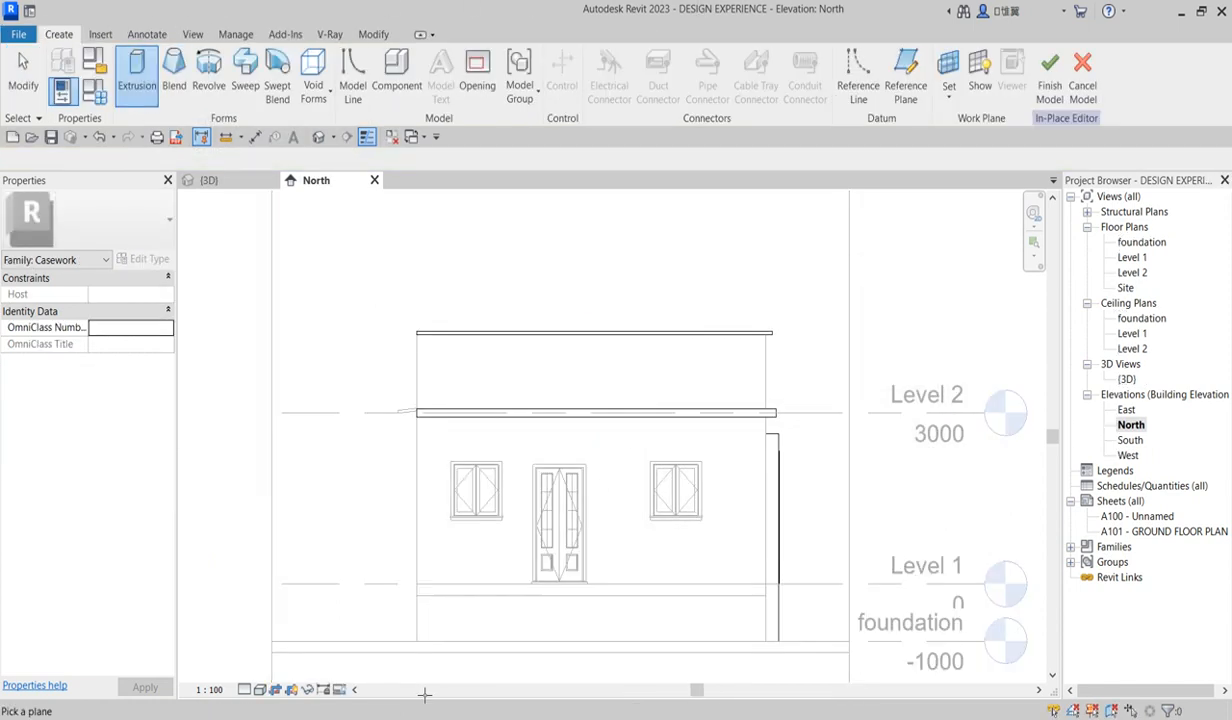
pyautogui.click(465, 641)
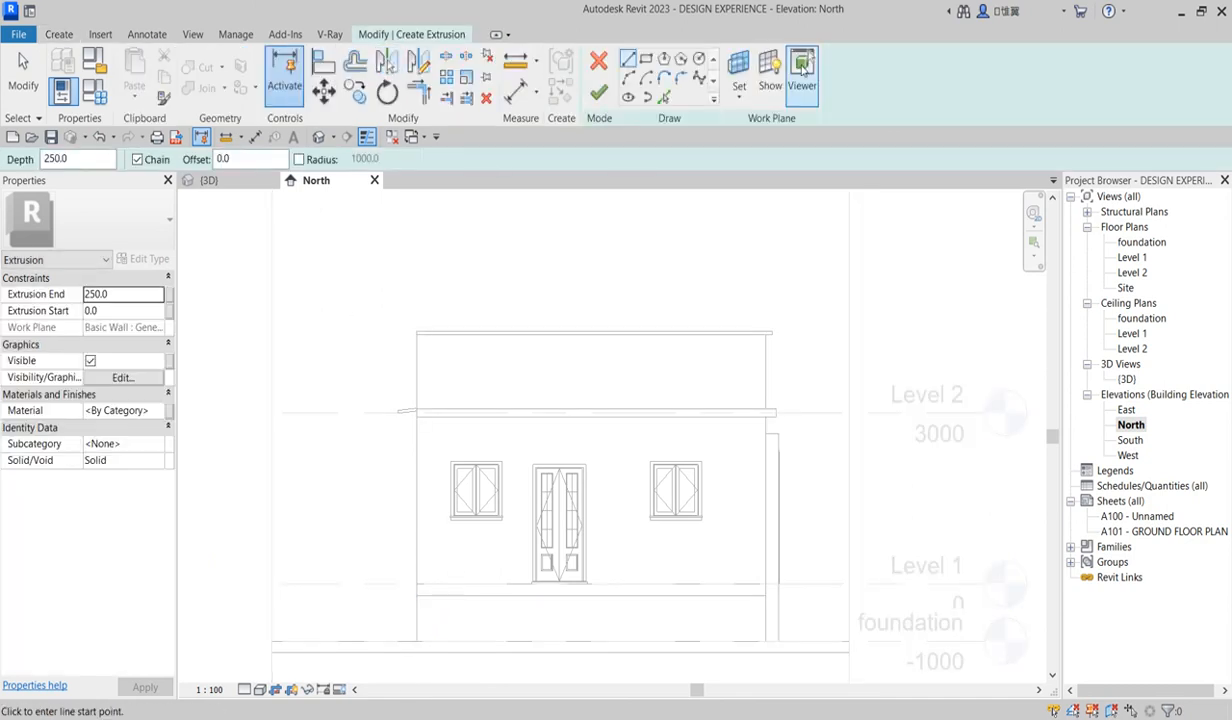
# Sketch a horizontal rectangle about 105 mm high across the full wall width, above the door and windows
pyautogui.click(646, 59)
pyautogui.scroll(3, 430, 467)
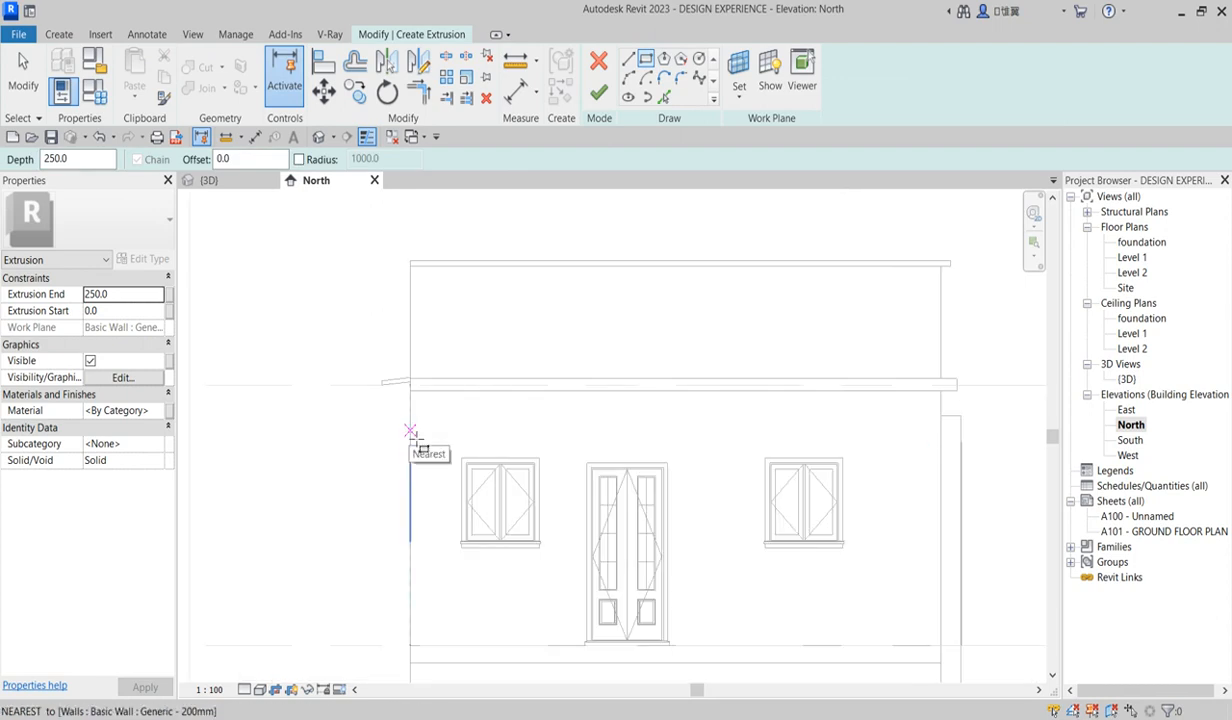
pyautogui.click(410, 431)
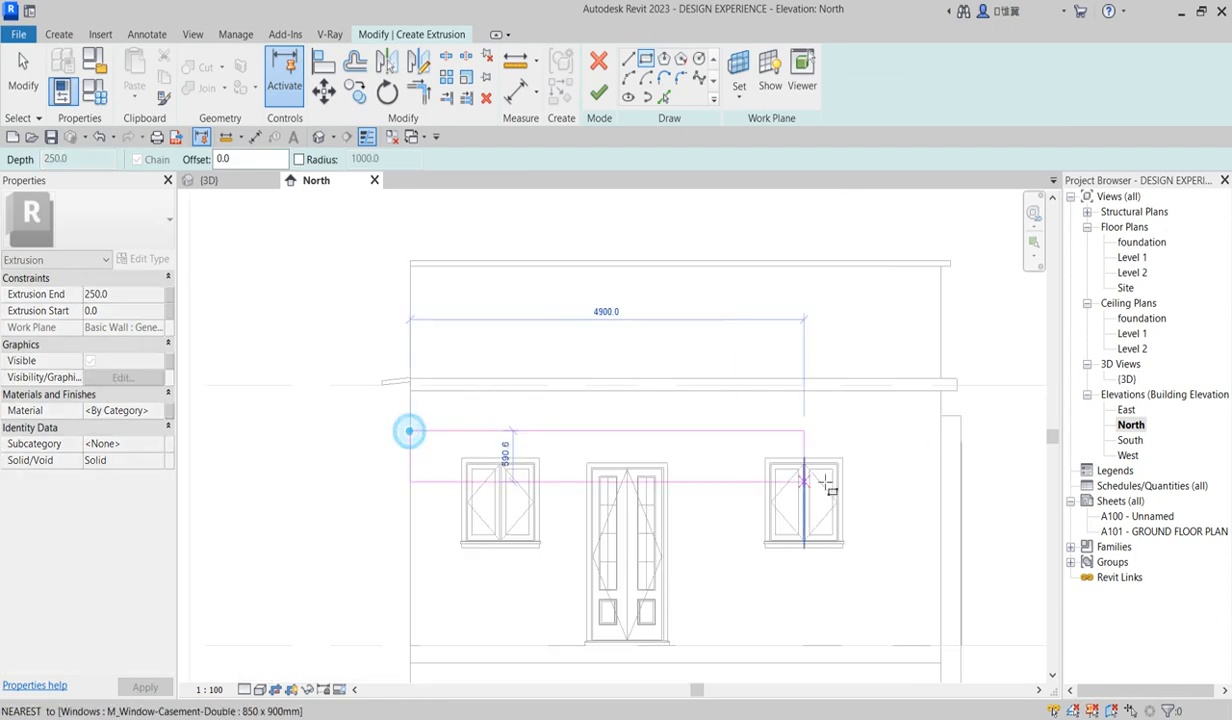
pyautogui.scroll(2, 940, 445)
pyautogui.click(941, 440)
pyautogui.scroll(-2, 685, 421)
pyautogui.rightClick(515, 405)
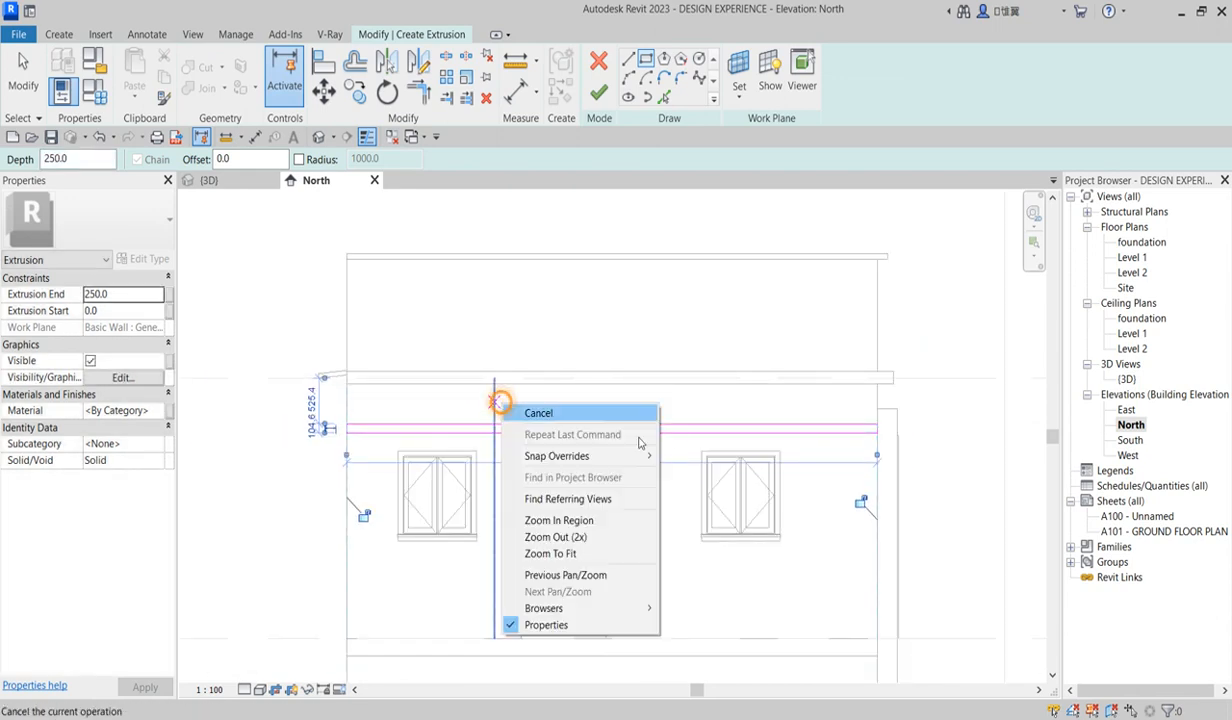
pyautogui.click(540, 412)
pyautogui.rightClick(545, 409)
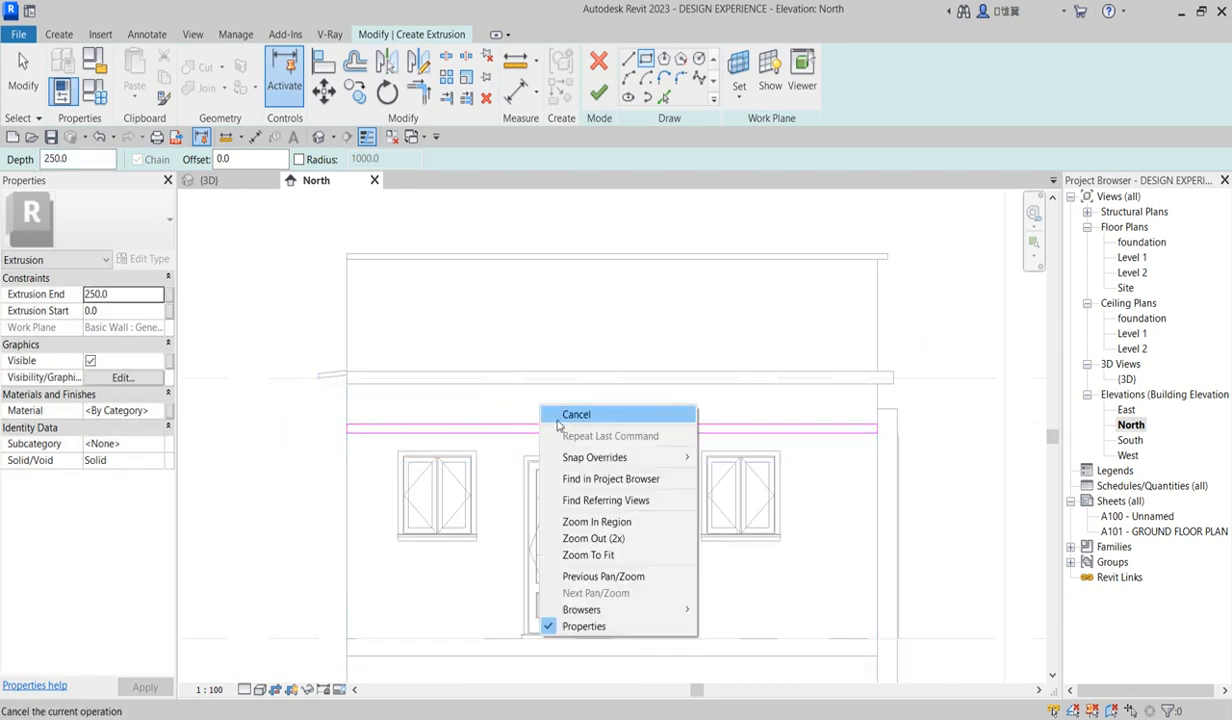
pyautogui.click(560, 414)
# Move the horizontal rectangle up to align with the top of the adjoining side frame, and finish the extrusion with a 250 depth
pyautogui.moveTo(300, 403)
pyautogui.mouseDown()
pyautogui.moveTo(741, 403)
pyautogui.moveTo(963, 452)
pyautogui.mouseUp()
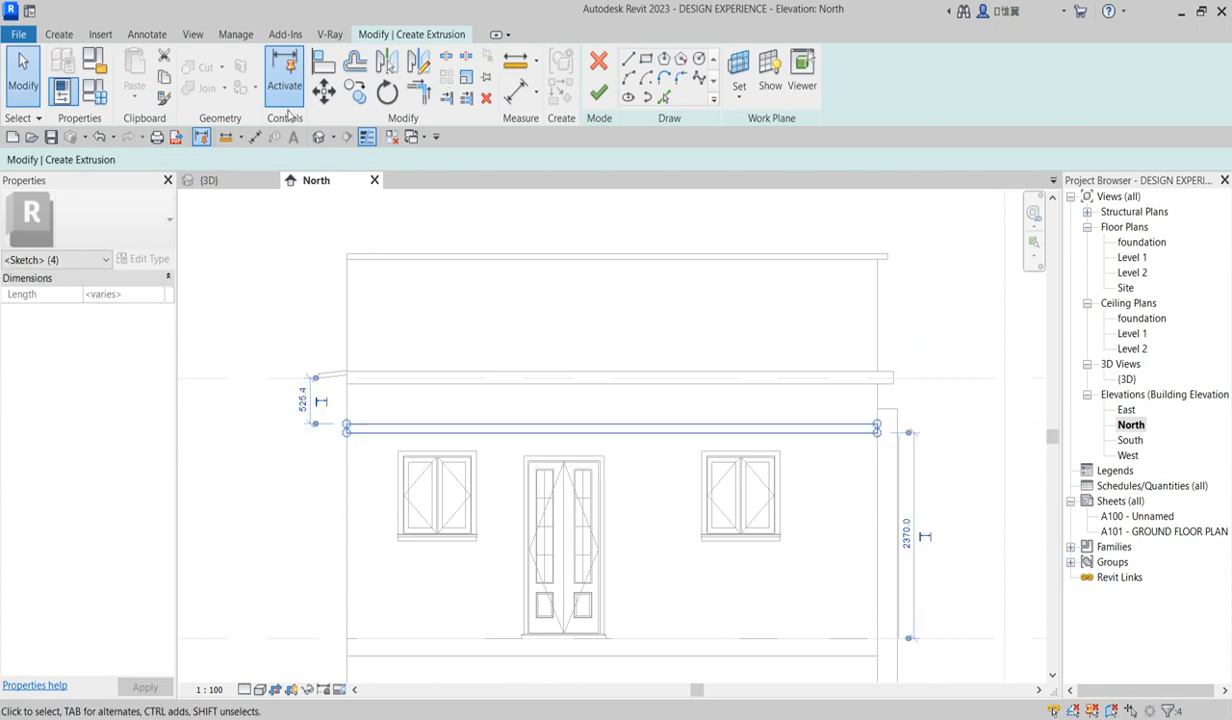
pyautogui.click(323, 90)
pyautogui.scroll(3, 905, 427)
pyautogui.click(894, 420)
pyautogui.click(900, 409)
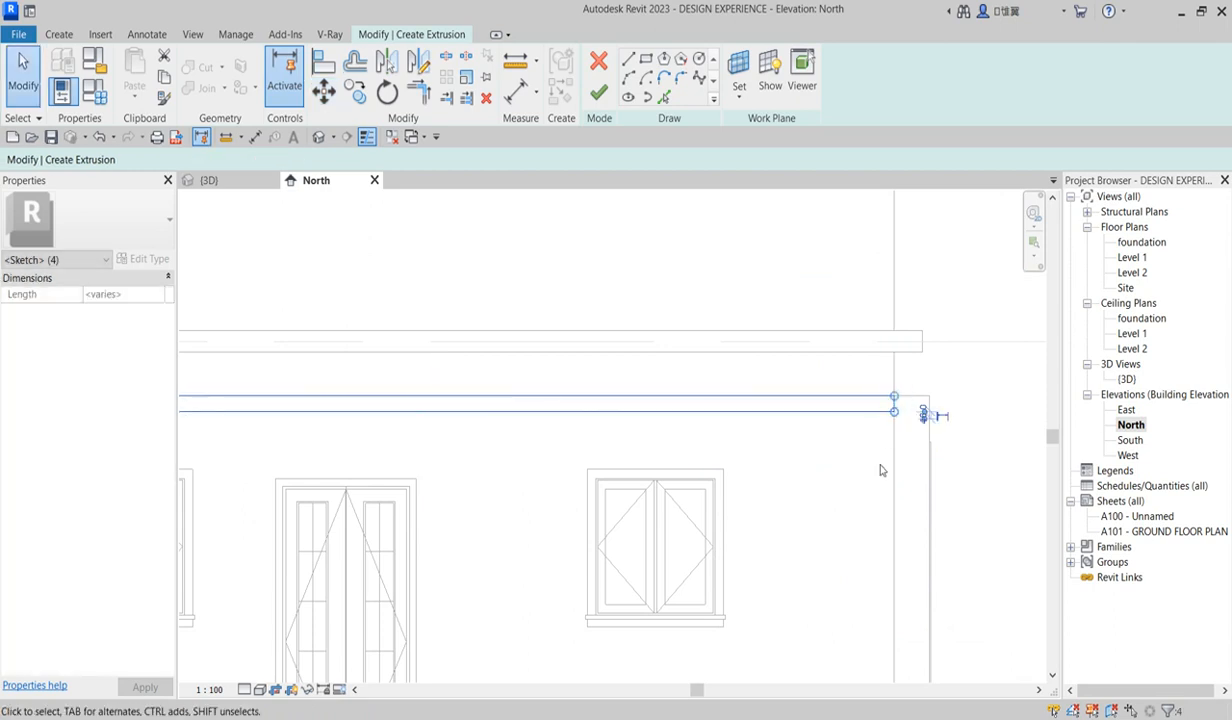
pyautogui.click(815, 480)
pyautogui.scroll(-5, 815, 478)
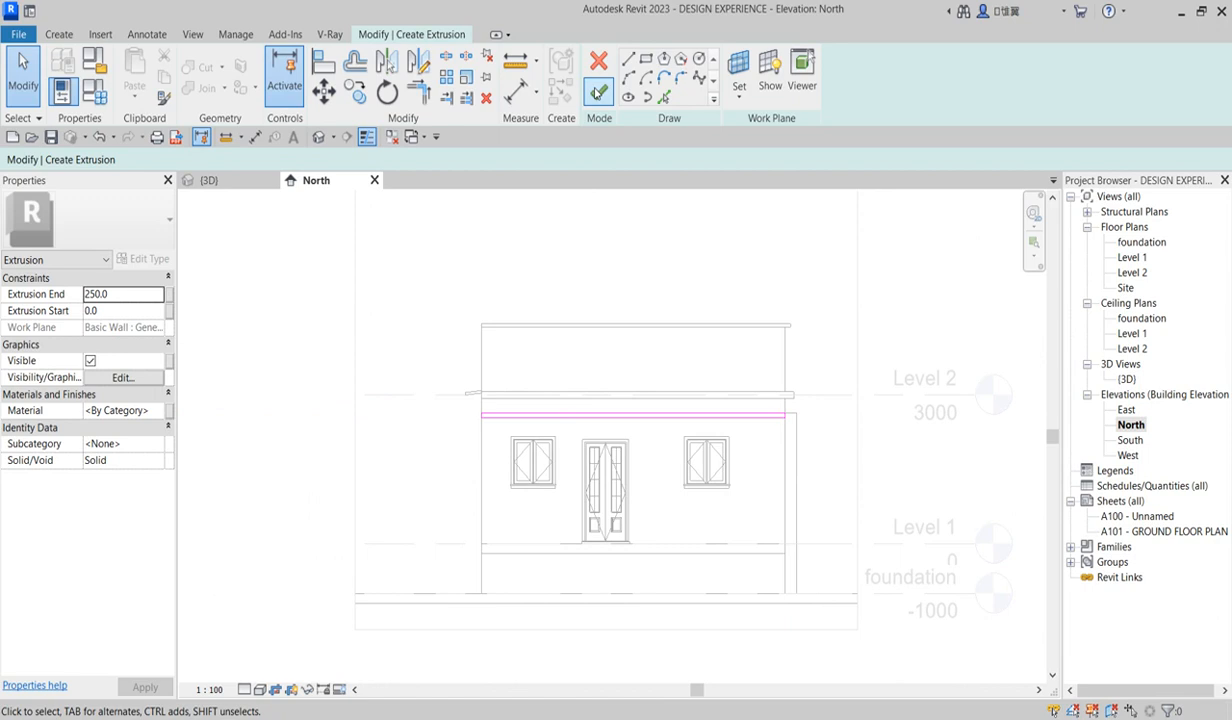
pyautogui.click(598, 92)
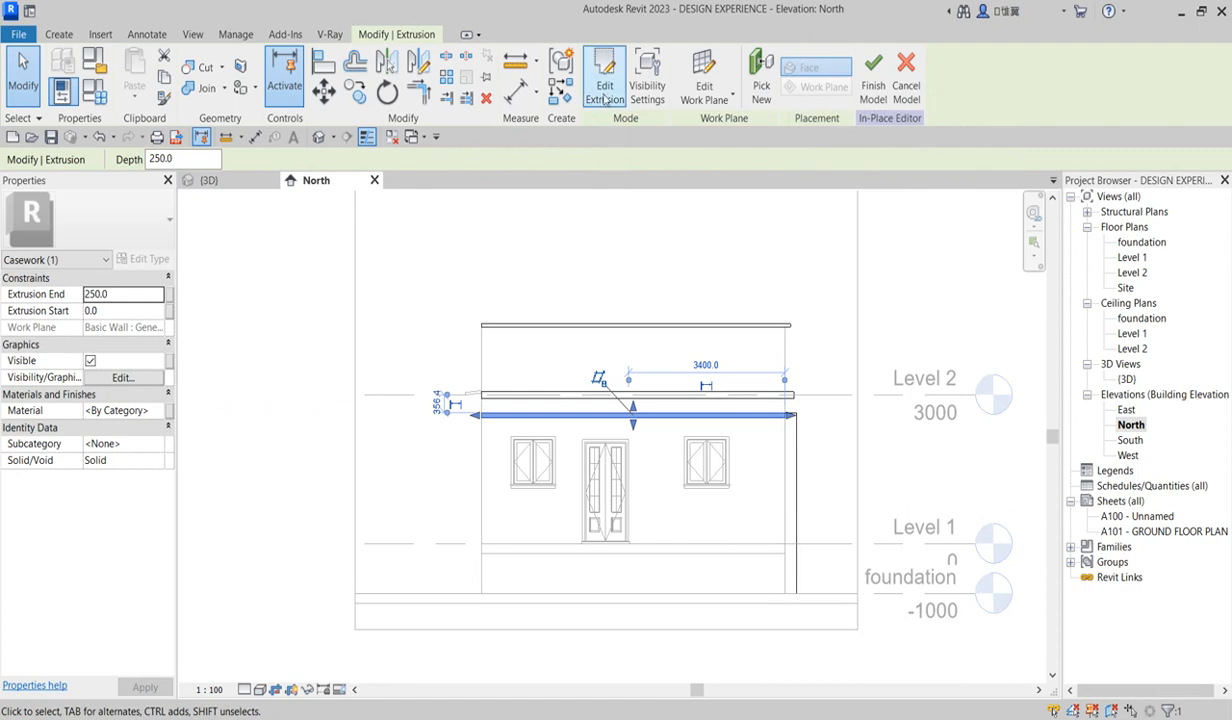
# Start a second extrusion in the same in-place model, picking the north wall's face as its work plane
pyautogui.click(704, 80)
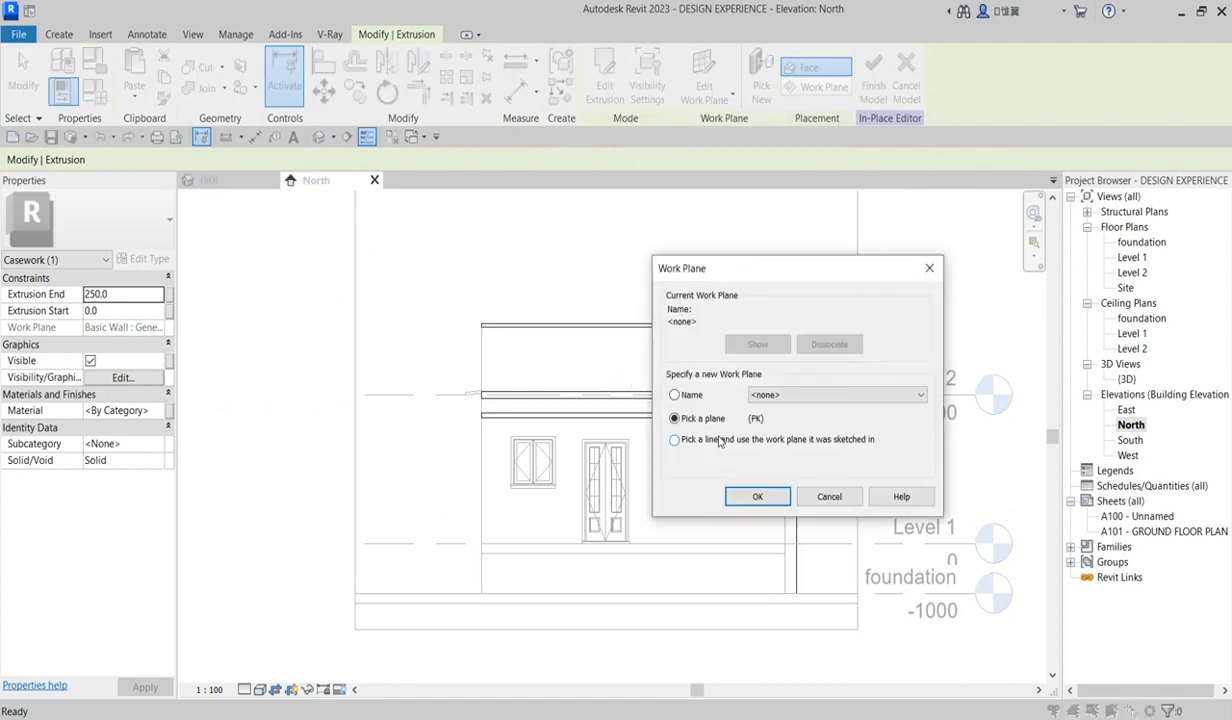
pyautogui.click(759, 497)
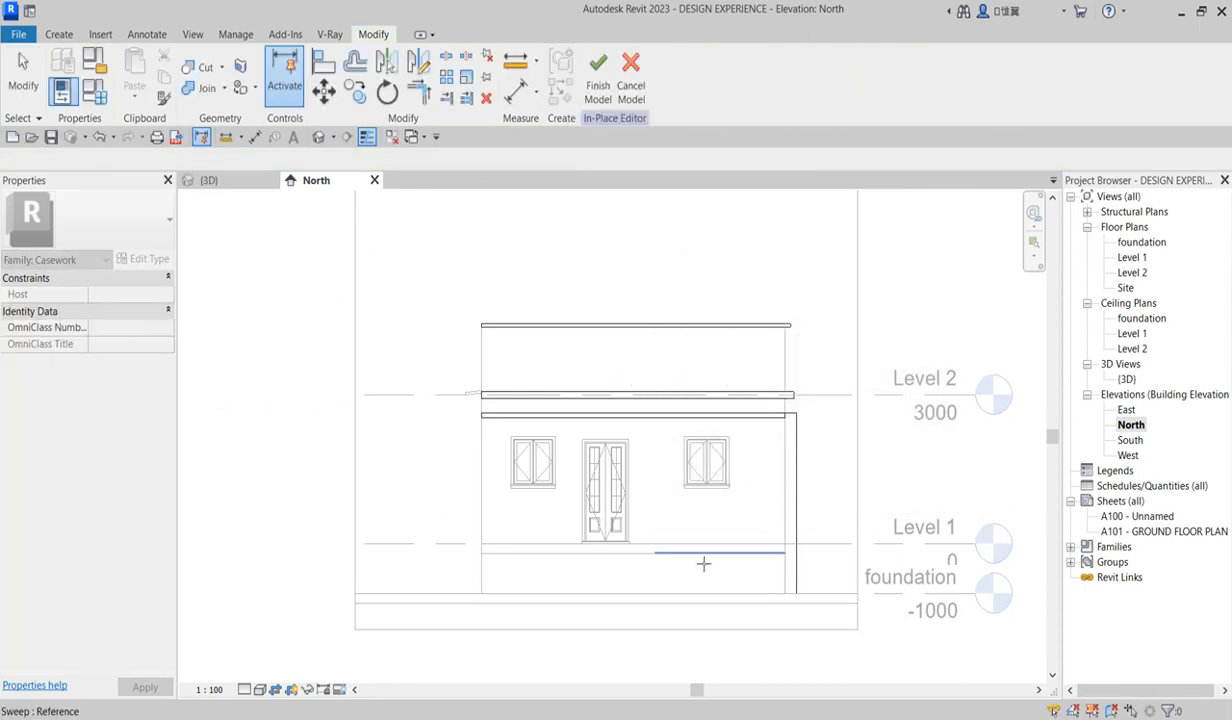
pyautogui.click(483, 573)
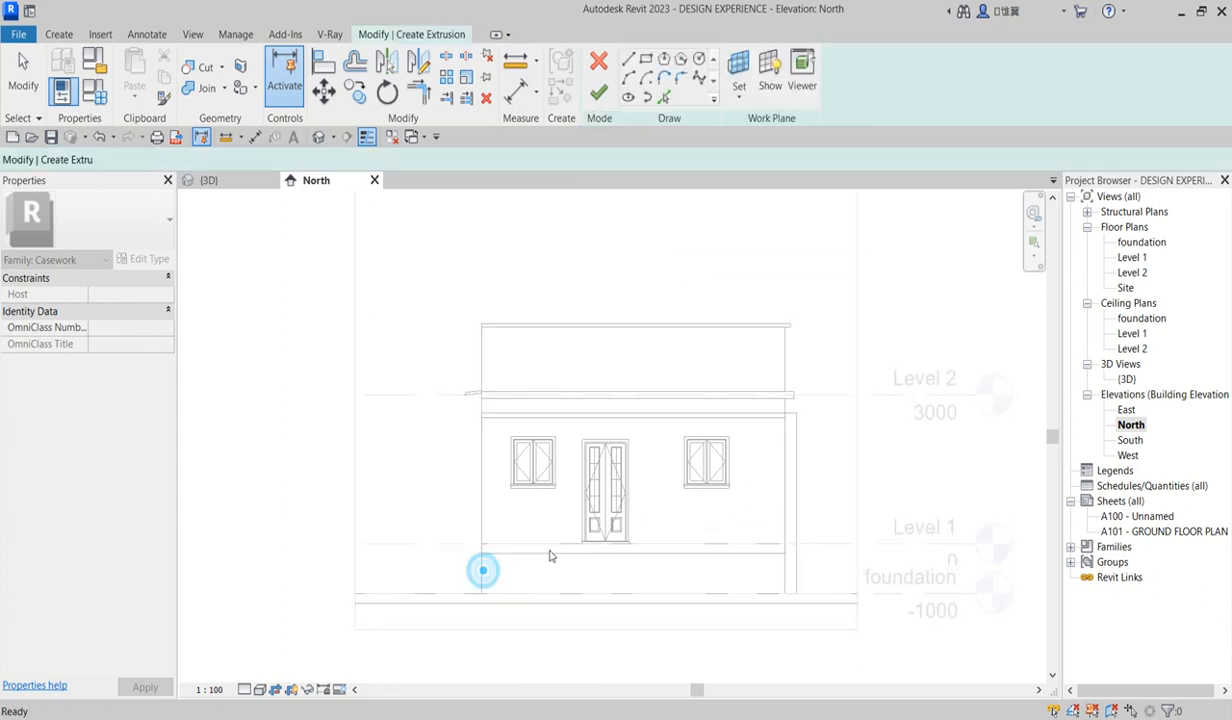
# Sketch a vertical rectangle about 127 mm wide from the horizontal band's underside to the foundation line, between the door and the adjacent window
pyautogui.click(645, 59)
pyautogui.scroll(1, 687, 430)
pyautogui.scroll(3, 687, 430)
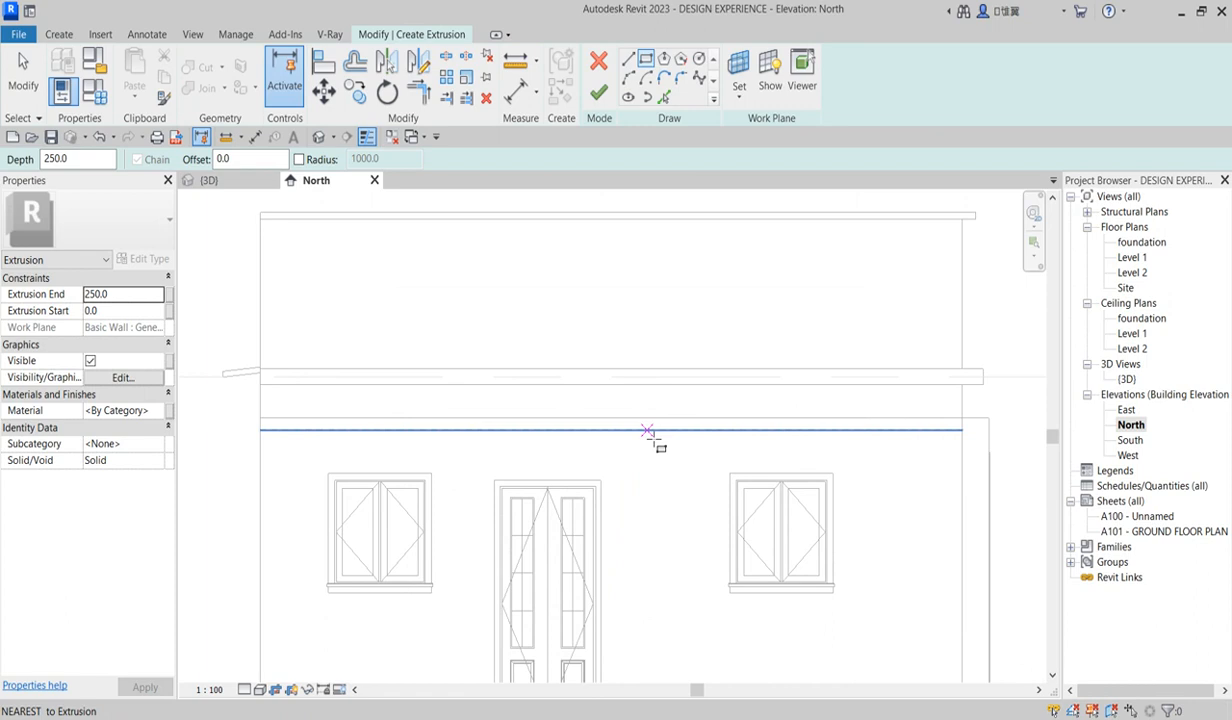
pyautogui.click(647, 431)
pyautogui.scroll(-2, 665, 536)
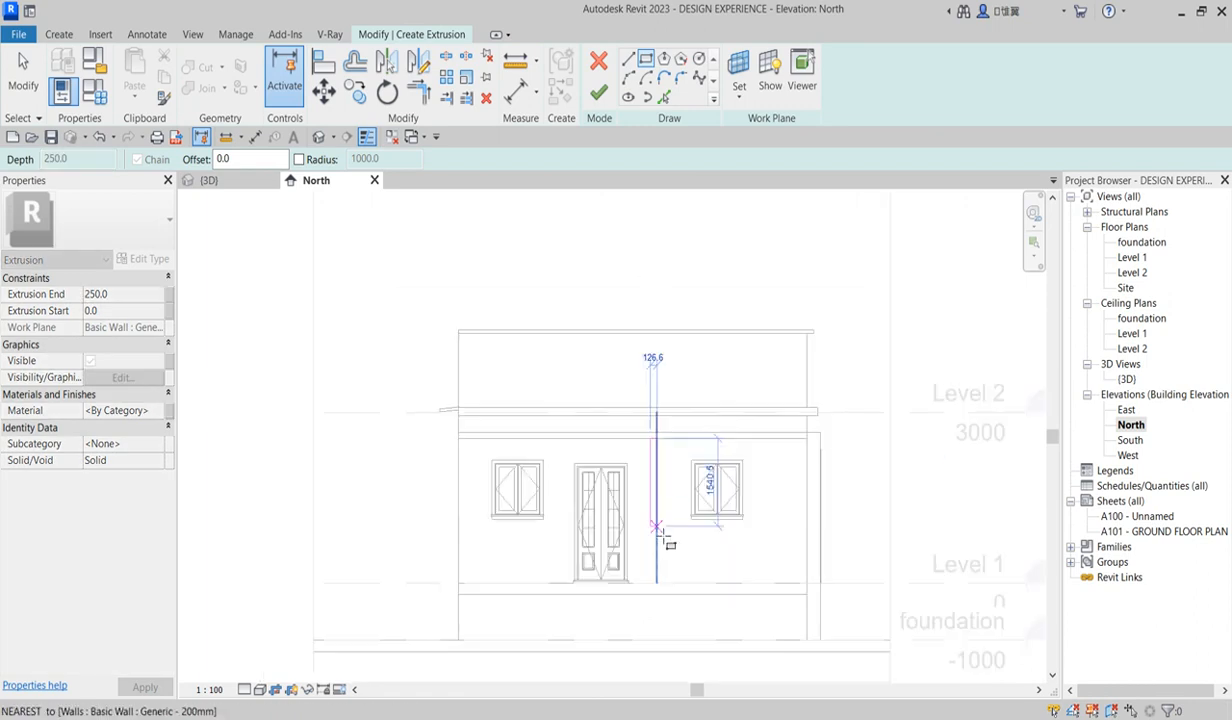
pyautogui.scroll(-2, 660, 620)
pyautogui.scroll(2, 663, 605)
pyautogui.click(651, 586)
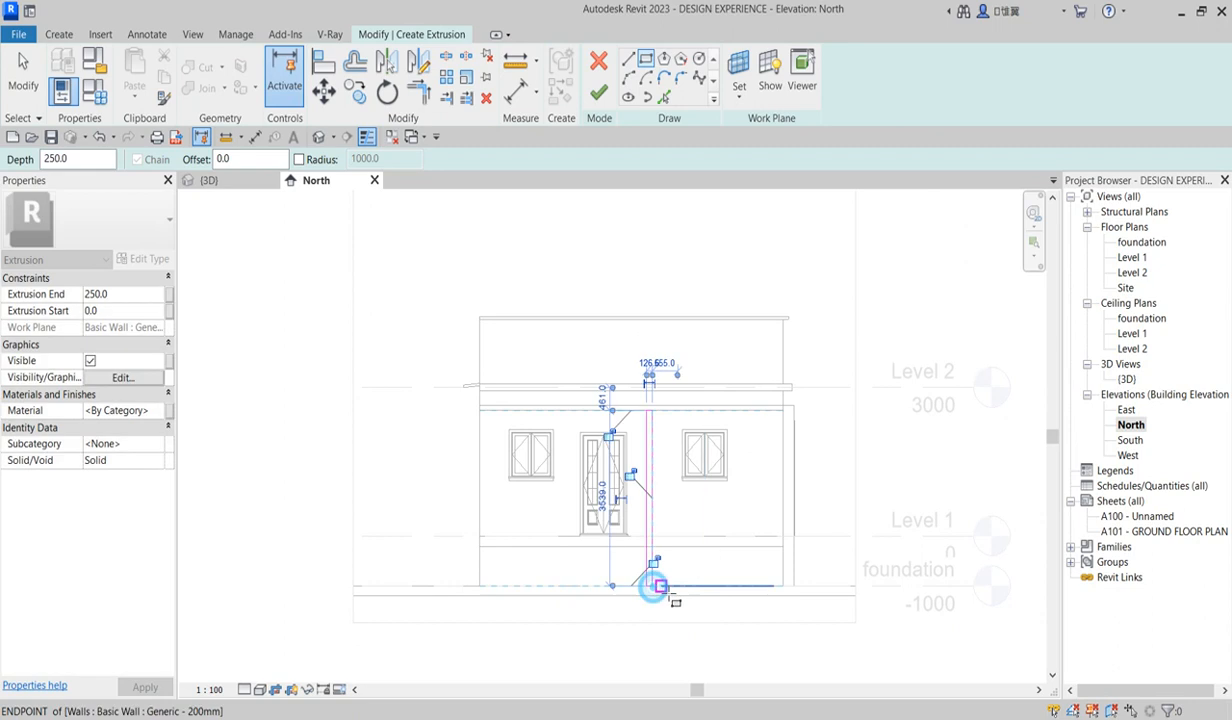
pyautogui.rightClick(614, 366)
pyautogui.click(651, 375)
pyautogui.rightClick(588, 323)
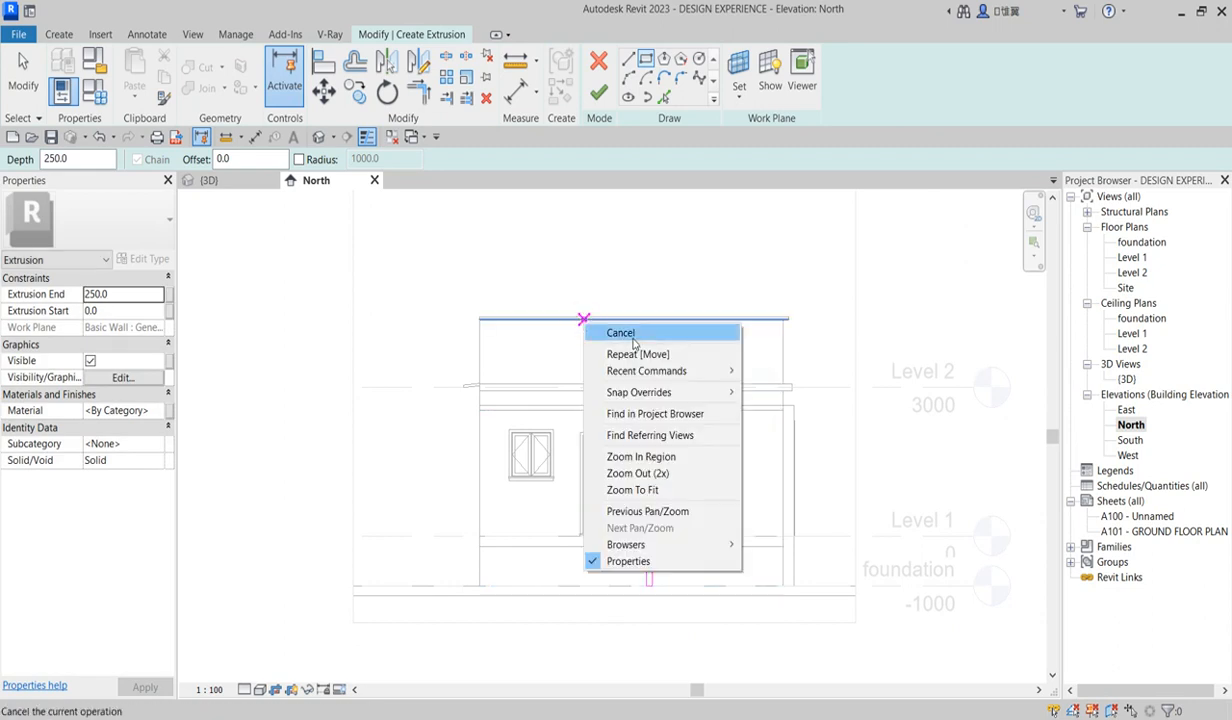
pyautogui.click(625, 331)
# Set the vertical rectangle's width to 70 mm
pyautogui.scroll(4, 640, 420)
pyautogui.scroll(1, 657, 461)
pyautogui.click(664, 424)
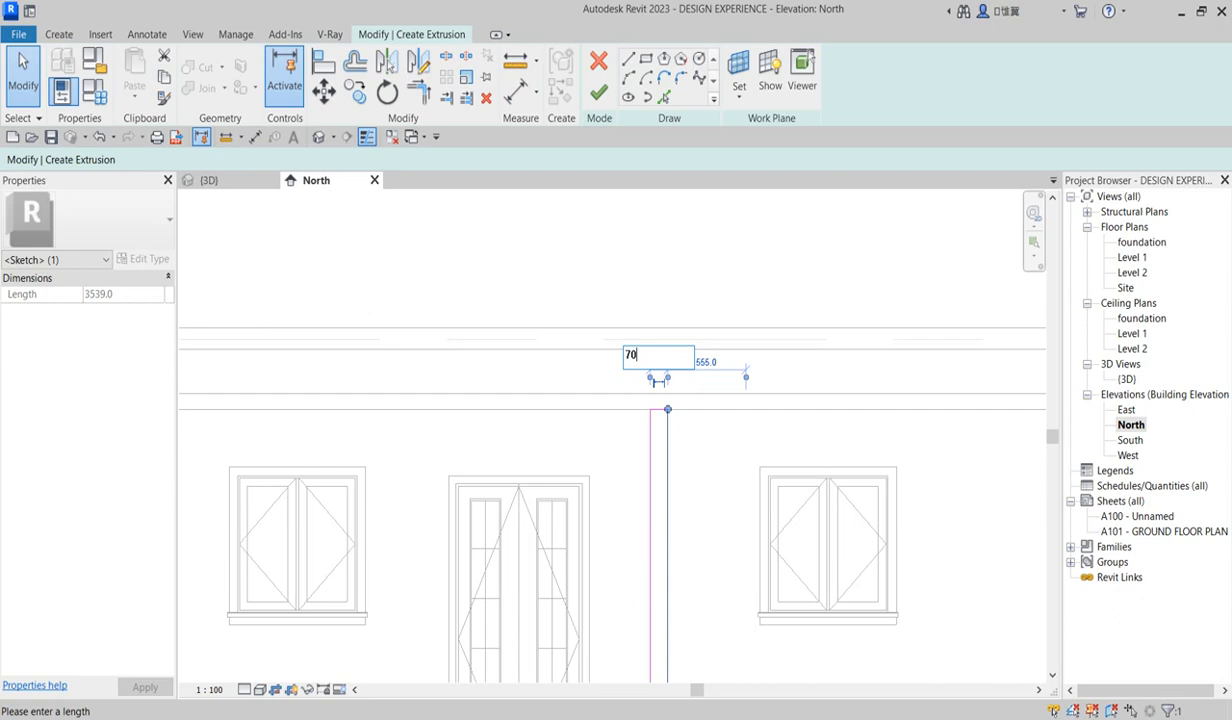
pyautogui.write('70')
pyautogui.press('Return')
pyautogui.scroll(-2, 637, 423)
pyautogui.click(595, 351)
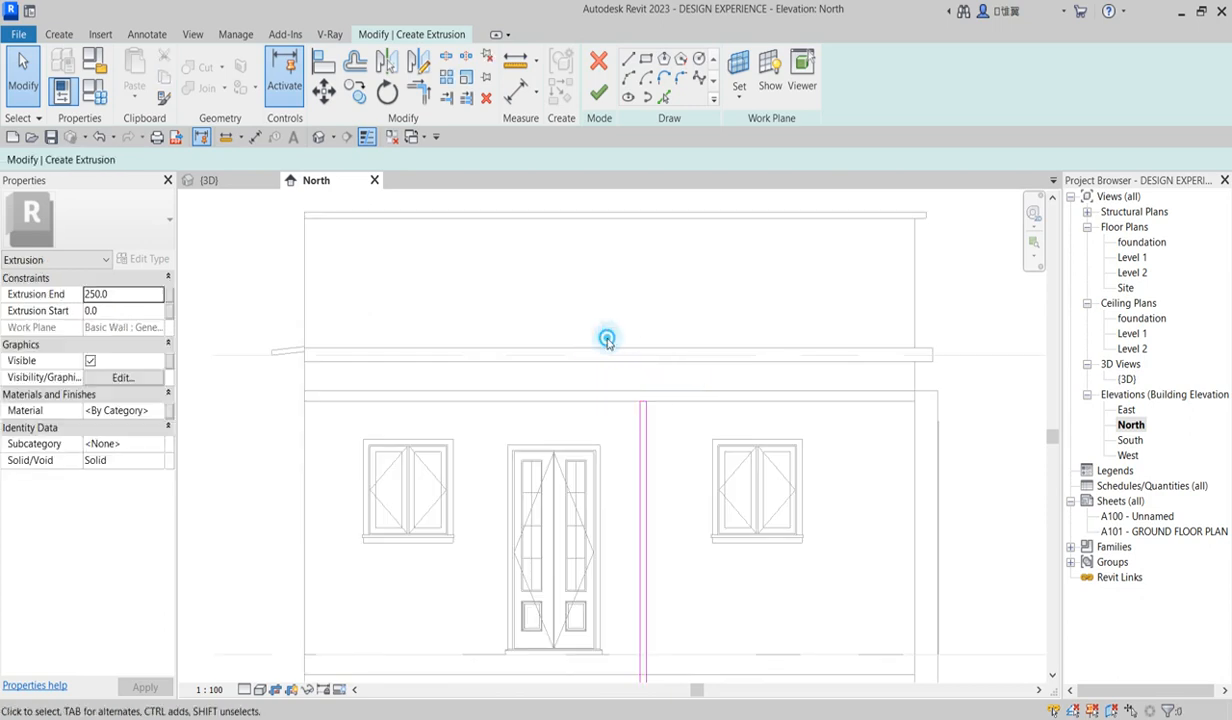
# Move the 70 mm wide vertical rectangle about 200 mm horizontally, away from the door and toward the adjacent window
pyautogui.click(643, 445)
pyautogui.scroll(-3, 643, 445)
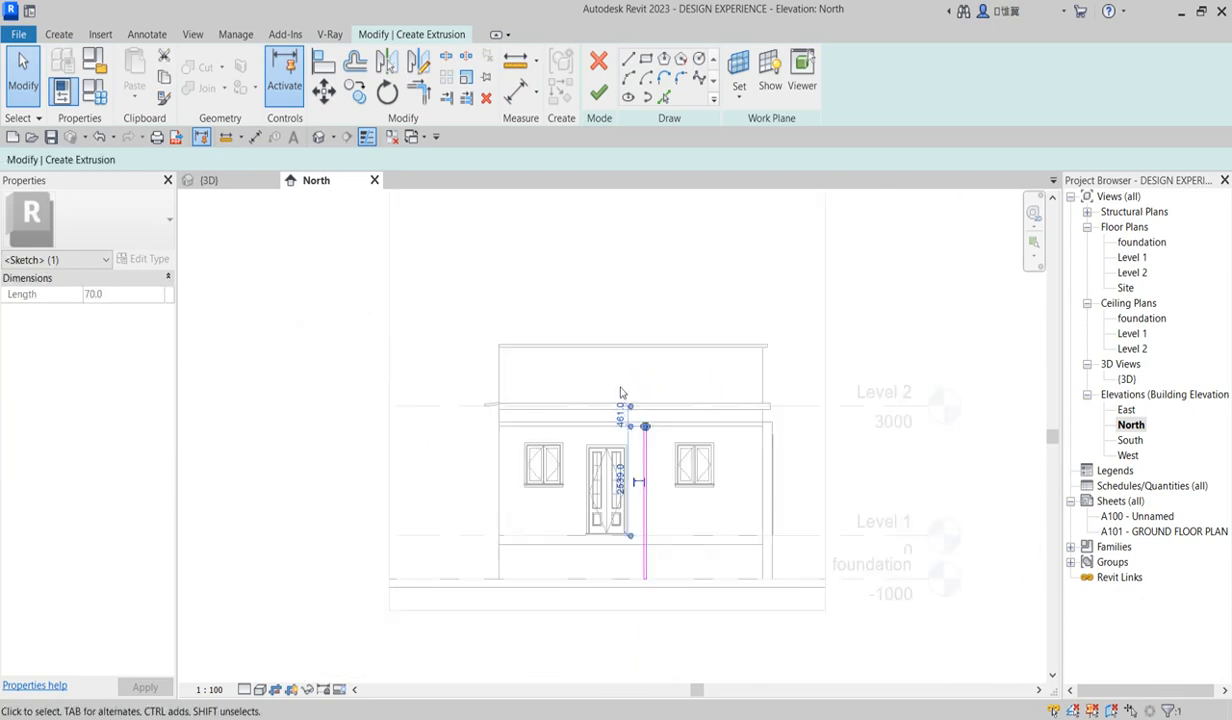
pyautogui.click(627, 387)
pyautogui.moveTo(635, 365); pyautogui.dragTo(653, 617)
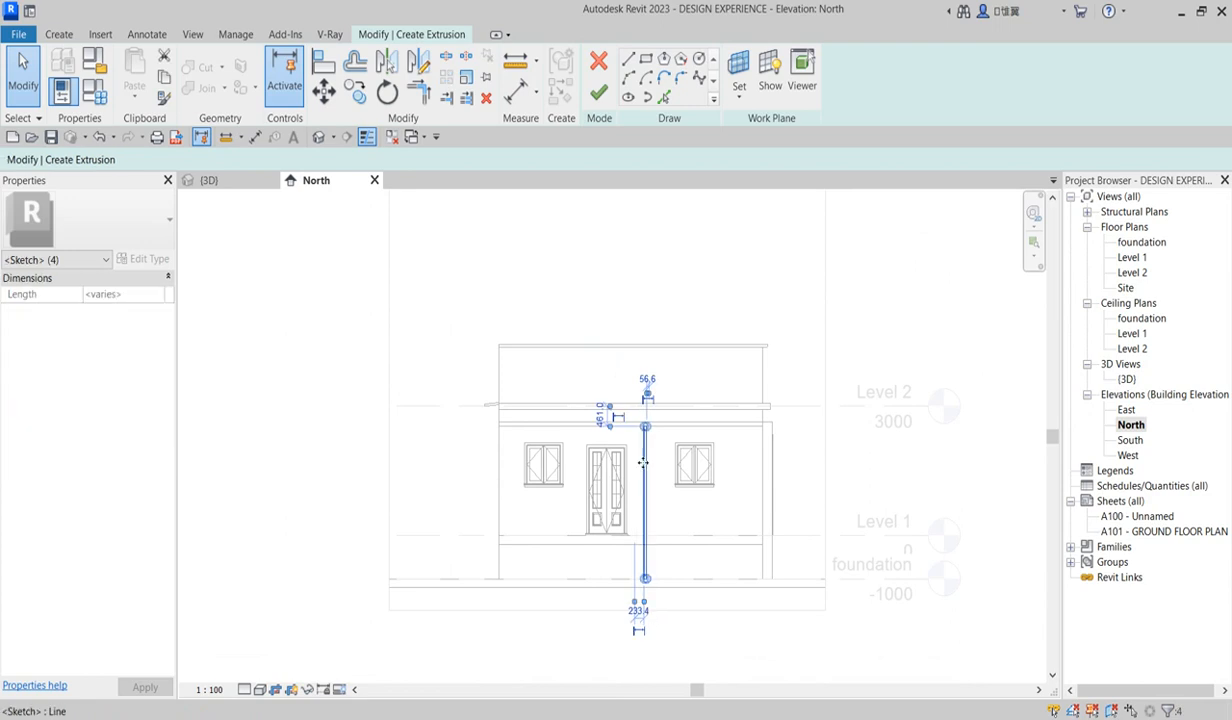
pyautogui.scroll(1, 643, 462)
pyautogui.click(324, 95)
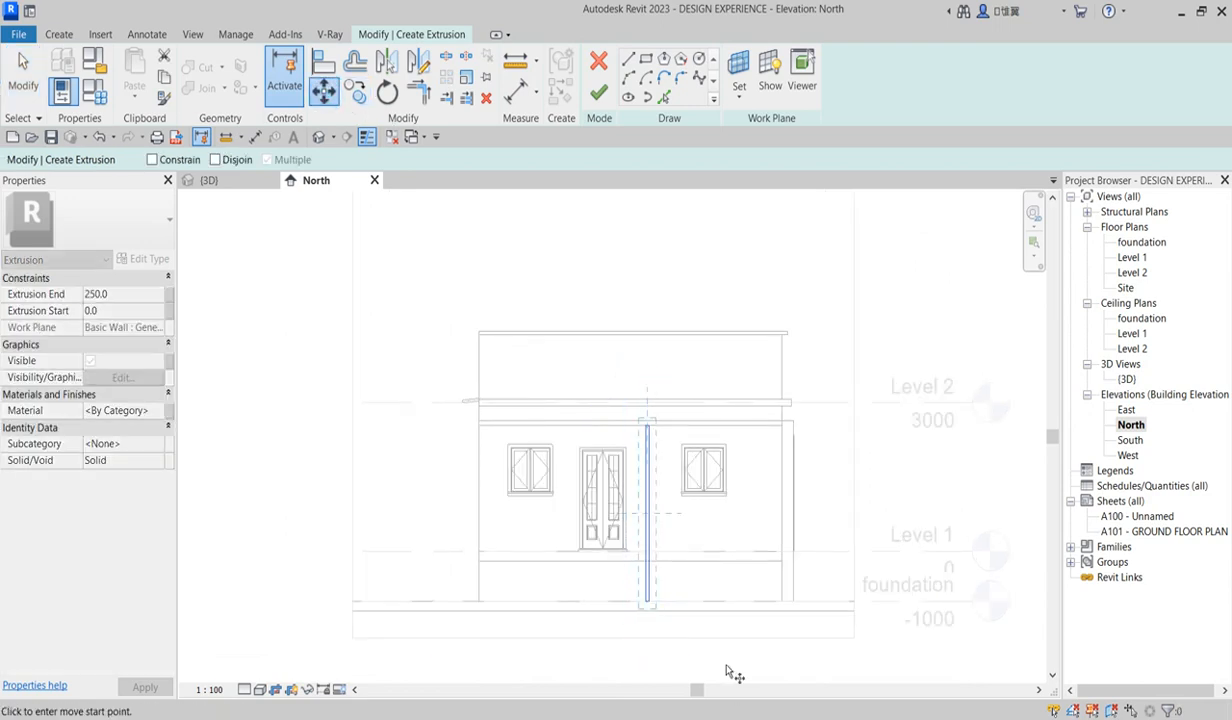
pyautogui.scroll(2, 660, 615)
pyautogui.click(645, 592)
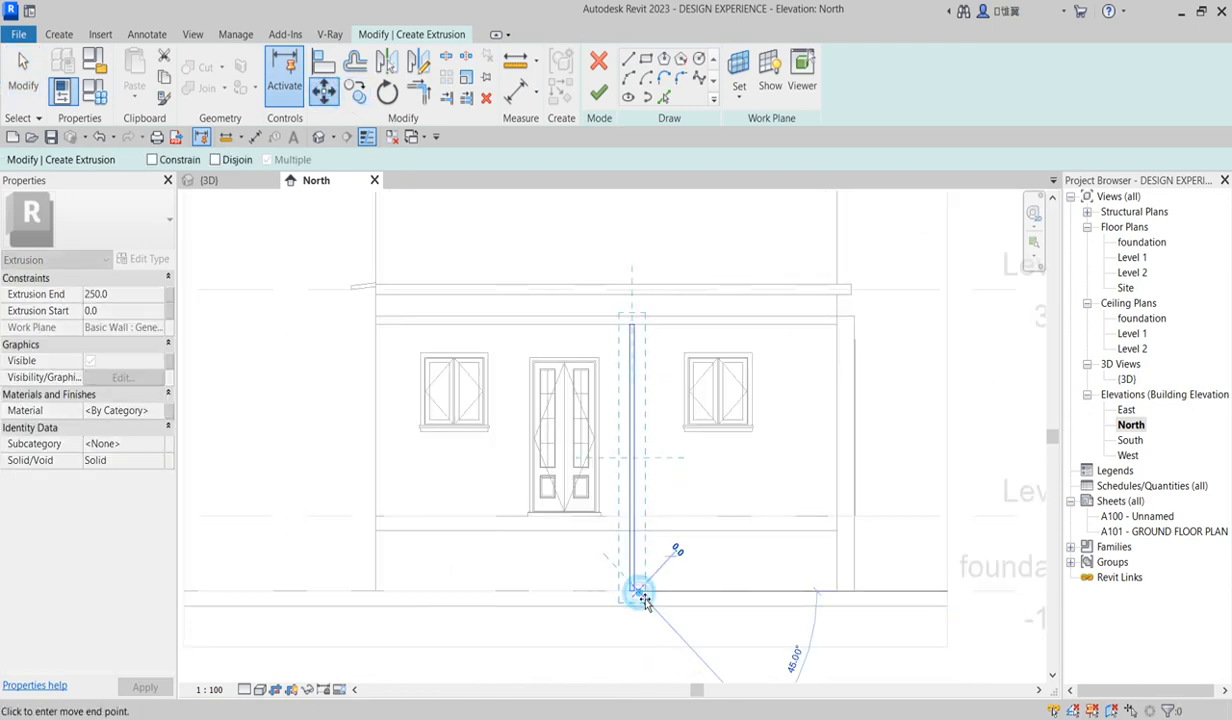
pyautogui.click(654, 595)
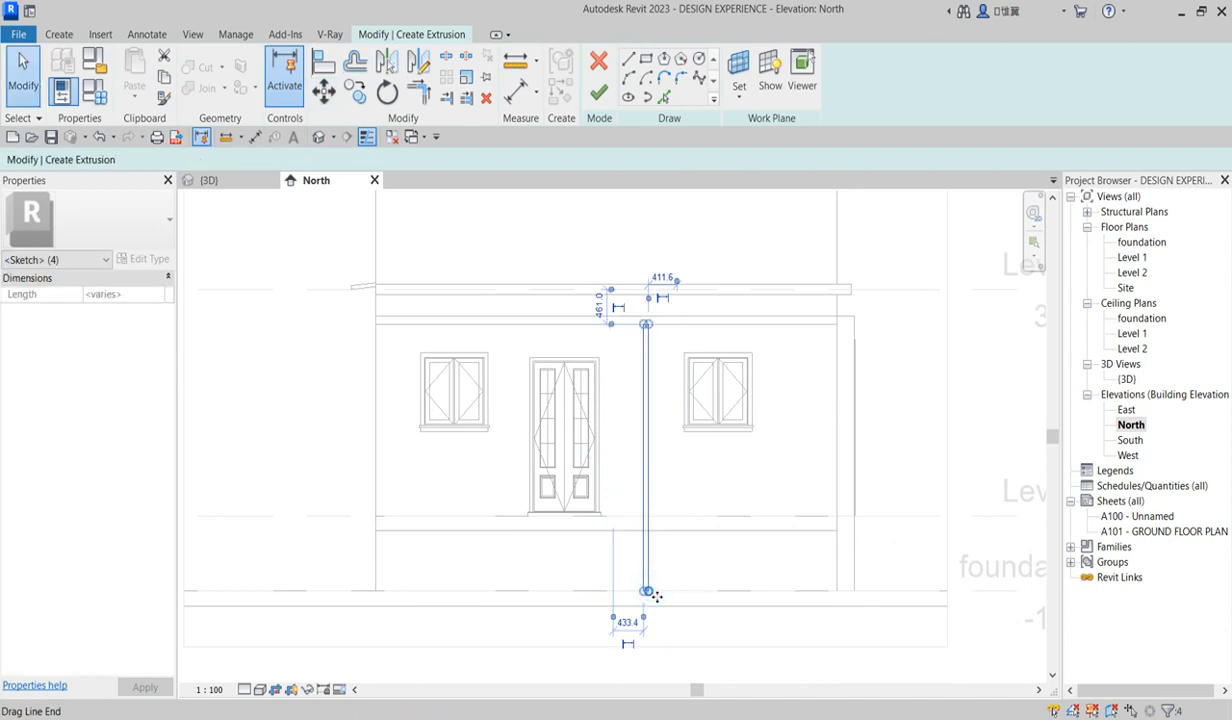
# Copy the vertical rectangle twice toward the door, making a row of three separate strips
pyautogui.click(355, 94)
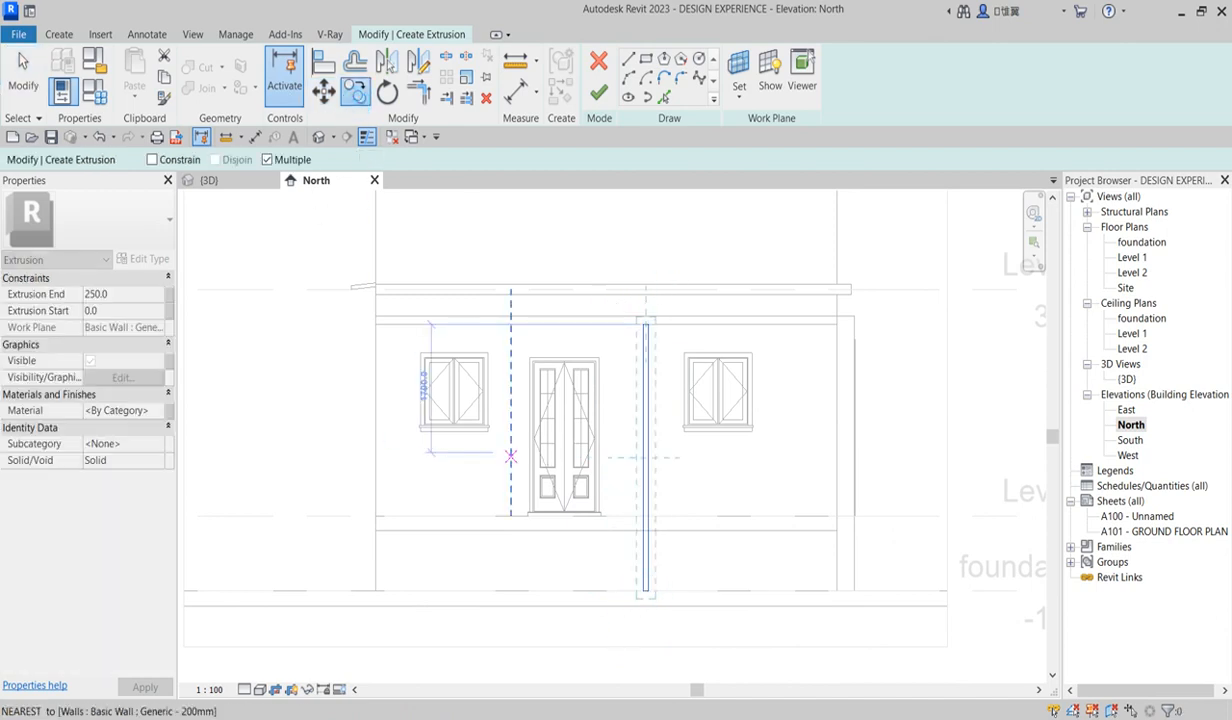
pyautogui.scroll(5, 650, 602)
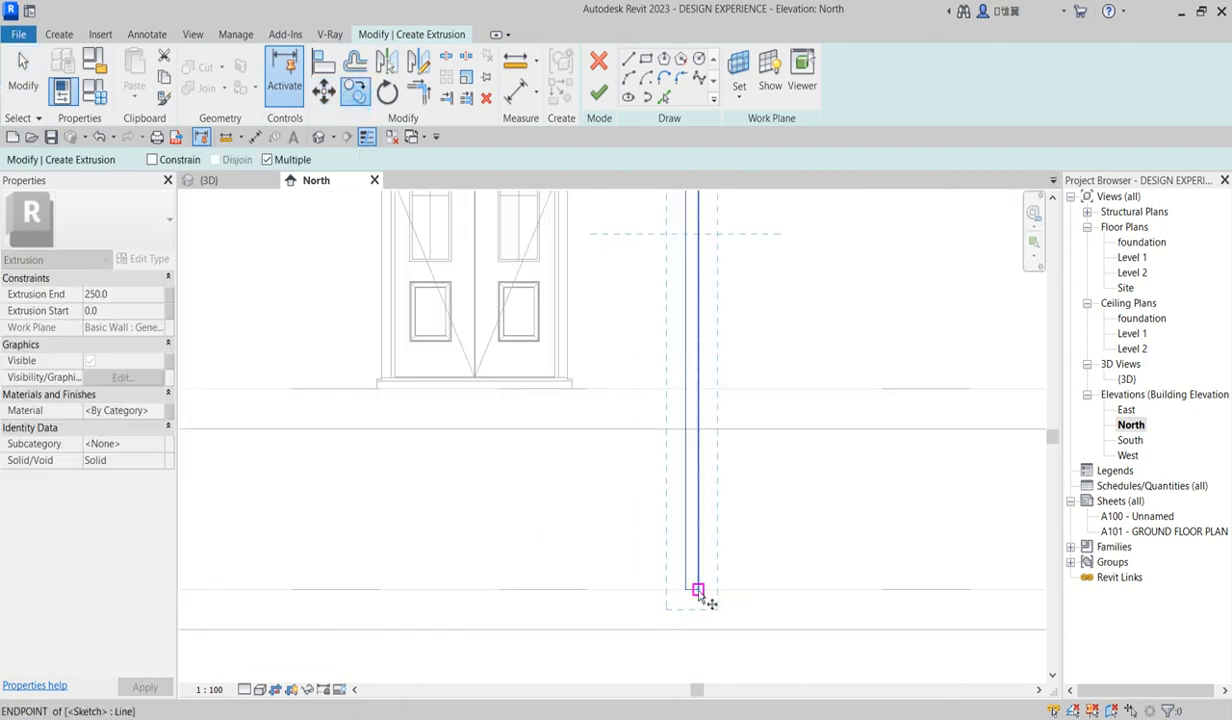
pyautogui.click(703, 595)
pyautogui.click(648, 597)
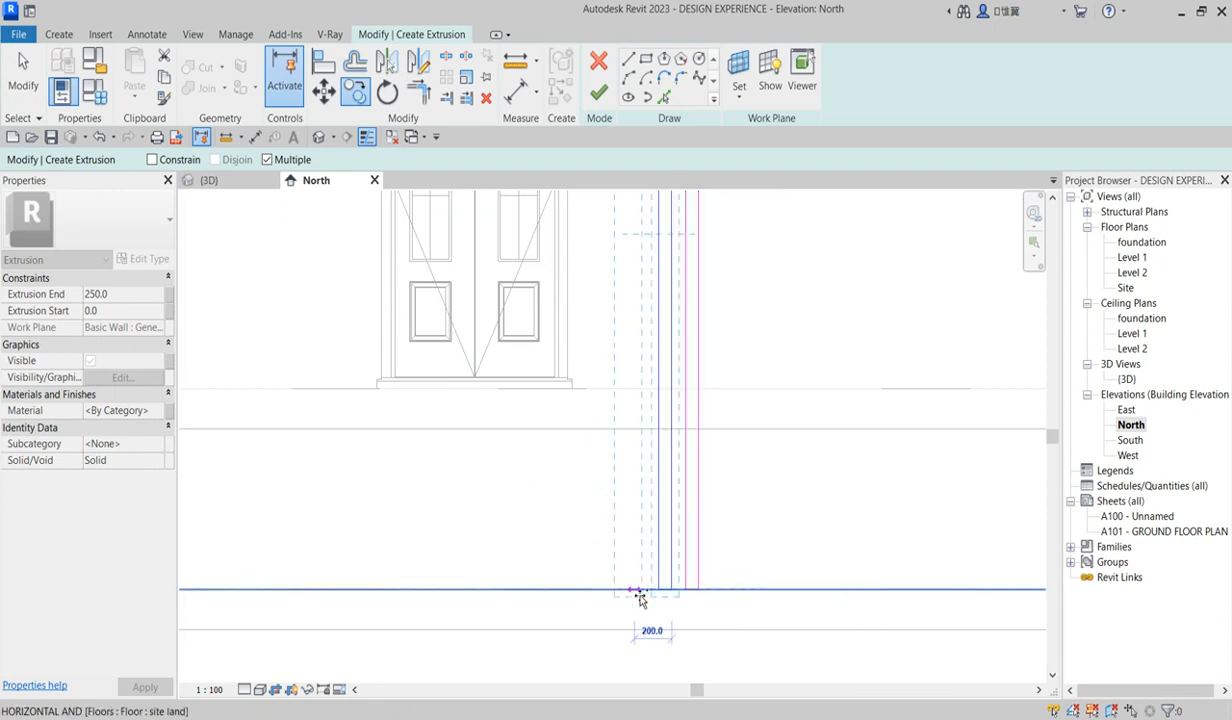
pyautogui.scroll(-4, 751, 572)
pyautogui.press('Escape')
pyautogui.scroll(-3, 652, 603)
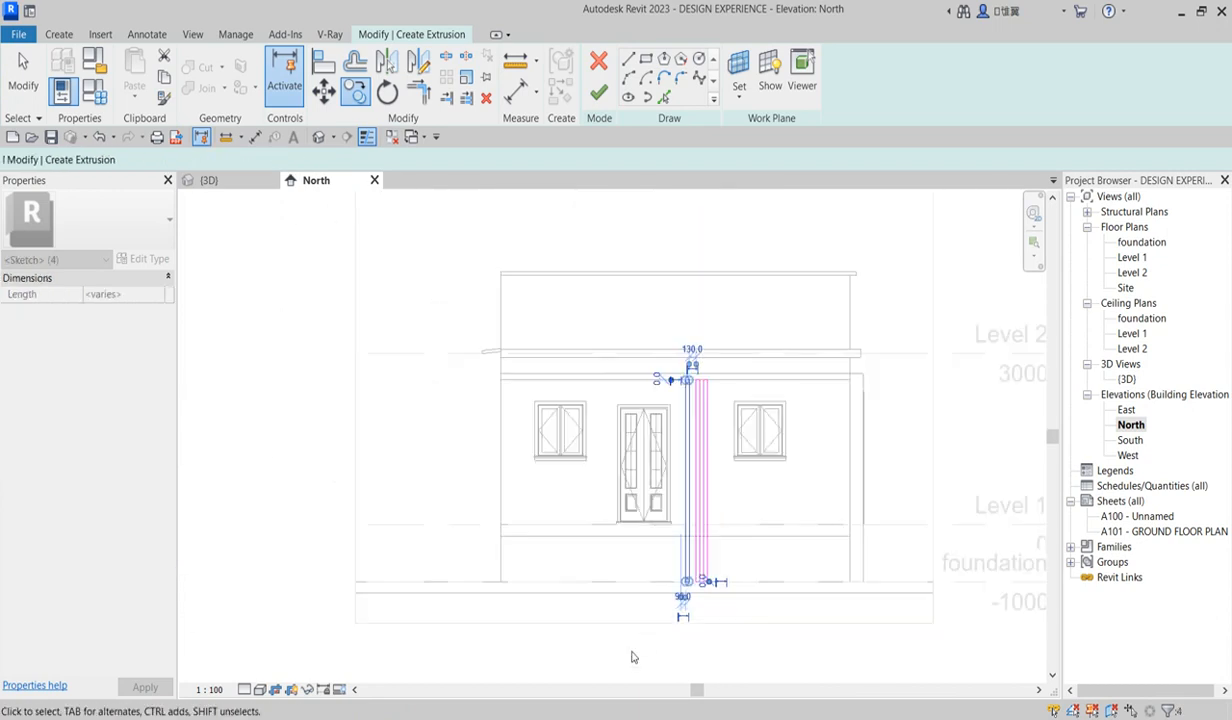
# Delete the unevenly spaced vertical strip nearest the door
pyautogui.scroll(2, 640, 595)
pyautogui.moveTo(681, 247); pyautogui.dragTo(808, 668)
pyautogui.scroll(2, 736, 364)
pyautogui.scroll(1, 710, 240)
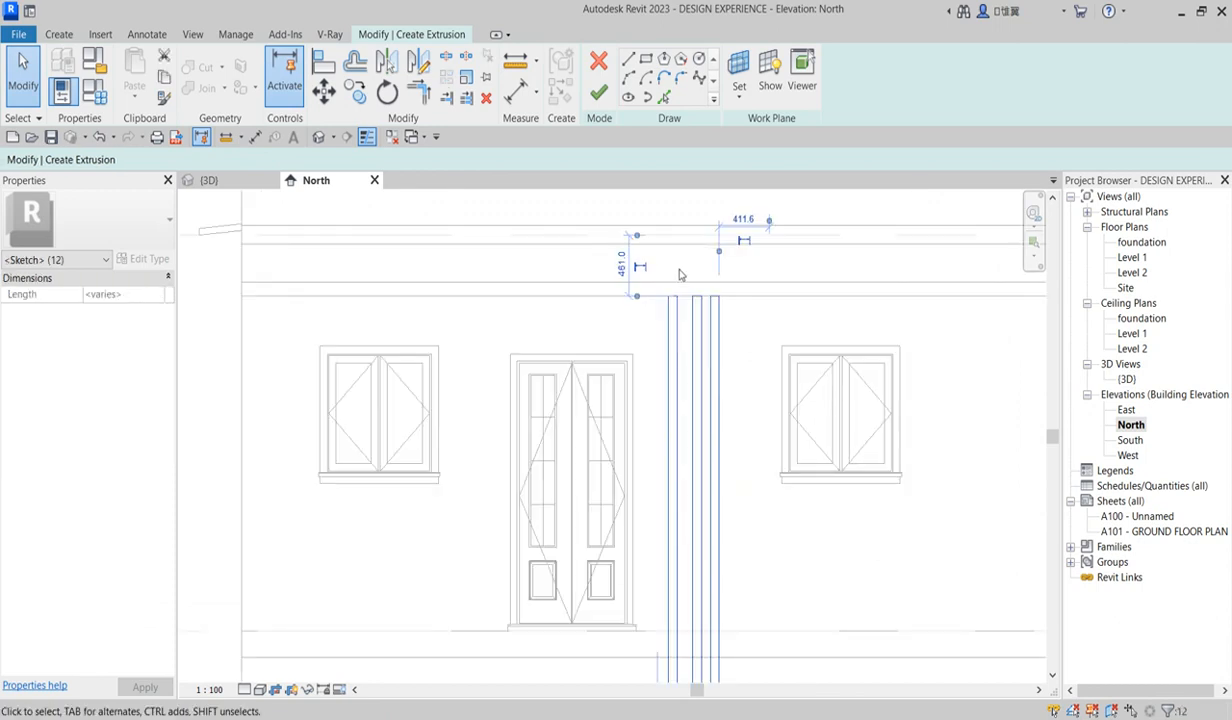
pyautogui.click(679, 267)
pyautogui.scroll(-6, 684, 611)
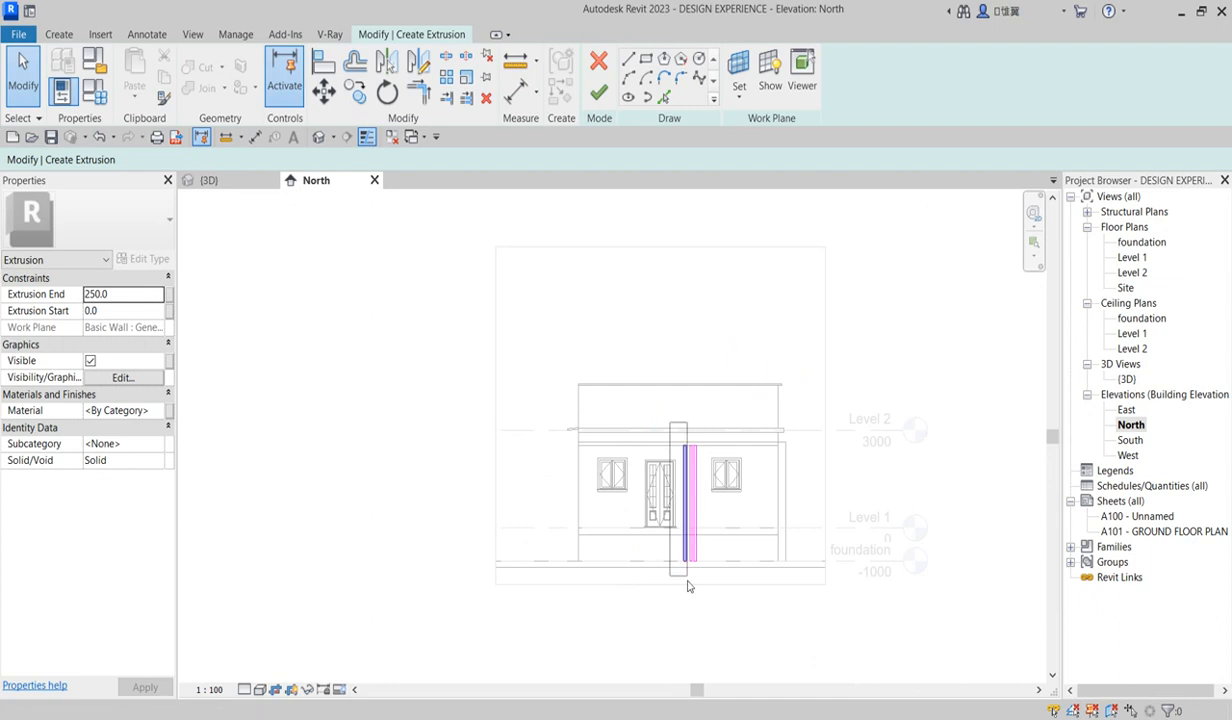
pyautogui.click(688, 591)
pyautogui.press('Escape')
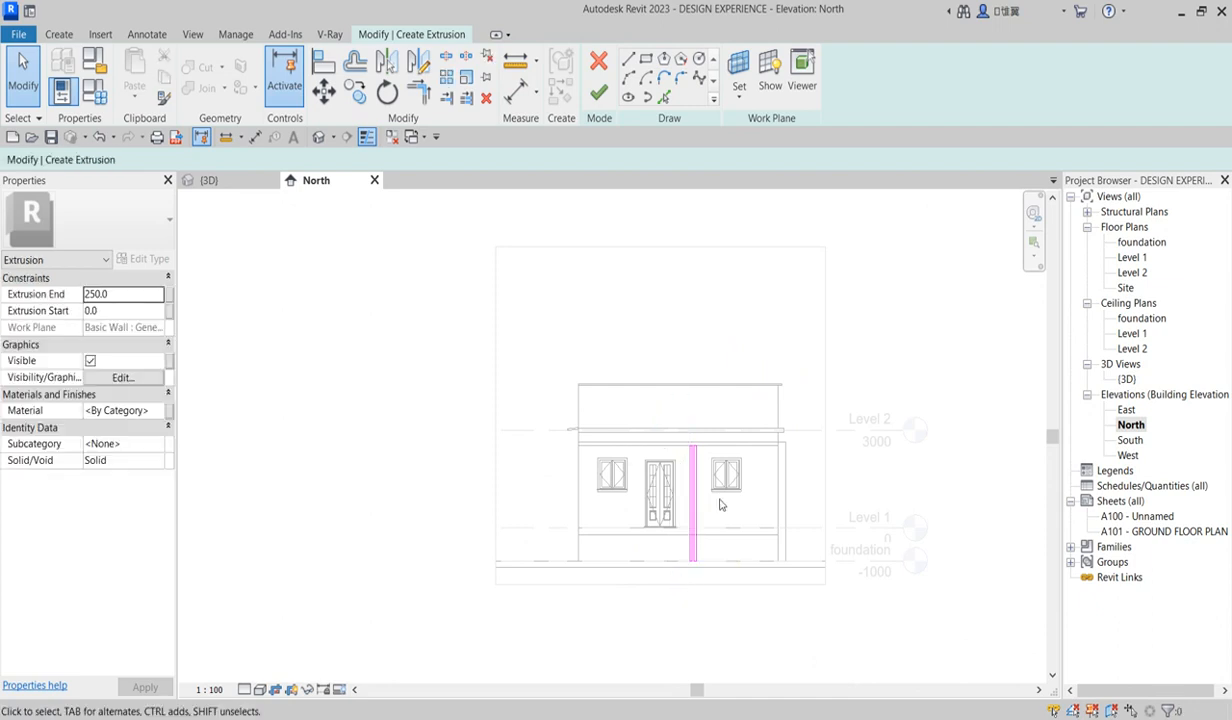
# Copy the strip closer to the door once more toward the door, with a gap matching the 70 mm strip width
pyautogui.scroll(2, 655, 444)
pyautogui.scroll(2, 655, 621)
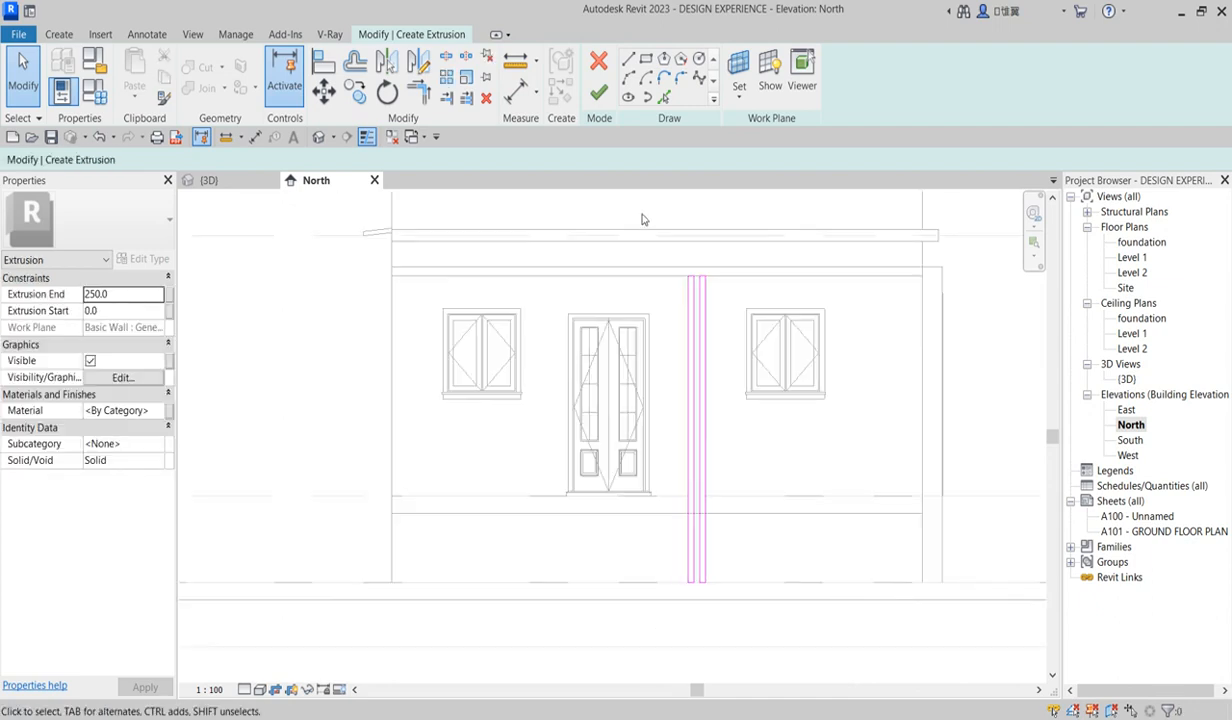
pyautogui.moveTo(647, 251)
pyautogui.mouseDown()
pyautogui.moveTo(668, 520)
pyautogui.moveTo(695, 616)
pyautogui.mouseUp()
pyautogui.click(357, 91)
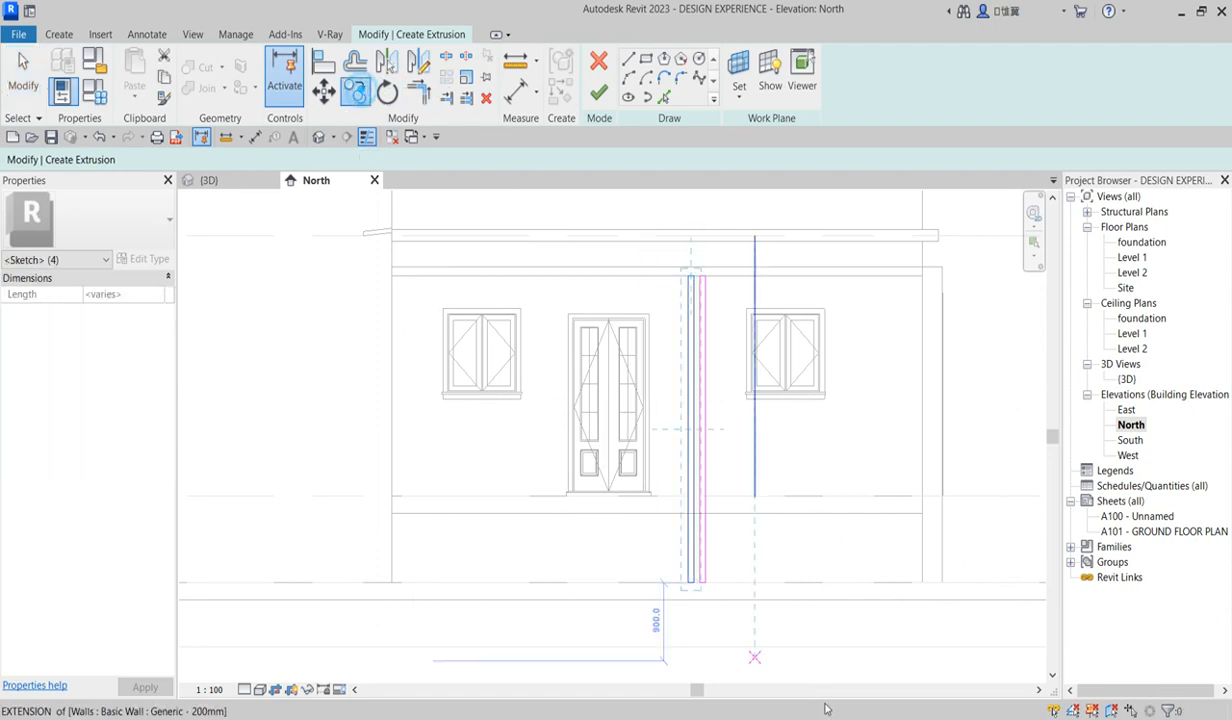
pyautogui.scroll(2, 729, 605)
pyautogui.click(683, 565)
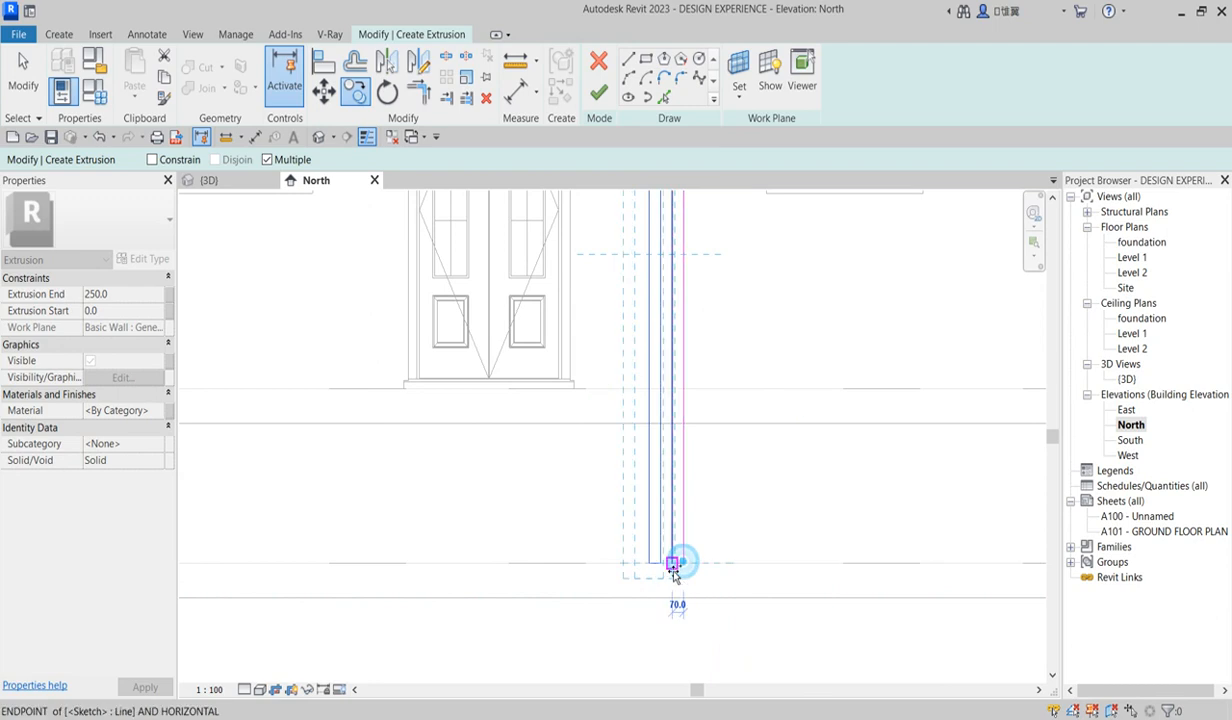
pyautogui.scroll(-1, 778, 540)
pyautogui.scroll(-3, 778, 545)
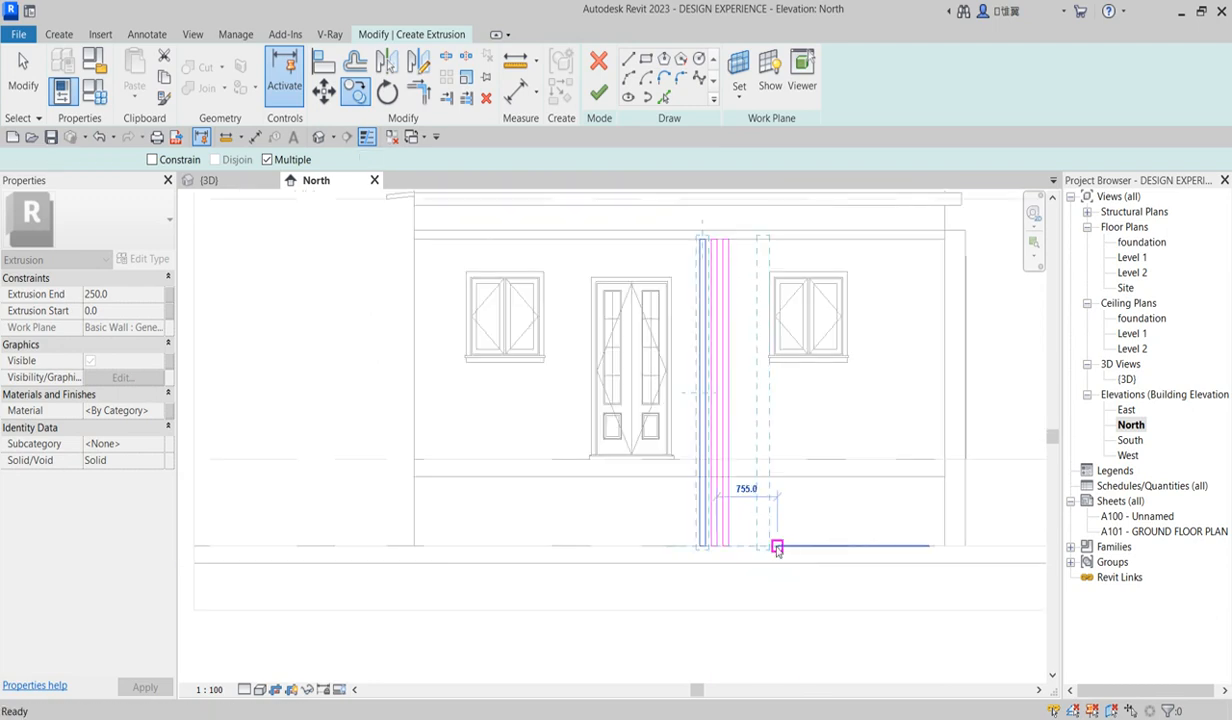
pyautogui.press('Escape')
pyautogui.click(725, 362)
# Copy all three vertical strips to the opposite side of the door, between the door and the other window
pyautogui.moveTo(683, 332); pyautogui.dragTo(766, 585)
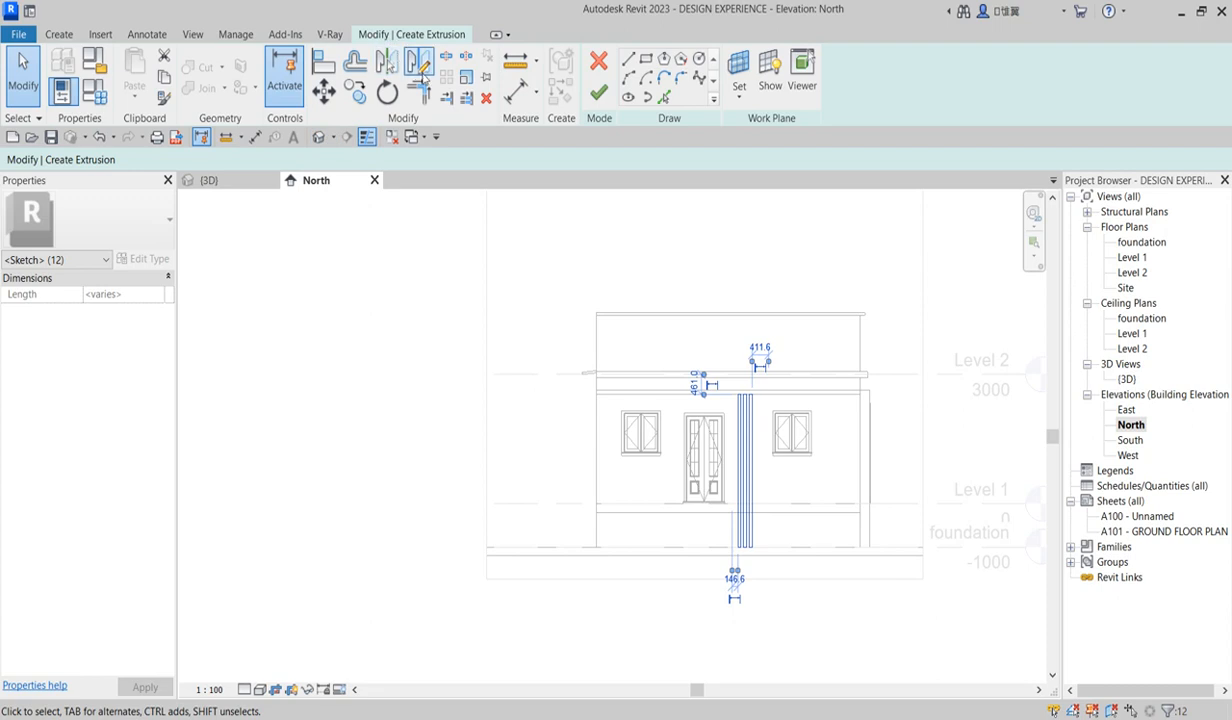
pyautogui.click(355, 92)
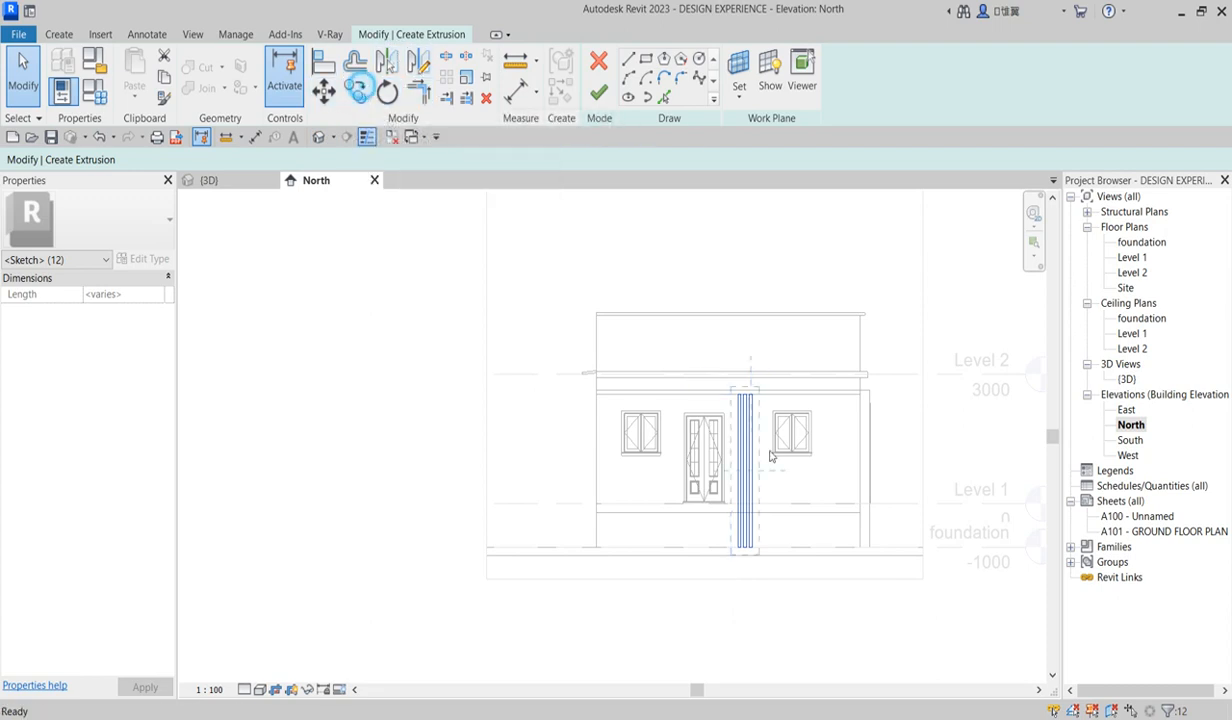
pyautogui.scroll(4, 768, 395)
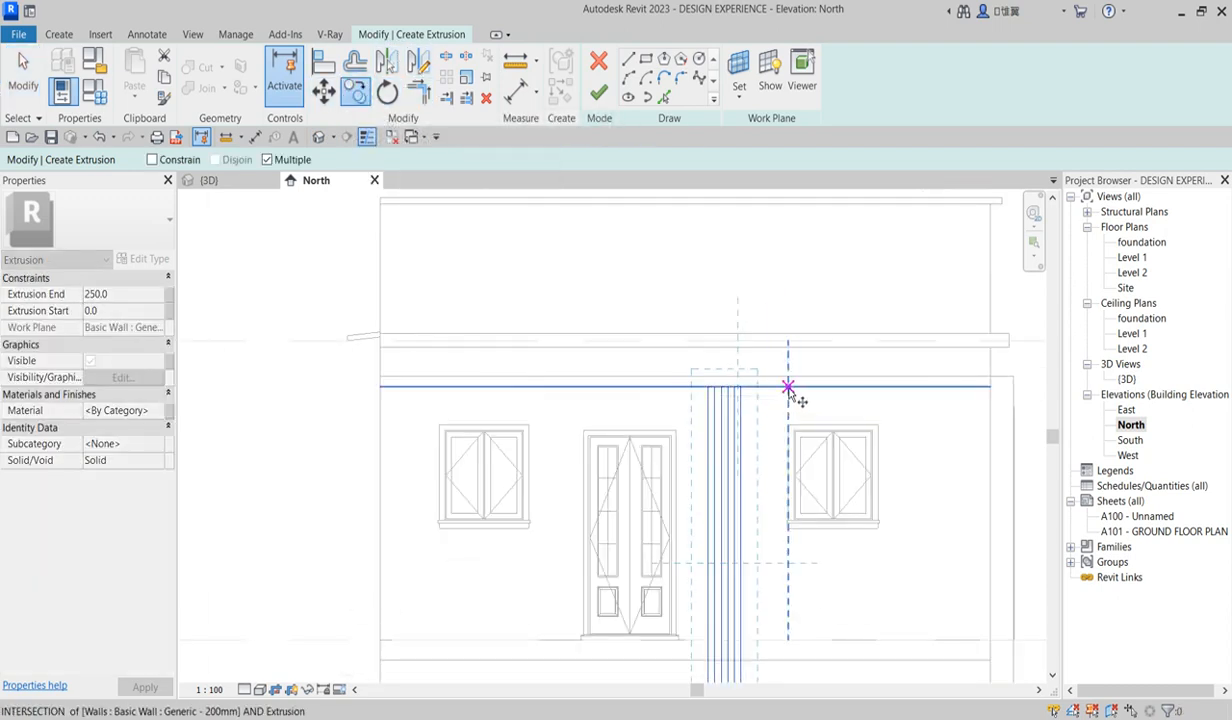
pyautogui.click(788, 387)
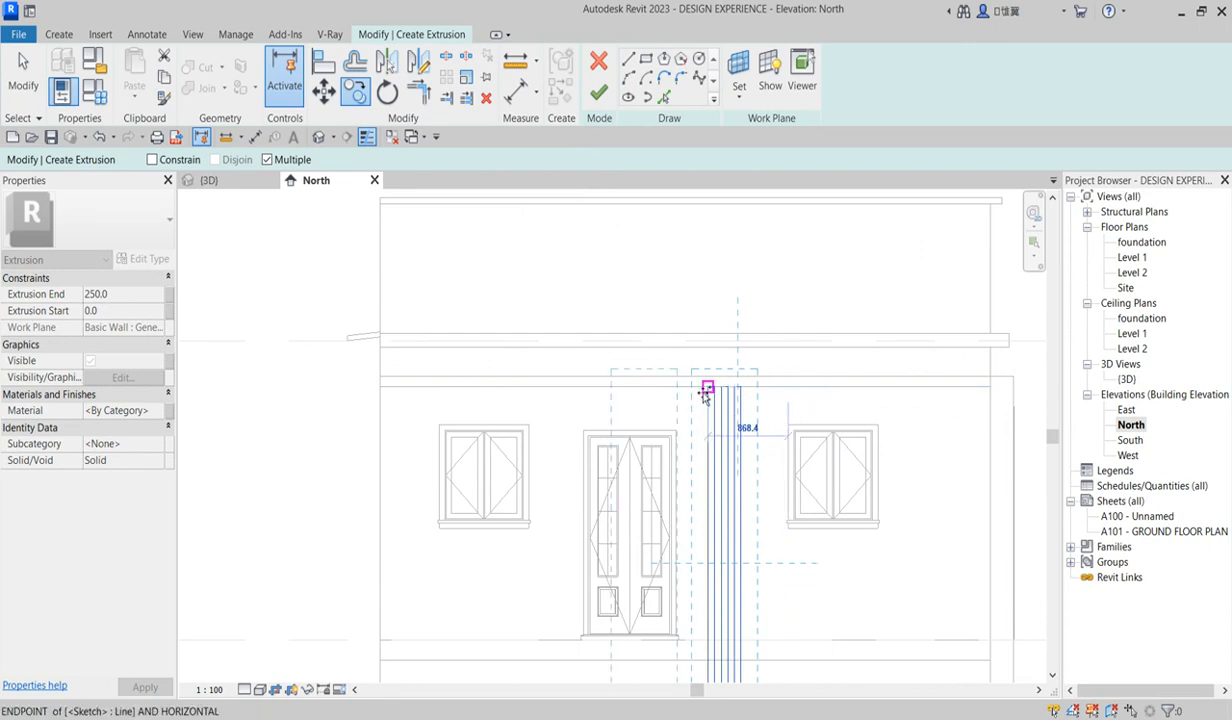
pyautogui.click(618, 380)
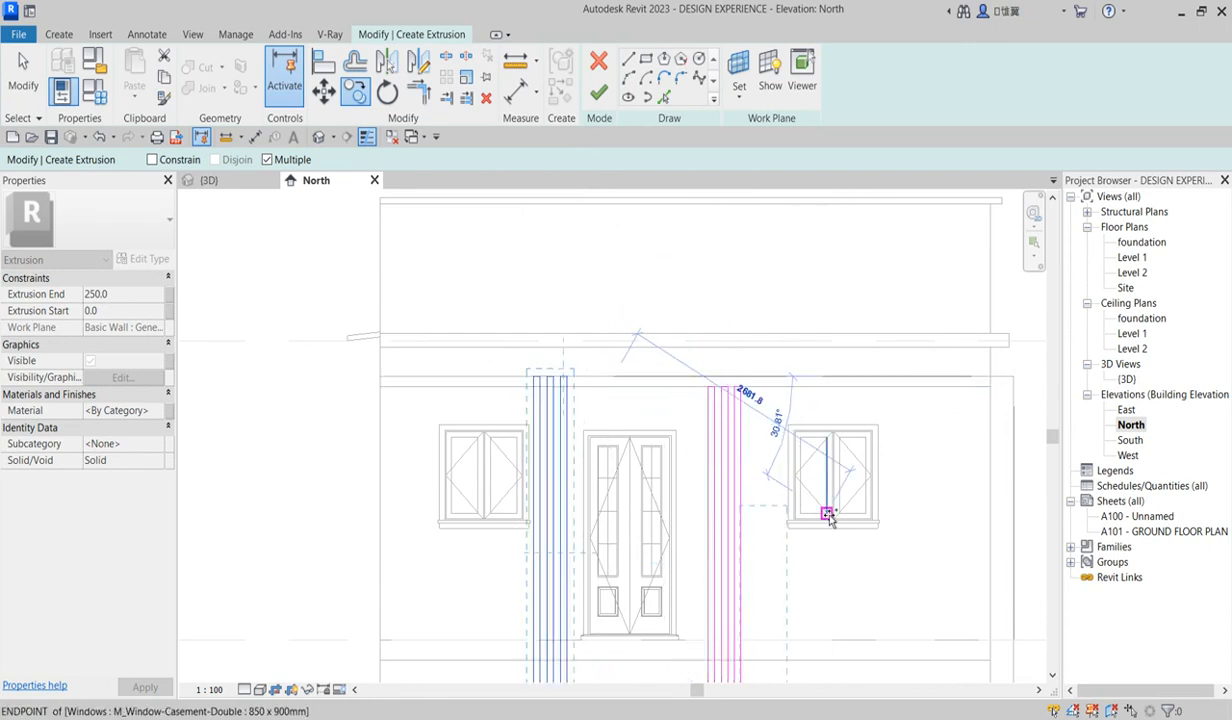
pyautogui.press('Escape')
# Nudge the copied set of three strips about 40 mm toward the door and finish the extrusion sketch
pyautogui.scroll(-2, 654, 476)
pyautogui.scroll(3, 627, 540)
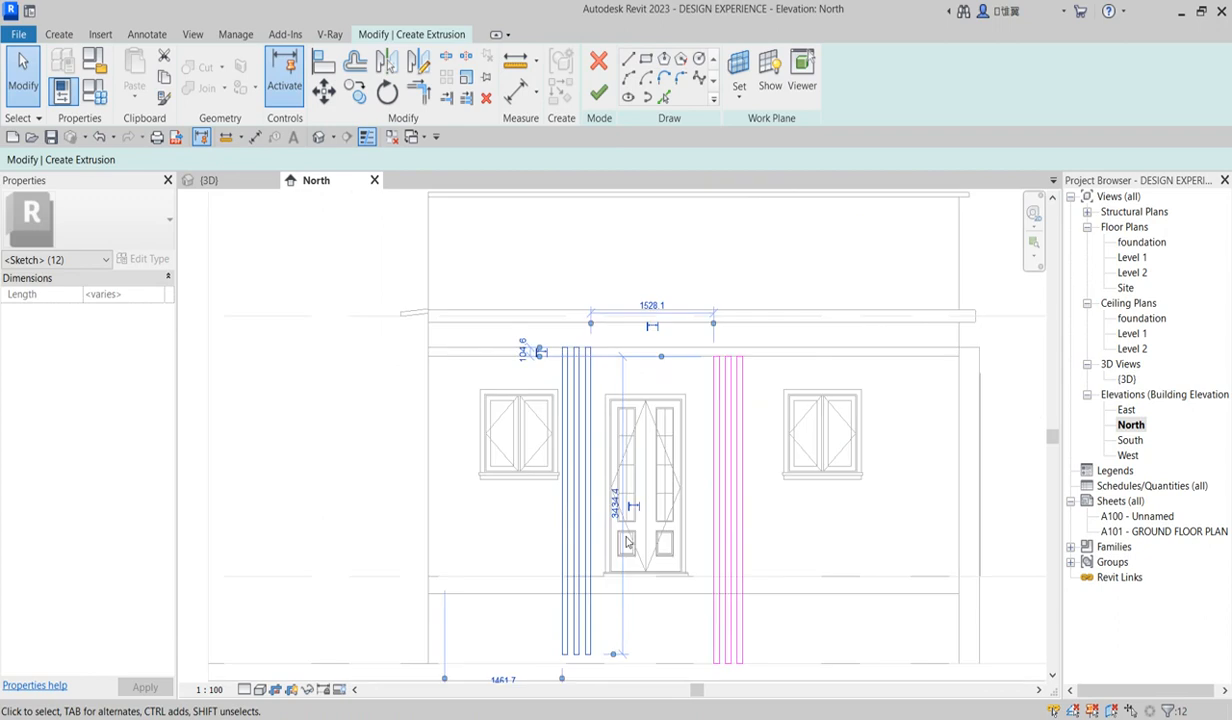
pyautogui.press('Right')
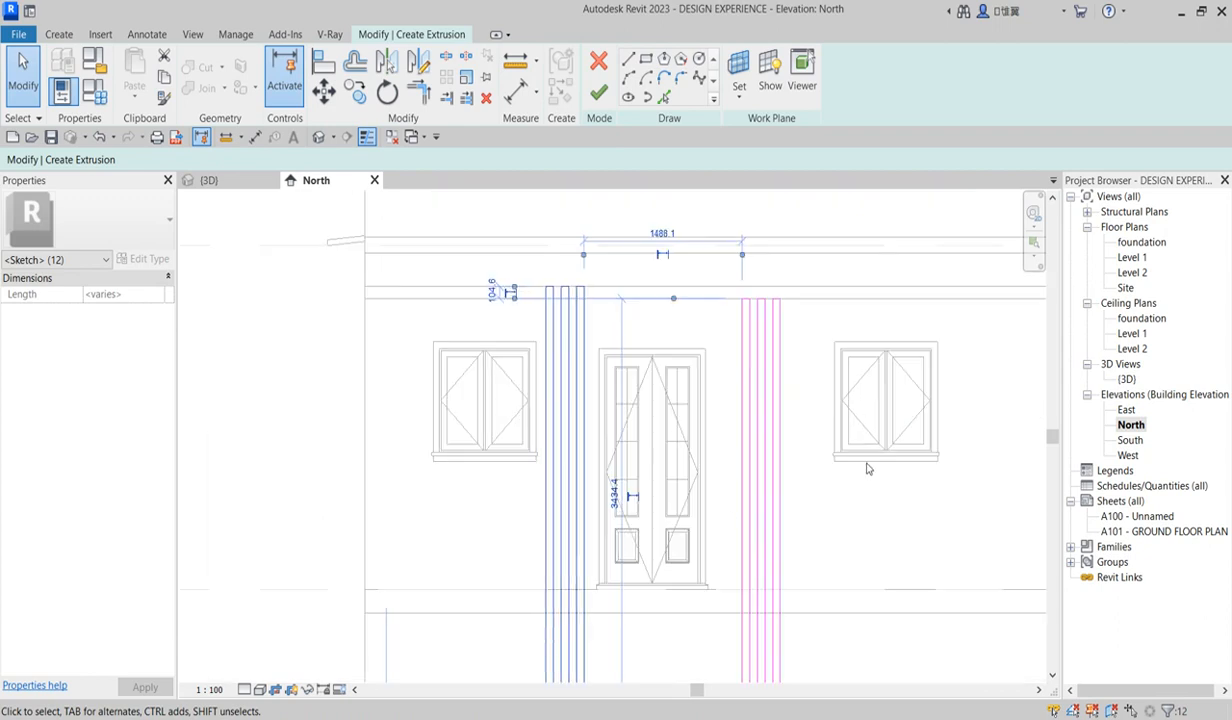
pyautogui.click(829, 533)
pyautogui.scroll(-4, 745, 480)
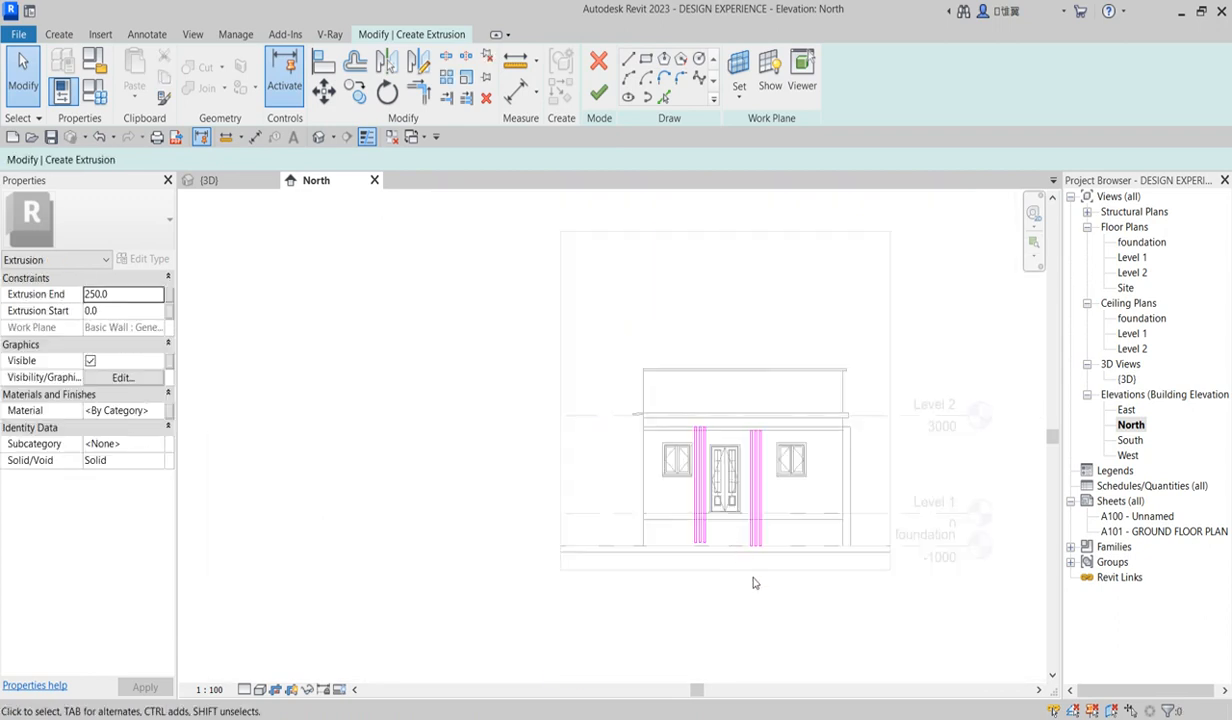
pyautogui.scroll(1, 755, 583)
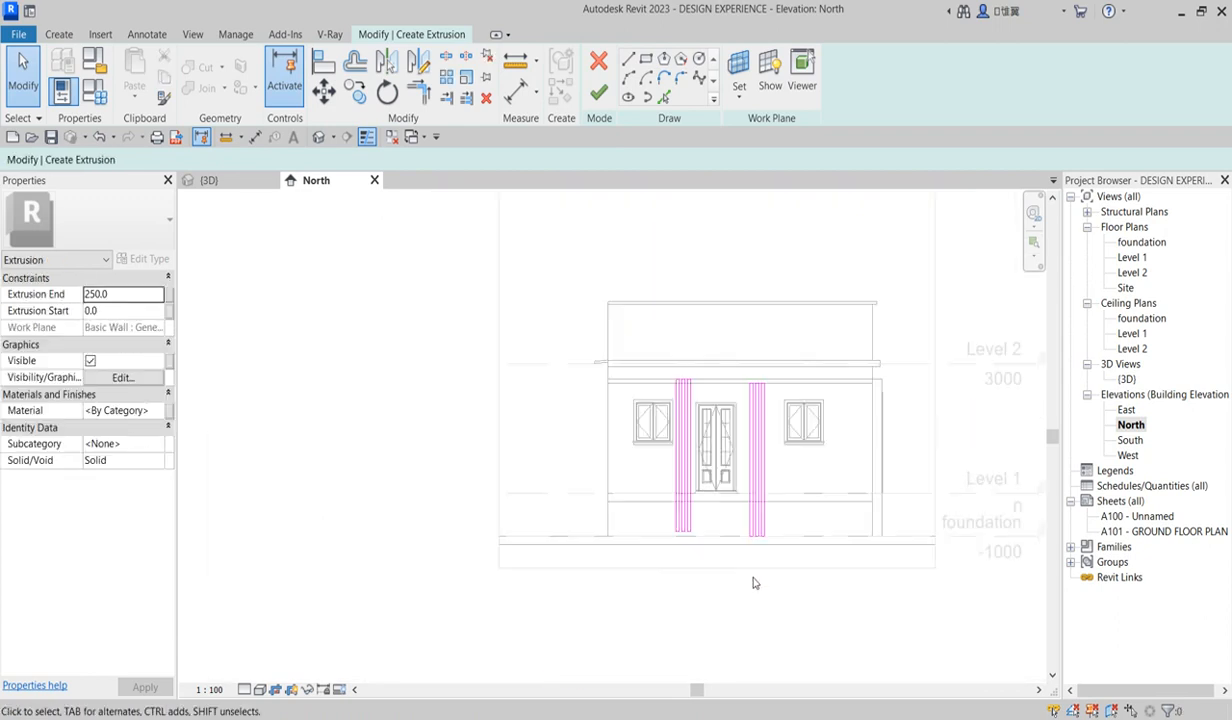
pyautogui.click(598, 97)
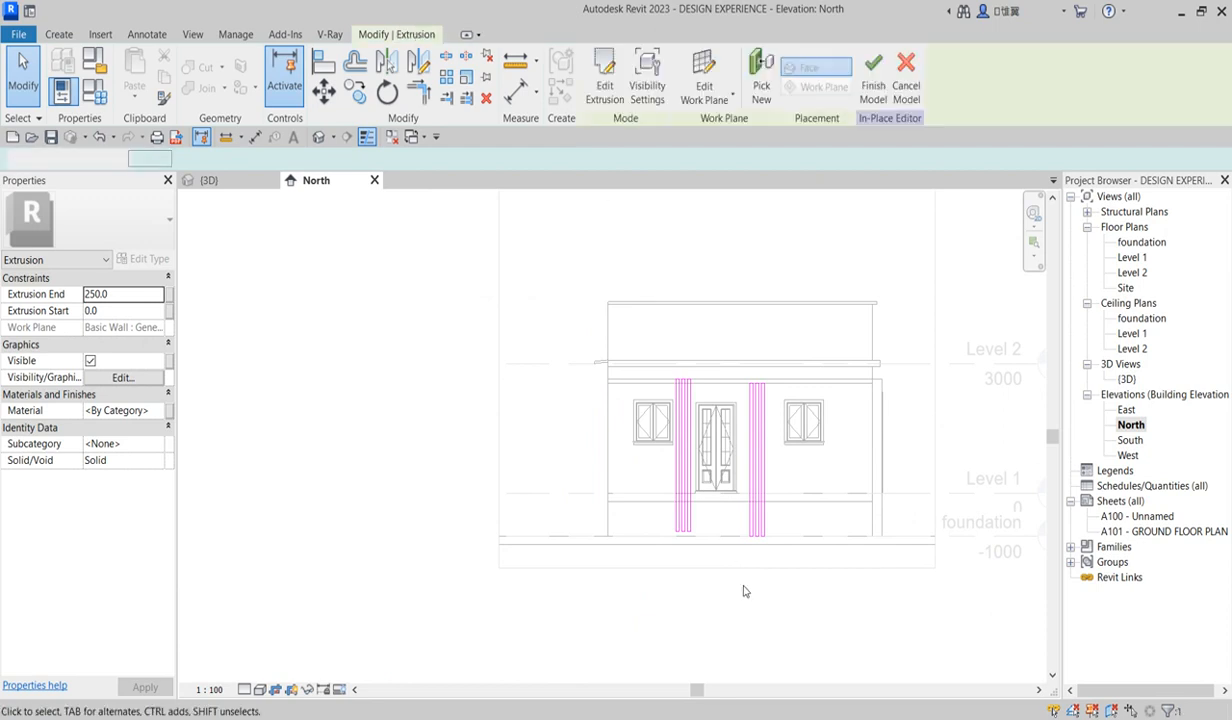
# Open the material choice for the strip extrusion and duplicate the mb-e-4 material
pyautogui.click(158, 412)
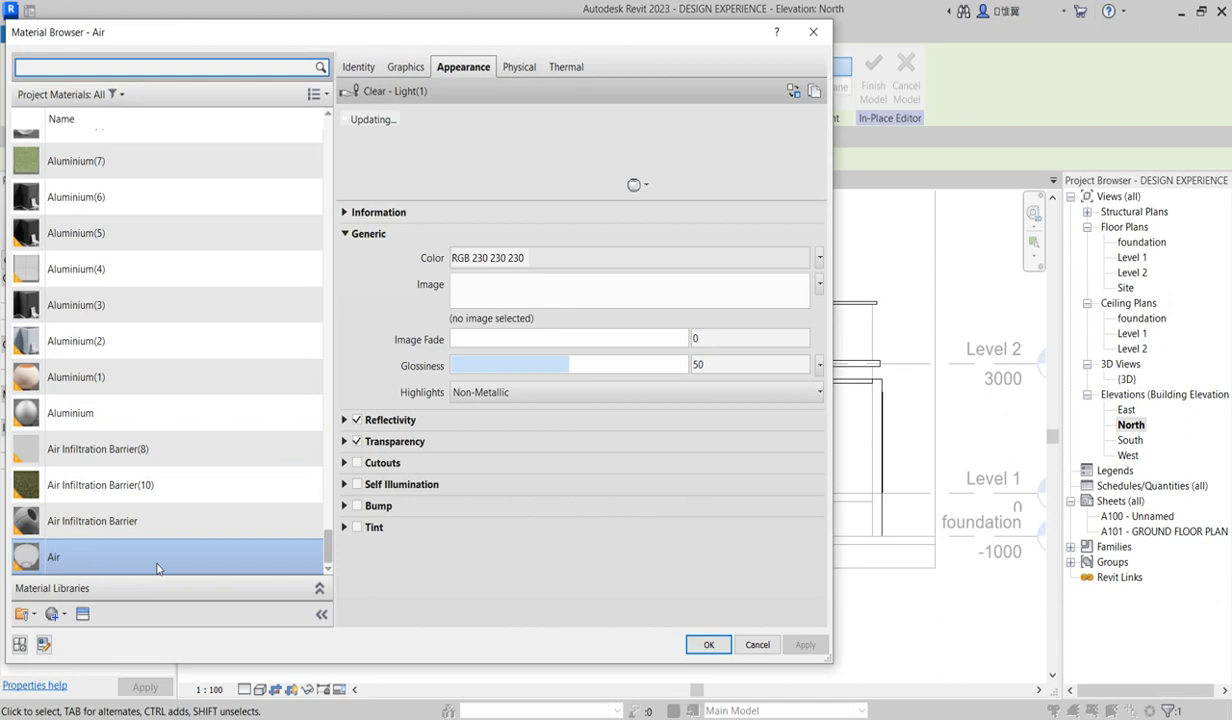
pyautogui.scroll(20, 167, 556)
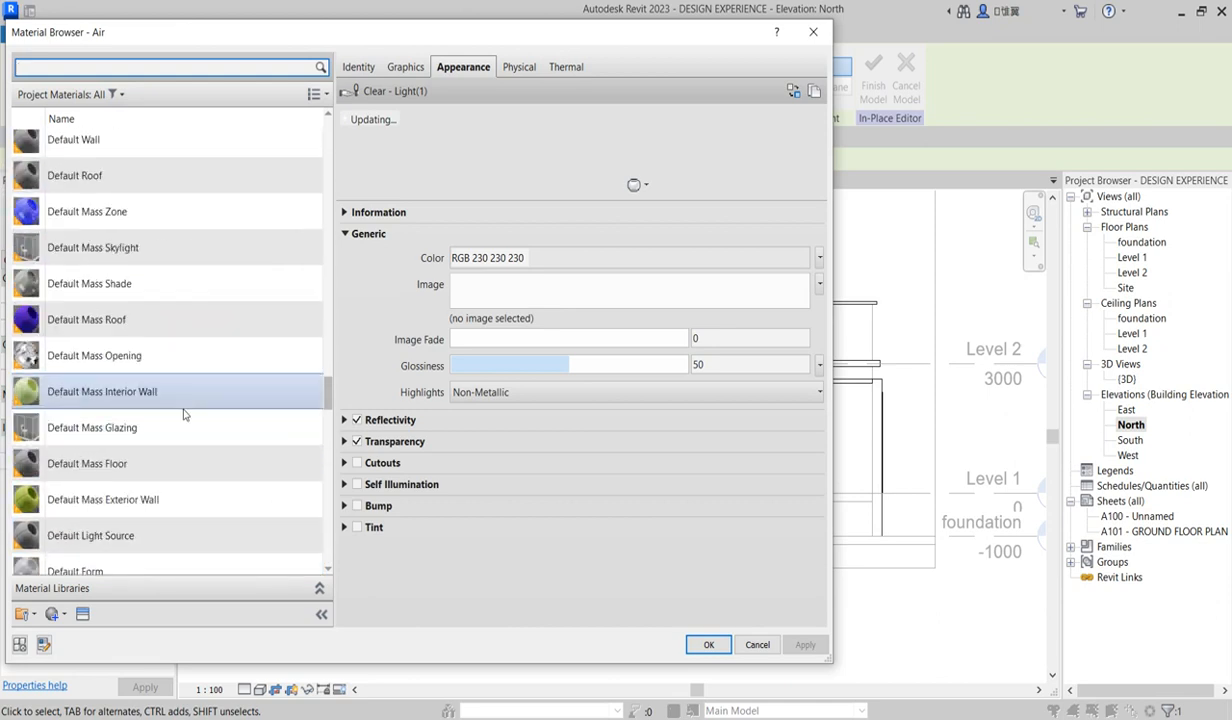
pyautogui.scroll(20, 183, 410)
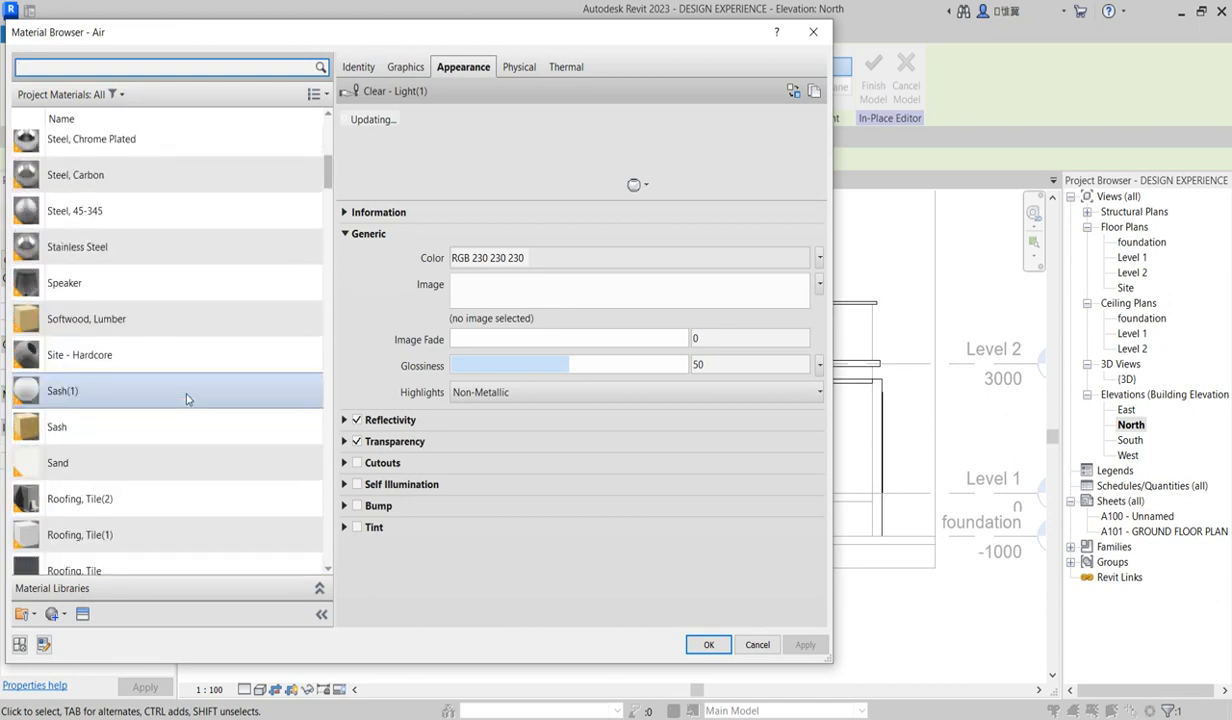
pyautogui.scroll(2, 183, 398)
pyautogui.scroll(-20, 183, 366)
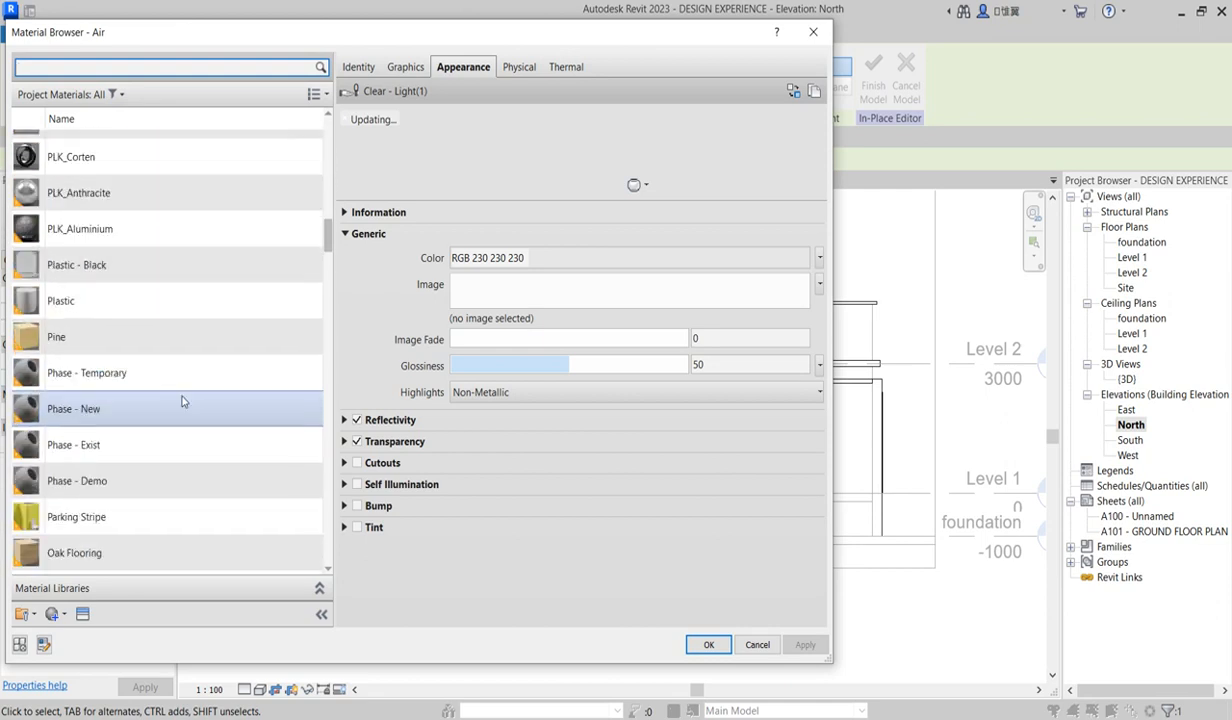
pyautogui.scroll(-15, 183, 366)
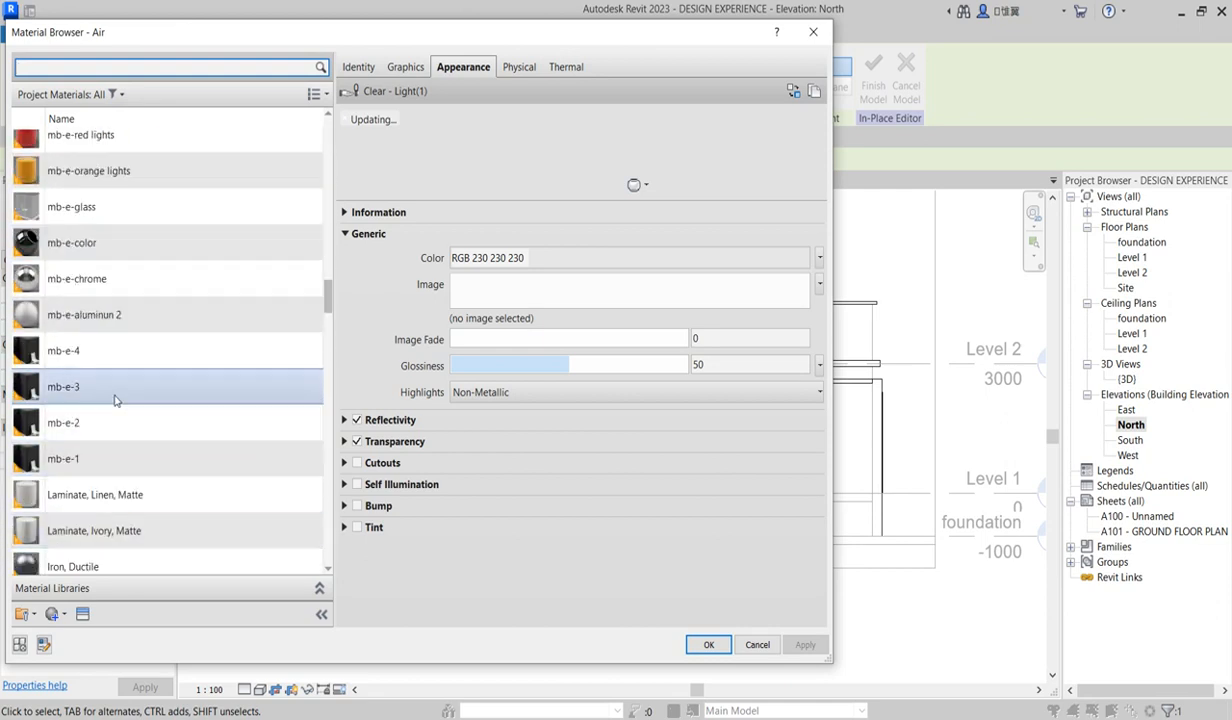
pyautogui.scroll(8, 114, 401)
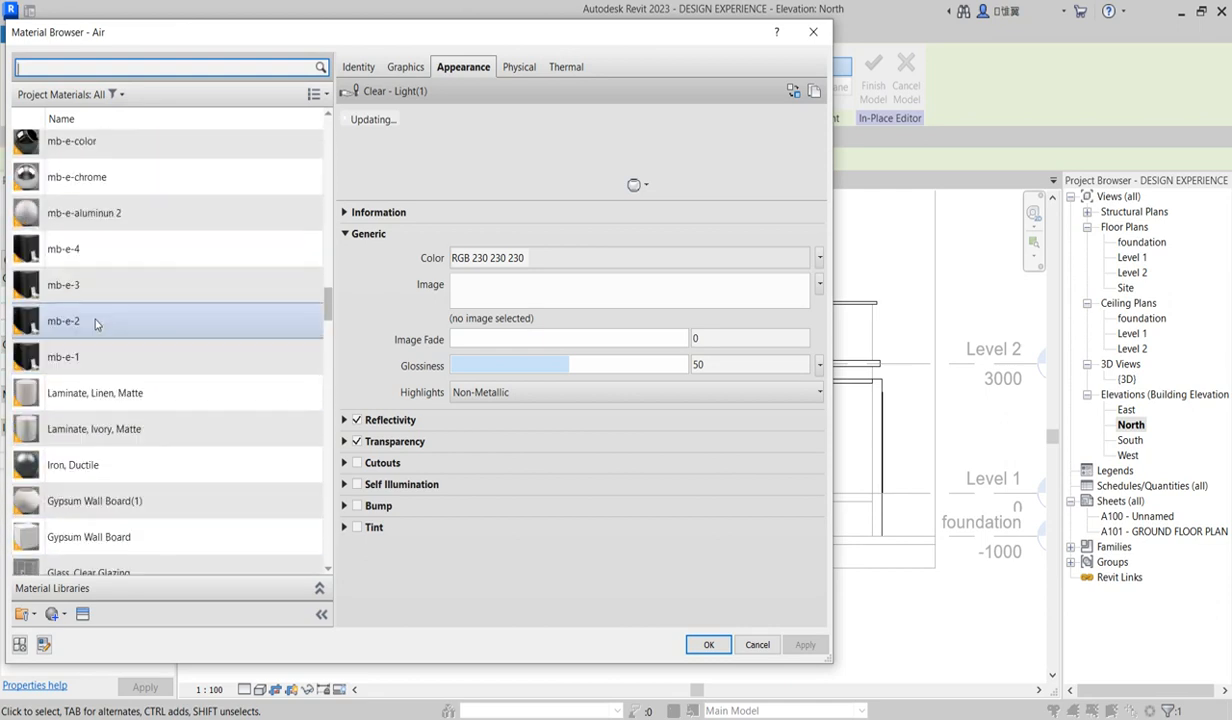
pyautogui.click(78, 254)
pyautogui.rightClick(80, 254)
pyautogui.click(152, 295)
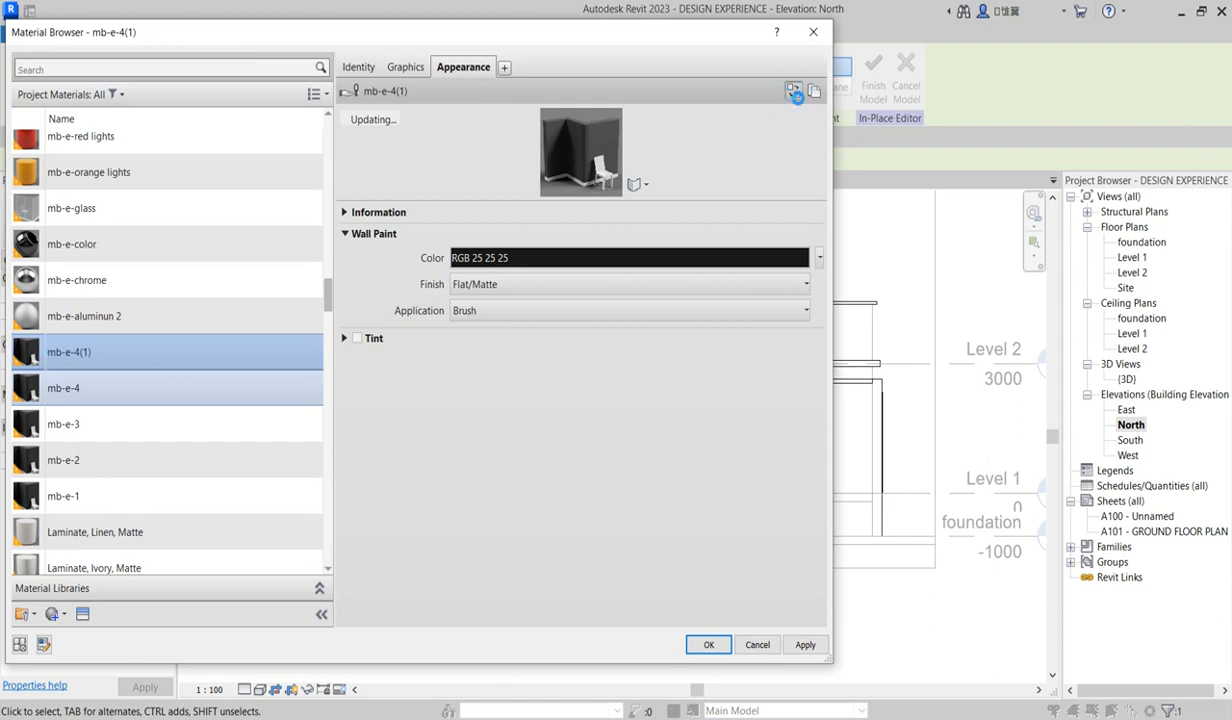
# Replace the appearance asset of material mb-e-4(1) with the Dark Red wall paint from the Appearance Library
pyautogui.click(793, 91)
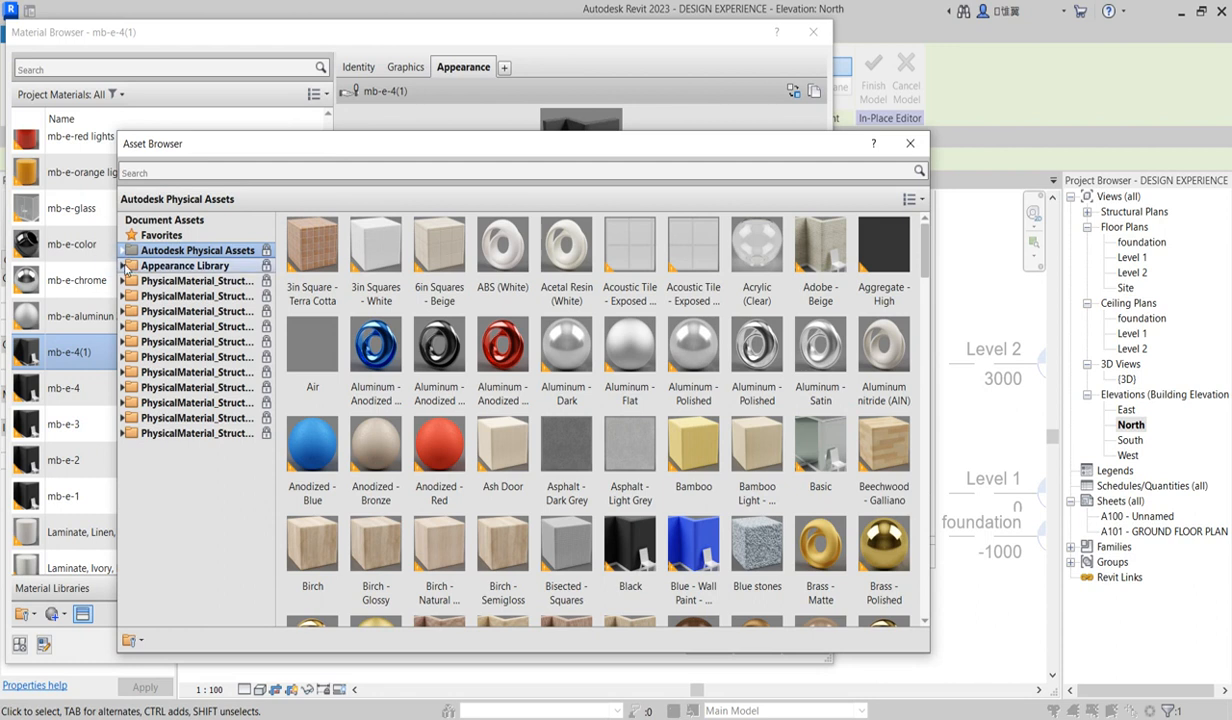
pyautogui.click(127, 268)
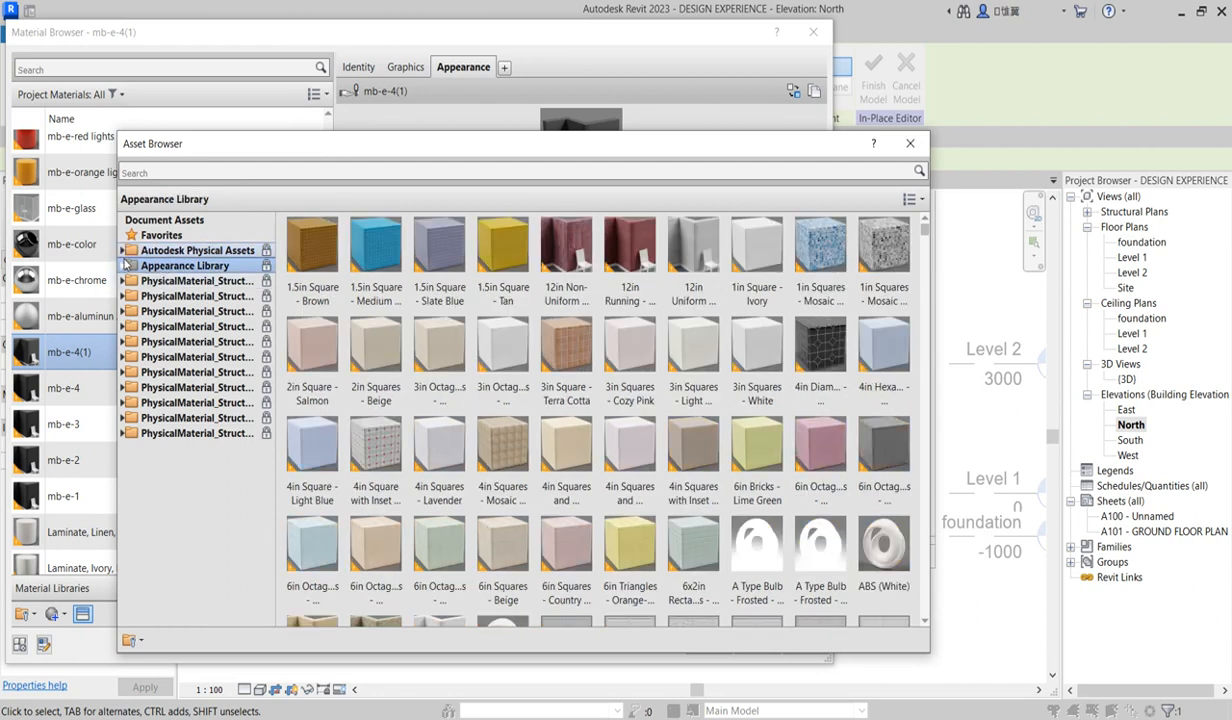
pyautogui.click(124, 265)
pyautogui.scroll(-2, 186, 500)
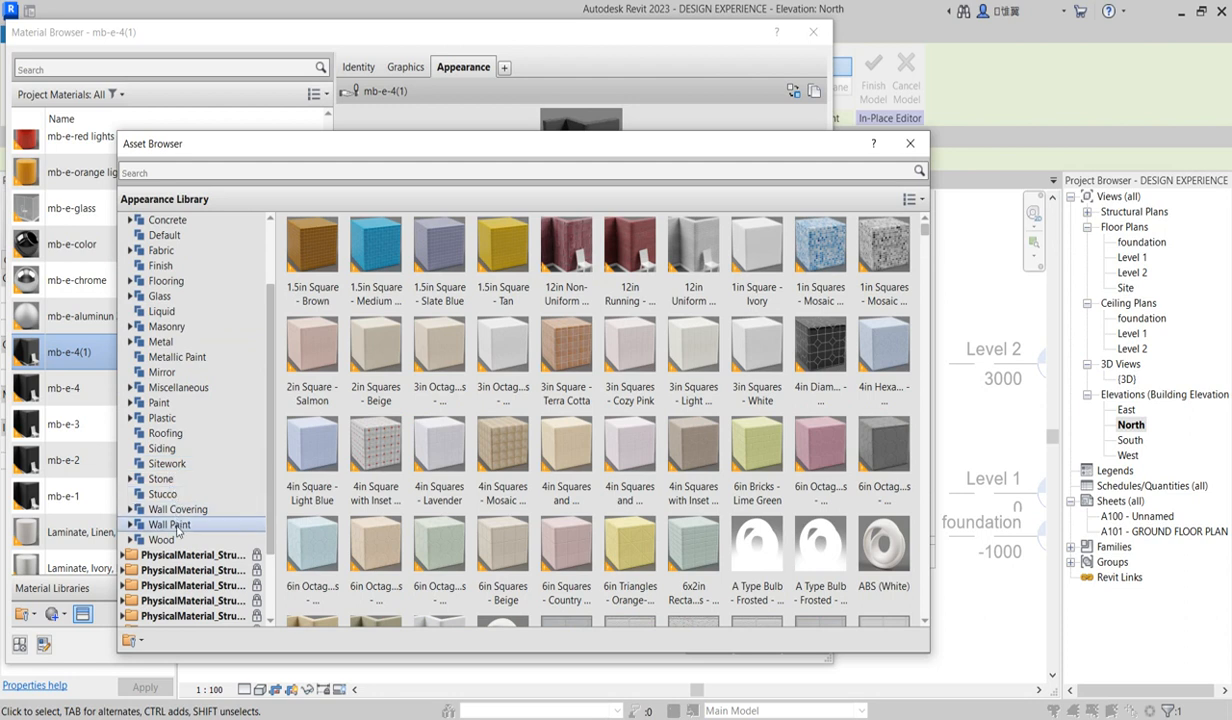
pyautogui.click(175, 527)
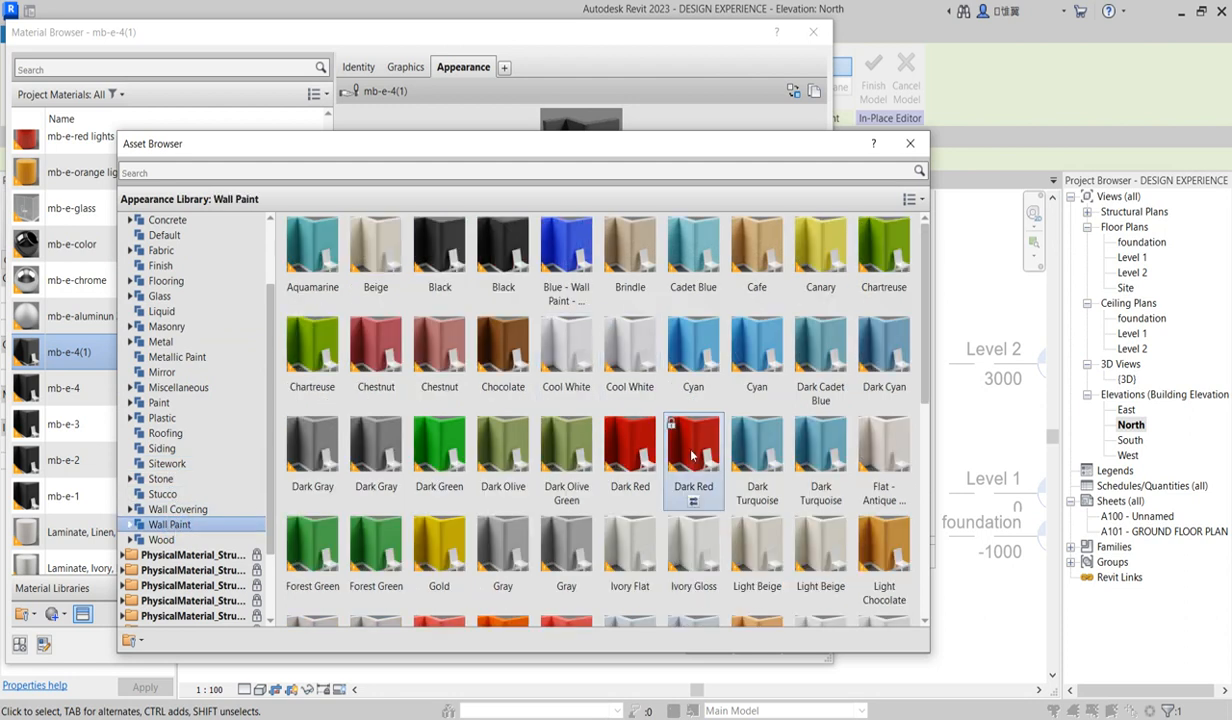
pyautogui.doubleClick(630, 448)
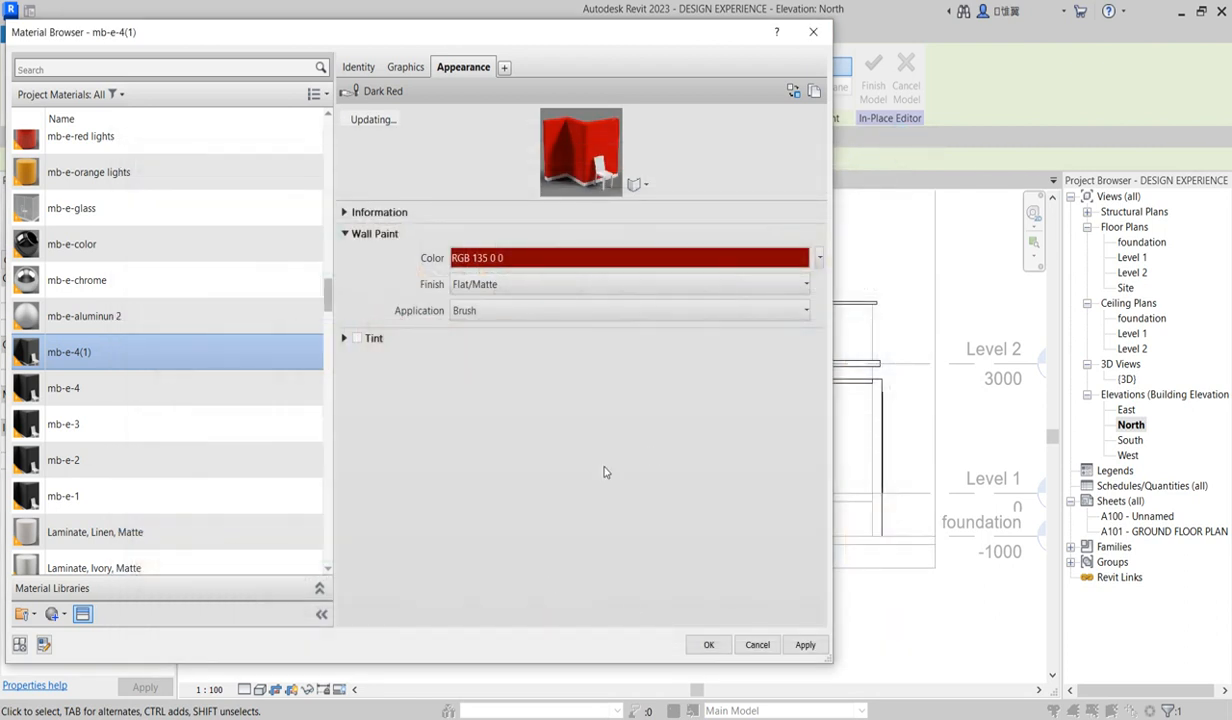
# Make the mb-e-4(1) shading use the render appearance and assign the material to the vertical strips
pyautogui.click(408, 68)
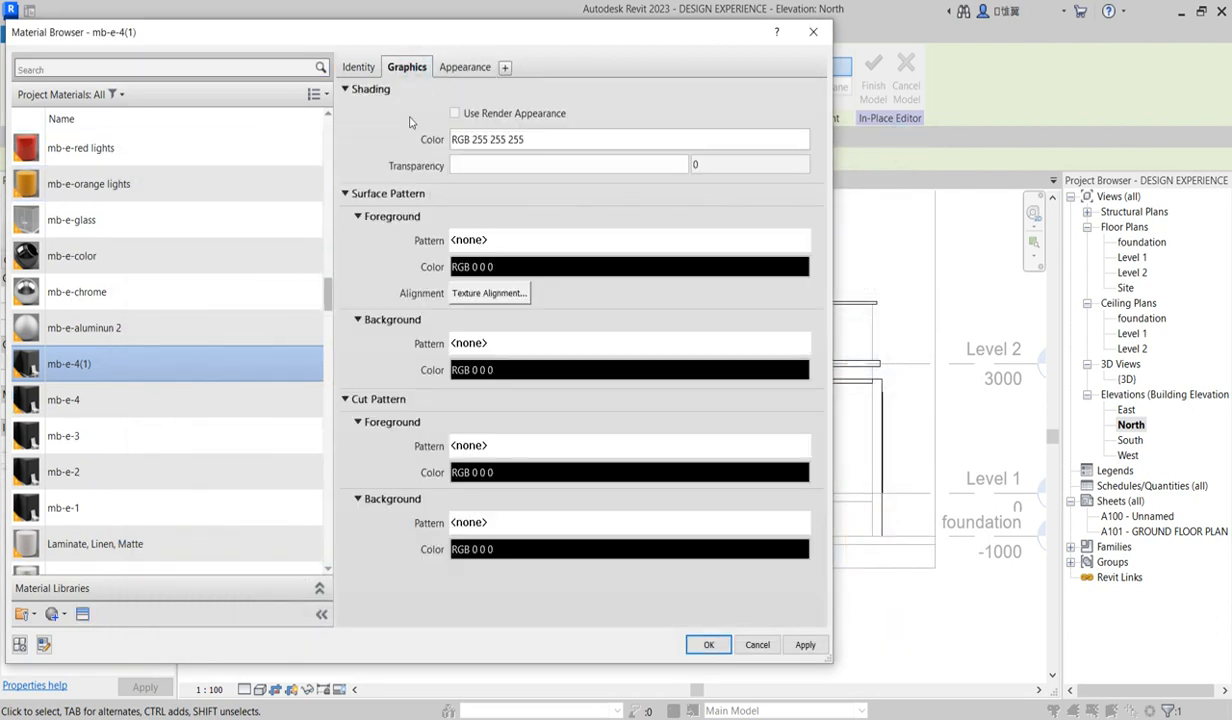
pyautogui.click(455, 114)
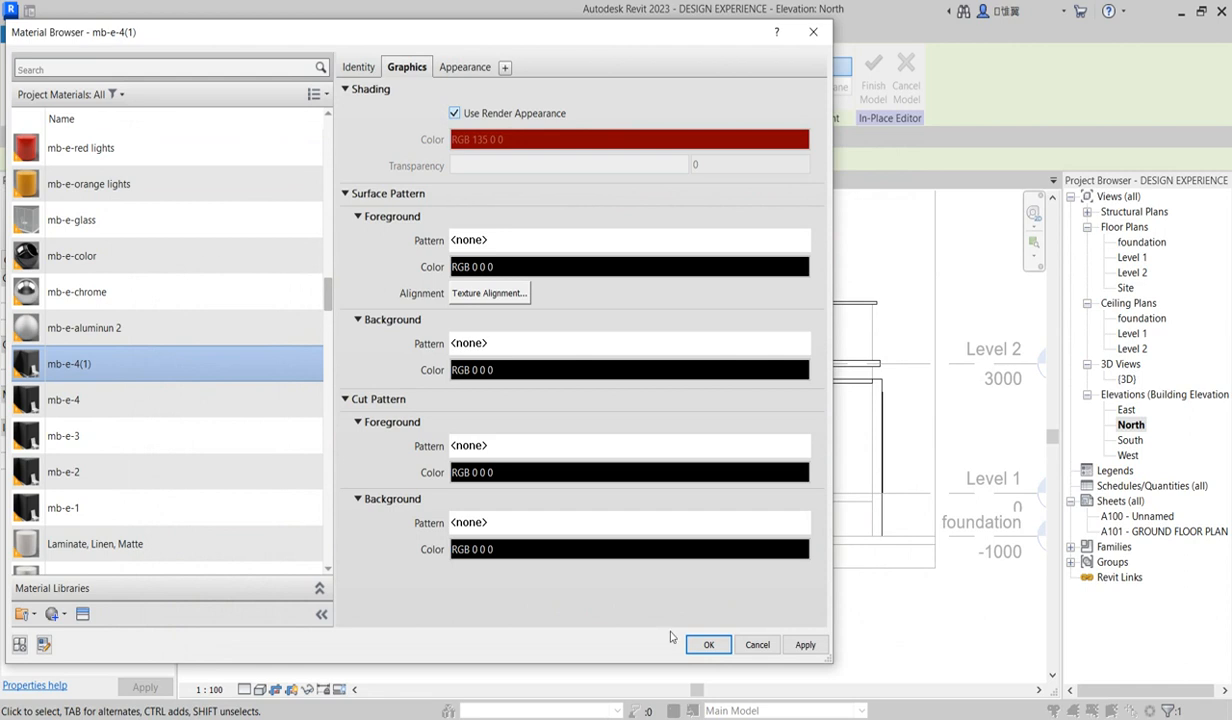
pyautogui.click(708, 646)
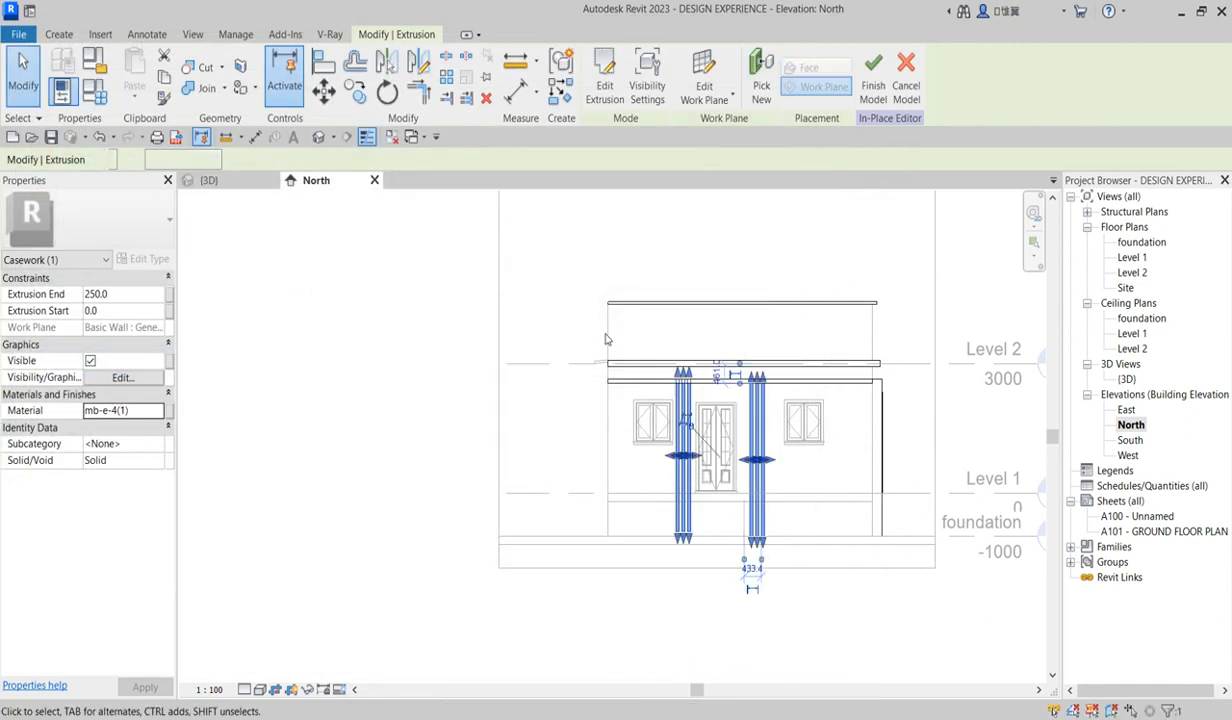
pyautogui.click(568, 270)
# Open the material choice for the horizontal beam extrusion above the door and duplicate mb-e-4(1) with its assets
pyautogui.scroll(3, 644, 379)
pyautogui.click(646, 380)
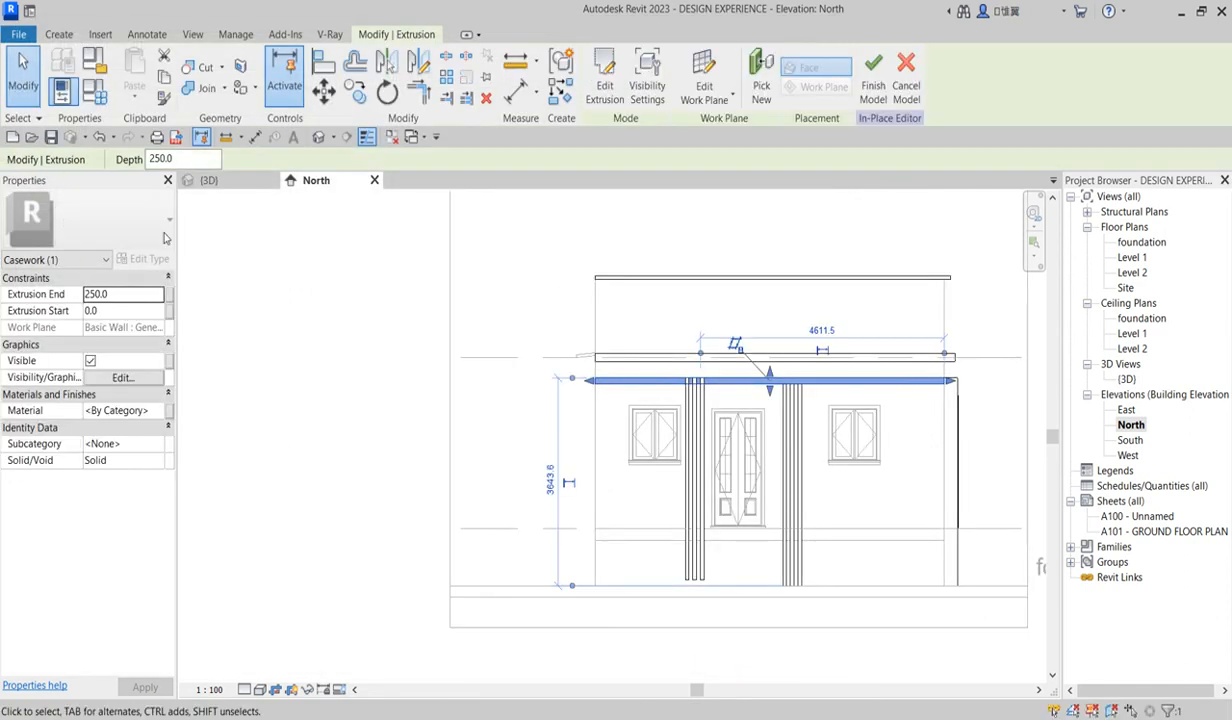
pyautogui.click(160, 411)
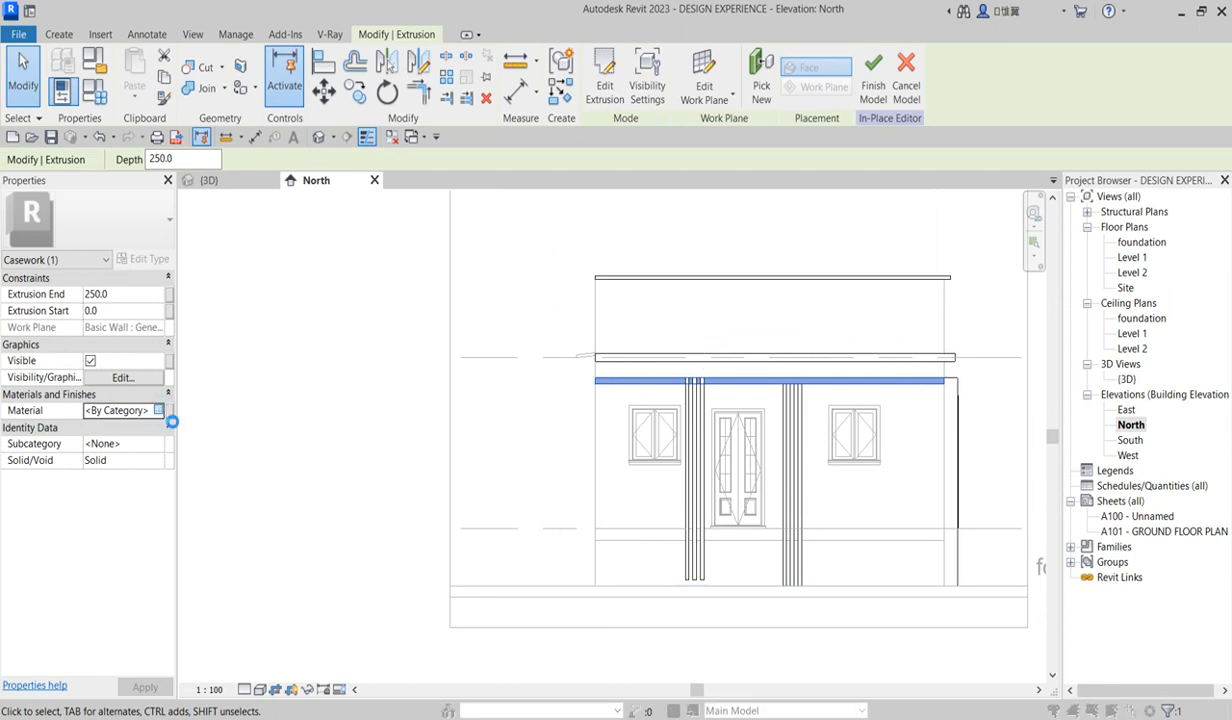
pyautogui.click(163, 414)
pyautogui.rightClick(103, 354)
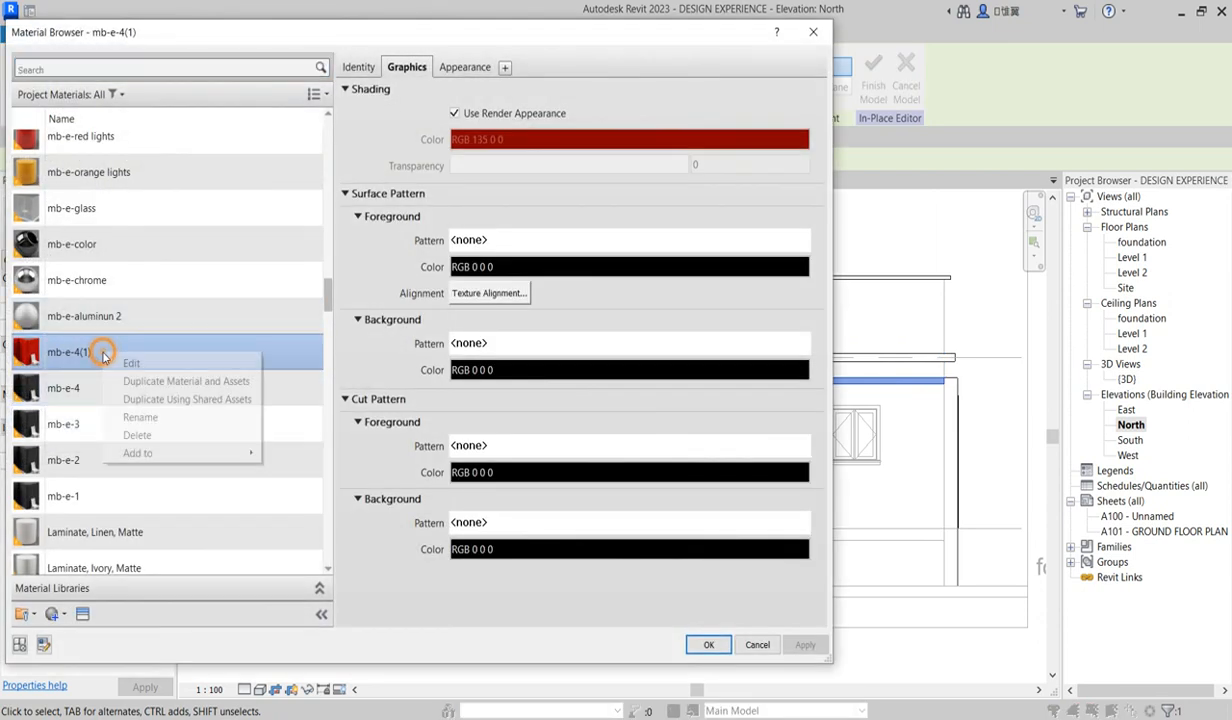
pyautogui.click(178, 380)
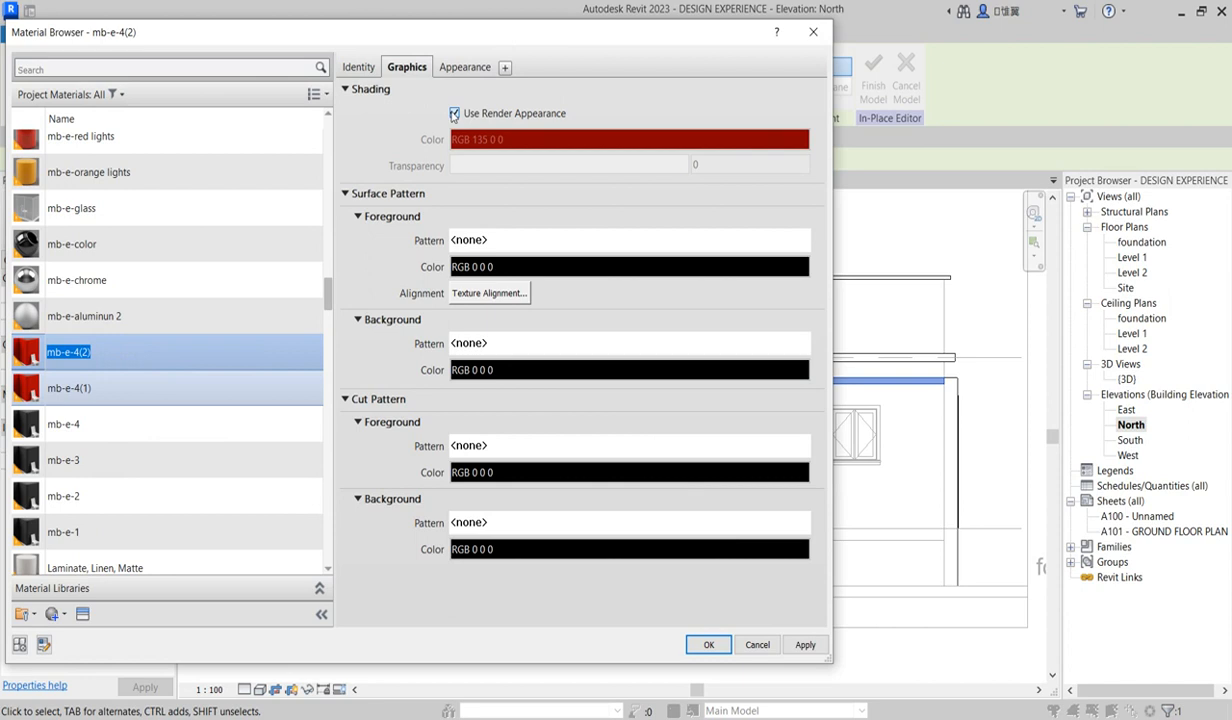
# Give the duplicated material the Ice White porcelain ceramic appearance and assign it to the horizontal beam
pyautogui.click(470, 68)
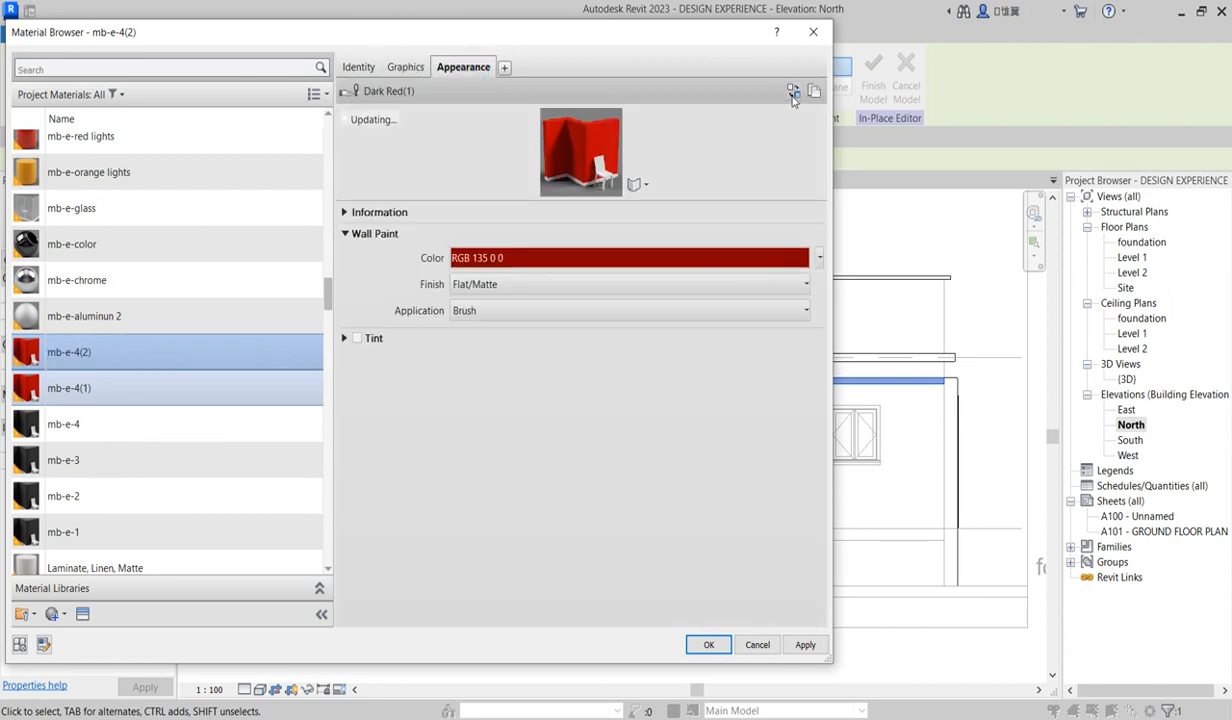
pyautogui.click(792, 89)
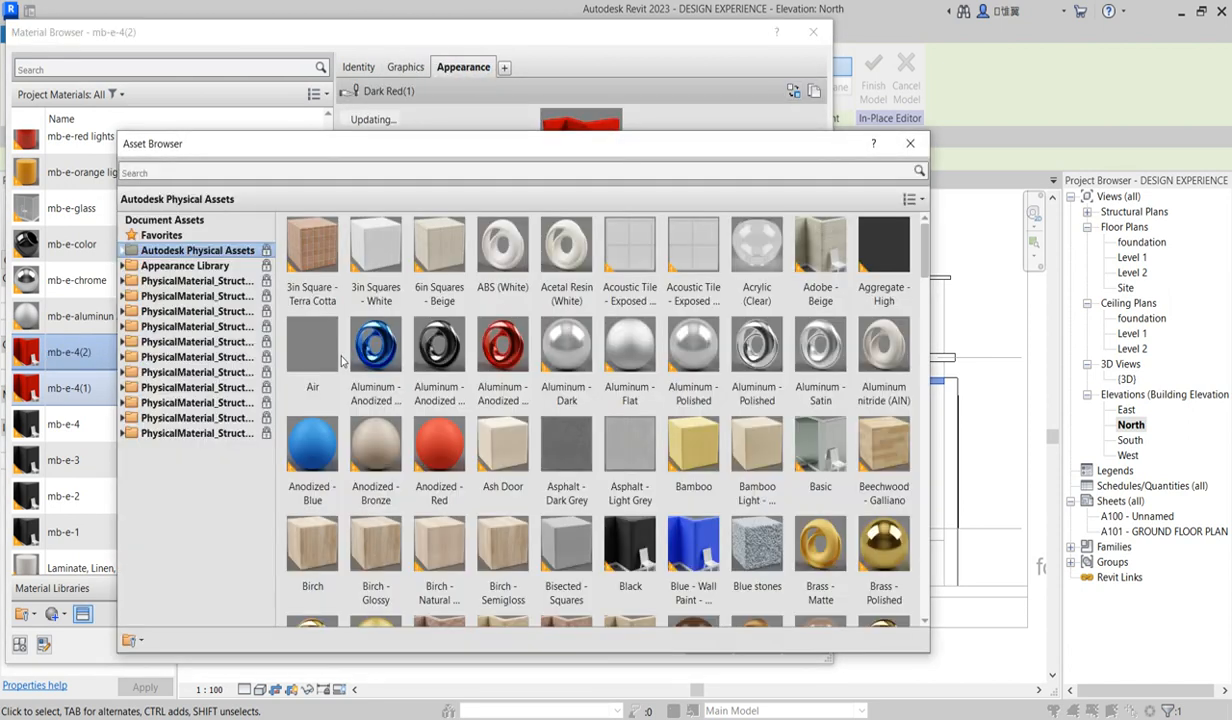
pyautogui.click(124, 266)
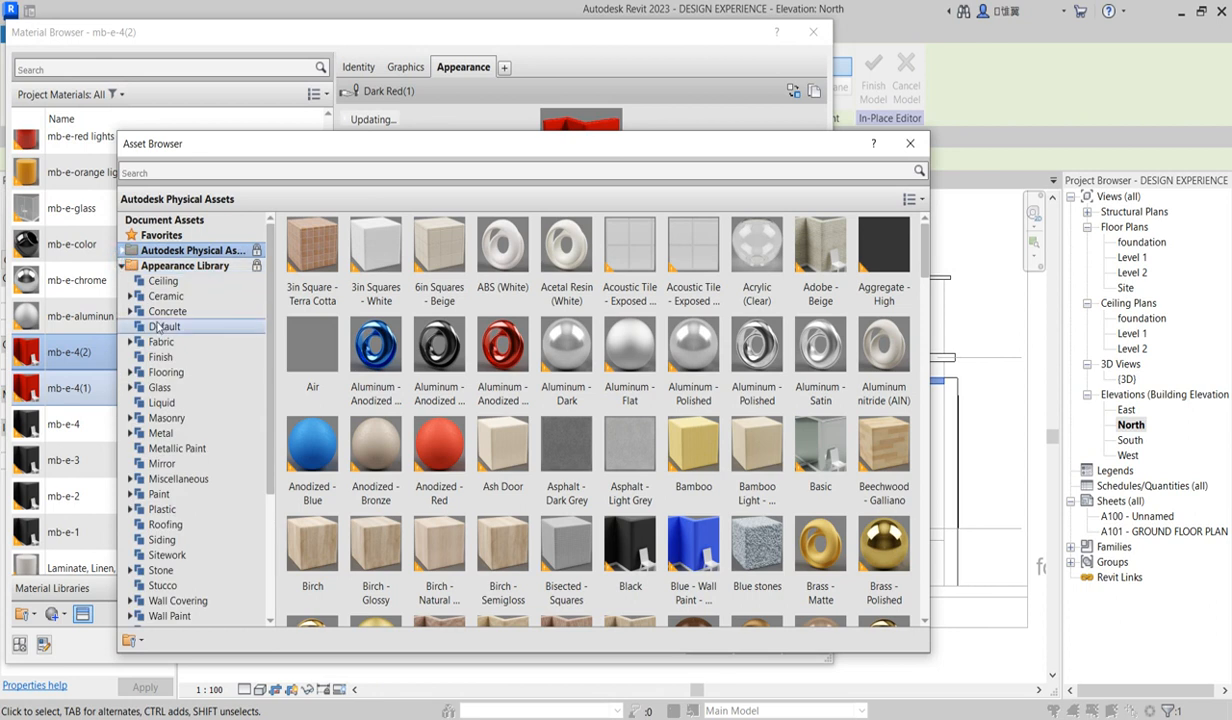
pyautogui.click(127, 297)
pyautogui.click(172, 311)
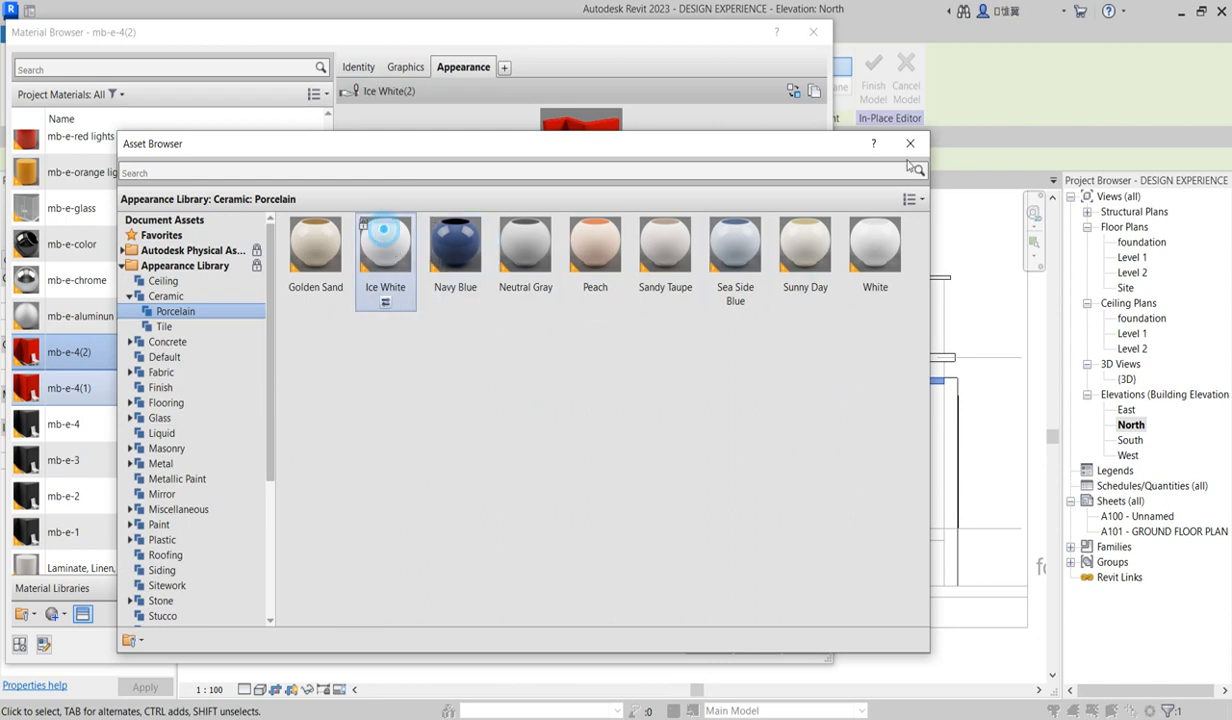
pyautogui.click(911, 145)
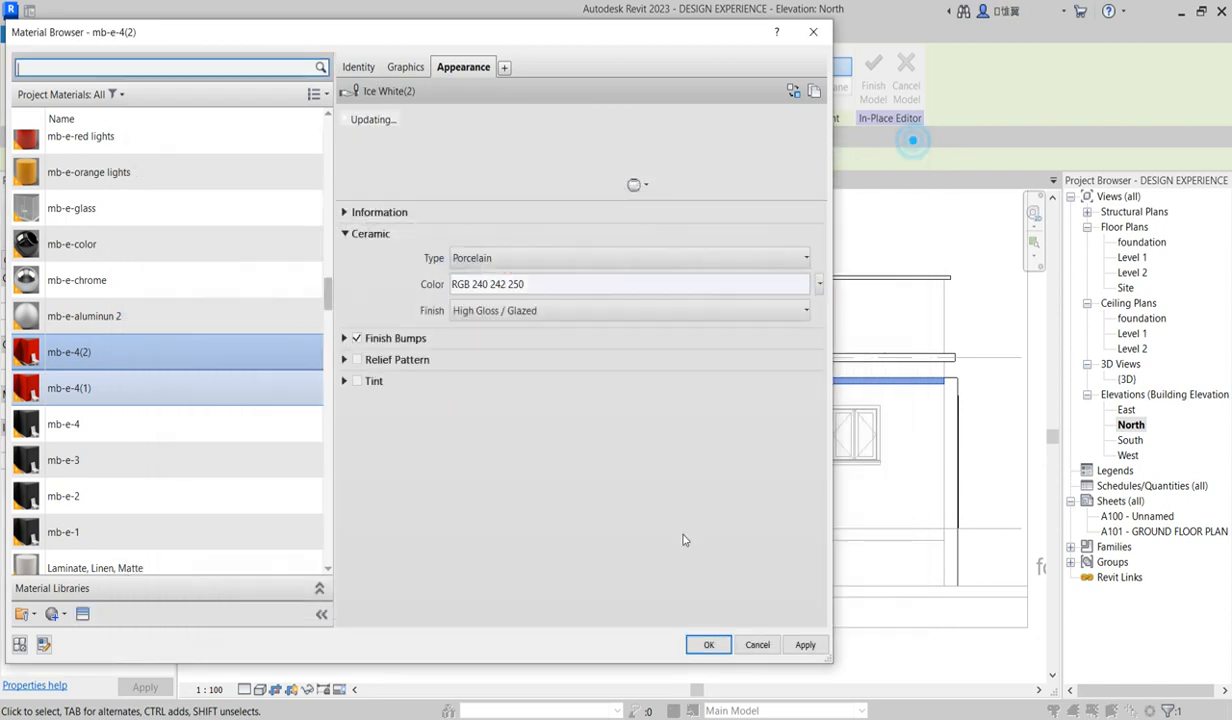
pyautogui.click(707, 645)
pyautogui.press('Escape')
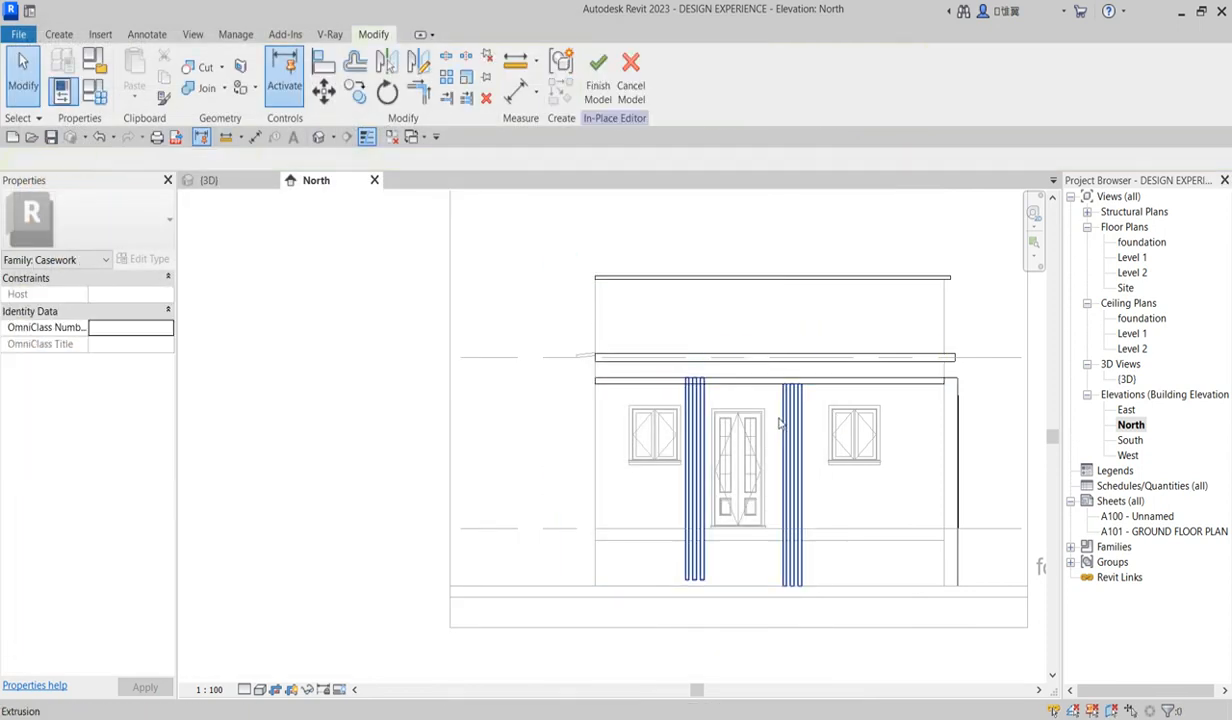
# In the 3D view, stretch the horizontal beam outward from the wall to a depth of about 595 mm
pyautogui.doubleClick(1127, 380)
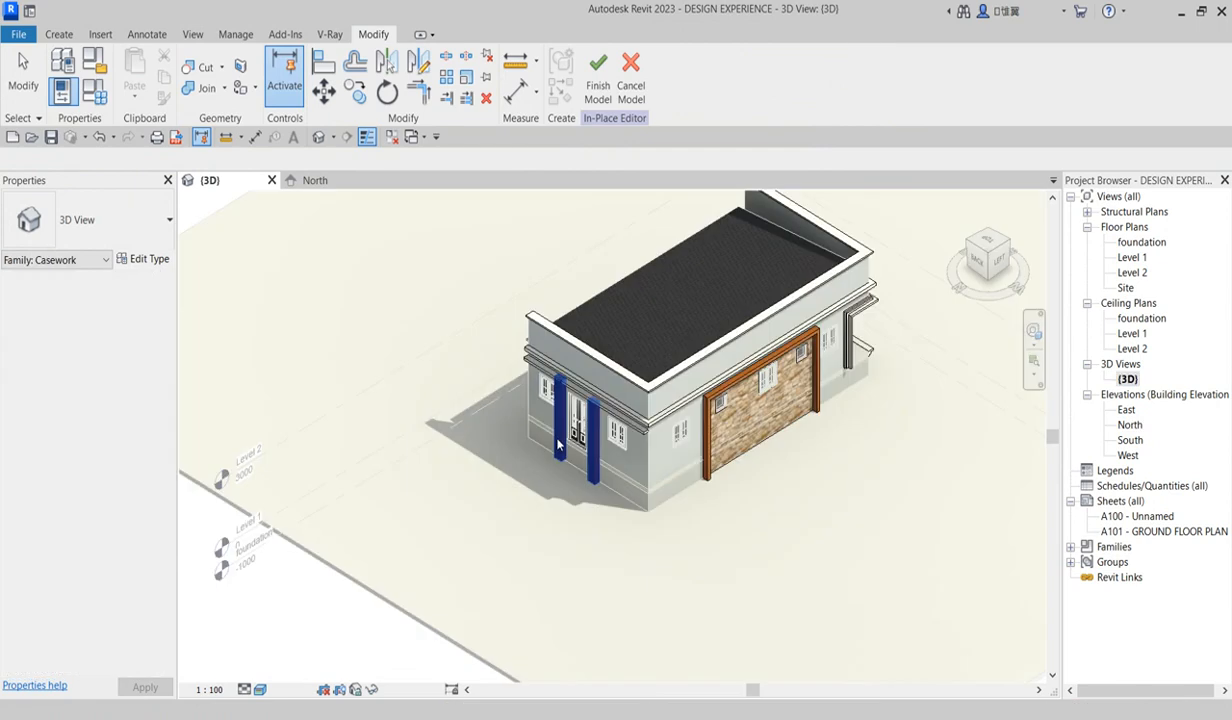
pyautogui.click(540, 428)
pyautogui.scroll(5, 598, 370)
pyautogui.keyDown('shift'); pyautogui.moveTo(598, 352); pyautogui.dragTo(577, 375, button='middle'); pyautogui.keyUp('shift')
pyautogui.click(577, 370)
pyautogui.scroll(3, 590, 362)
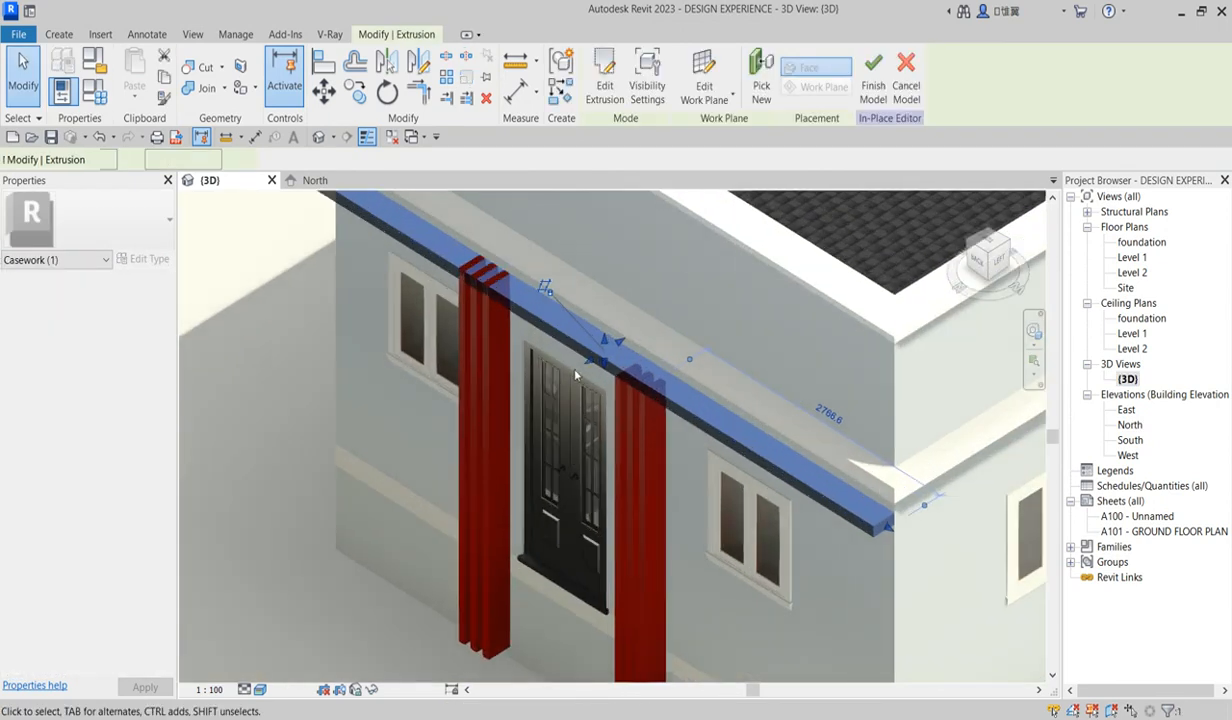
pyautogui.moveTo(593, 366); pyautogui.dragTo(598, 352)
pyautogui.scroll(-4, 659, 485)
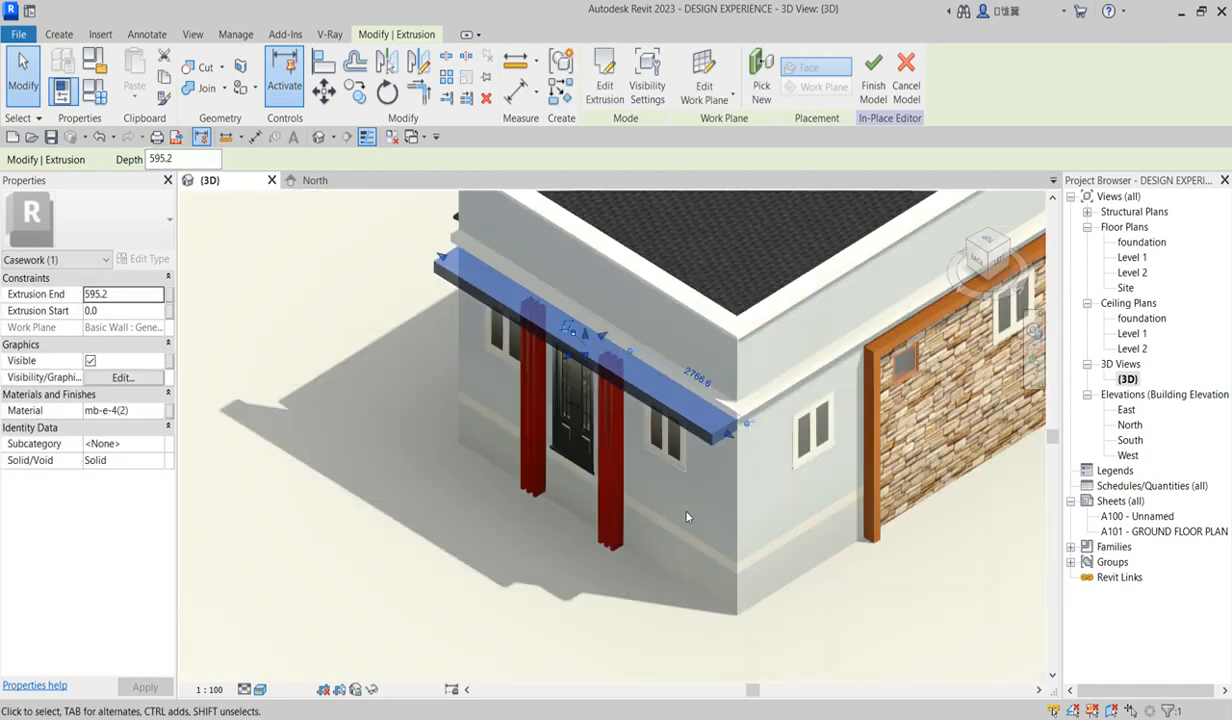
pyautogui.click(686, 500)
# Examine the strips and the extended beam on the house in the 3D view
pyautogui.scroll(-4, 686, 505)
pyautogui.scroll(4, 697, 503)
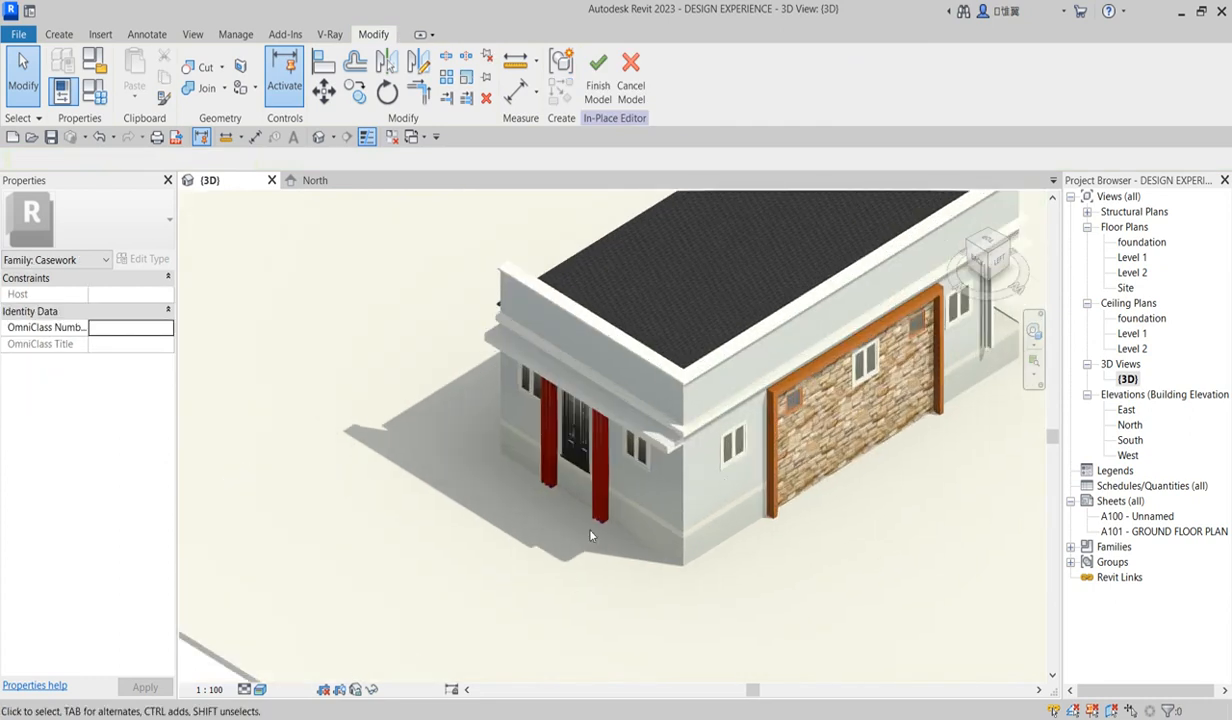
pyautogui.scroll(-3, 697, 503)
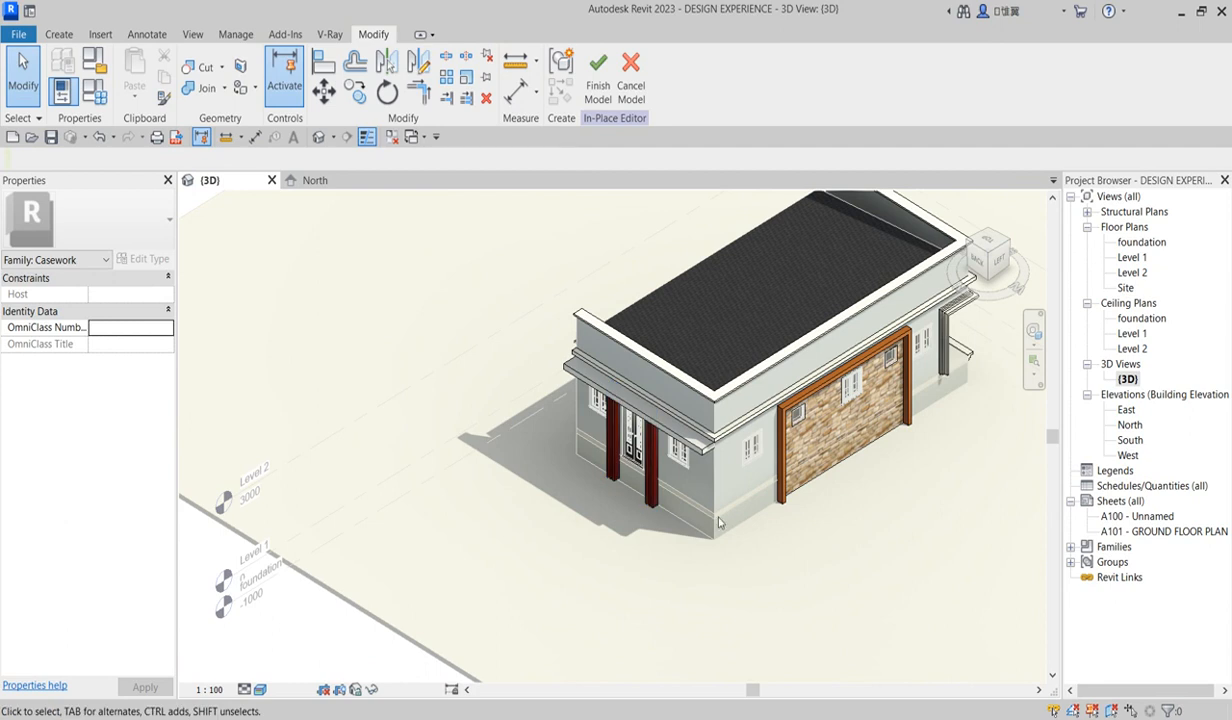
pyautogui.click(648, 453)
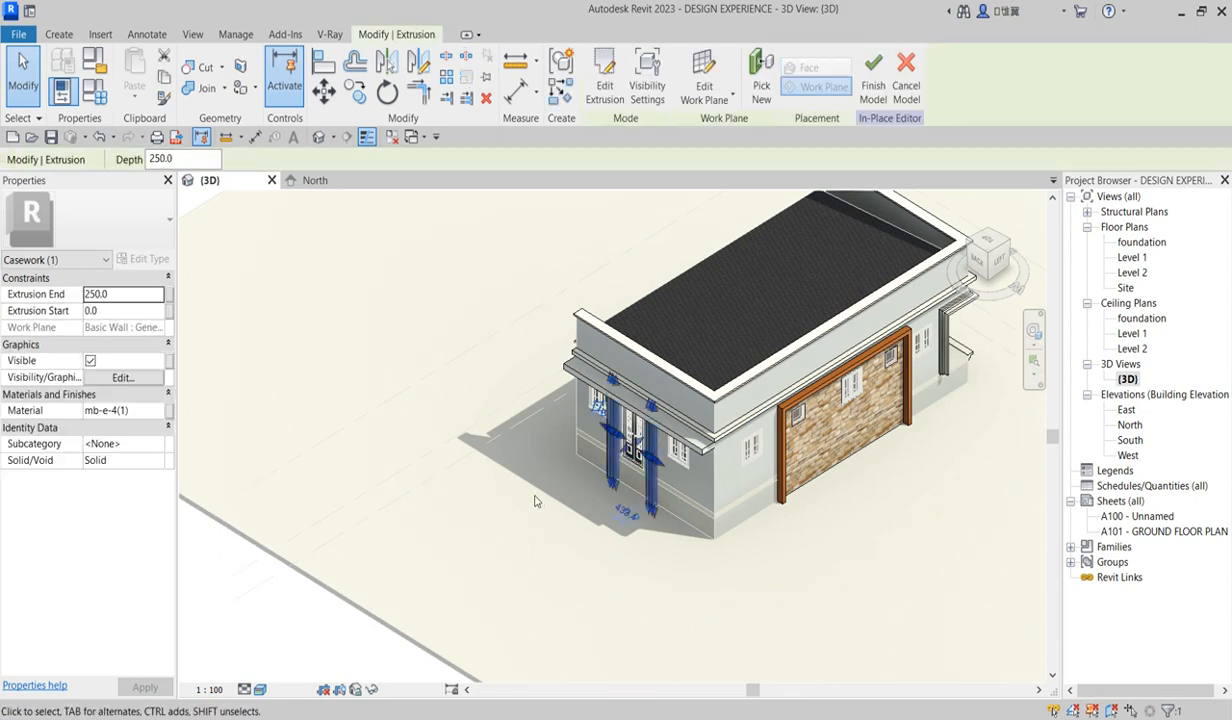
pyautogui.scroll(-3, 520, 497)
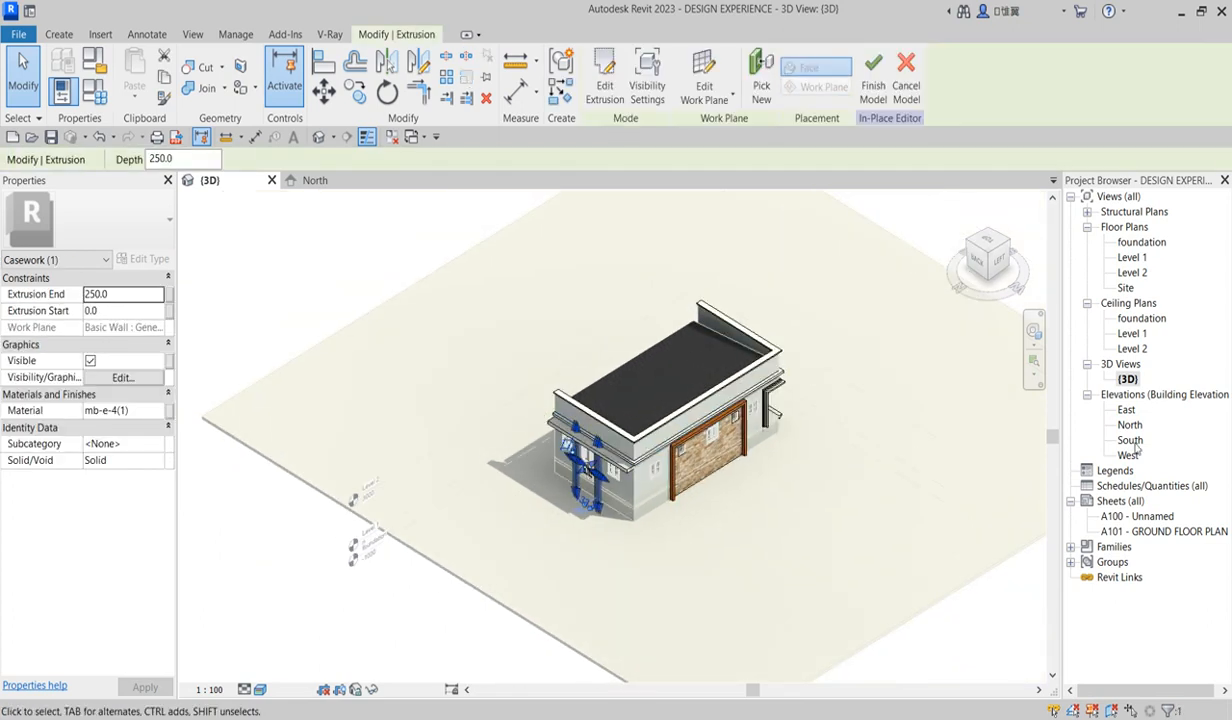
pyautogui.click(814, 480)
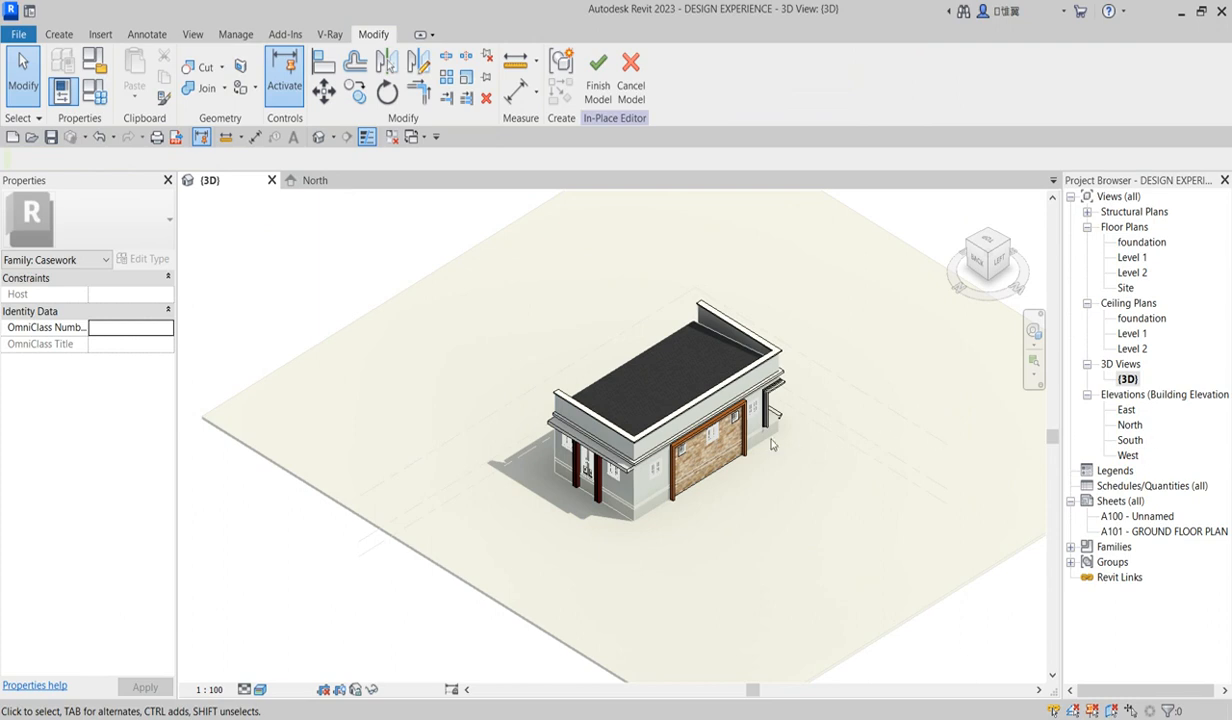
pyautogui.keyDown('shift'); pyautogui.moveTo(771, 444); pyautogui.dragTo(1009, 466, button='middle'); pyautogui.keyUp('shift')
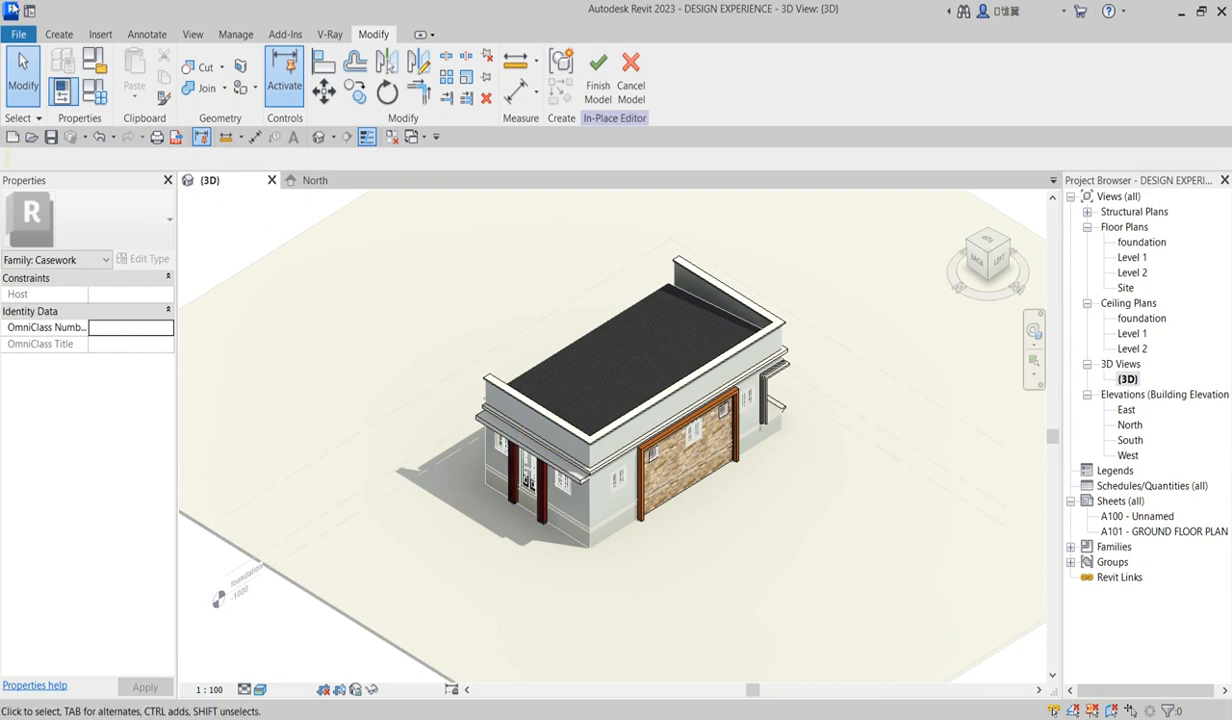
# Open the West elevation view
pyautogui.doubleClick(1127, 411)
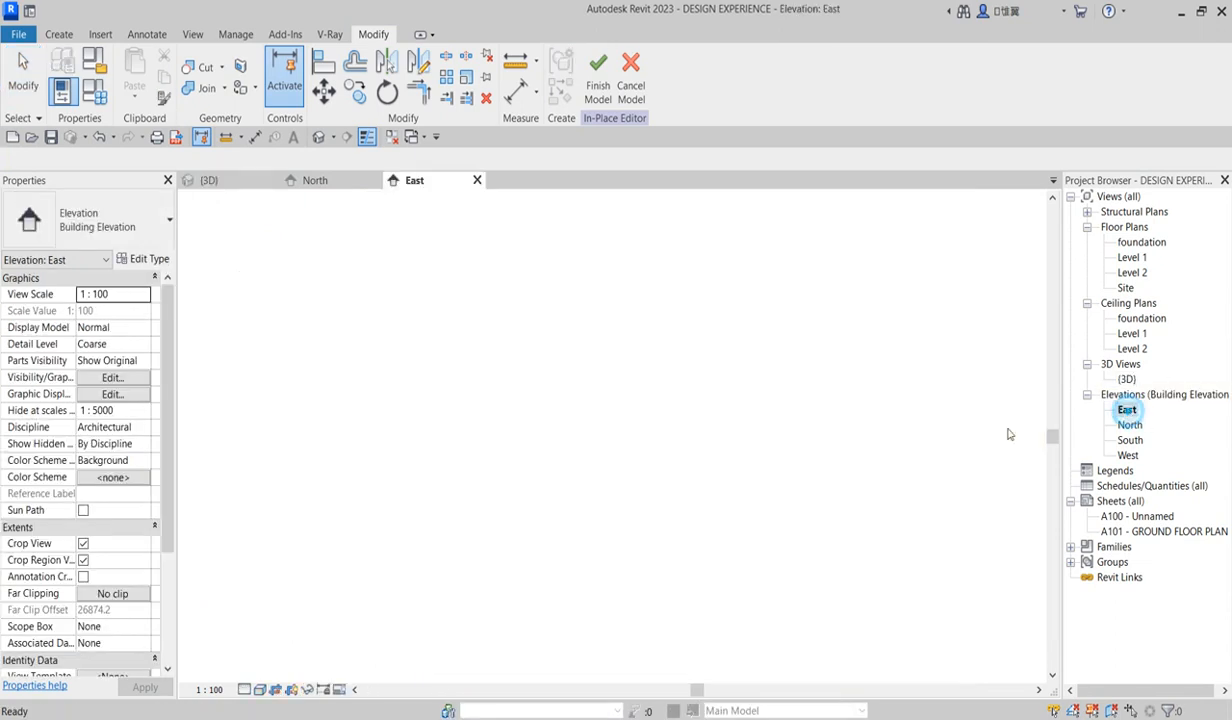
pyautogui.doubleClick(1127, 455)
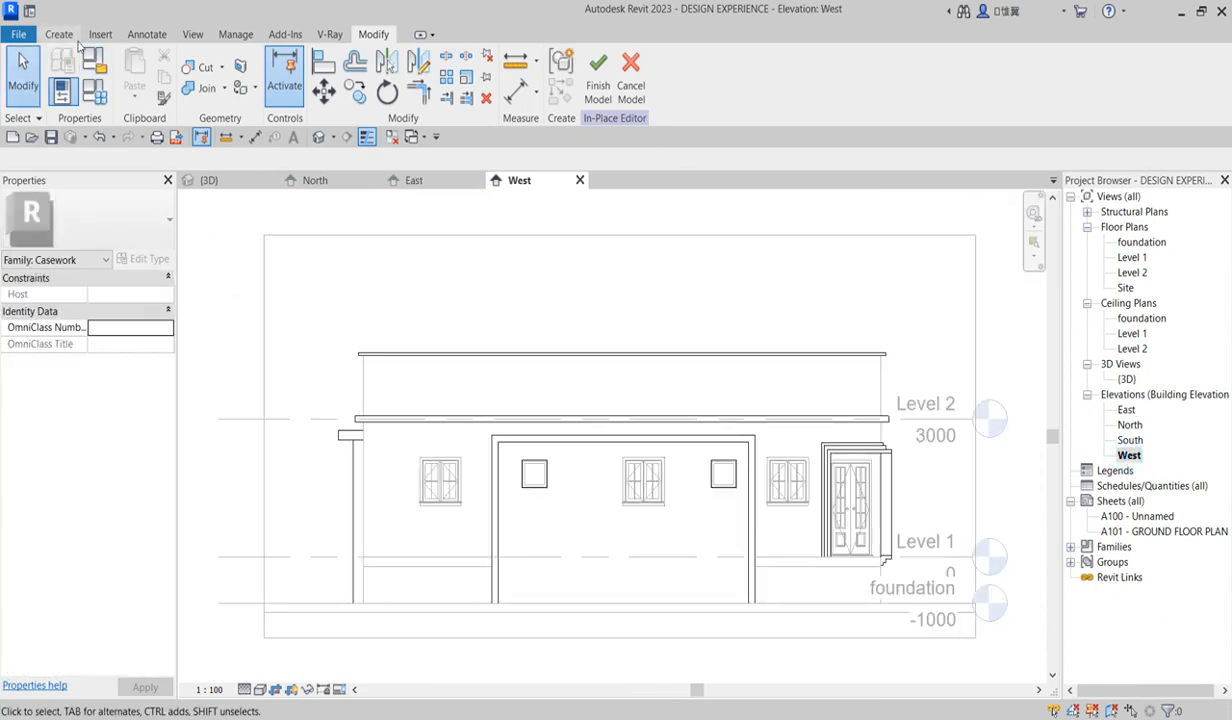
pyautogui.click(62, 35)
pyautogui.click(137, 80)
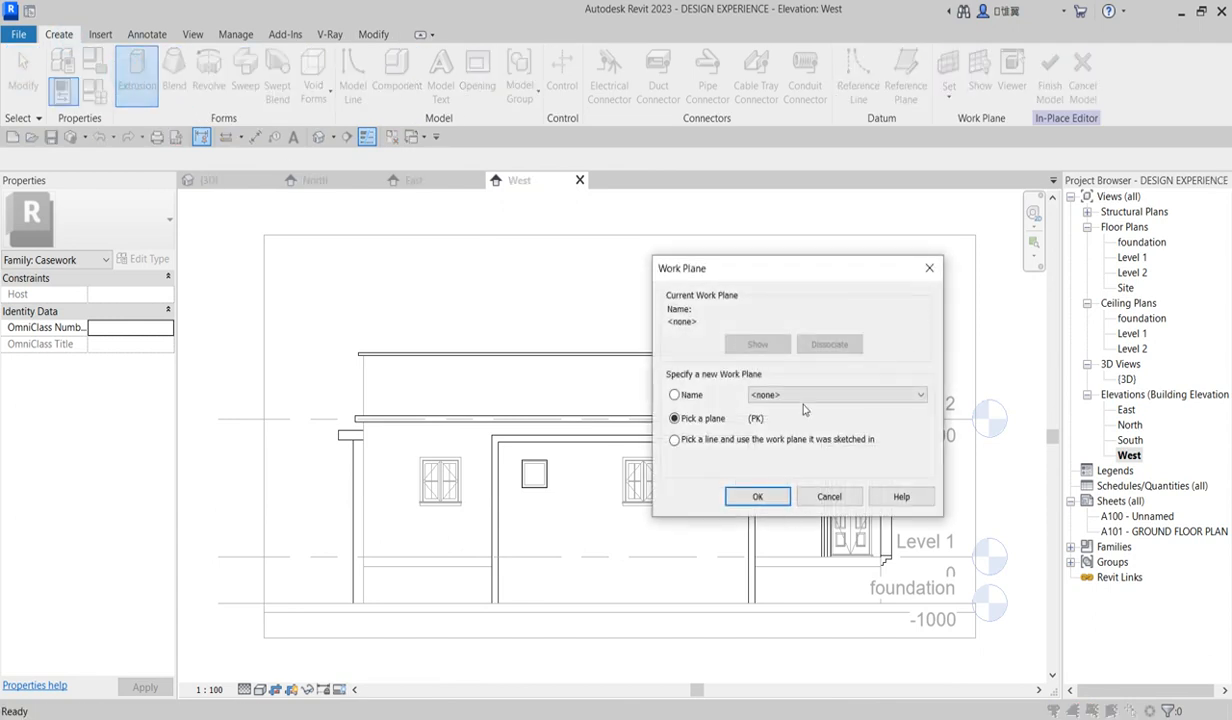
pyautogui.click(757, 497)
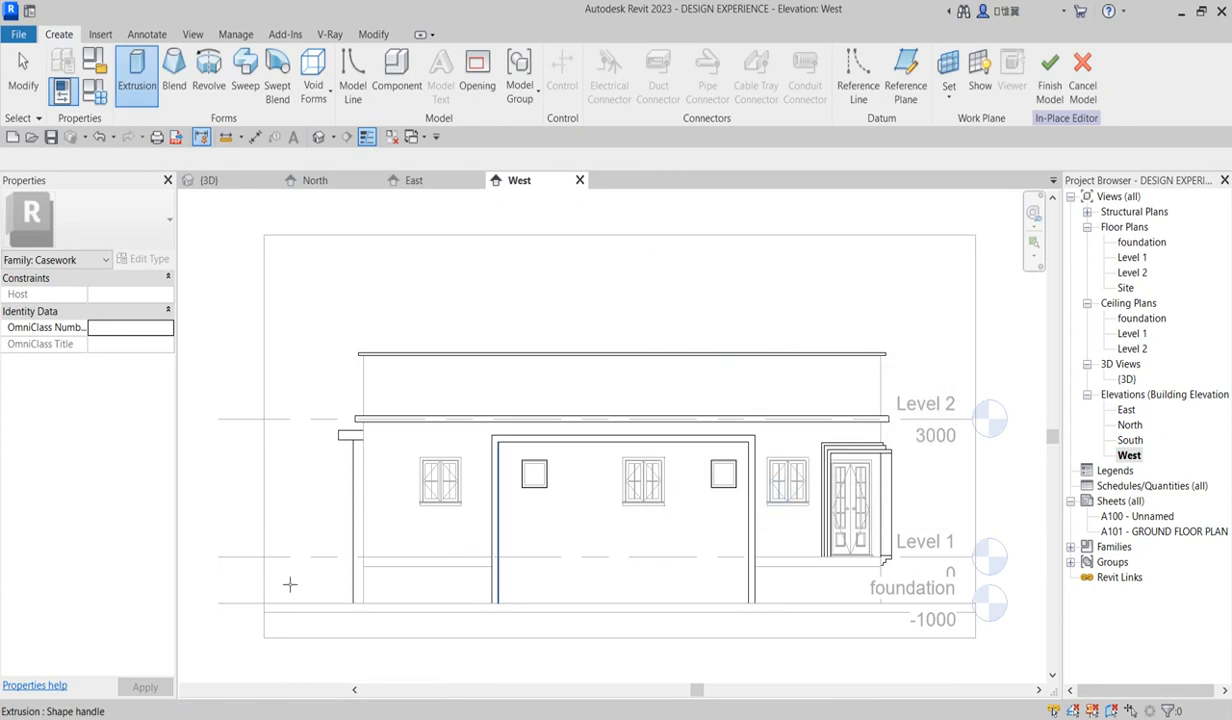
pyautogui.click(387, 568)
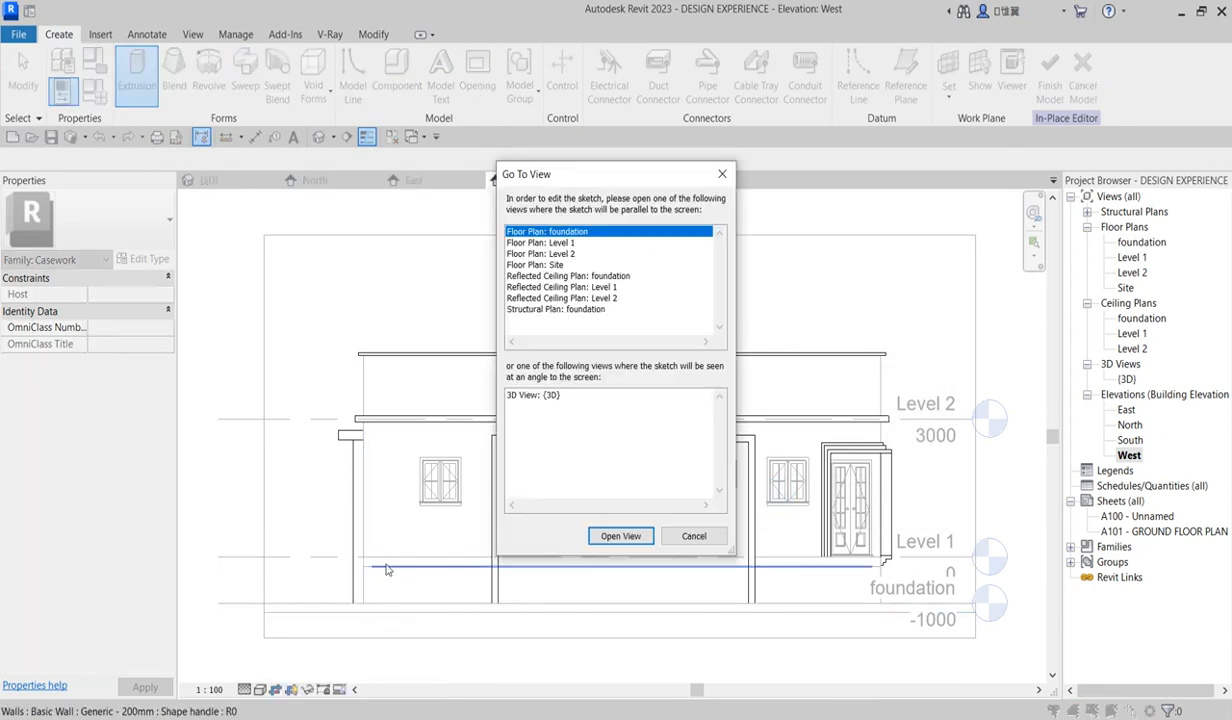
pyautogui.click(722, 175)
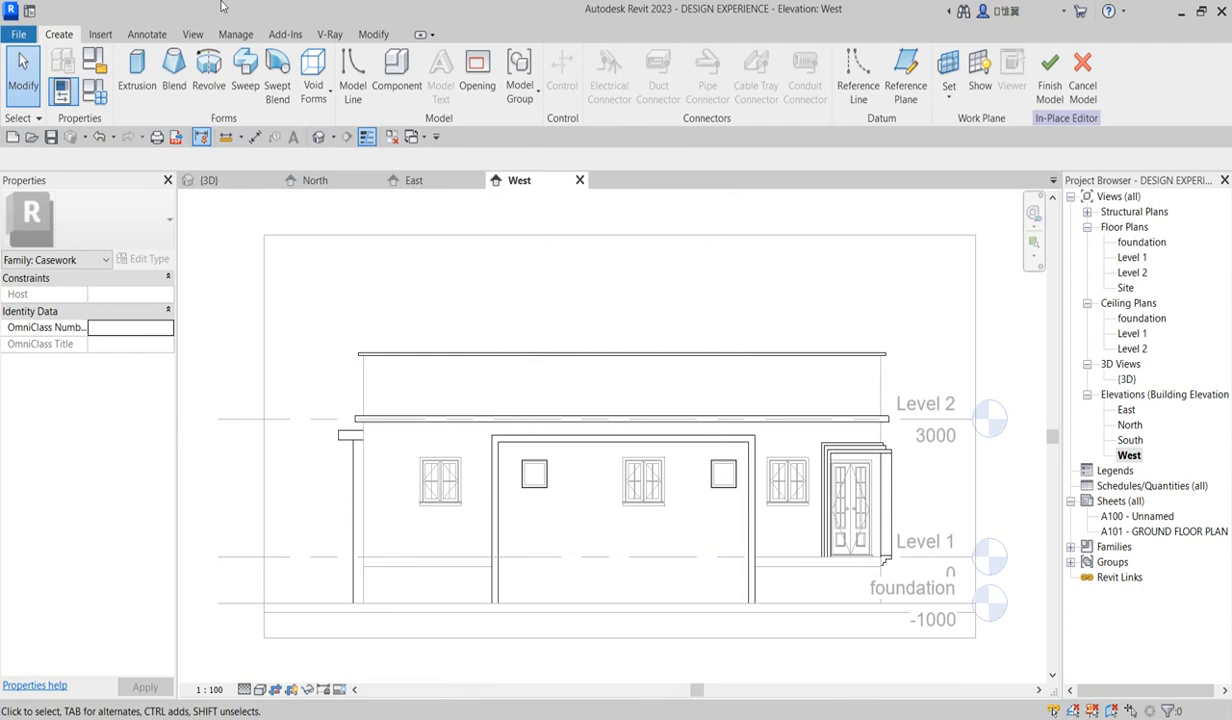
# Start an extrusion in the West elevation, using the wall face as its work plane
pyautogui.click(136, 70)
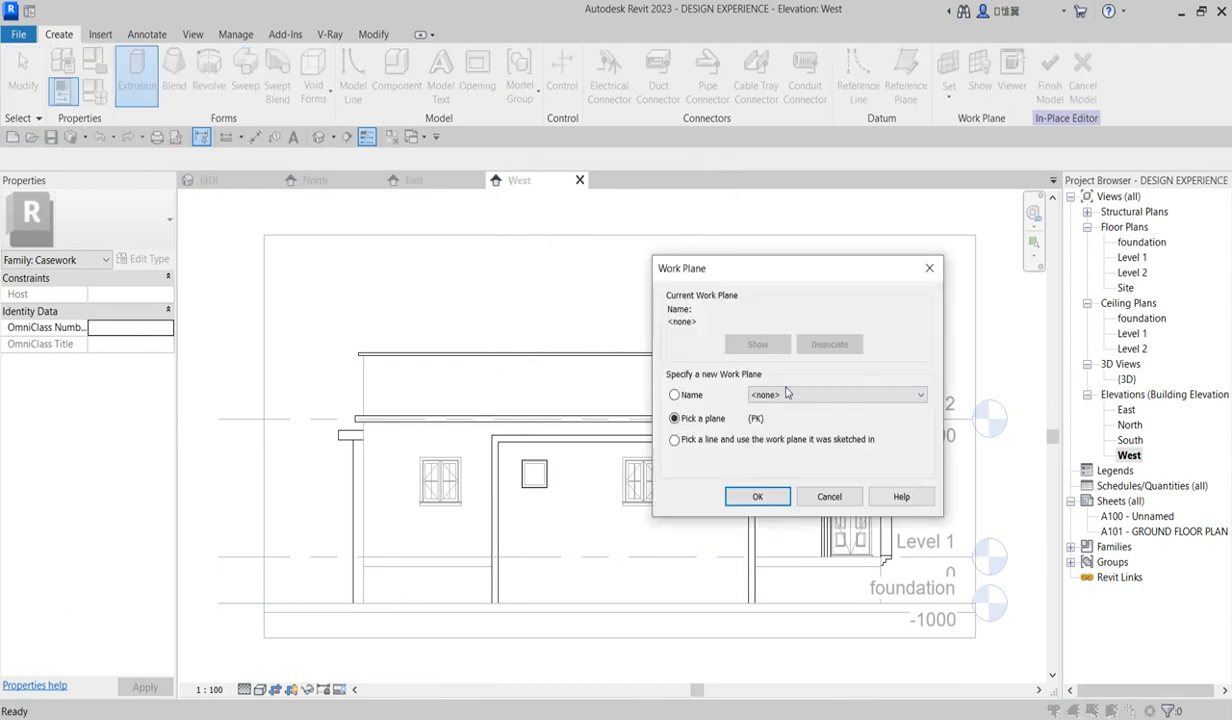
pyautogui.click(757, 497)
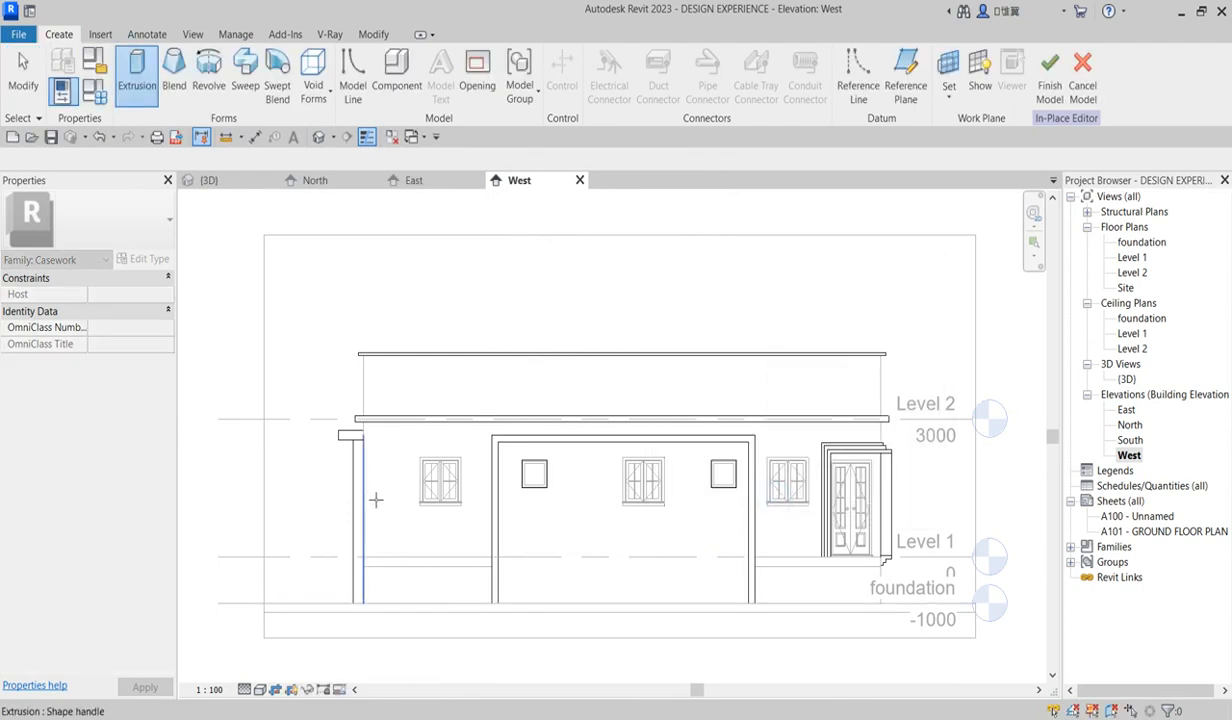
pyautogui.click(402, 574)
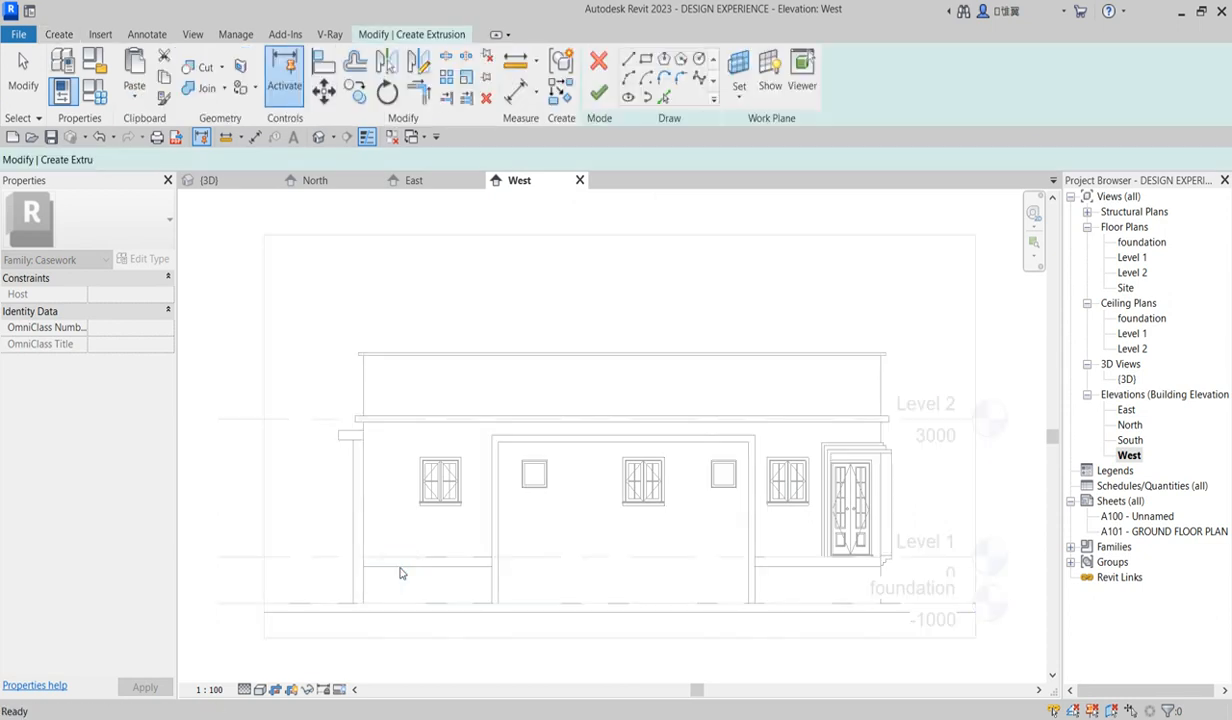
# Sketch the top stair step outward from the floor's end at the wall corner, with a tread about 300 mm and a riser about 160 mm
pyautogui.click(645, 59)
pyautogui.click(628, 62)
pyautogui.scroll(2, 363, 569)
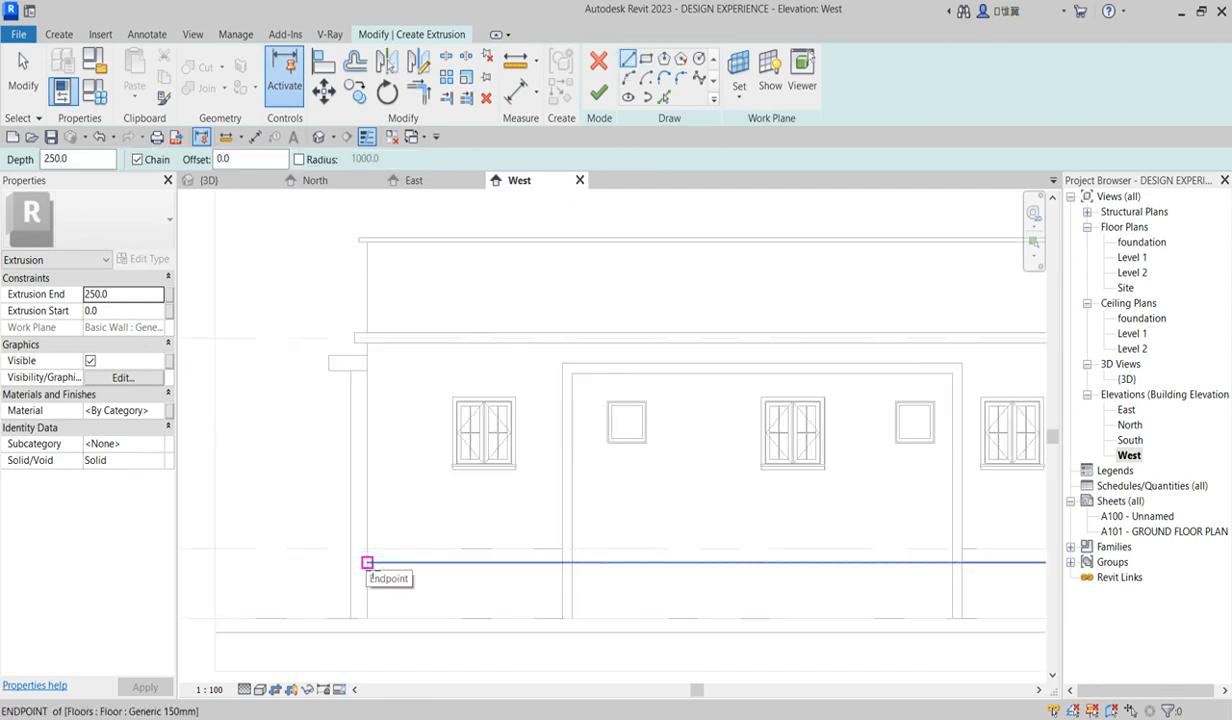
pyautogui.click(367, 563)
pyautogui.scroll(1, 366, 564)
pyautogui.scroll(2, 351, 563)
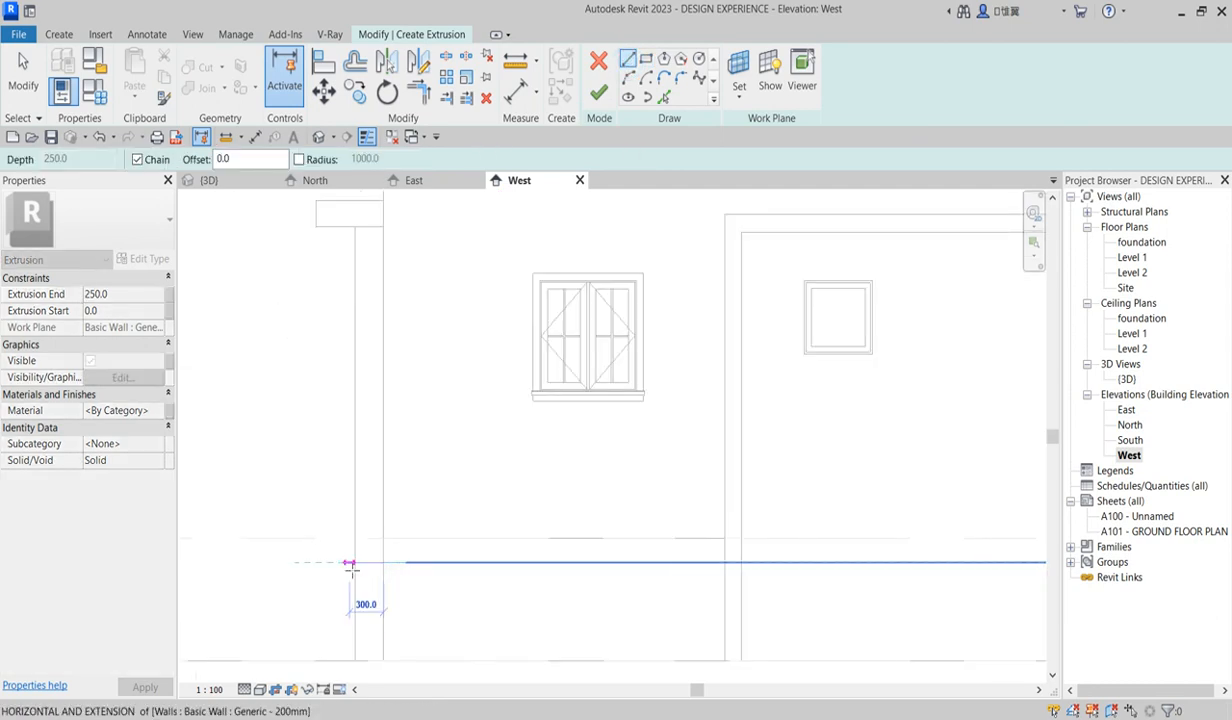
pyautogui.click(348, 563)
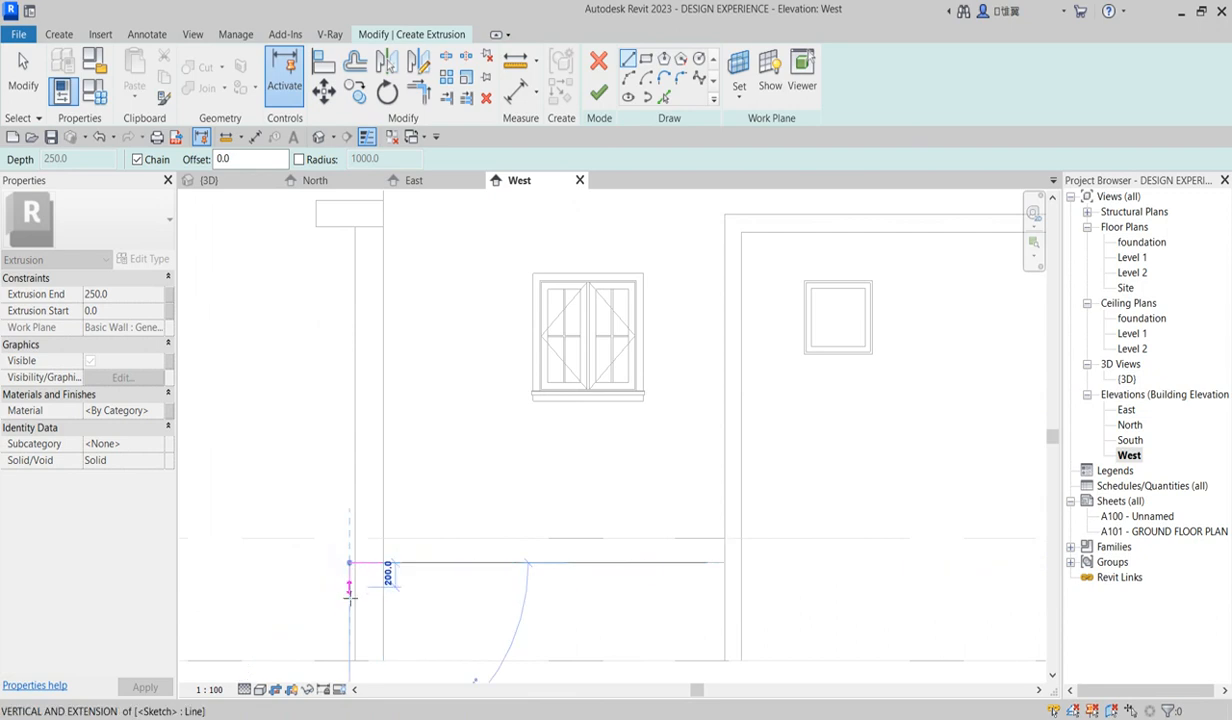
pyautogui.scroll(2, 350, 590)
pyautogui.click(347, 582)
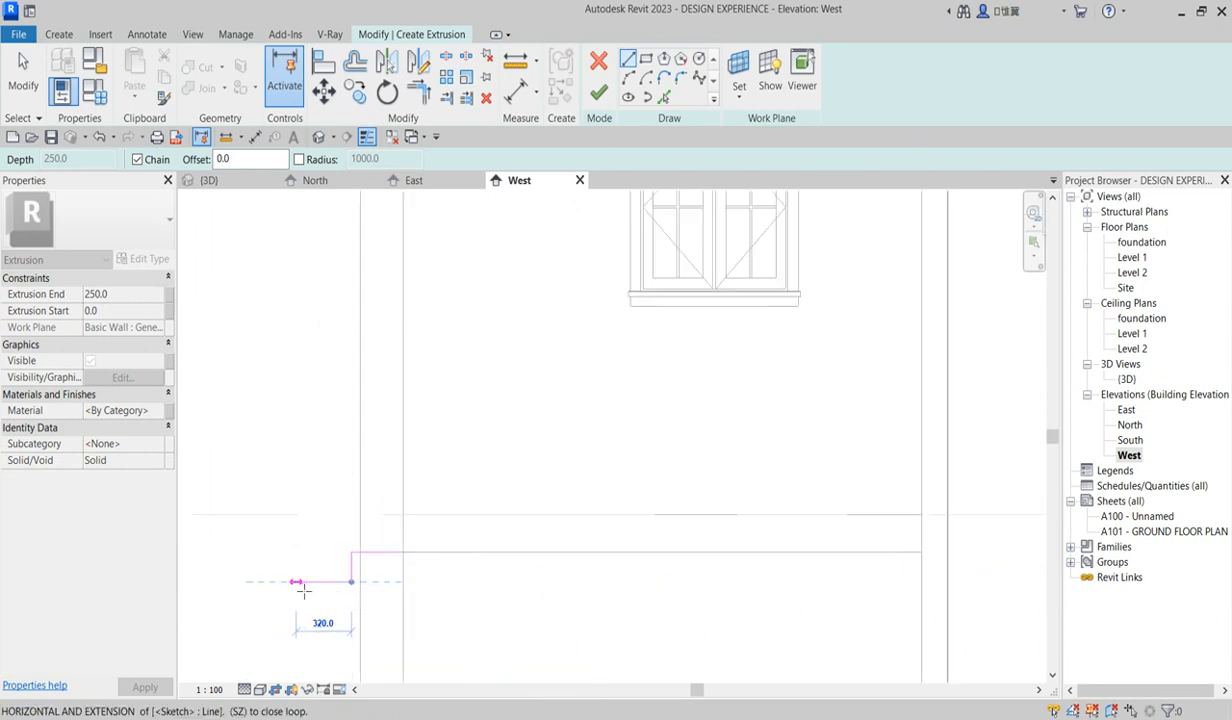
pyautogui.press('Escape')
pyautogui.press('Escape')
# Copy the tread and riser lines end to end four times, continuing the stair profile down to the ground
pyautogui.scroll(-3, 329, 542)
pyautogui.moveTo(314, 514); pyautogui.dragTo(424, 613)
pyautogui.click(362, 91)
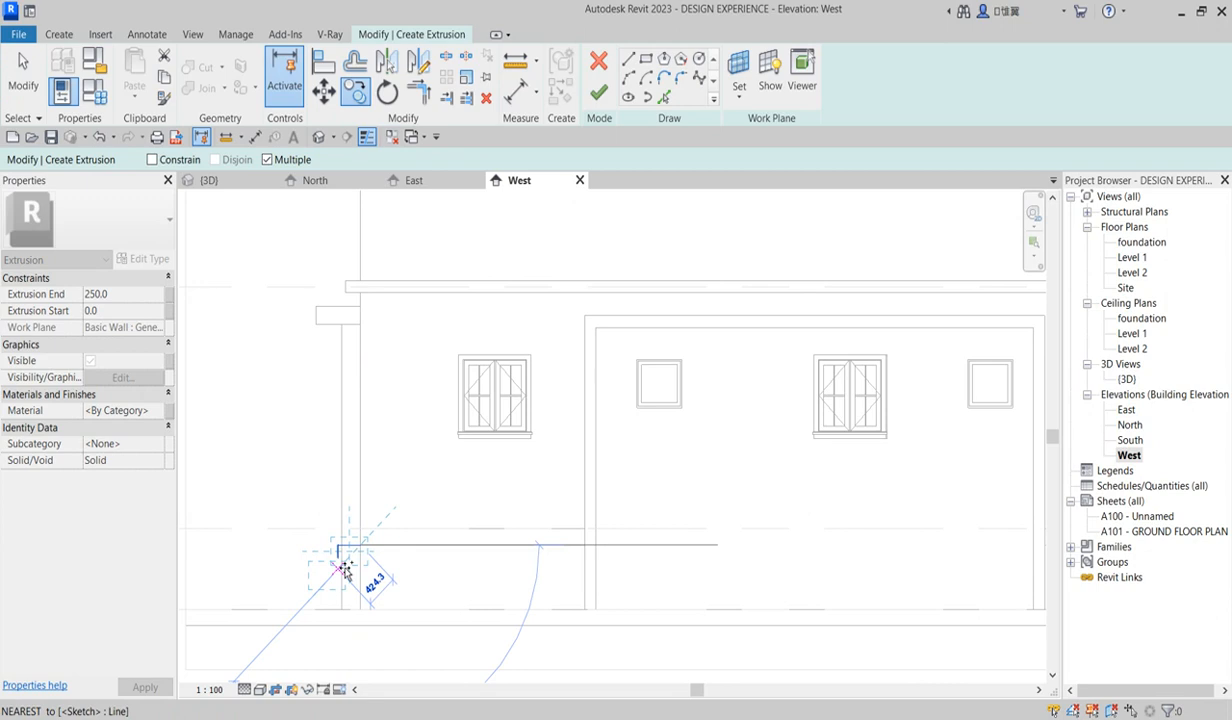
pyautogui.scroll(3, 338, 540)
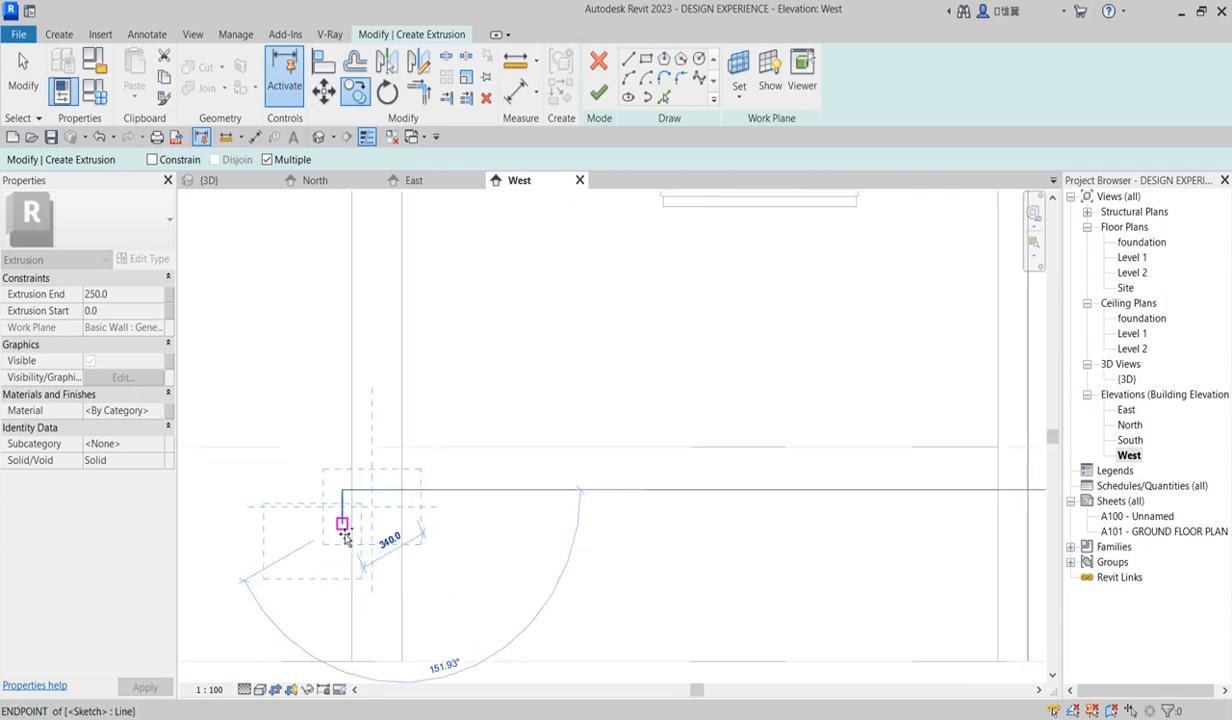
pyautogui.scroll(-2, 345, 560)
pyautogui.scroll(2, 335, 545)
pyautogui.click(316, 530)
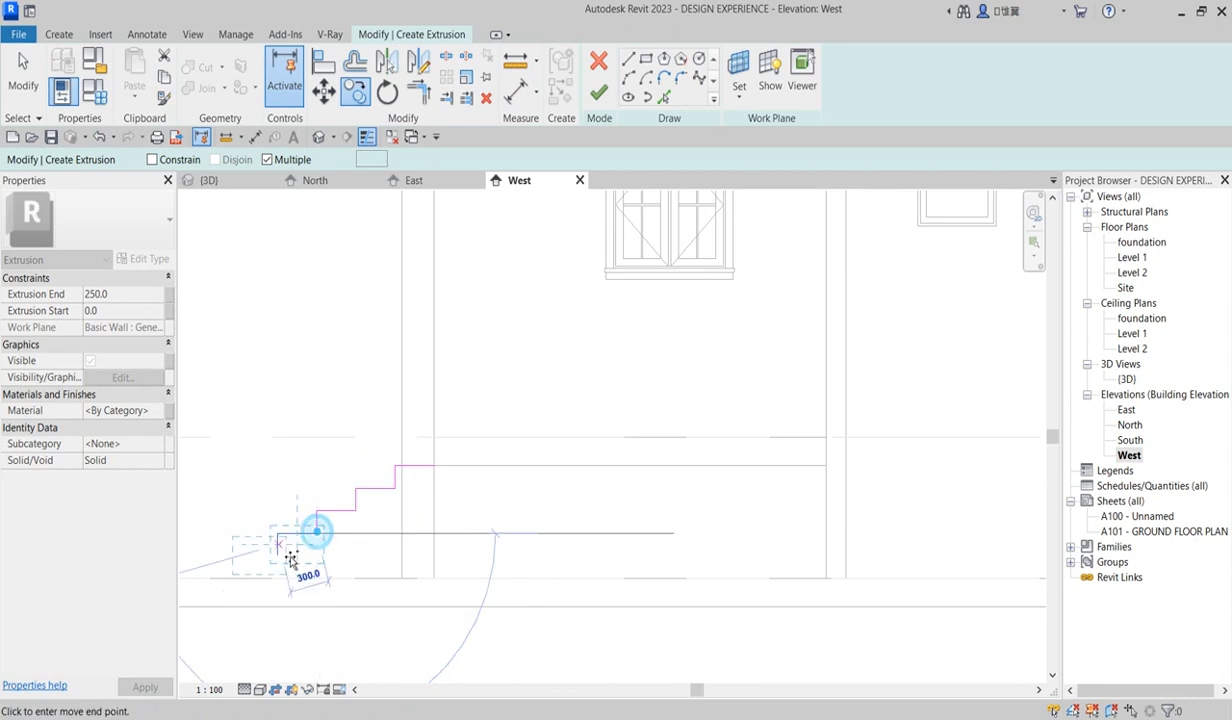
pyautogui.click(278, 557)
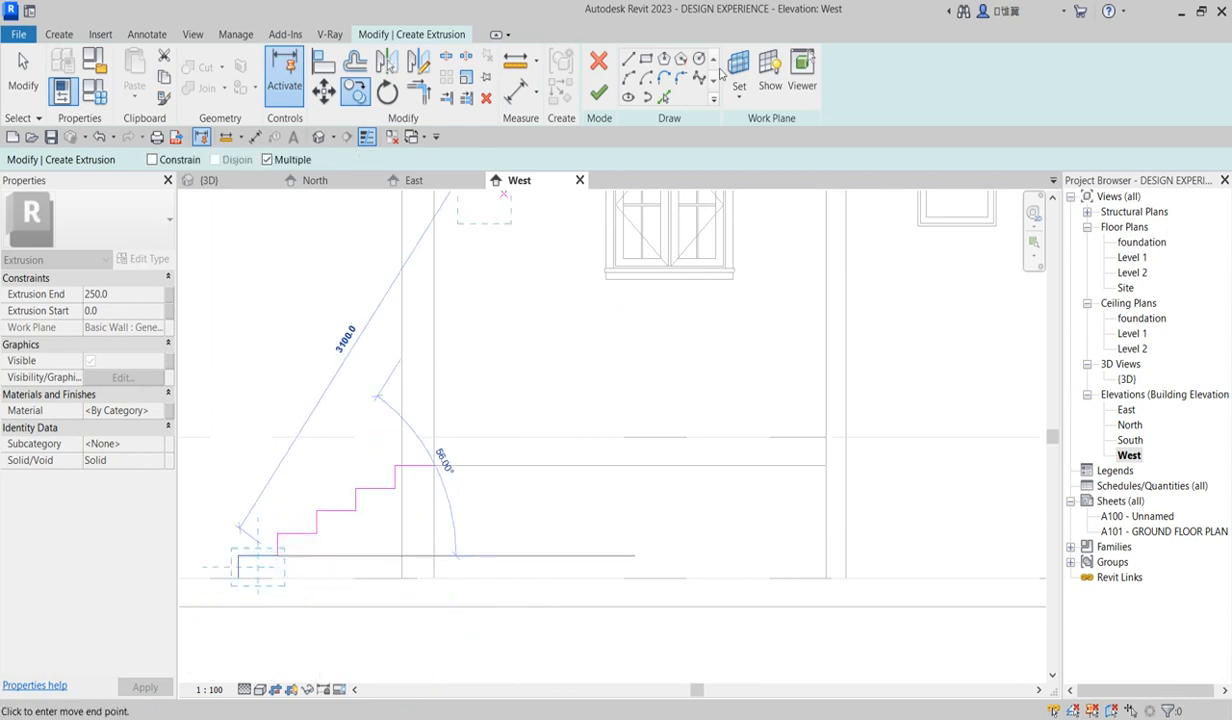
# Close the stair profile with an 800 mm vertical line and a base line along the ground, and finish the 250 mm extrusion
pyautogui.click(628, 59)
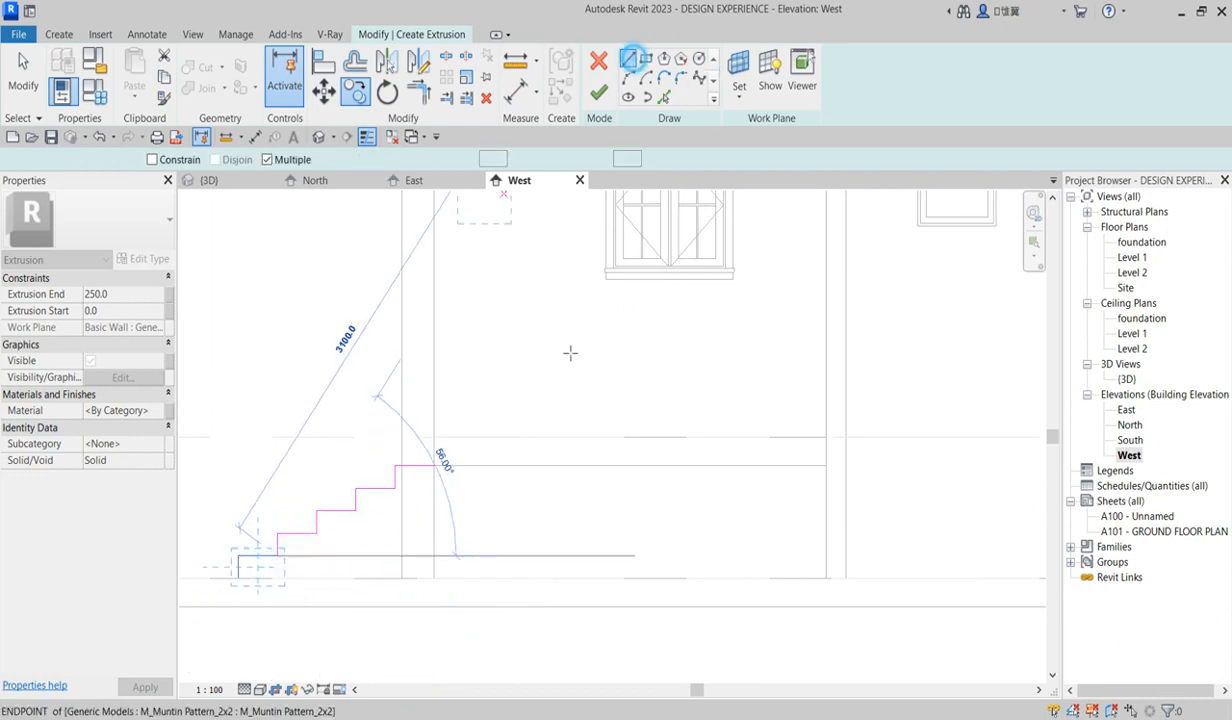
pyautogui.click(427, 470)
pyautogui.click(433, 578)
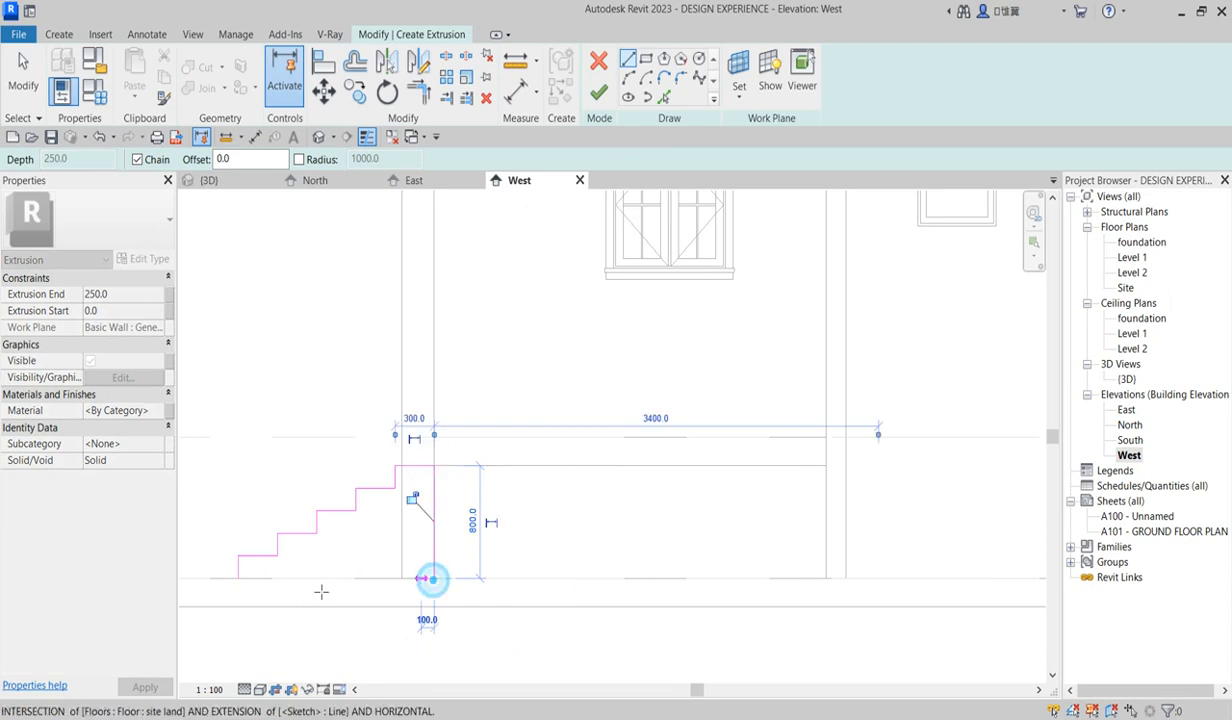
pyautogui.click(242, 580)
pyautogui.click(598, 92)
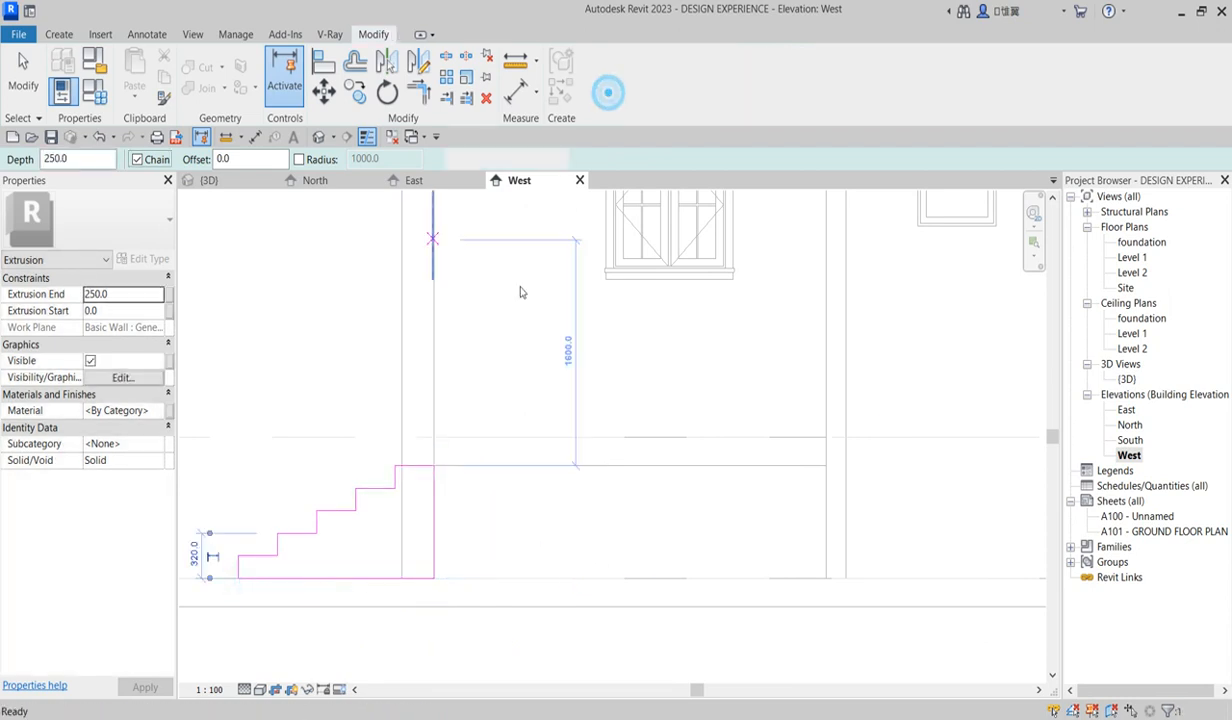
# In the 3D view, stretch the stair extrusion along the wall to the front door, bringing its depth to about 2708 mm
pyautogui.scroll(-3, 484, 585)
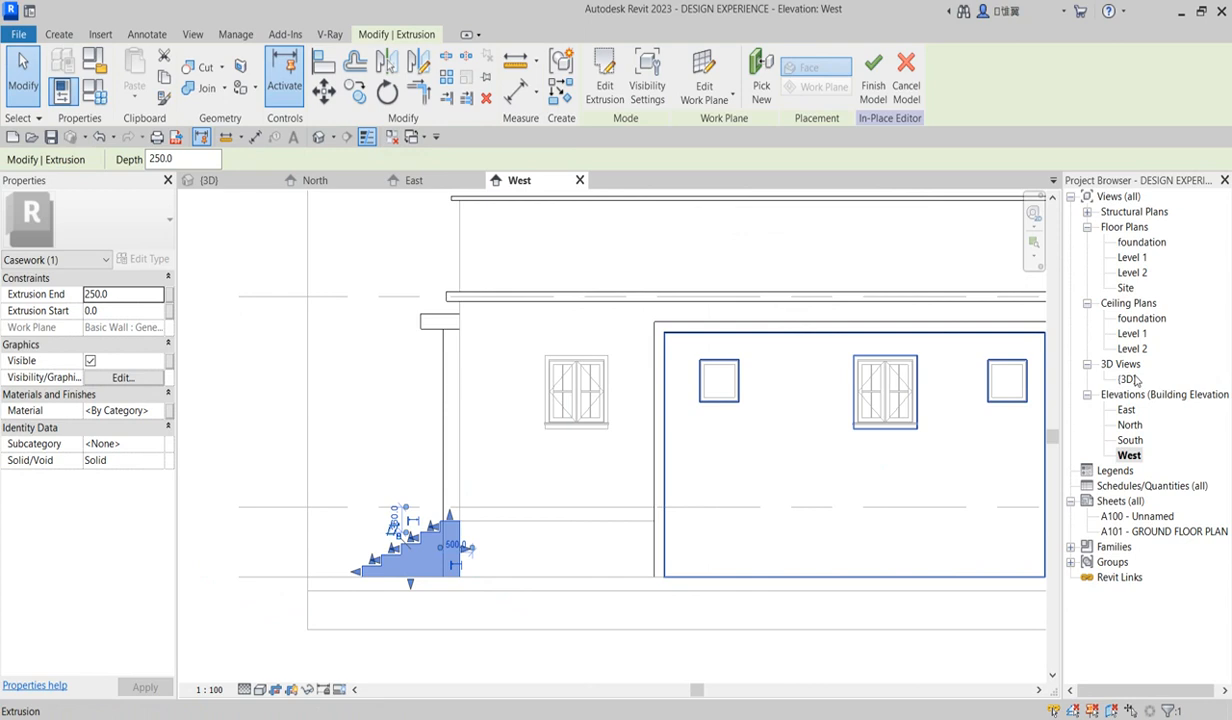
pyautogui.doubleClick(1128, 379)
pyautogui.scroll(6, 578, 545)
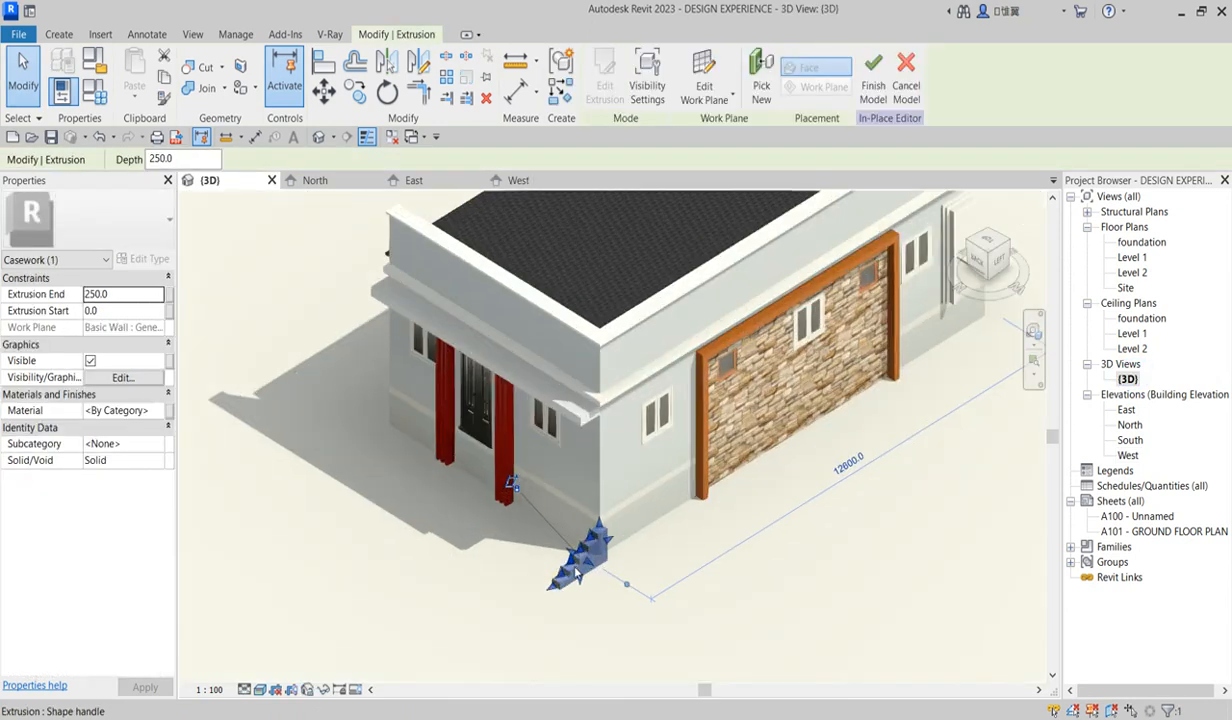
pyautogui.moveTo(578, 543); pyautogui.dragTo(190, 319)
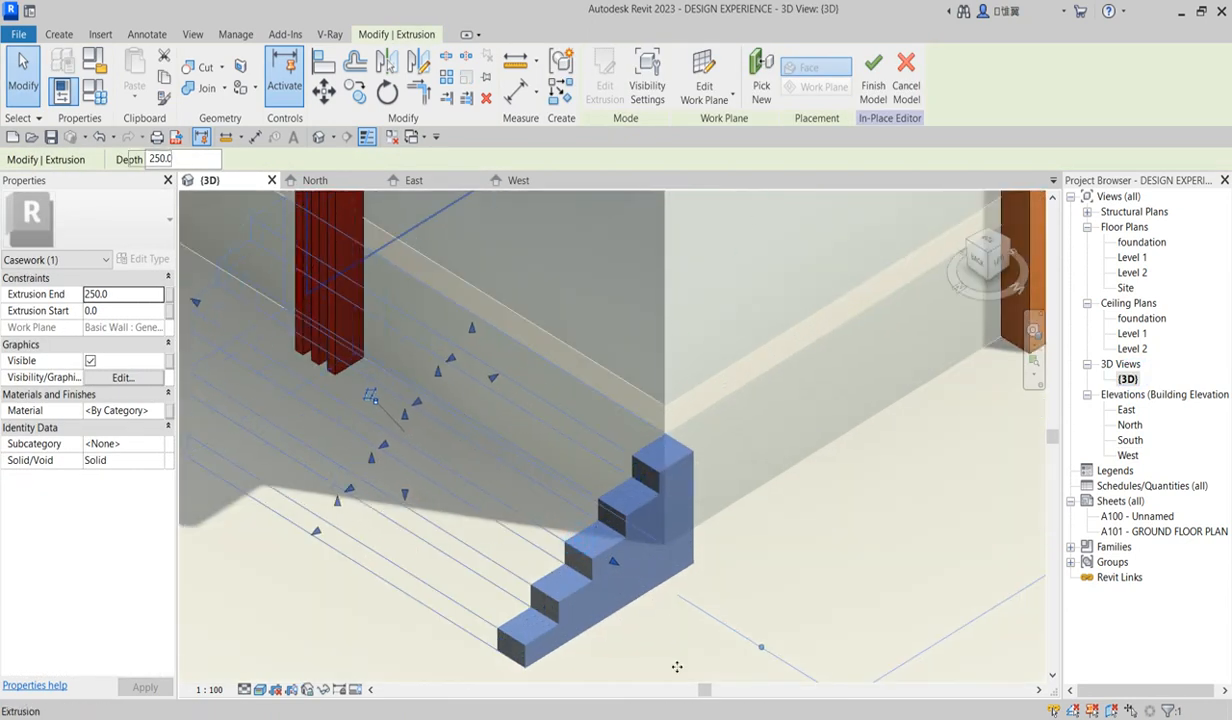
pyautogui.moveTo(617, 571); pyautogui.dragTo(380, 390)
pyautogui.scroll(-5, 524, 480)
pyautogui.scroll(4, 446, 372)
pyautogui.moveTo(464, 447); pyautogui.dragTo(311, 315)
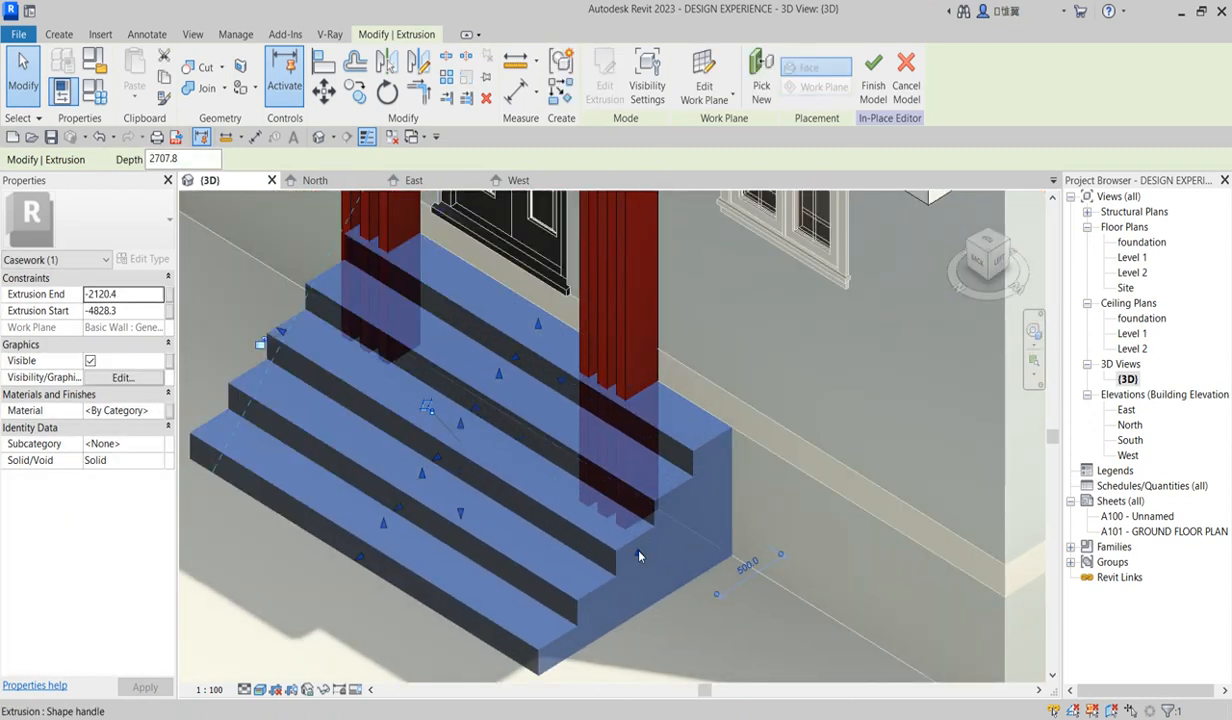
# Shorten the stair extrusion from both ends to fit the front door between the red strips, at a depth of about 1488 mm
pyautogui.moveTo(638, 550); pyautogui.dragTo(535, 461)
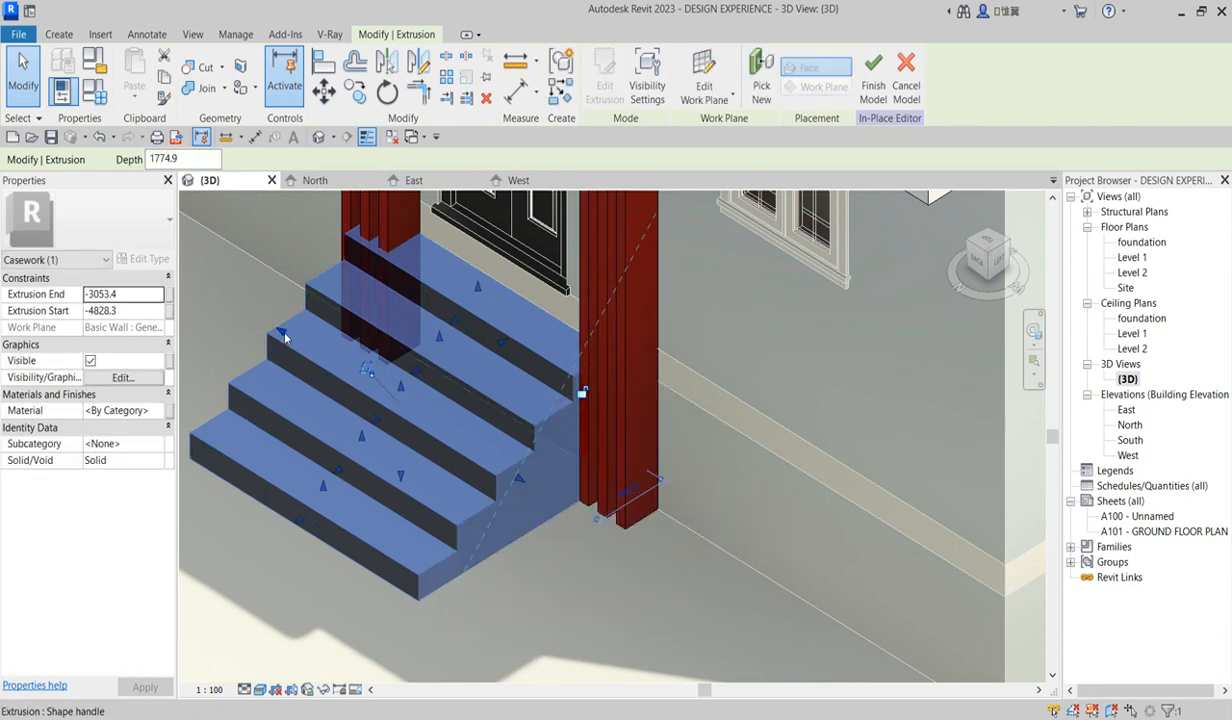
pyautogui.moveTo(300, 345); pyautogui.dragTo(600, 520)
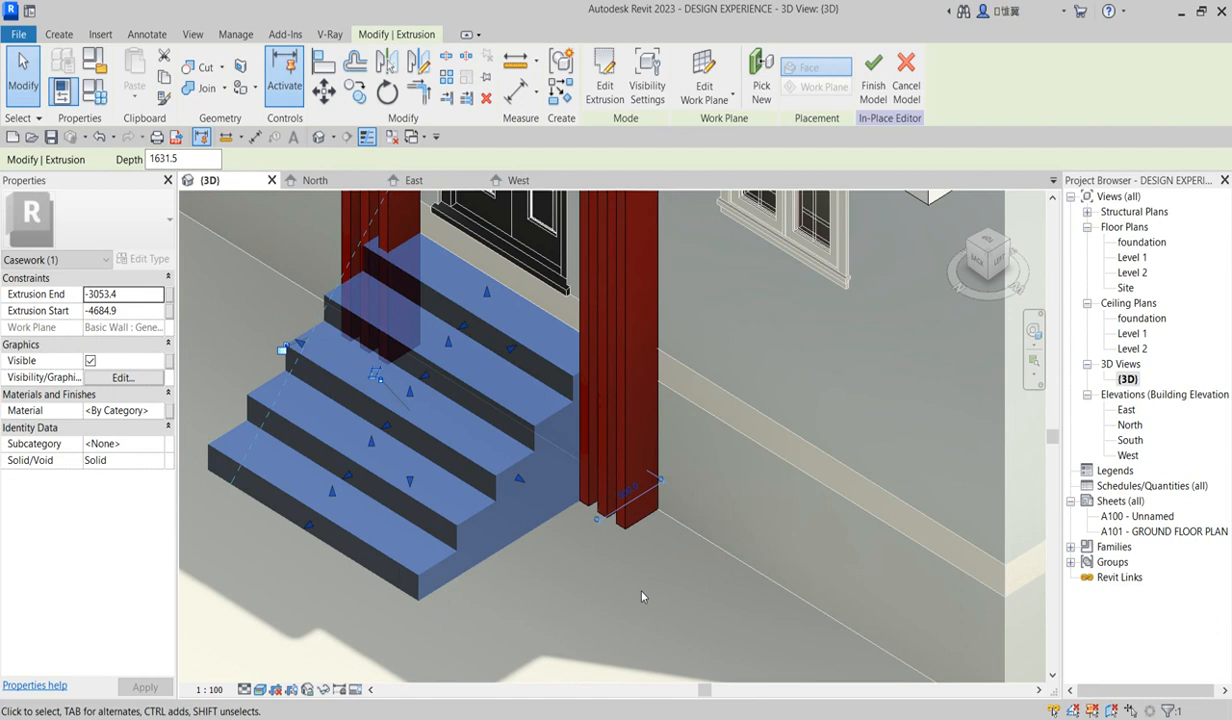
pyautogui.moveTo(296, 343); pyautogui.dragTo(327, 365)
pyautogui.scroll(-3, 593, 511)
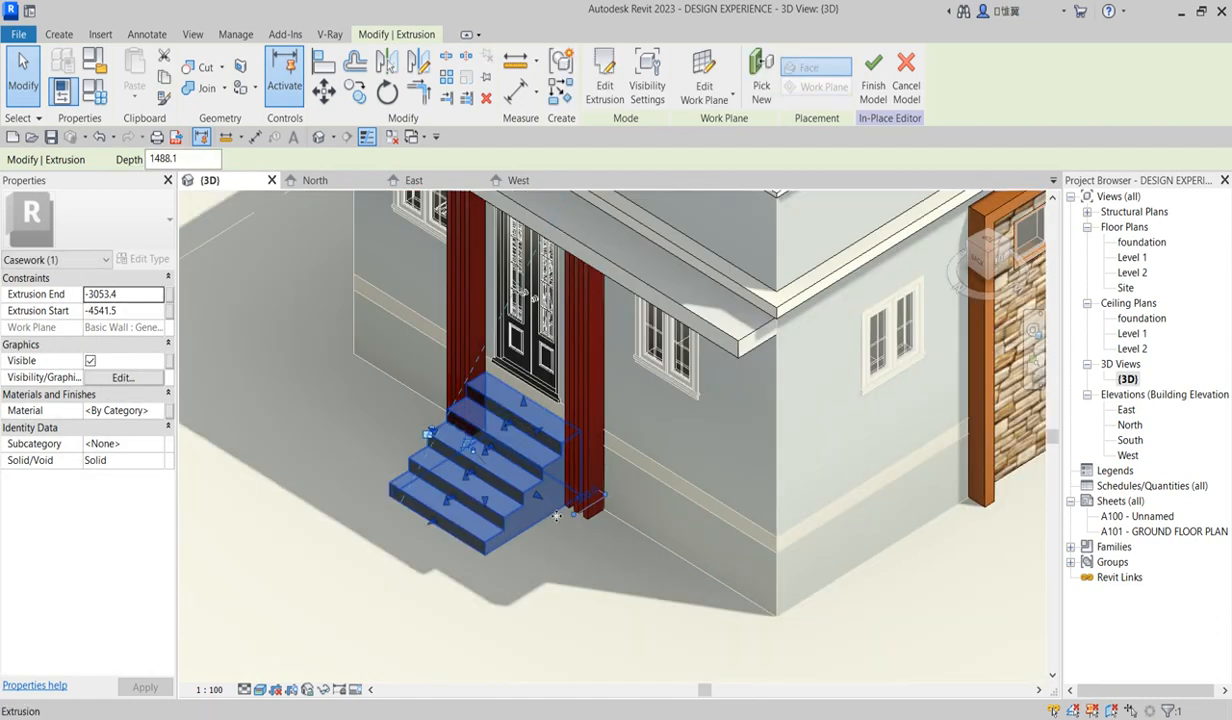
pyautogui.click(546, 535)
pyautogui.keyDown('shift'); pyautogui.moveTo(546, 535); pyautogui.dragTo(514, 522, button='middle'); pyautogui.keyUp('shift')
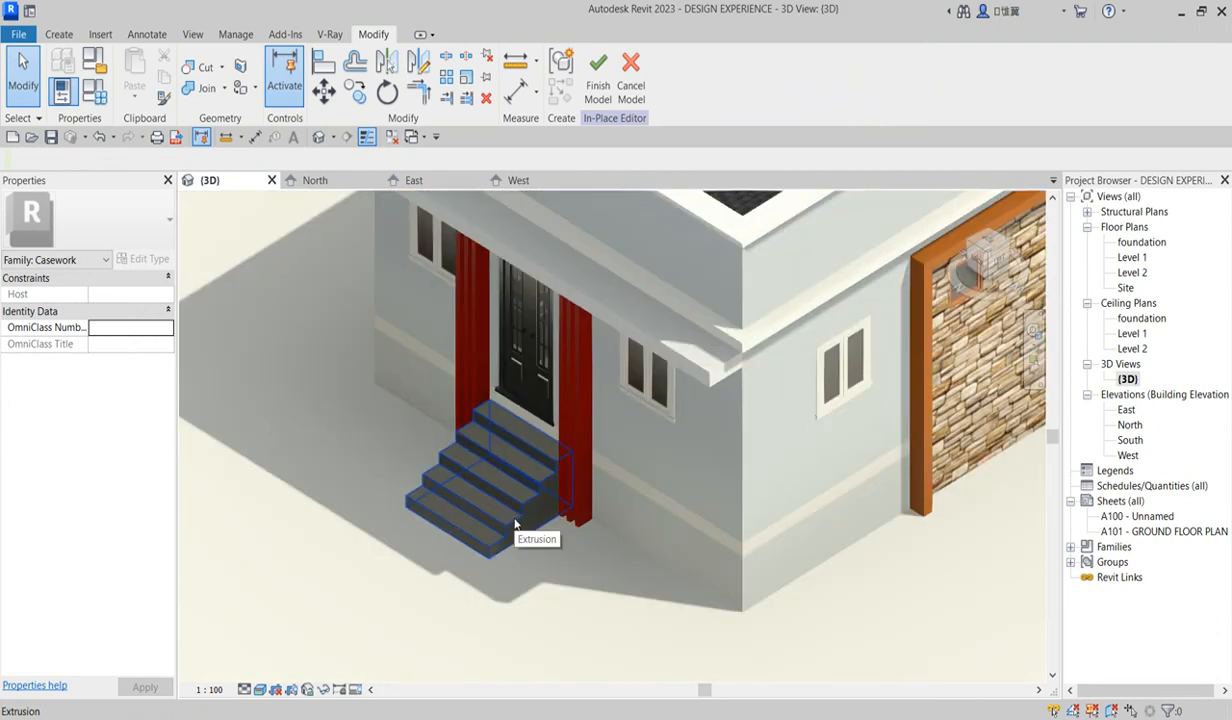
# Open the stair extrusion's material settings and duplicate the material mb-e-4(2) together with its assets
pyautogui.click(507, 521)
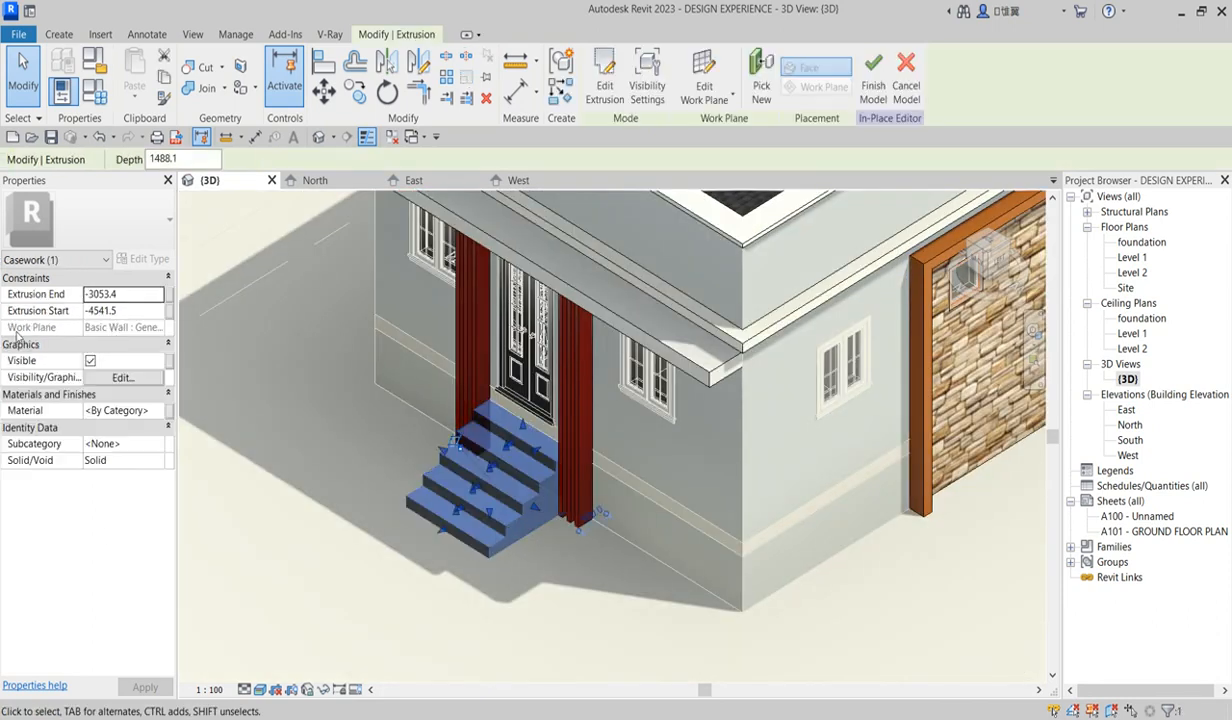
pyautogui.click(160, 411)
pyautogui.click(166, 412)
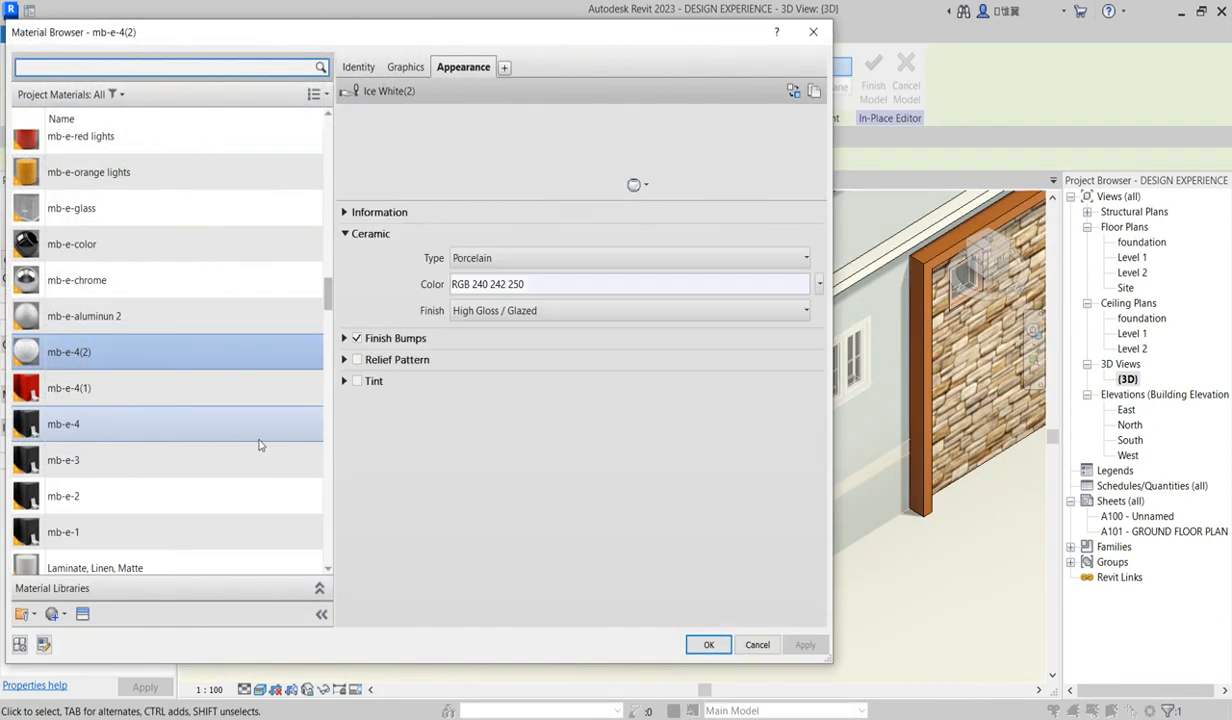
pyautogui.rightClick(112, 352)
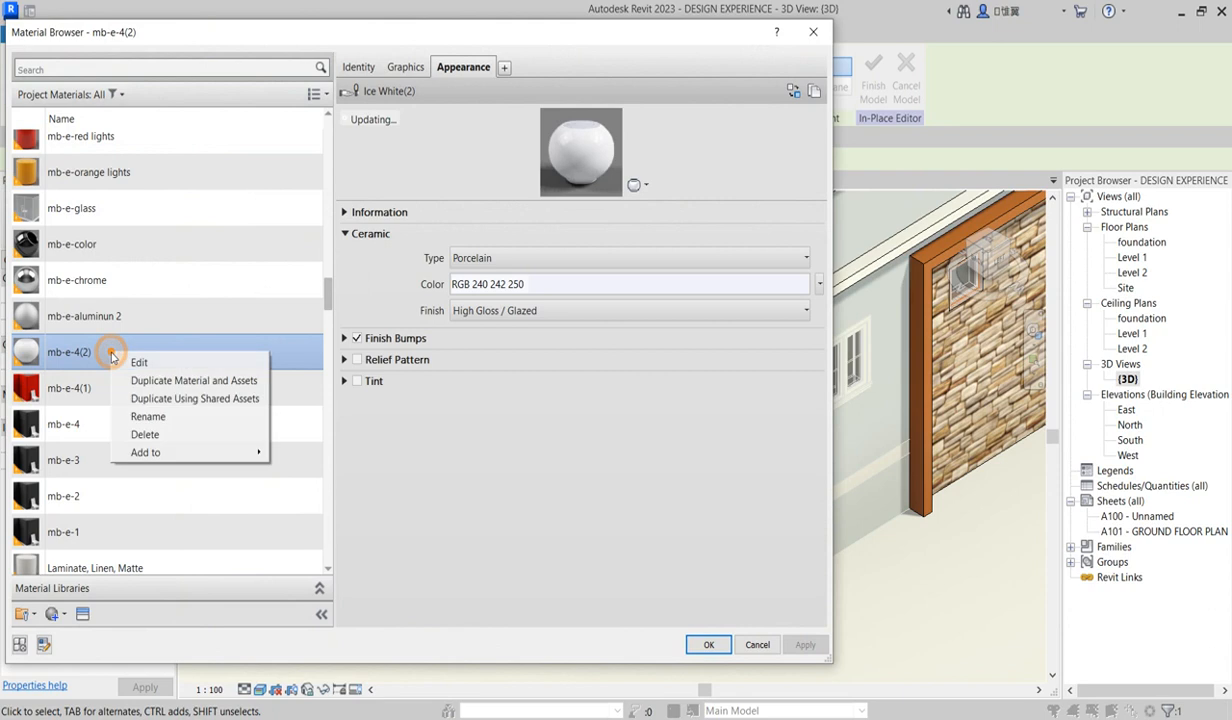
pyautogui.click(190, 381)
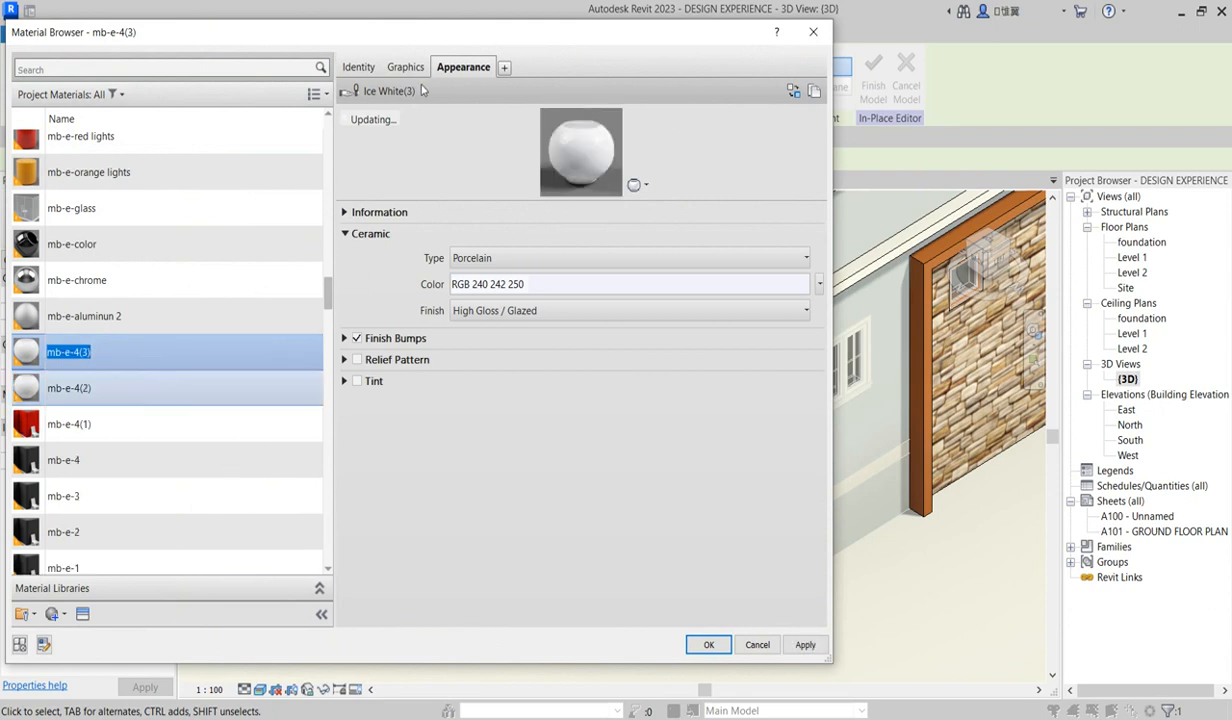
# Give the duplicated material the Acoustic Tile - 2x4 White Fissured appearance from the Miscellaneous library and assign it to the stairs
pyautogui.click(793, 91)
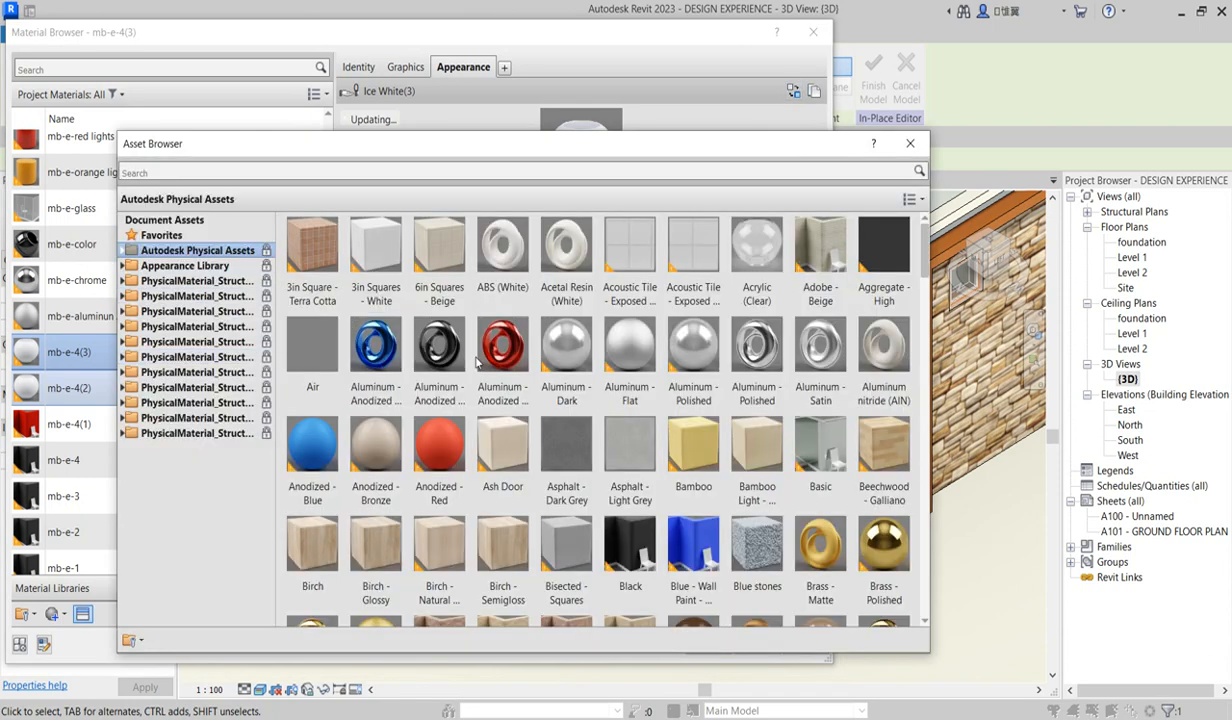
pyautogui.click(123, 265)
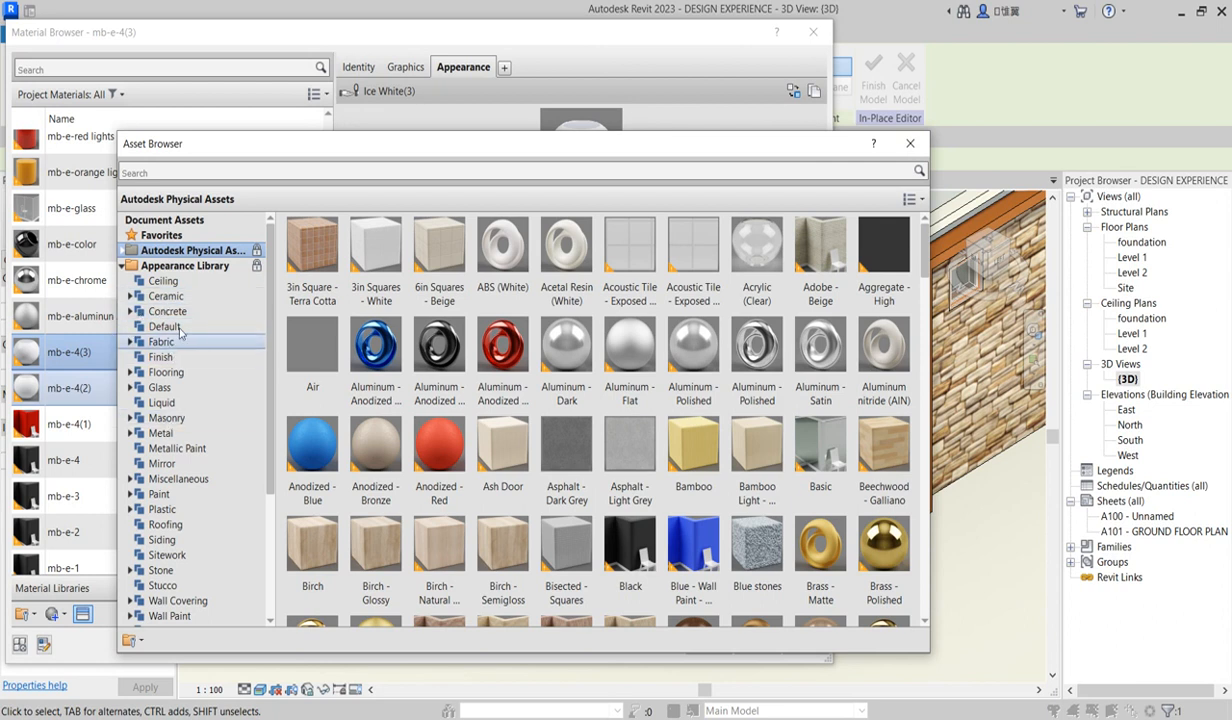
pyautogui.click(128, 297)
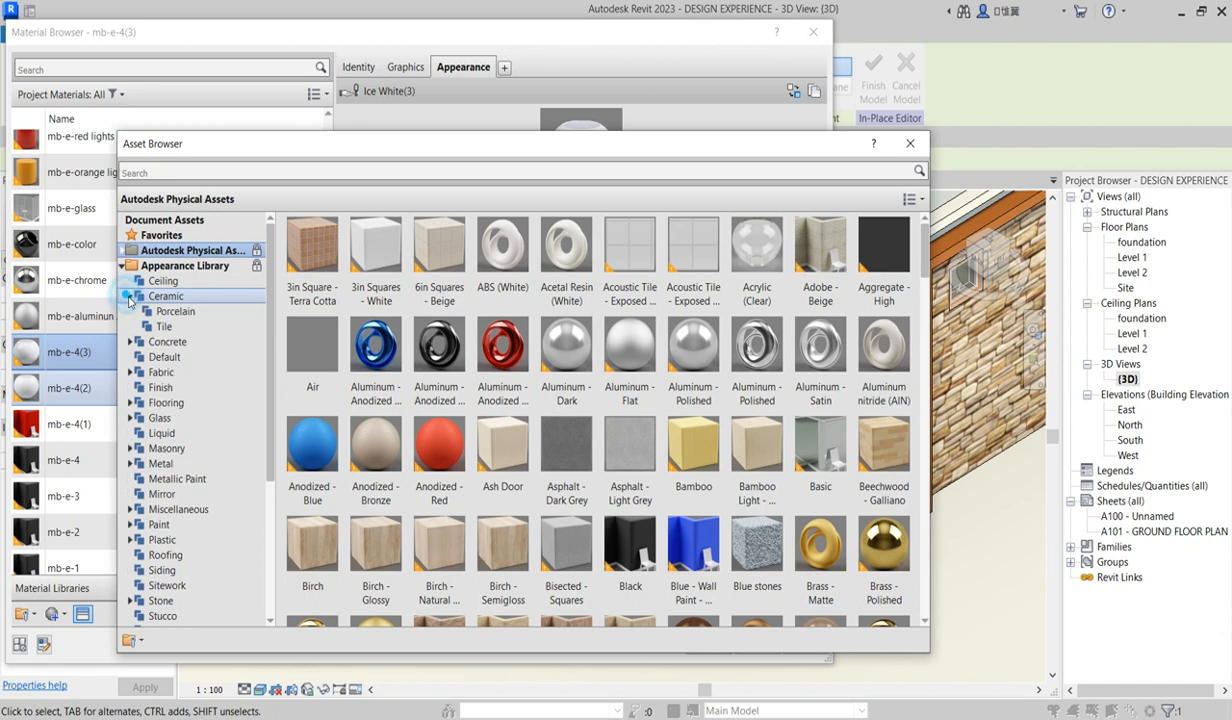
pyautogui.click(185, 312)
pyautogui.click(127, 296)
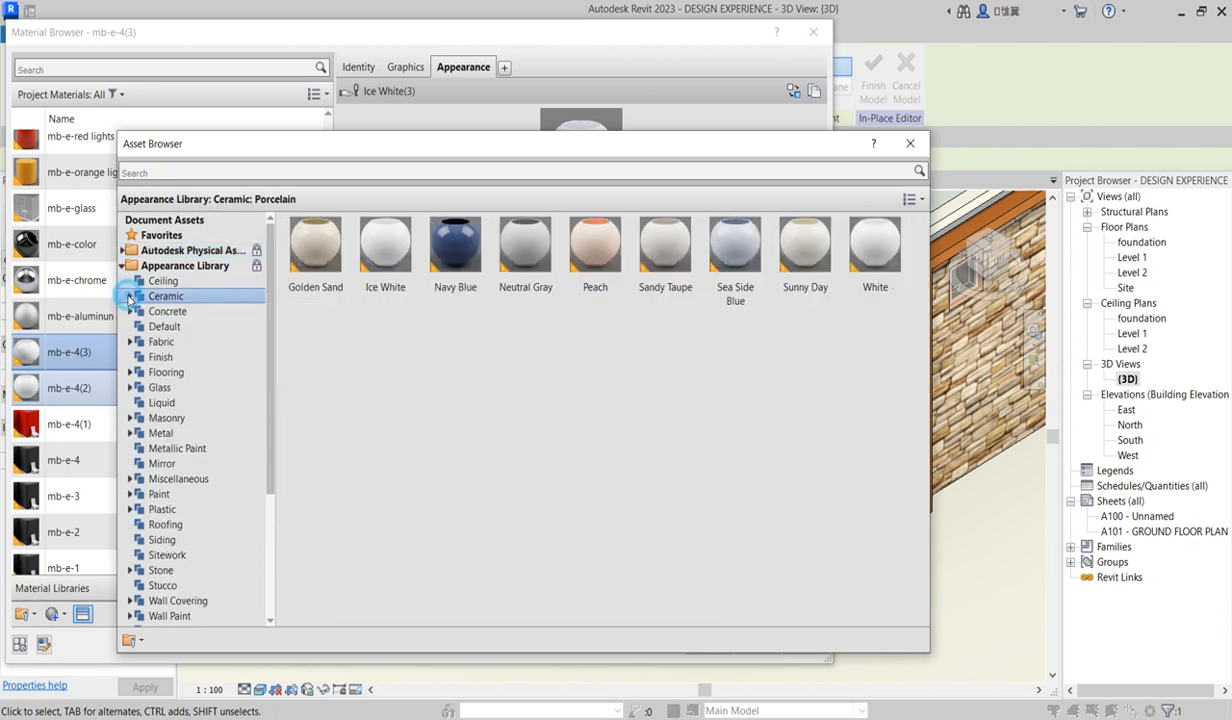
pyautogui.click(158, 479)
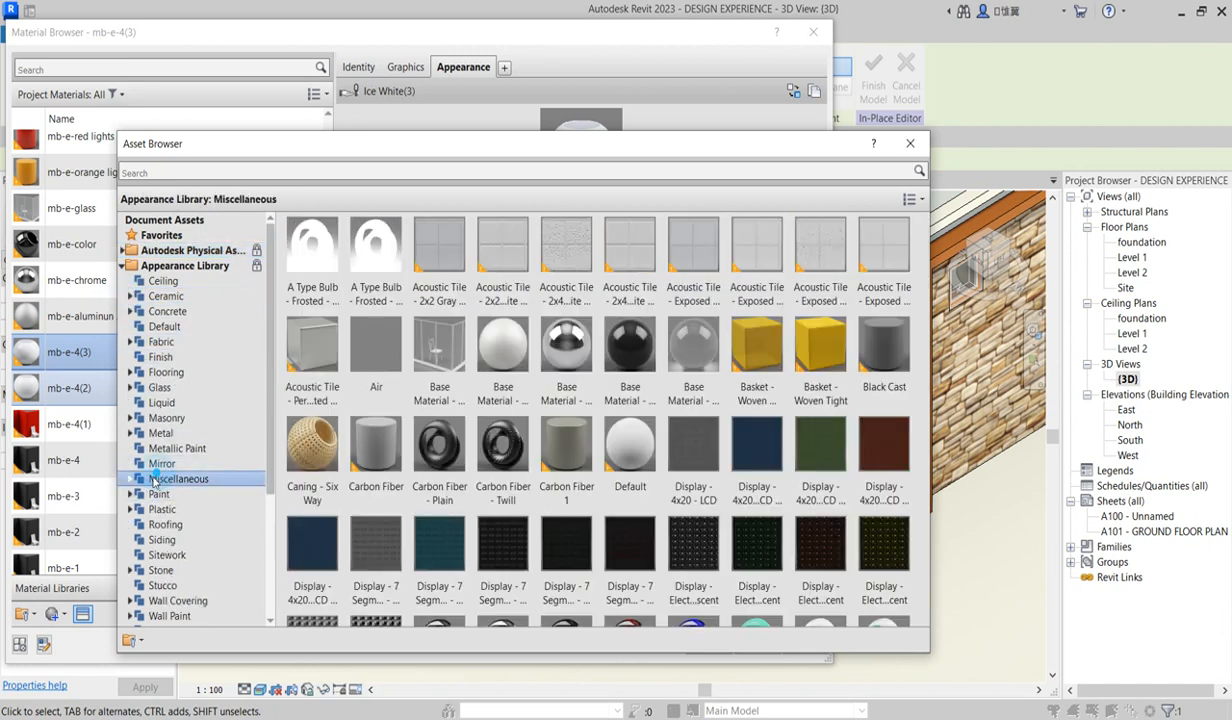
pyautogui.click(127, 480)
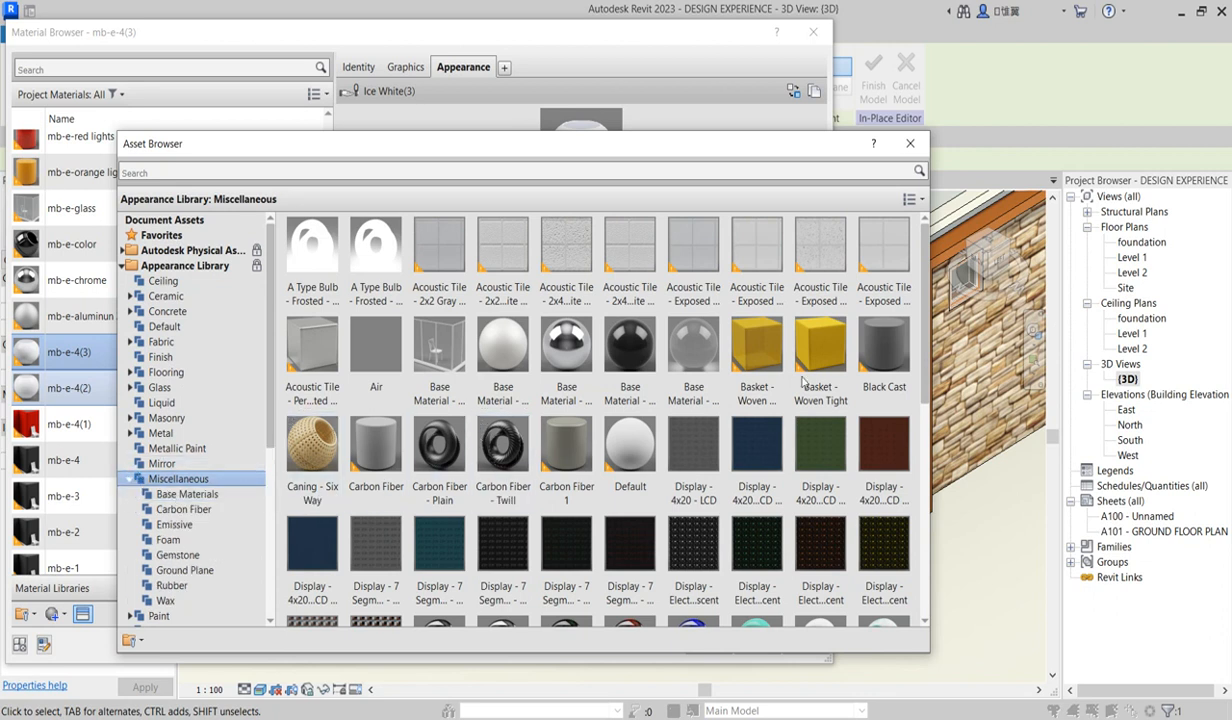
pyautogui.doubleClick(571, 240)
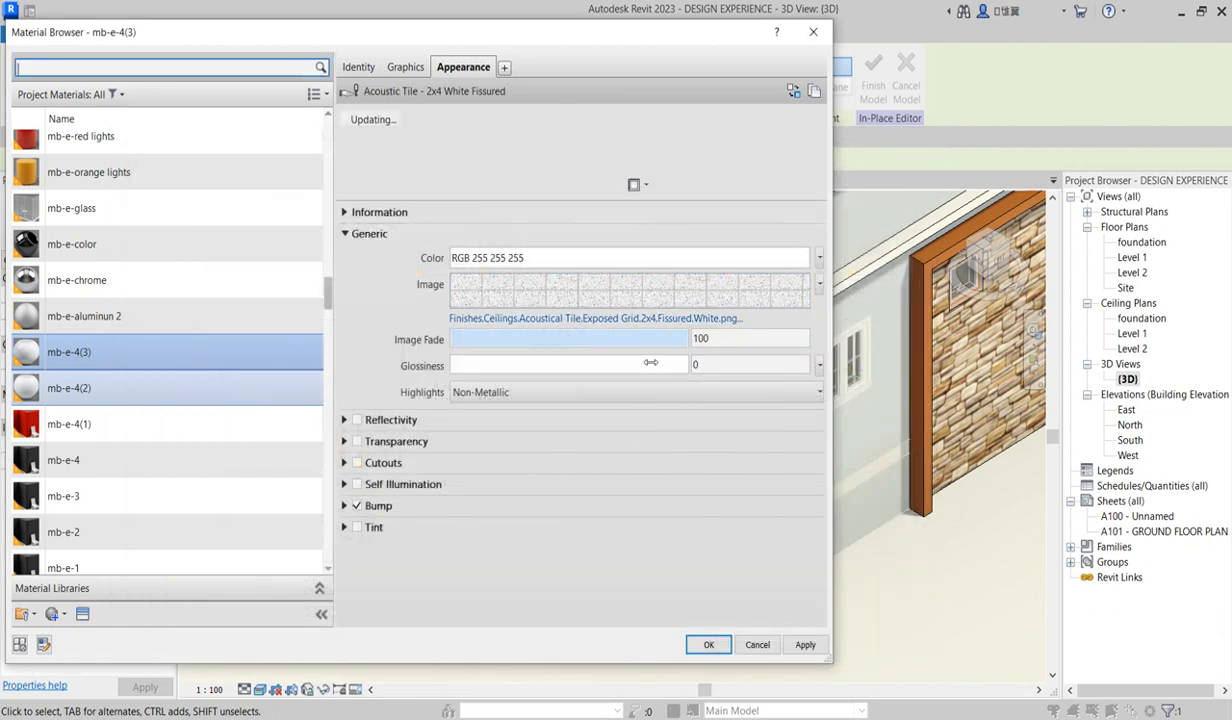
pyautogui.click(708, 645)
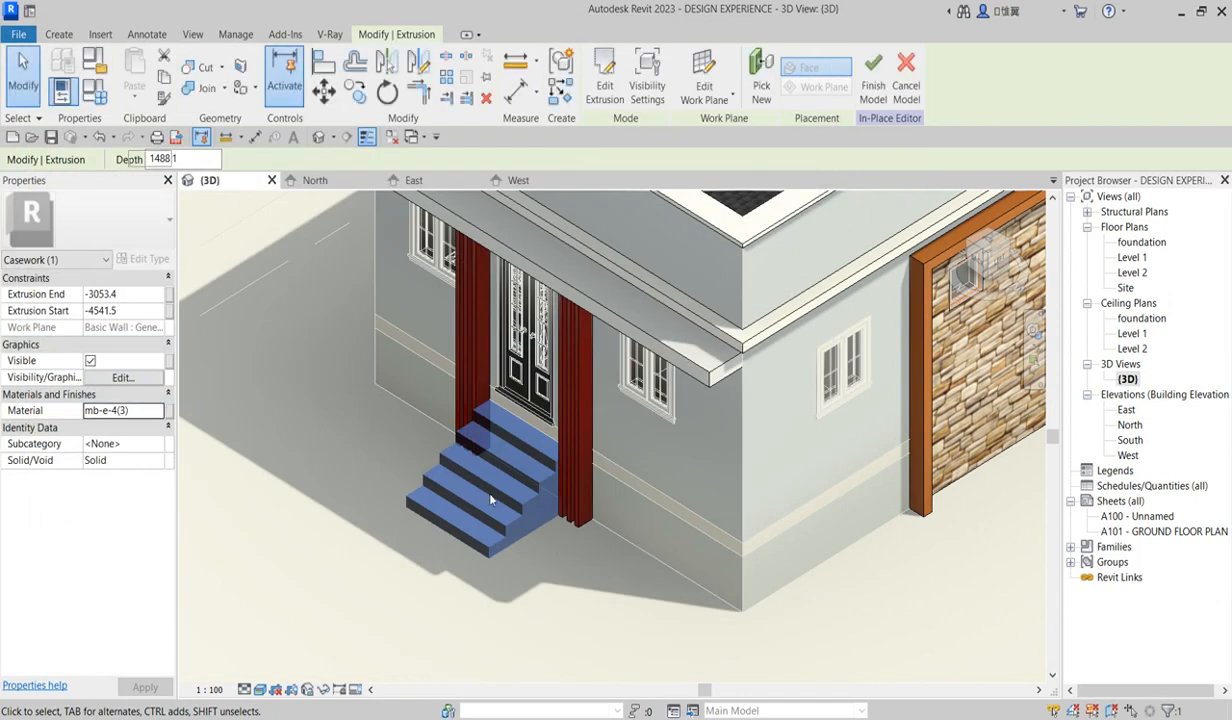
pyautogui.click(324, 477)
pyautogui.scroll(2, 490, 515)
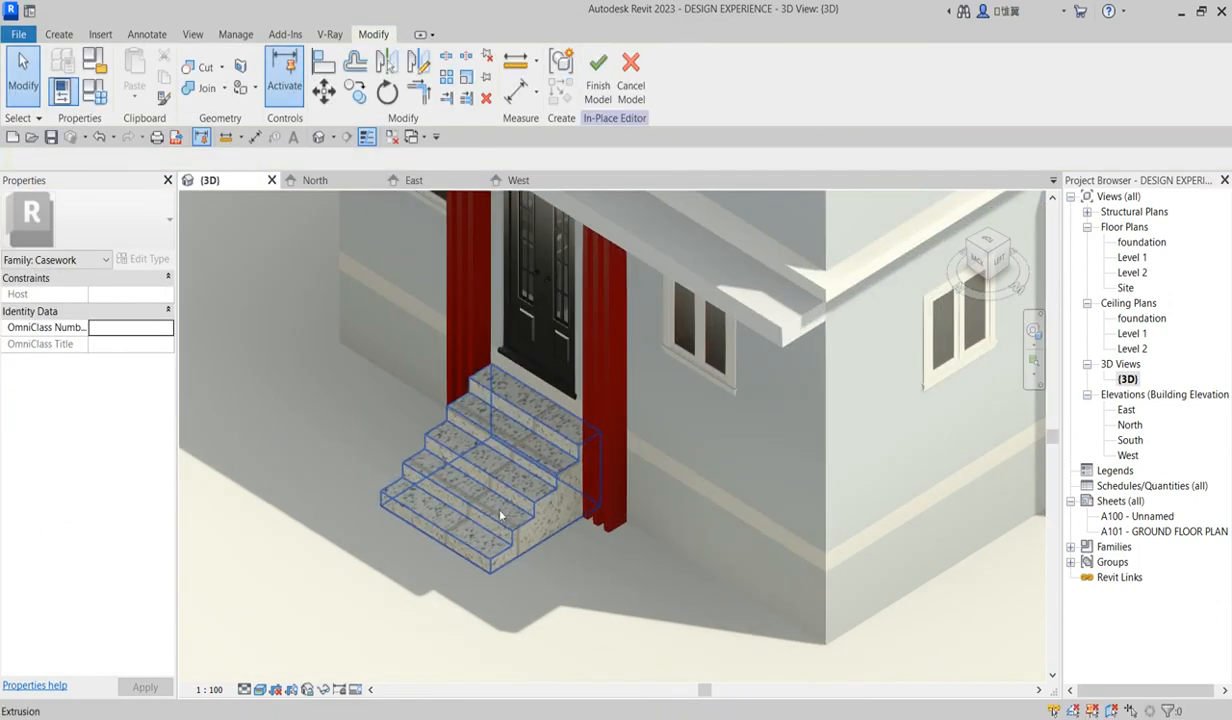
# Select the stair extrusion at the front door and open the foundation floor plan
pyautogui.scroll(-3, 519, 488)
pyautogui.scroll(-3, 505, 480)
pyautogui.scroll(3, 499, 476)
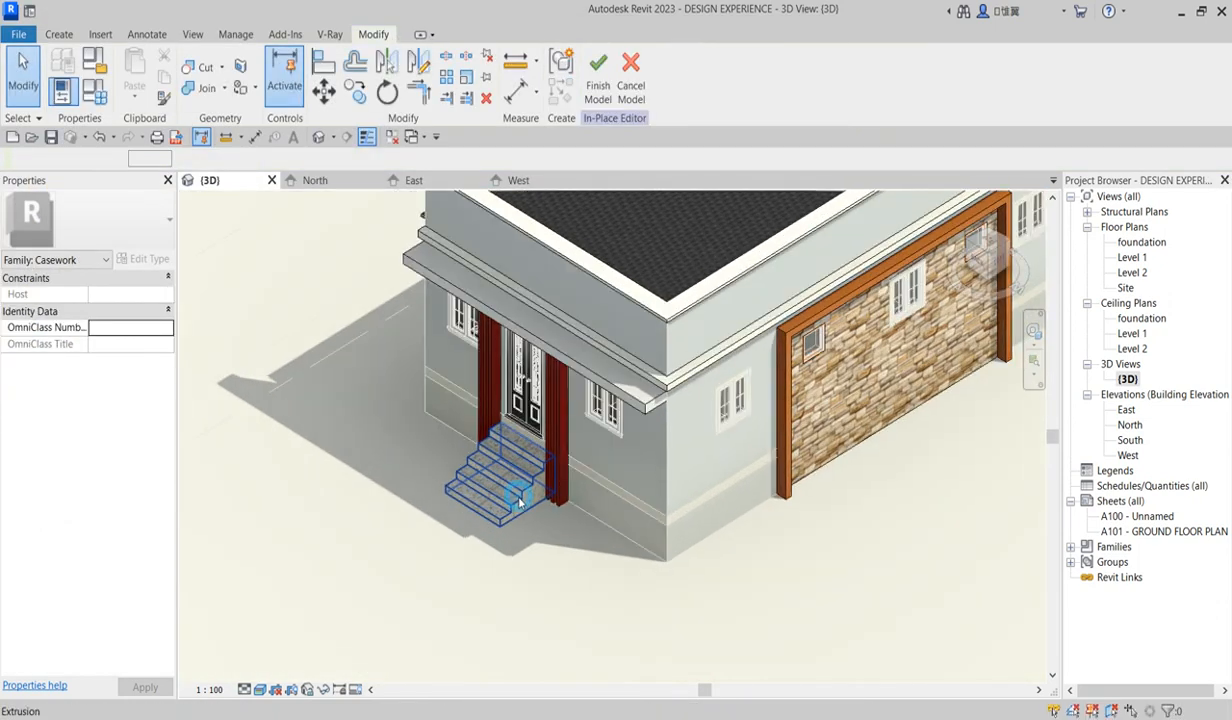
pyautogui.click(500, 474)
pyautogui.scroll(-3, 980, 383)
pyautogui.scroll(2, 795, 290)
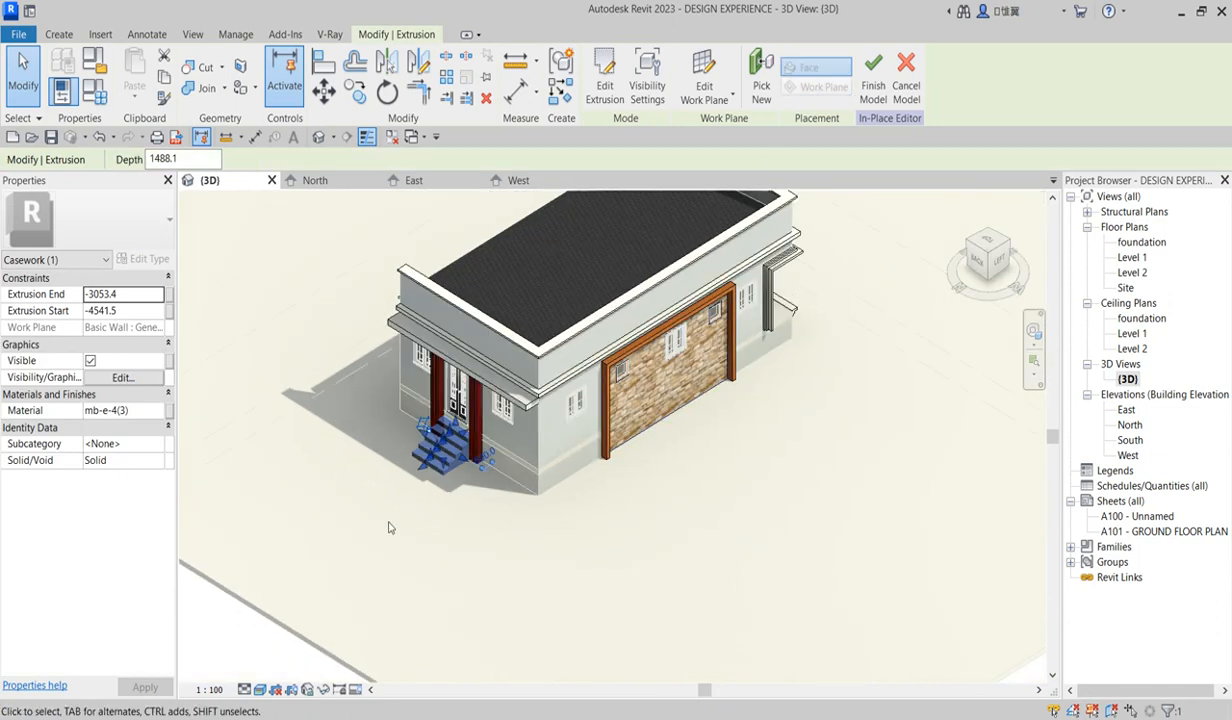
pyautogui.click(1010, 252)
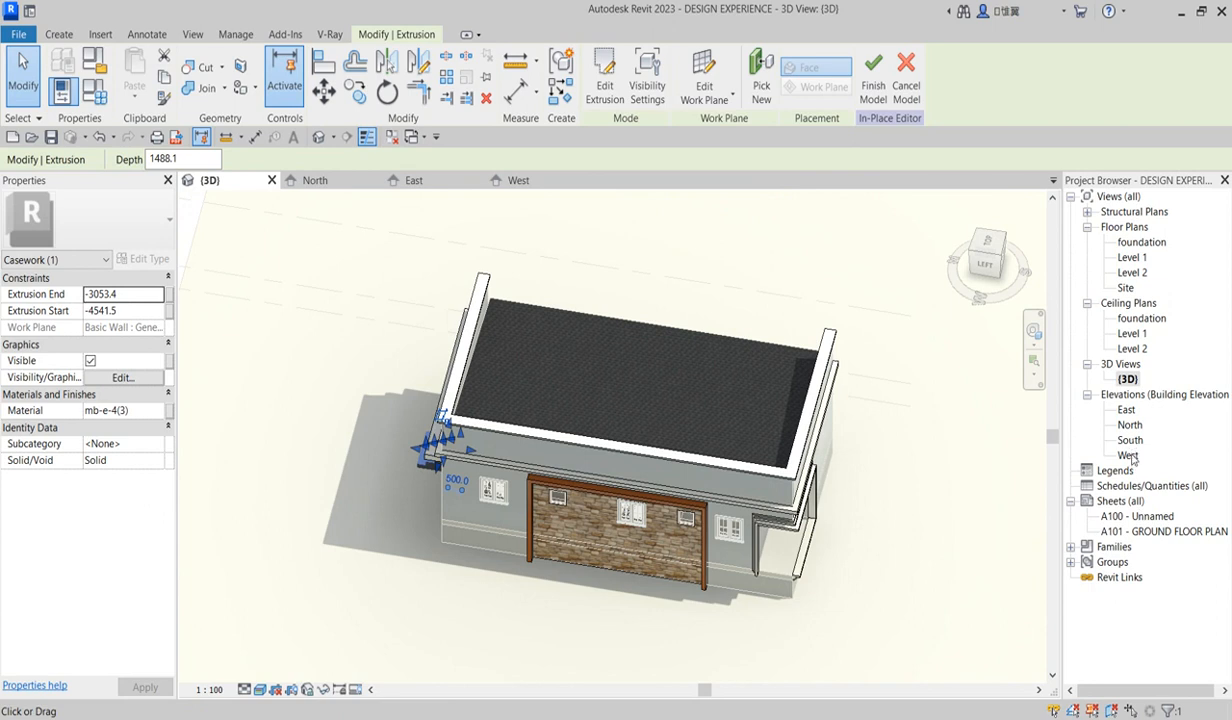
pyautogui.doubleClick(1128, 455)
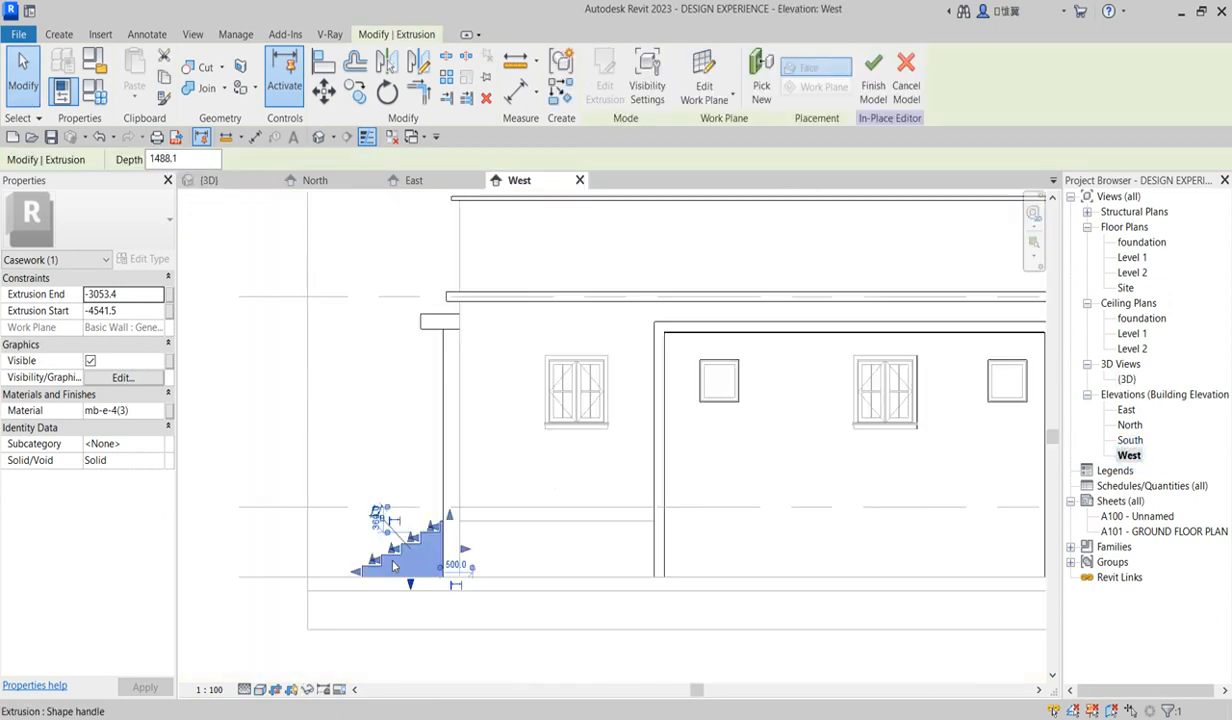
pyautogui.scroll(-1, 489, 311)
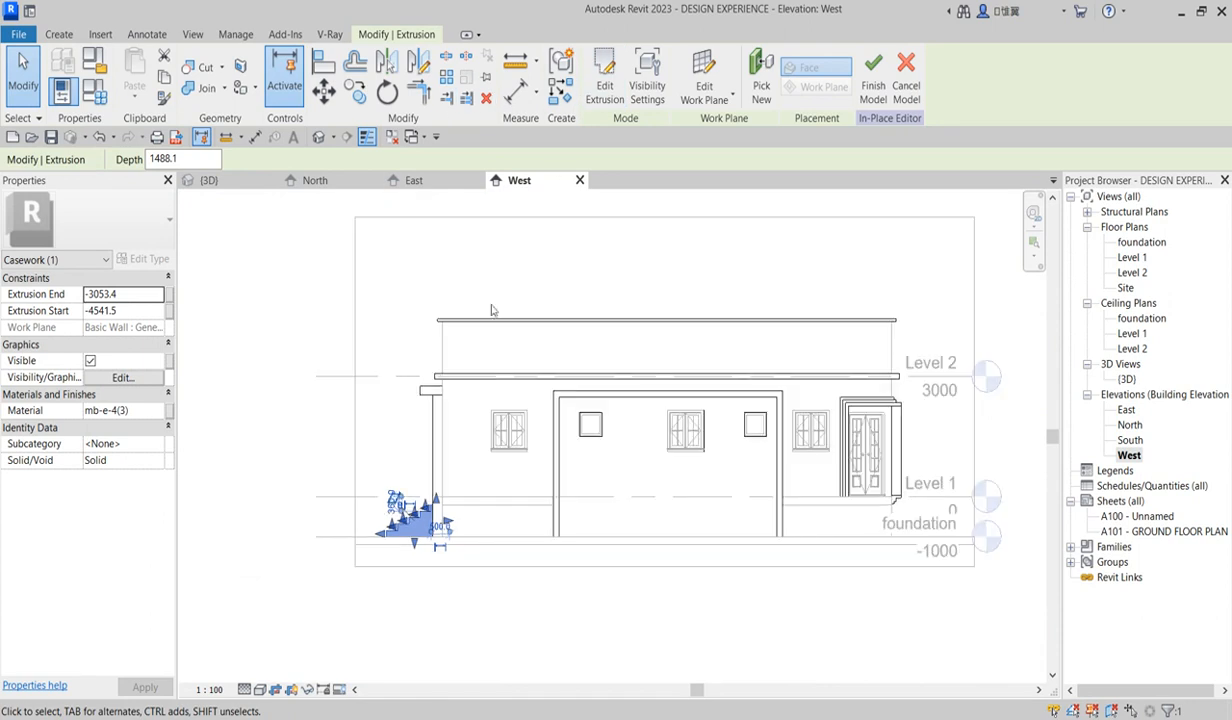
pyautogui.doubleClick(1140, 244)
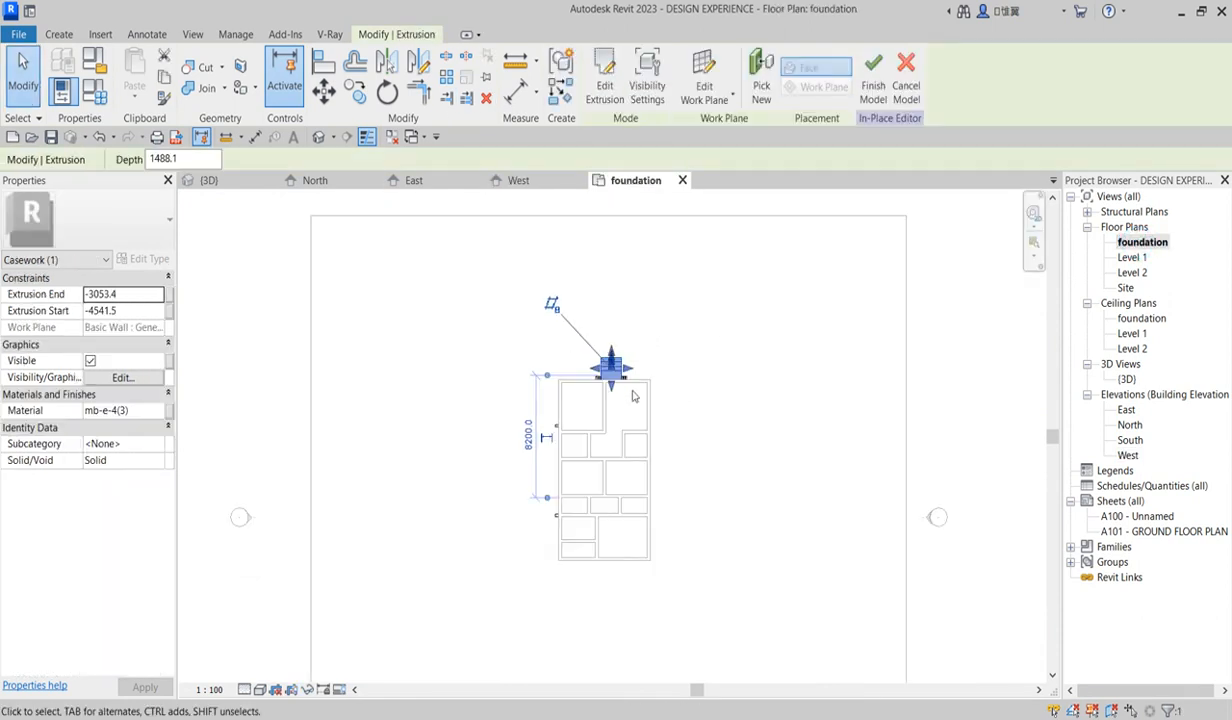
pyautogui.scroll(1, 600, 372)
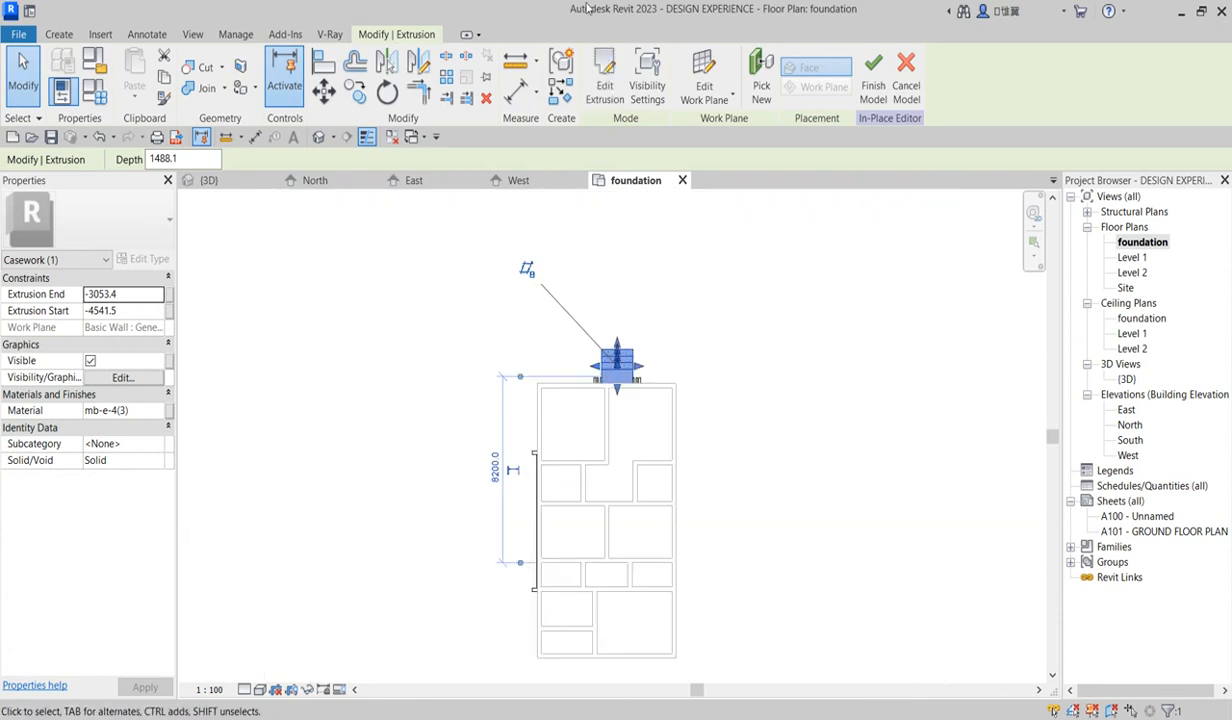
# Rotate a copy of the front stairs by 90° counterclockwise about the midpoint of the house's east wall
pyautogui.click(388, 92)
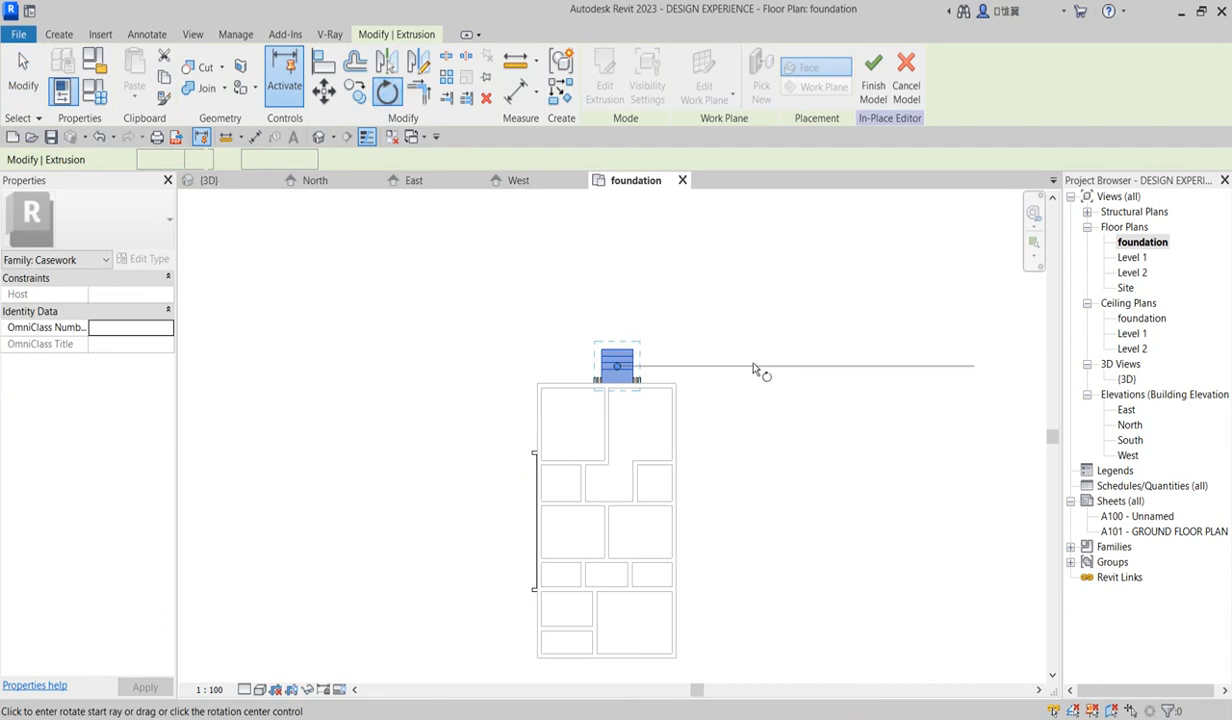
pyautogui.moveTo(616, 362); pyautogui.dragTo(674, 520)
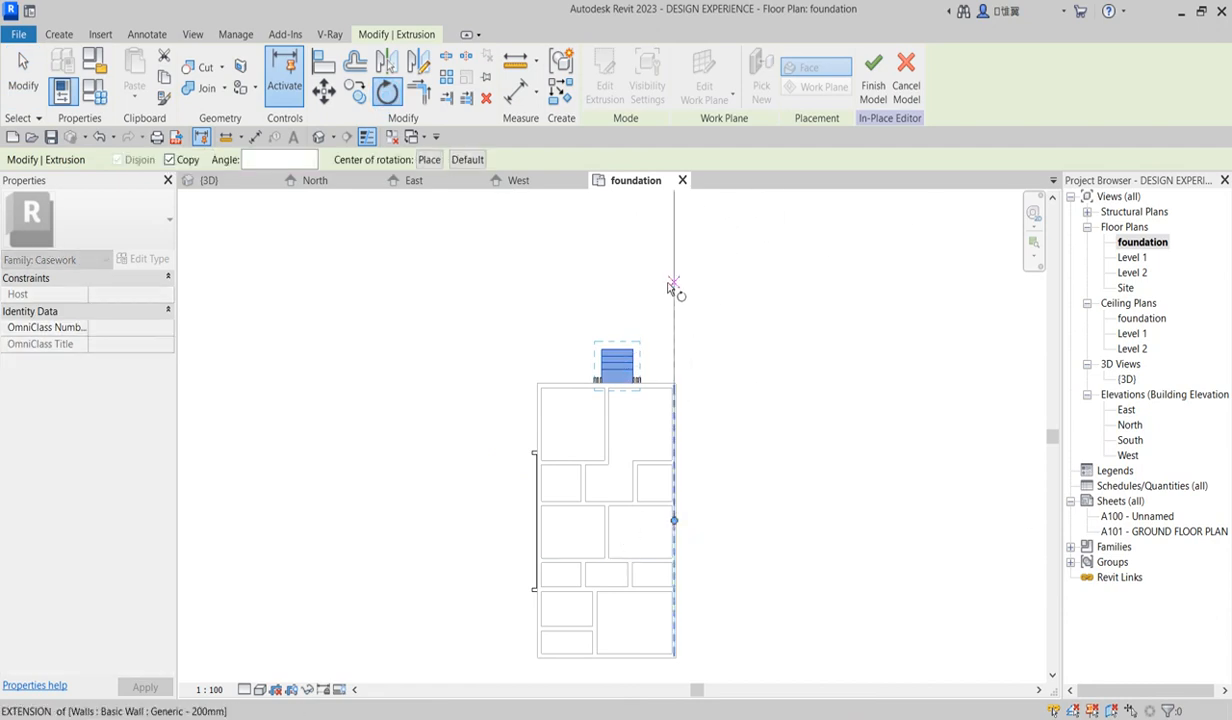
pyautogui.click(672, 288)
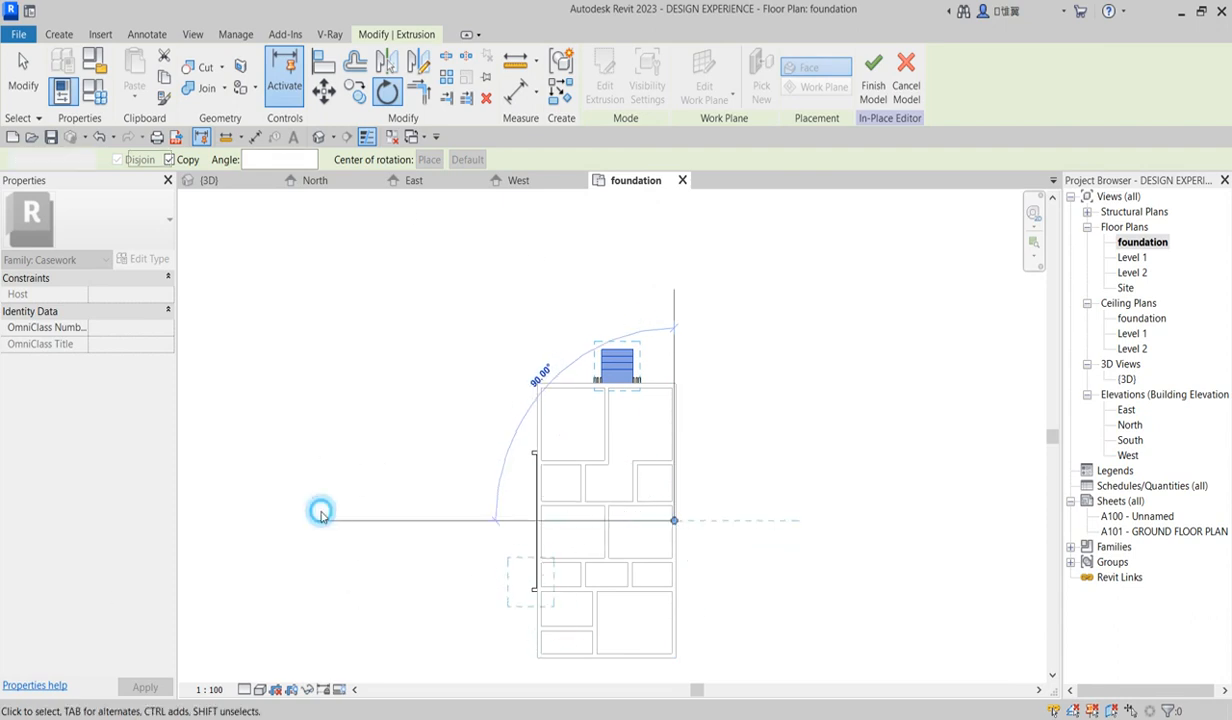
pyautogui.click(322, 520)
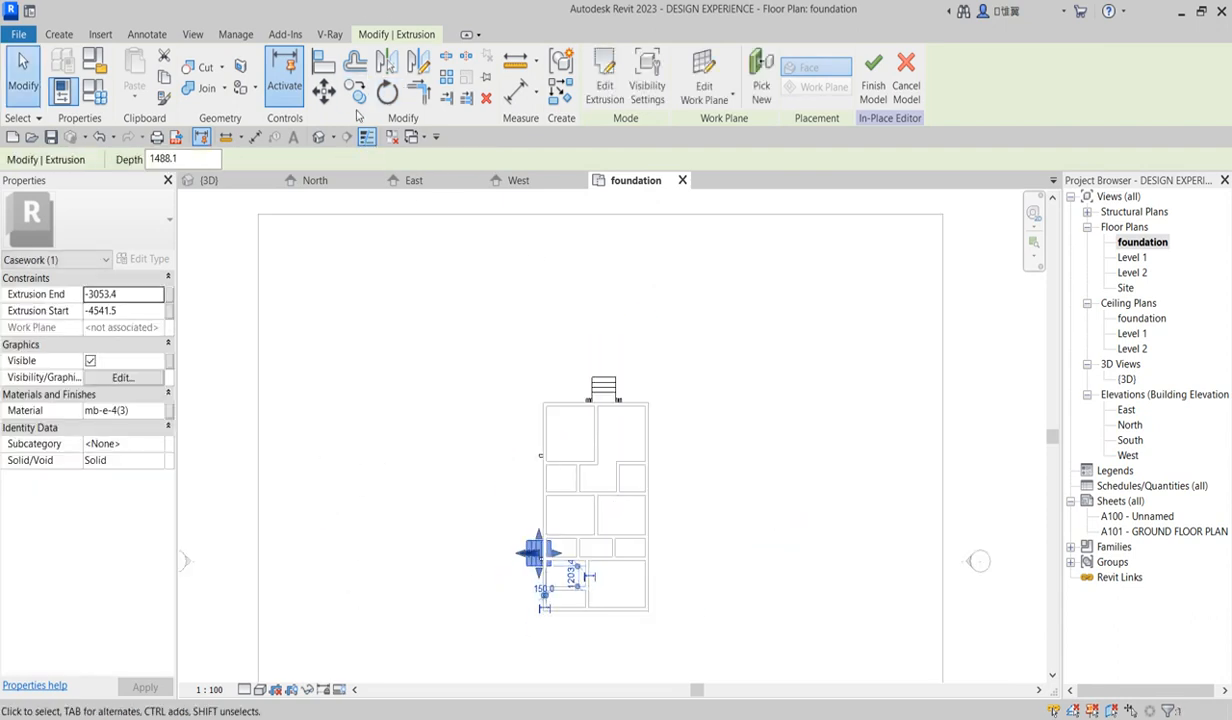
# Move the copied stairs by their lower inner corner to the endpoint of the west wall at the house's southwest corner
pyautogui.click(323, 90)
pyautogui.scroll(2, 613, 605)
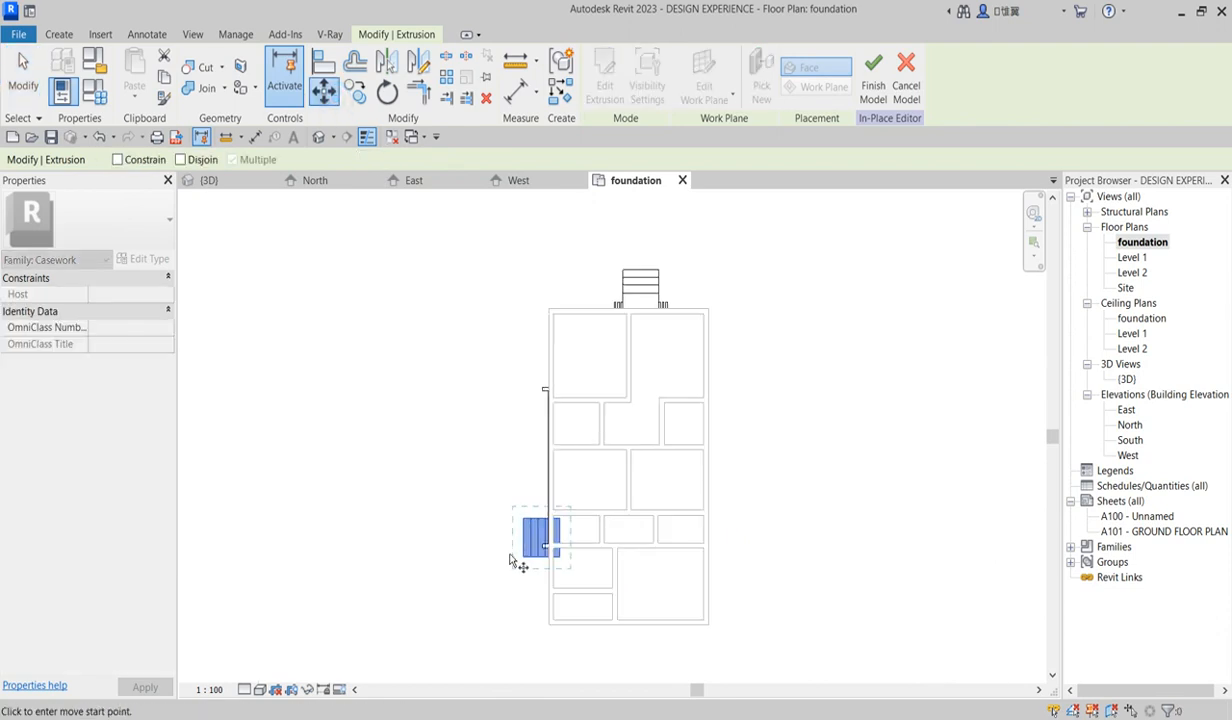
pyautogui.click(560, 557)
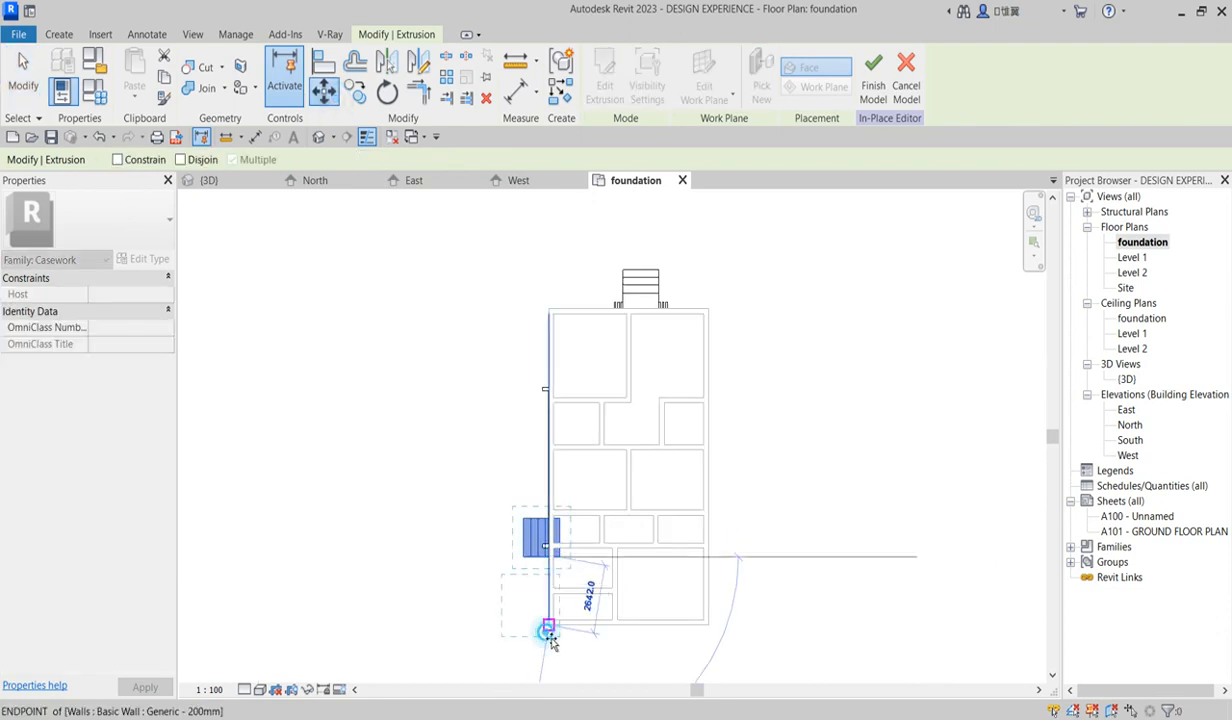
pyautogui.click(548, 632)
pyautogui.scroll(2, 548, 625)
pyautogui.click(486, 450)
pyautogui.scroll(-5, 500, 505)
pyautogui.scroll(3, 503, 535)
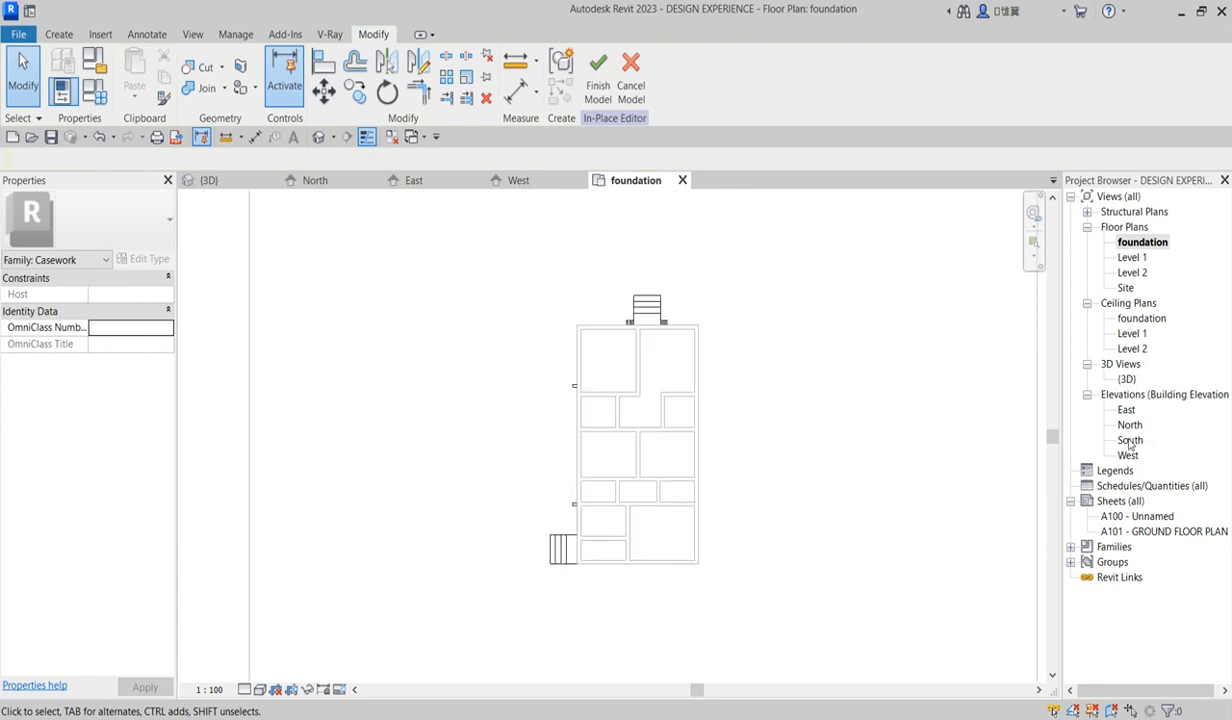
# Check the copied stairs against the porch in the 3D view and the South elevation
pyautogui.doubleClick(1127, 379)
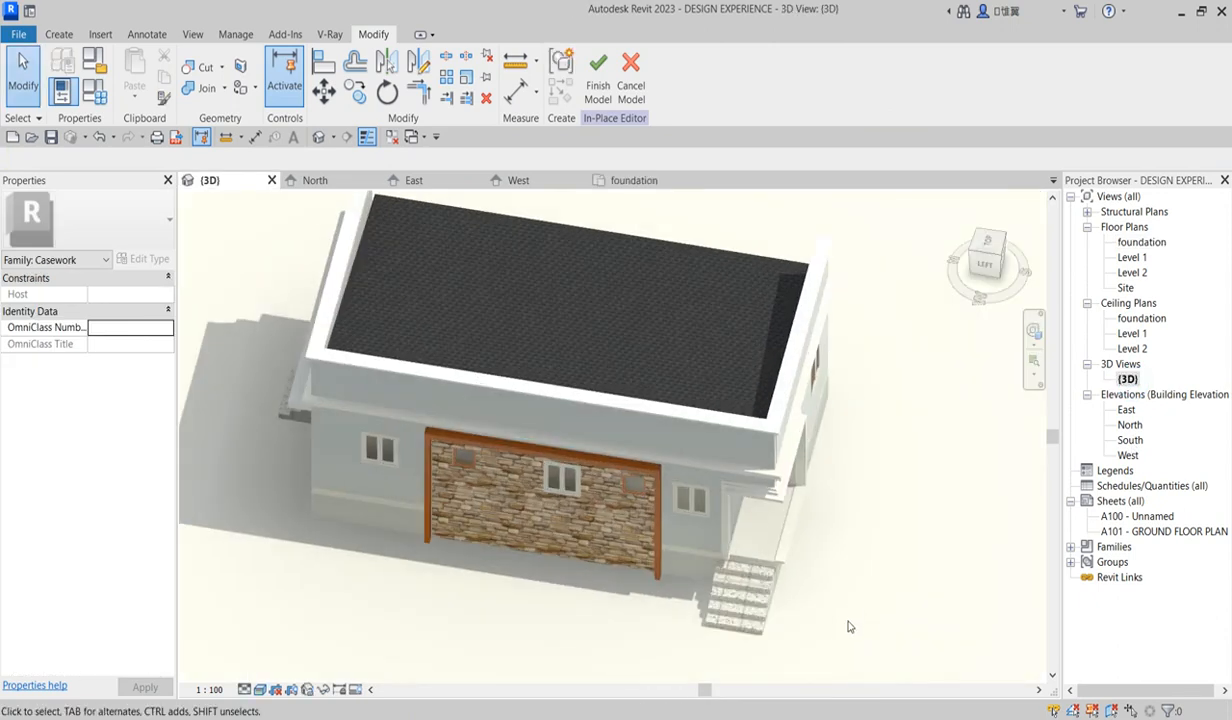
pyautogui.scroll(4, 770, 590)
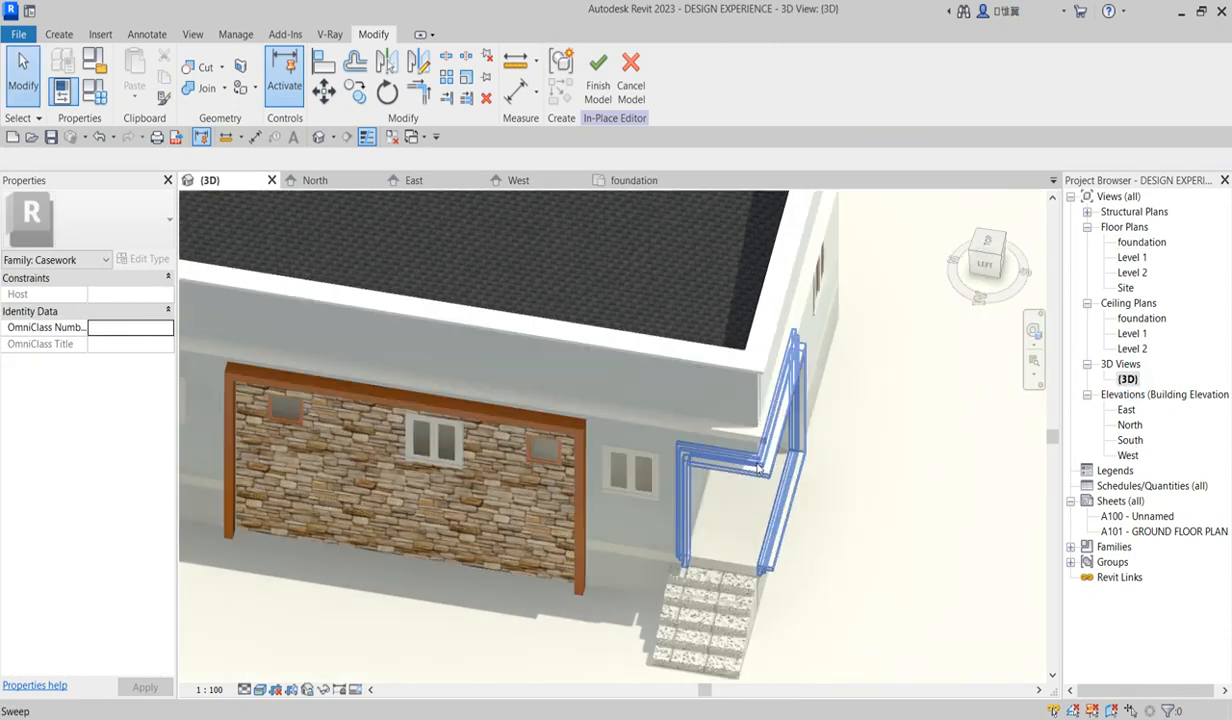
pyautogui.scroll(-6, 628, 492)
pyautogui.scroll(3, 770, 524)
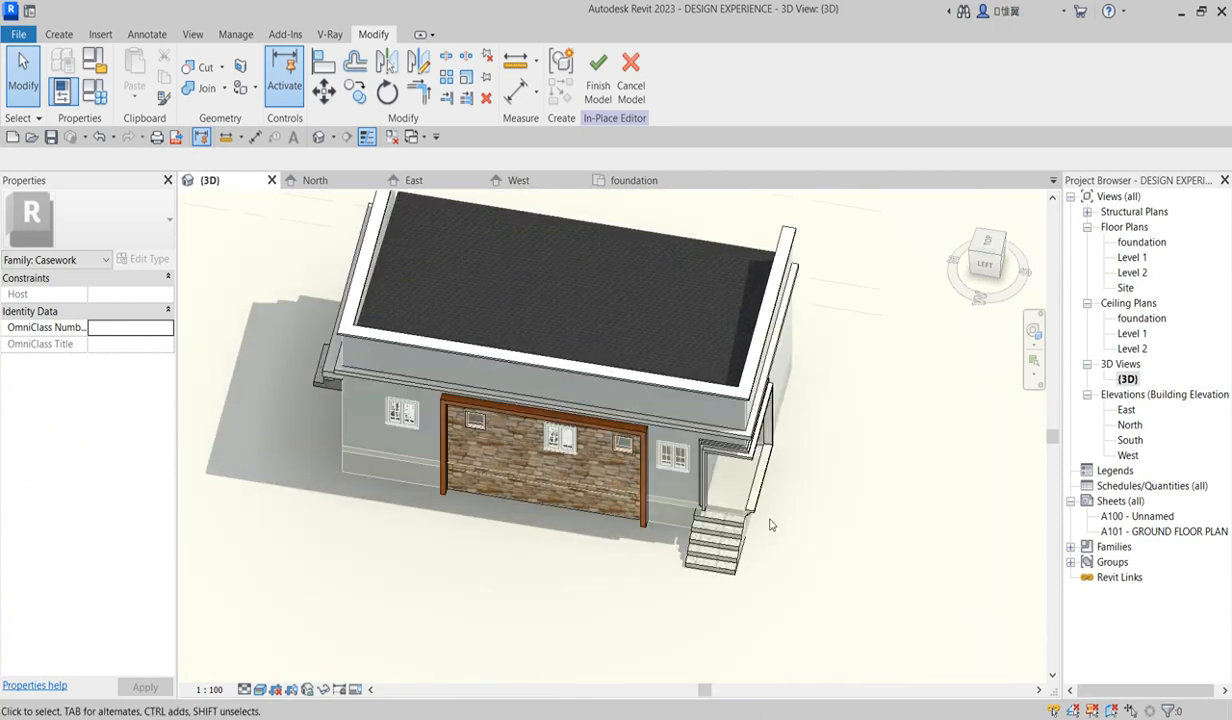
pyautogui.doubleClick(1130, 441)
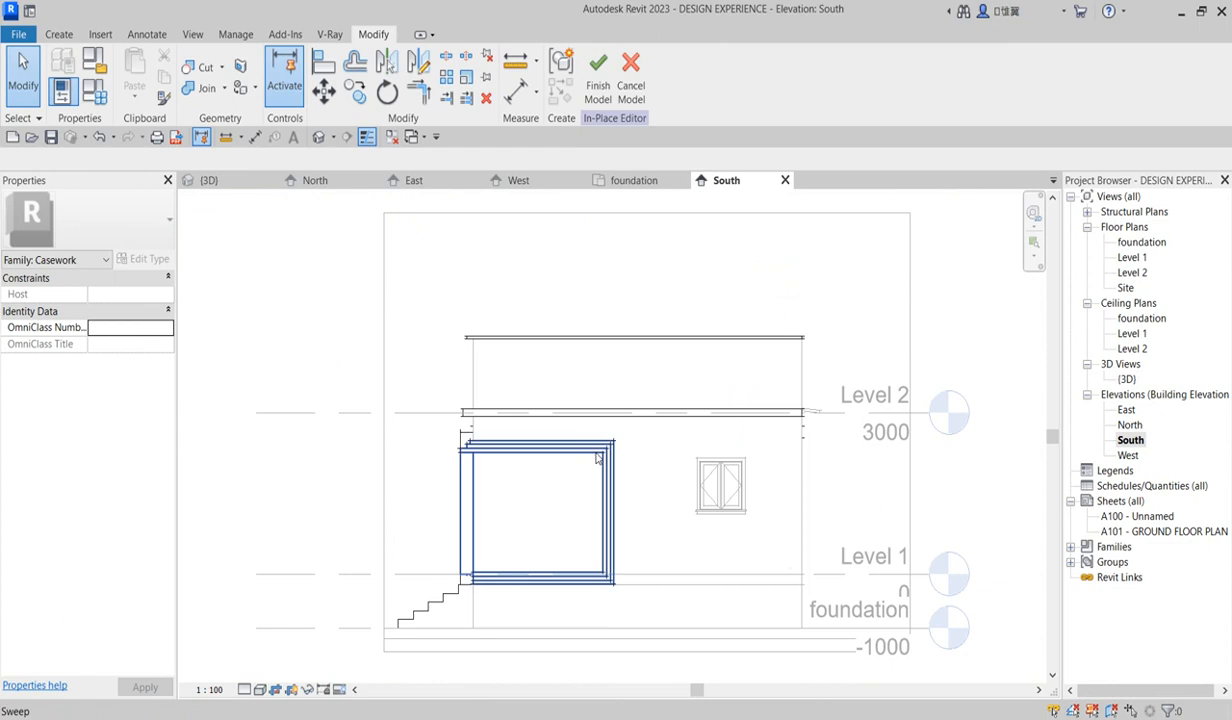
pyautogui.scroll(-2, 624, 434)
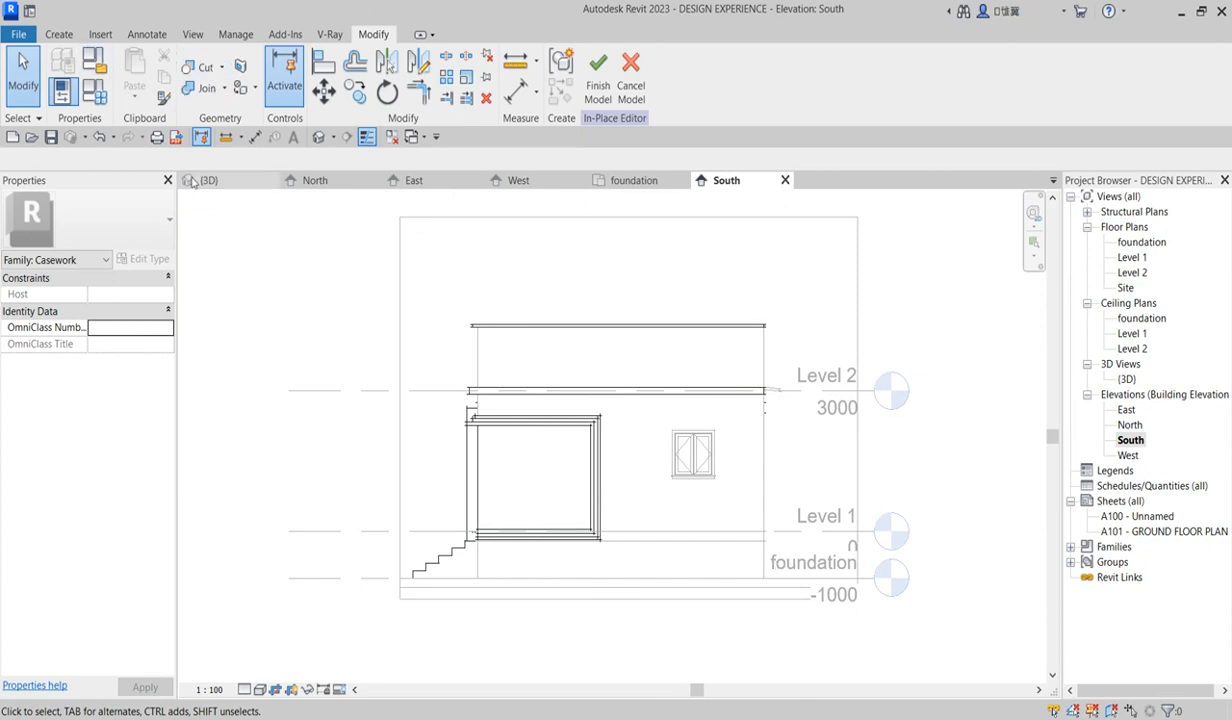
# Start a sweep with a sketched path in the South elevation, using the south wall's face as its work plane
pyautogui.click(55, 35)
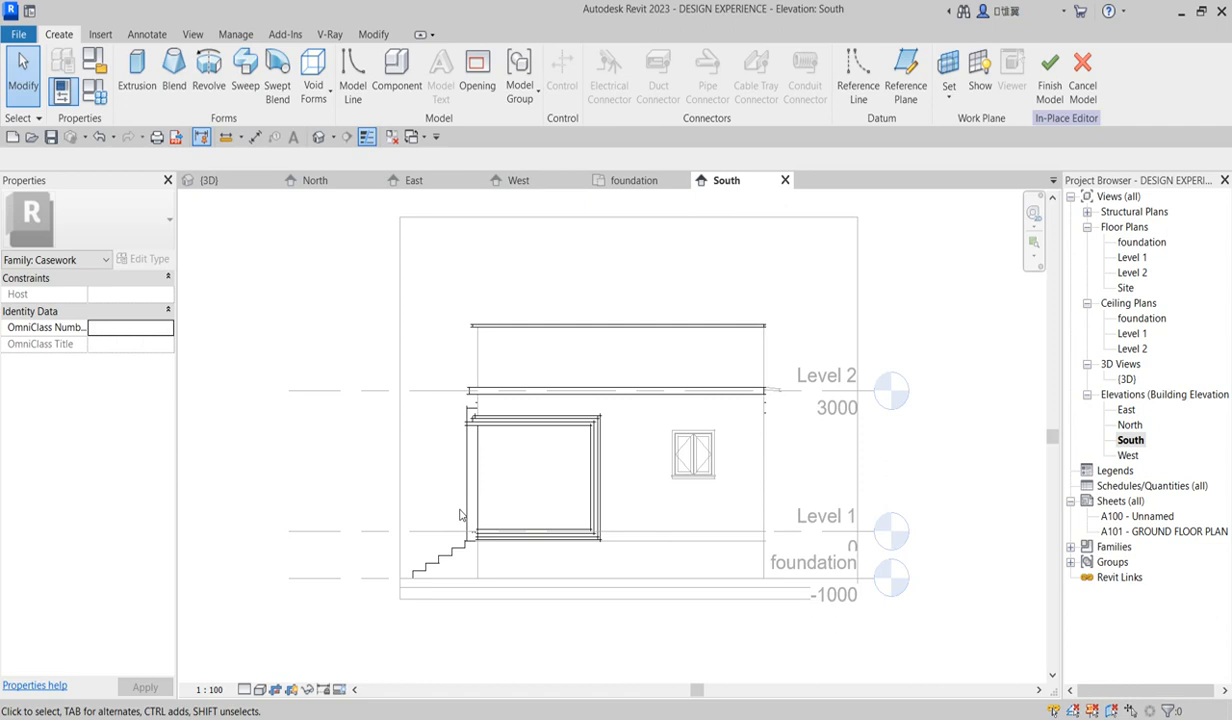
pyautogui.click(240, 87)
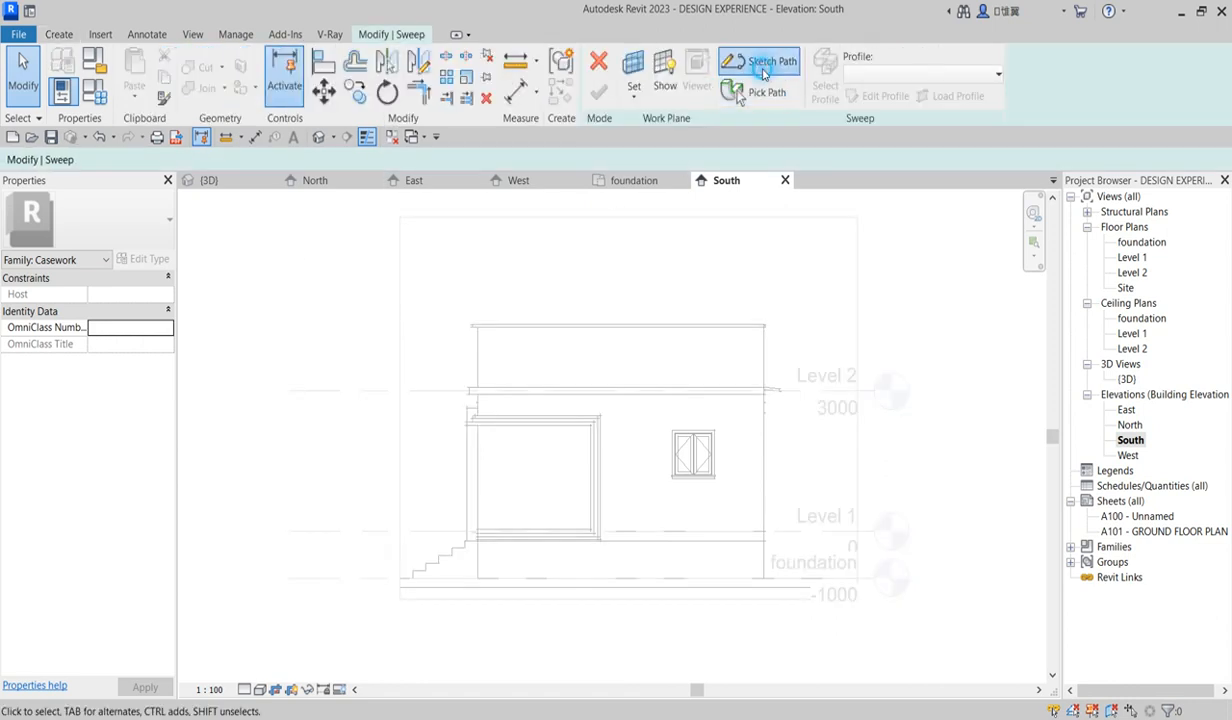
pyautogui.click(764, 70)
pyautogui.click(757, 496)
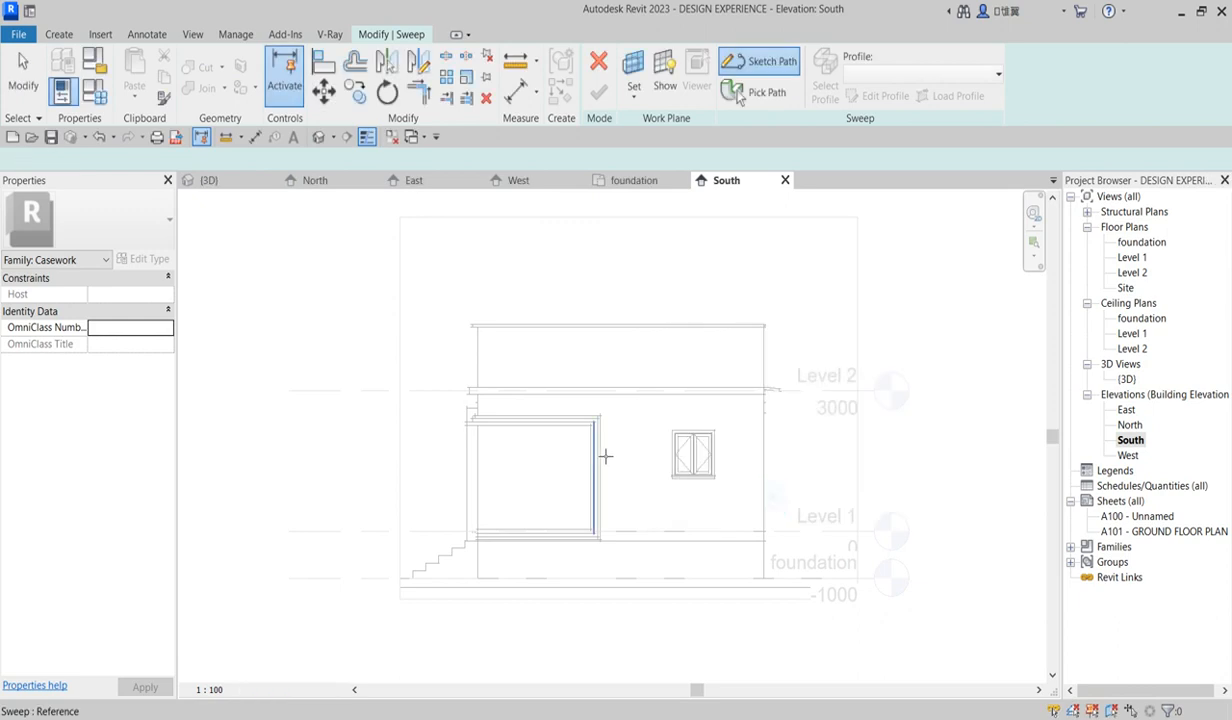
pyautogui.click(696, 473)
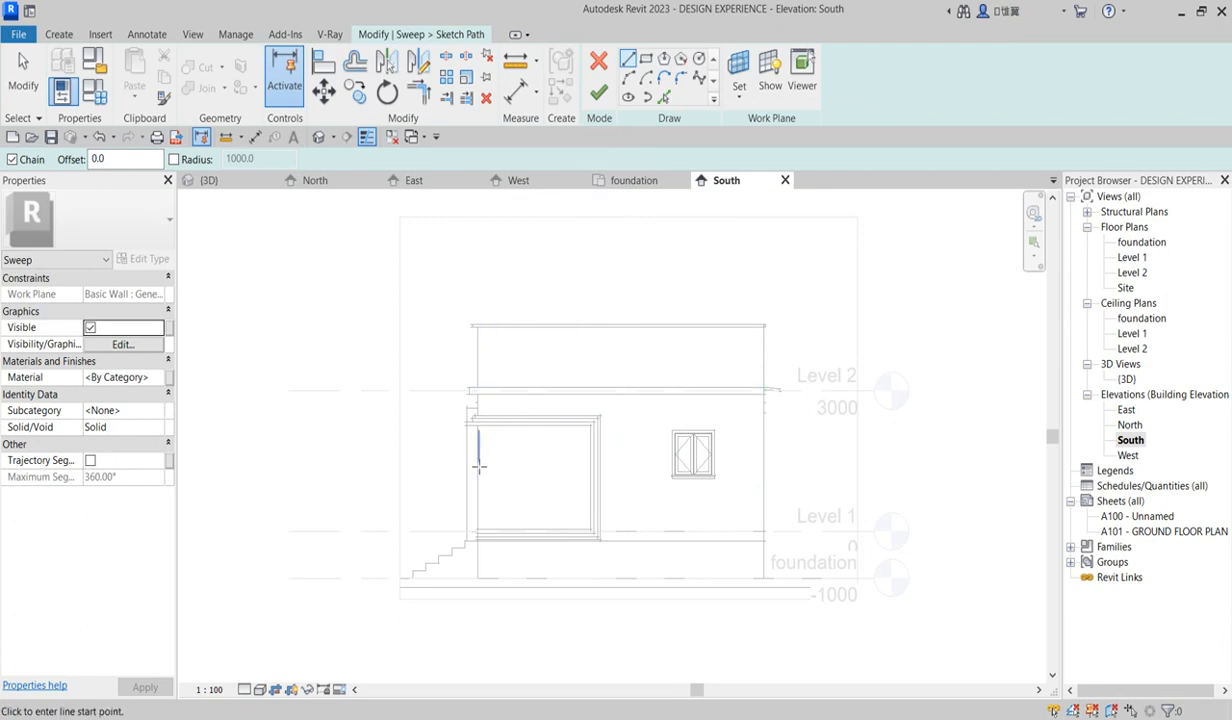
# Sketch the sweep path above the porch frame outward, 3400 mm down its outer edge and 300 mm back to the wall, and finish the path
pyautogui.scroll(4, 500, 377)
pyautogui.click(499, 377)
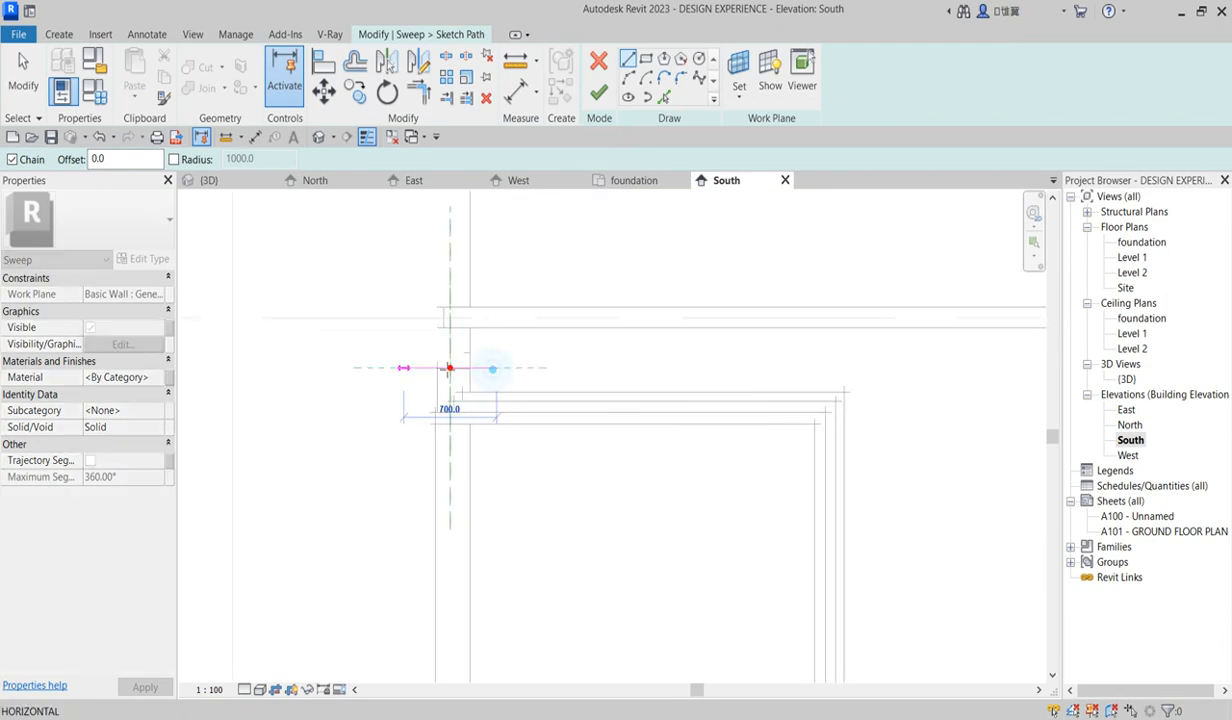
pyautogui.click(434, 375)
pyautogui.scroll(-2, 436, 462)
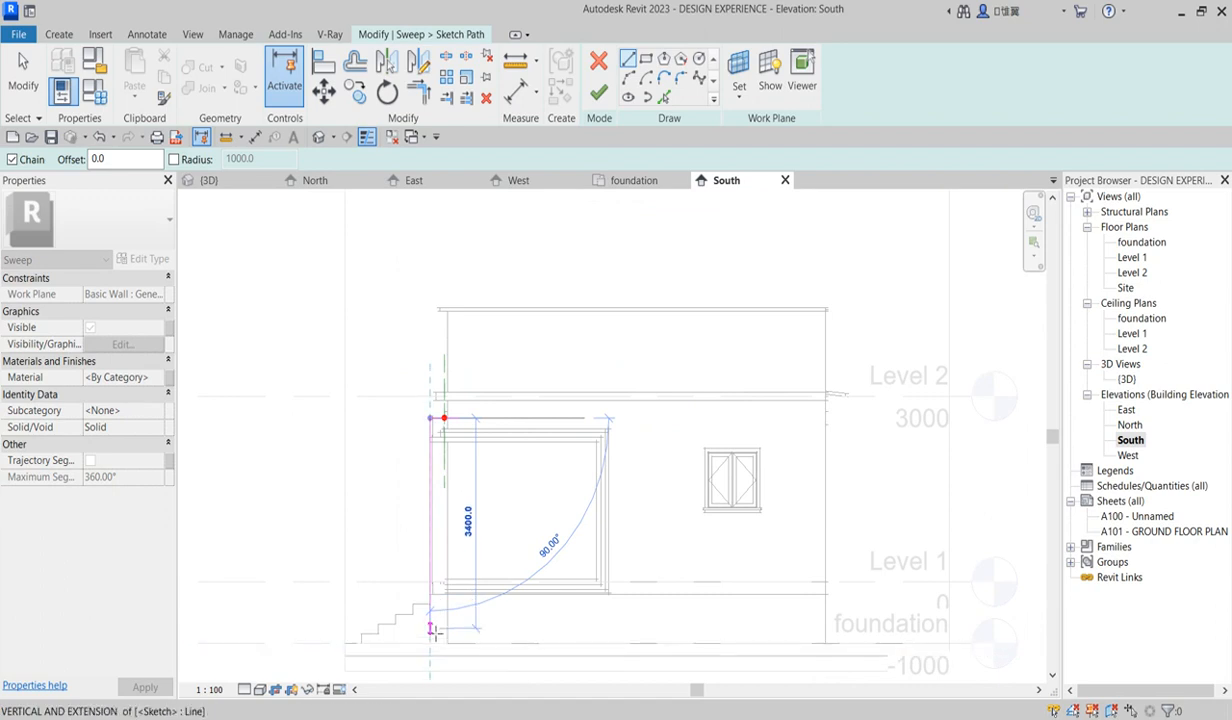
pyautogui.click(429, 627)
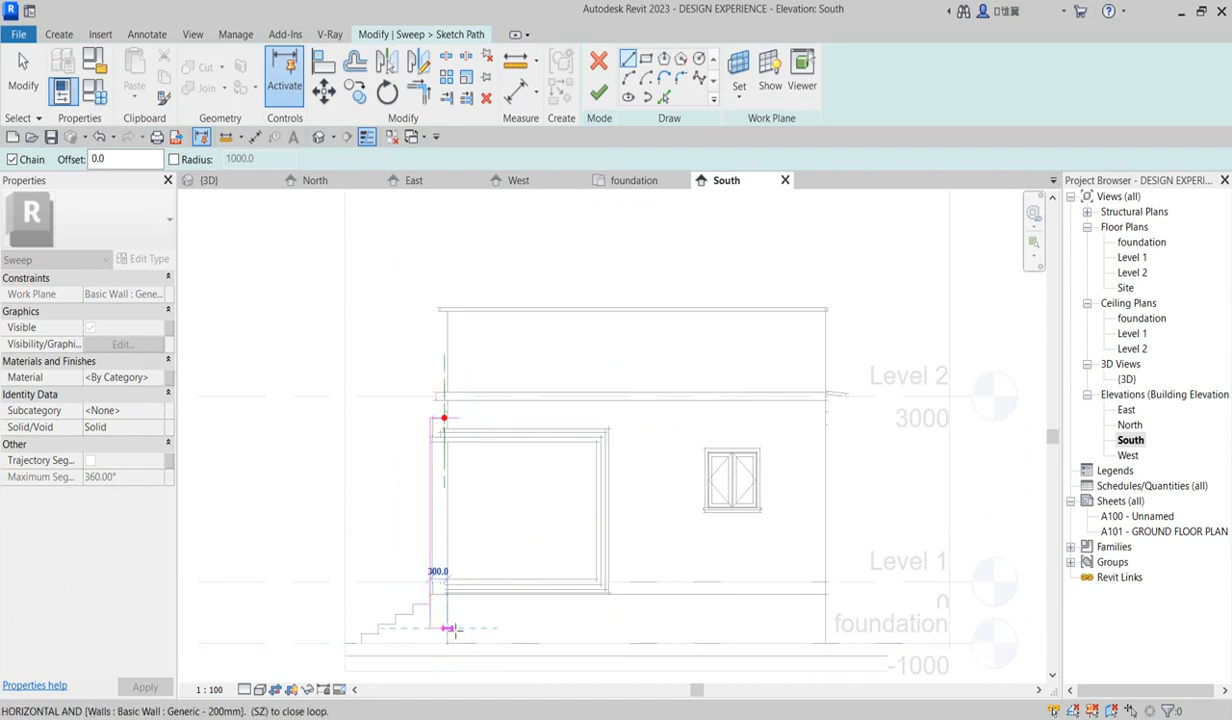
pyautogui.rightClick(430, 490)
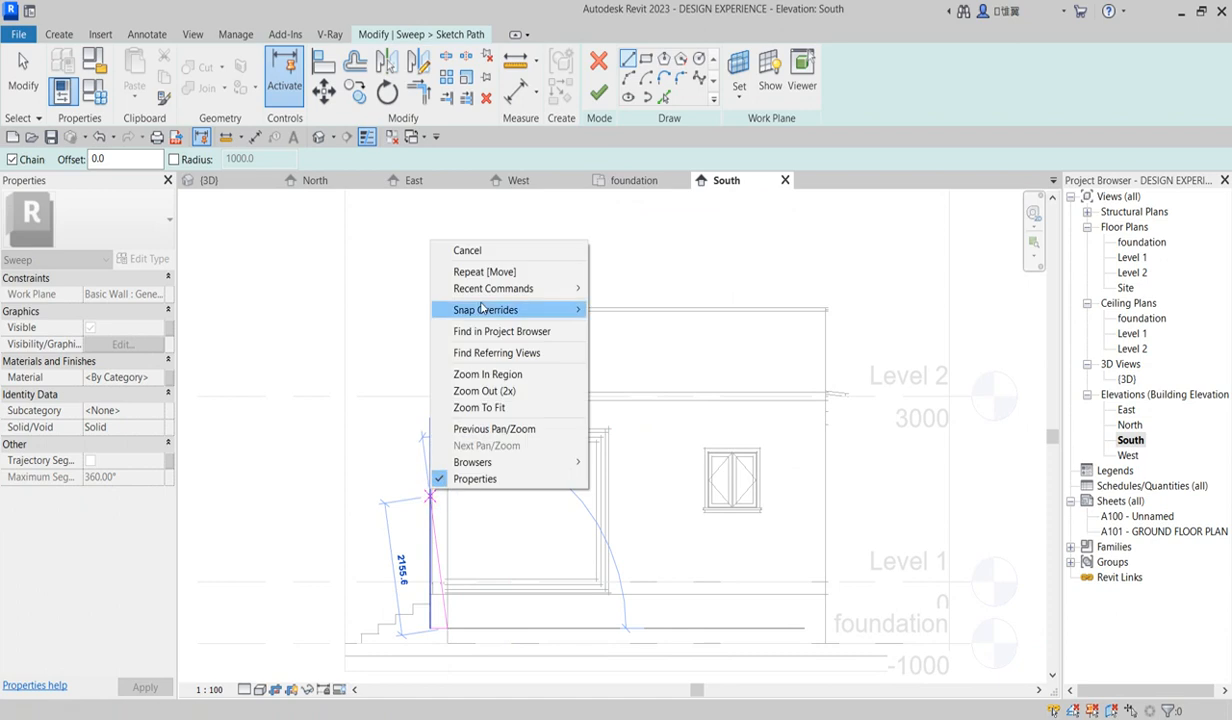
pyautogui.click(502, 252)
pyautogui.rightClick(641, 443)
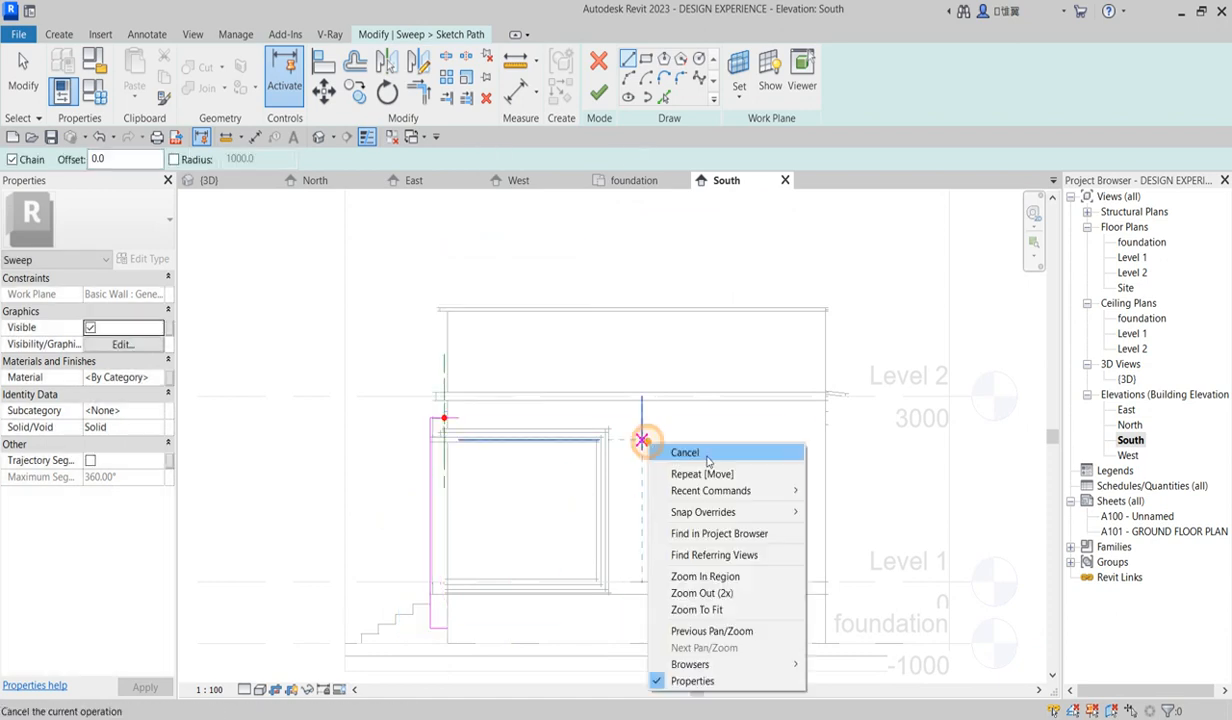
pyautogui.click(708, 455)
pyautogui.scroll(2, 430, 437)
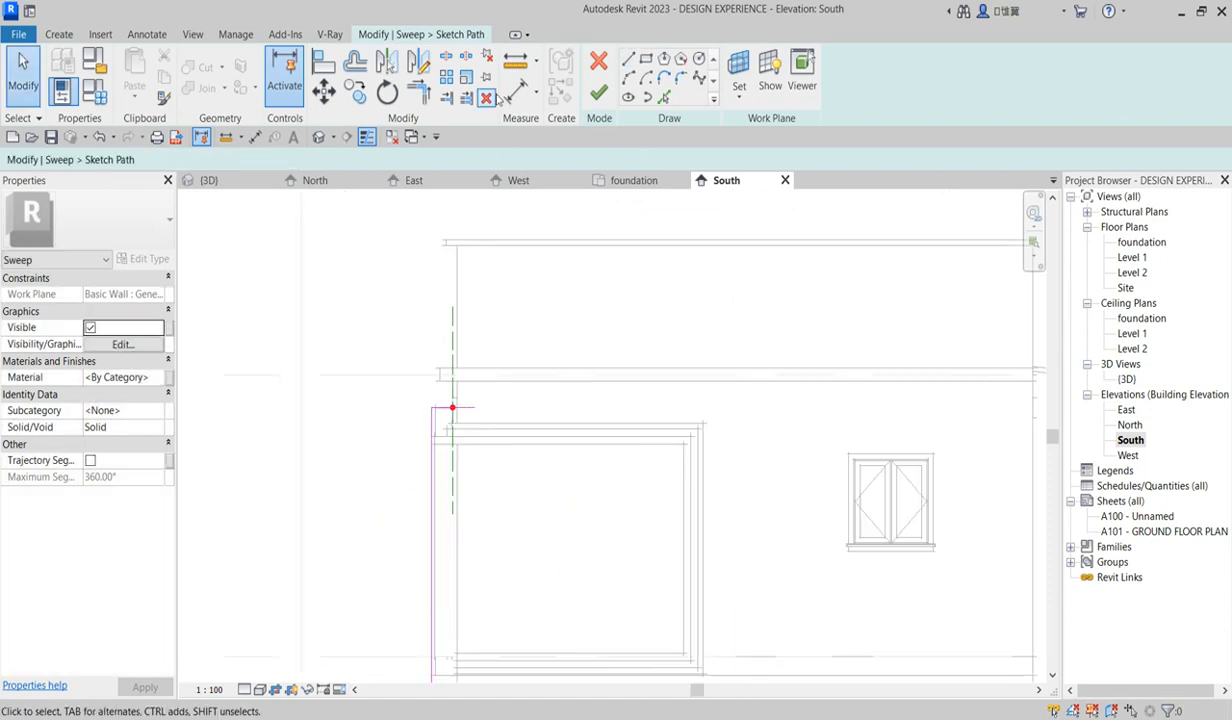
pyautogui.click(598, 100)
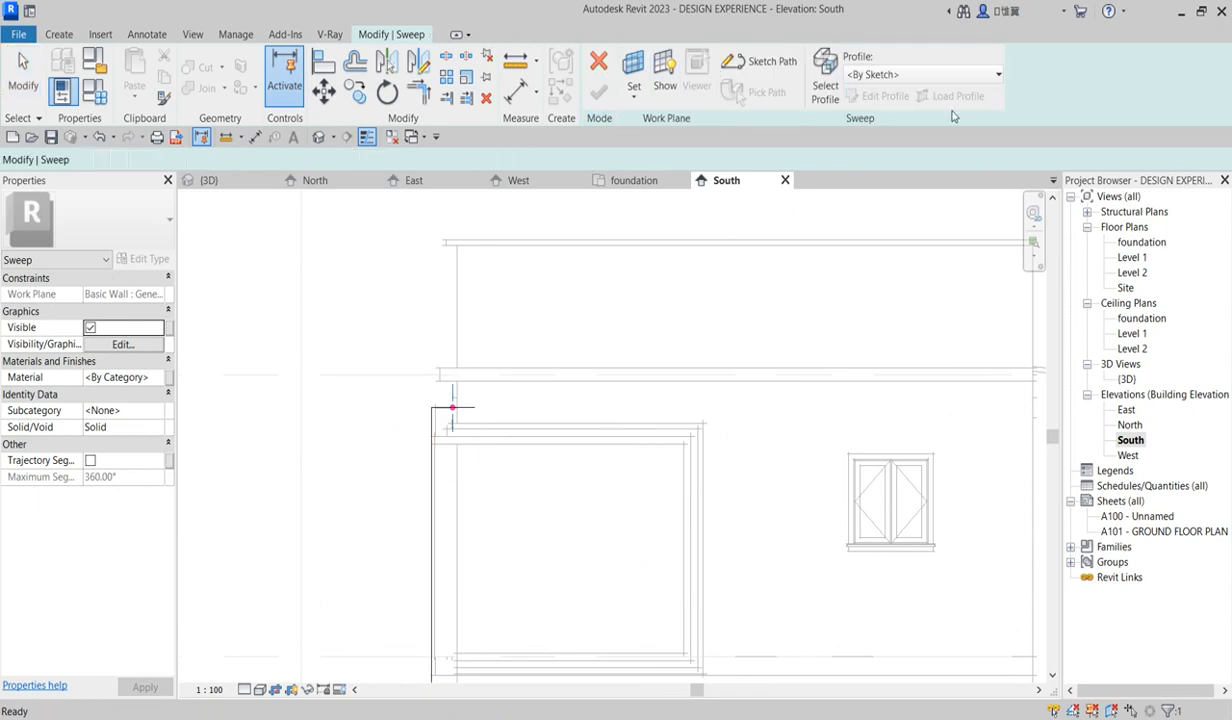
# Start sketching the sweep's profile in the West elevation
pyautogui.click(872, 95)
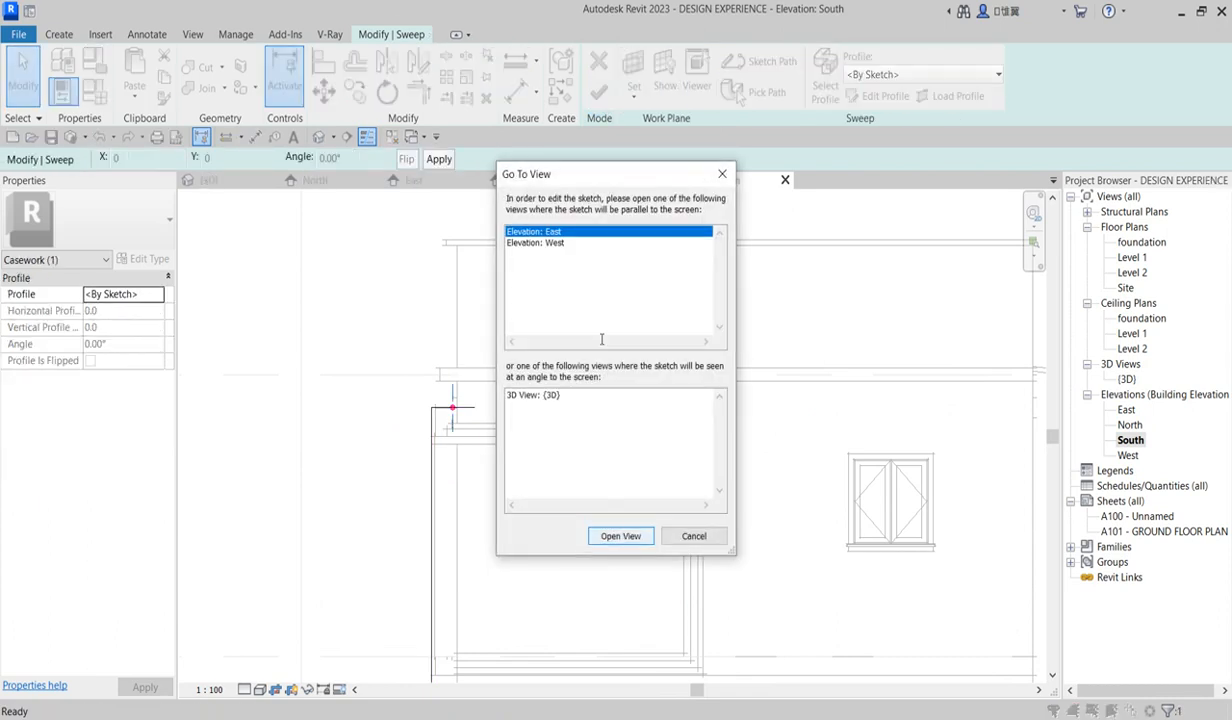
pyautogui.click(551, 244)
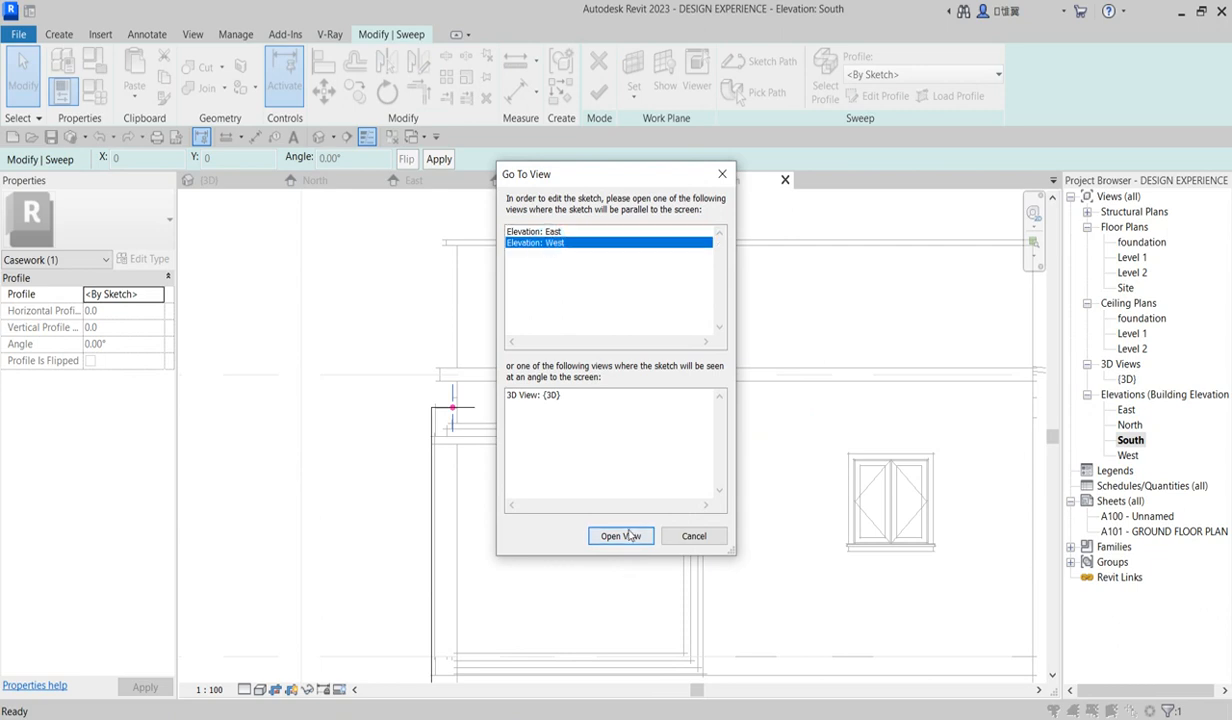
pyautogui.click(621, 536)
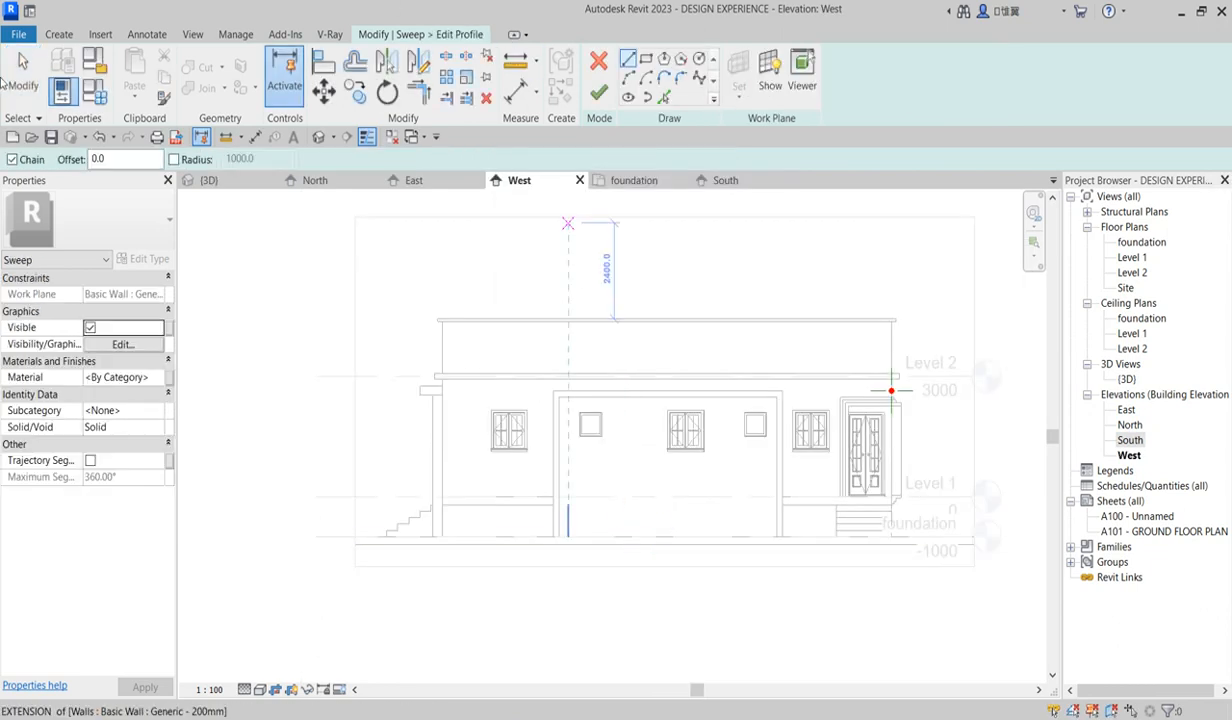
# Sketch a rectangular profile about 200 mm wide and 180 mm high around the path's reference point and finish the sweep
pyautogui.click(645, 60)
pyautogui.scroll(4, 874, 385)
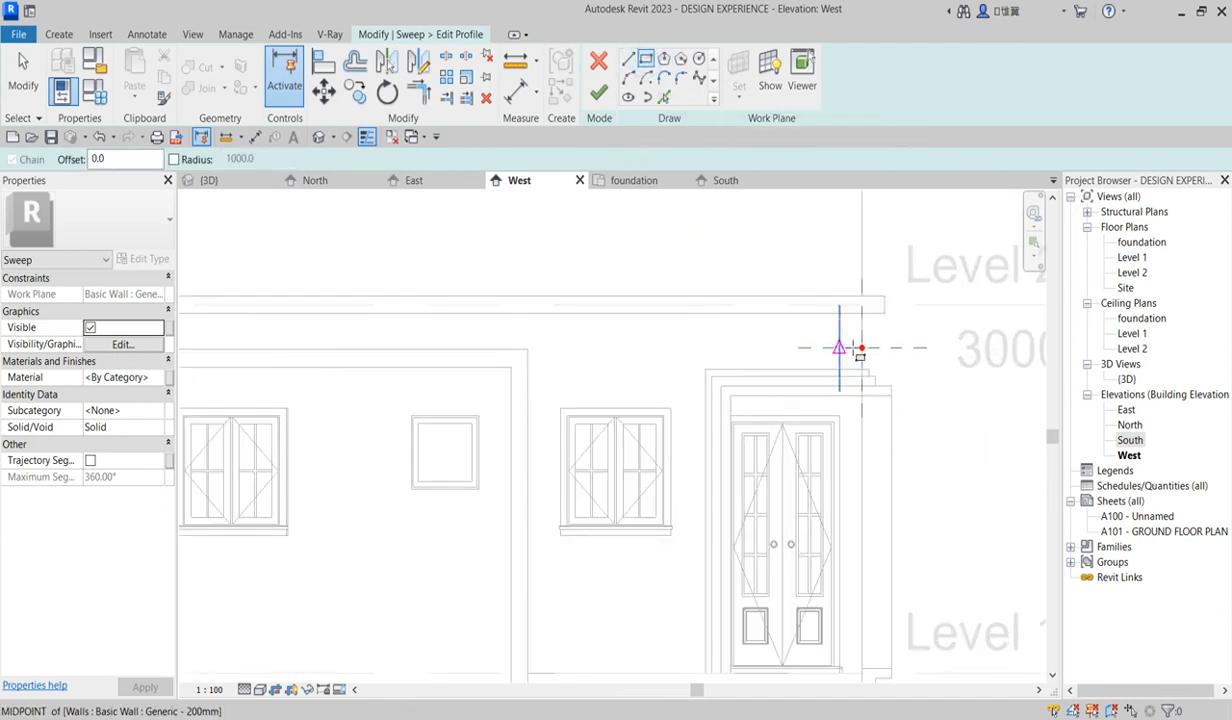
pyautogui.scroll(2, 861, 349)
pyautogui.click(861, 349)
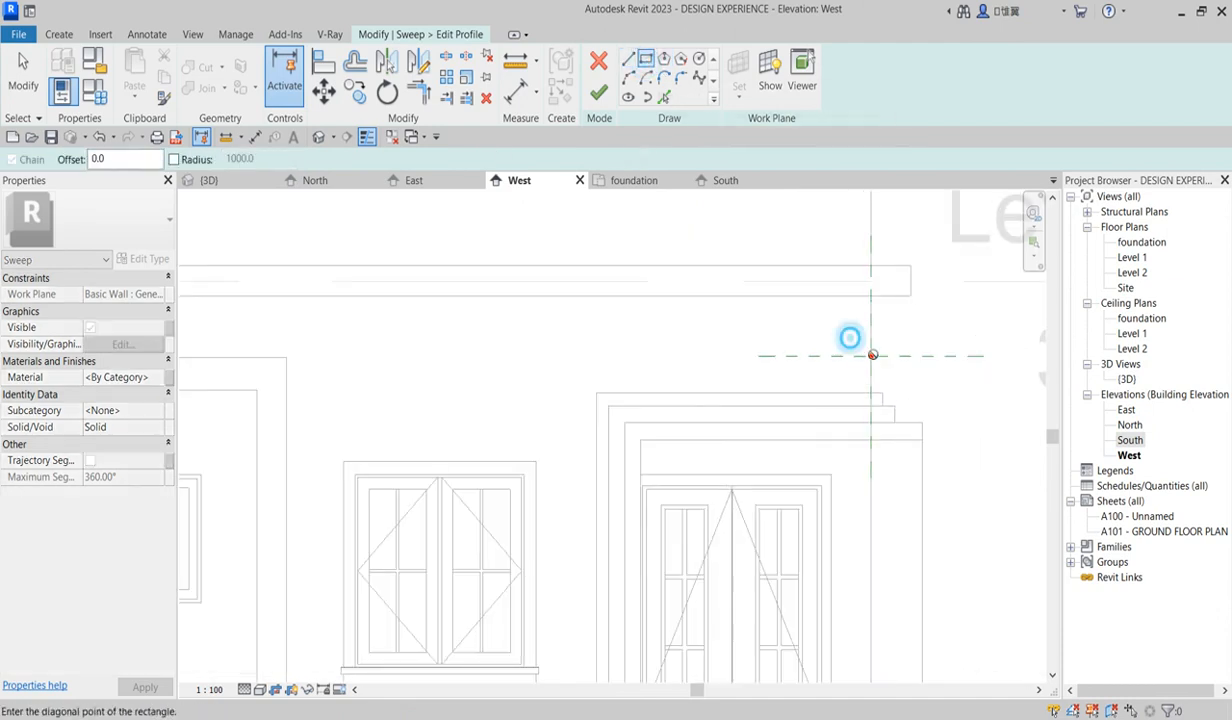
pyautogui.click(891, 377)
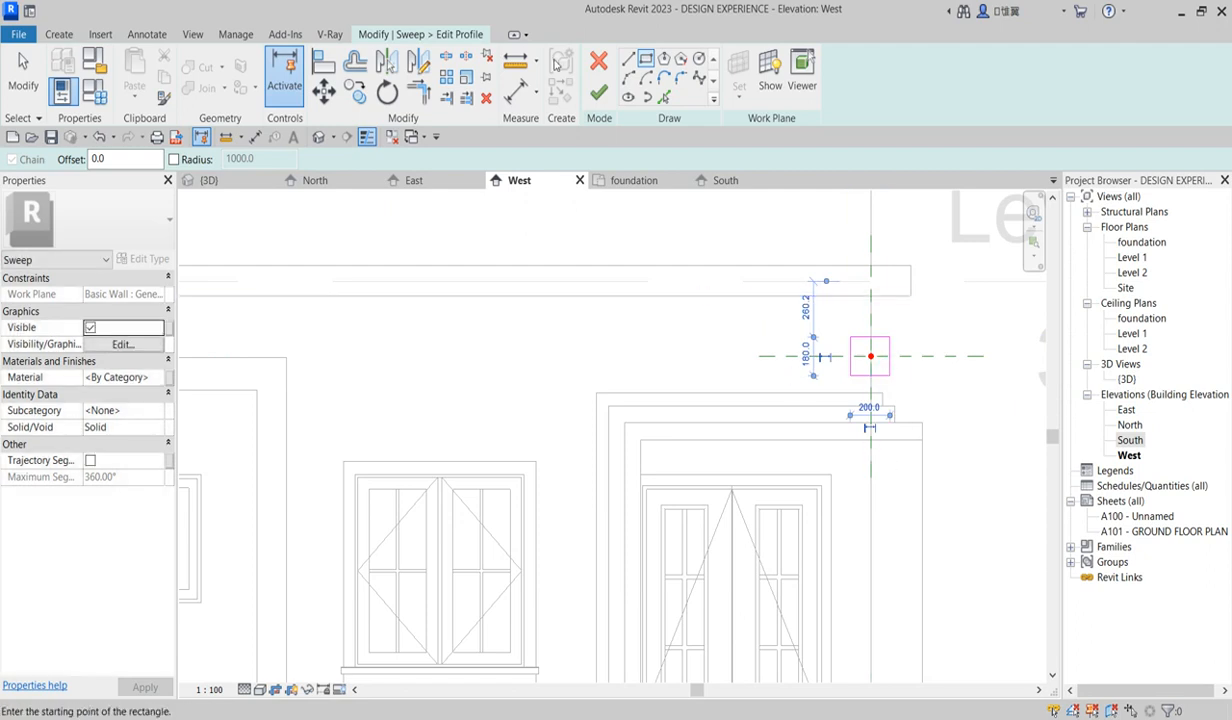
pyautogui.click(597, 95)
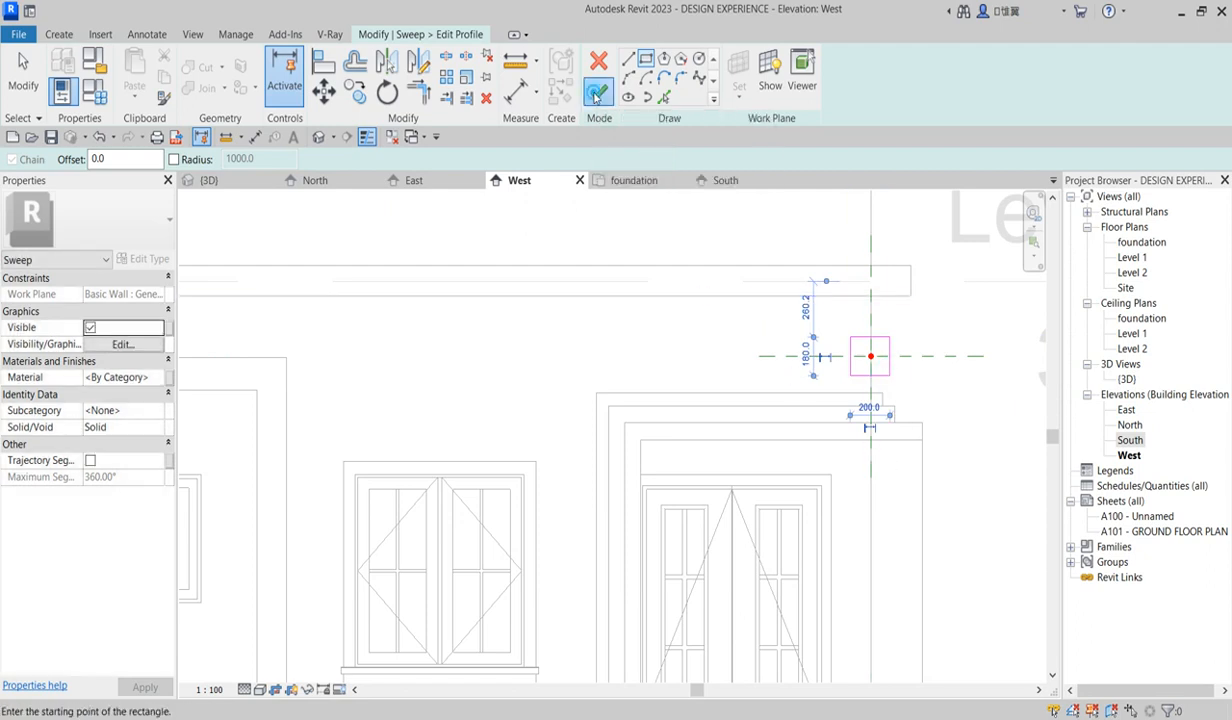
pyautogui.click(605, 91)
pyautogui.scroll(-5, 642, 280)
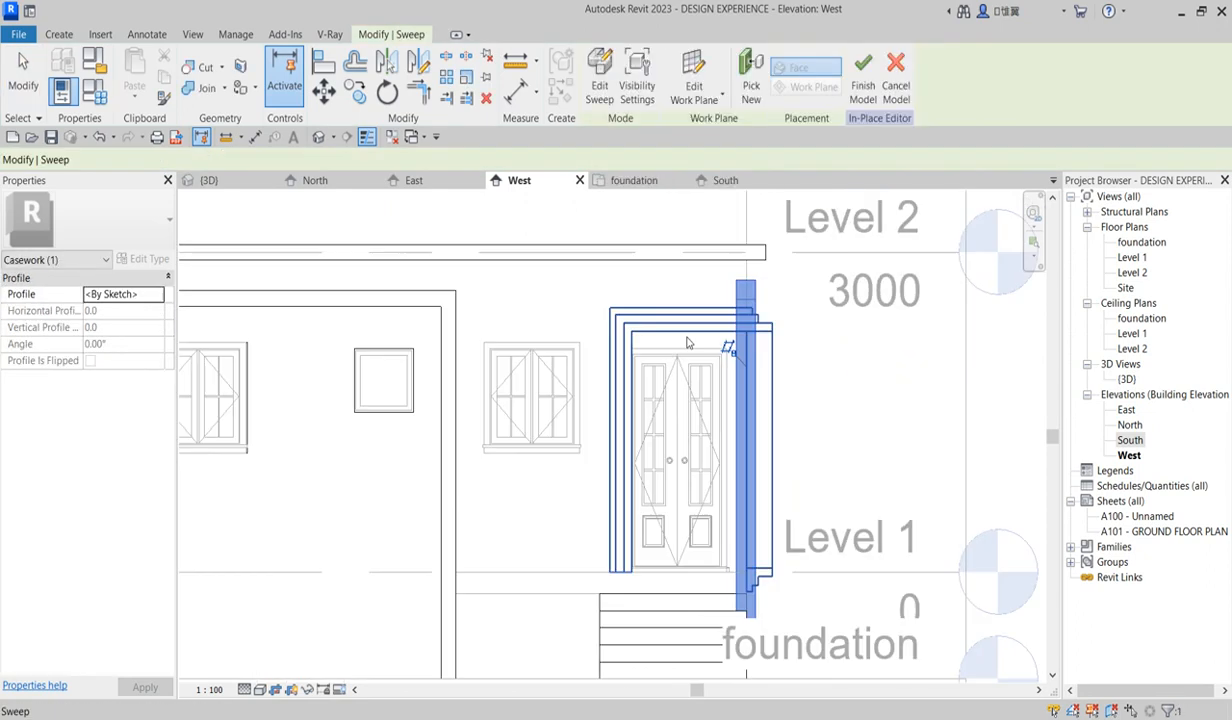
# Open the Level 1 floor plan with the new sweep still selected
pyautogui.scroll(2, 729, 379)
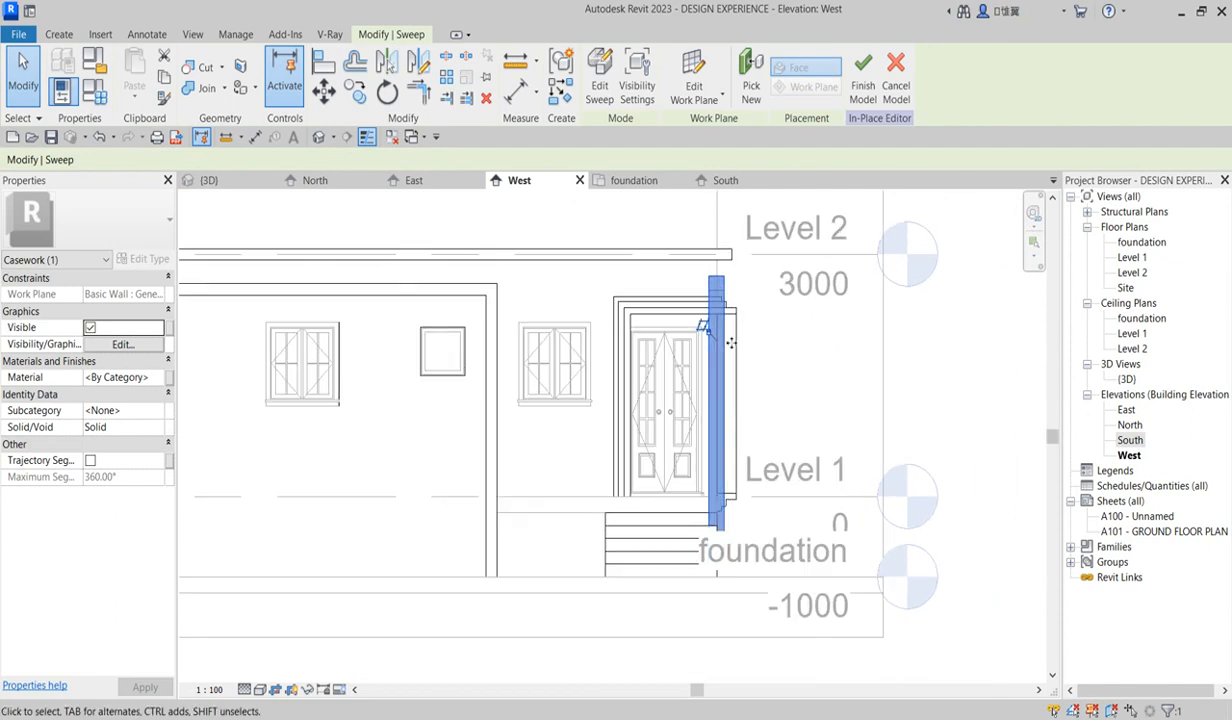
pyautogui.doubleClick(1136, 259)
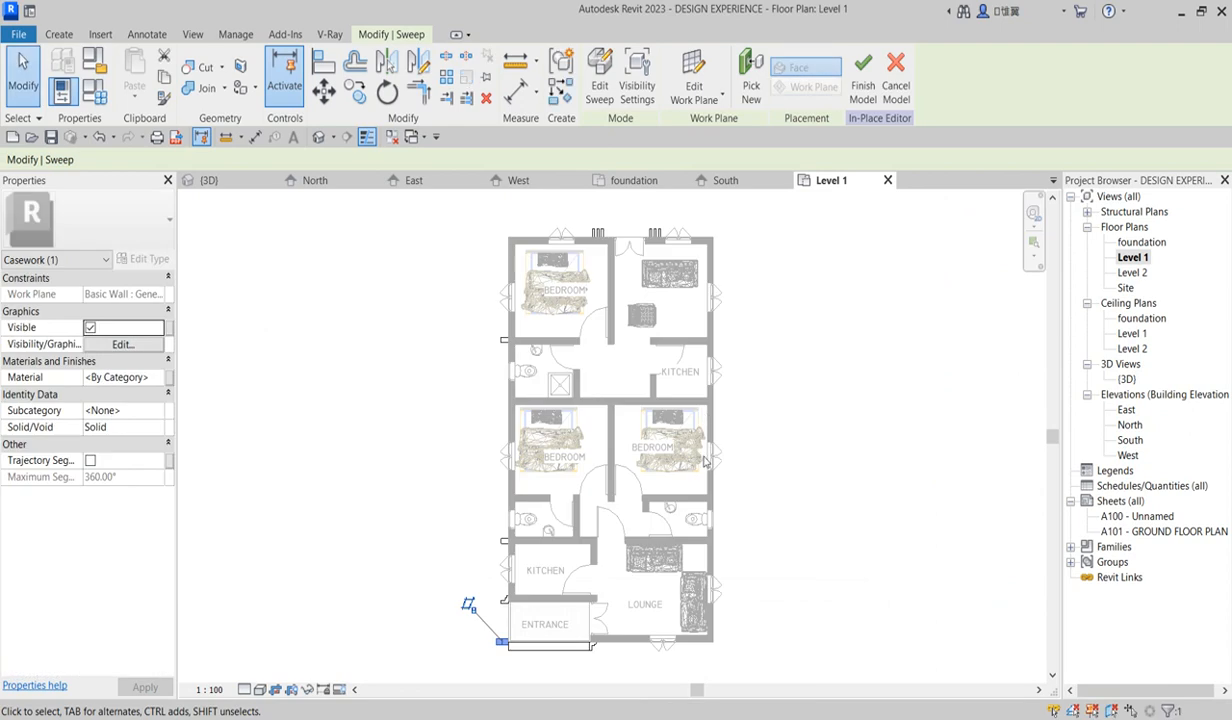
pyautogui.scroll(-1, 615, 595)
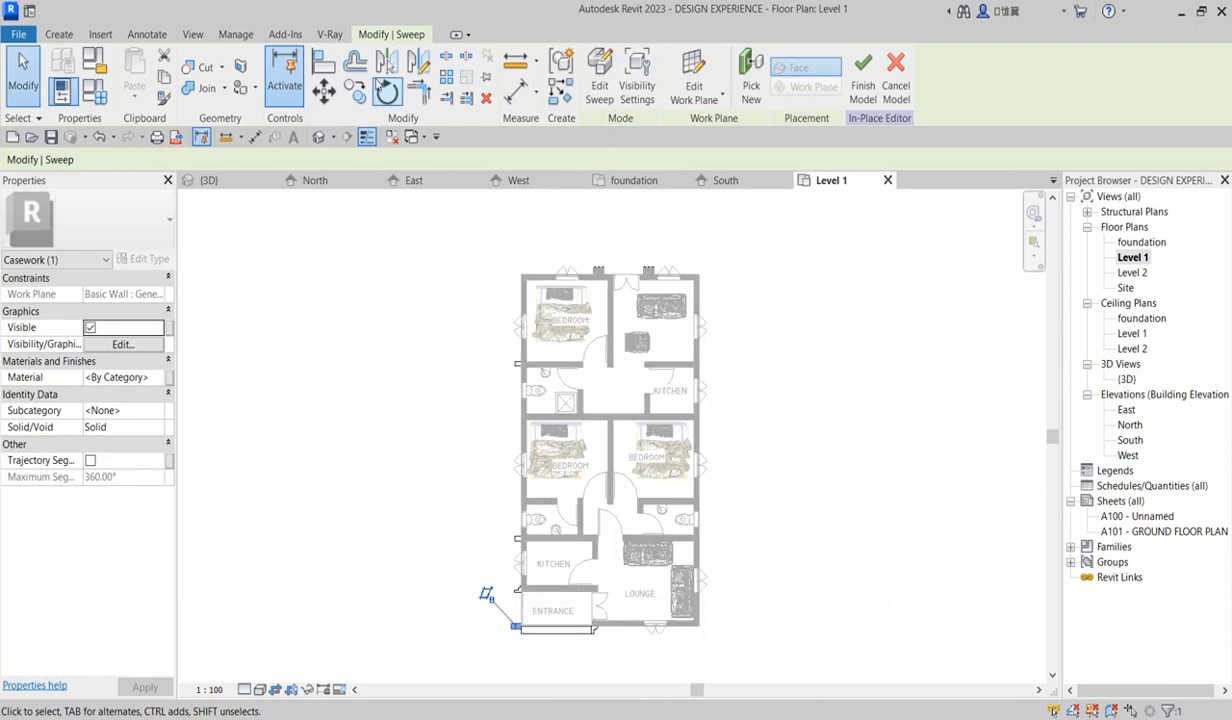
# Try to rotate the sweep a quarter turn by eye at the house's southwest corner in the Level 1 plan
pyautogui.click(387, 91)
pyautogui.click(157, 160)
pyautogui.click(780, 627)
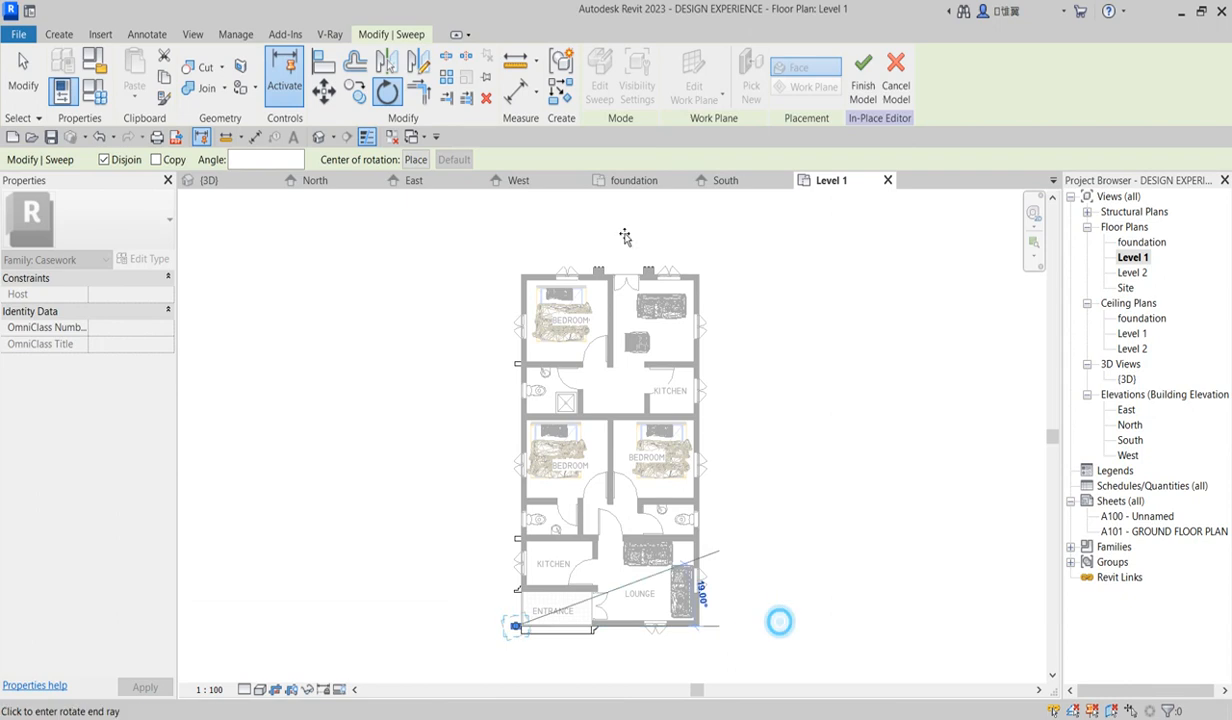
pyautogui.click(510, 233)
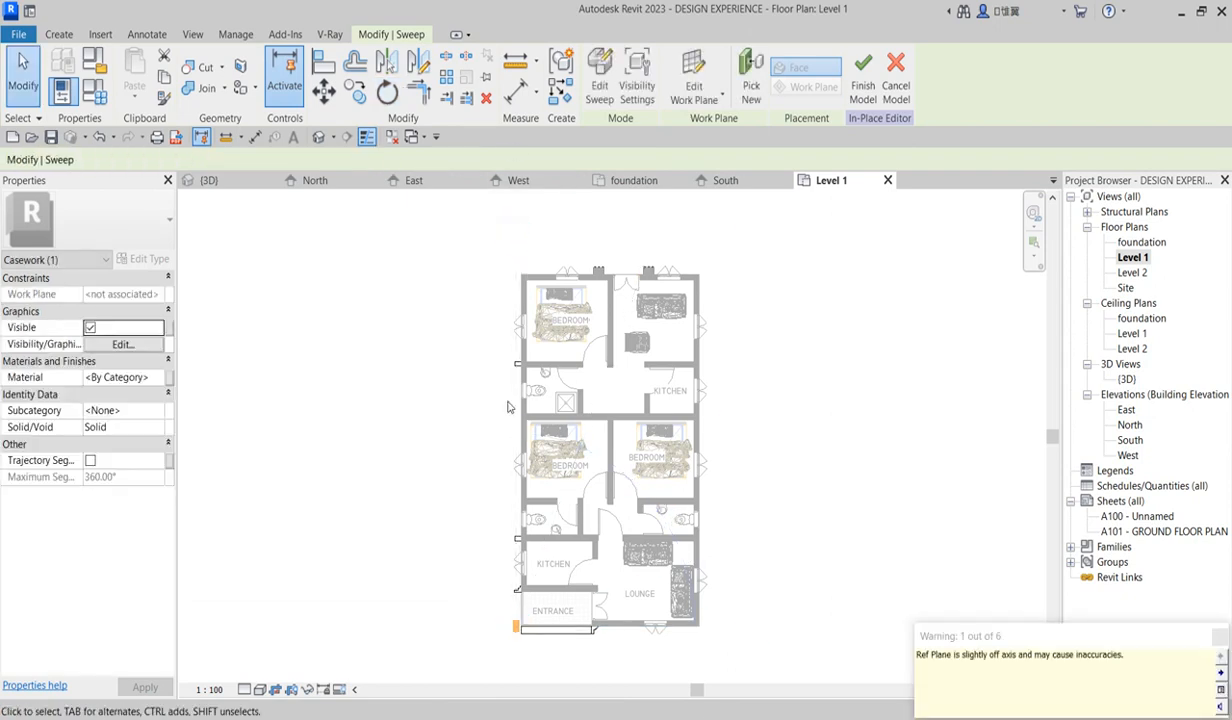
pyautogui.scroll(5, 537, 604)
pyautogui.scroll(2, 528, 648)
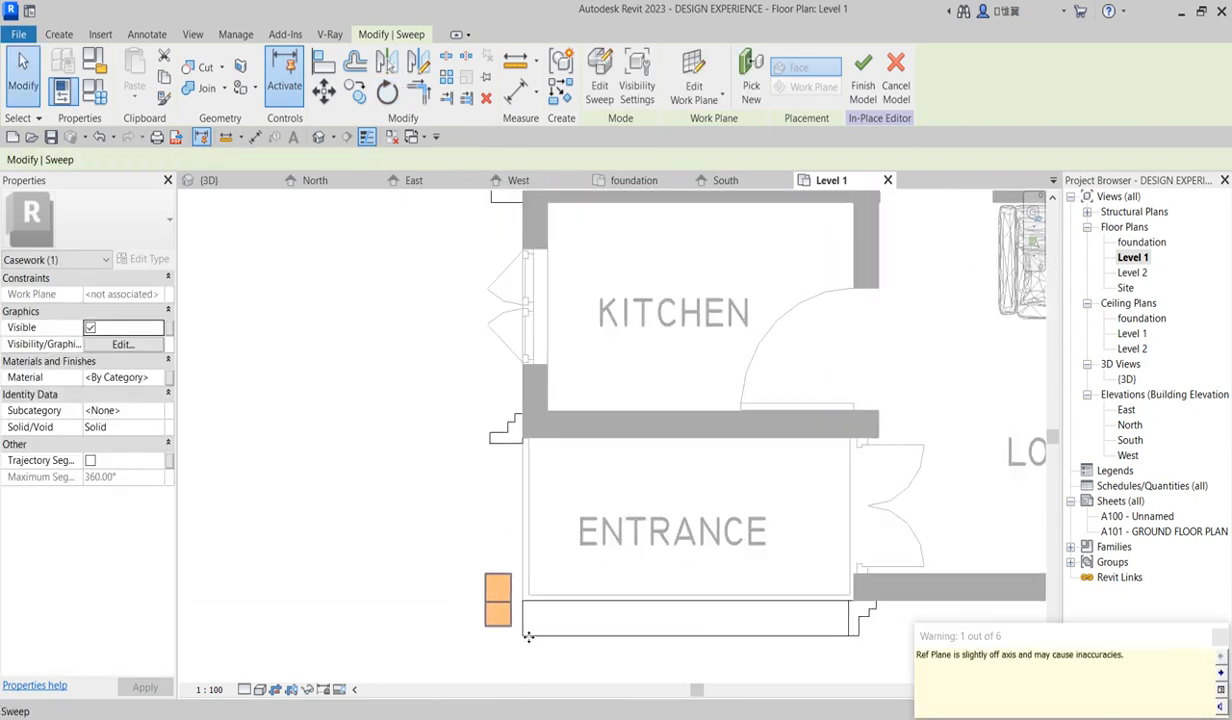
pyautogui.scroll(-3, 482, 566)
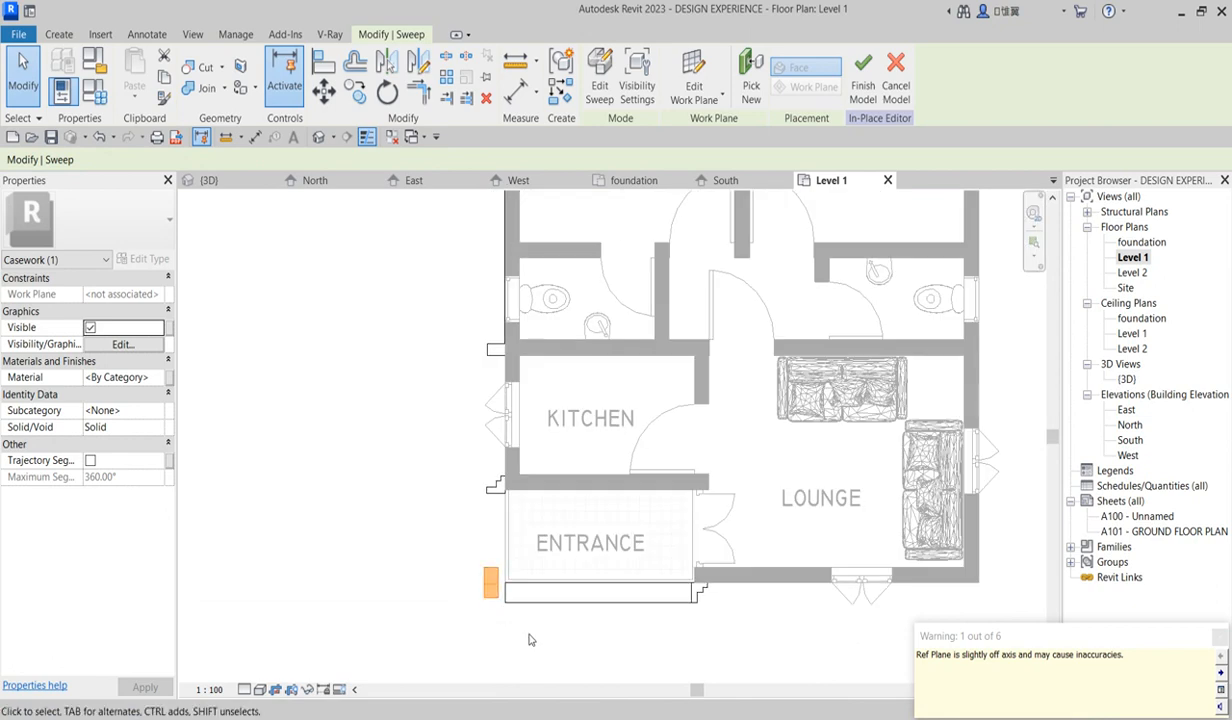
pyautogui.scroll(-4, 530, 643)
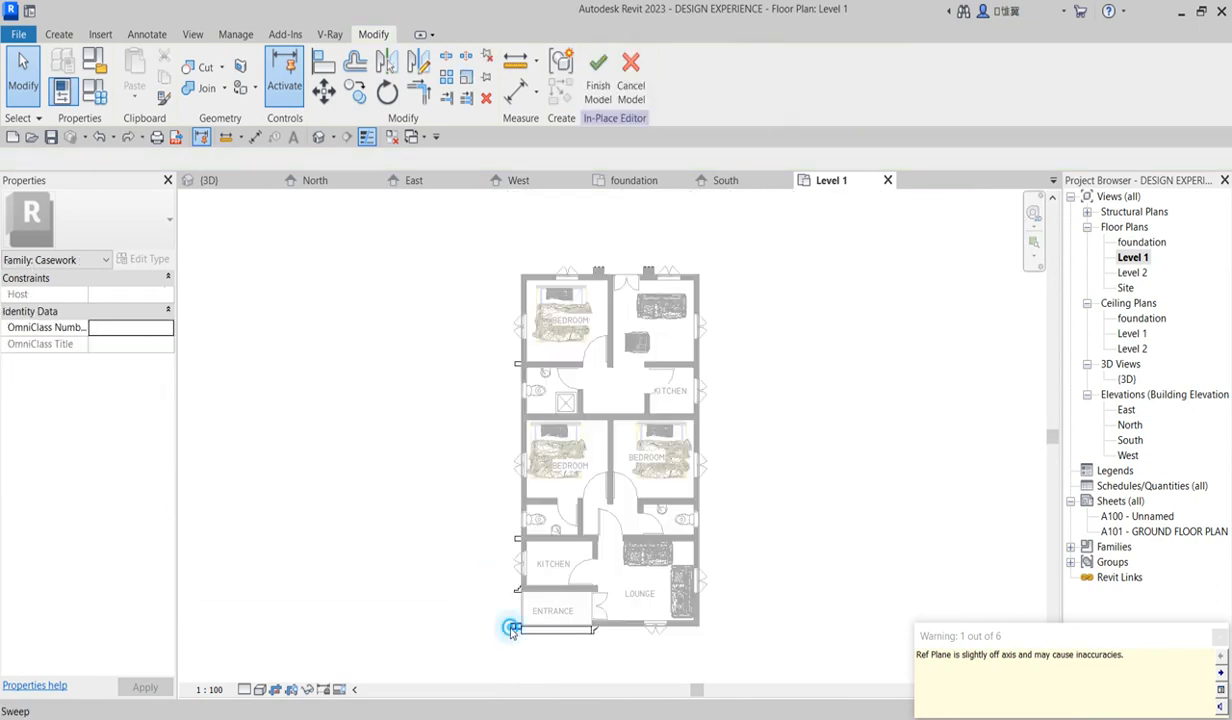
# Rotate the sweep at the house's southwest corner by exactly 90° in the Level 1 plan
pyautogui.click(510, 626)
pyautogui.click(386, 92)
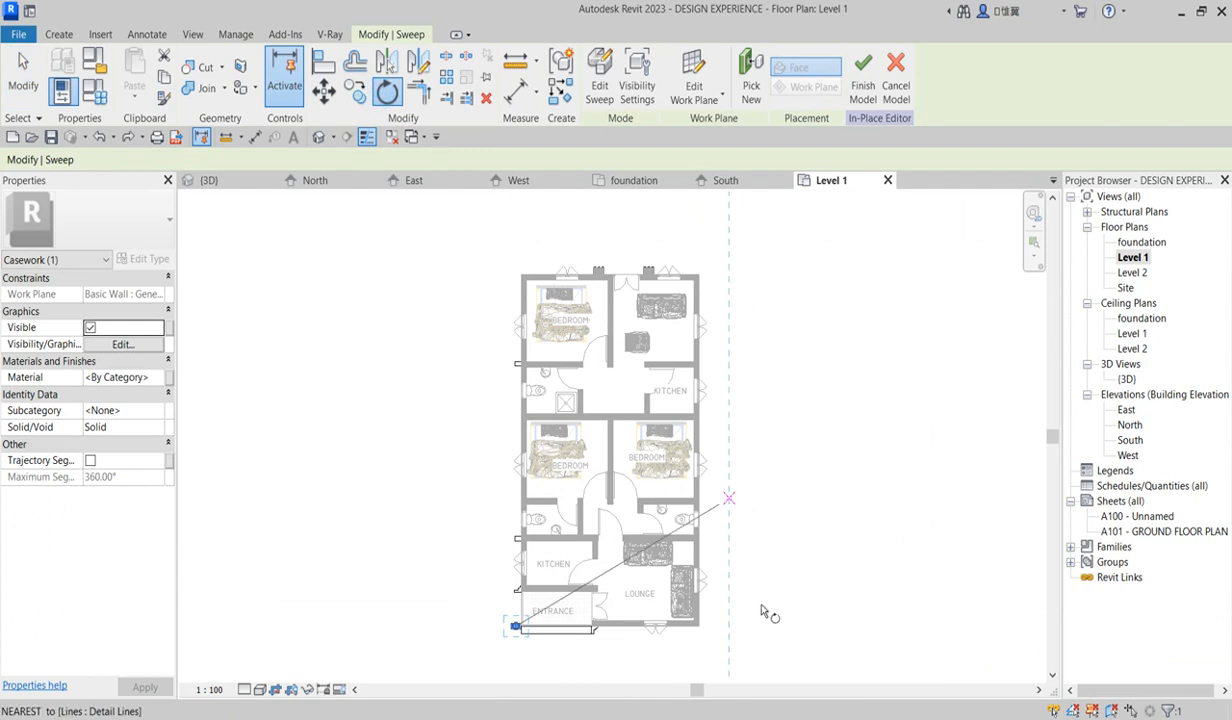
pyautogui.click(797, 627)
pyautogui.write('90')
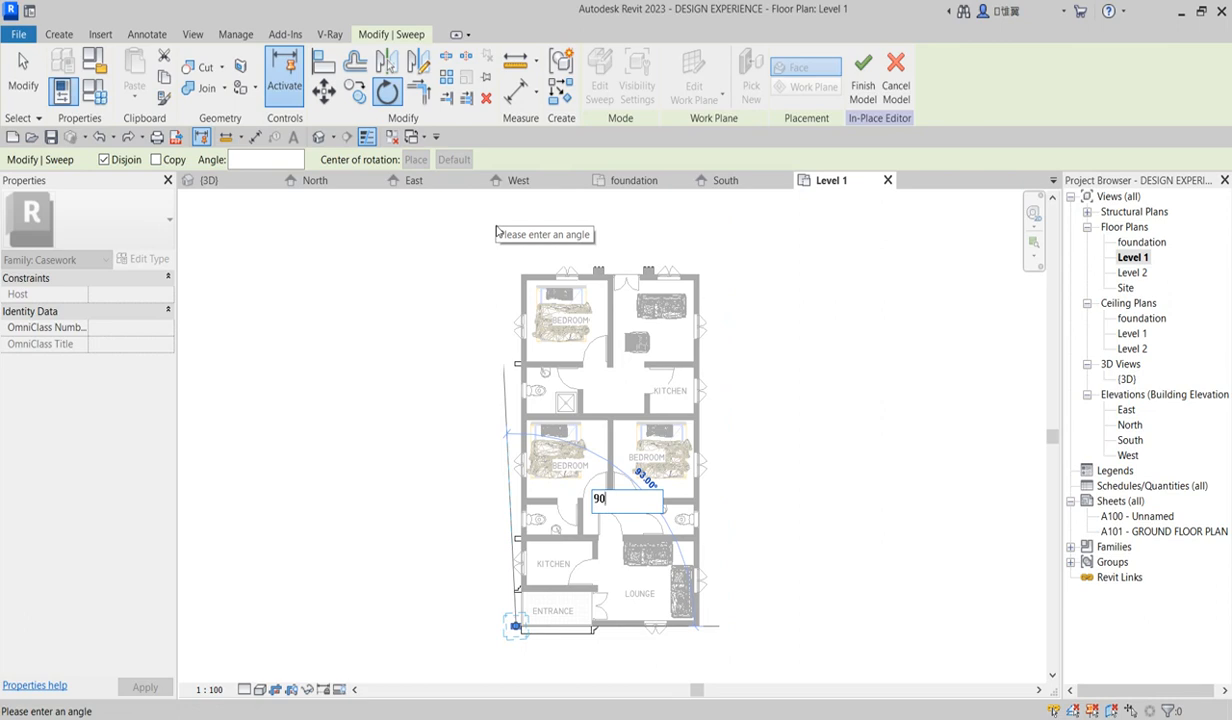
pyautogui.press('Escape')
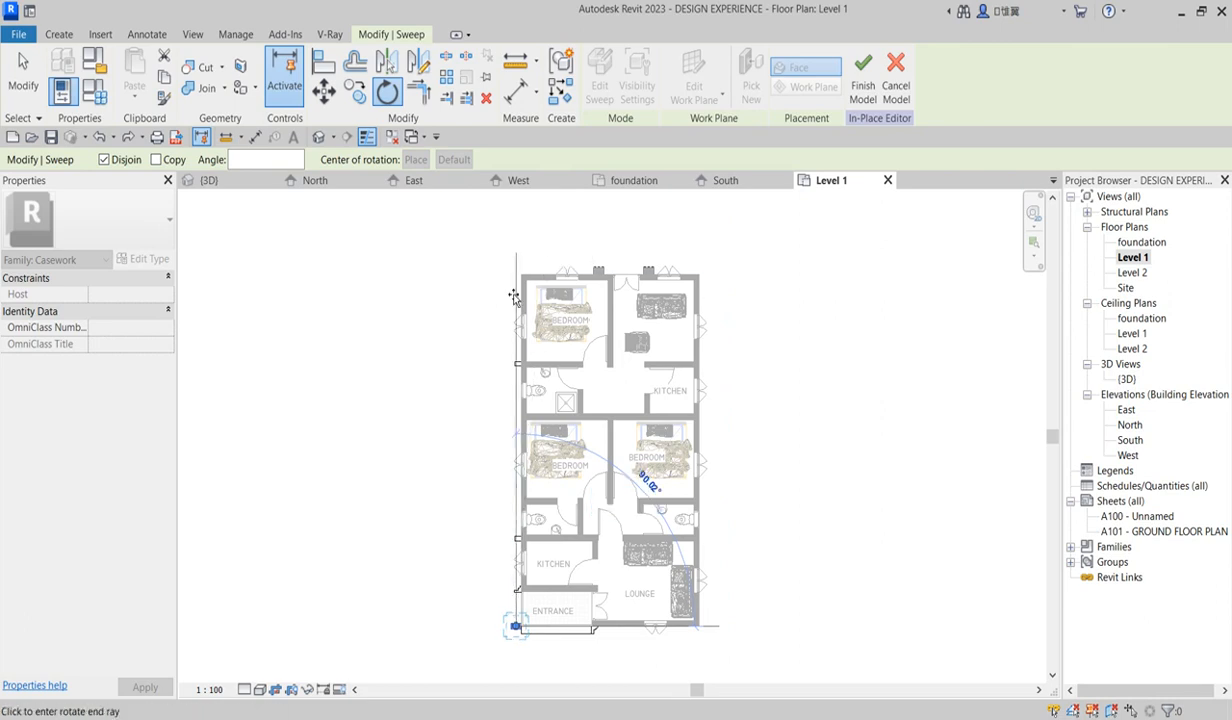
pyautogui.write('90')
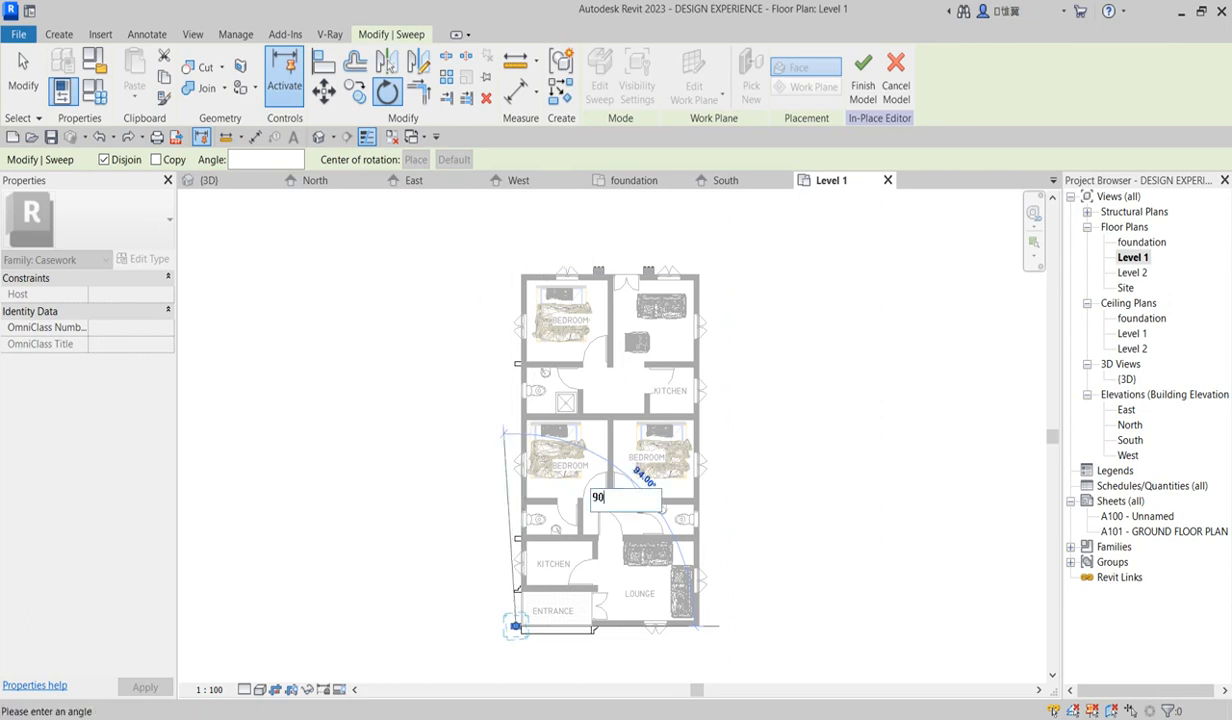
pyautogui.press('Return')
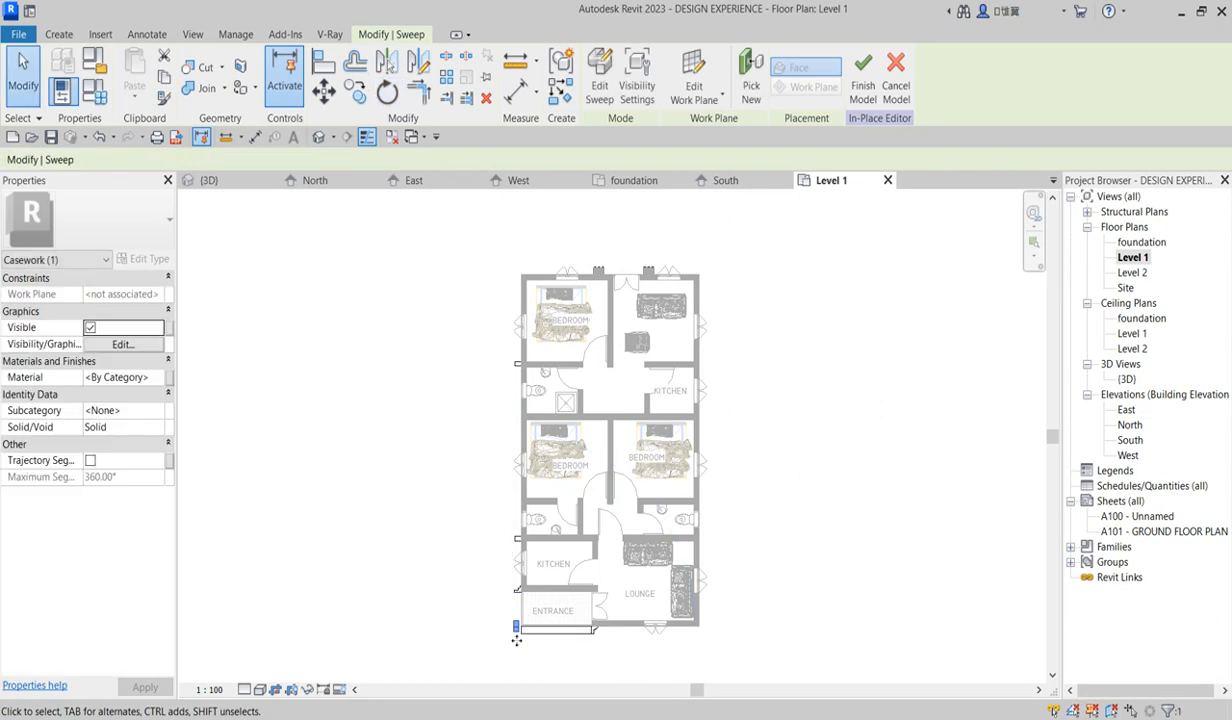
# Move the rotated sweep by its outer corner onto the south wall's outer face, between the entrance porch and the lounge window
pyautogui.scroll(3, 517, 625)
pyautogui.scroll(3, 481, 509)
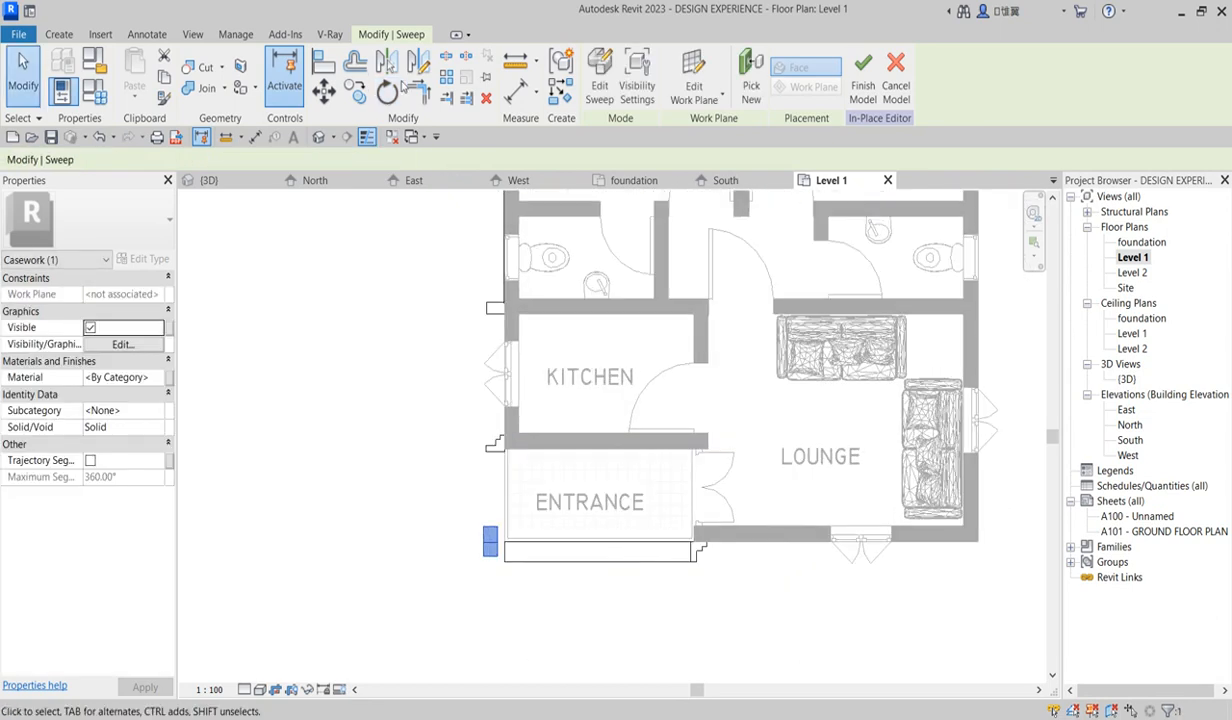
pyautogui.click(324, 91)
pyautogui.click(484, 525)
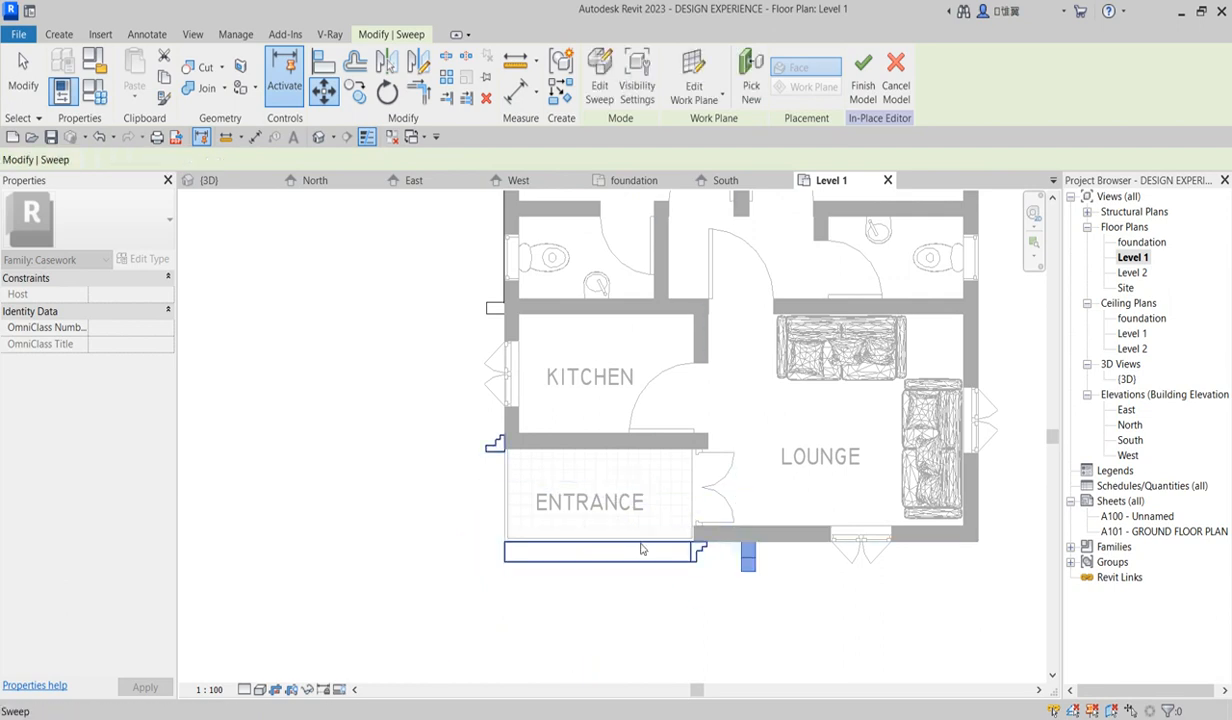
pyautogui.click(742, 540)
# Copy the sweep about 400 mm along the south wall toward the lounge window
pyautogui.scroll(1, 763, 582)
pyautogui.click(356, 91)
pyautogui.click(752, 531)
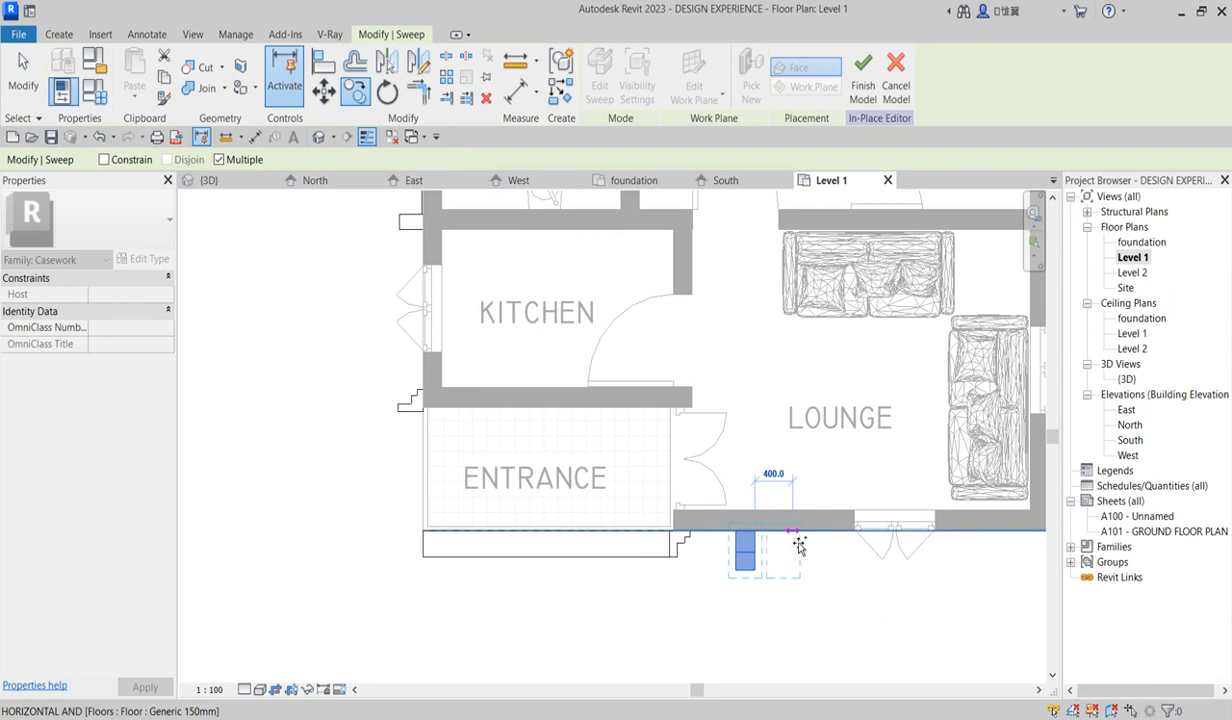
pyautogui.click(795, 543)
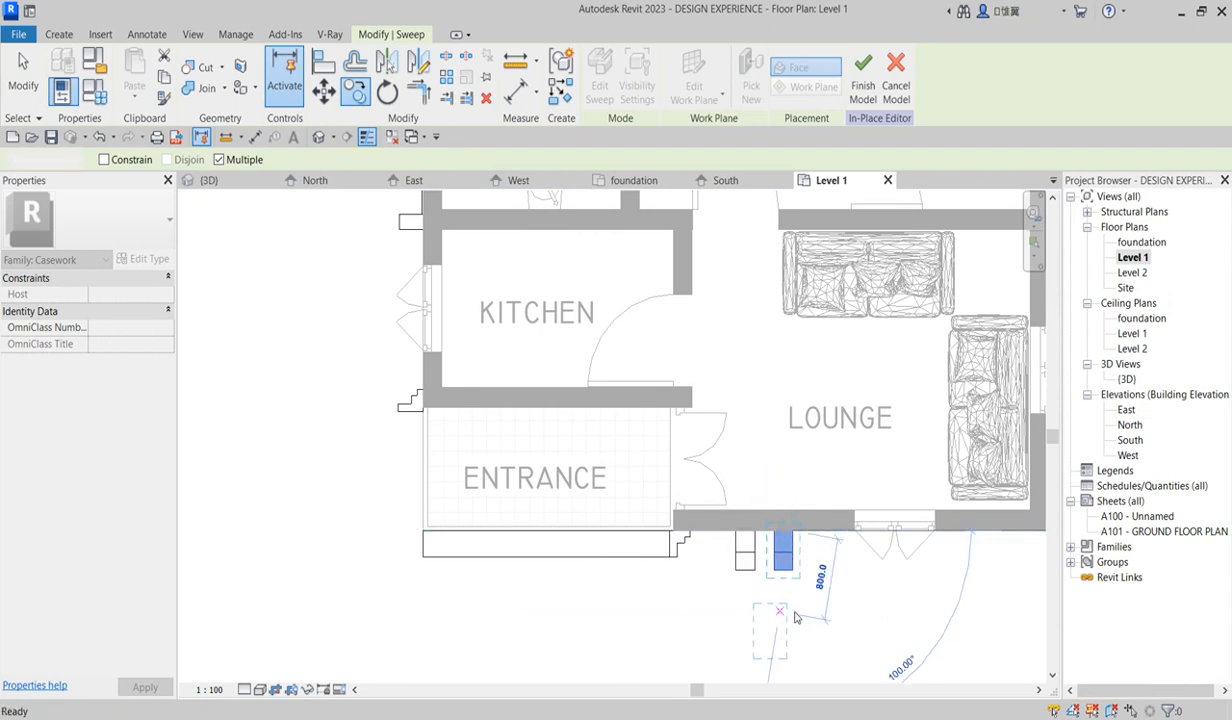
pyautogui.press('Escape')
# Inspect both sweeps beside the porch in the 3D view and delete the copy nearer the window
pyautogui.doubleClick(1127, 380)
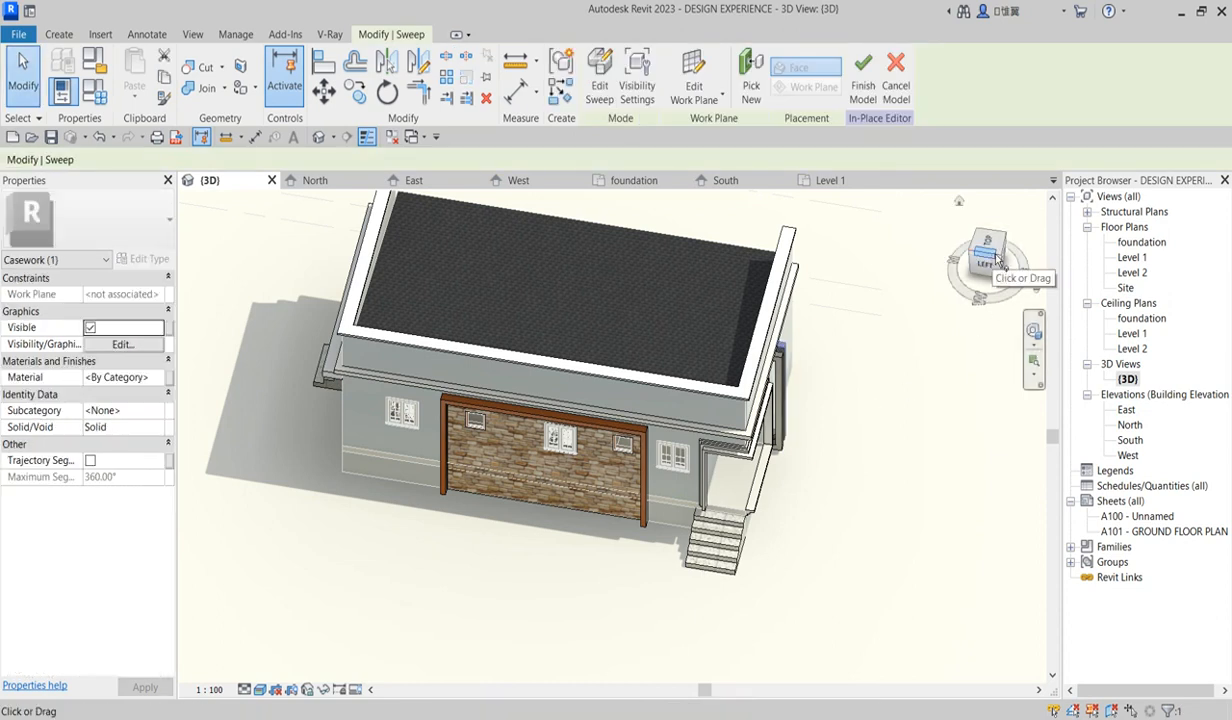
pyautogui.click(1007, 268)
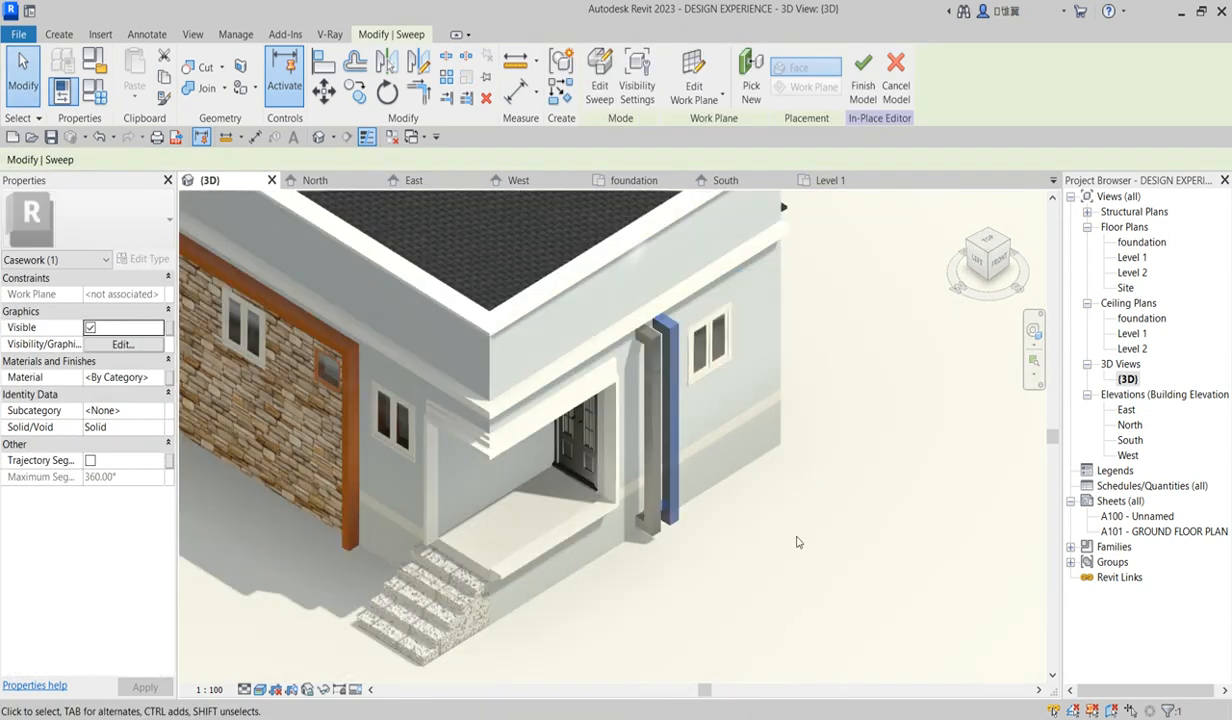
pyautogui.click(797, 542)
pyautogui.scroll(5, 645, 481)
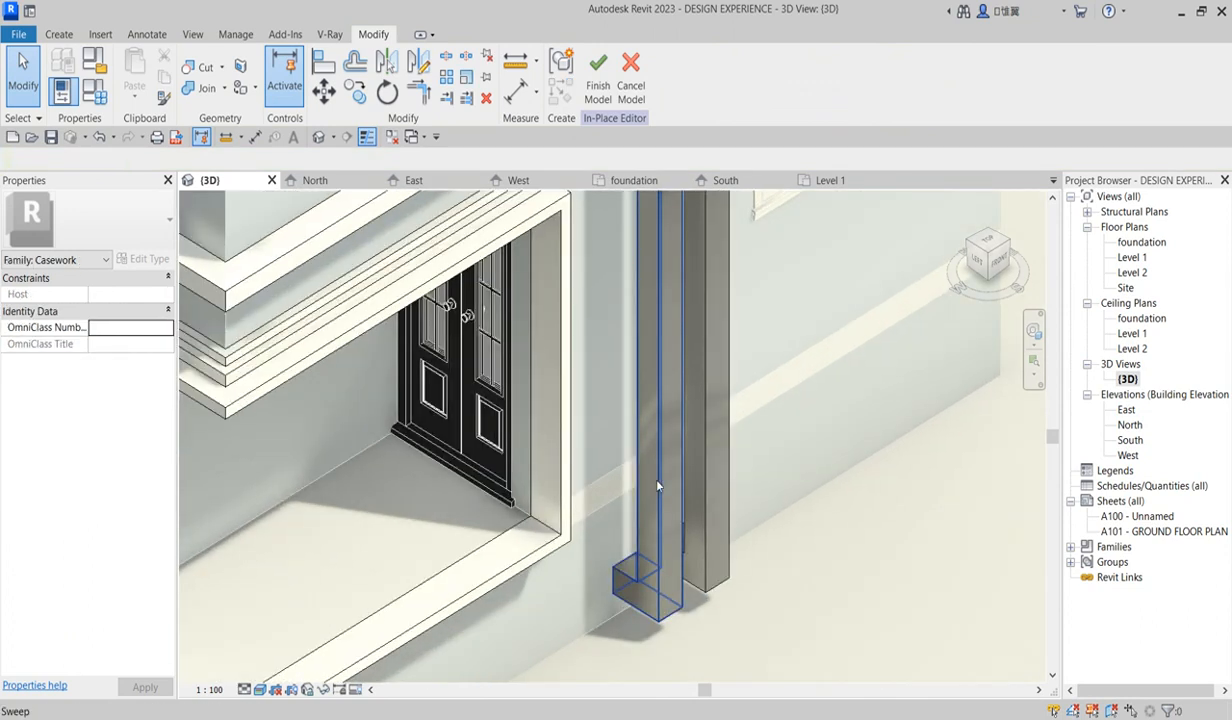
pyautogui.click(707, 468)
pyautogui.press('Delete')
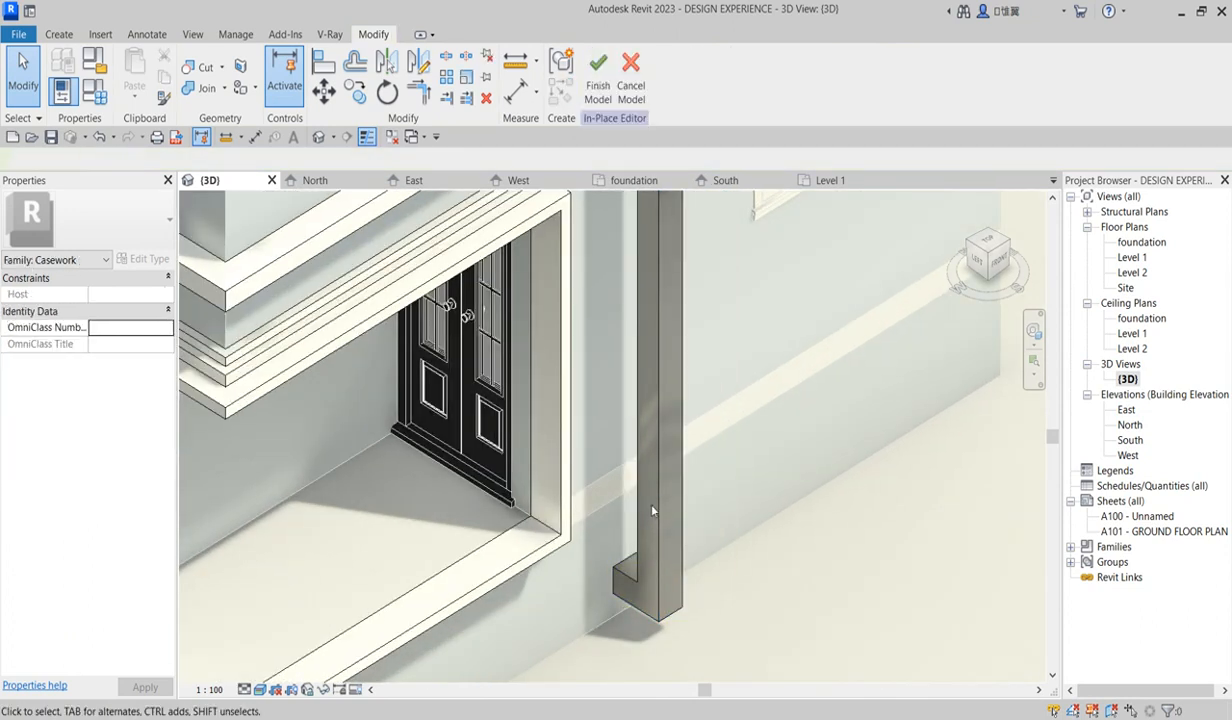
# Shrink the remaining sweep's profile by offsetting its sides 50 mm inward without copying, and finish the profile and the sweep
pyautogui.click(652, 511)
pyautogui.scroll(-5, 650, 475)
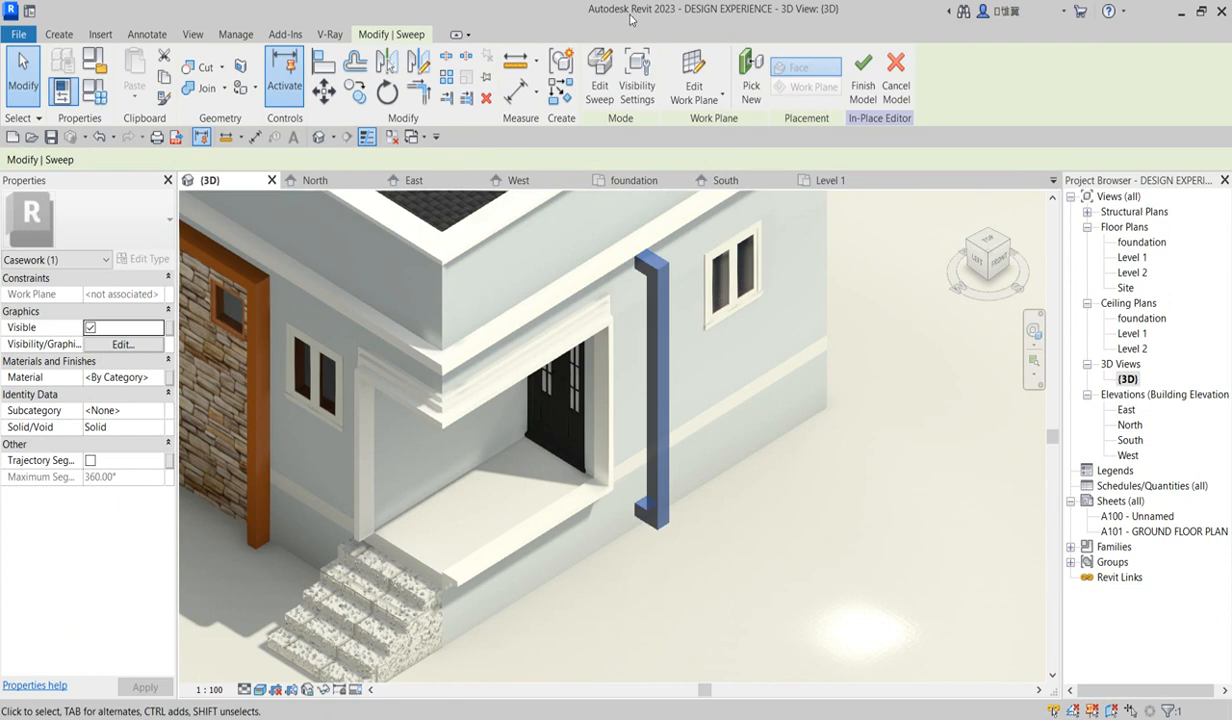
pyautogui.click(600, 75)
pyautogui.scroll(2, 646, 266)
pyautogui.scroll(3, 648, 270)
pyautogui.click(640, 265)
pyautogui.click(862, 97)
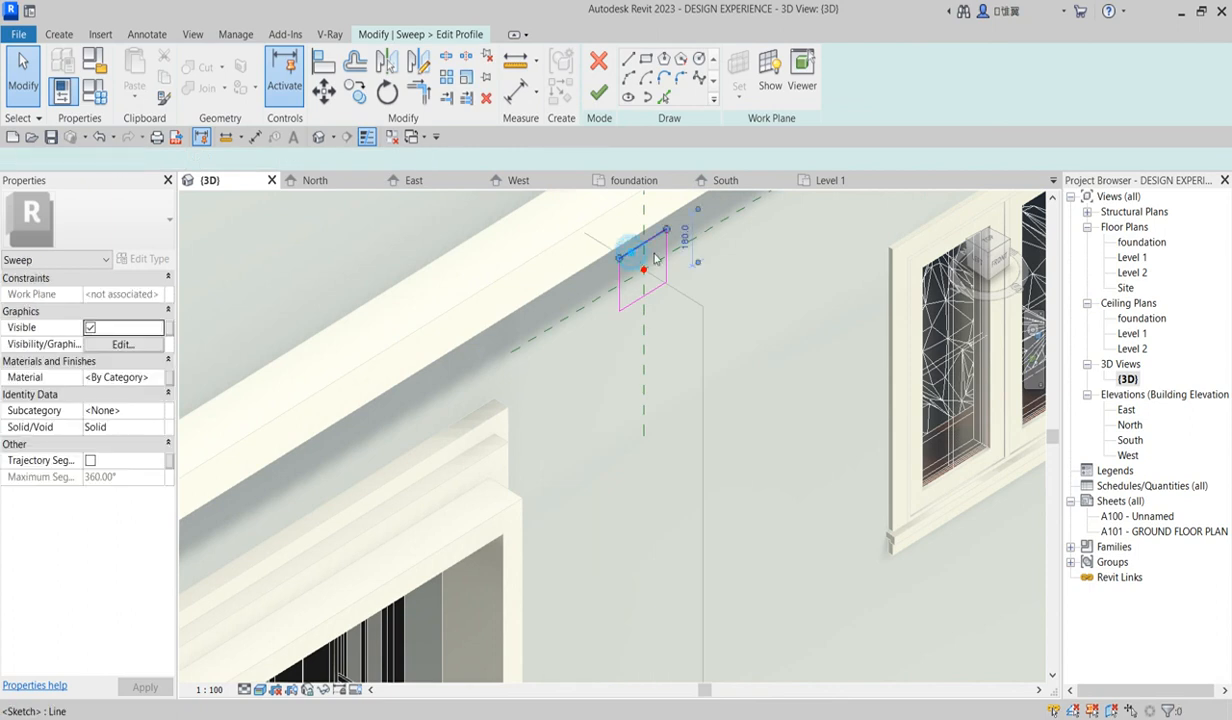
pyautogui.click(653, 258)
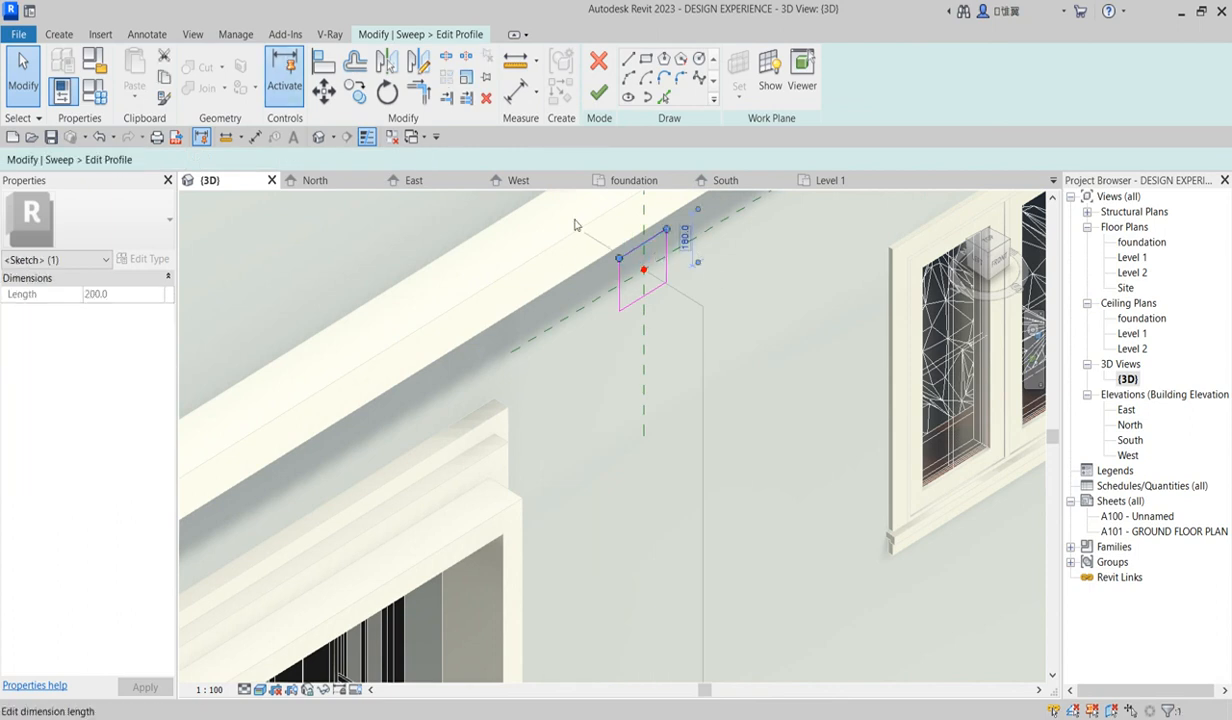
pyautogui.click(354, 64)
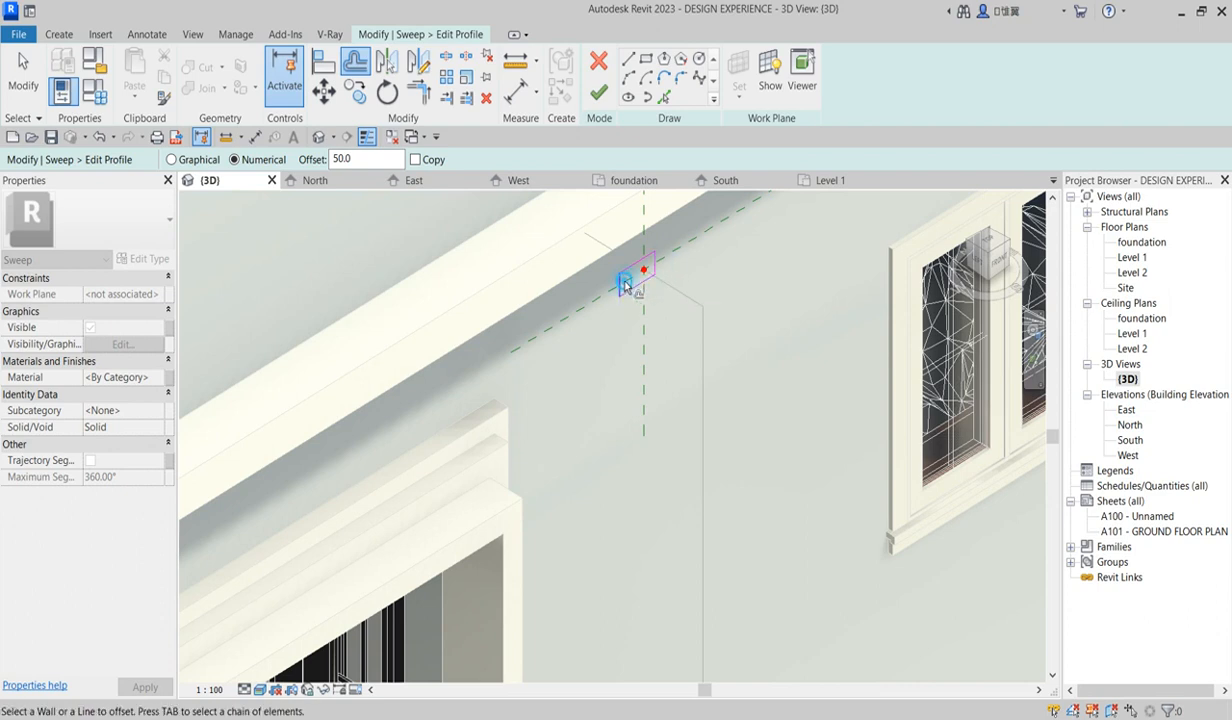
pyautogui.click(598, 96)
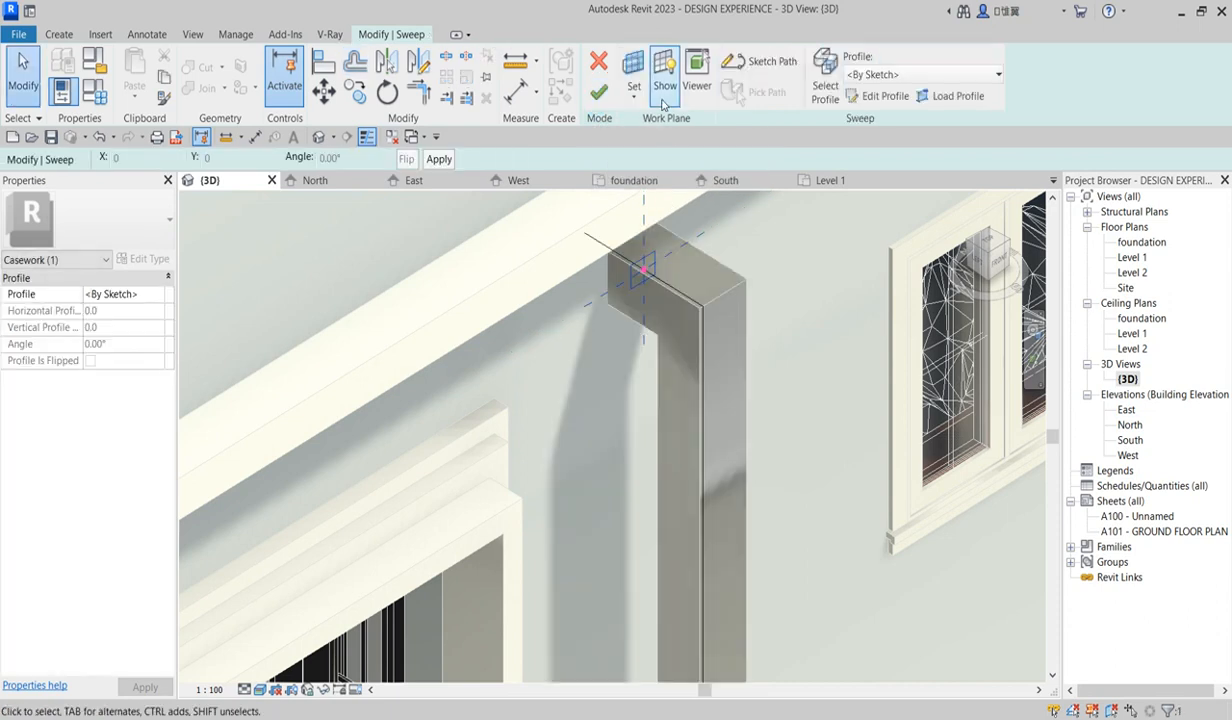
pyautogui.click(598, 92)
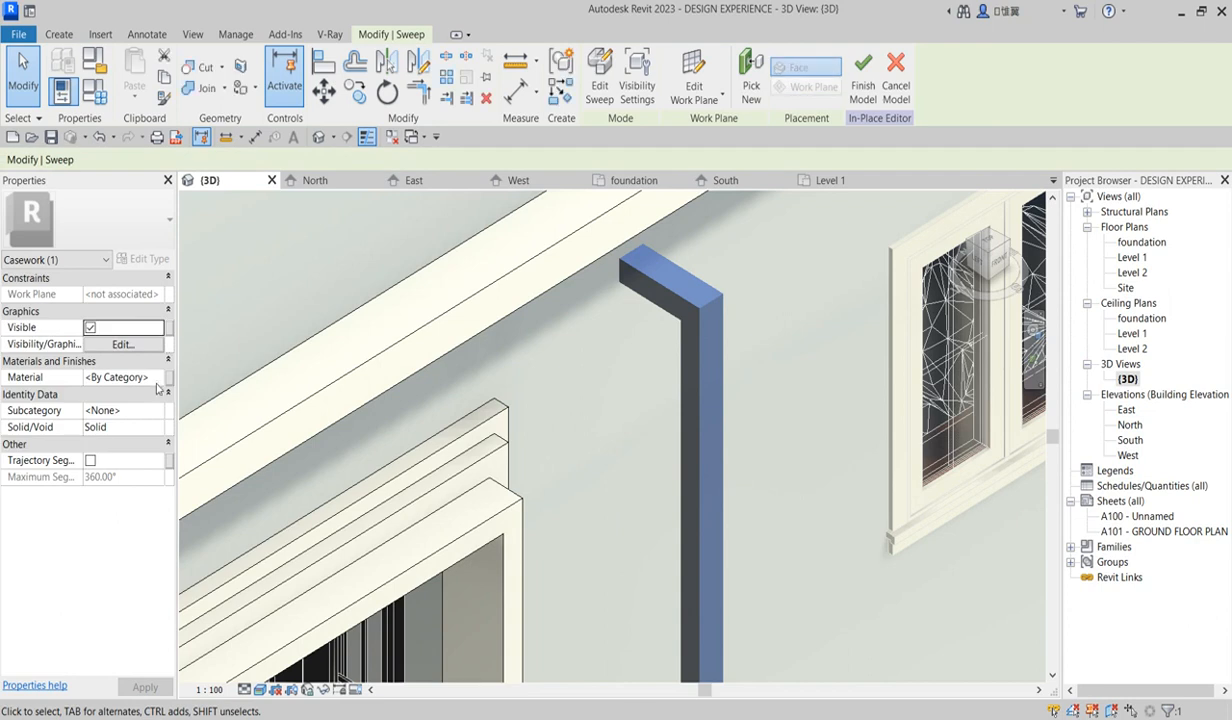
# Assign the mb-e-orange lights material to the bracket-shaped sweep beside the porch
pyautogui.click(157, 379)
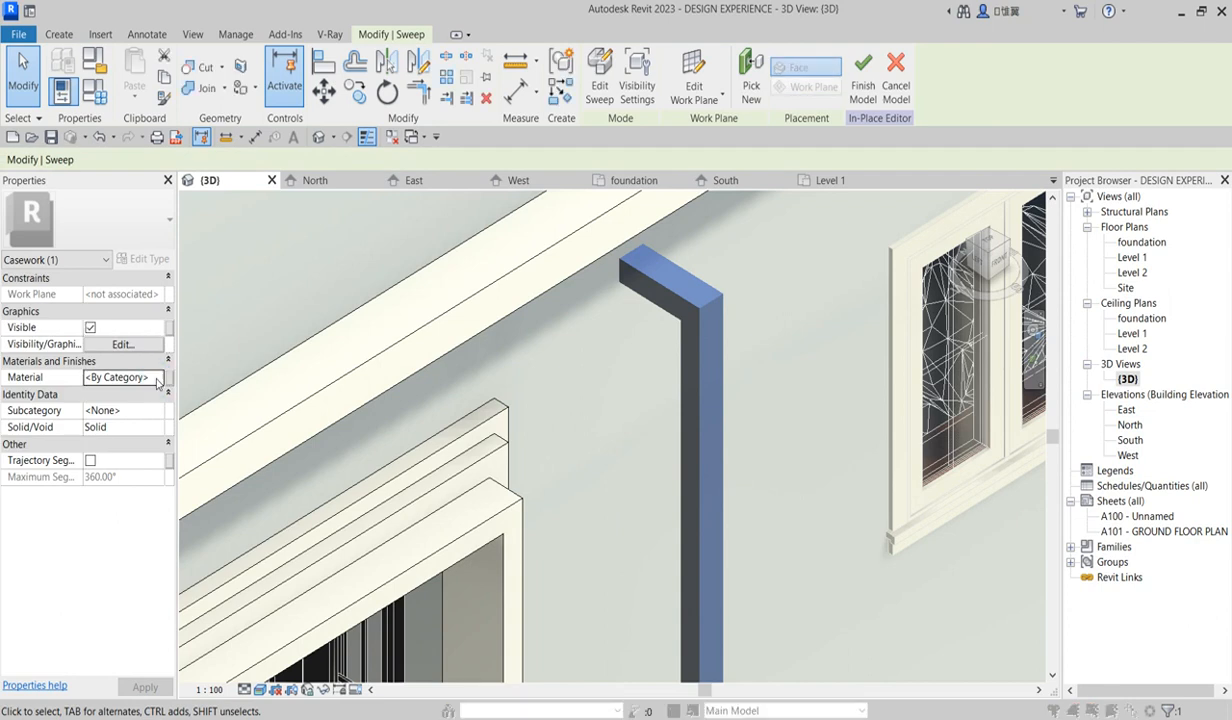
pyautogui.click(157, 383)
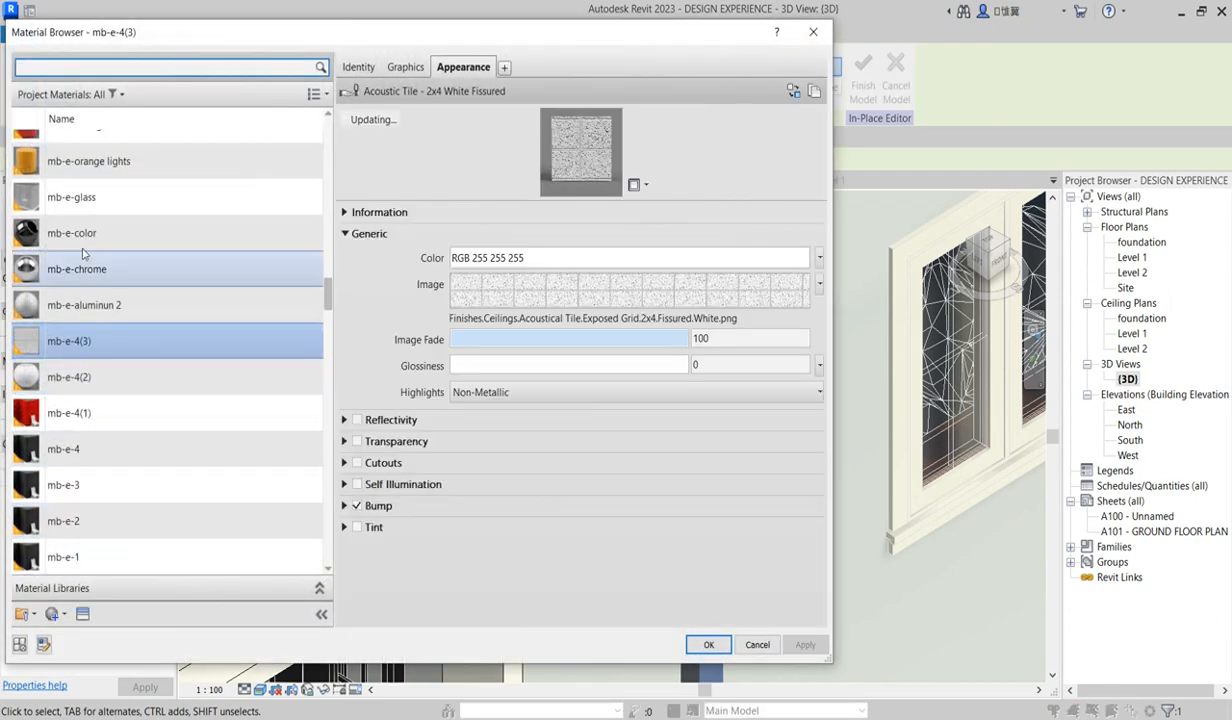
pyautogui.doubleClick(77, 166)
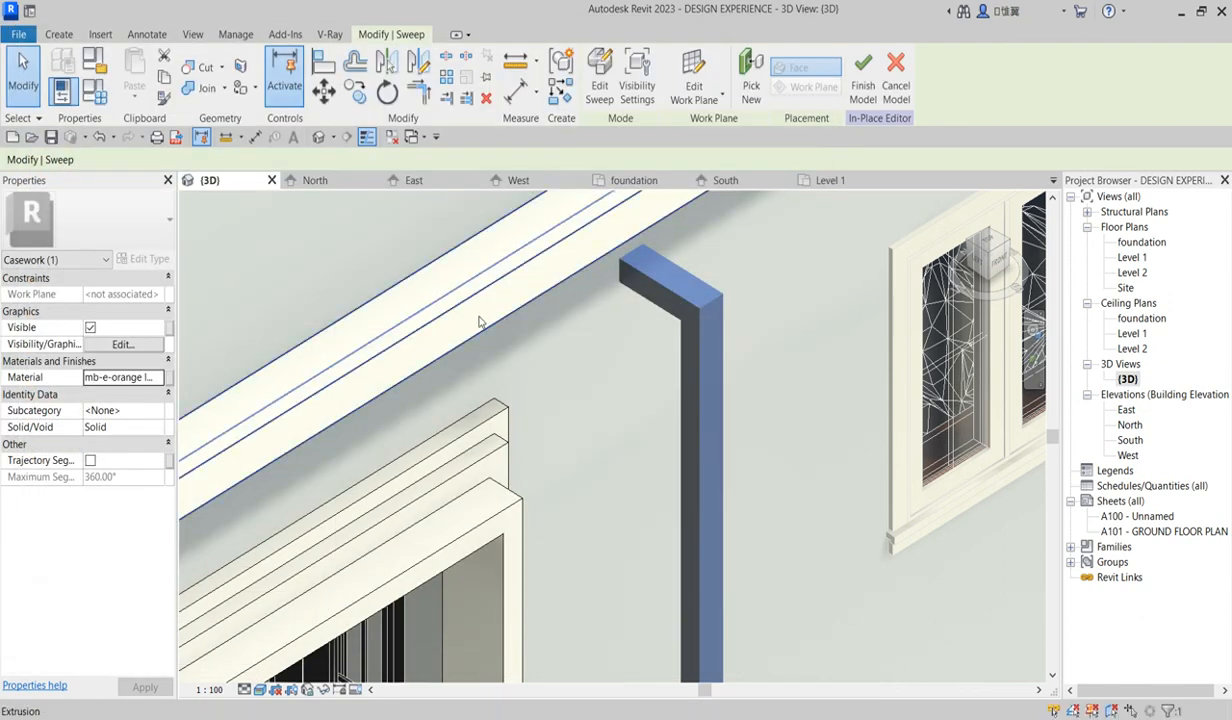
pyautogui.click(565, 369)
pyautogui.scroll(-1, 566, 370)
pyautogui.scroll(-3, 565, 369)
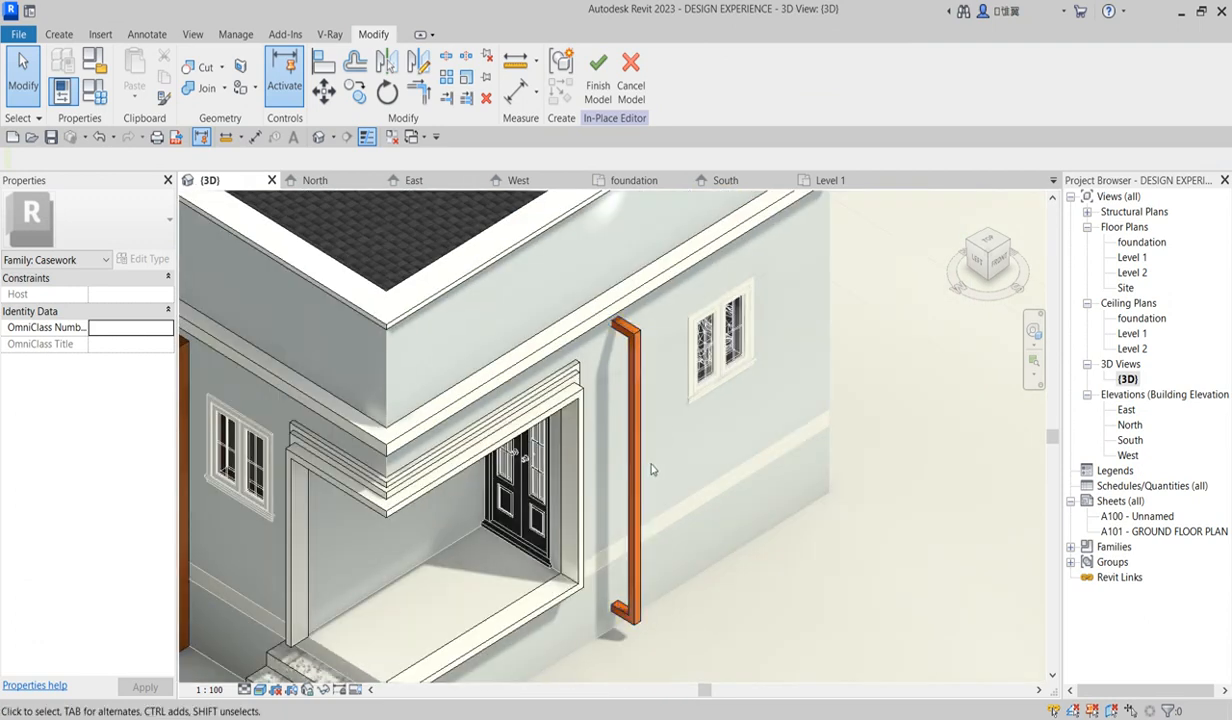
# Copy the orange sweep a short distance along the south wall toward the lounge window, working in the South elevation
pyautogui.click(643, 480)
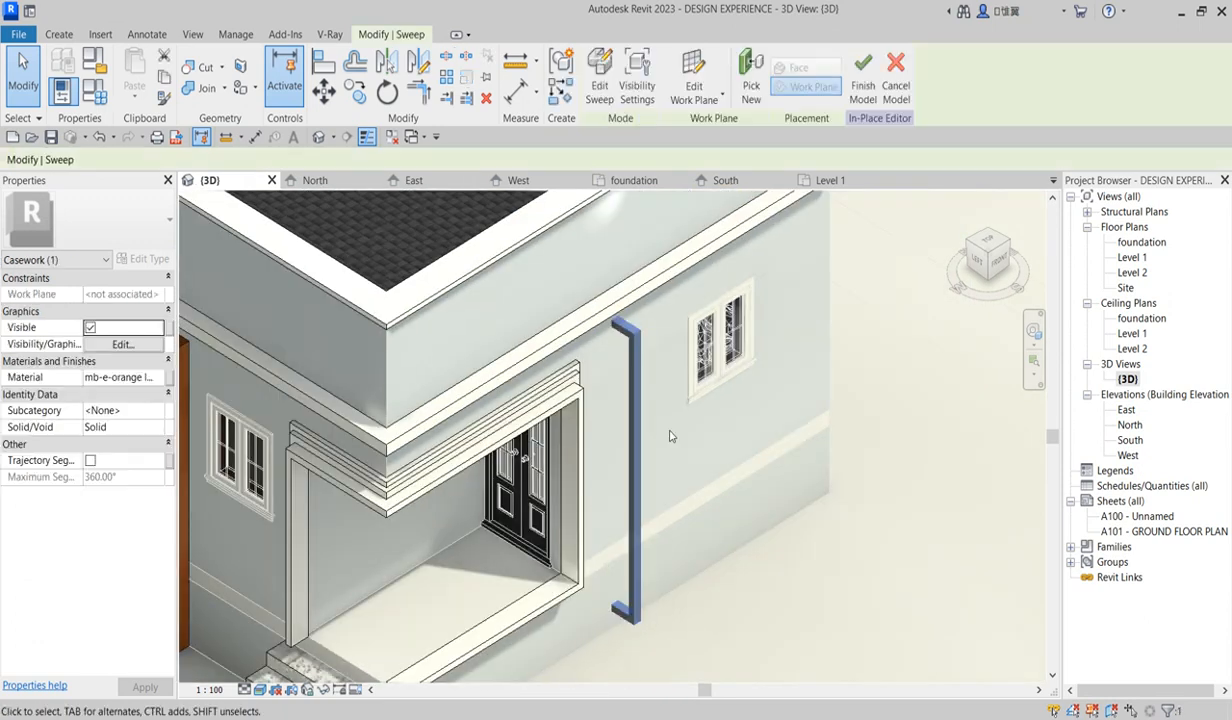
pyautogui.scroll(-1, 670, 436)
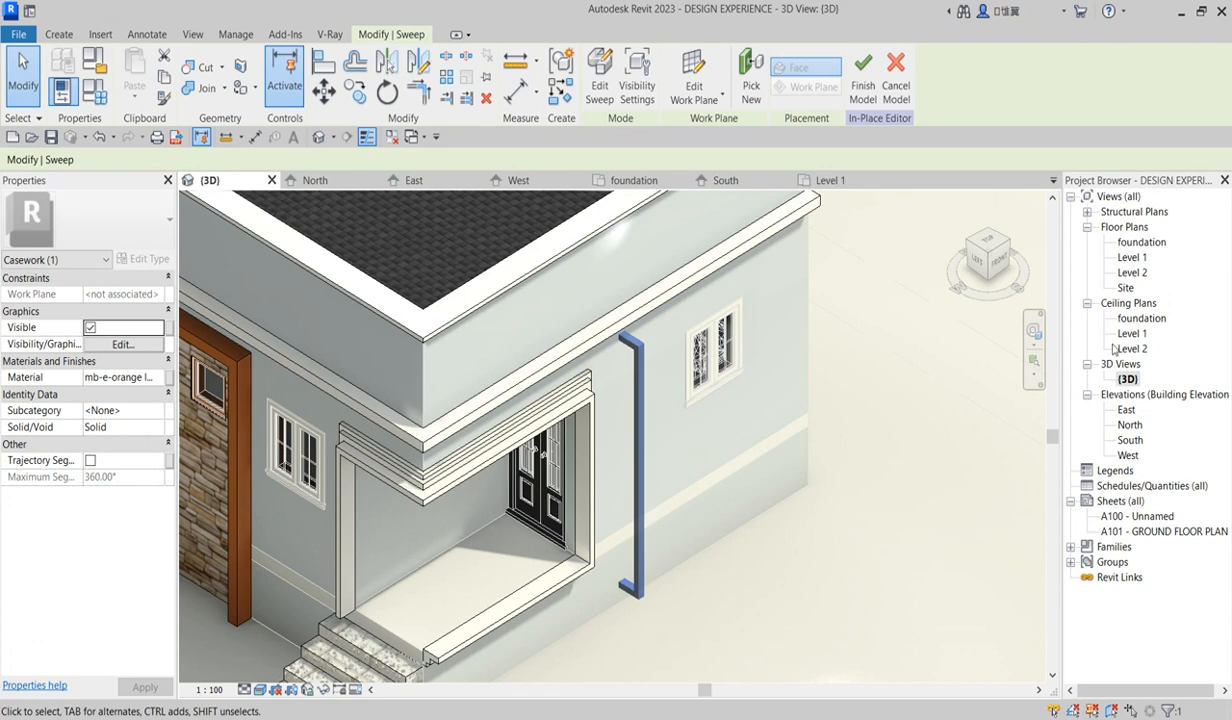
pyautogui.doubleClick(1129, 440)
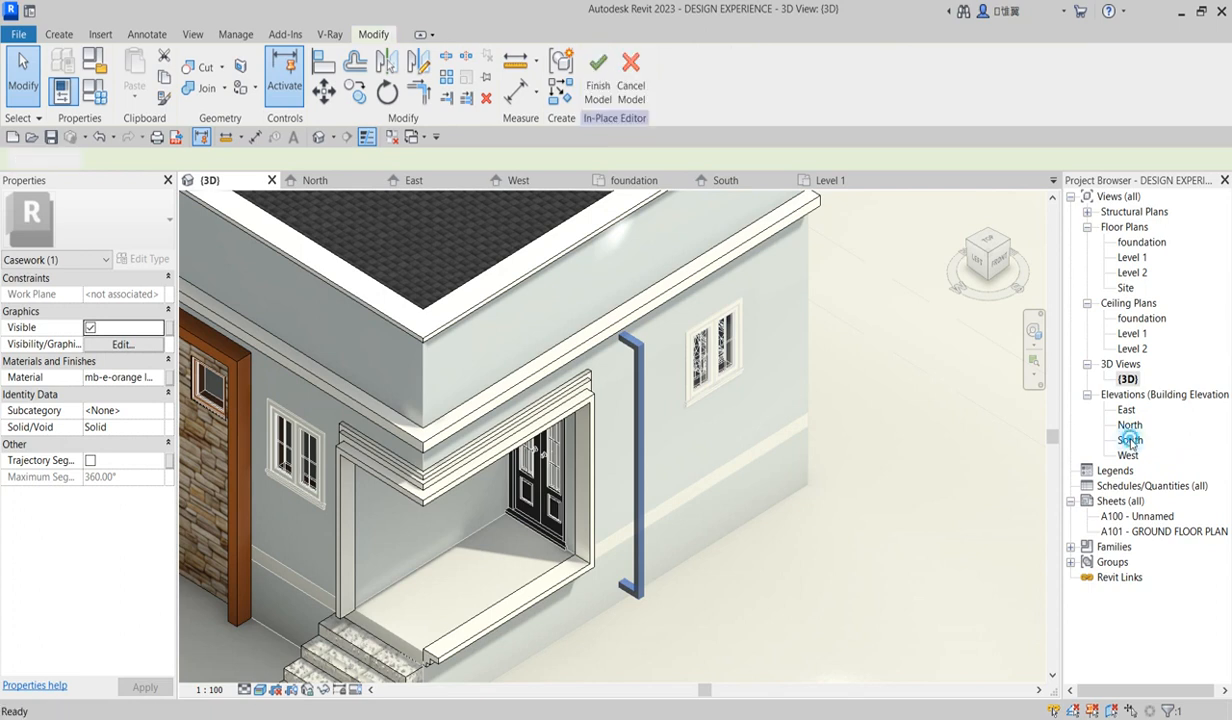
pyautogui.click(355, 91)
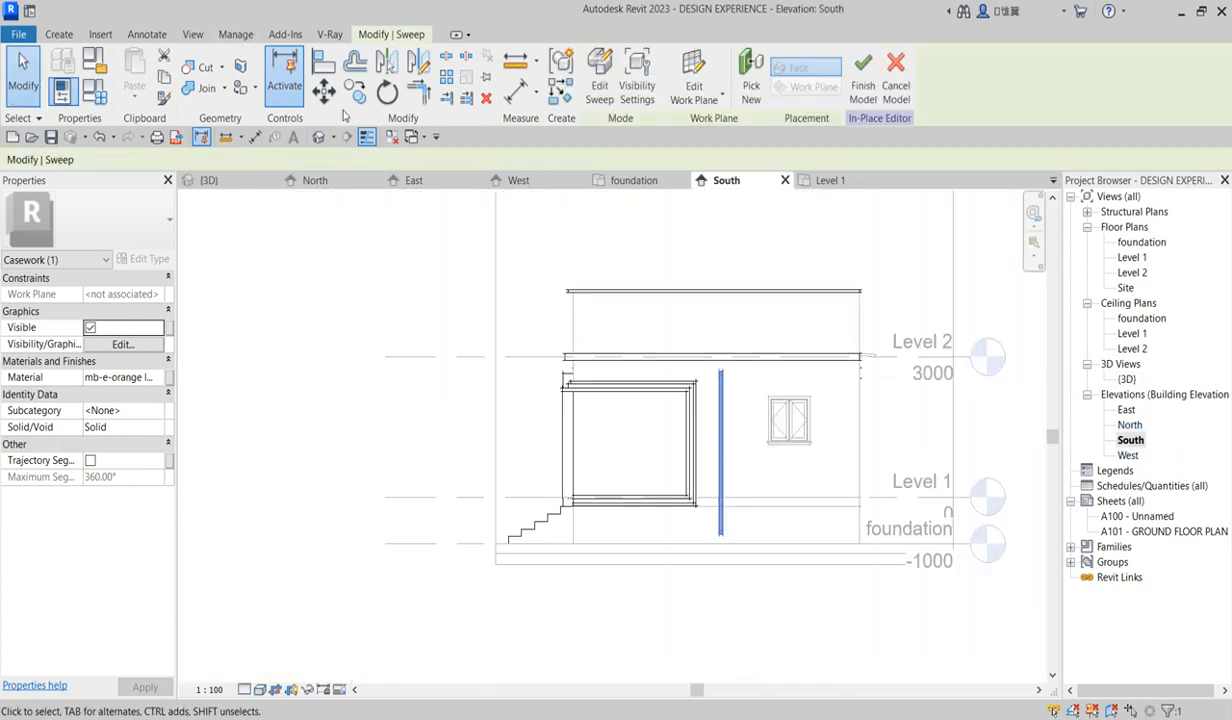
pyautogui.click(716, 369)
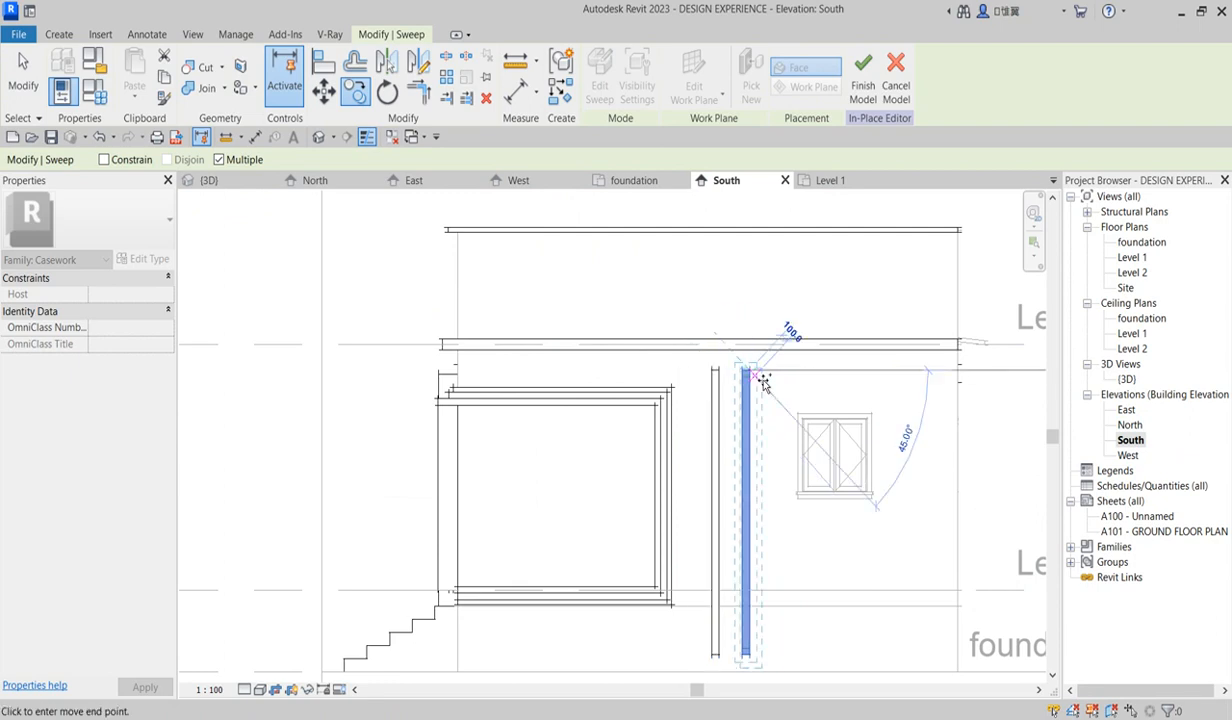
pyautogui.scroll(-3, 763, 383)
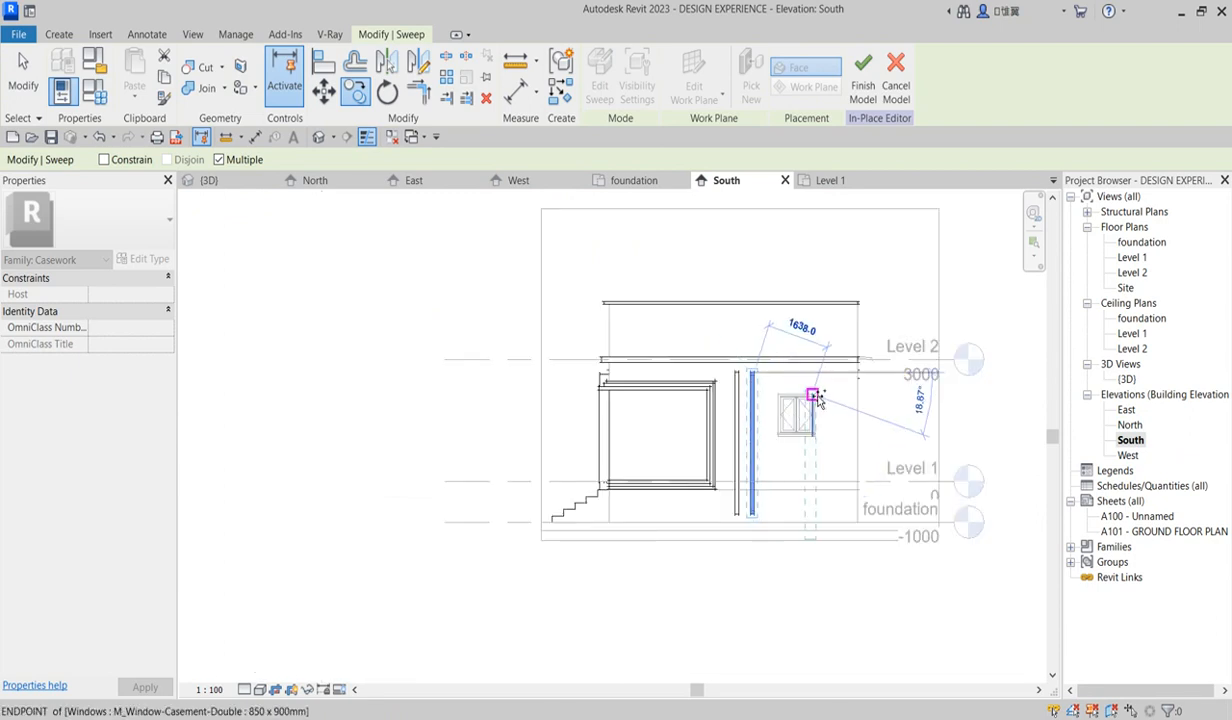
pyautogui.click(808, 460)
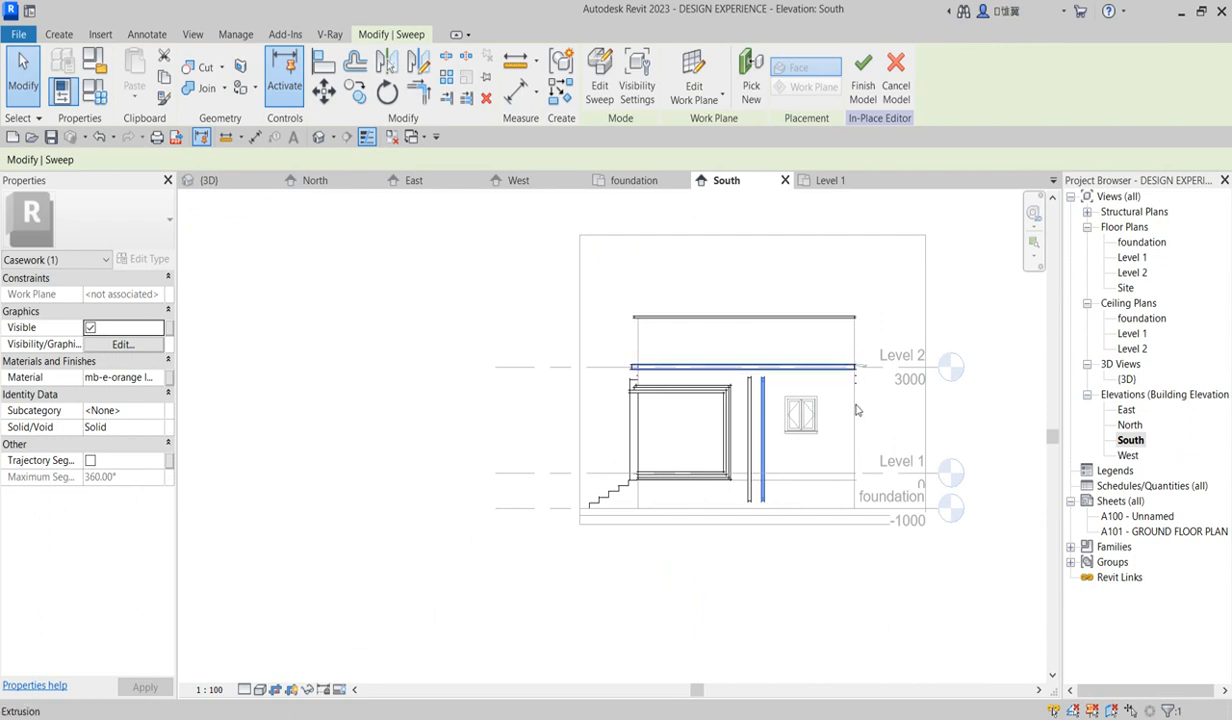
pyautogui.scroll(2, 850, 400)
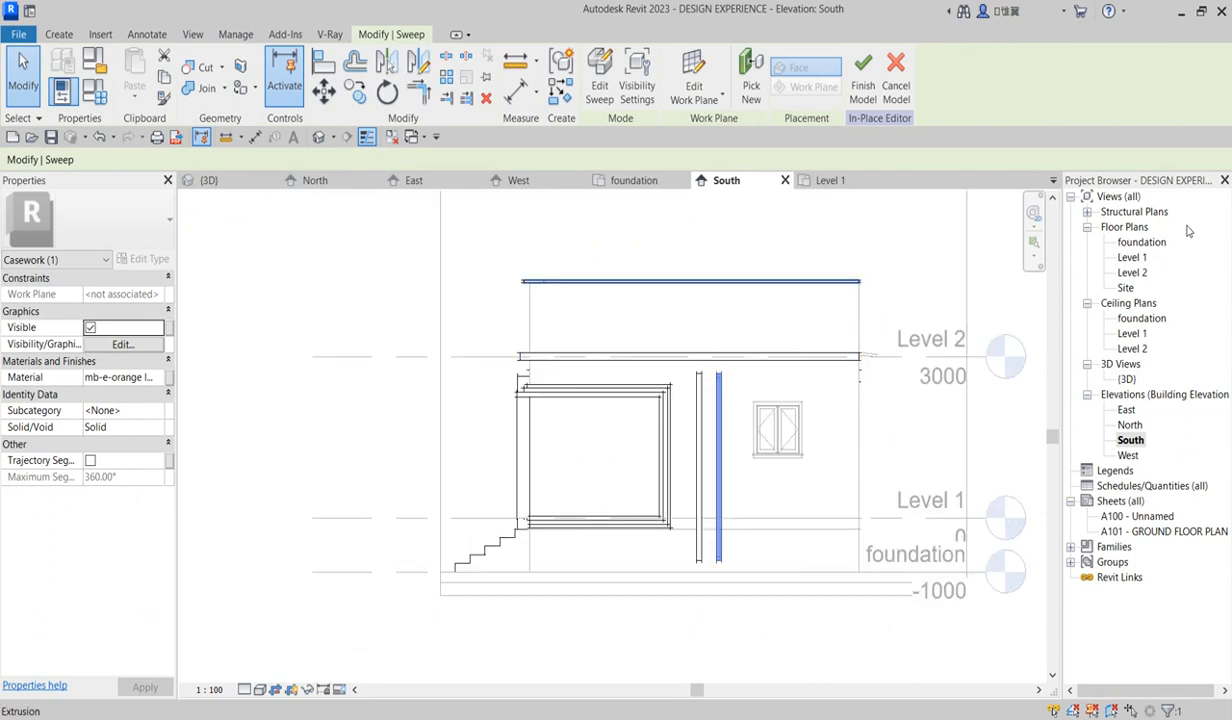
# Start an extrusion in the Level 1 plan and pick the outer faces of the lounge's south and east walls as sketch lines
pyautogui.doubleClick(1139, 262)
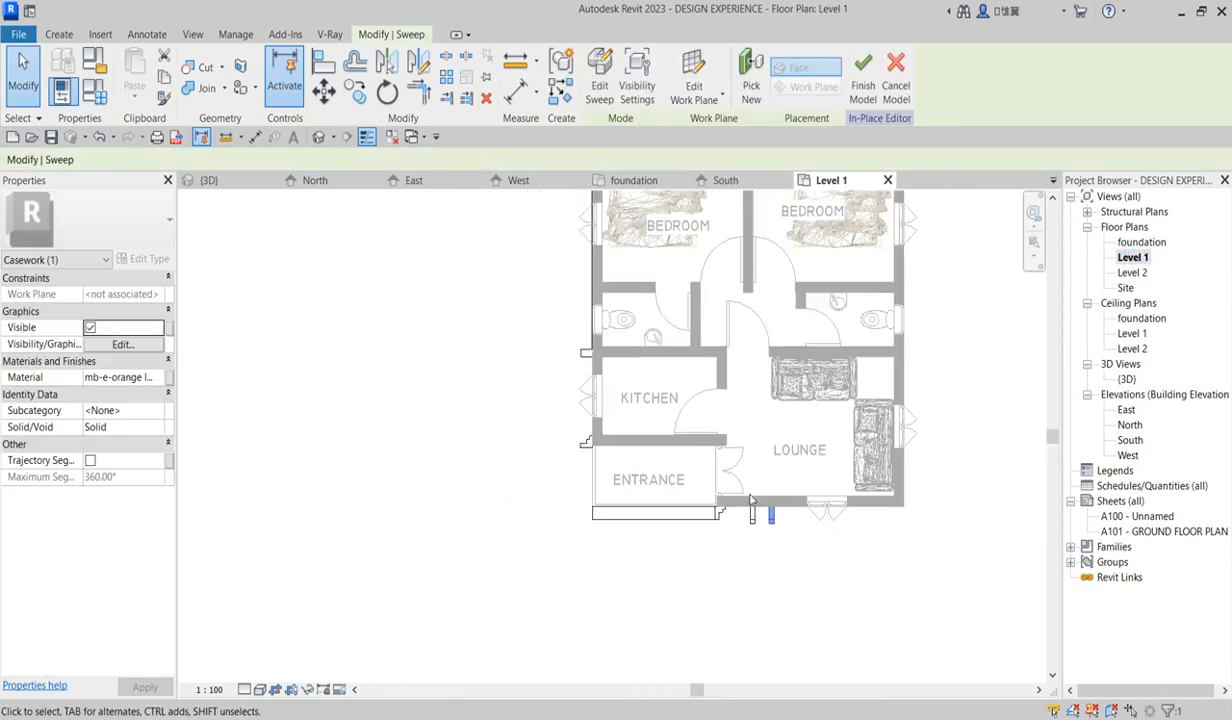
pyautogui.scroll(2, 1003, 508)
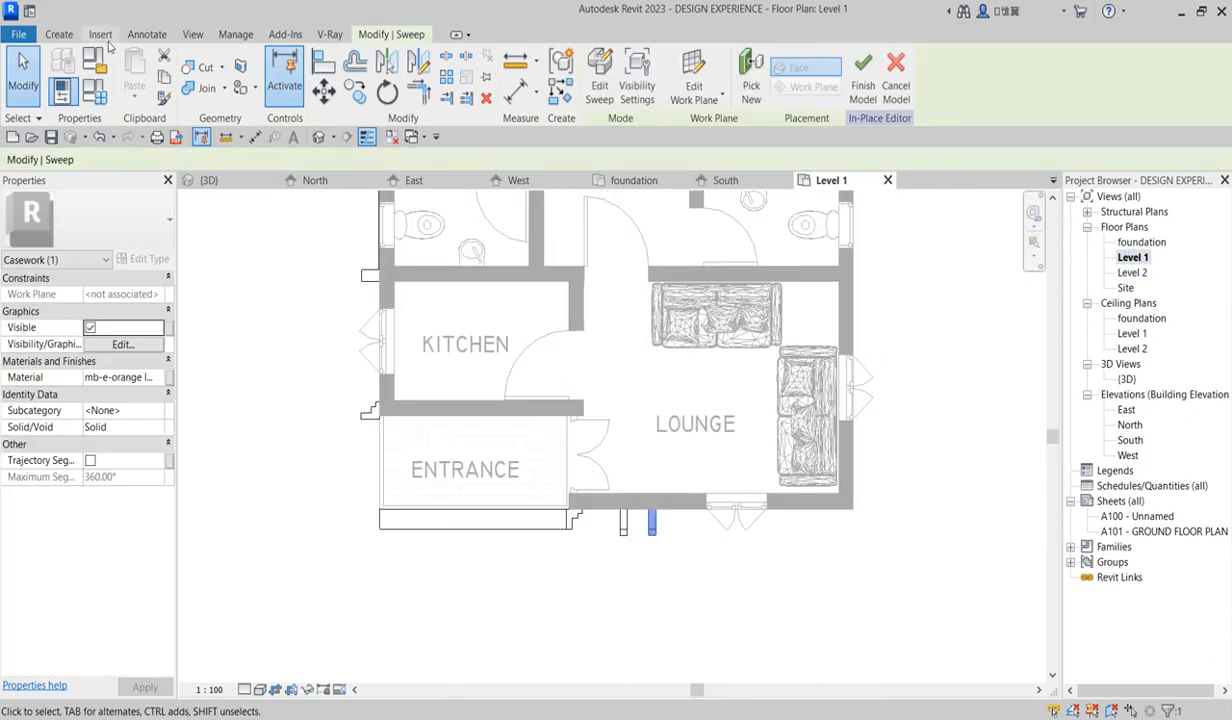
pyautogui.click(59, 34)
pyautogui.click(131, 80)
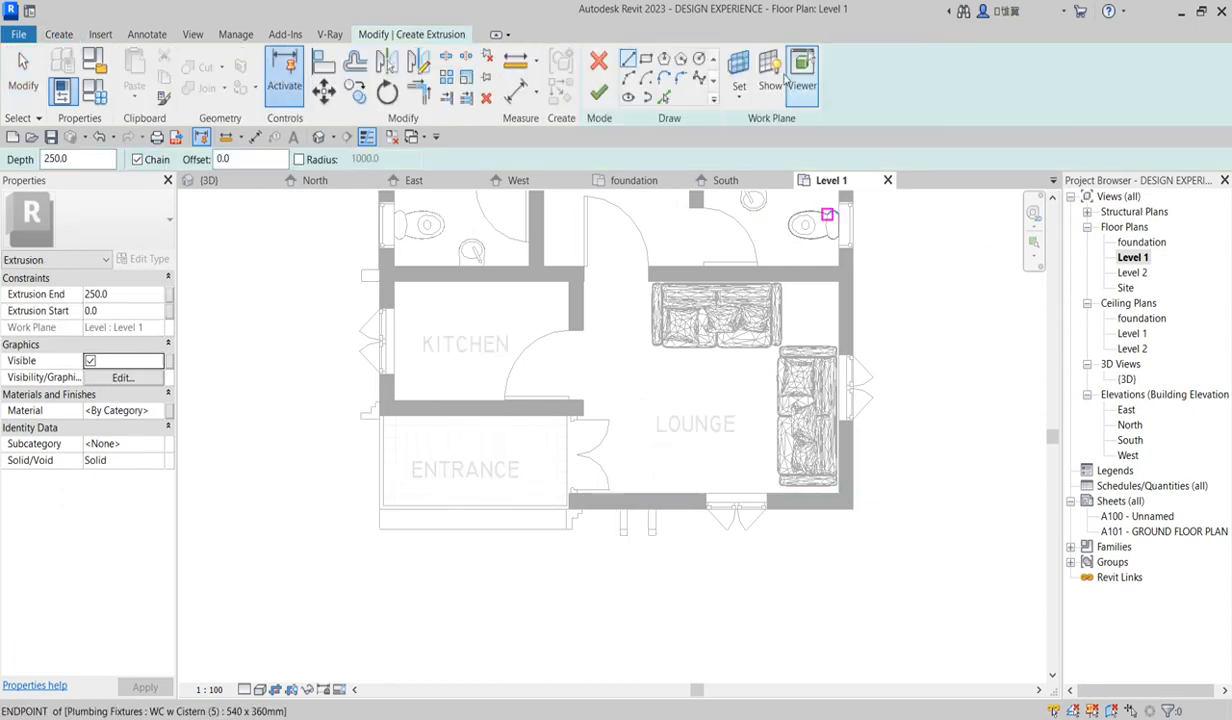
pyautogui.click(645, 60)
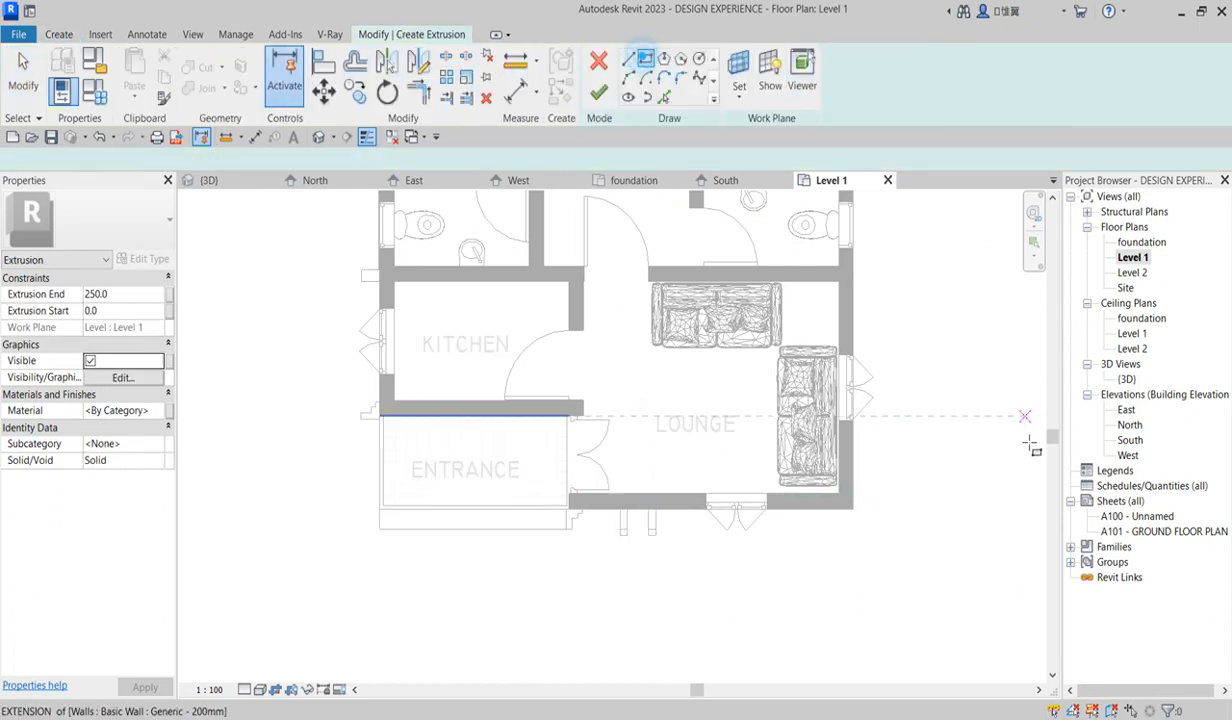
pyautogui.click(662, 97)
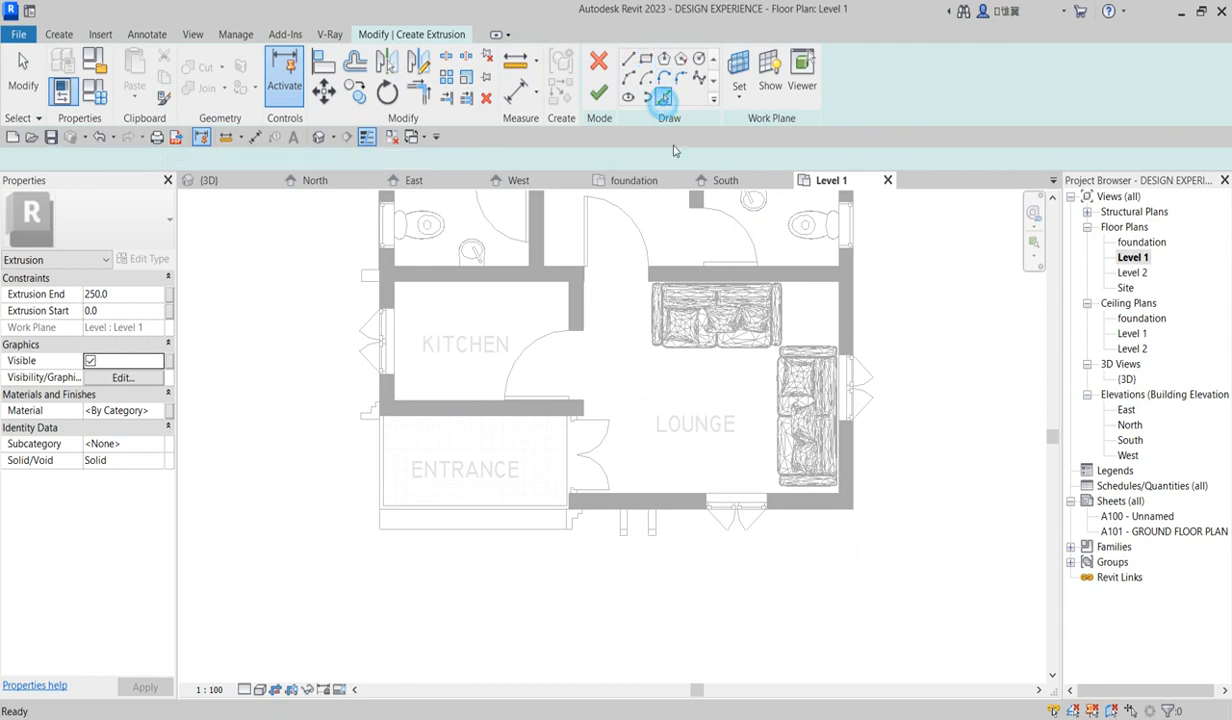
pyautogui.click(857, 487)
pyautogui.click(841, 503)
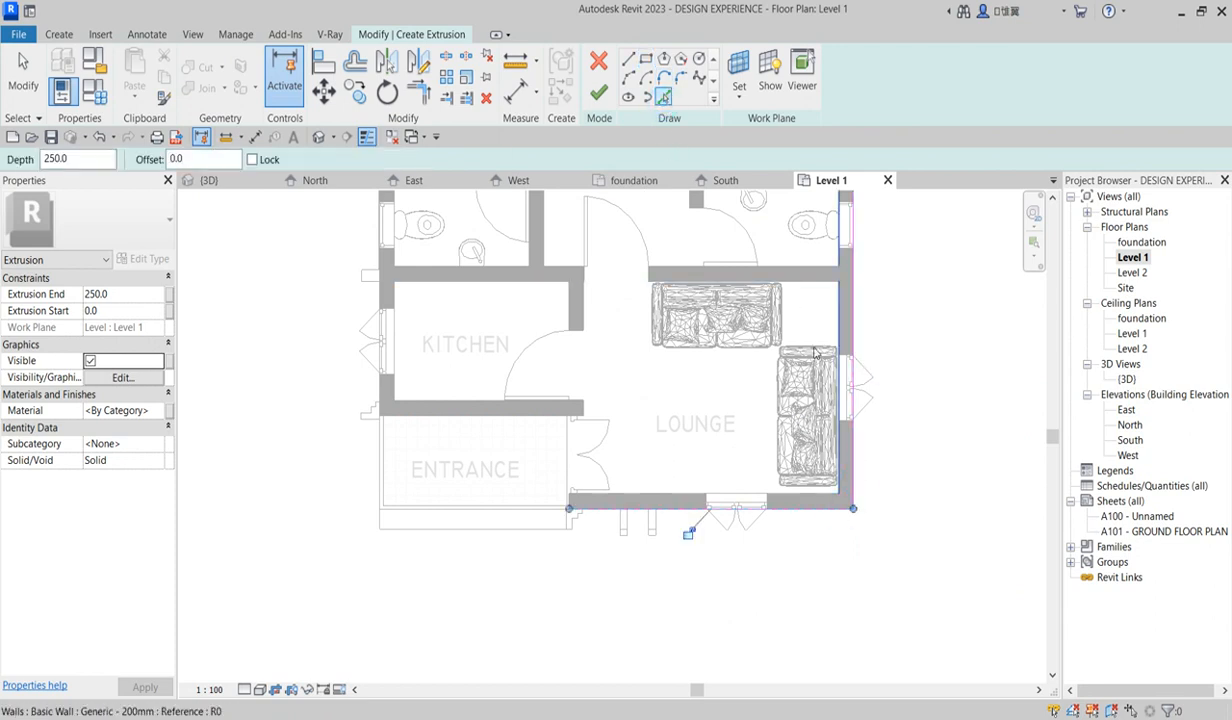
pyautogui.scroll(-3, 841, 462)
# Offset copies of the south and east sketch lines 100 mm outward from the walls
pyautogui.click(355, 62)
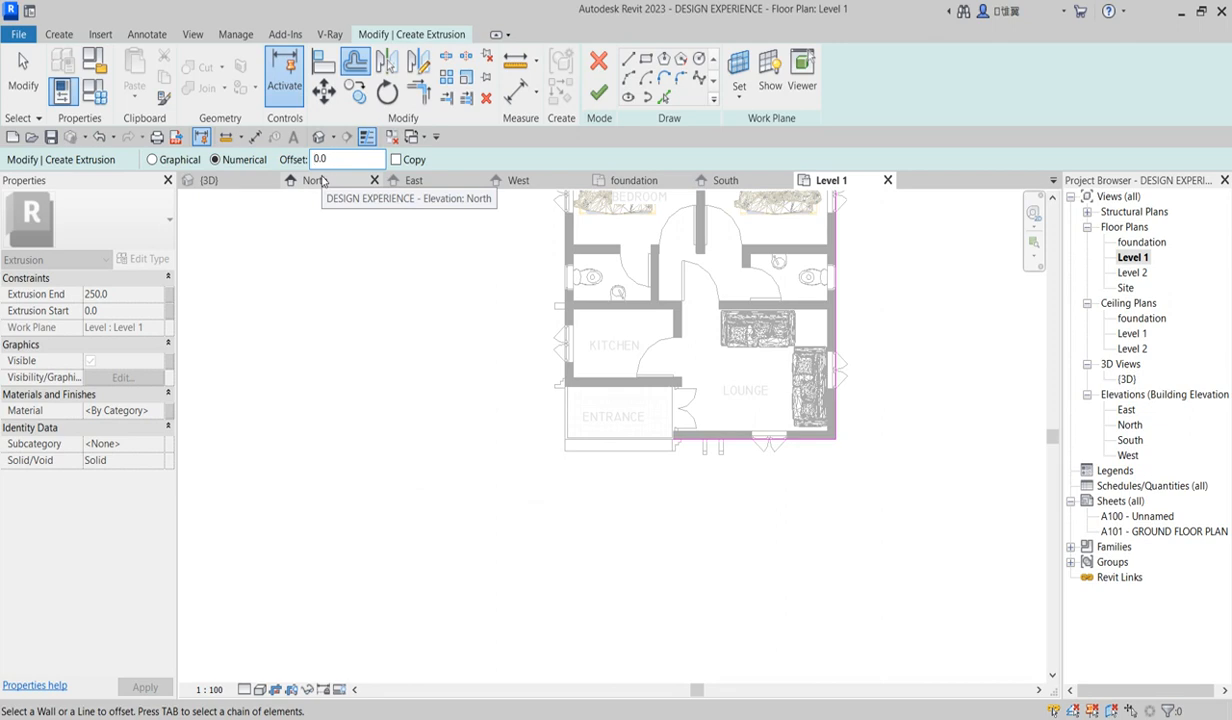
pyautogui.write('0')
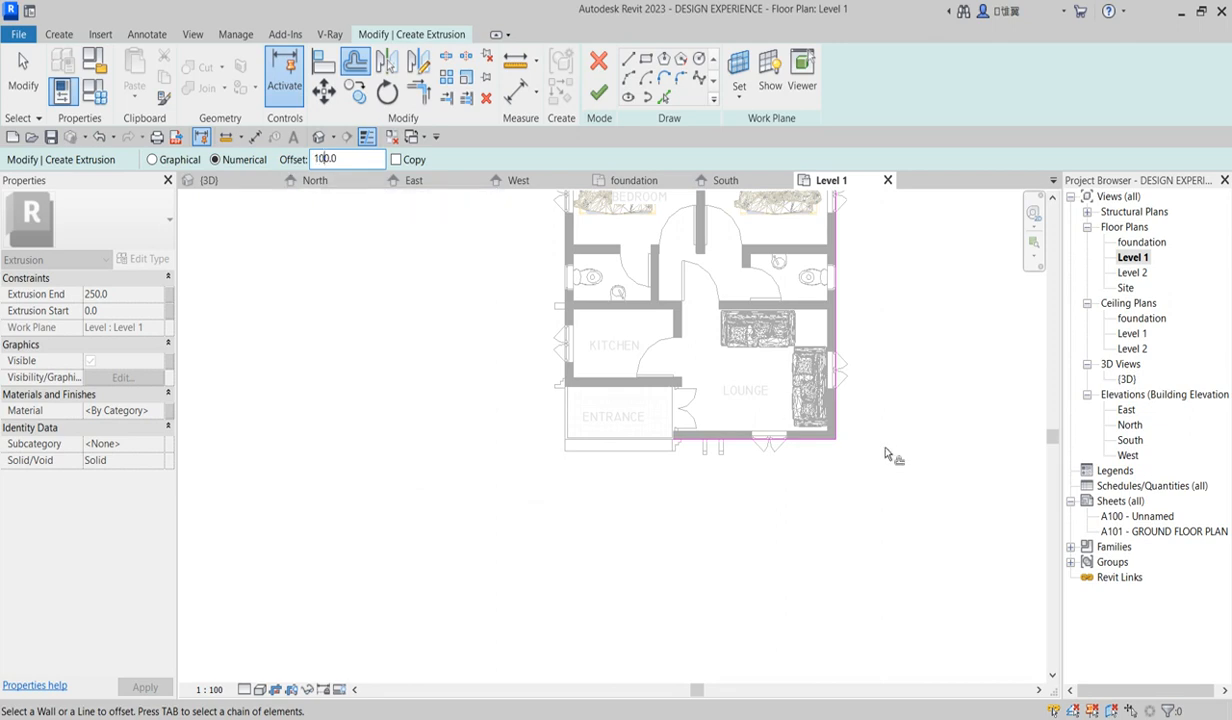
pyautogui.scroll(1, 835, 423)
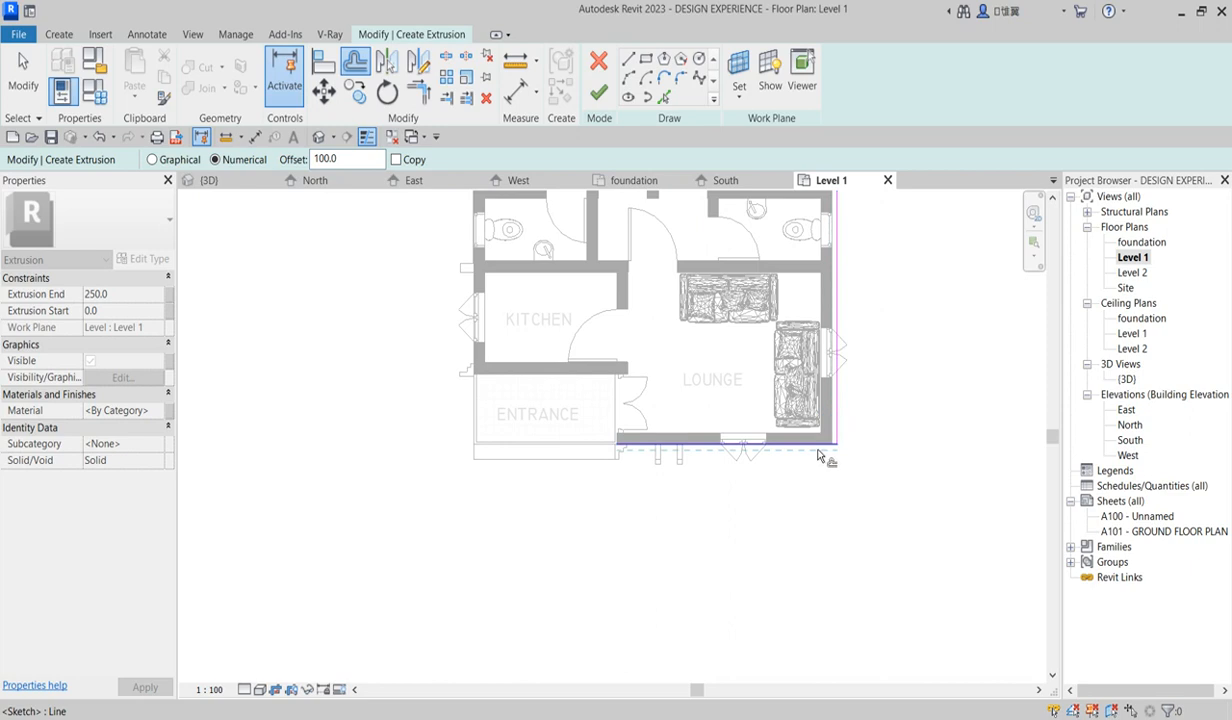
pyautogui.scroll(2, 828, 448)
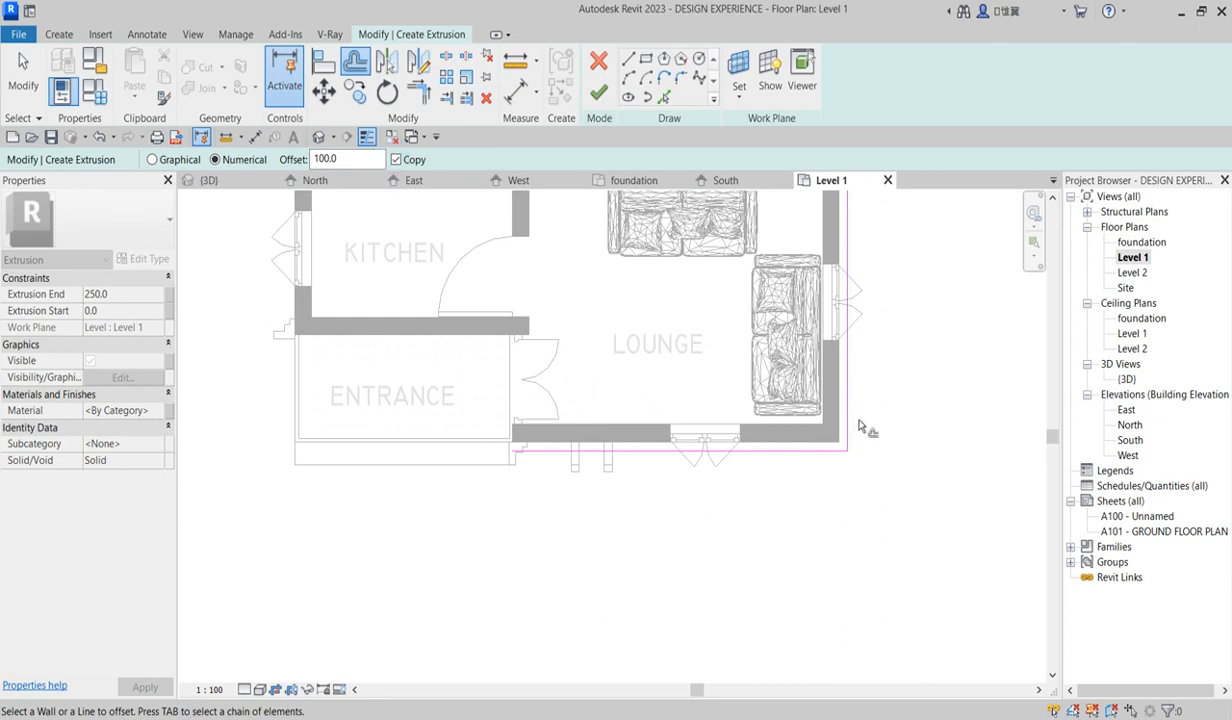
pyautogui.click(830, 457)
# Draw short closing lines between the offset pairs on both walls, the south one about 520 mm from the lounge's outer corner
pyautogui.click(445, 57)
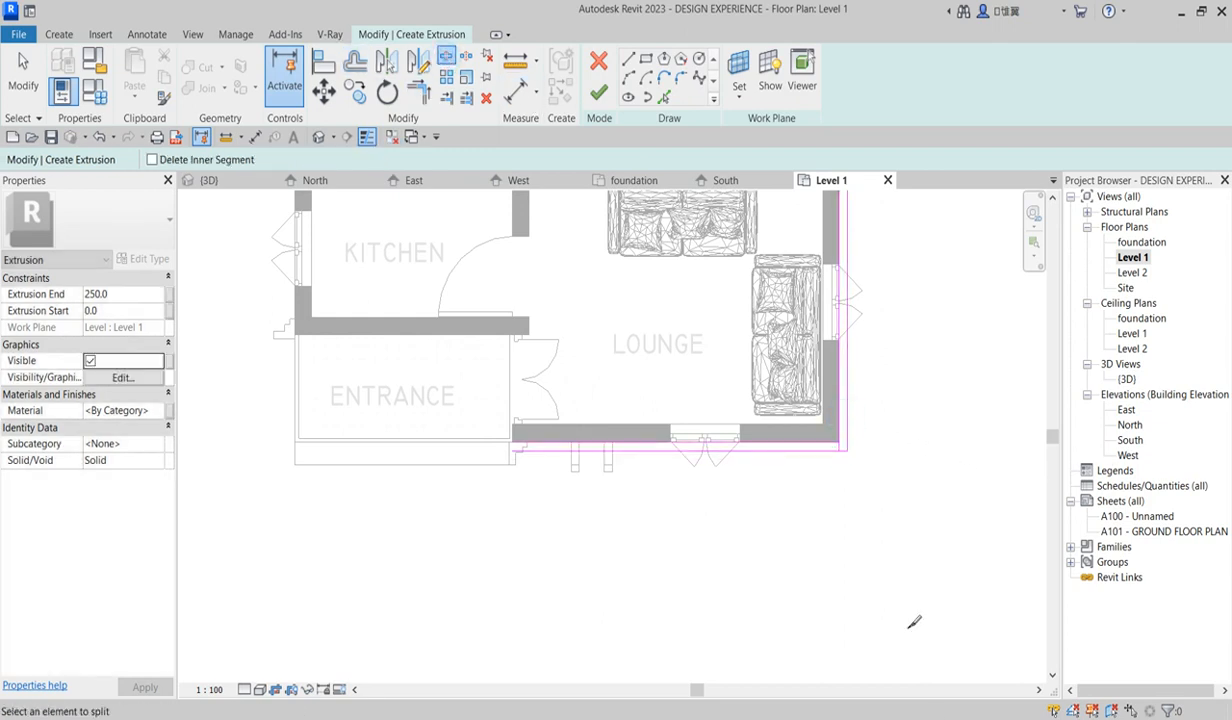
pyautogui.click(630, 60)
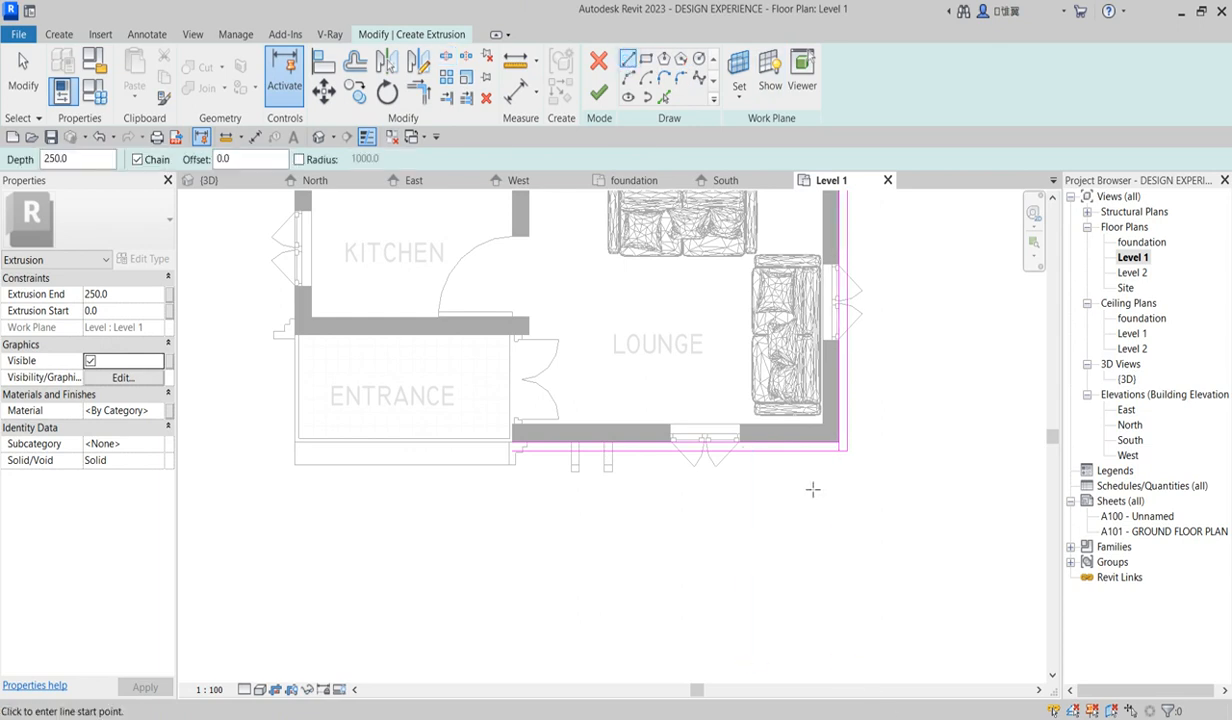
pyautogui.scroll(2, 800, 470)
pyautogui.click(789, 412)
pyautogui.click(789, 427)
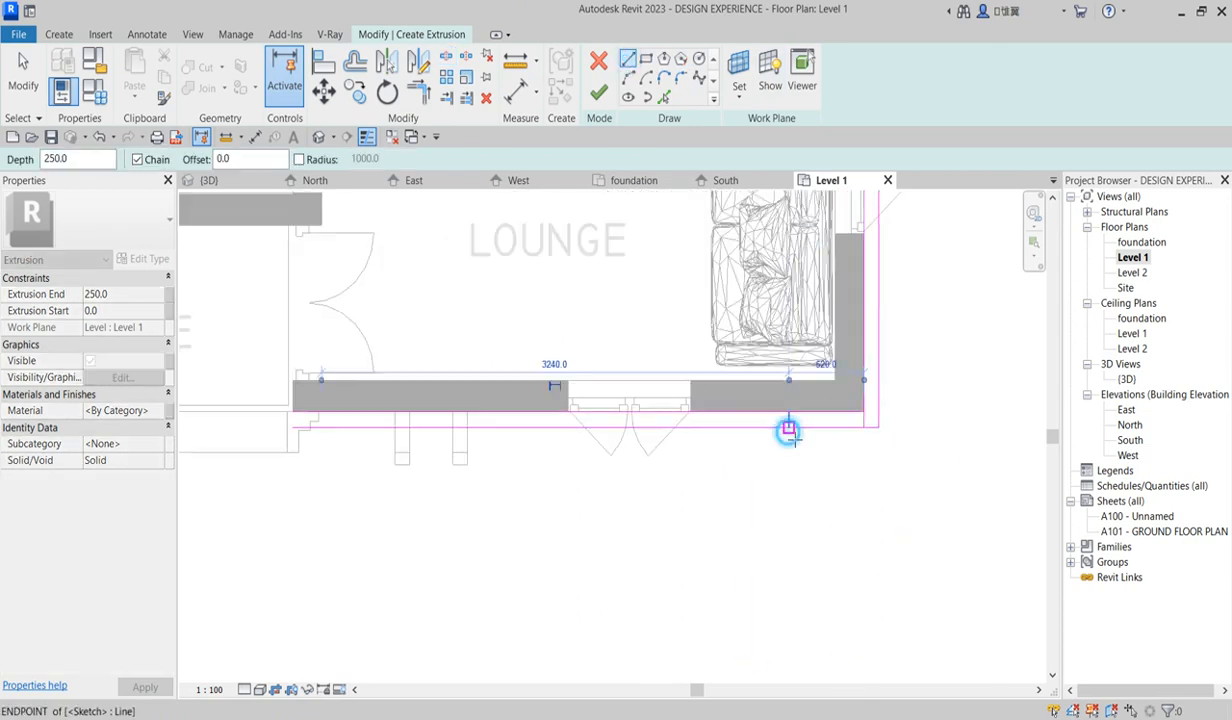
pyautogui.click(865, 347)
pyautogui.click(879, 347)
# Trim the sketch lines into a closed L-shaped loop around the lounge corner and finish the extrusion with a 250 mm depth
pyautogui.click(417, 90)
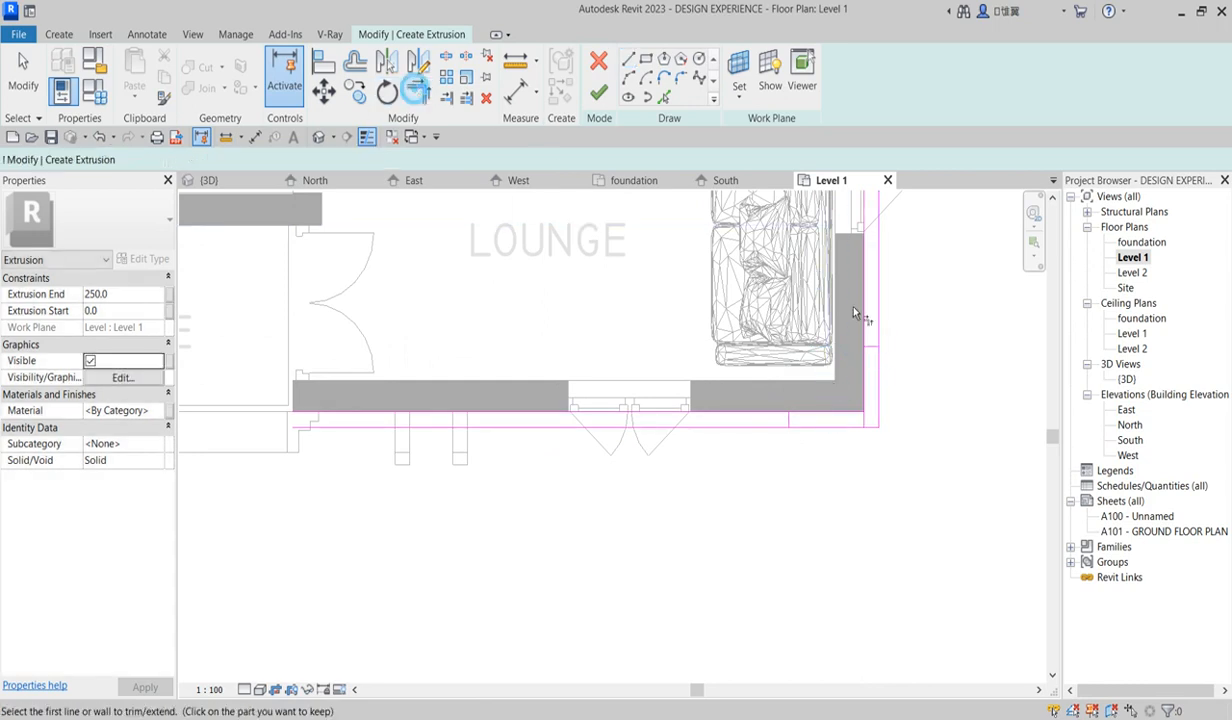
pyautogui.click(876, 350)
pyautogui.click(866, 364)
pyautogui.click(852, 411)
pyautogui.click(787, 422)
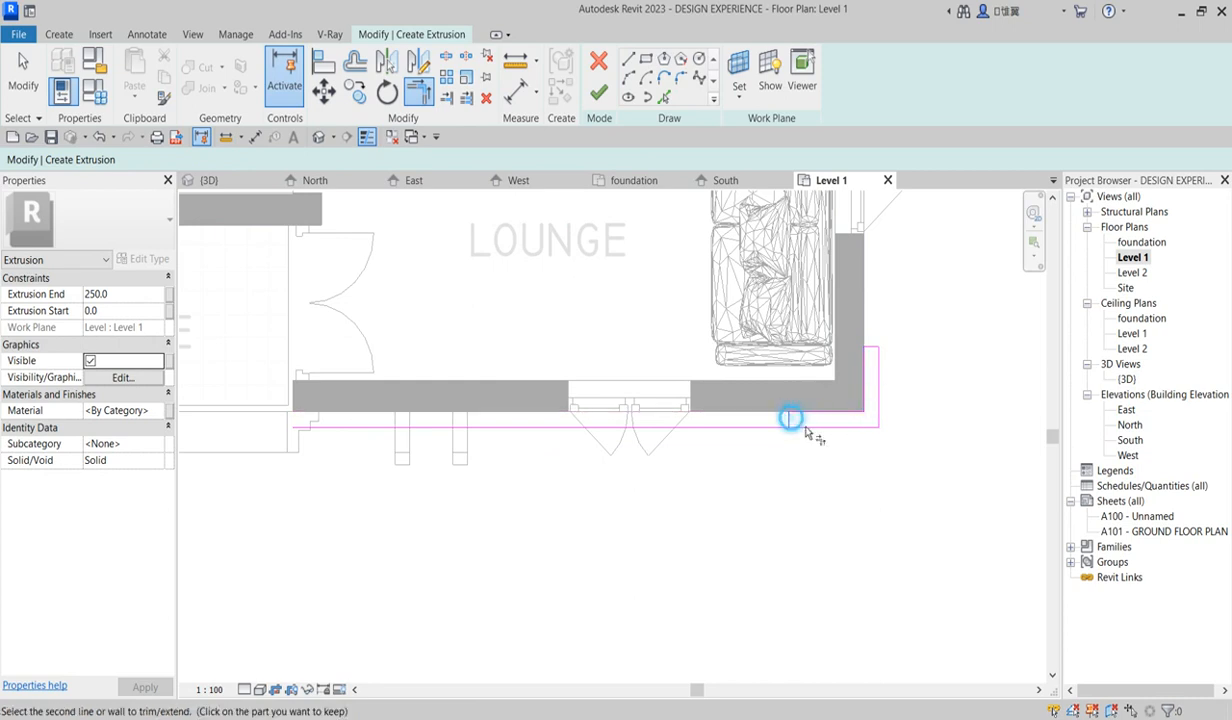
pyautogui.scroll(-4, 806, 426)
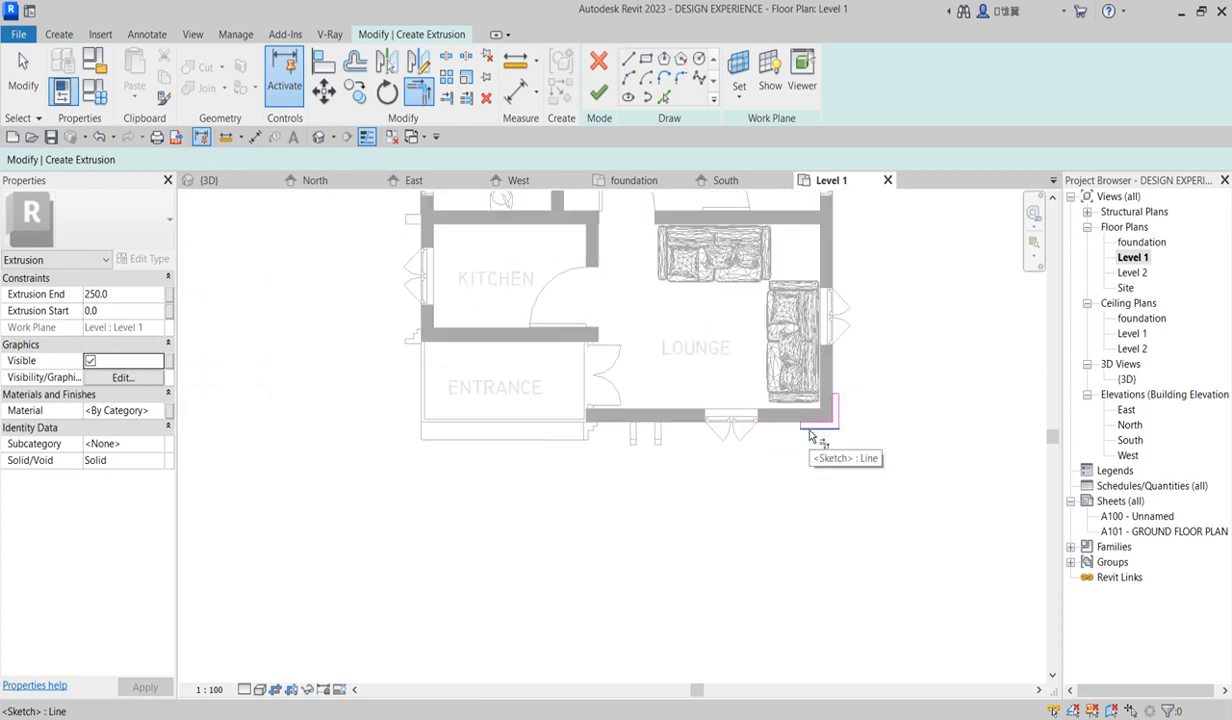
pyautogui.click(598, 95)
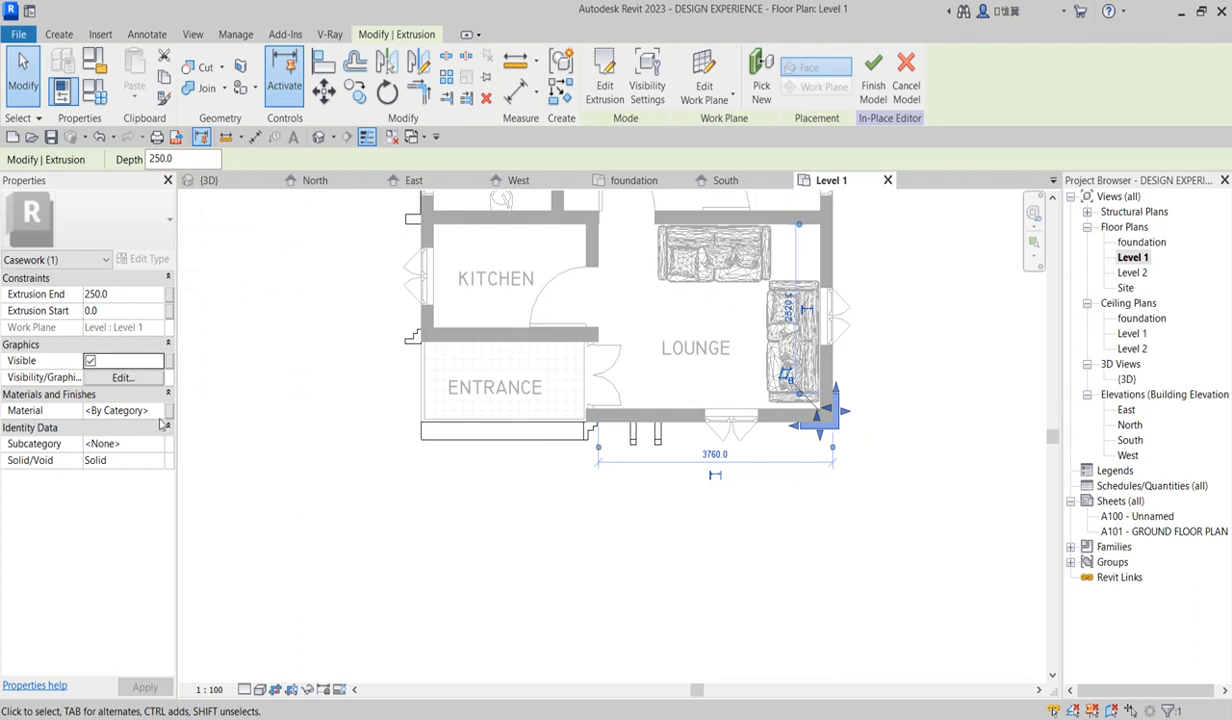
# Open the material choice for the L-shaped corner extrusion and duplicate the Metal - Black material
pyautogui.click(158, 410)
pyautogui.click(158, 410)
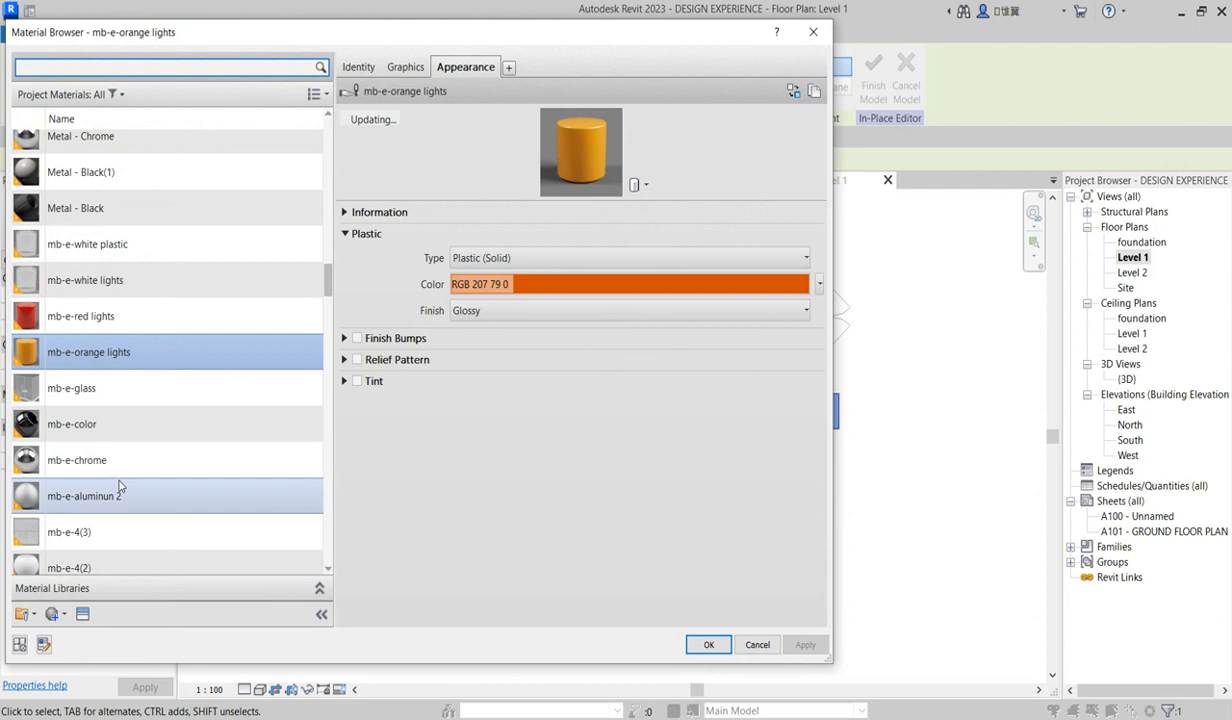
pyautogui.click(87, 214)
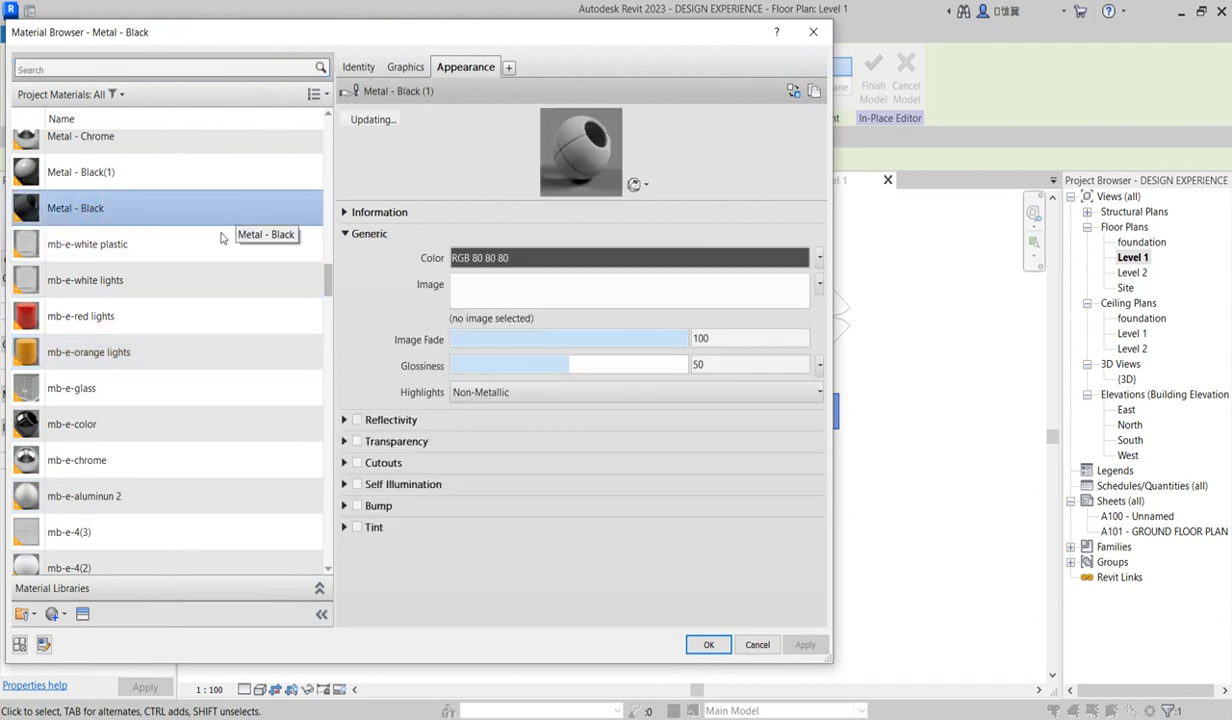
pyautogui.rightClick(84, 207)
pyautogui.click(170, 240)
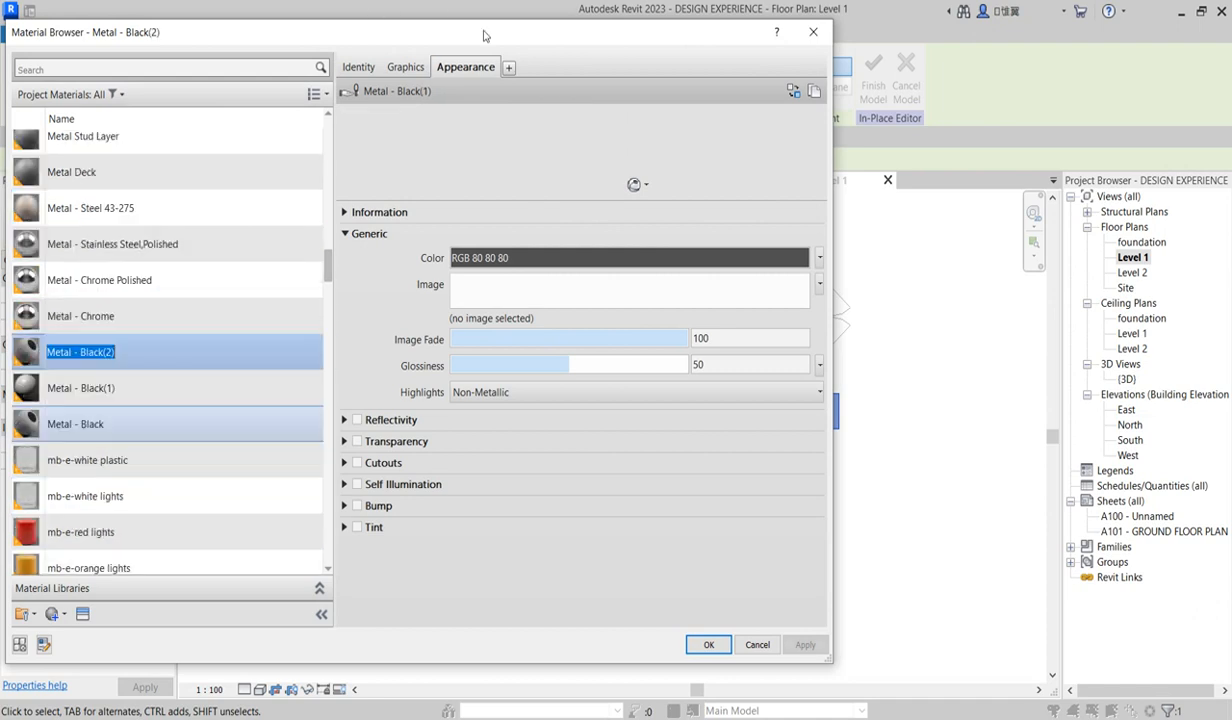
# Replace the duplicated material's appearance with the Clapboards - Smooth - 6" asset from the Appearance Library's Siding category
pyautogui.click(793, 91)
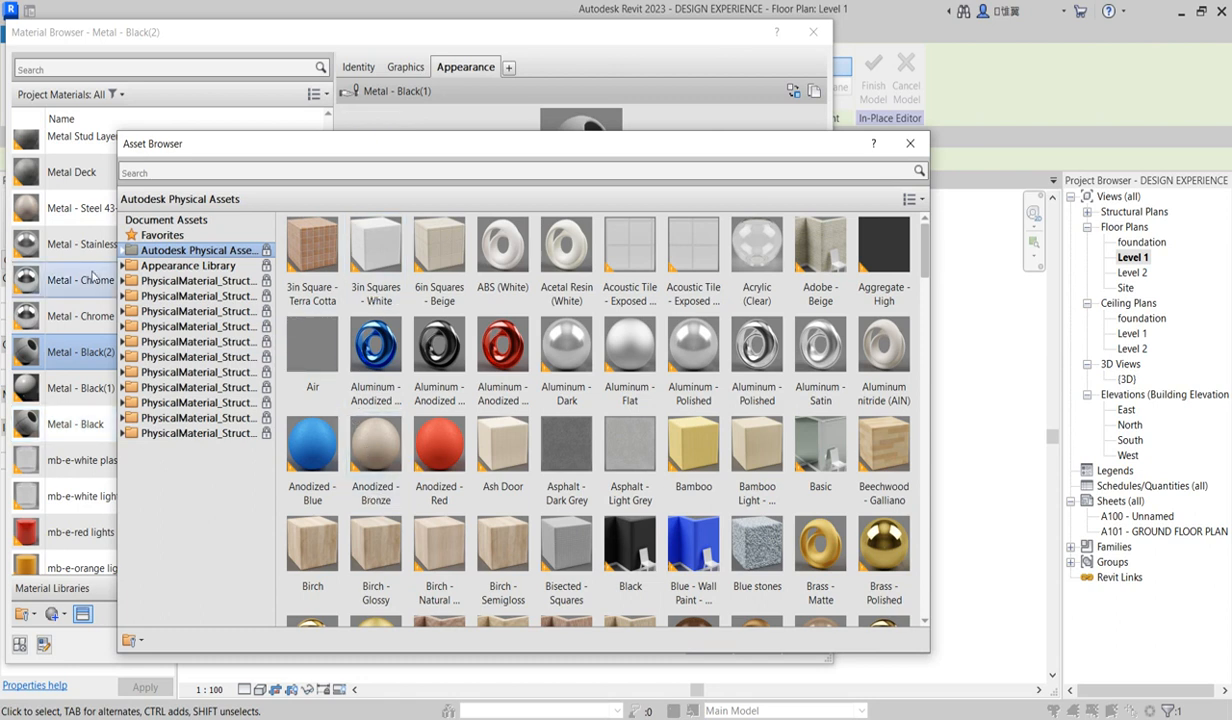
pyautogui.click(121, 266)
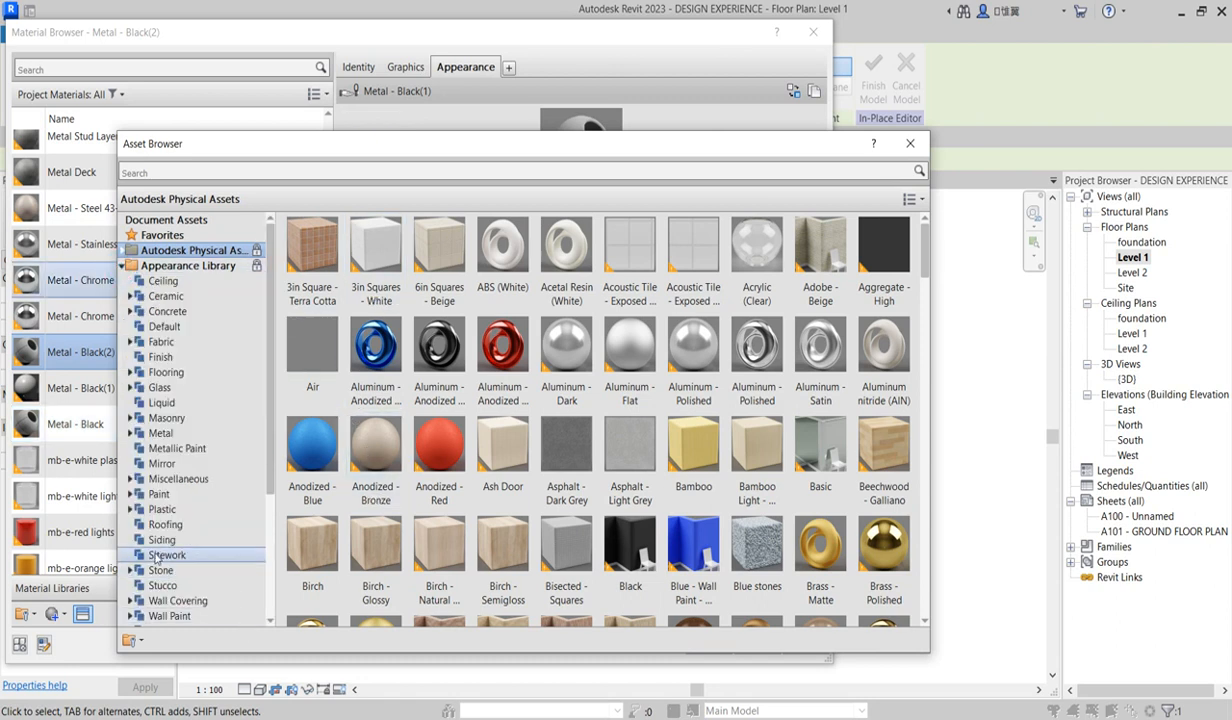
pyautogui.click(161, 541)
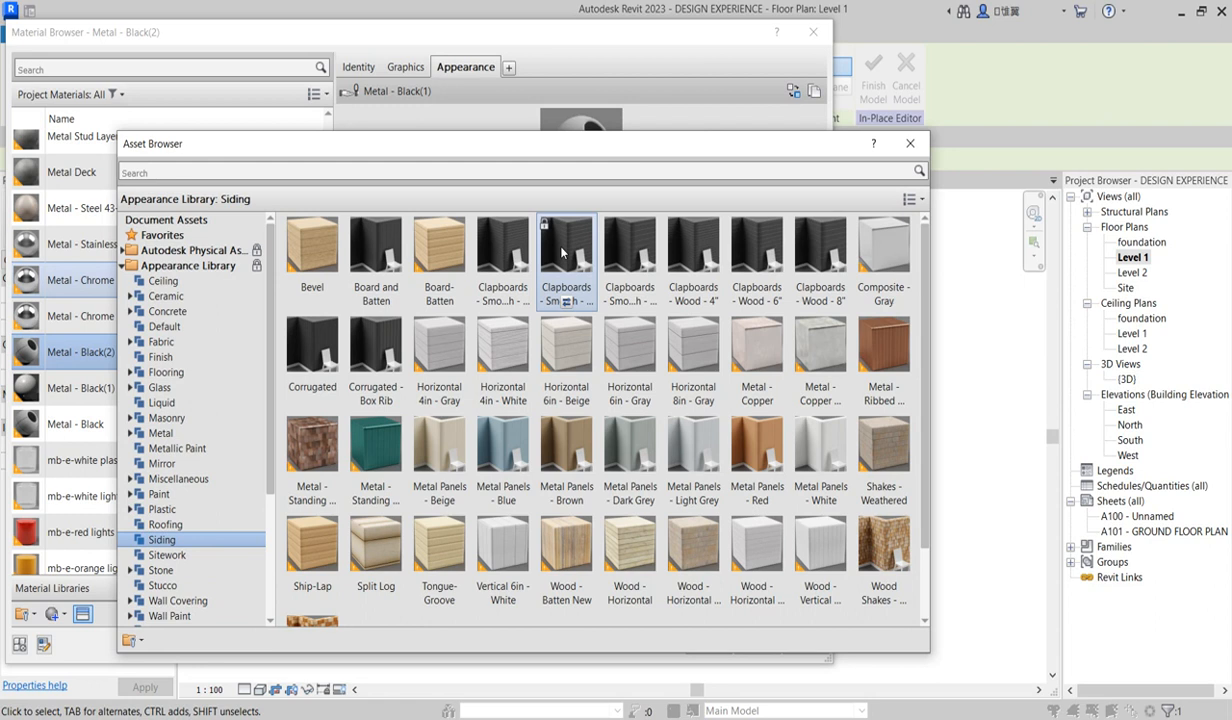
pyautogui.doubleClick(562, 254)
pyautogui.click(910, 143)
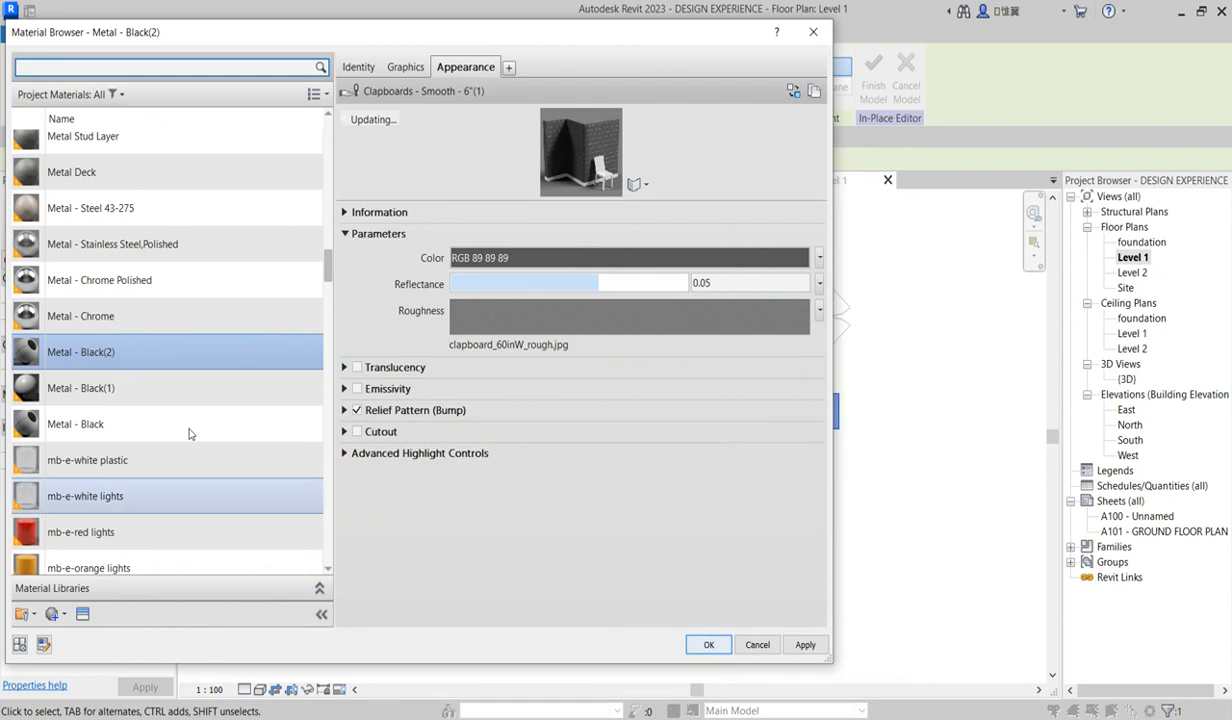
# Make the Metal - Black(2) material use its render appearance for shading and apply it to the extrusion
pyautogui.click(408, 68)
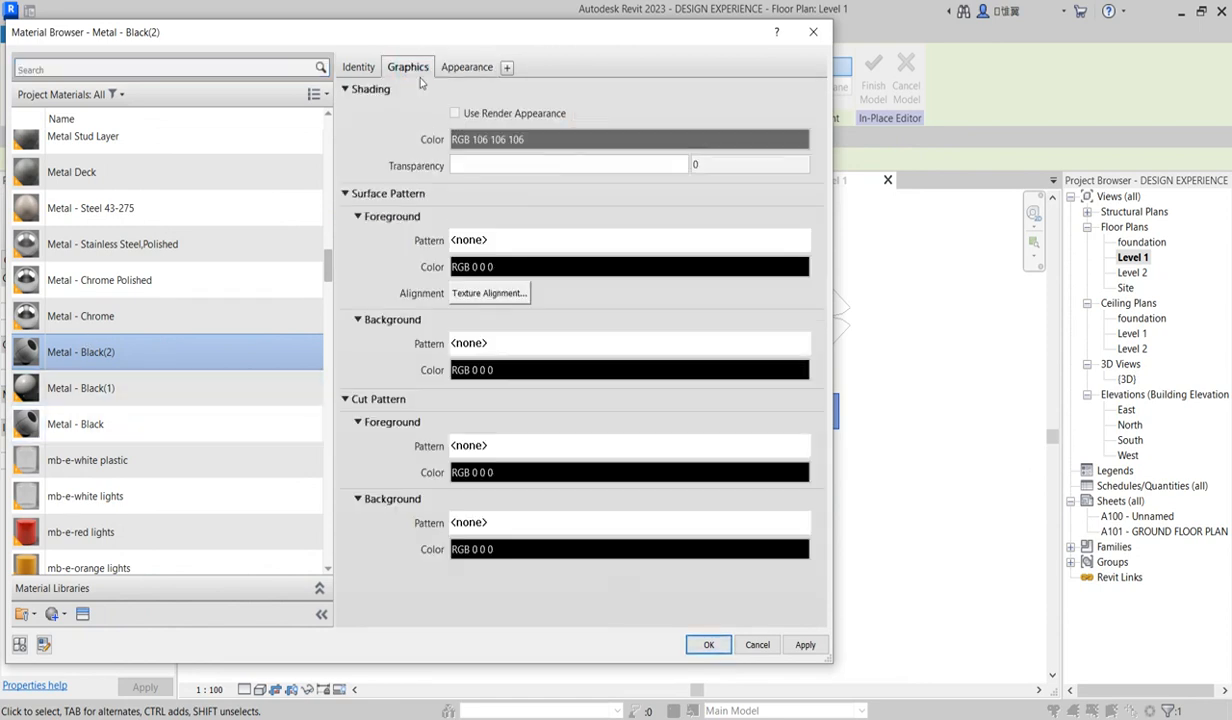
pyautogui.click(455, 113)
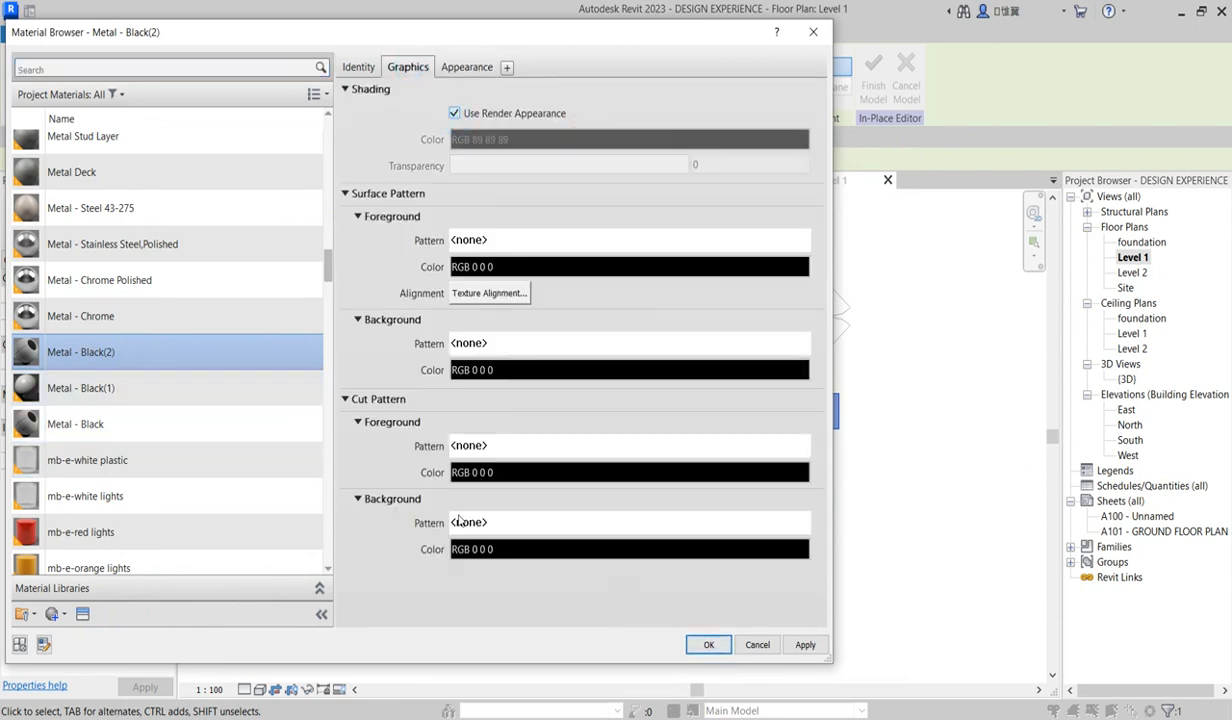
pyautogui.click(707, 645)
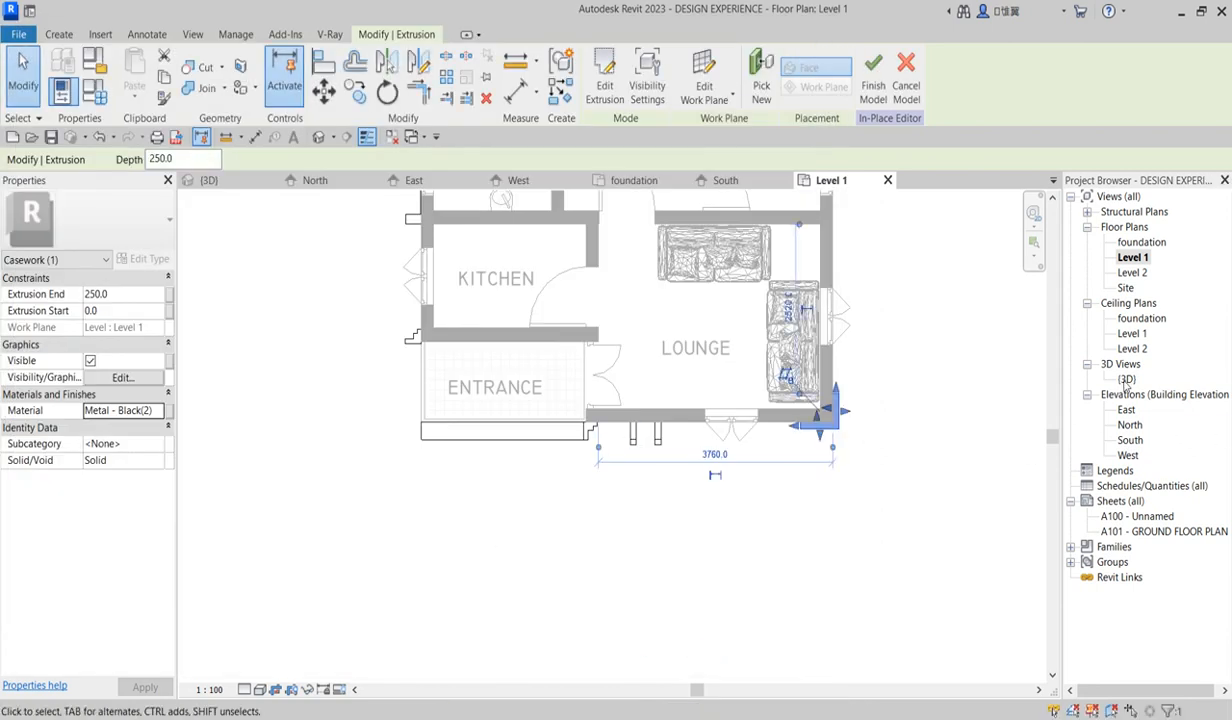
# In the South elevation, stretch the corner extrusion so it starts at 1500 and ends at about 2756 mm
pyautogui.doubleClick(1130, 440)
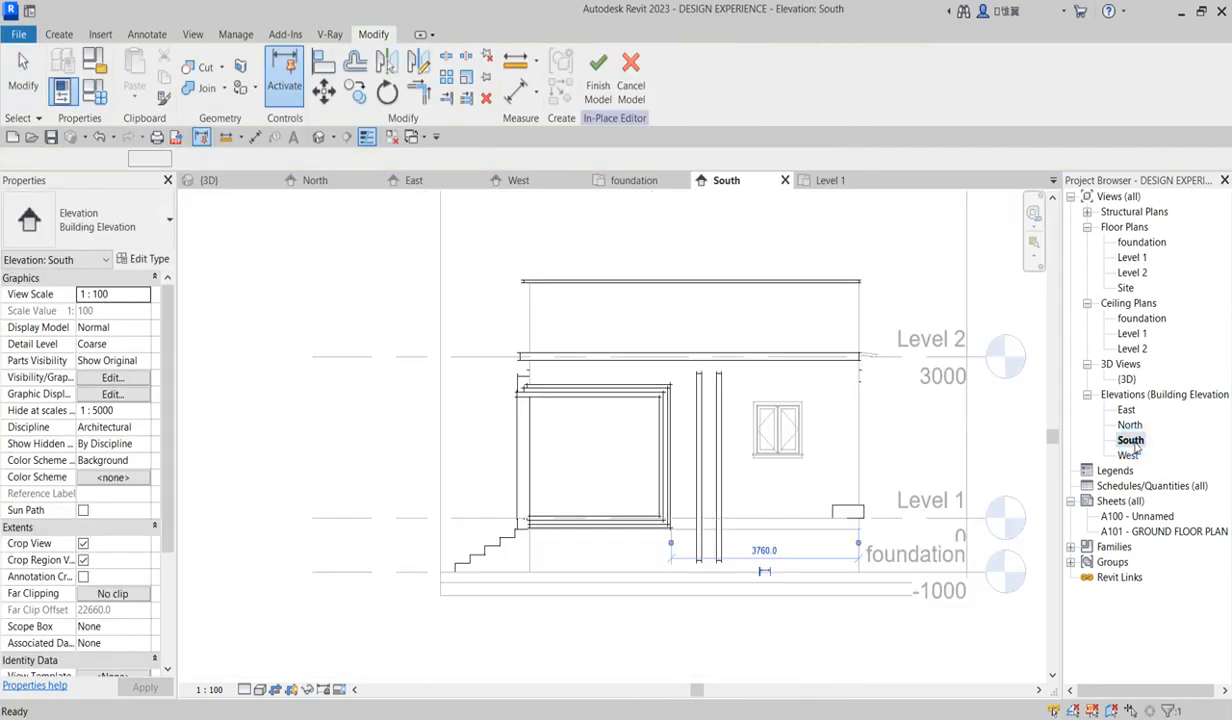
pyautogui.scroll(1, 857, 507)
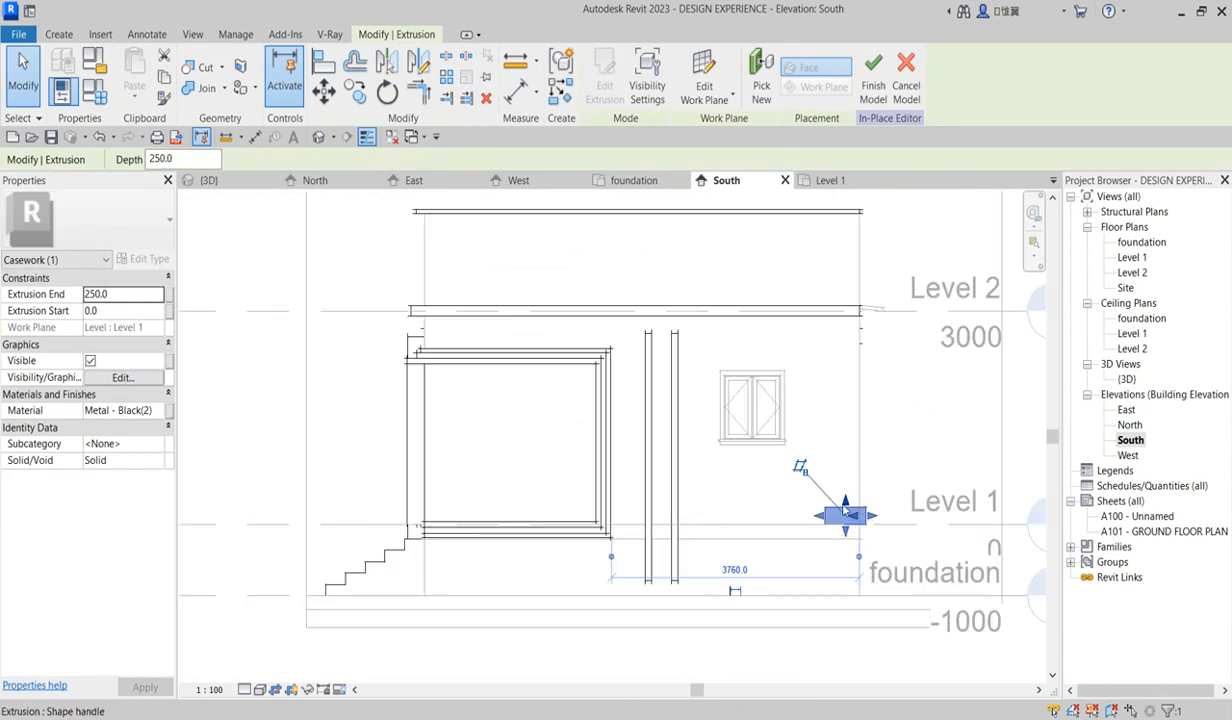
pyautogui.moveTo(843, 500); pyautogui.dragTo(845, 324)
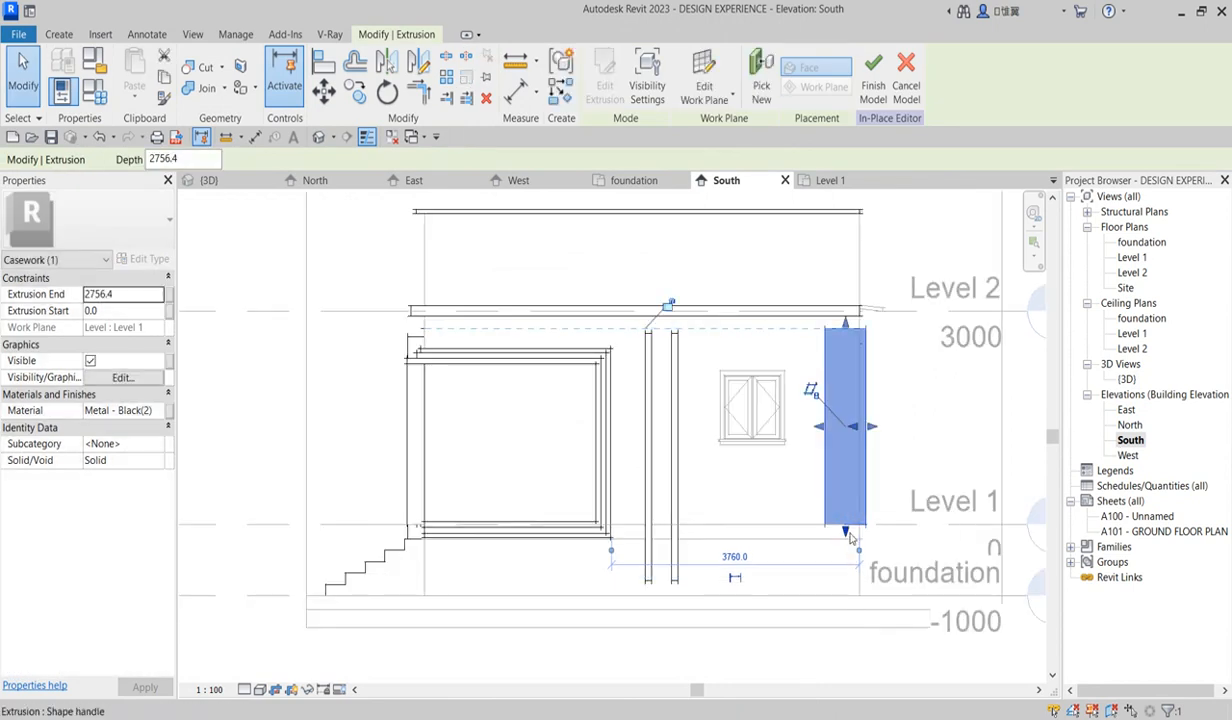
pyautogui.moveTo(850, 441); pyautogui.dragTo(853, 421)
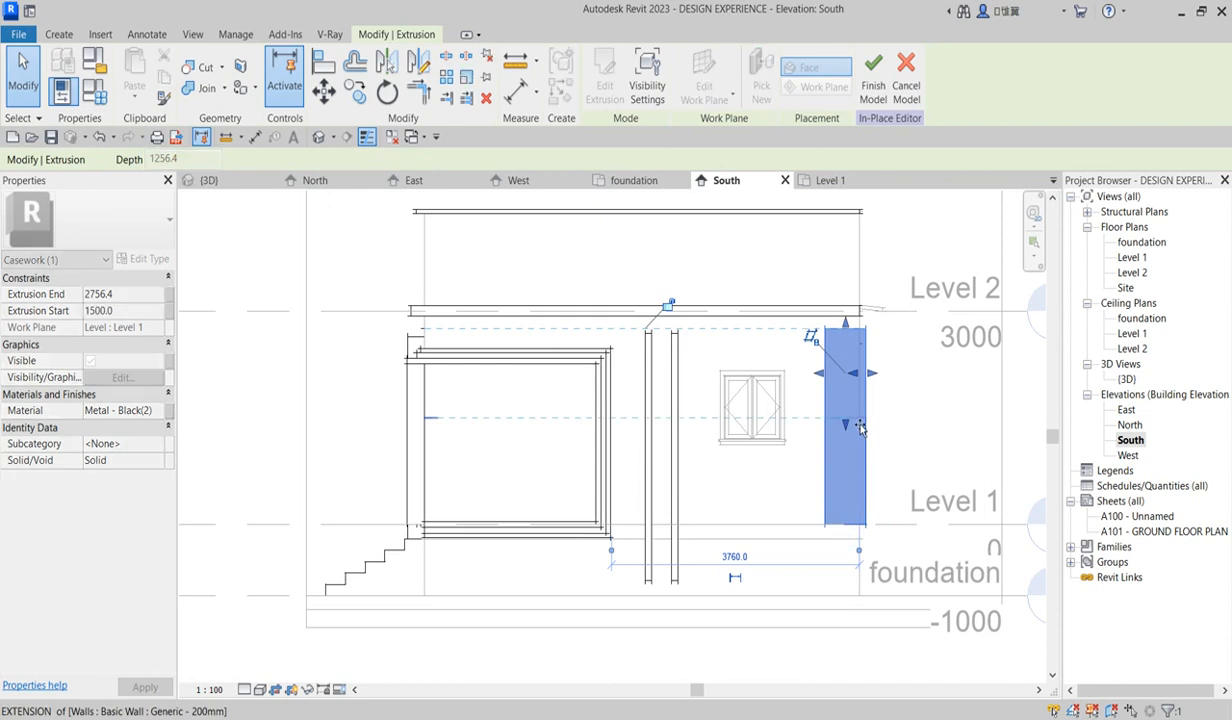
pyautogui.scroll(2, 846, 324)
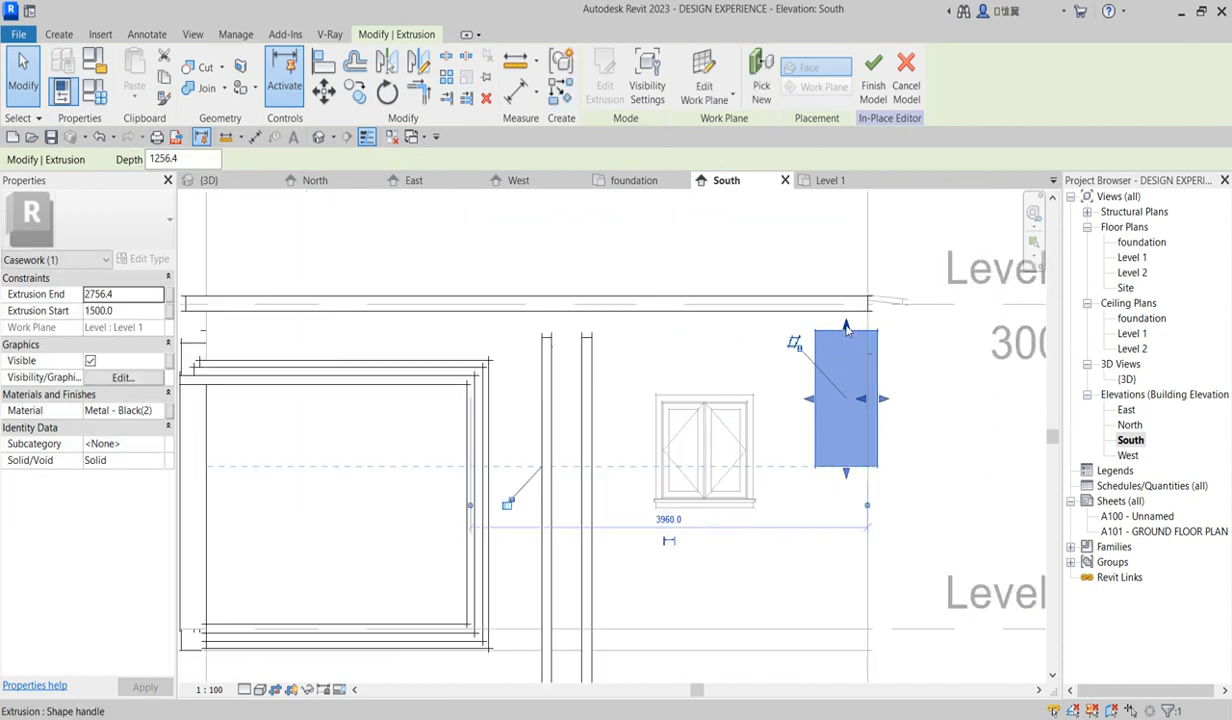
pyautogui.click(709, 341)
pyautogui.click(813, 360)
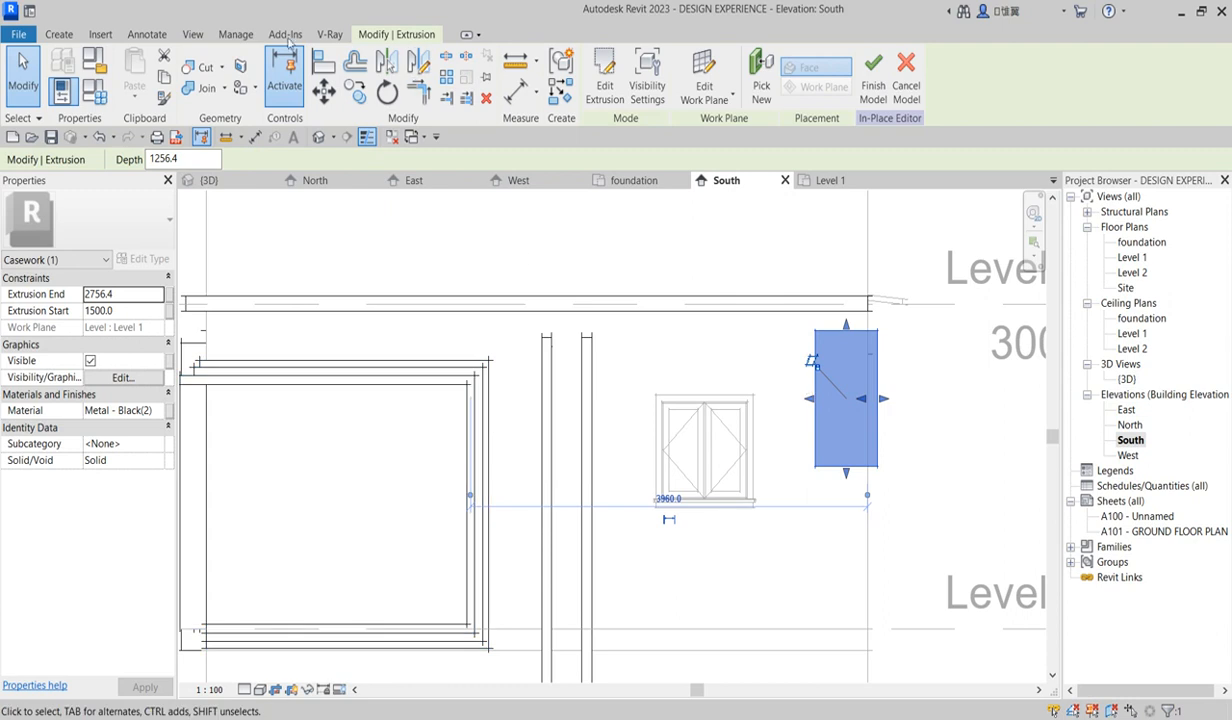
# Copy the black corner extrusion horizontally by 1 mm, keeping the movement constrained
pyautogui.click(356, 91)
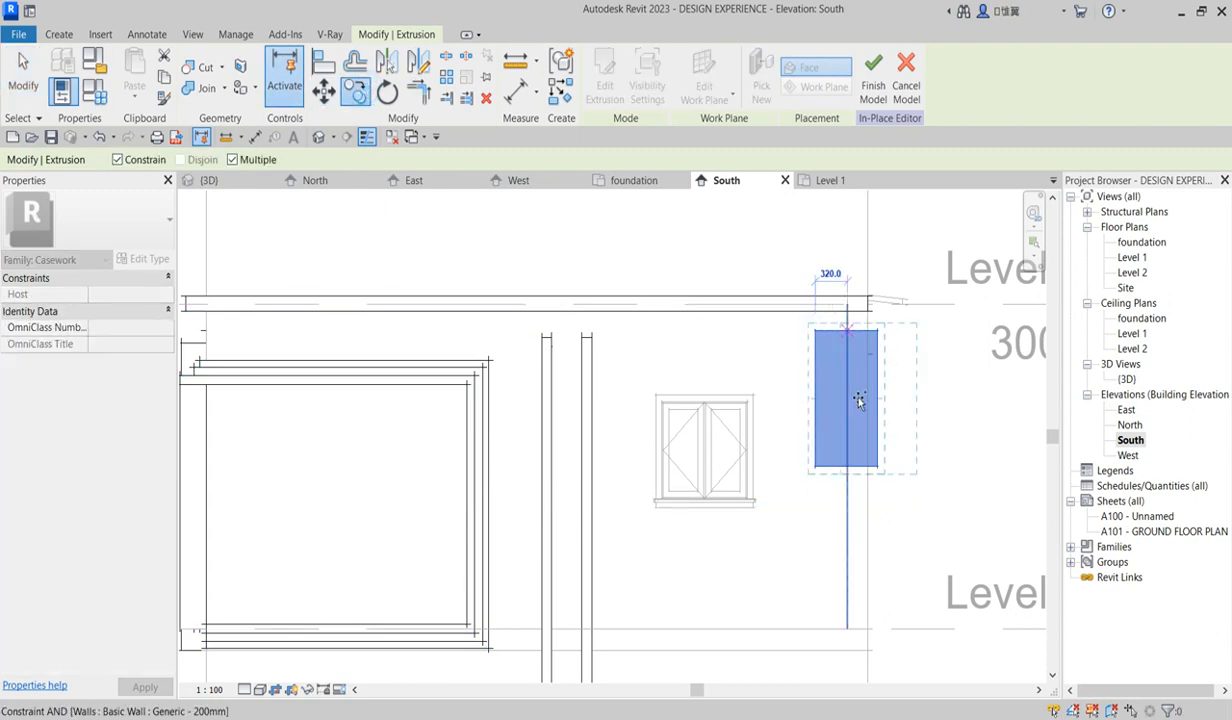
pyautogui.write('5')
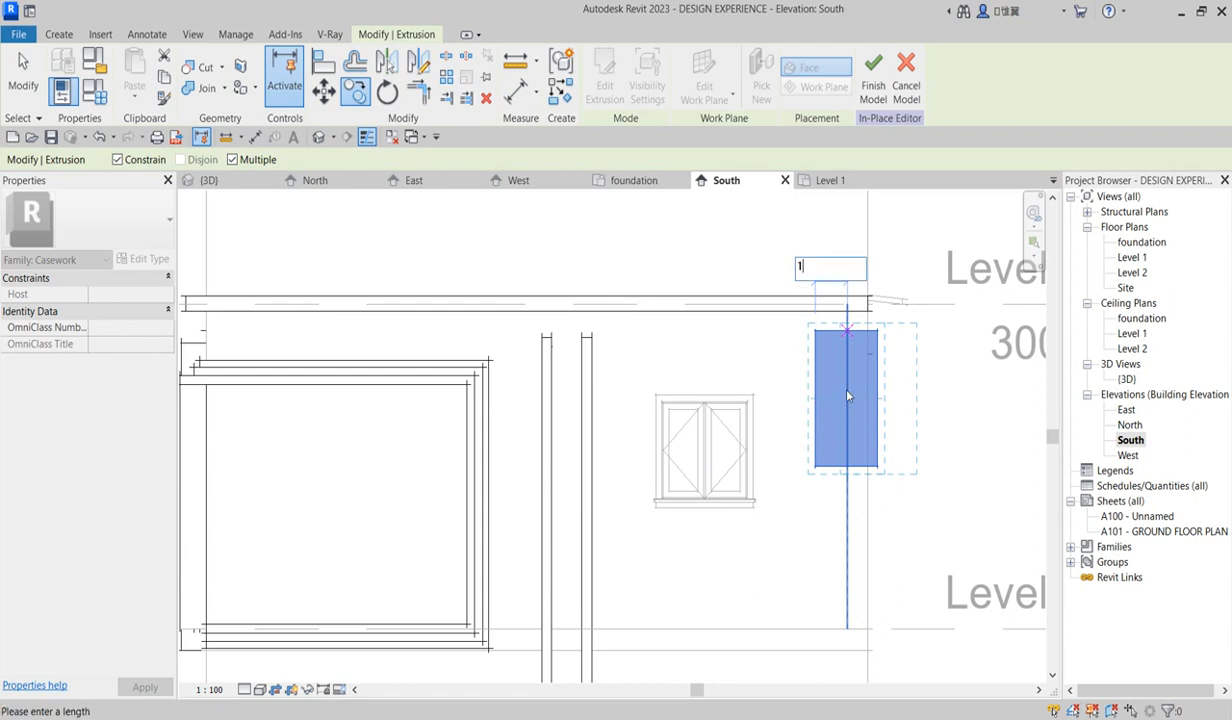
pyautogui.press('Return')
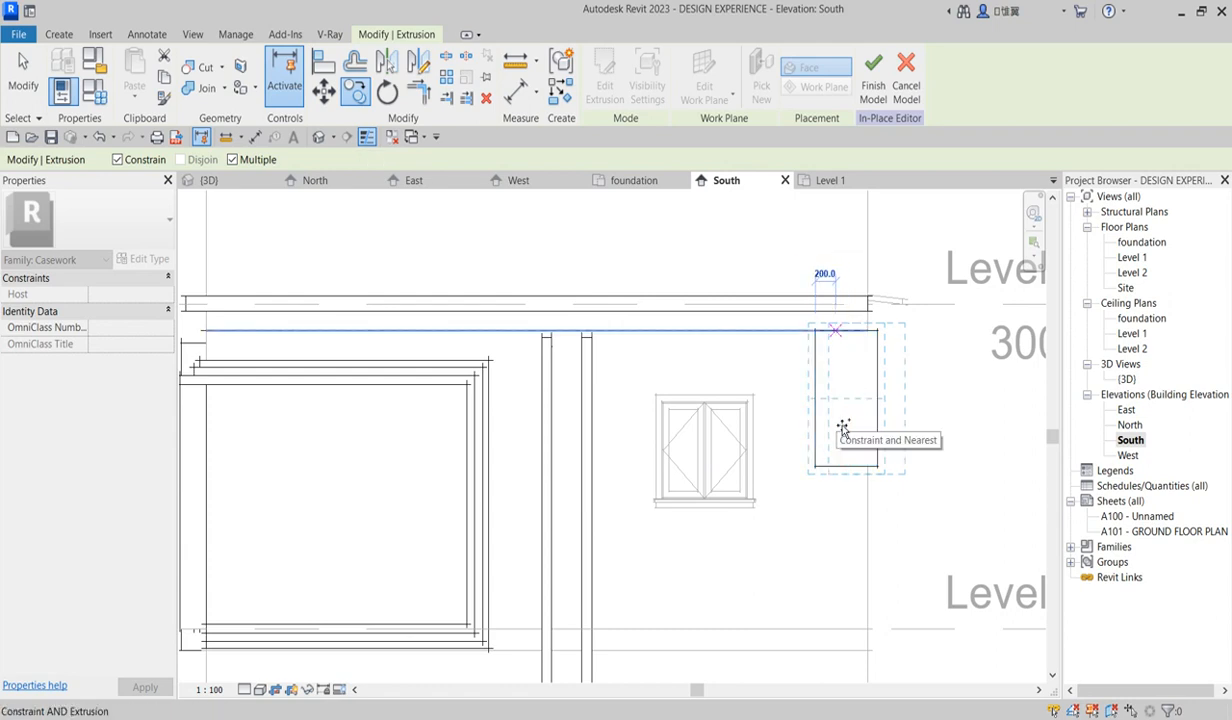
pyautogui.click(843, 428)
pyautogui.scroll(1, 797, 432)
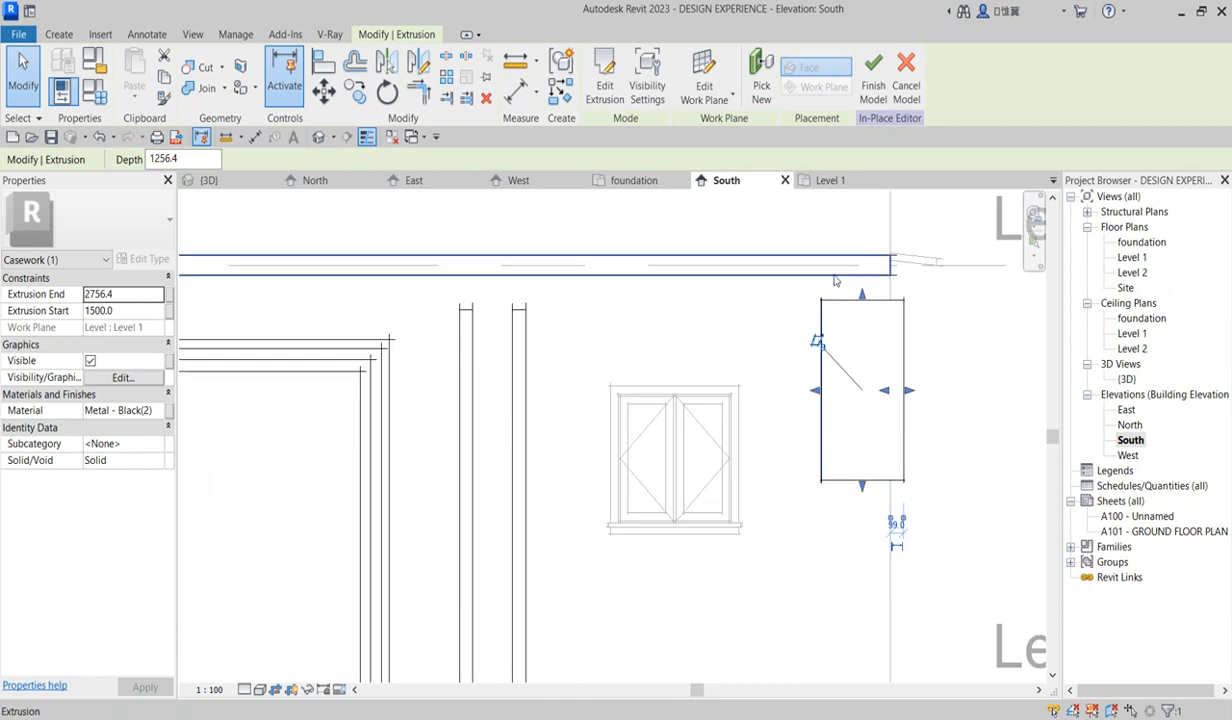
# Reshape the copied extrusion into a thin cap on top of the original, from 2756.4 to about 2786 mm
pyautogui.moveTo(862, 292); pyautogui.dragTo(862, 280)
pyautogui.moveTo(865, 466); pyautogui.dragTo(861, 302)
pyautogui.scroll(3, 872, 320)
pyautogui.scroll(2, 874, 248)
pyautogui.scroll(-1, 722, 347)
pyautogui.scroll(-2, 722, 347)
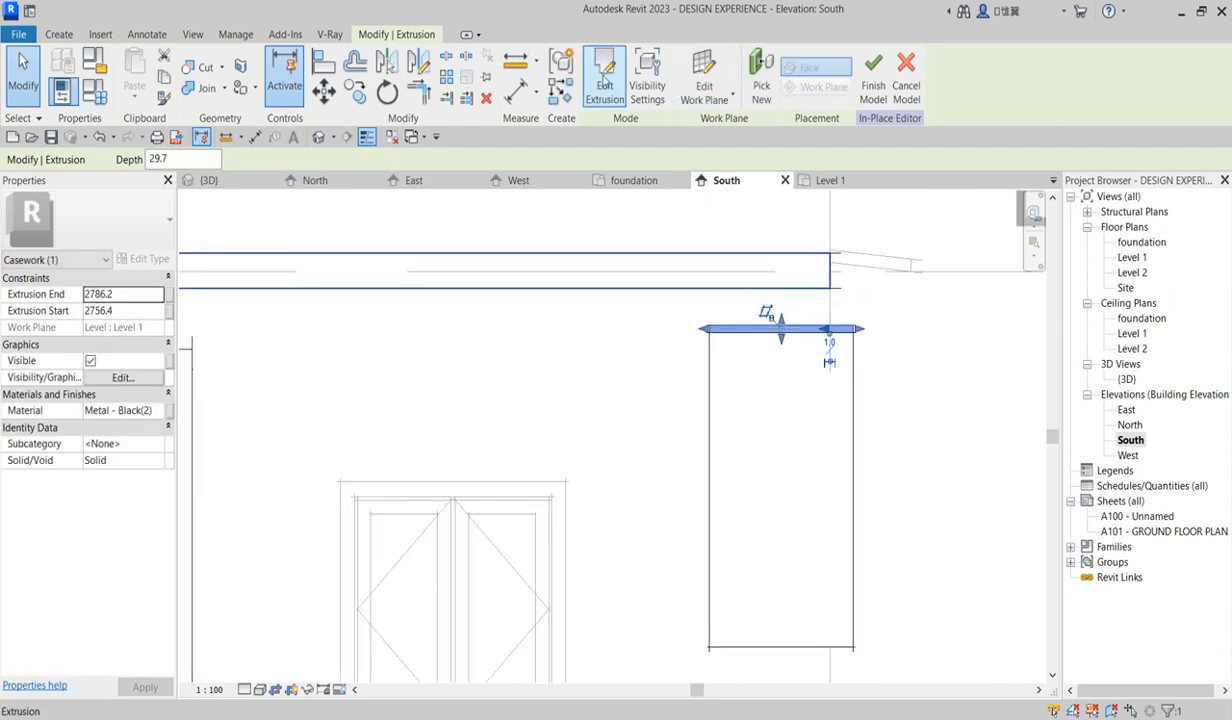
# Edit the cap's sketch in the Level 1 floor plan, offsetting its lines outward by 30 mm without keeping copies
pyautogui.click(603, 75)
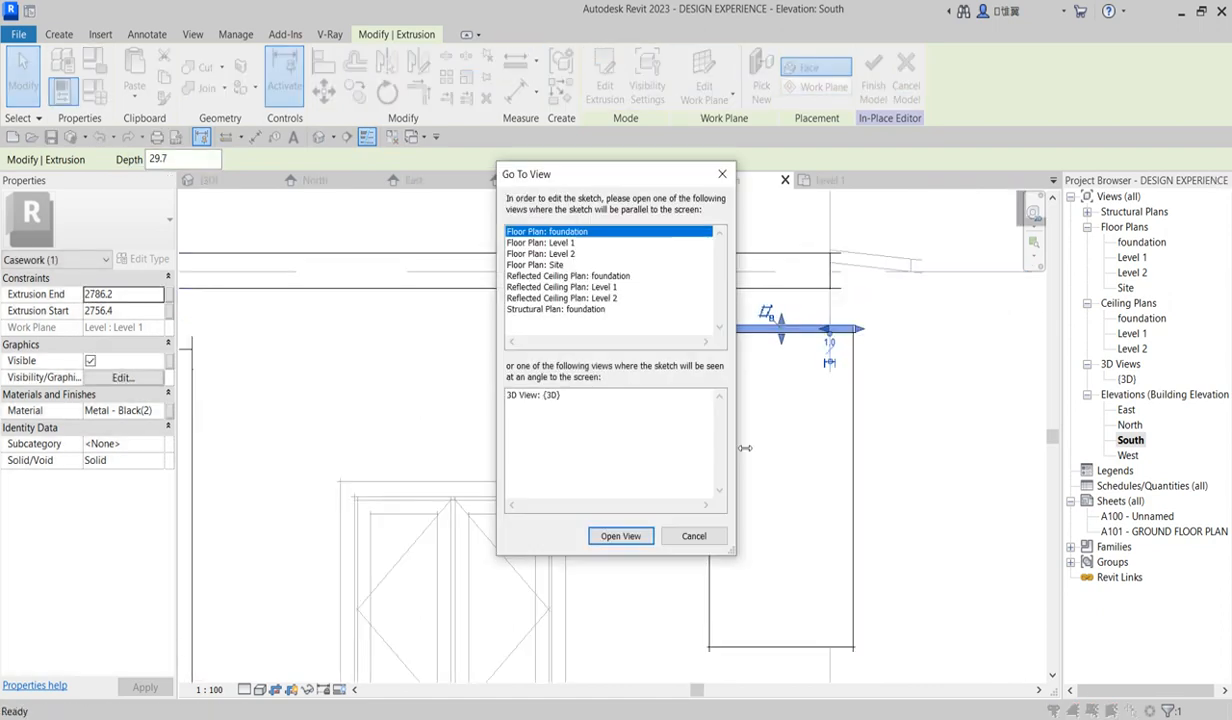
pyautogui.click(561, 243)
pyautogui.click(619, 536)
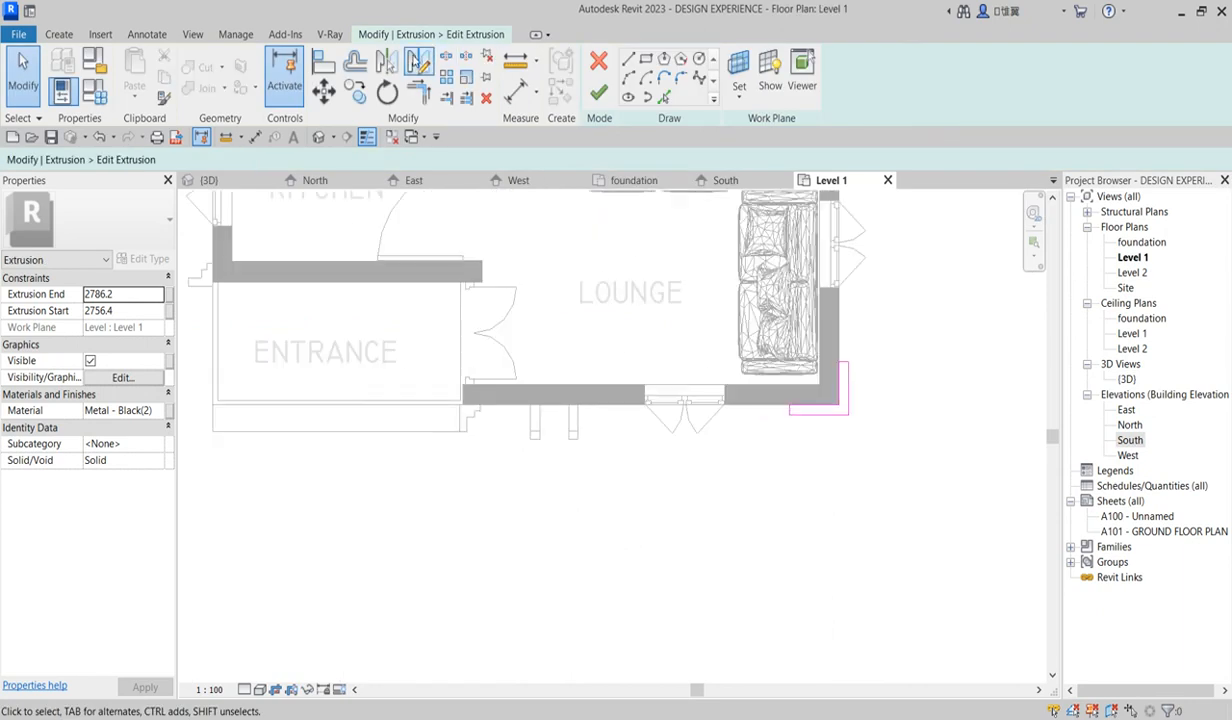
pyautogui.click(355, 62)
pyautogui.moveTo(398, 161); pyautogui.dragTo(352, 172)
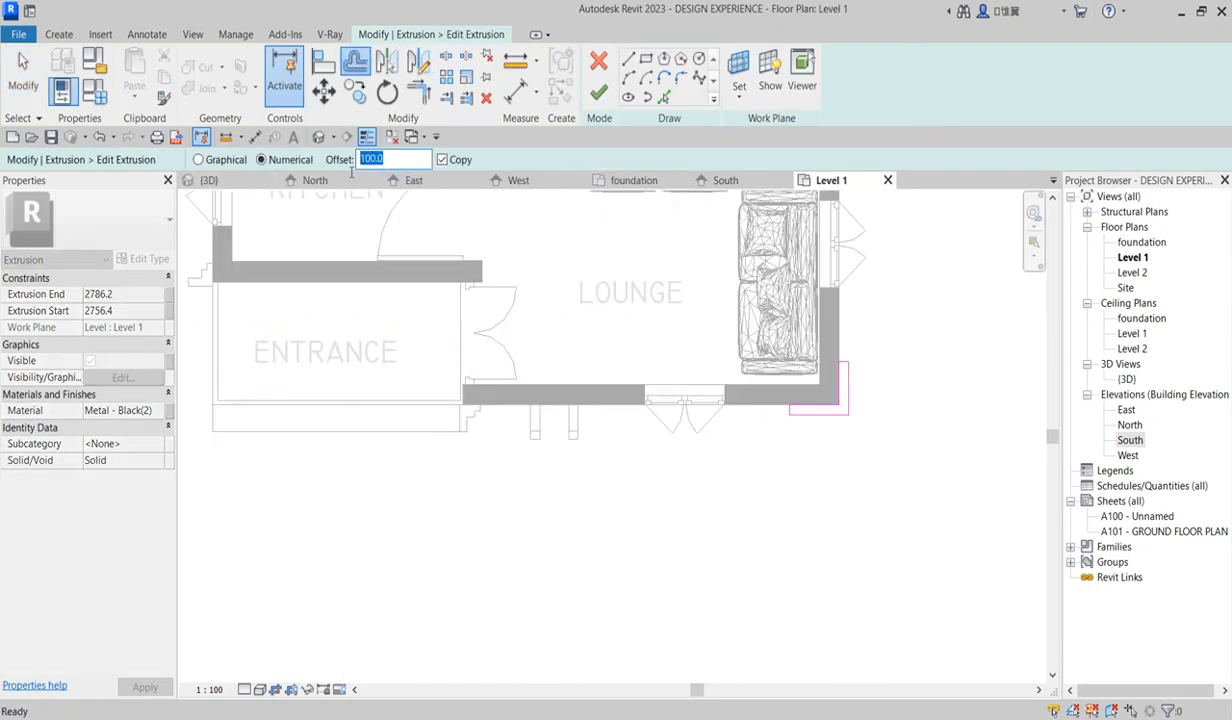
pyautogui.write('30')
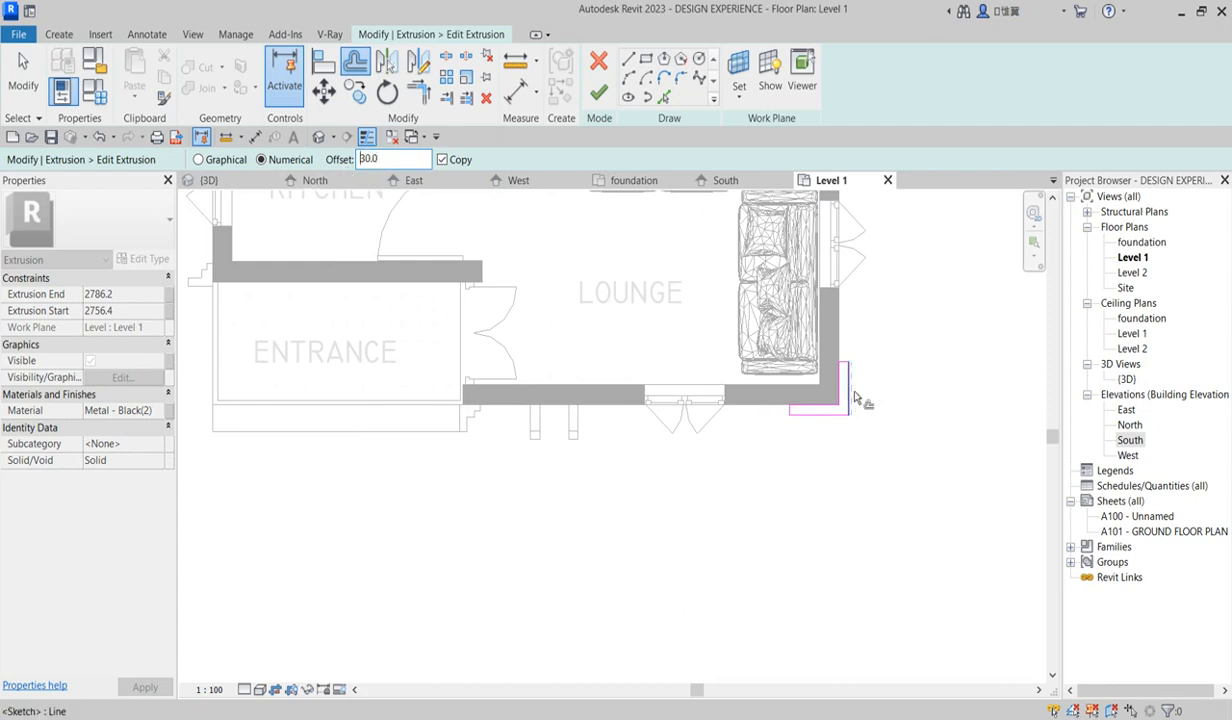
pyautogui.click(855, 393)
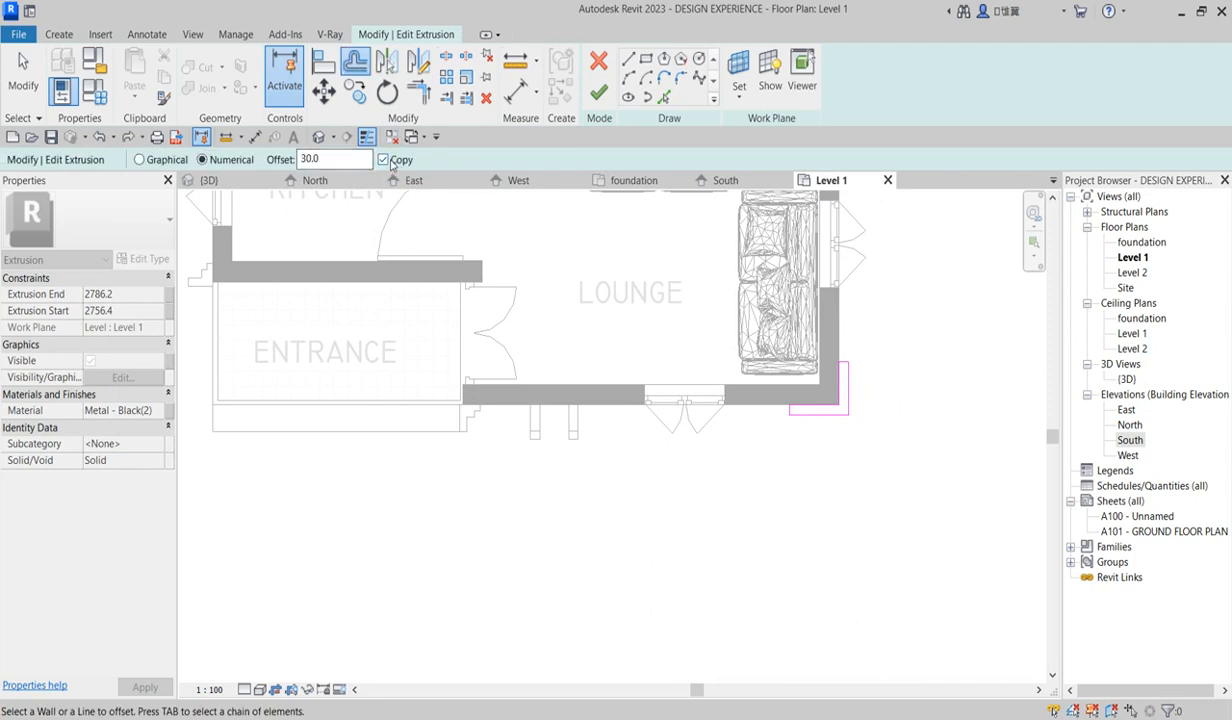
pyautogui.click(384, 160)
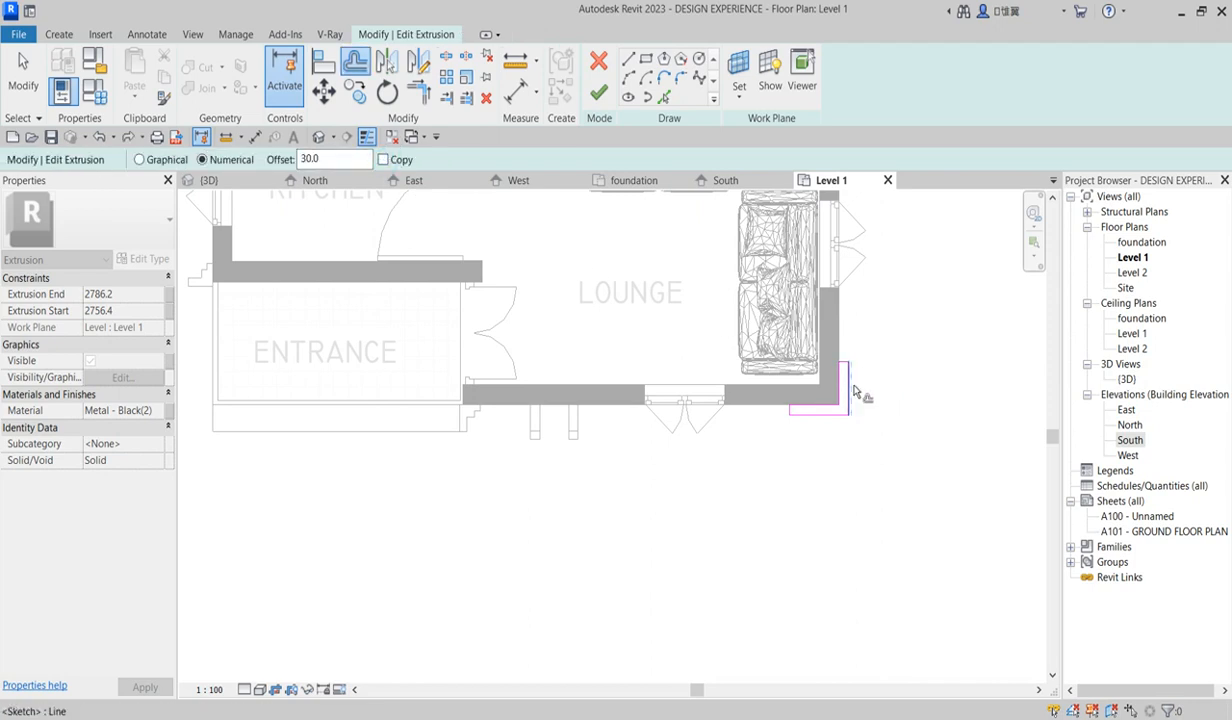
pyautogui.click(853, 404)
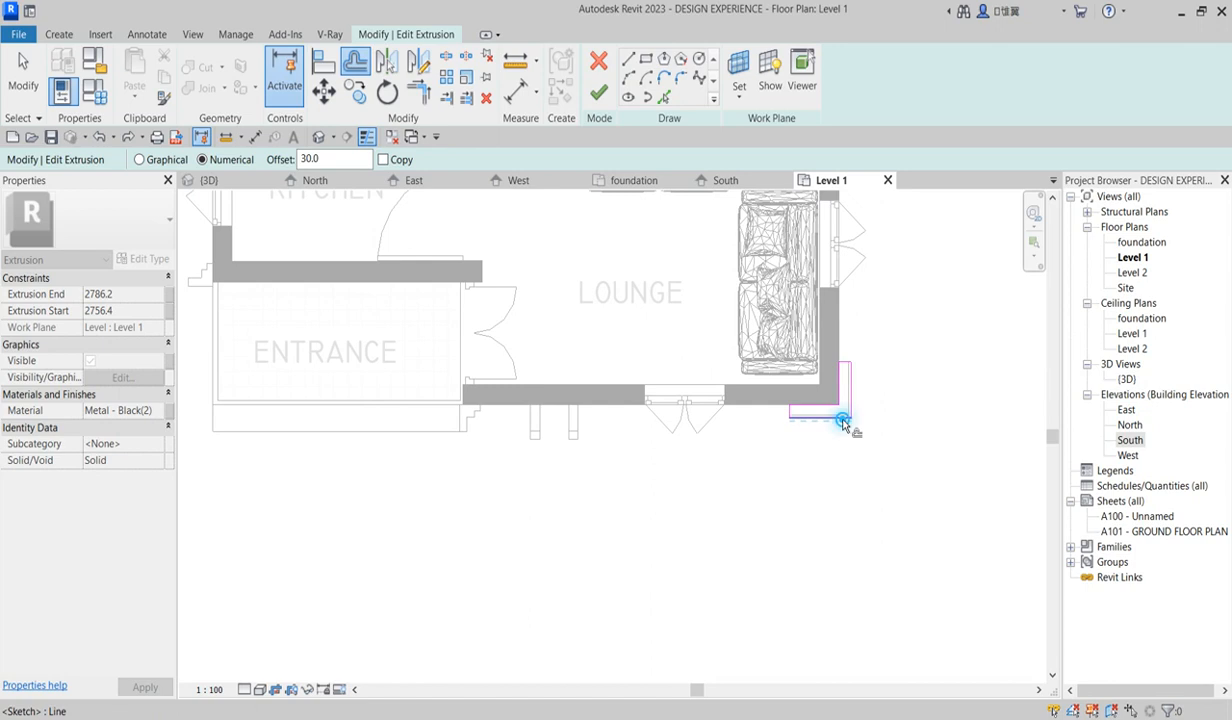
pyautogui.scroll(1, 766, 414)
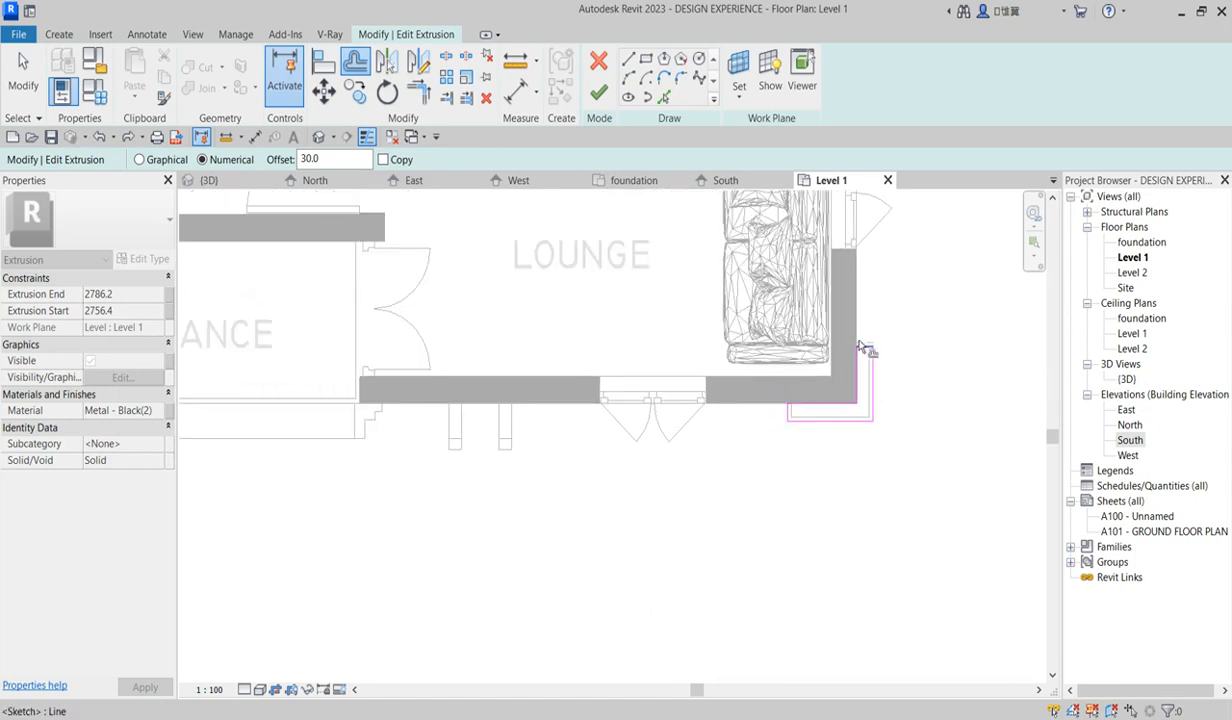
pyautogui.click(598, 93)
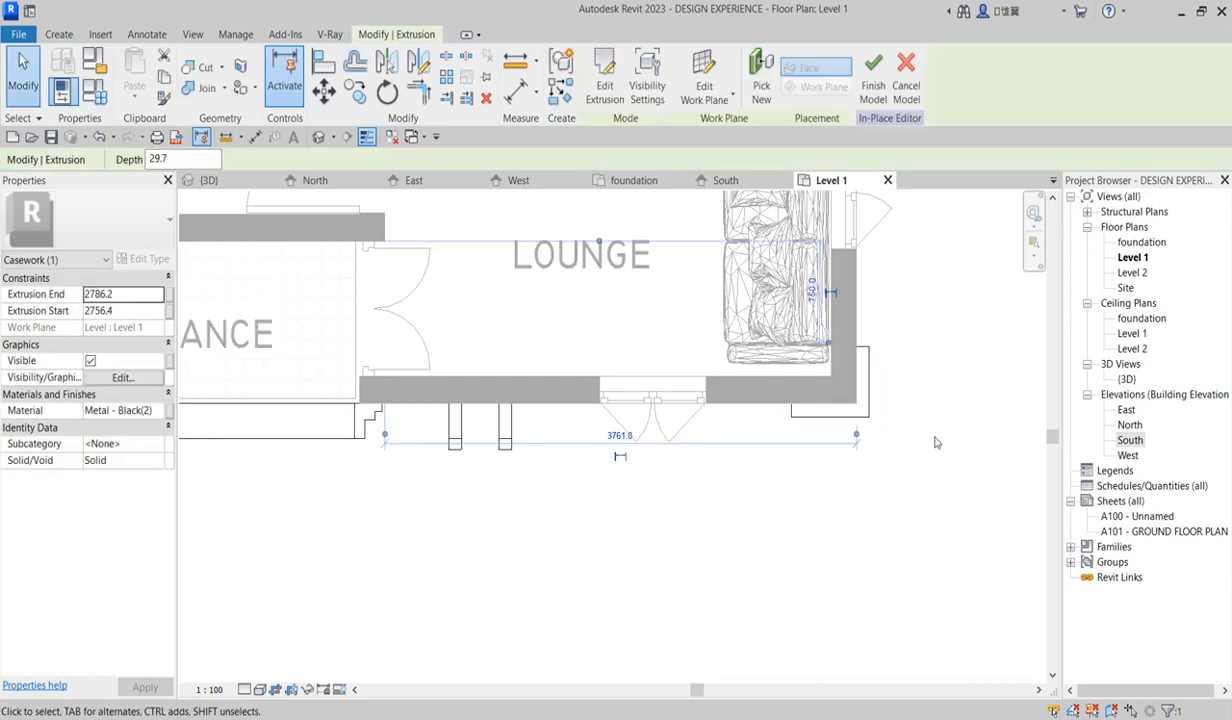
# From the South elevation, give the cap a duplicate of Metal - Black(2), named Metal - Black(3), with the 3in Squares - White appearance
pyautogui.doubleClick(1131, 441)
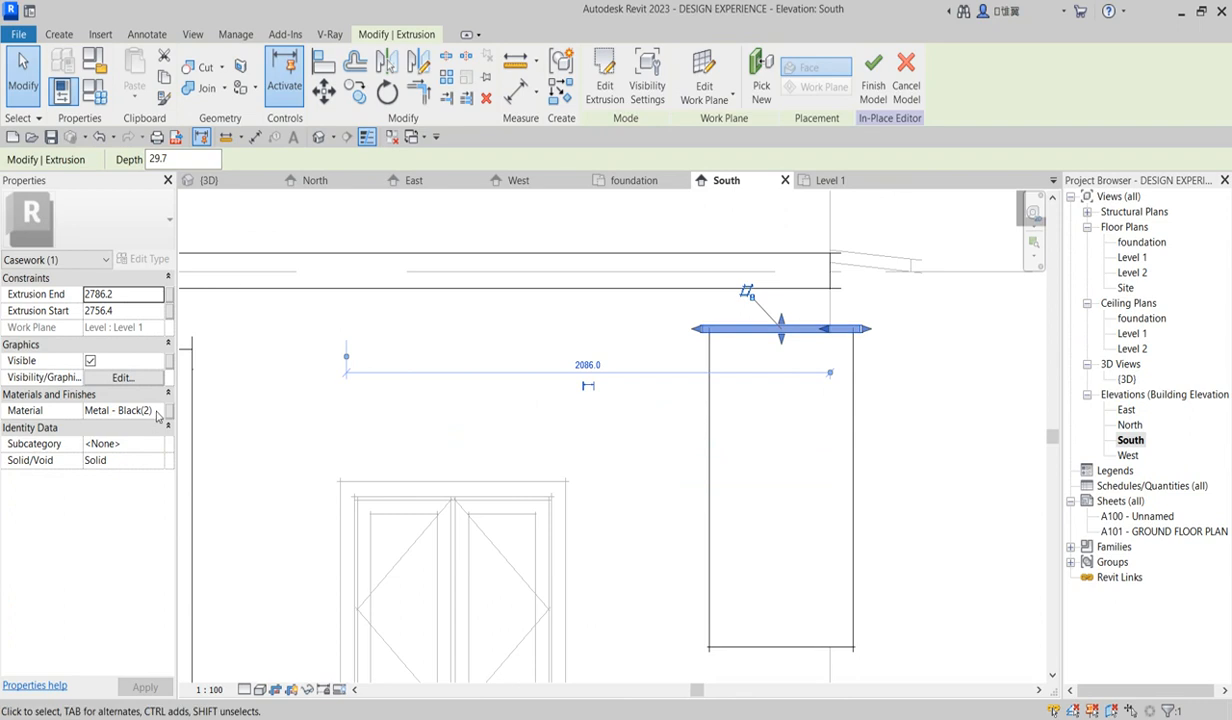
pyautogui.click(160, 410)
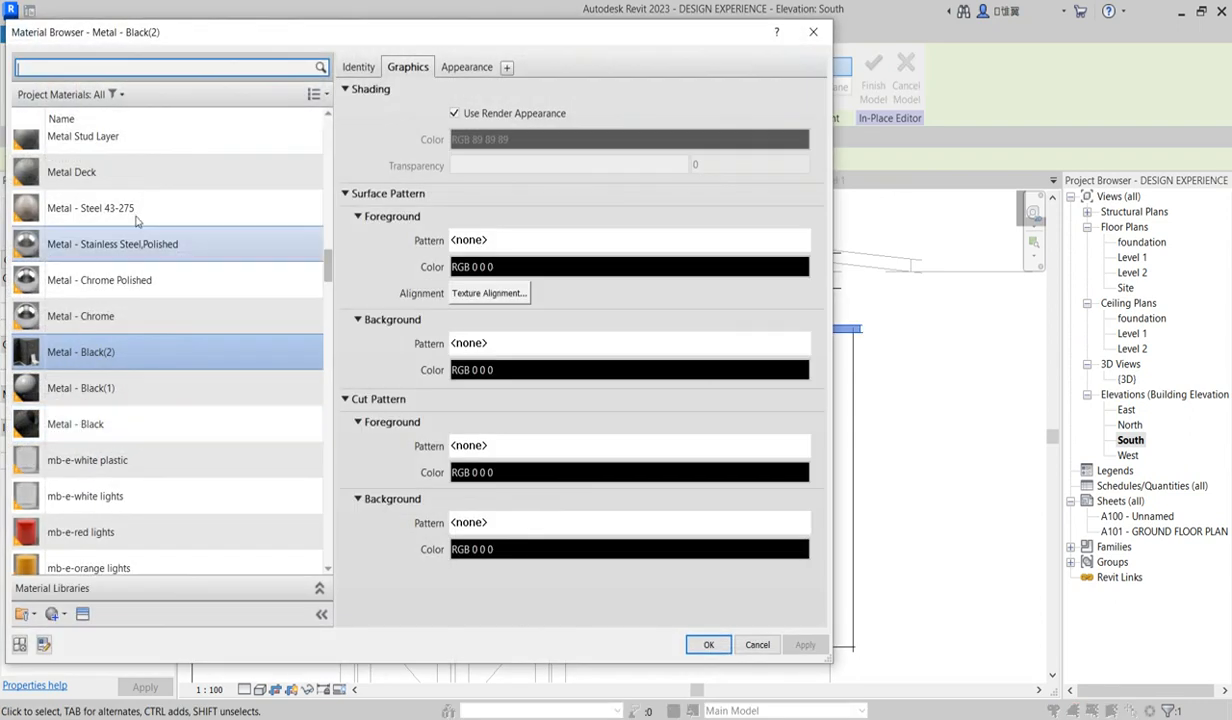
pyautogui.scroll(-1, 118, 530)
pyautogui.rightClick(153, 344)
pyautogui.click(212, 364)
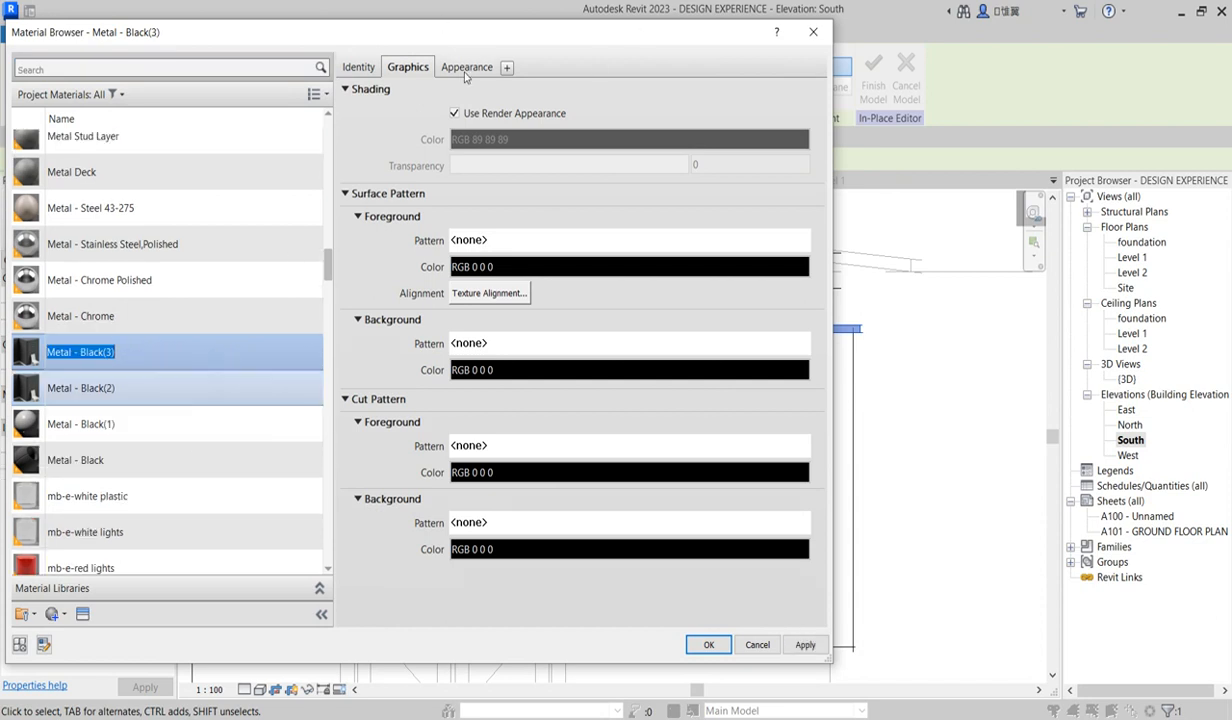
pyautogui.click(466, 67)
pyautogui.click(793, 91)
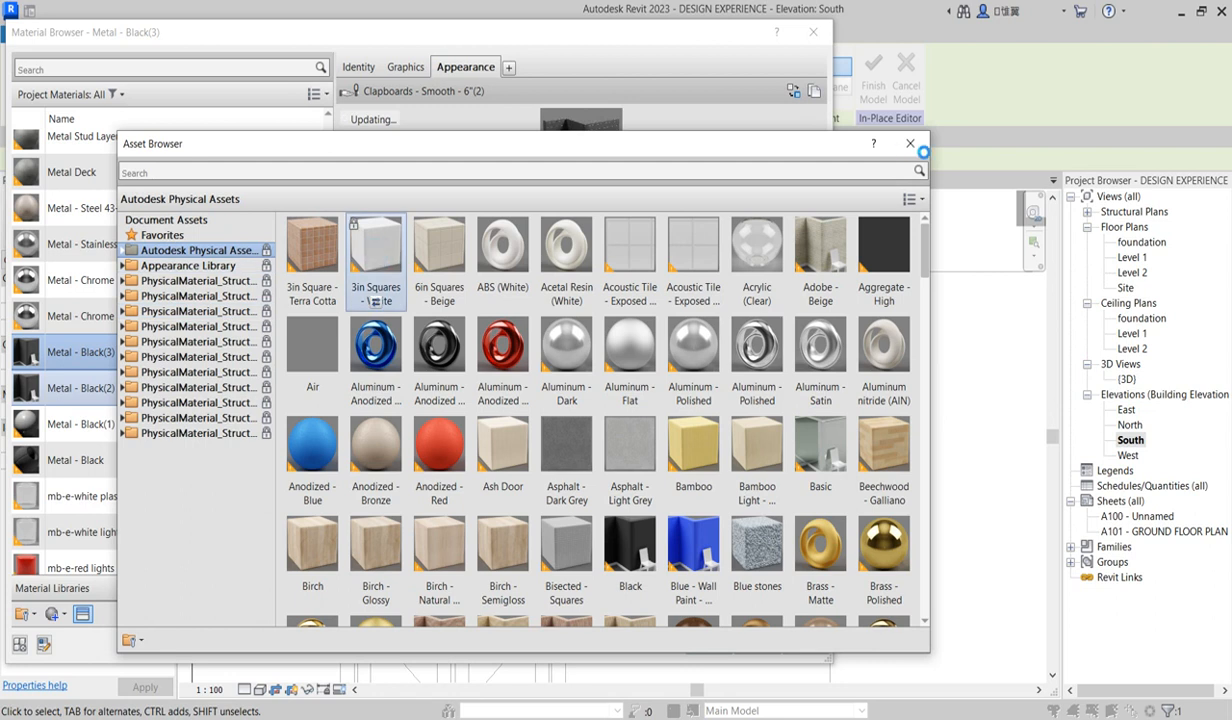
pyautogui.click(910, 143)
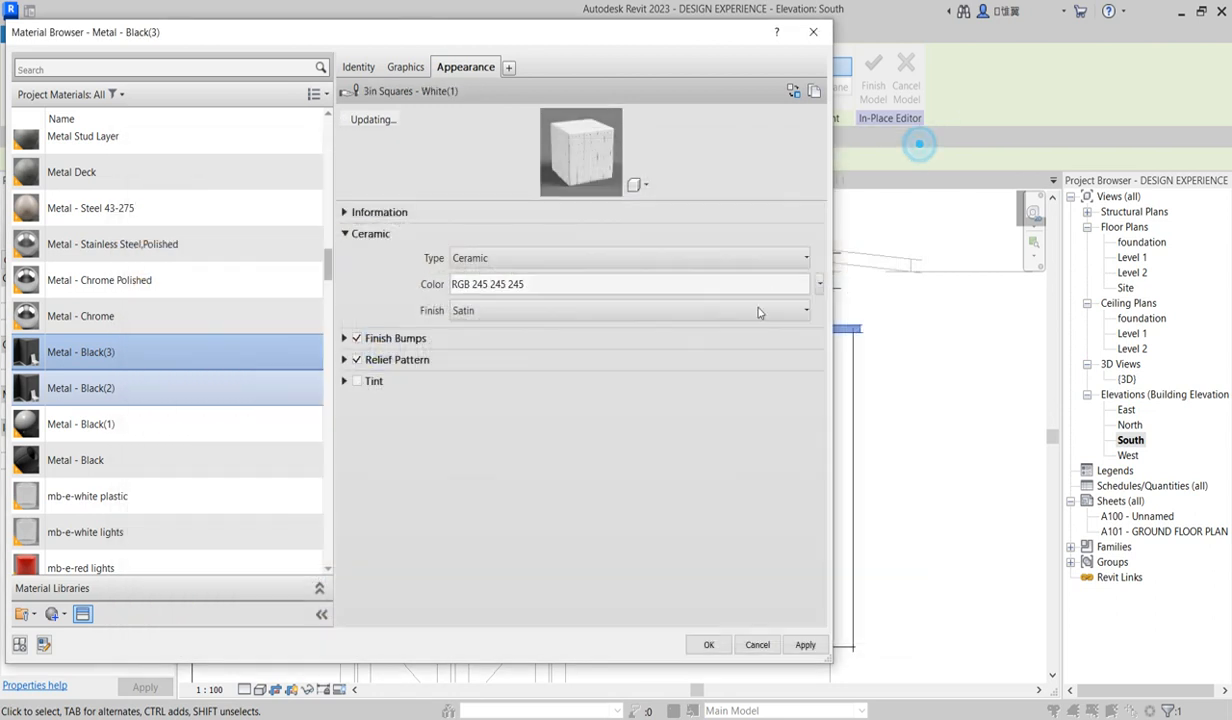
pyautogui.click(708, 644)
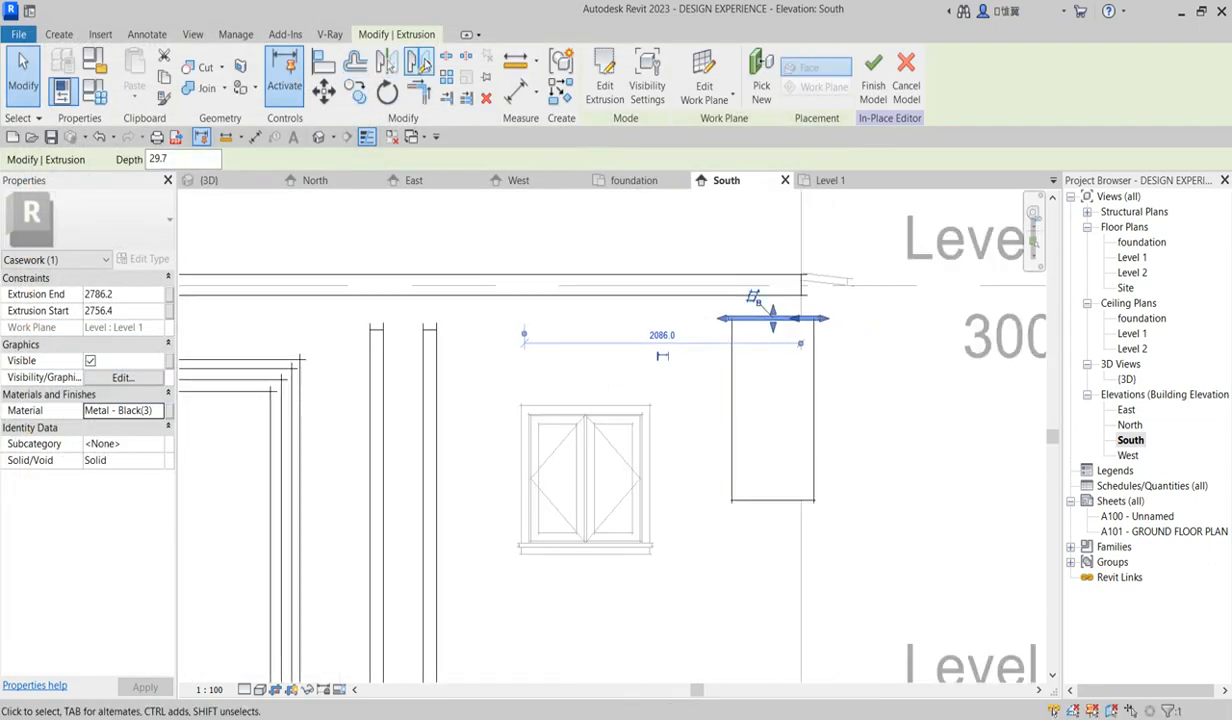
# Try to mirror the cap across a horizontal axis drawn at the mid-height of the corner extrusion
pyautogui.press('d')
pyautogui.press('m')
pyautogui.click(734, 414)
pyautogui.click(714, 414)
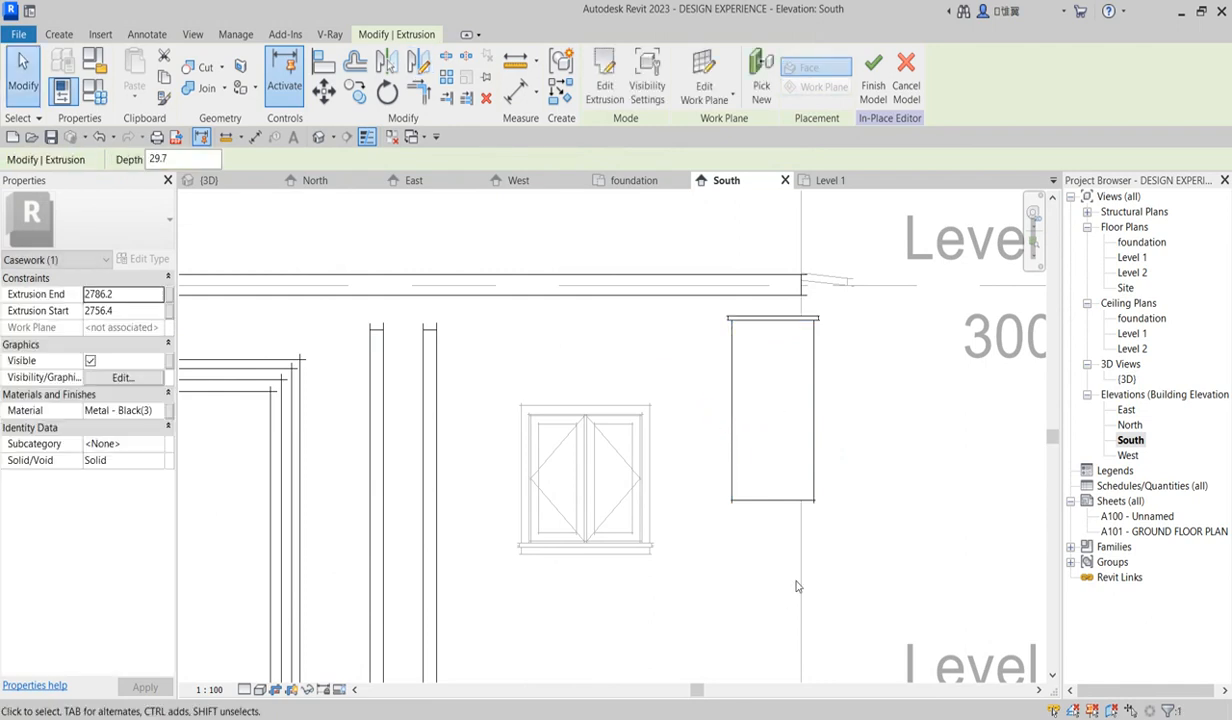
# Copy the cap down to the lower end of the corner extrusion, with the Constrain option turned off
pyautogui.click(775, 320)
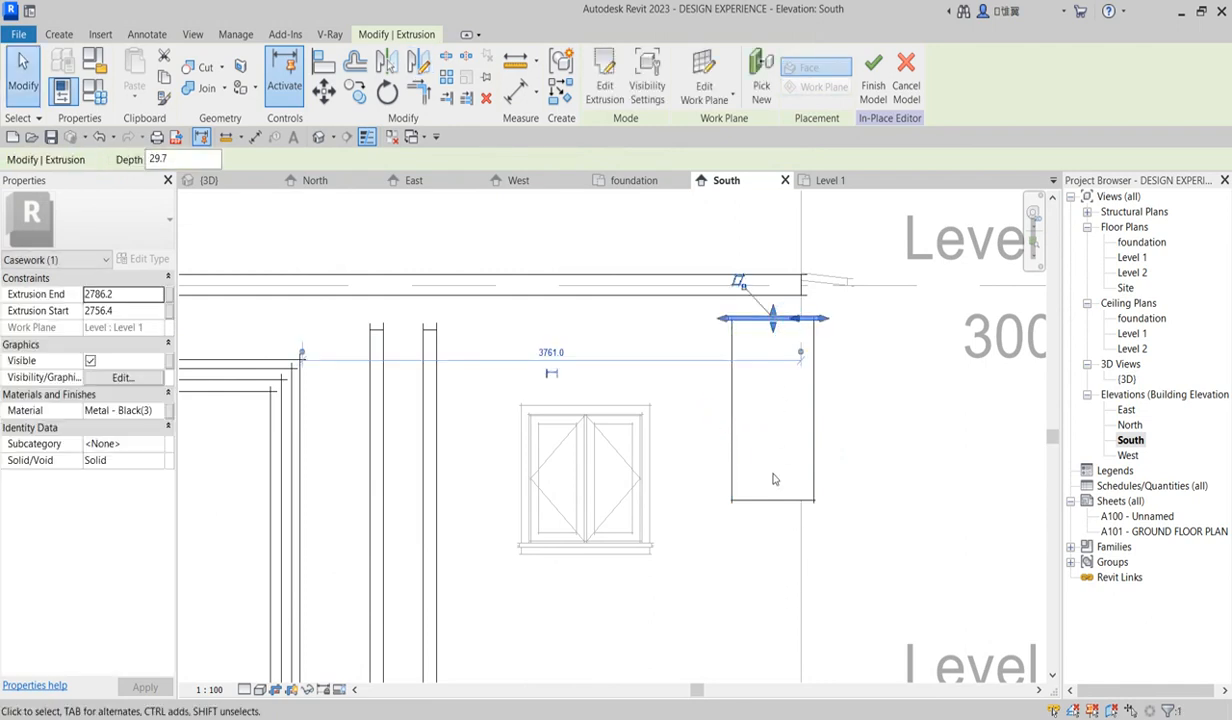
pyautogui.click(355, 91)
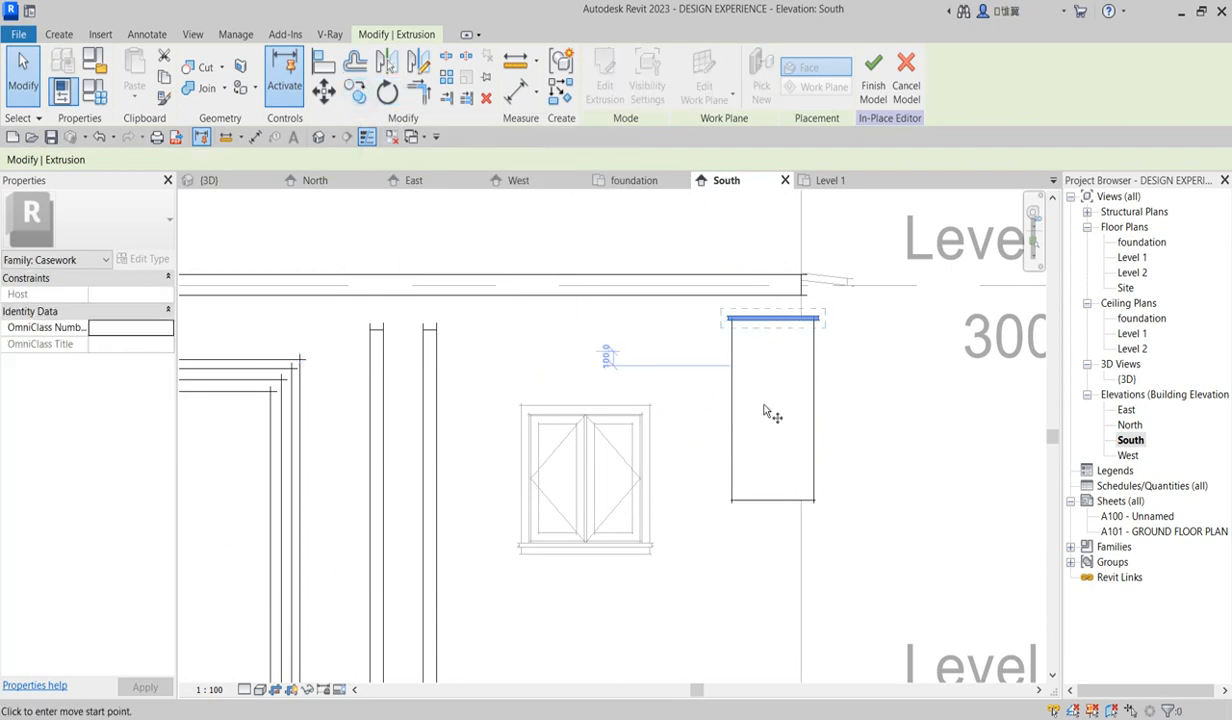
pyautogui.scroll(1, 742, 322)
pyautogui.click(722, 316)
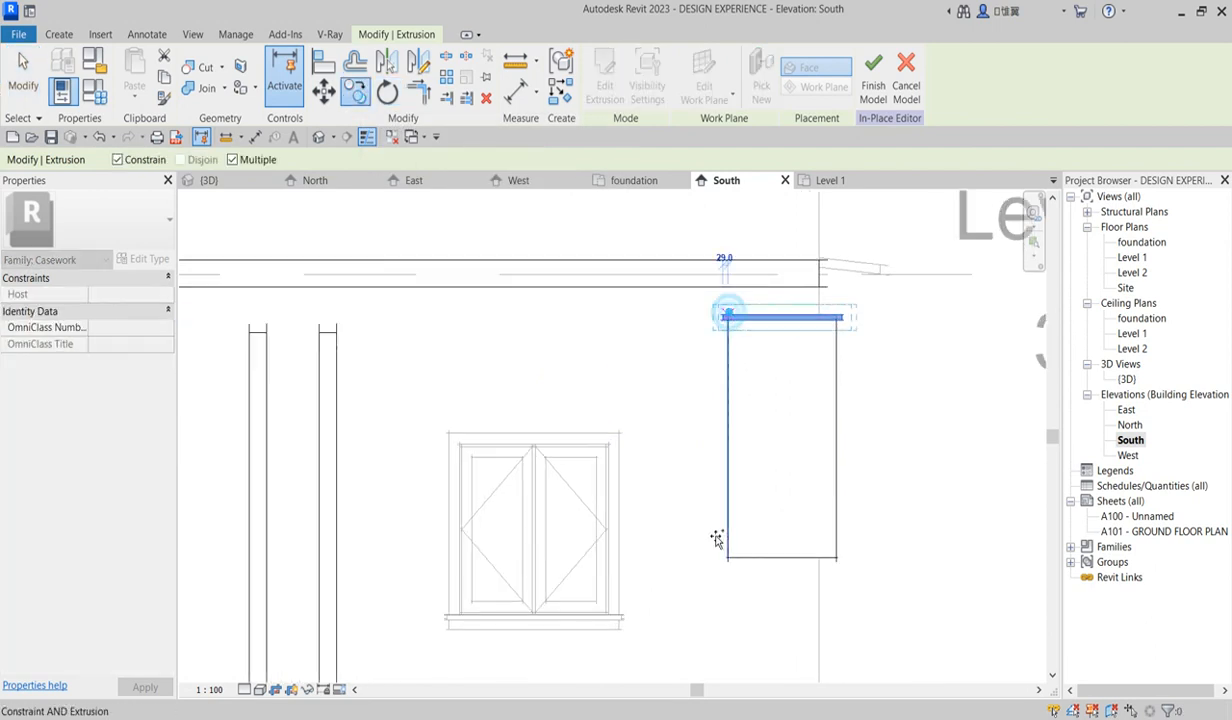
pyautogui.click(118, 160)
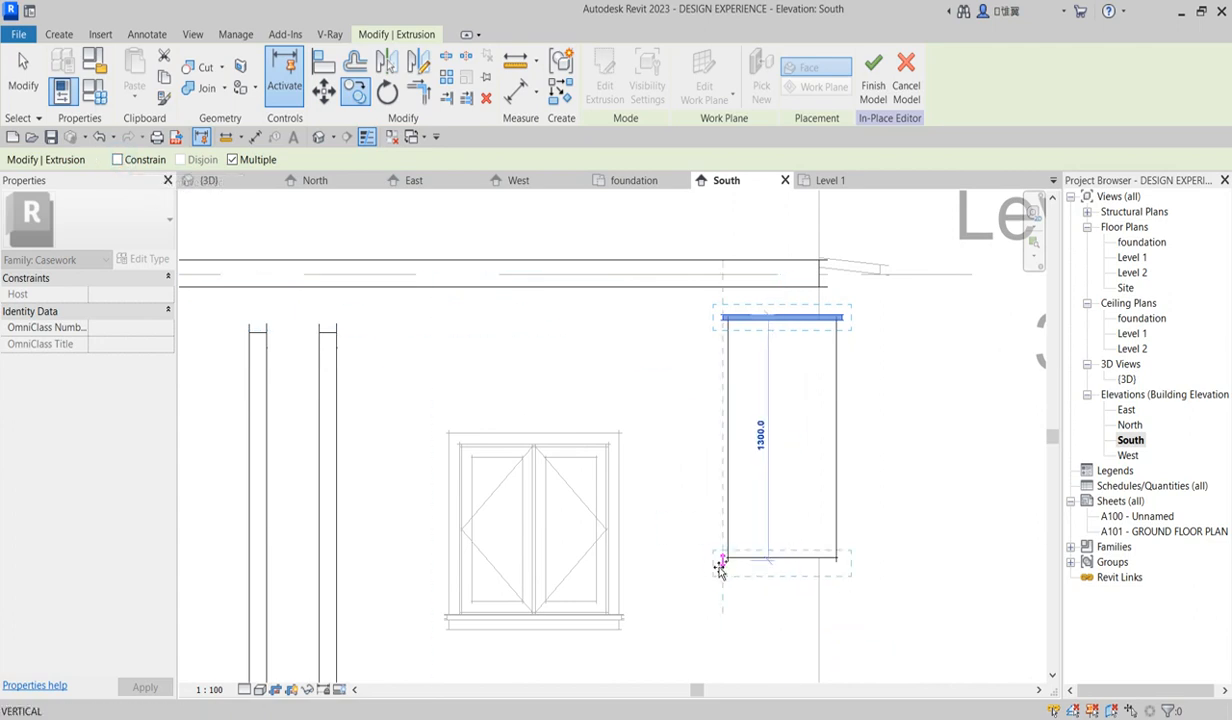
pyautogui.scroll(2, 863, 595)
pyautogui.click(857, 598)
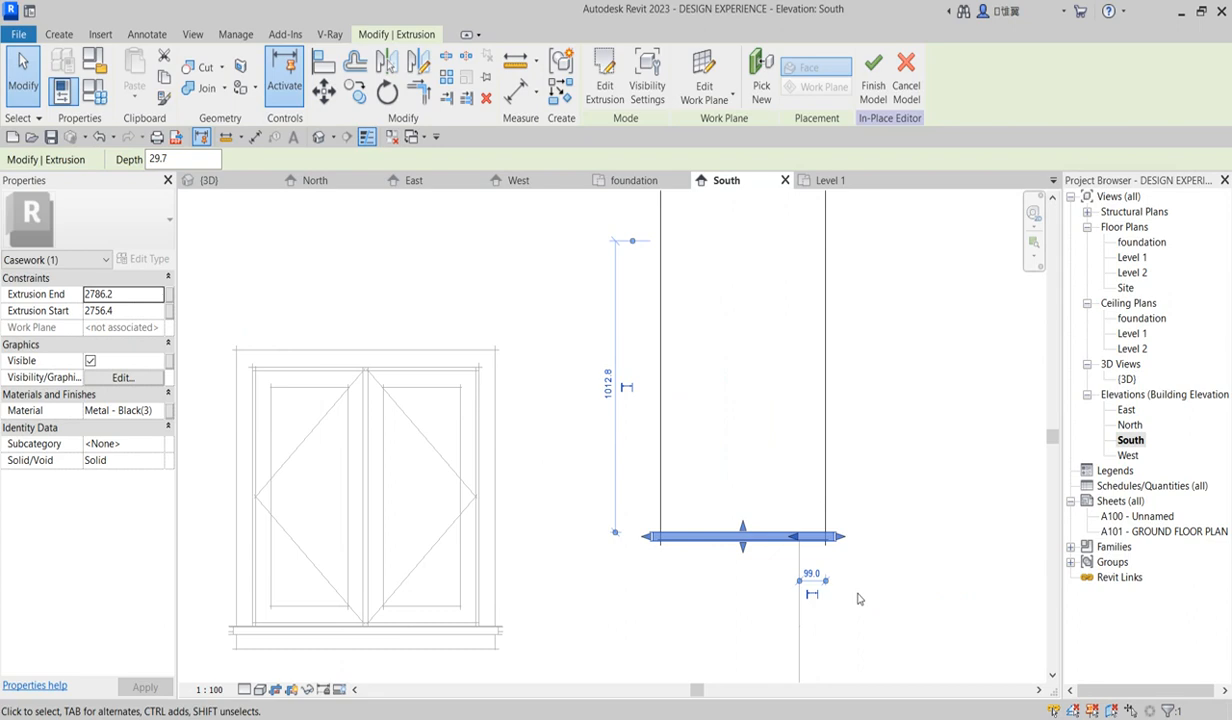
# Copy the corner extrusion with both its end caps straight down the South elevation, to just below the original, with Constrain off
pyautogui.press('Escape')
pyautogui.scroll(1, 856, 580)
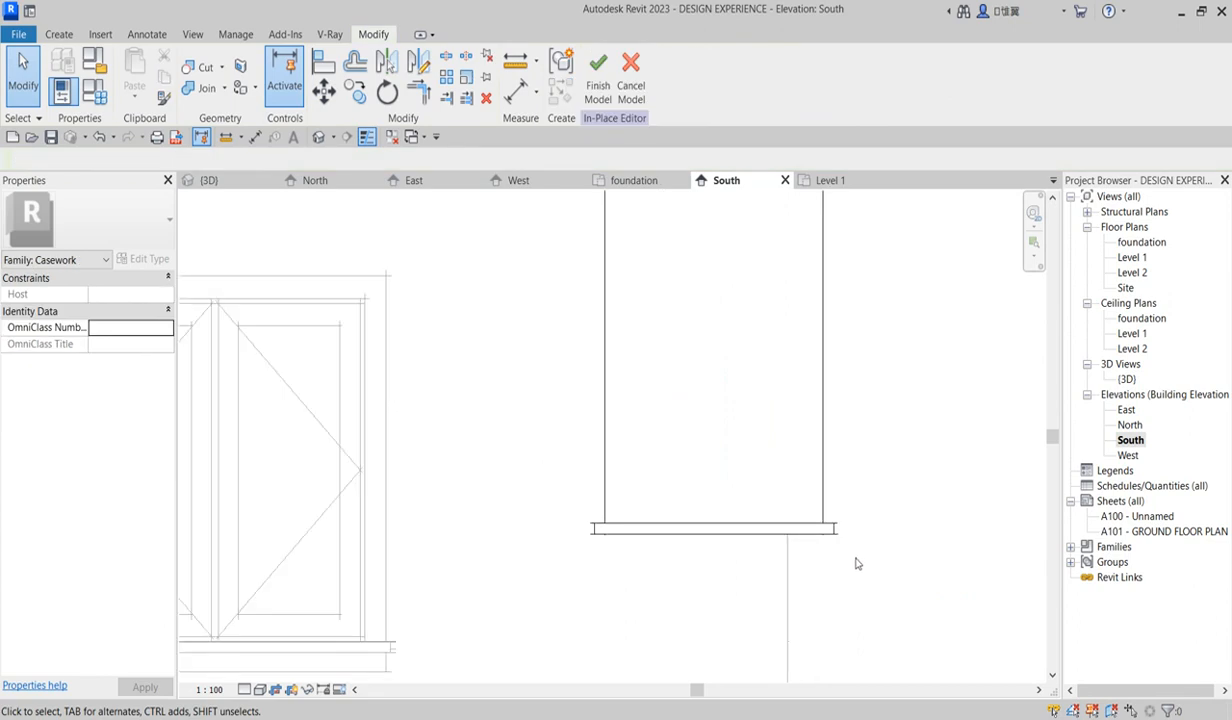
pyautogui.click(780, 538)
pyautogui.scroll(-2, 880, 572)
pyautogui.click(941, 459)
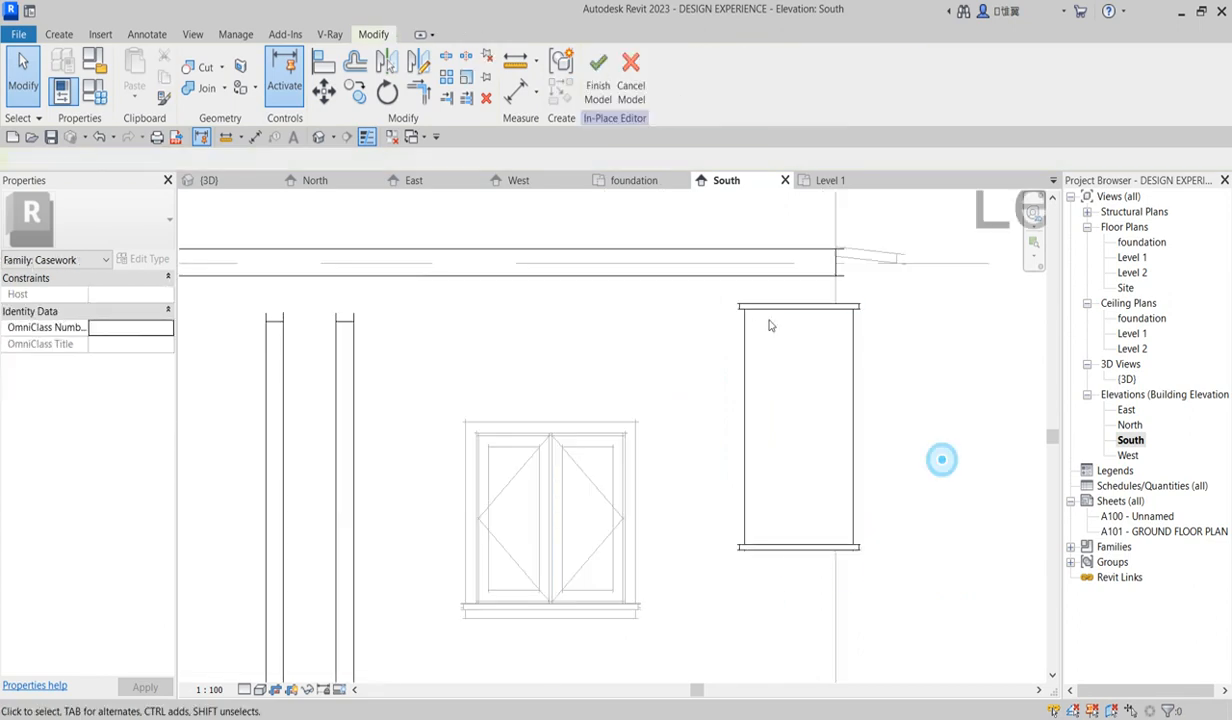
pyautogui.moveTo(659, 232); pyautogui.dragTo(932, 627)
pyautogui.scroll(-3, 846, 354)
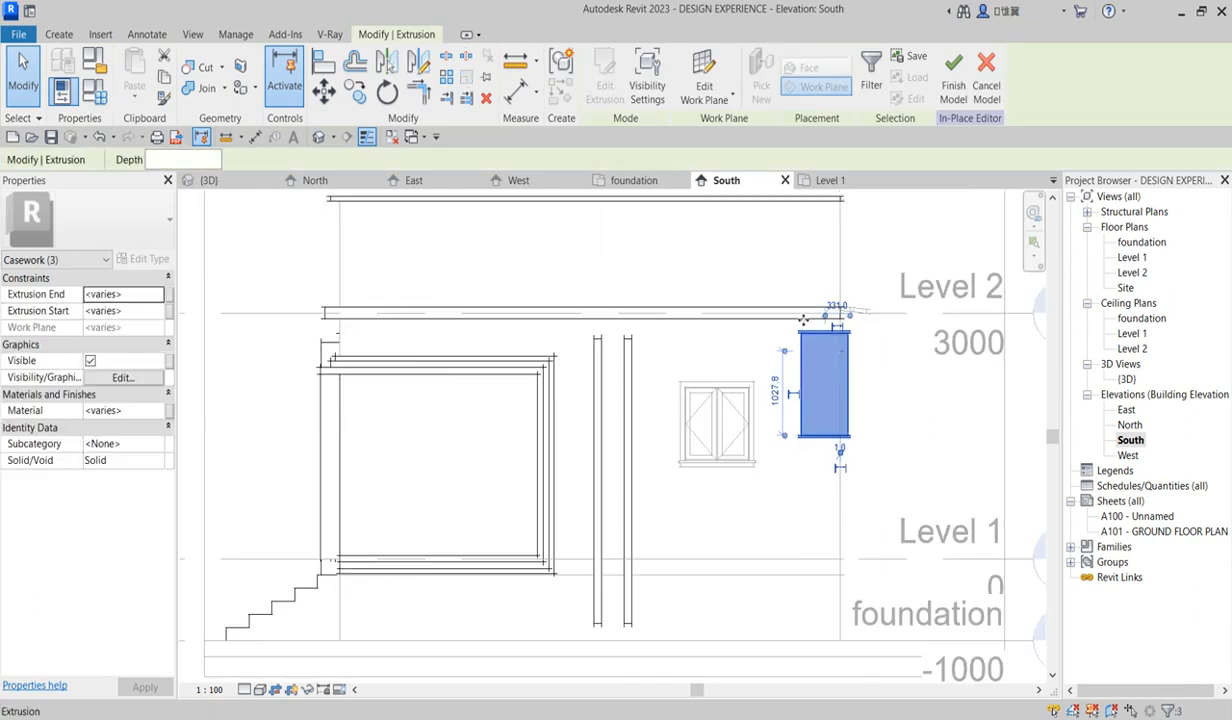
pyautogui.click(356, 94)
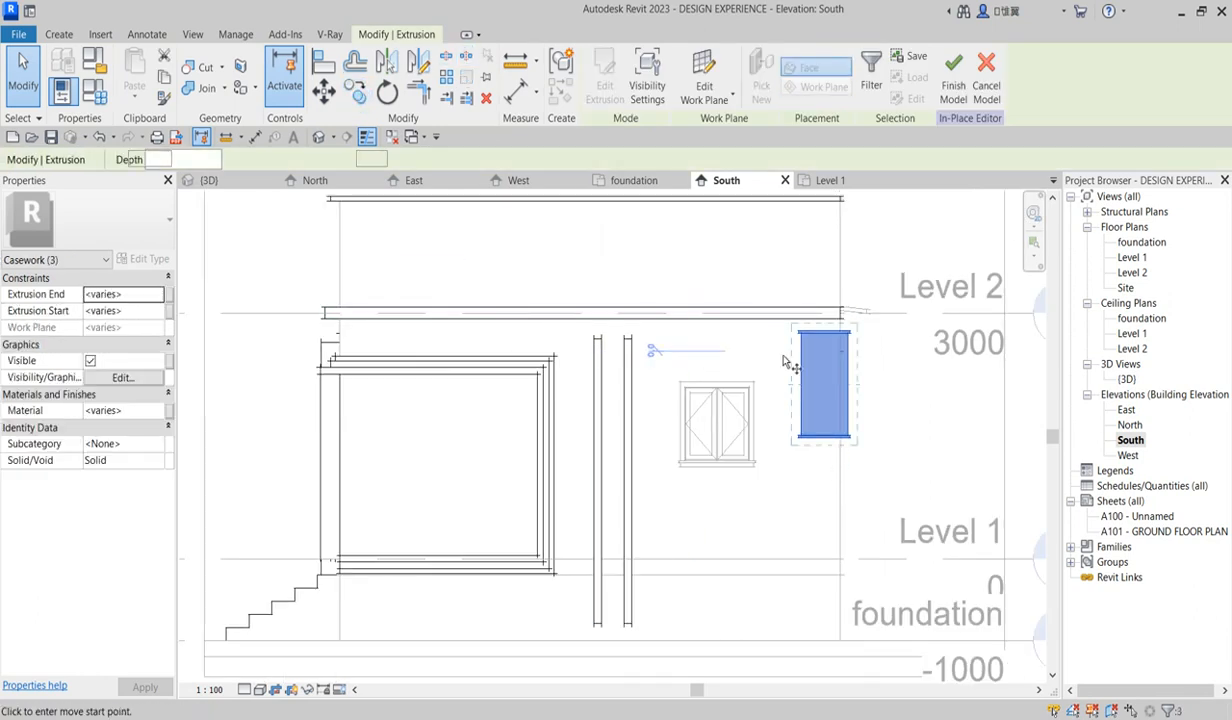
pyautogui.click(841, 332)
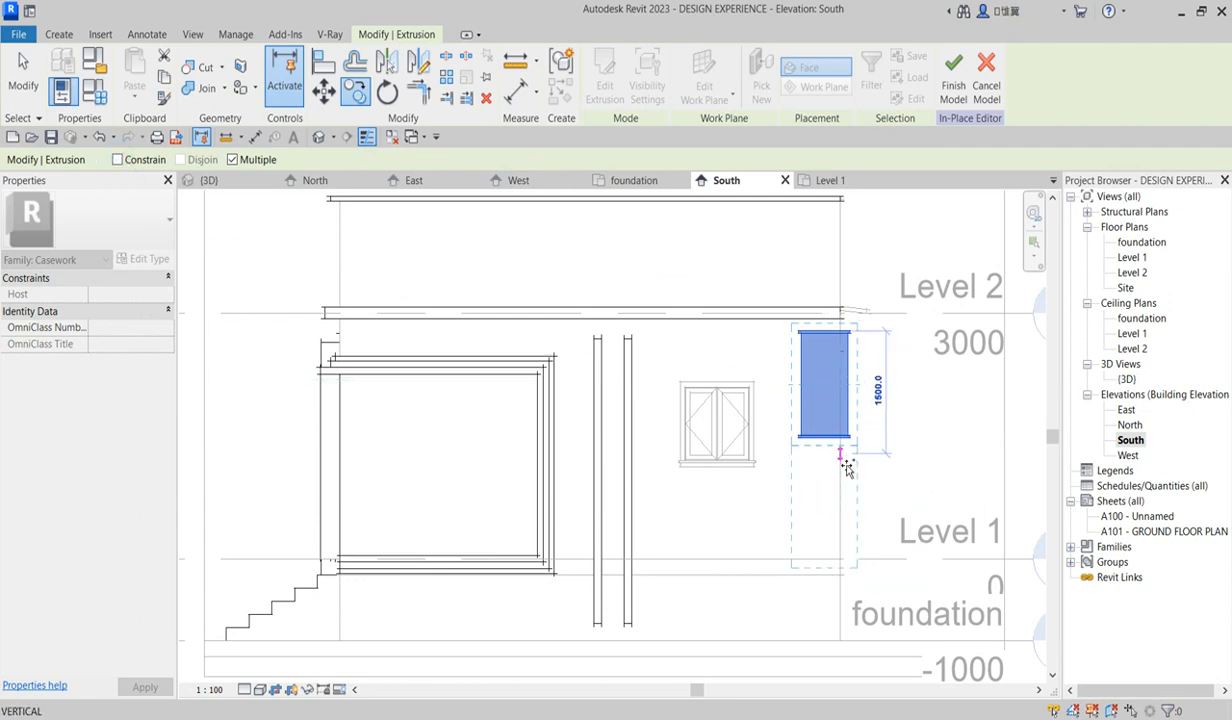
pyautogui.click(846, 477)
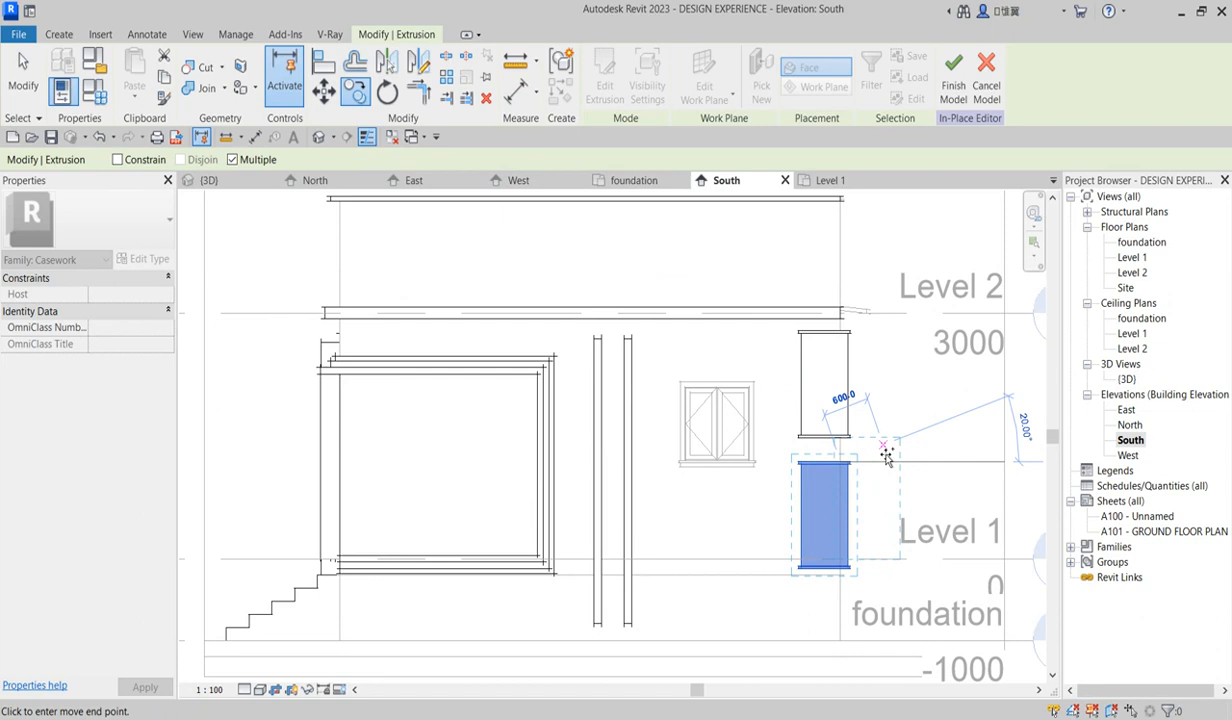
pyautogui.press('Escape')
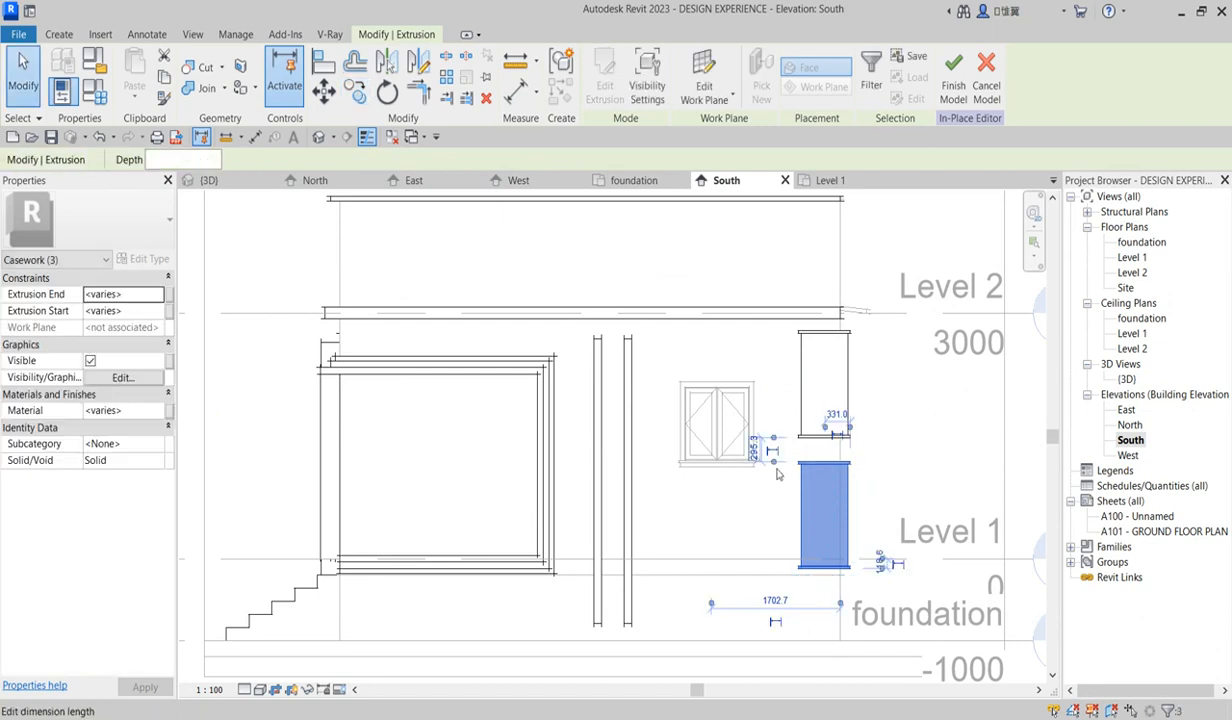
pyautogui.click(880, 475)
# Finish the in-place model containing the two stacked corner elements
pyautogui.scroll(-3, 716, 532)
pyautogui.scroll(2, 774, 563)
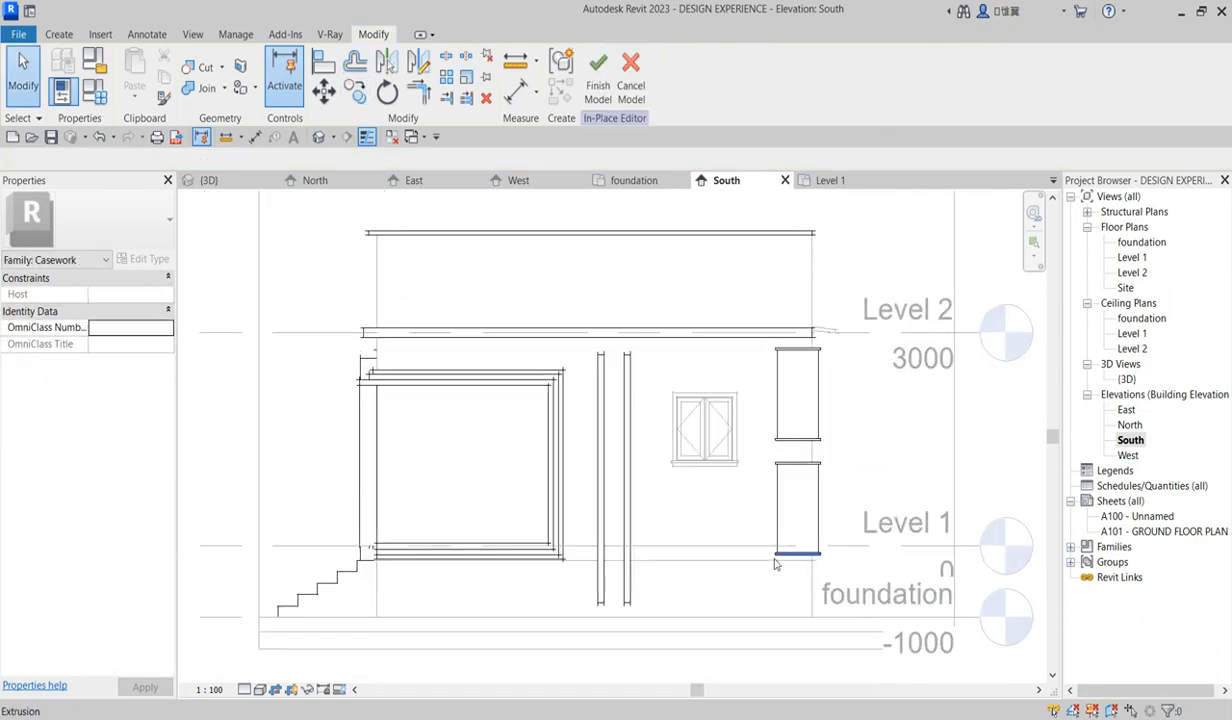
pyautogui.scroll(-2, 862, 455)
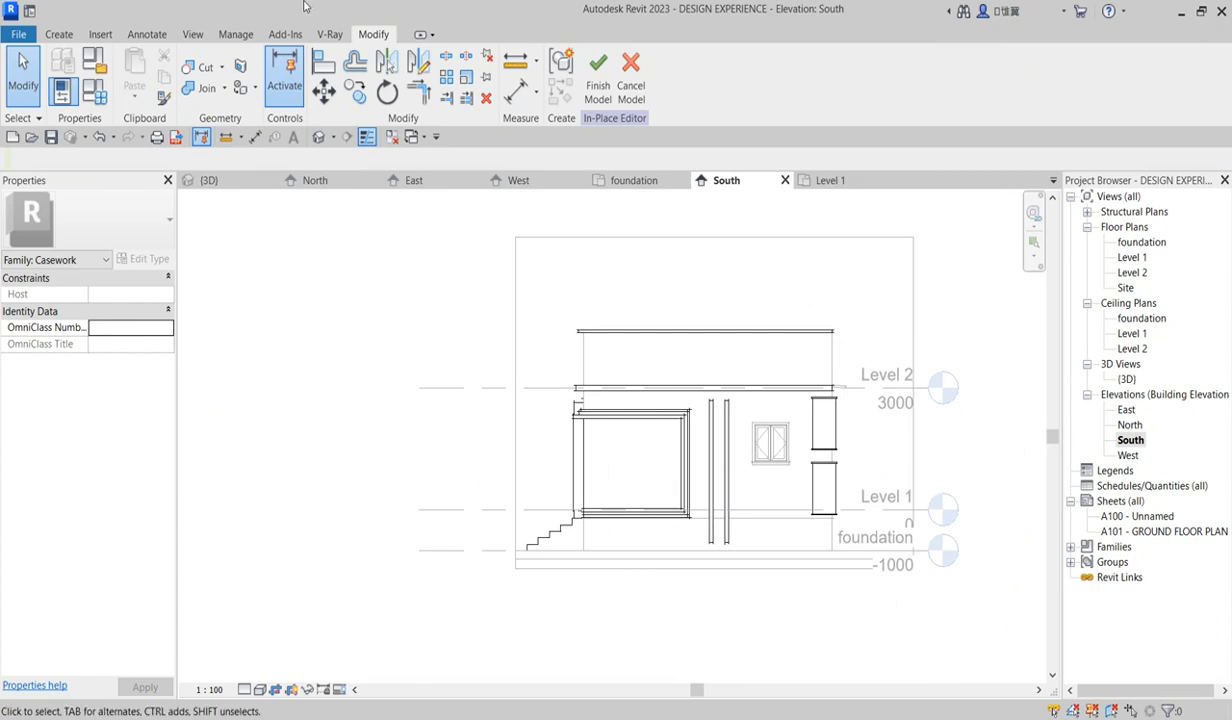
pyautogui.click(609, 84)
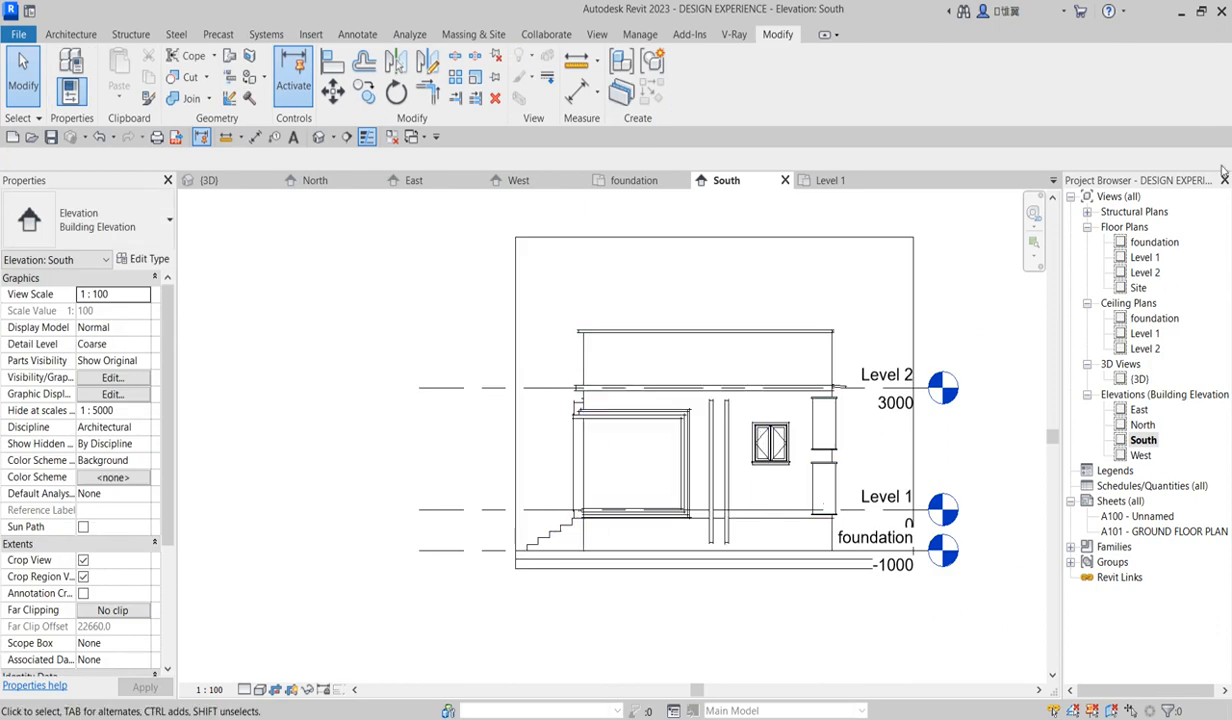
# In the Level 1 floor plan, start a wall similar to the kitchen-entrance wall and duplicate its type as Generic - 200mm 10mm
pyautogui.doubleClick(1153, 242)
pyautogui.doubleClick(1145, 257)
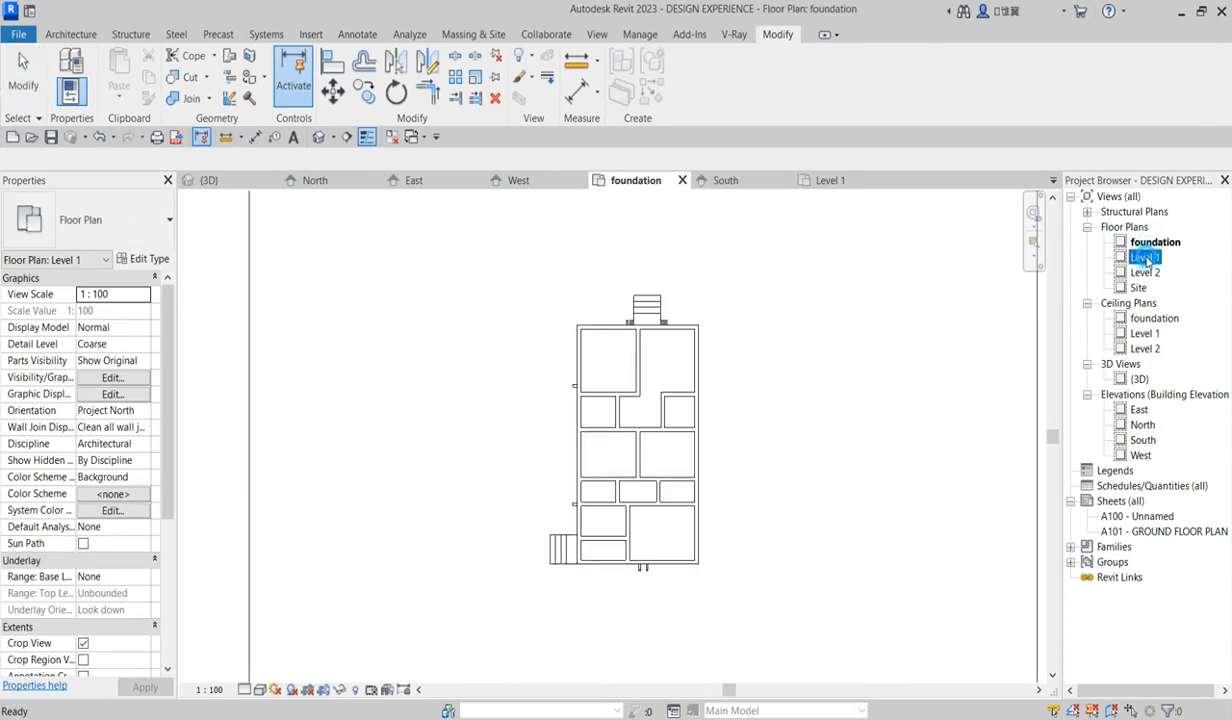
pyautogui.scroll(-3, 714, 338)
pyautogui.scroll(1, 410, 280)
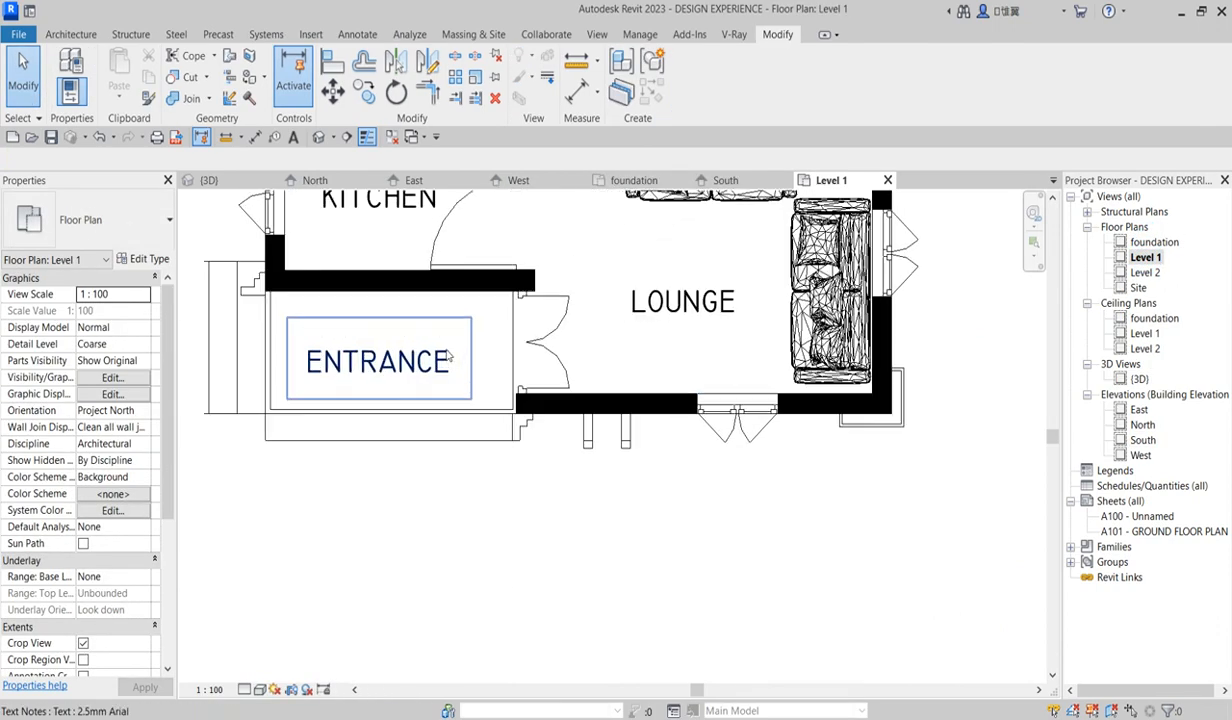
pyautogui.click(410, 284)
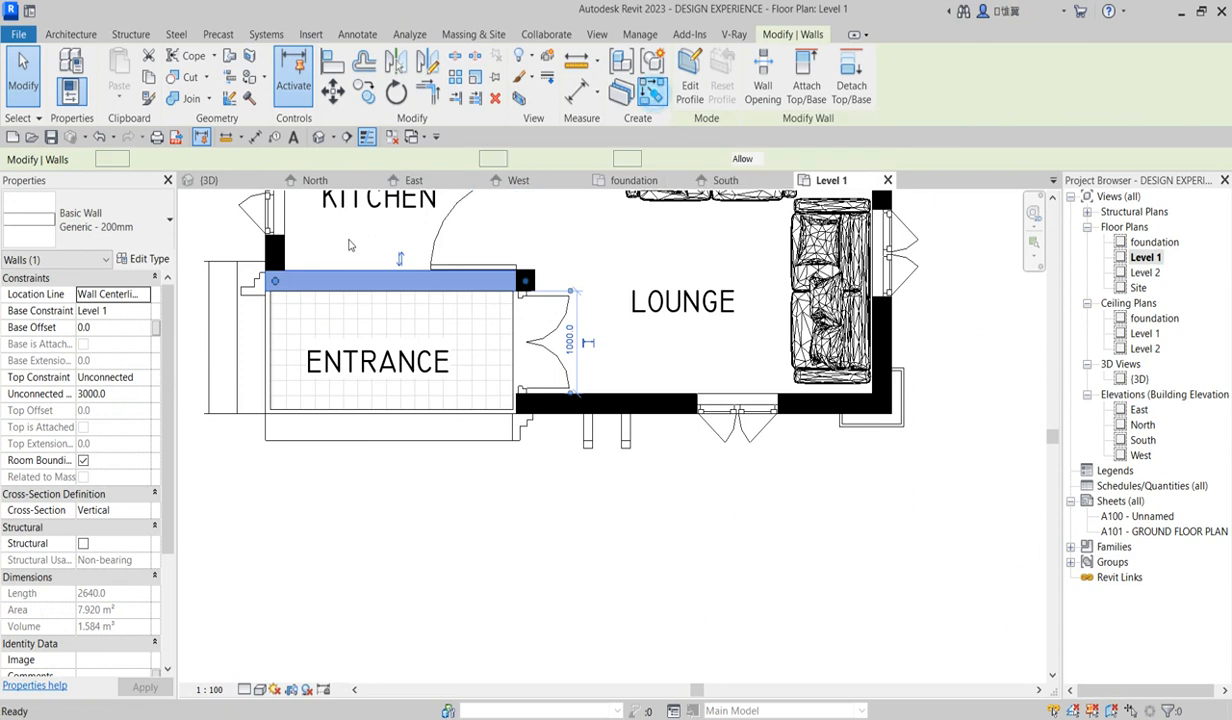
pyautogui.click(652, 94)
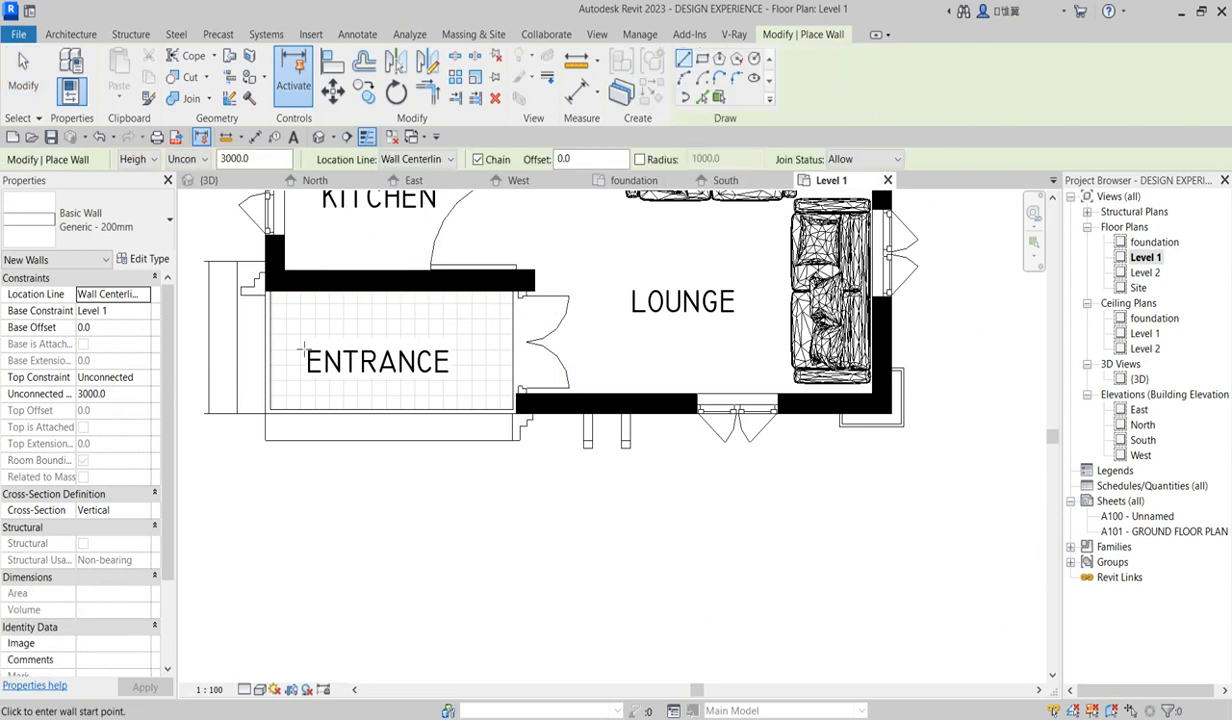
pyautogui.click(137, 257)
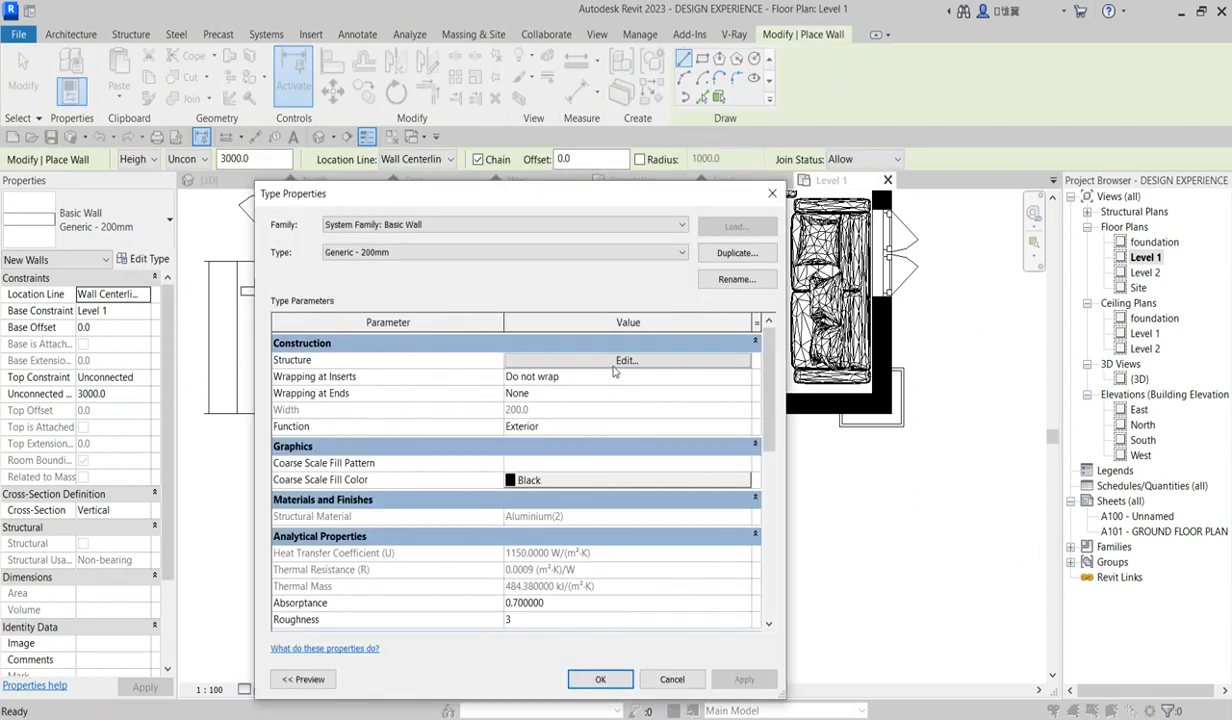
pyautogui.click(617, 361)
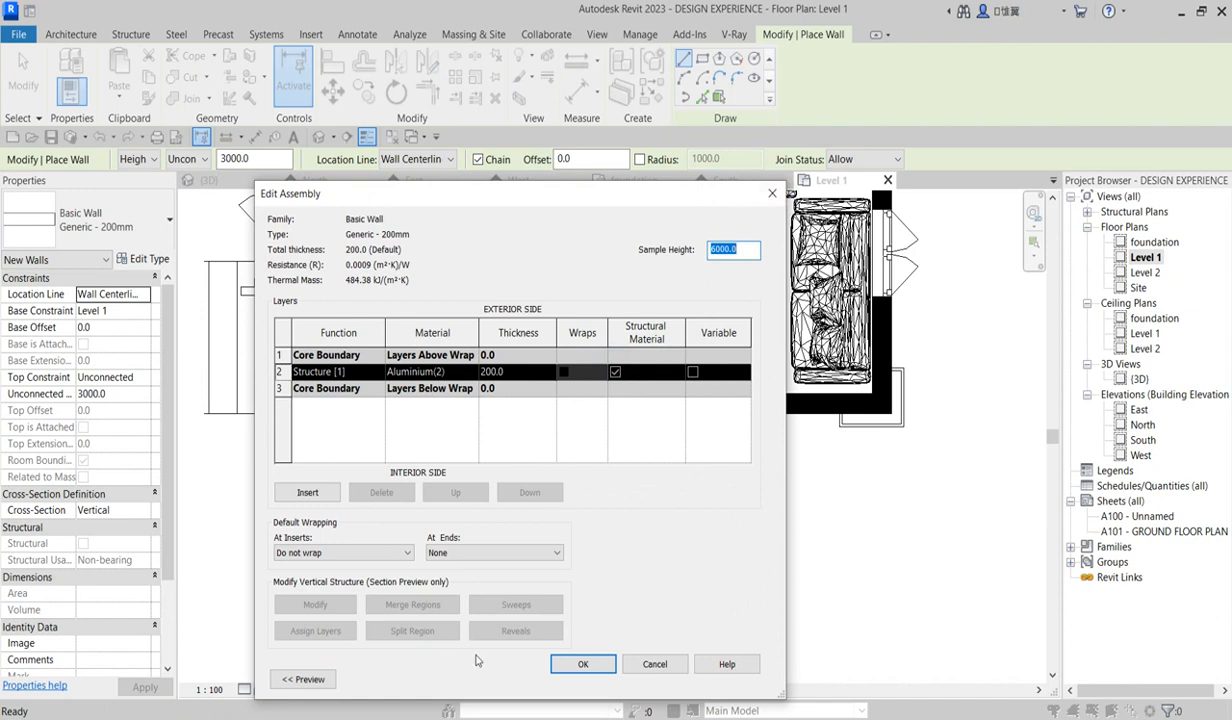
pyautogui.click(655, 665)
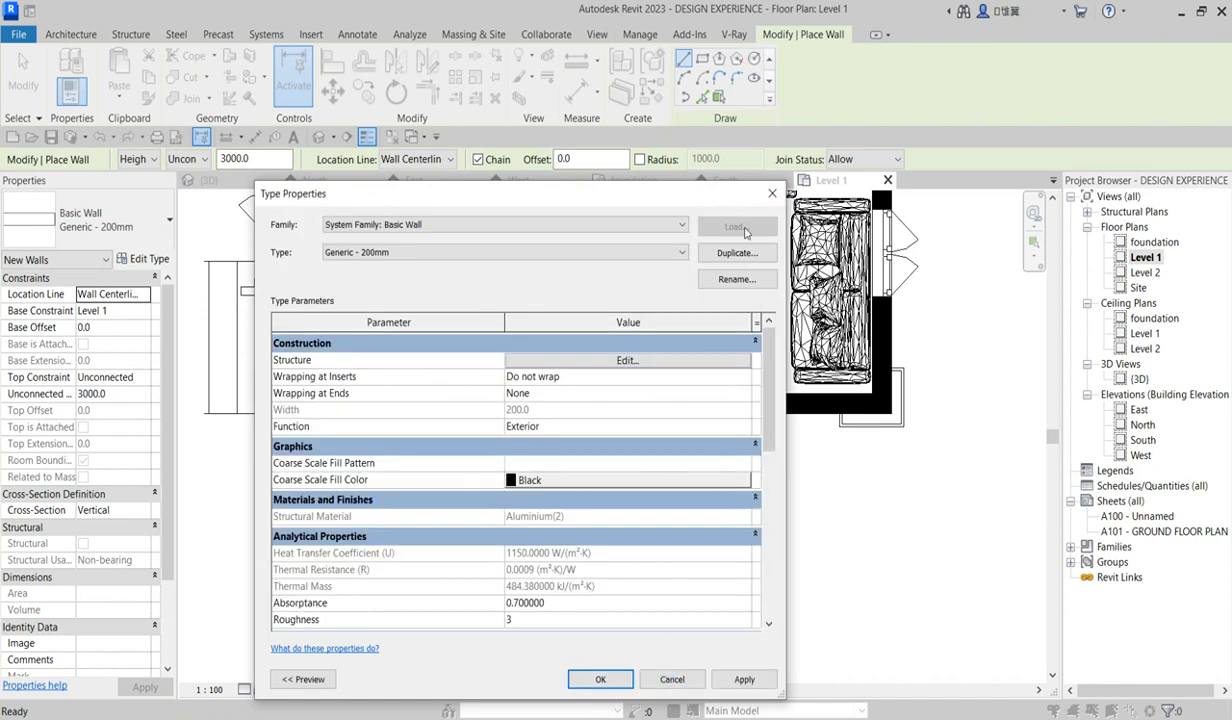
pyautogui.click(740, 254)
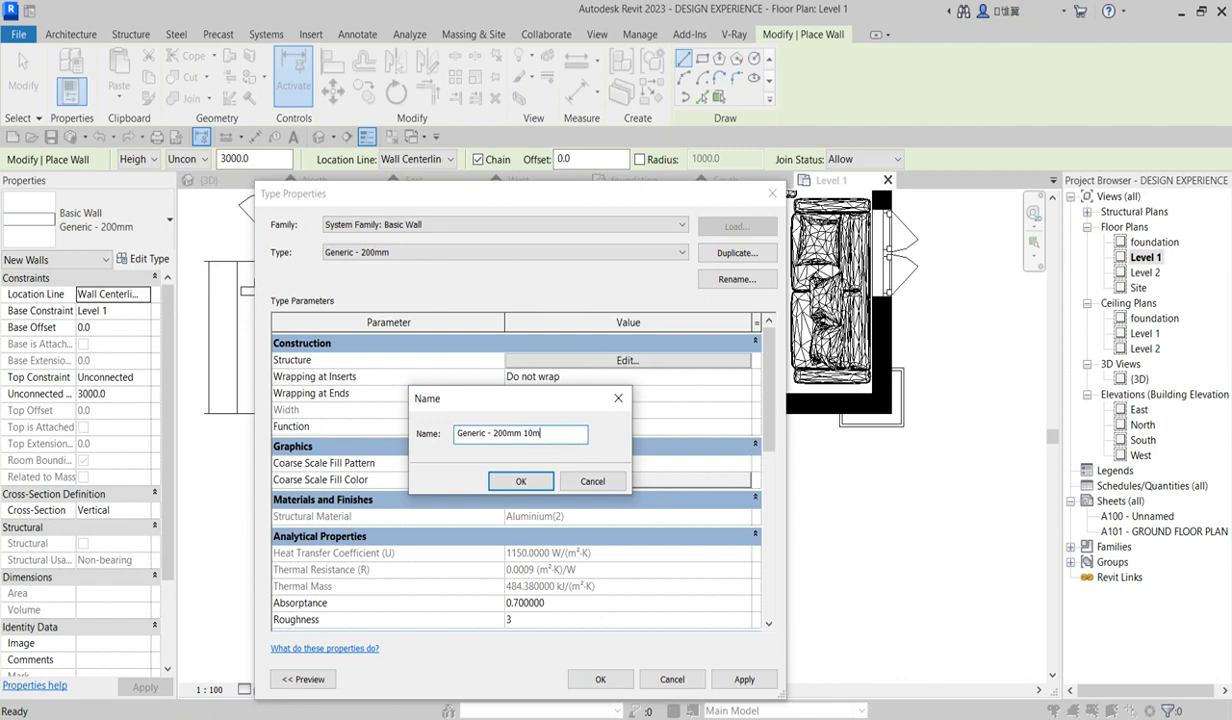
pyautogui.click(521, 482)
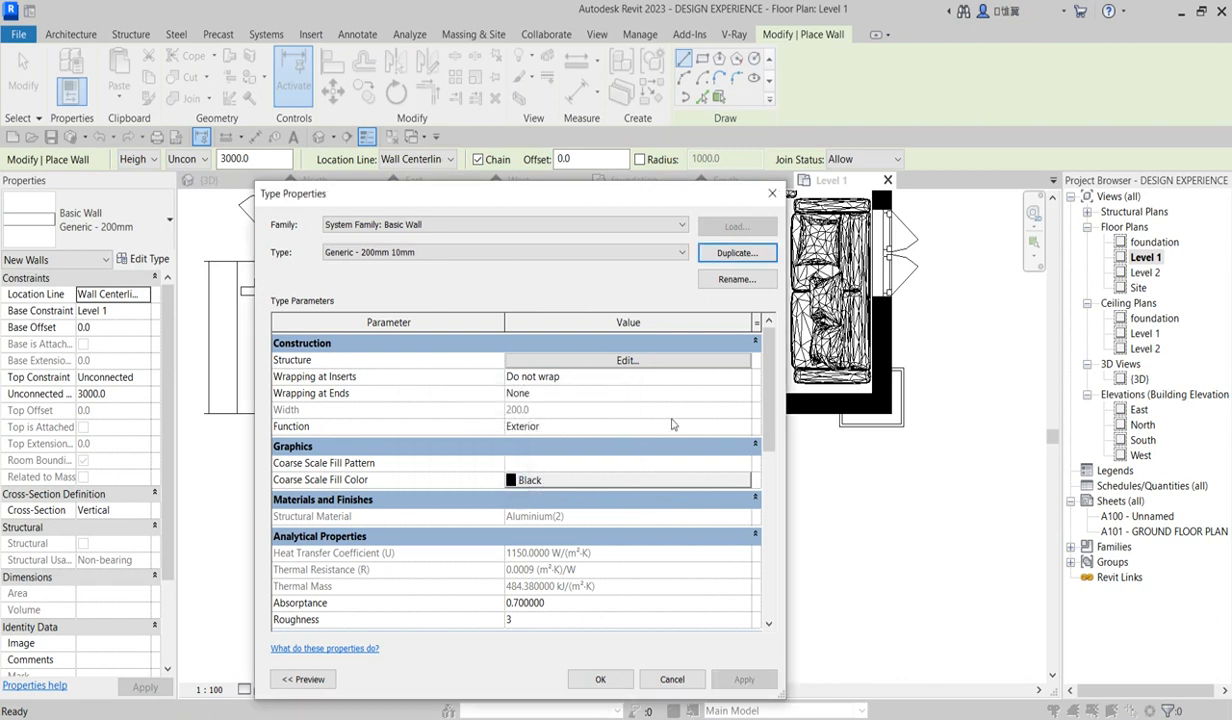
# Set the new wall type's structure layer to 10 mm thick and duplicate its Aluminium(2) material together with its assets
pyautogui.click(626, 360)
pyautogui.click(517, 374)
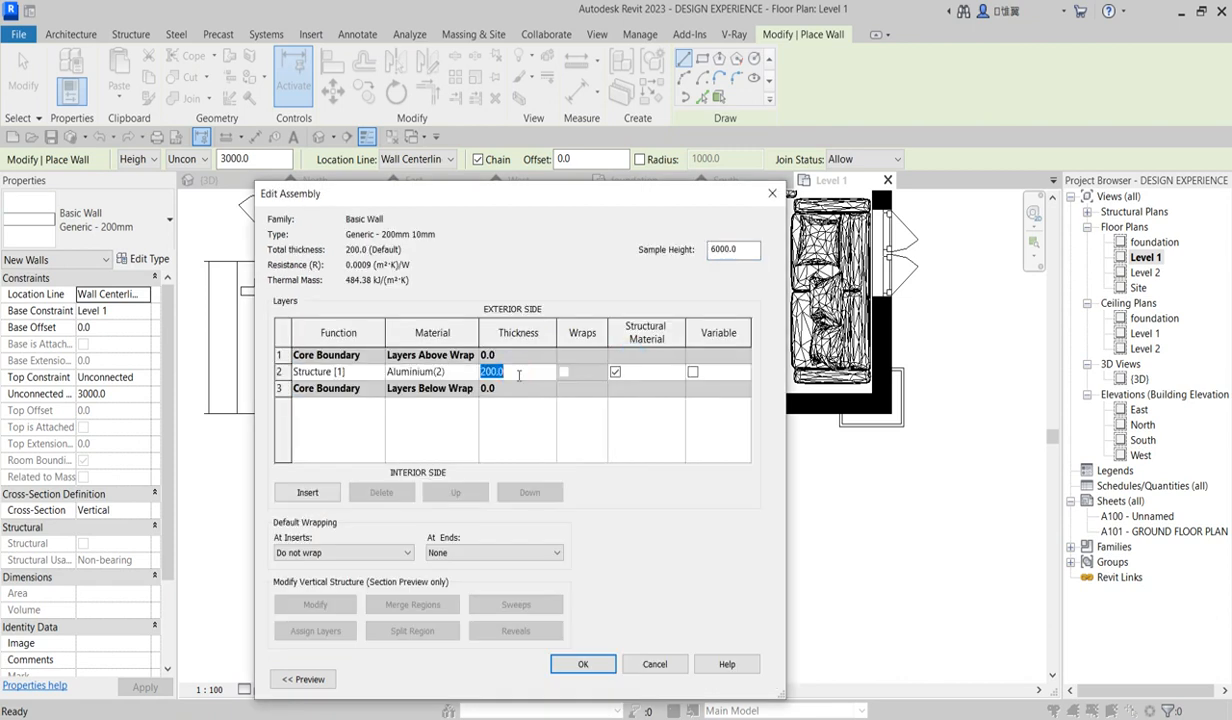
pyautogui.click(460, 371)
pyautogui.click(468, 371)
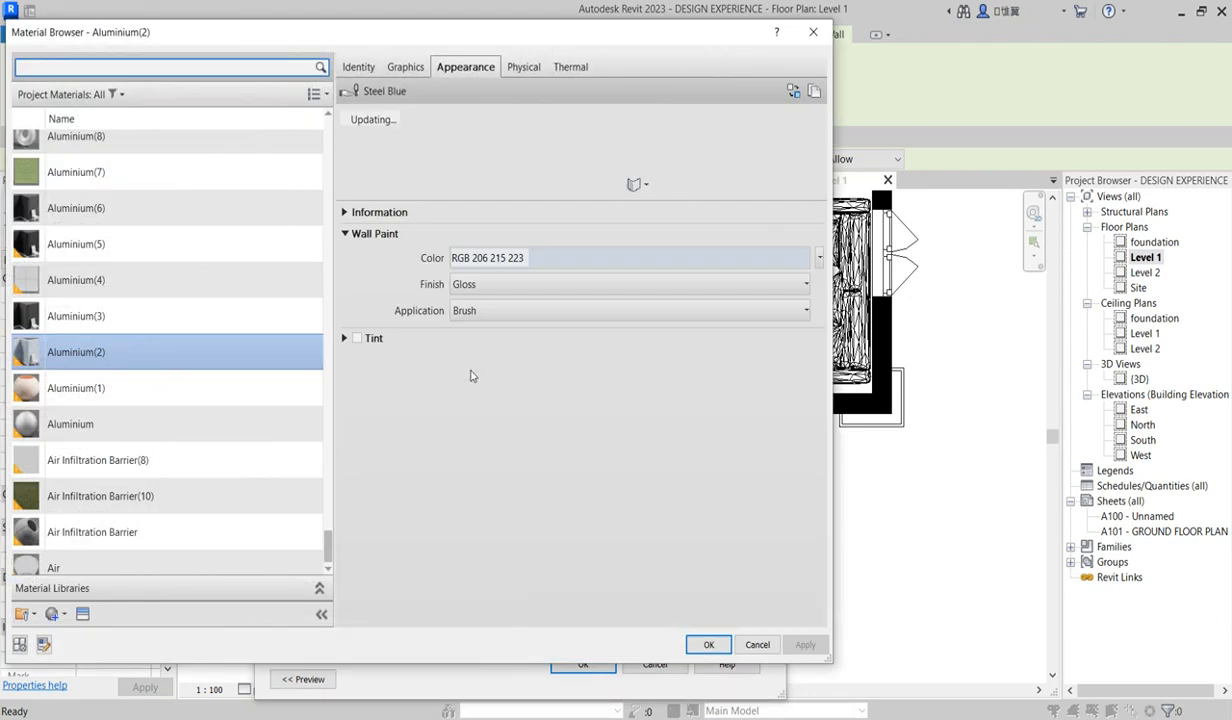
pyautogui.rightClick(129, 353)
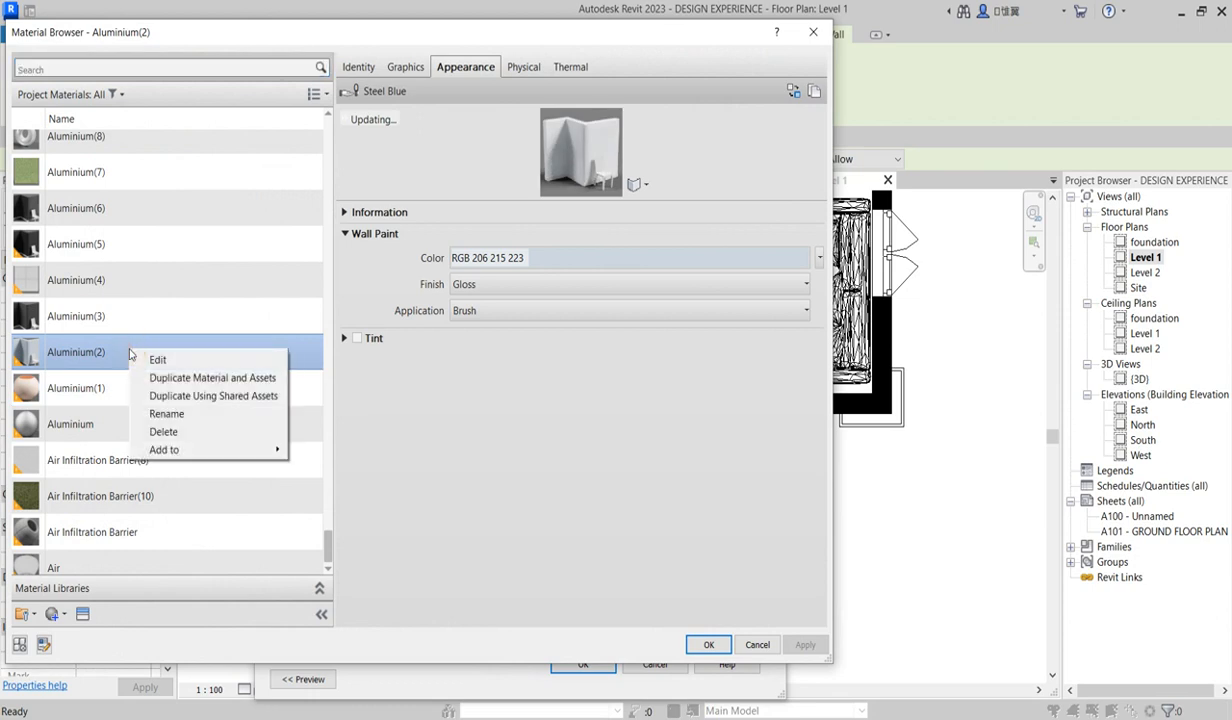
pyautogui.click(204, 378)
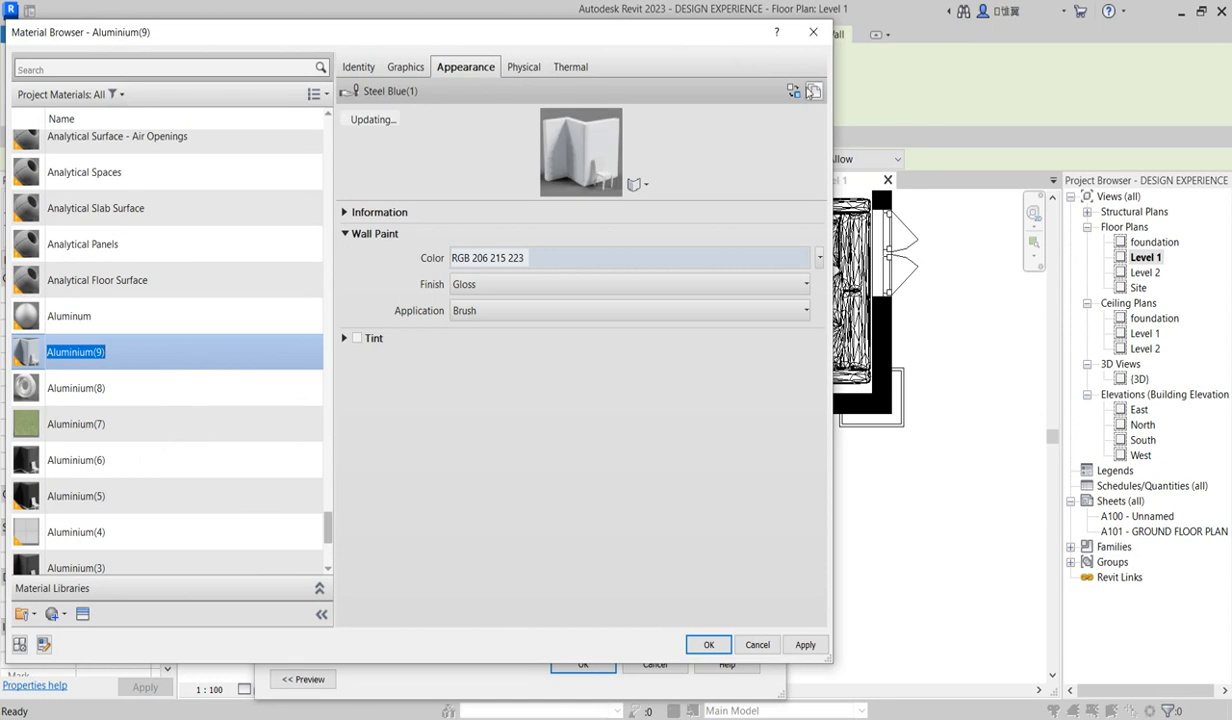
# Replace the duplicated material's appearance with Sand from the Appearance Library's glossy wall paints
pyautogui.click(794, 91)
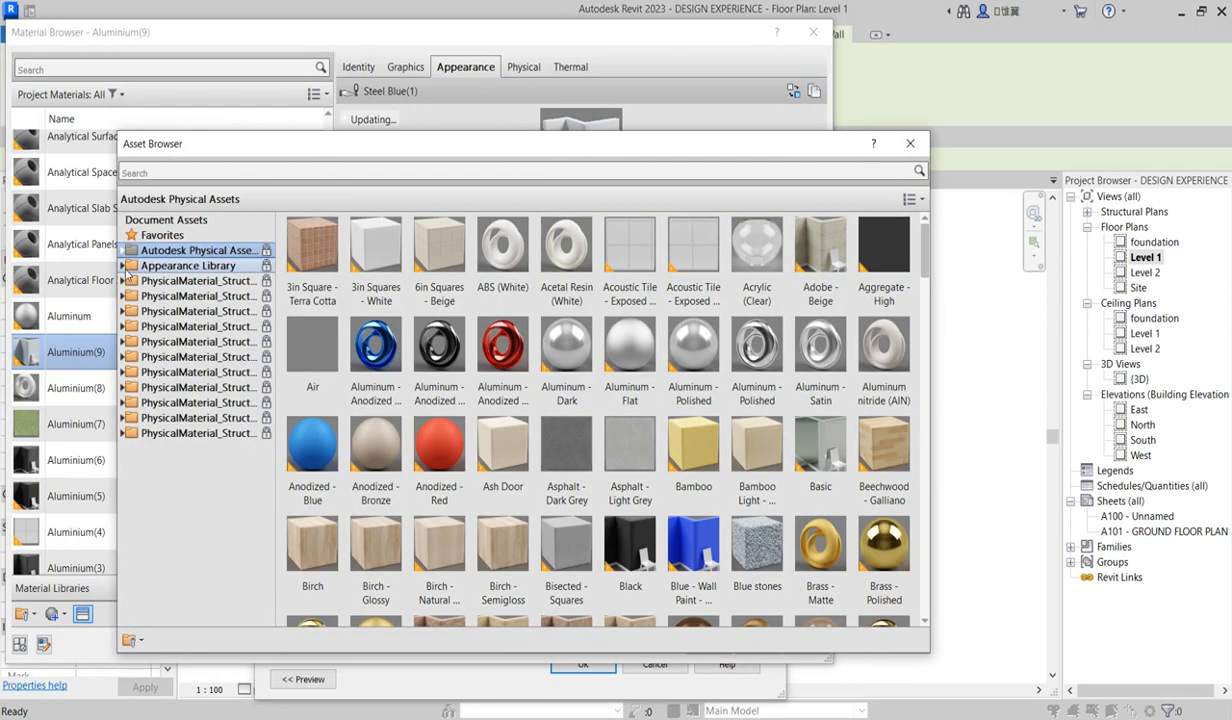
pyautogui.click(125, 265)
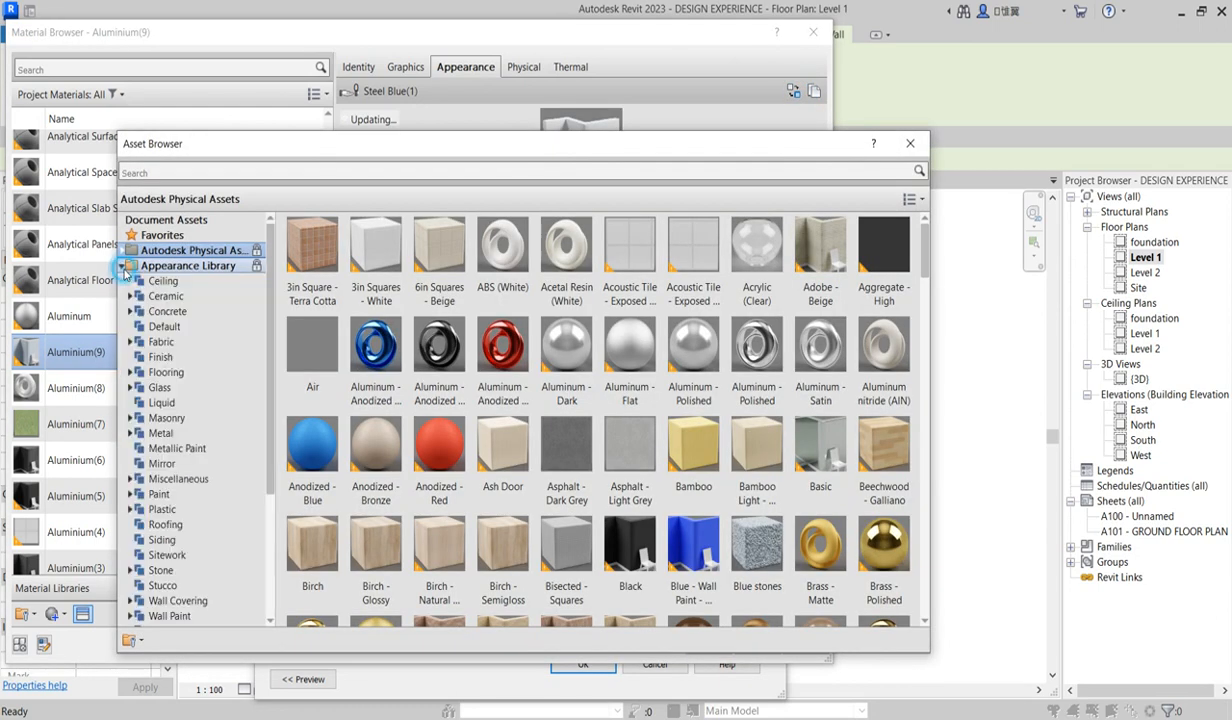
pyautogui.scroll(-2, 190, 515)
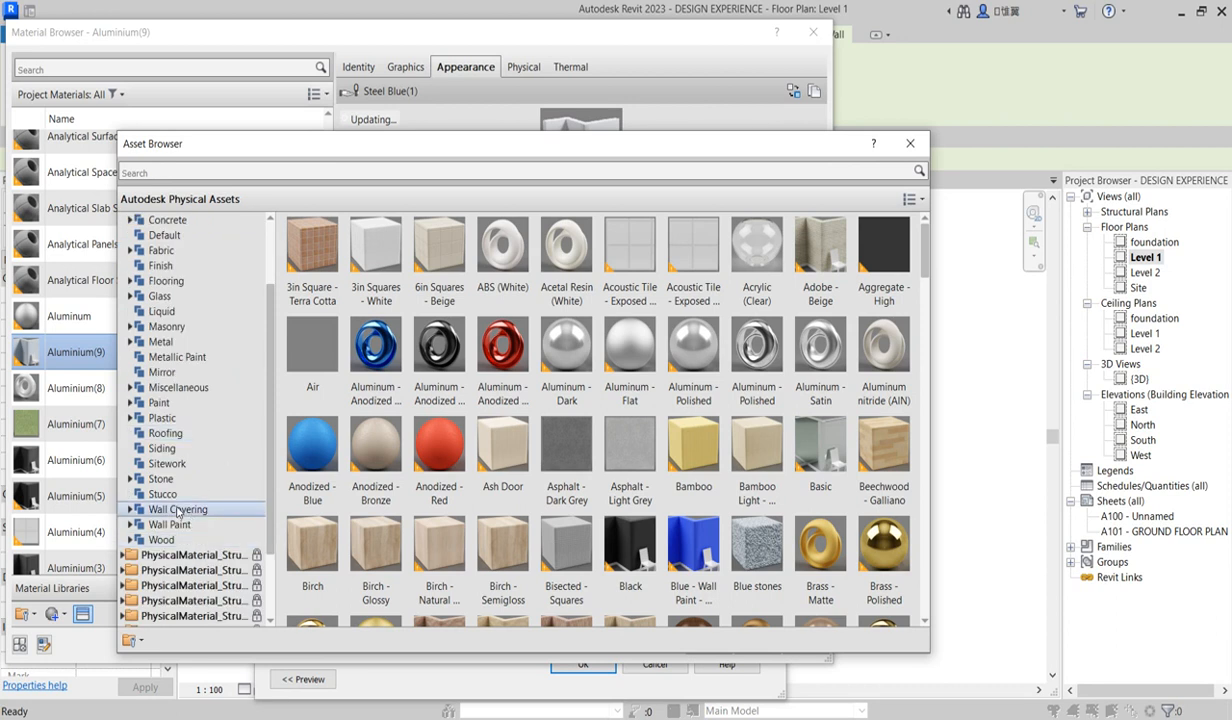
pyautogui.click(128, 526)
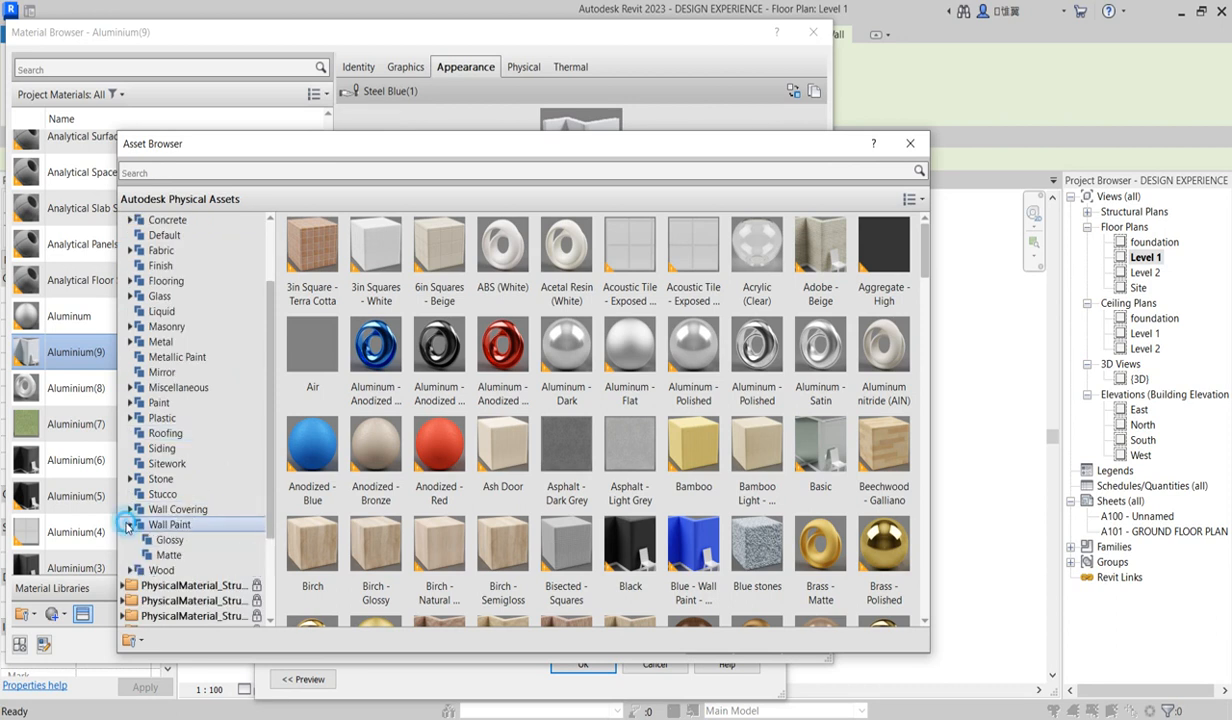
pyautogui.click(167, 541)
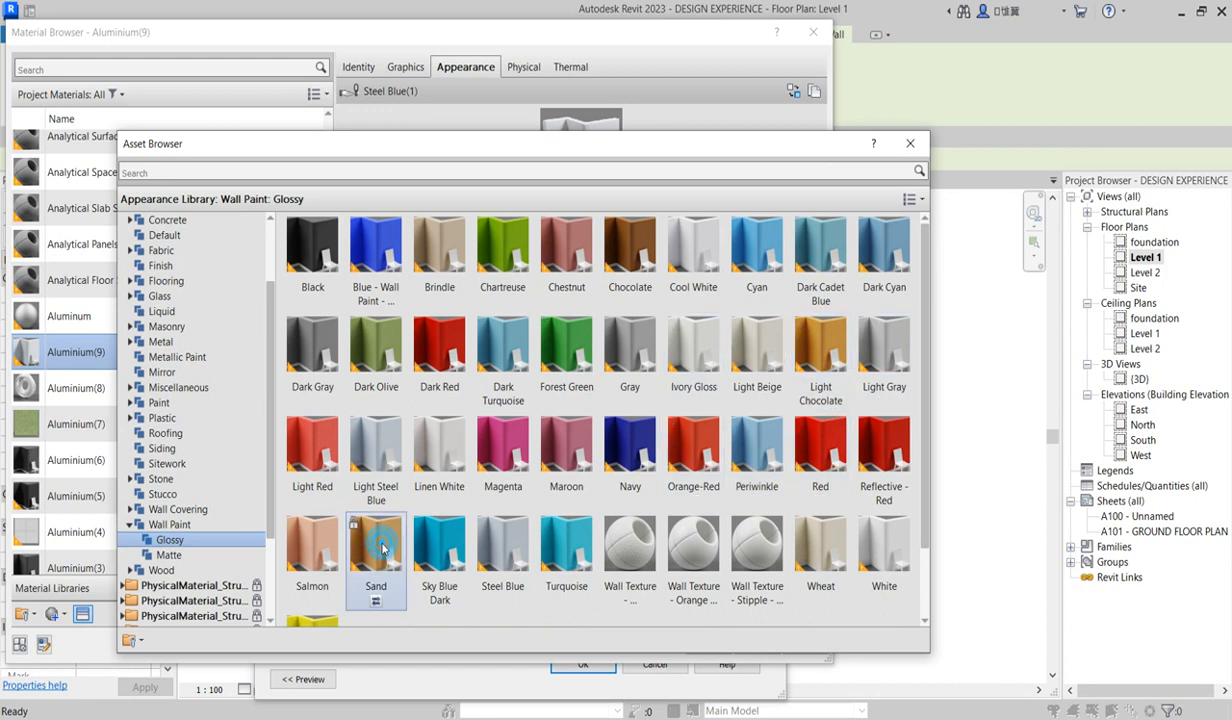
pyautogui.doubleClick(381, 549)
pyautogui.click(910, 143)
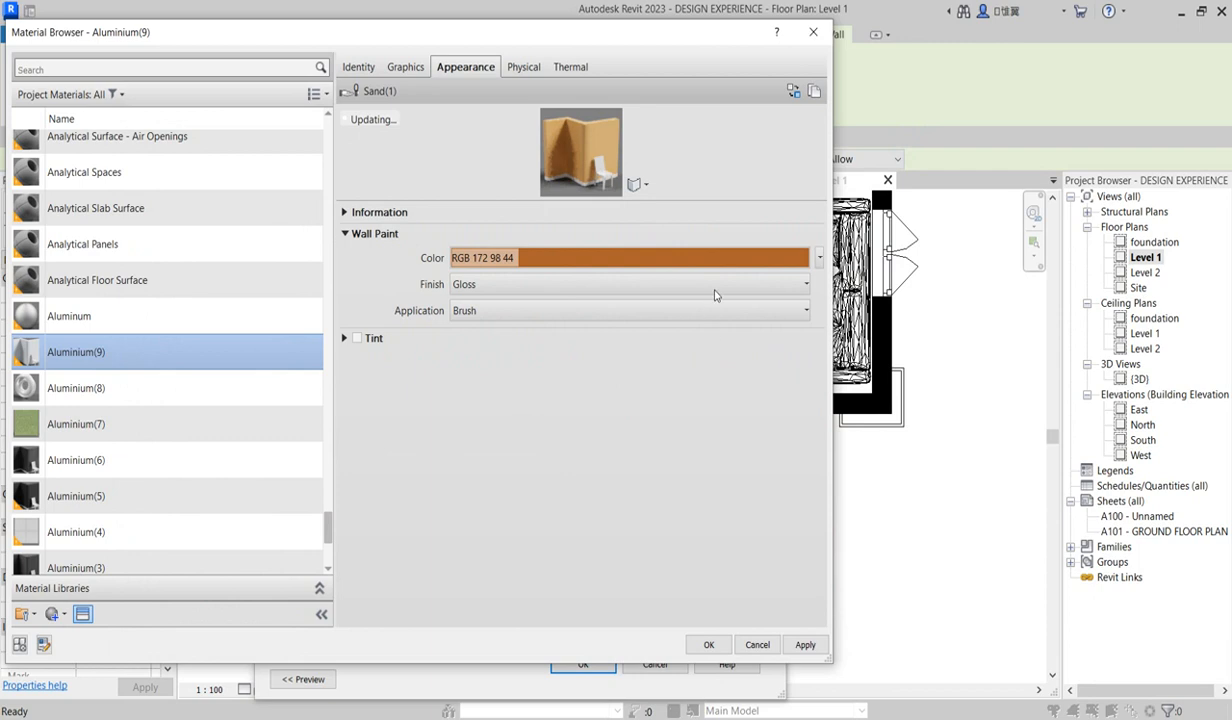
# Lighten the Sand paint colour to RGB 191 109 49 and apply the material and layer settings to the wall type
pyautogui.click(712, 257)
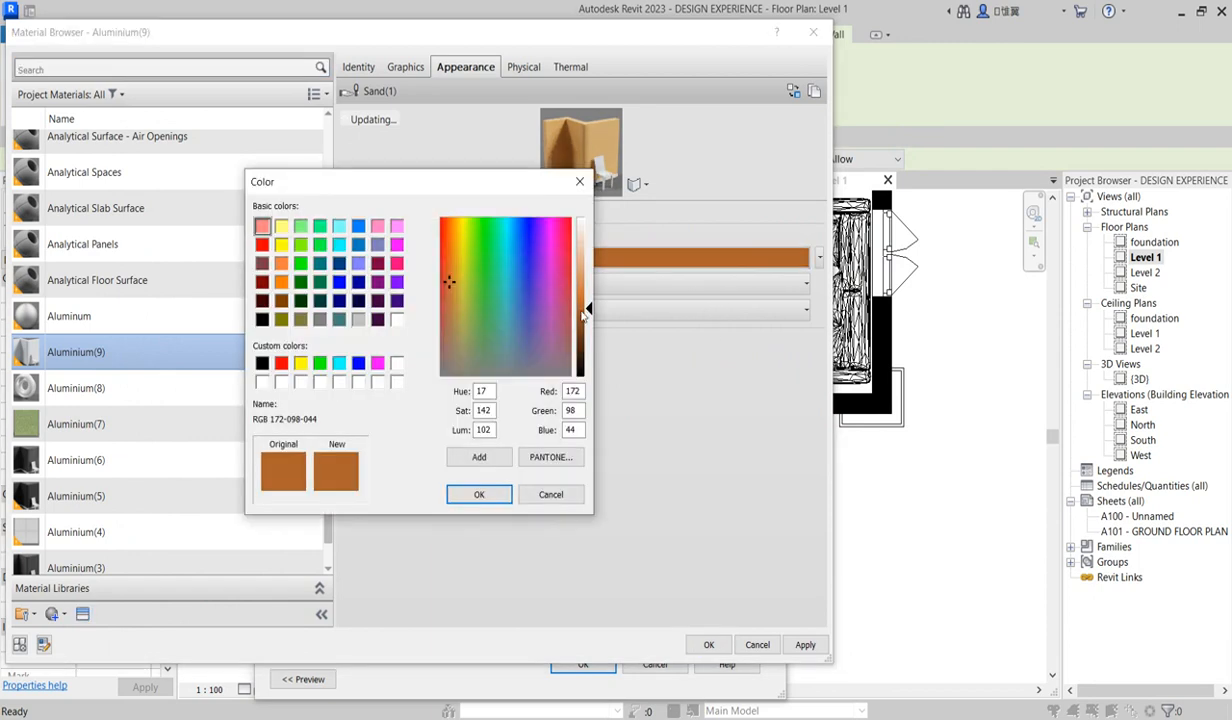
pyautogui.moveTo(587, 309); pyautogui.dragTo(587, 303)
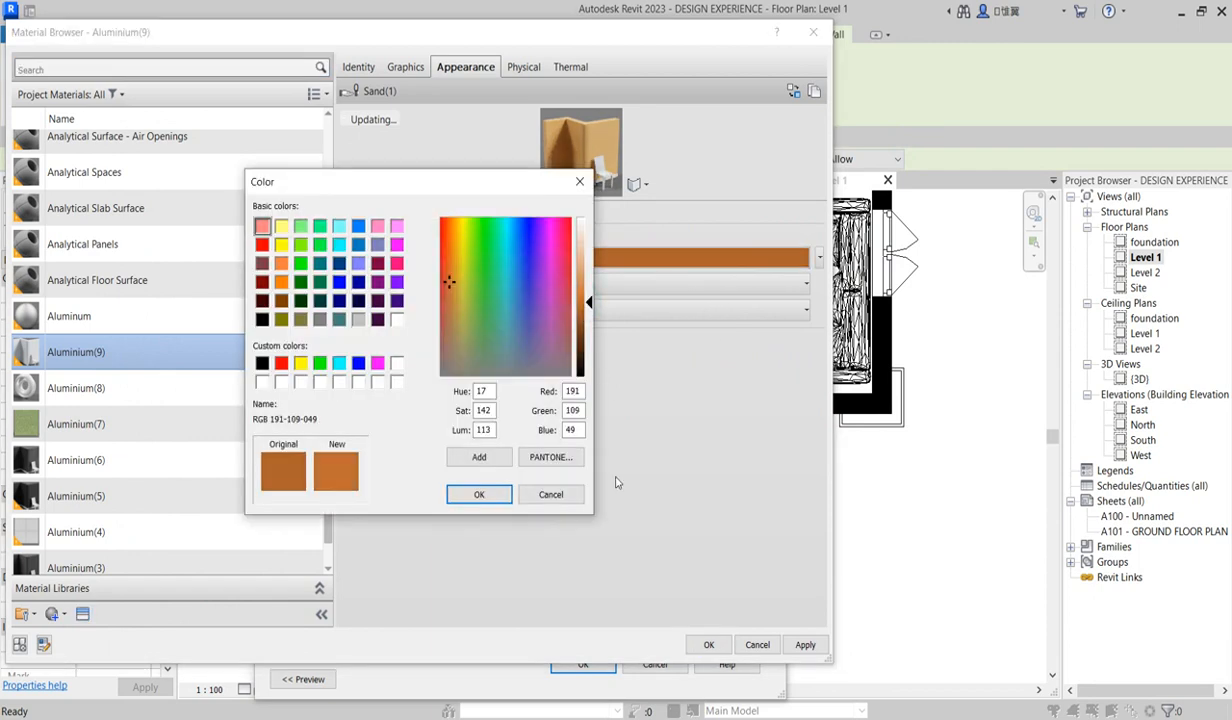
pyautogui.click(481, 496)
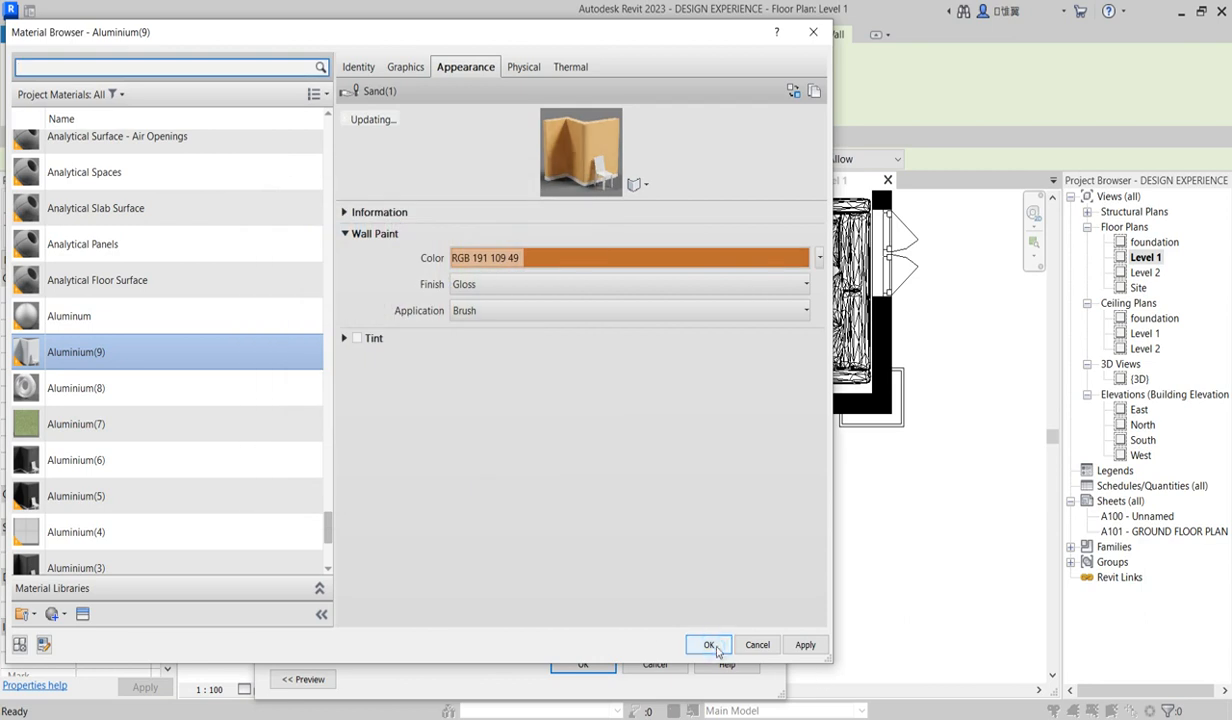
pyautogui.click(706, 644)
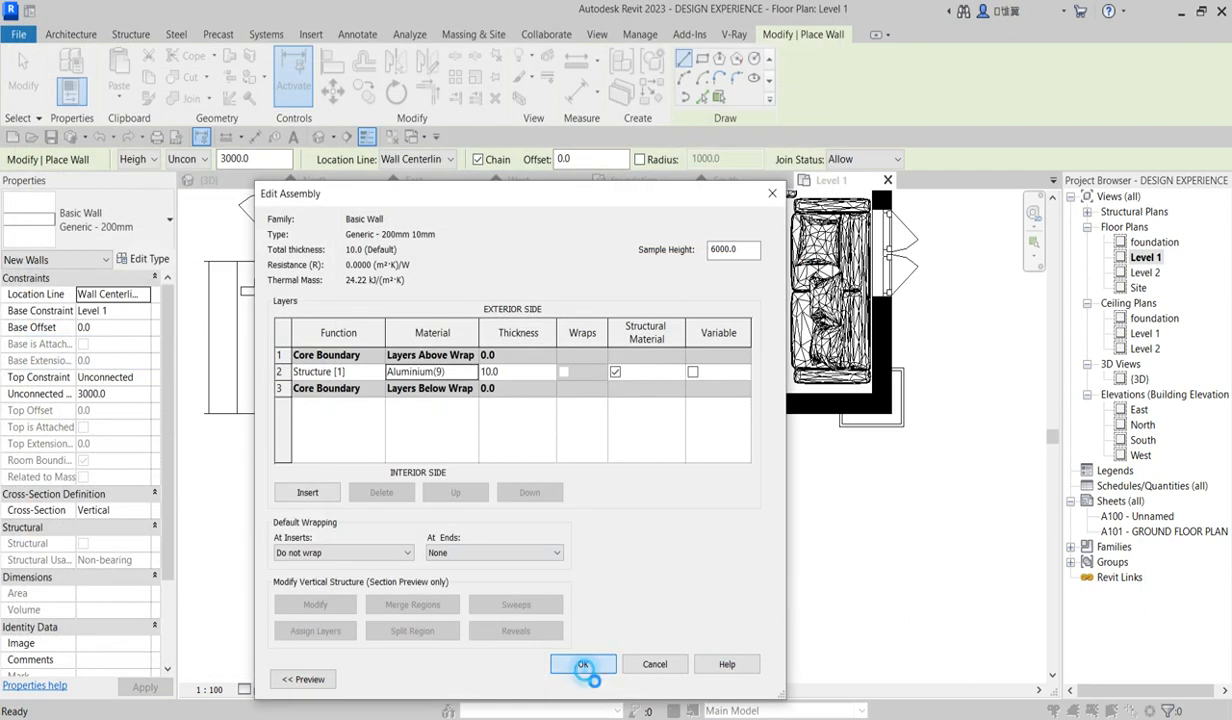
pyautogui.click(583, 667)
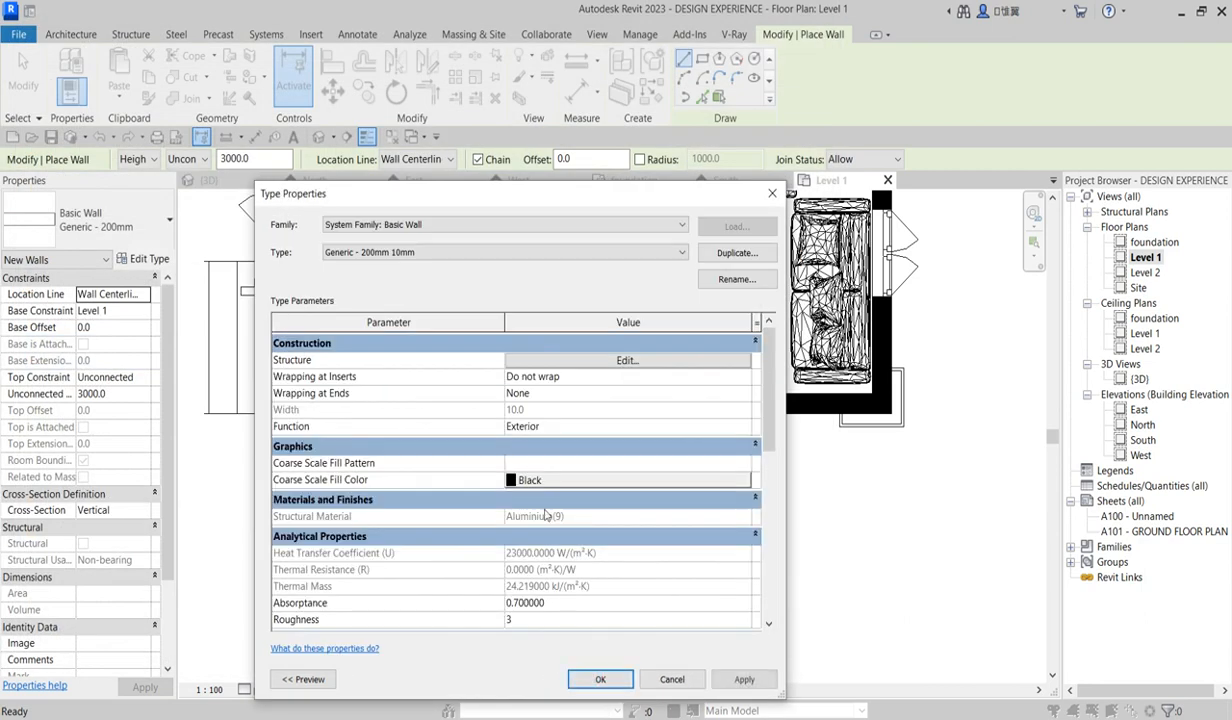
pyautogui.click(605, 679)
pyautogui.scroll(4, 276, 296)
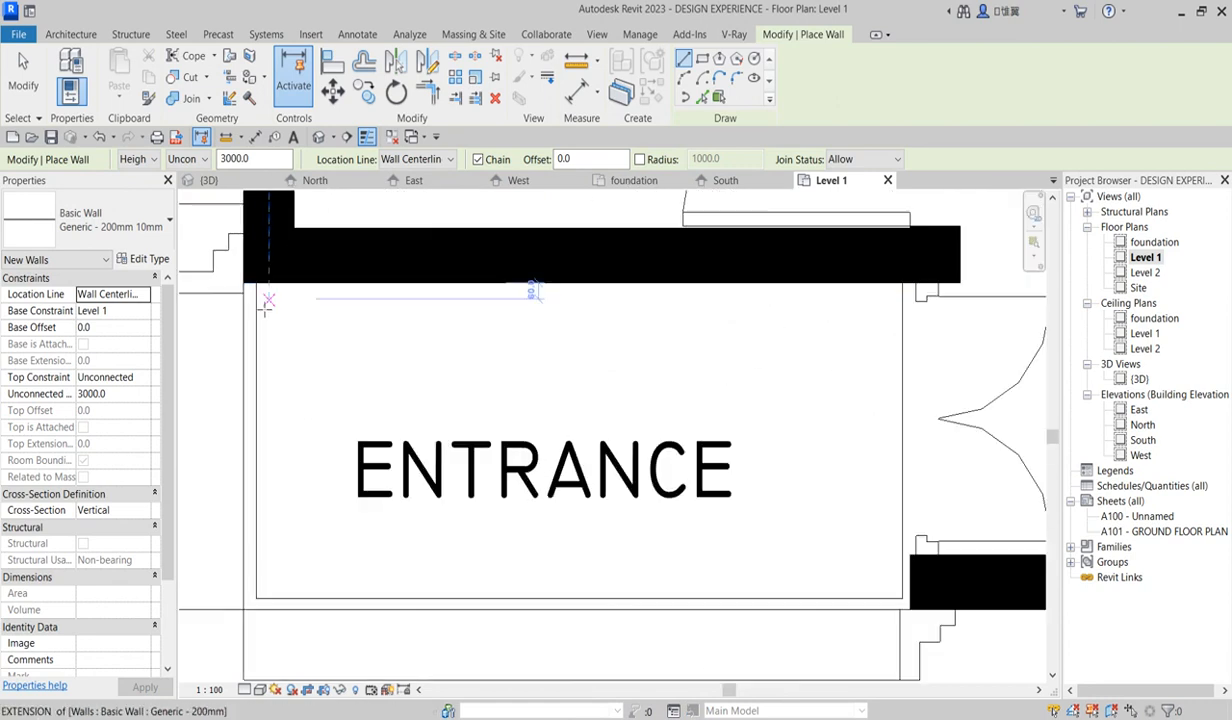
# Draw an L-shaped cladding wall about 2300 mm along the kitchen side and about 1100 mm across the entrance doorway
pyautogui.click(252, 305)
pyautogui.scroll(-3, 560, 310)
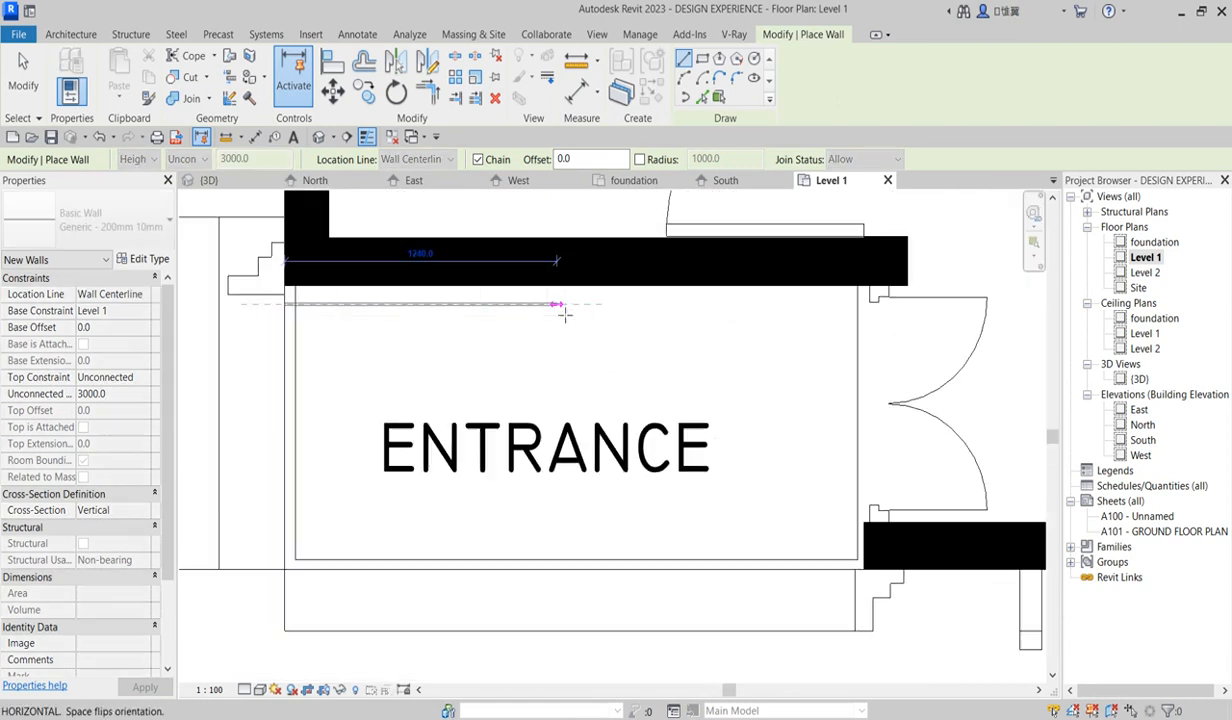
pyautogui.click(716, 303)
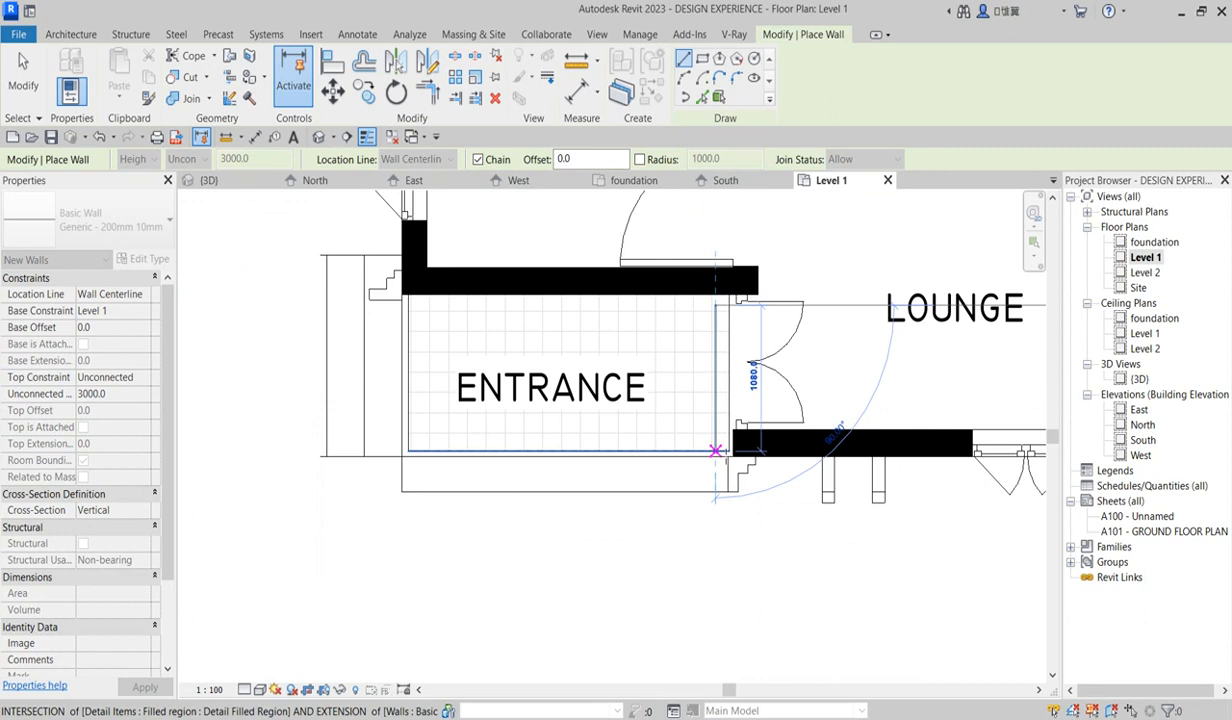
pyautogui.click(718, 440)
pyautogui.rightClick(815, 345)
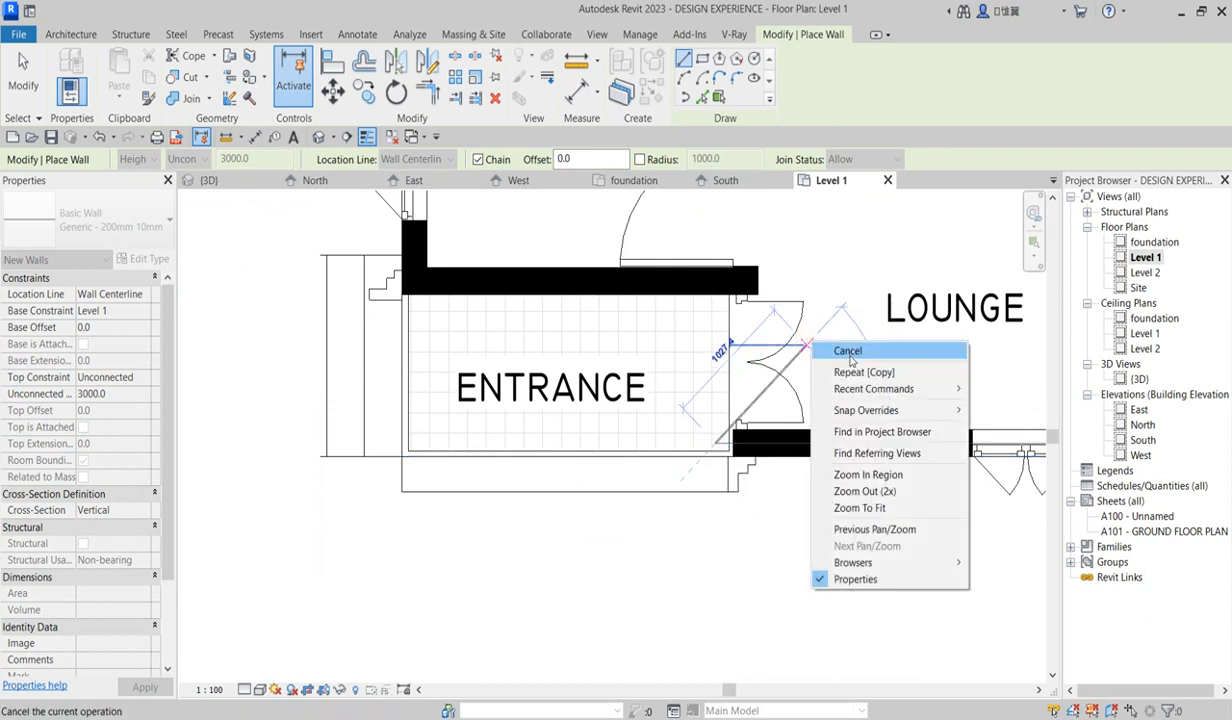
pyautogui.click(840, 347)
pyautogui.rightClick(826, 307)
pyautogui.click(864, 319)
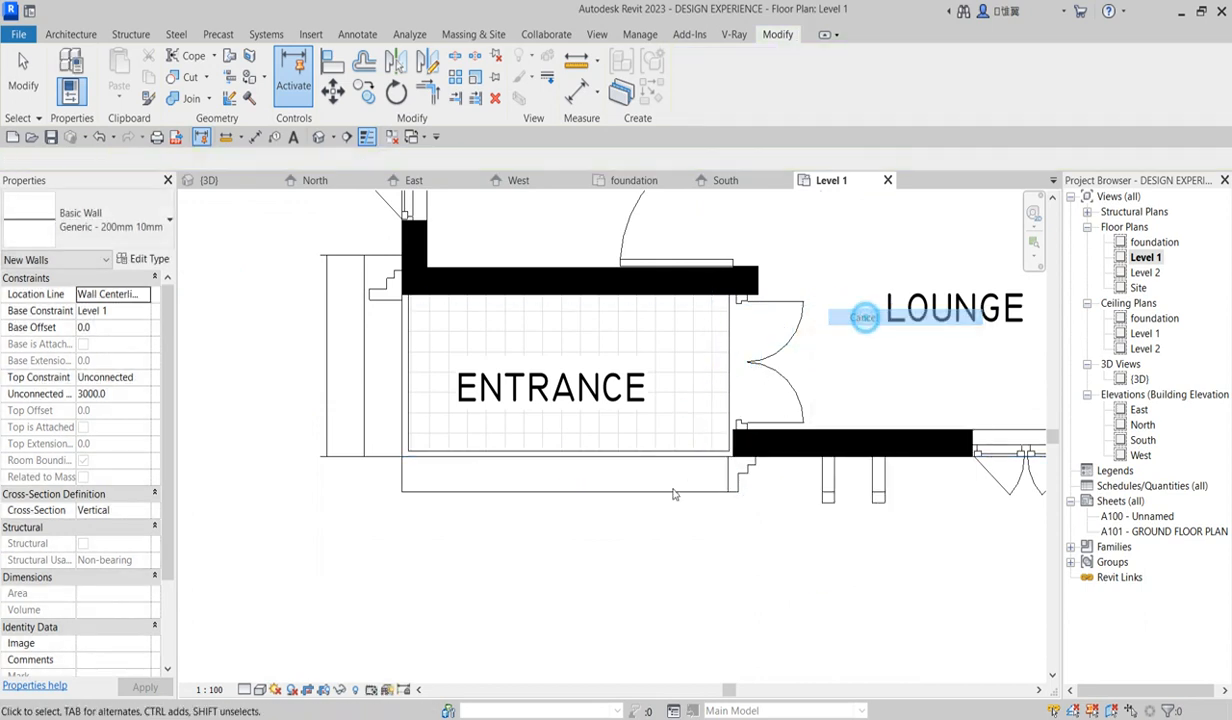
# Hide the entrance floor's filled region element in the Level 1 floor plan
pyautogui.click(679, 457)
pyautogui.rightClick(680, 455)
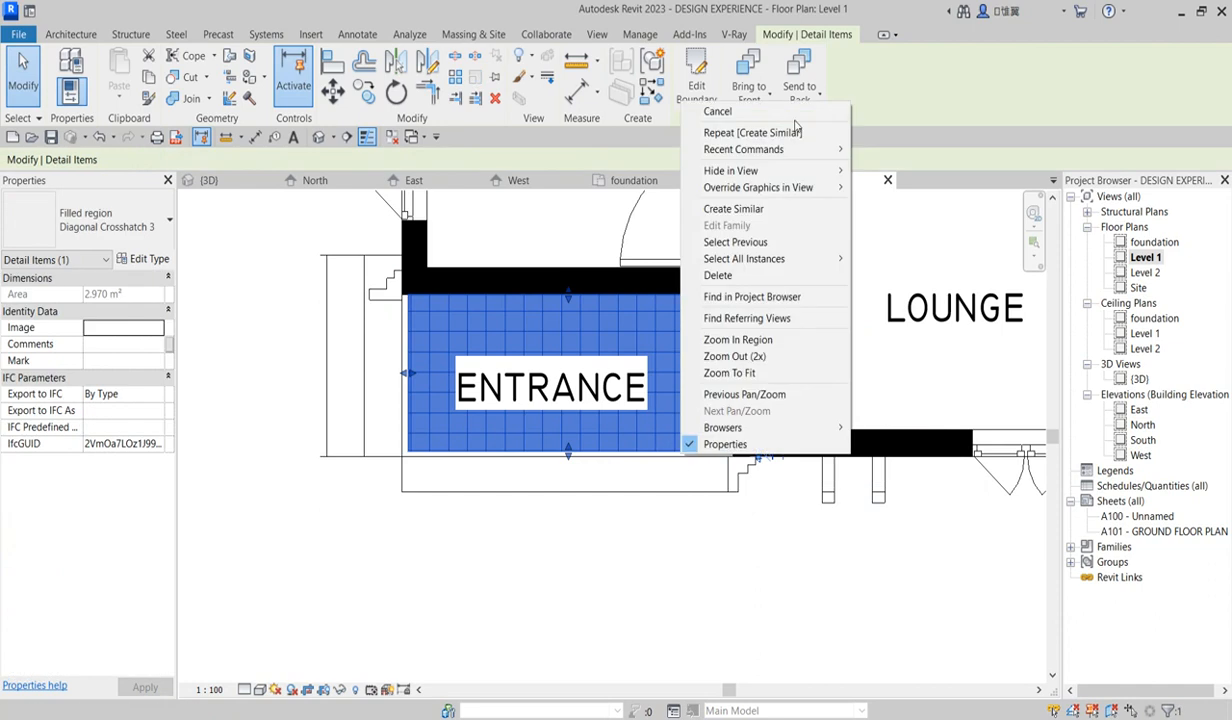
pyautogui.moveTo(800, 171)
pyautogui.click(858, 173)
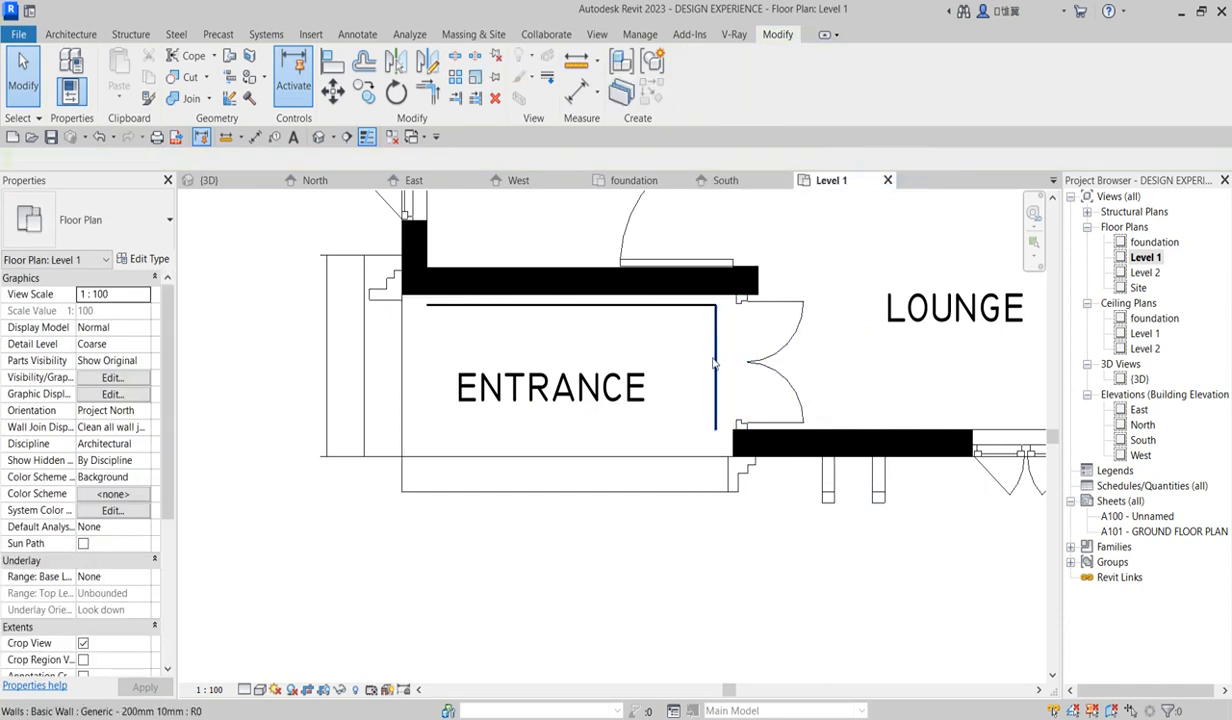
# Align the horizontal cladding wall with the entrance-side face of the kitchen wall
pyautogui.scroll(2, 714, 310)
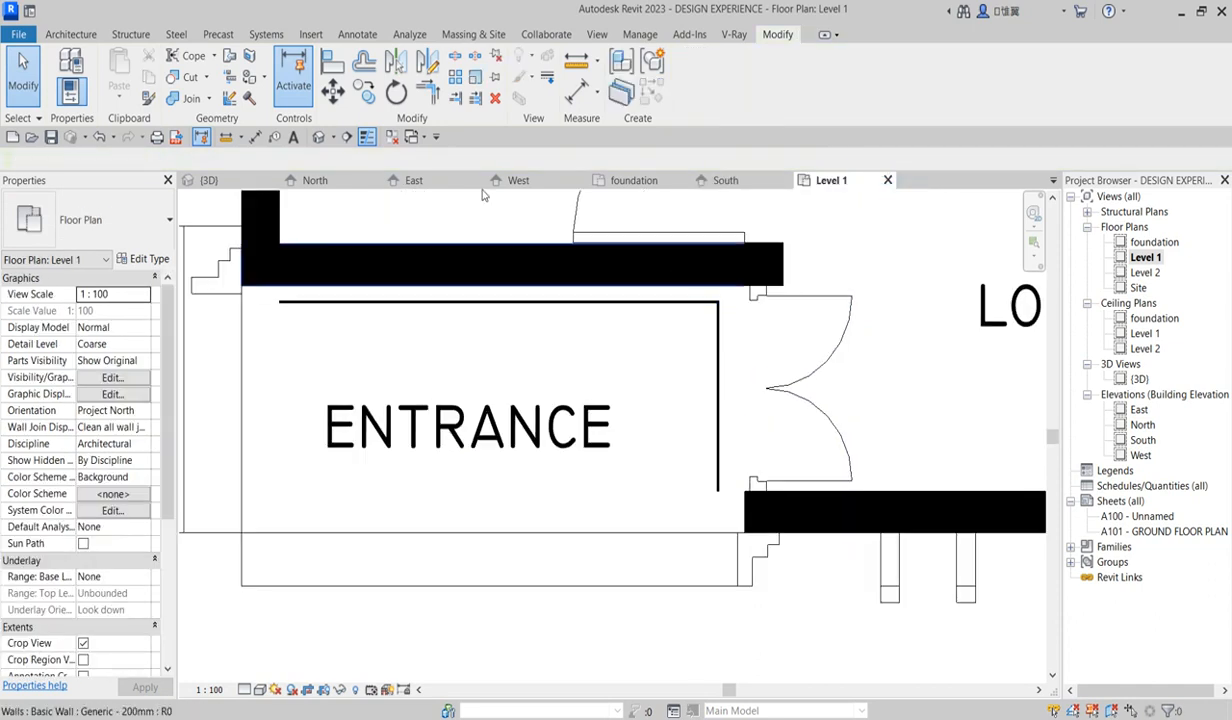
pyautogui.click(332, 61)
pyautogui.scroll(5, 364, 300)
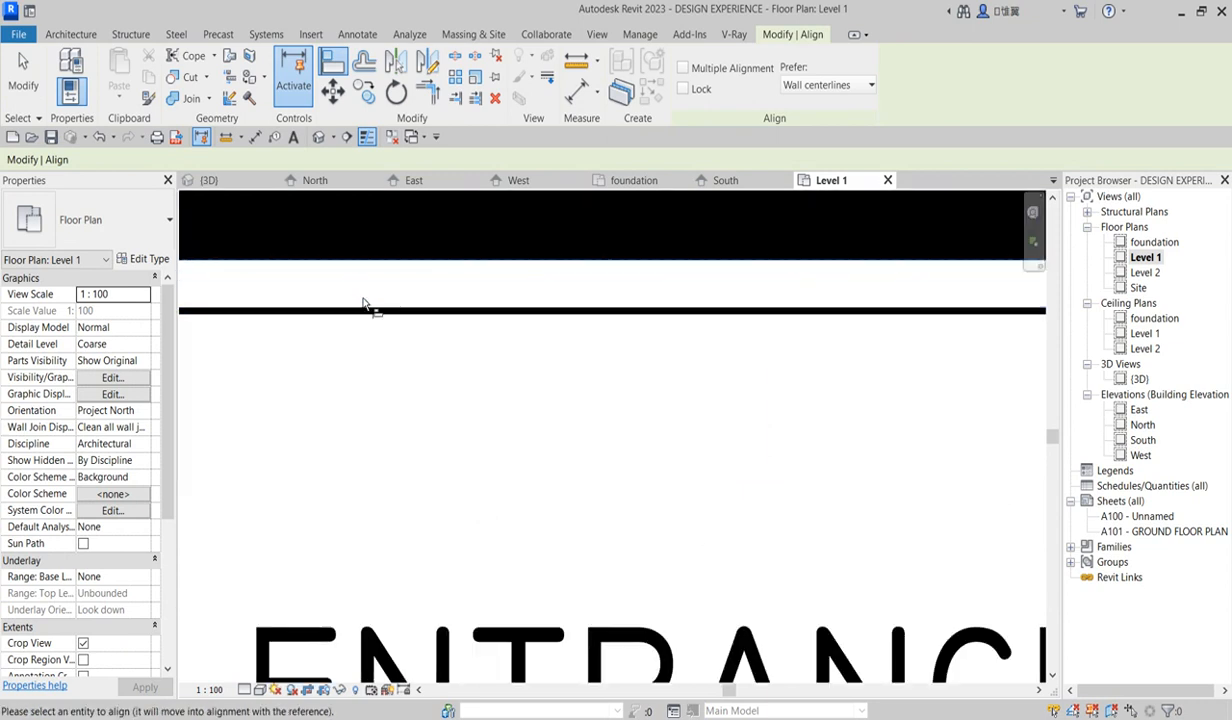
pyautogui.click(369, 315)
pyautogui.scroll(-5, 539, 390)
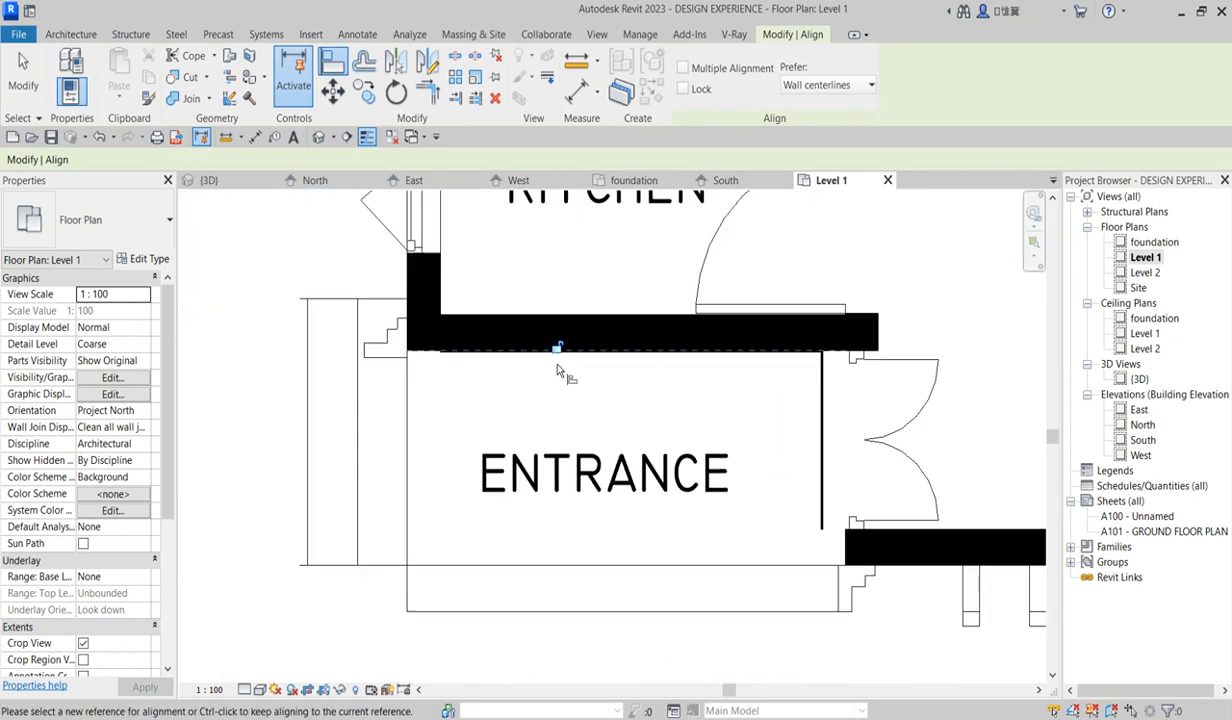
# Try to align the vertical cladding wall with the end face of the lounge's exterior wall
pyautogui.scroll(5, 700, 408)
pyautogui.scroll(2, 700, 408)
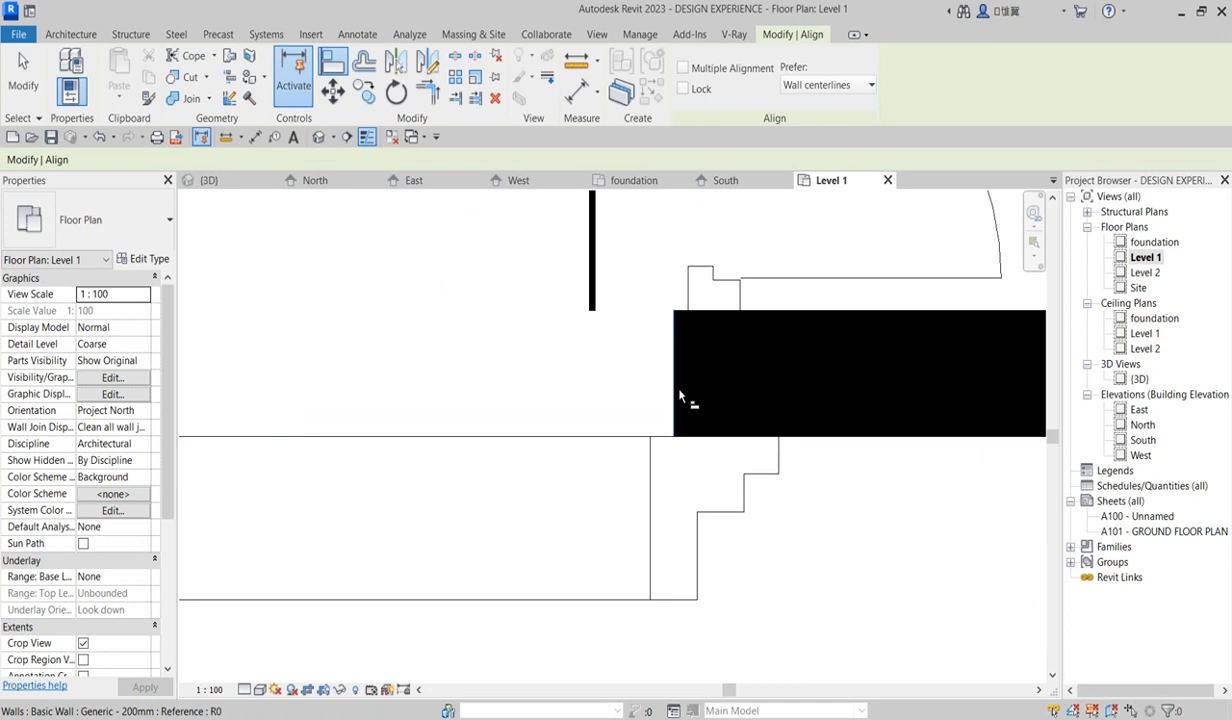
pyautogui.click(674, 385)
pyautogui.click(600, 278)
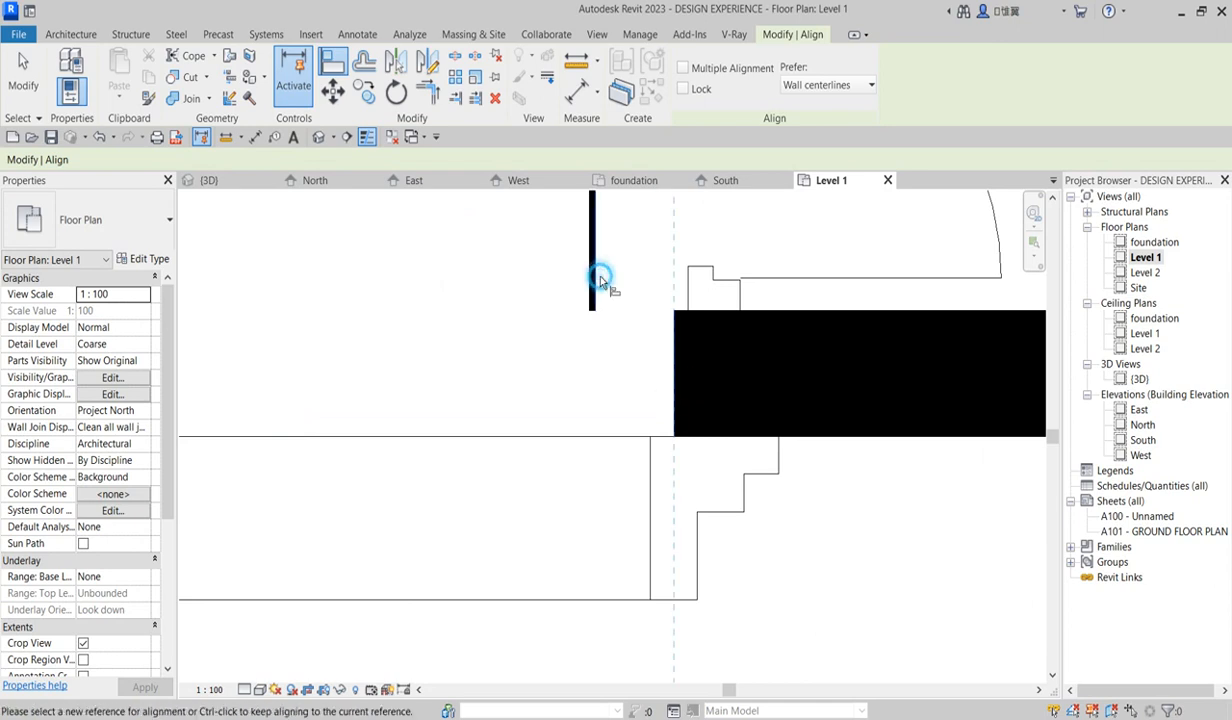
pyautogui.rightClick(537, 309)
pyautogui.rightClick(555, 283)
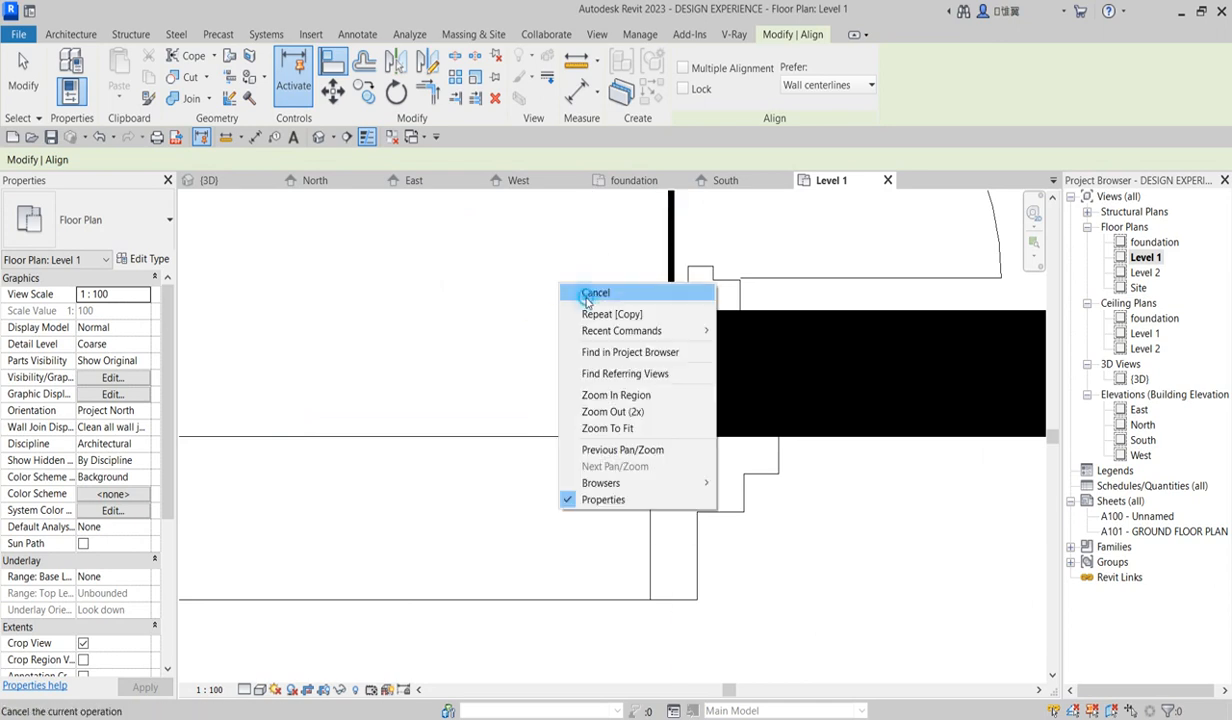
pyautogui.click(595, 293)
pyautogui.click(706, 284)
pyautogui.click(624, 308)
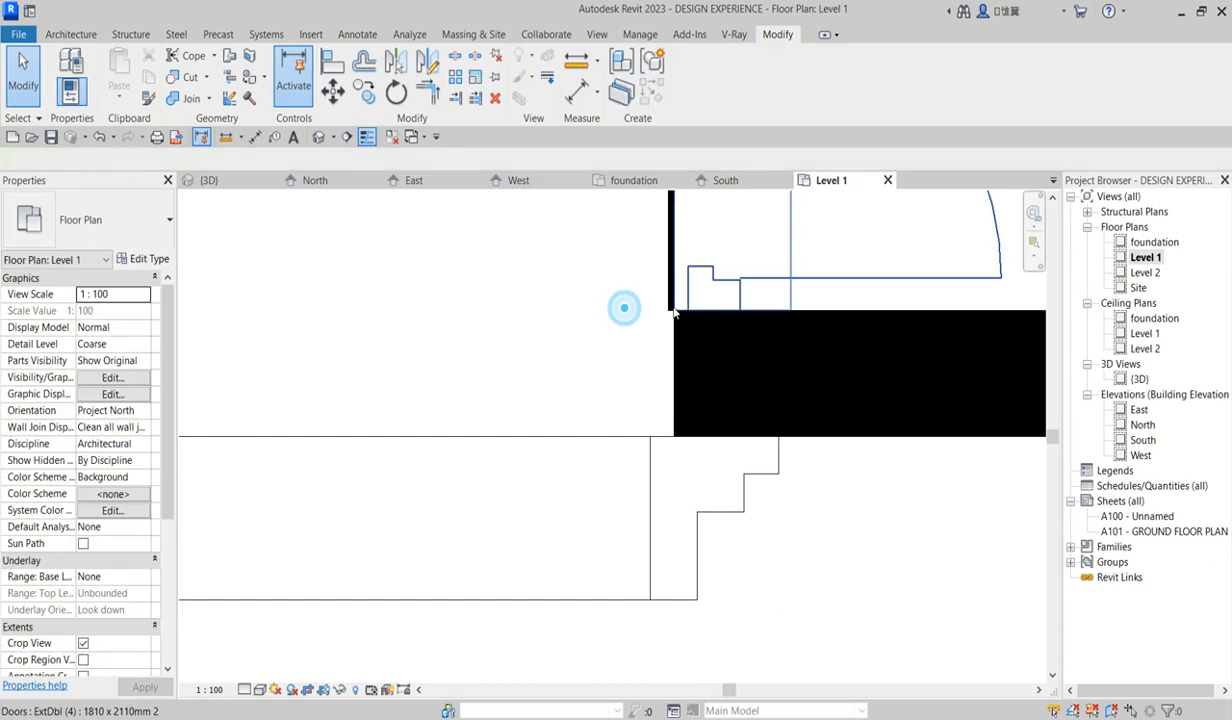
pyautogui.scroll(3, 672, 314)
pyautogui.click(667, 314)
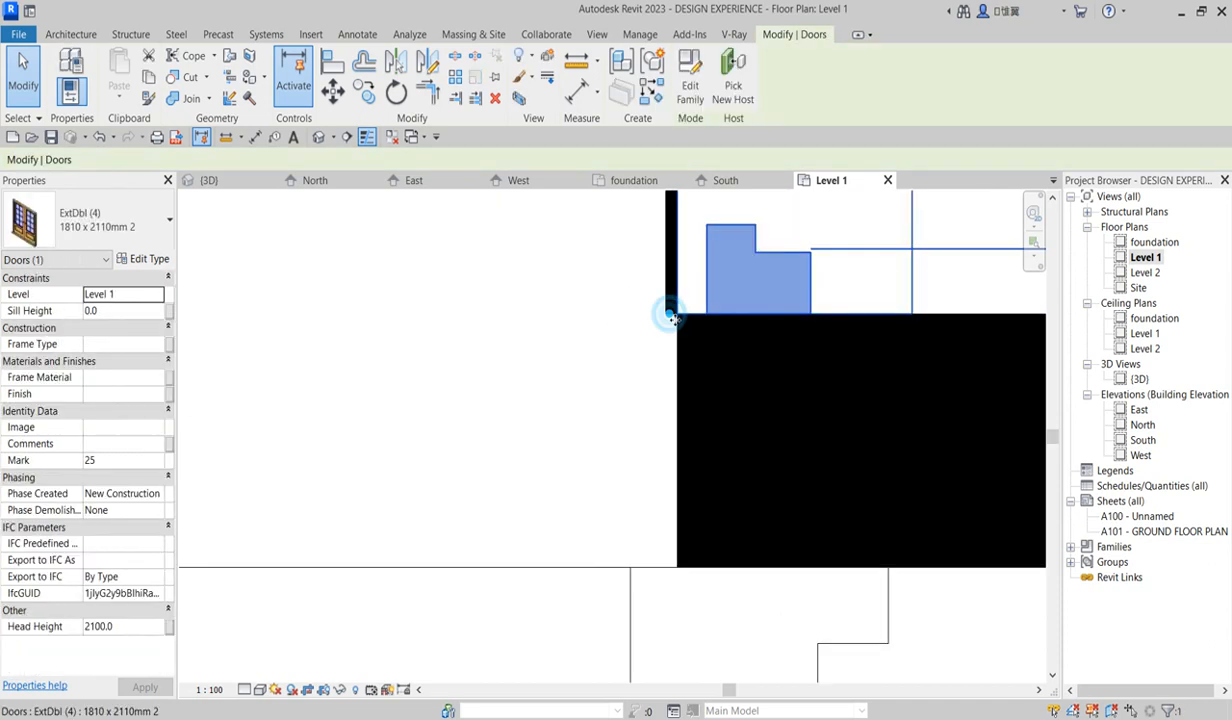
pyautogui.click(636, 321)
pyautogui.click(667, 316)
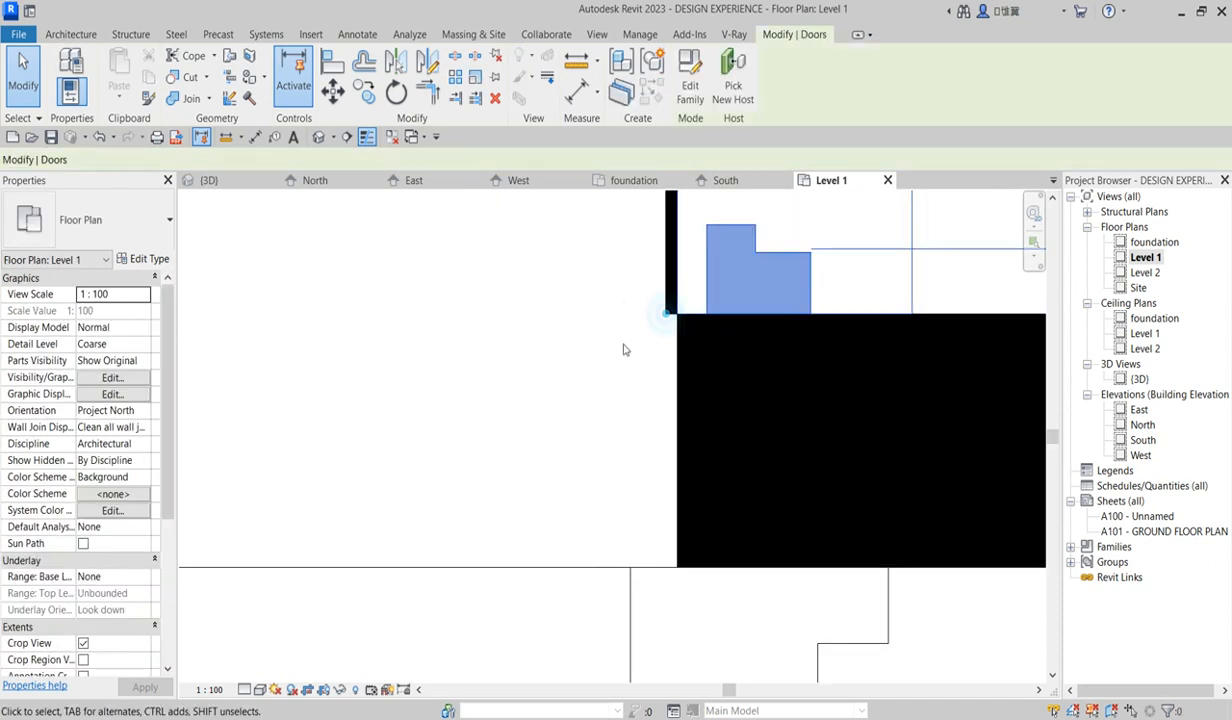
pyautogui.scroll(-6, 624, 346)
pyautogui.click(601, 343)
pyautogui.scroll(-1, 634, 330)
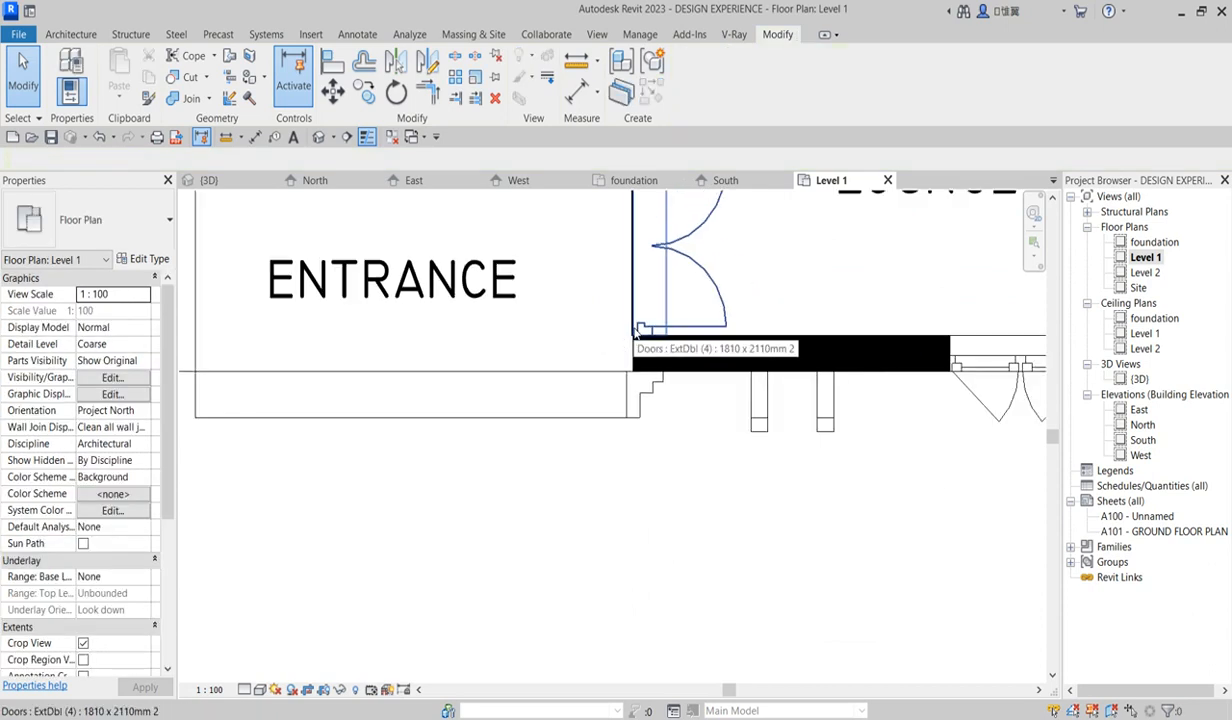
# Try to stretch the free end of the vertical cladding wall past the entrance door to the porch edge
pyautogui.scroll(4, 636, 330)
pyautogui.click(591, 300)
pyautogui.scroll(2, 592, 310)
pyautogui.moveTo(591, 308); pyautogui.dragTo(592, 529)
pyautogui.scroll(-1, 606, 383)
pyautogui.scroll(-5, 606, 386)
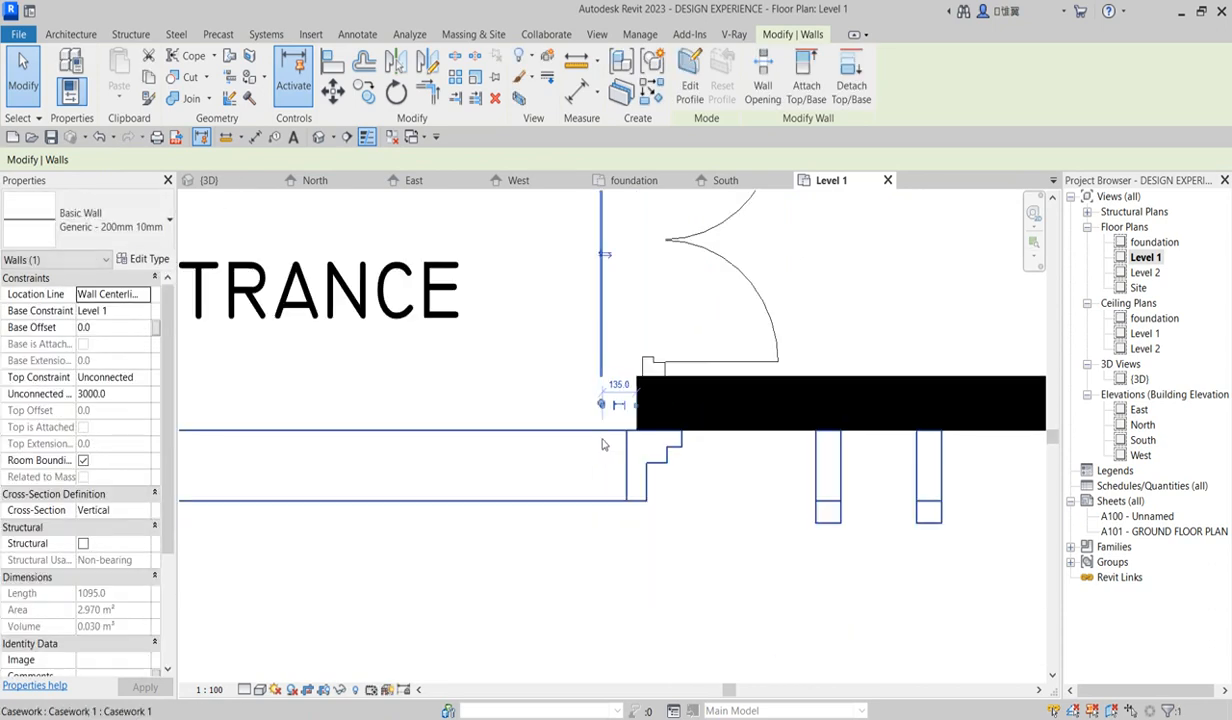
pyautogui.scroll(4, 346, 266)
pyautogui.scroll(-3, 691, 376)
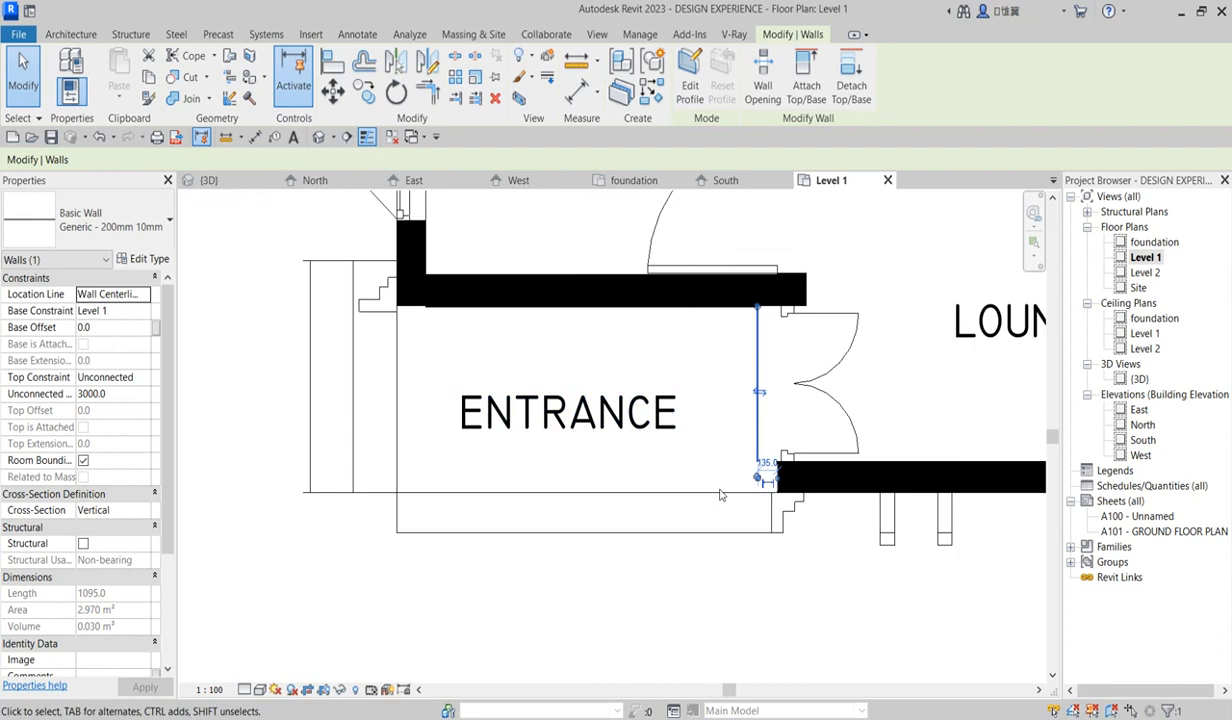
# Set the unconnected height of both entrance cladding walls to 2200
pyautogui.scroll(1, 740, 482)
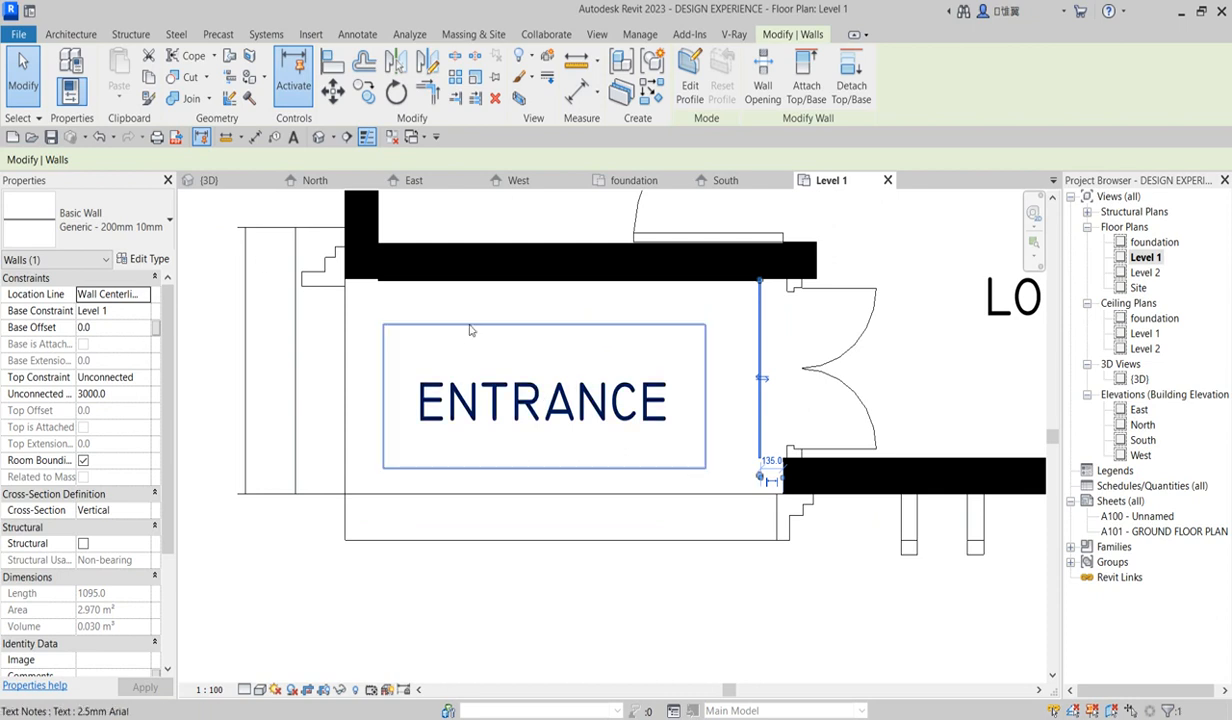
pyautogui.scroll(2, 462, 270)
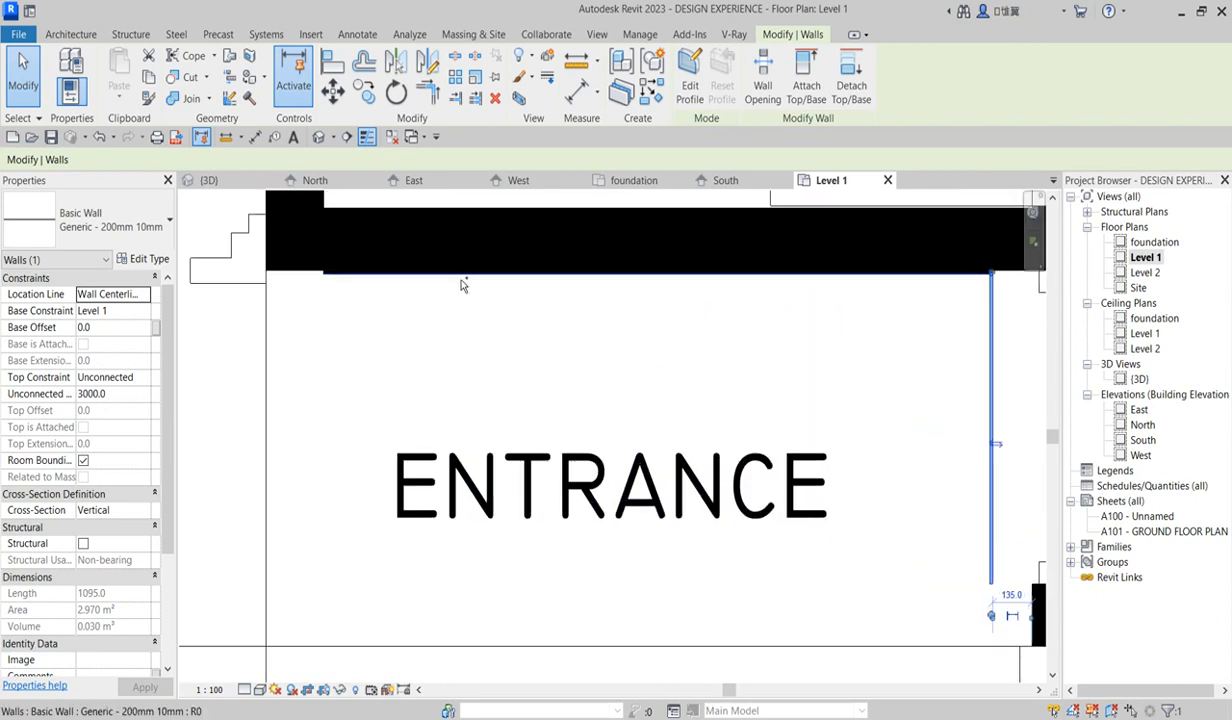
pyautogui.keyDown('ctrl'); pyautogui.click(460, 276); pyautogui.keyUp('ctrl')
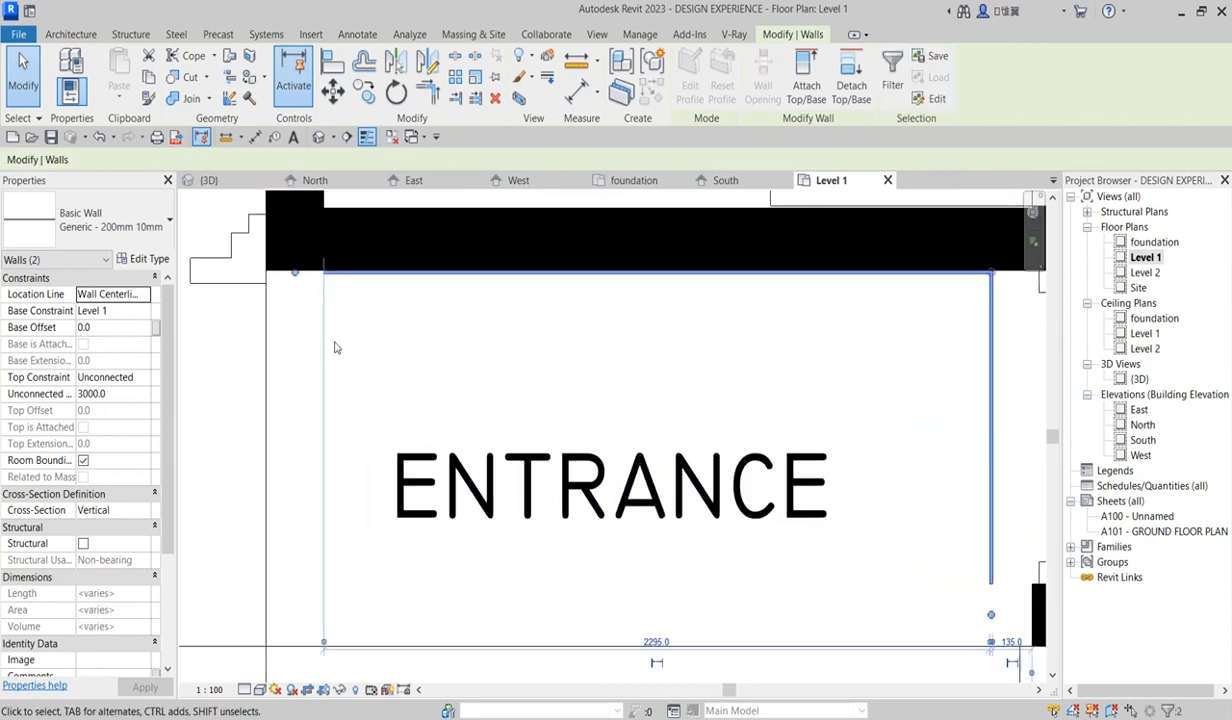
pyautogui.click(121, 393)
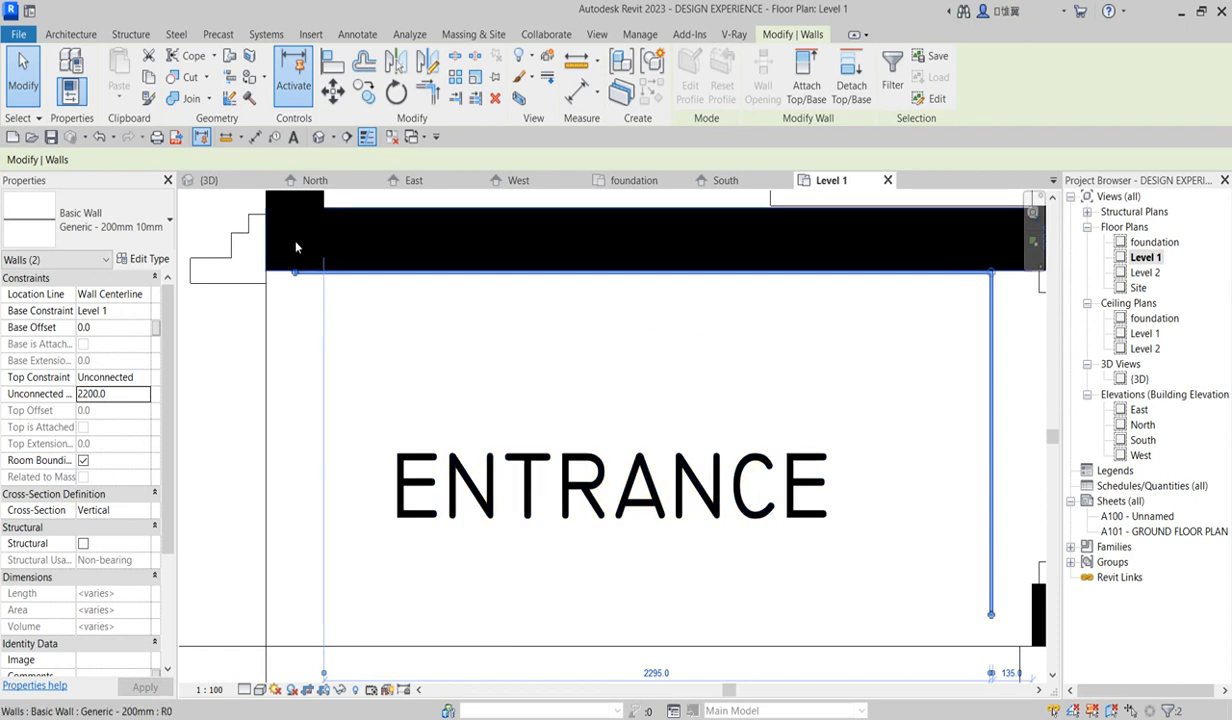
# Extend the cladding walls' free ends to the kitchen wall's outer corner and the outer face of the lounge's exterior wall
pyautogui.scroll(2, 295, 280)
pyautogui.scroll(-3, 295, 280)
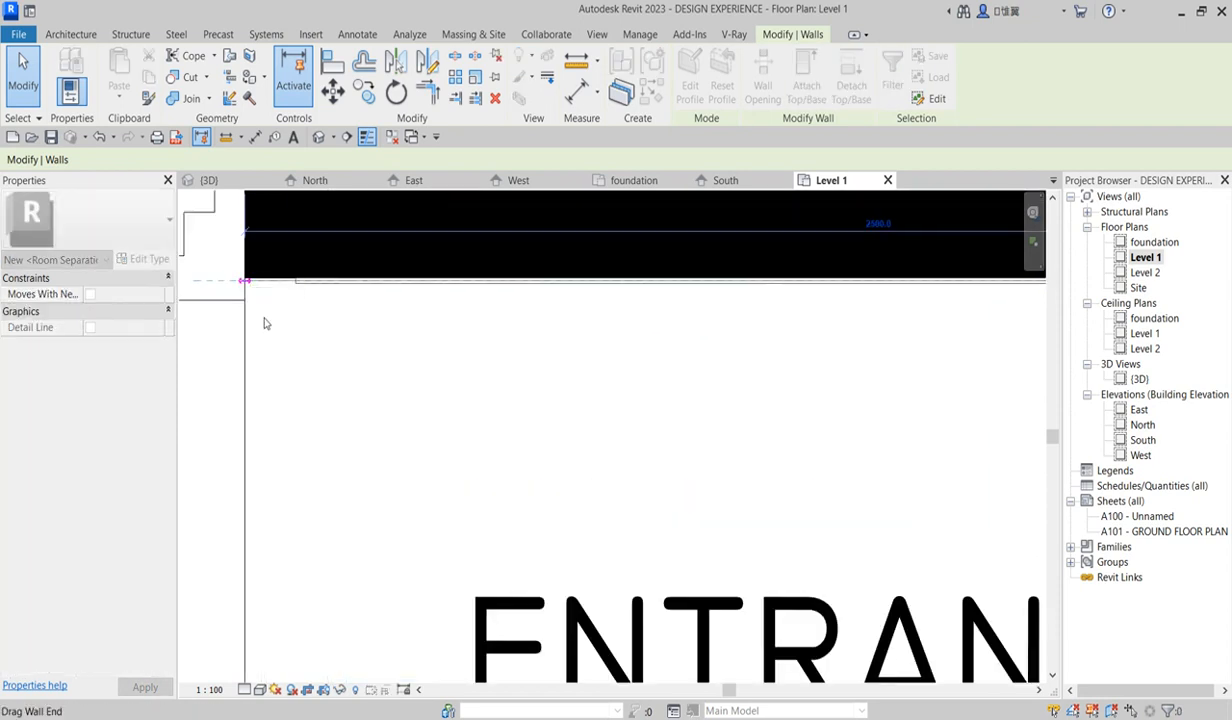
pyautogui.scroll(-3, 560, 410)
pyautogui.scroll(3, 734, 509)
pyautogui.moveTo(734, 509); pyautogui.dragTo(712, 518)
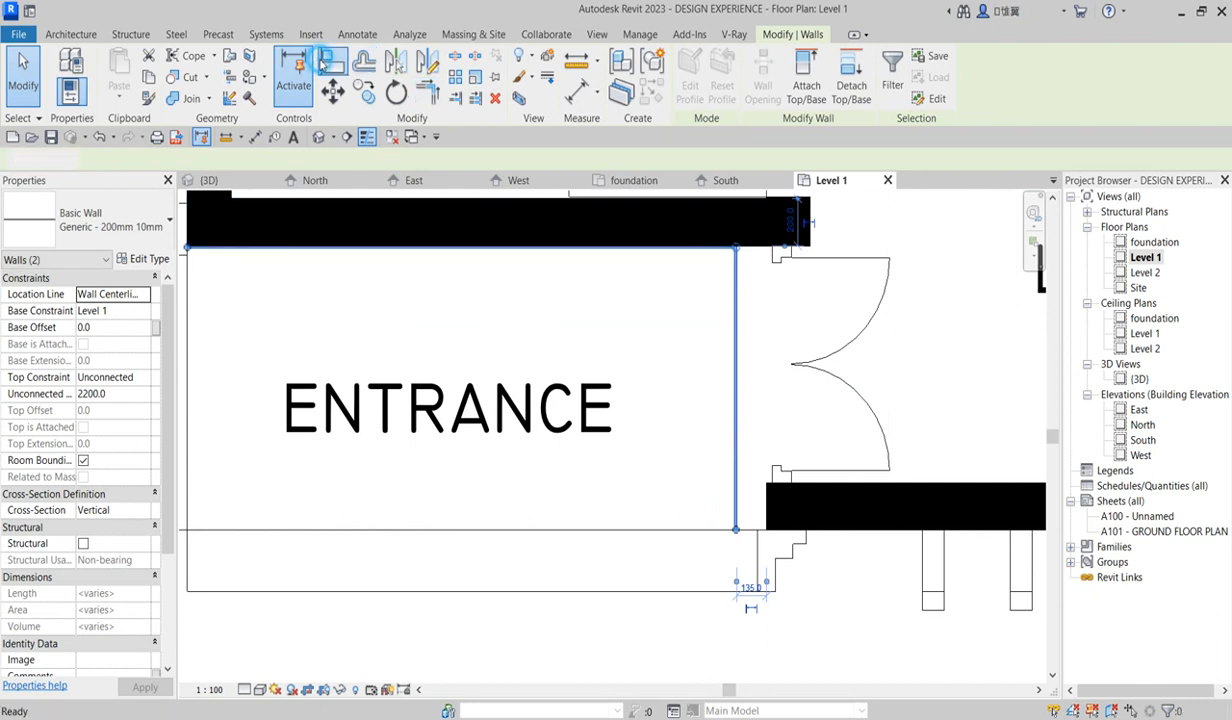
# Try to align the extended vertical cladding wall with the end of the lounge's exterior wall
pyautogui.press('a')
pyautogui.press('l')
pyautogui.scroll(2, 772, 545)
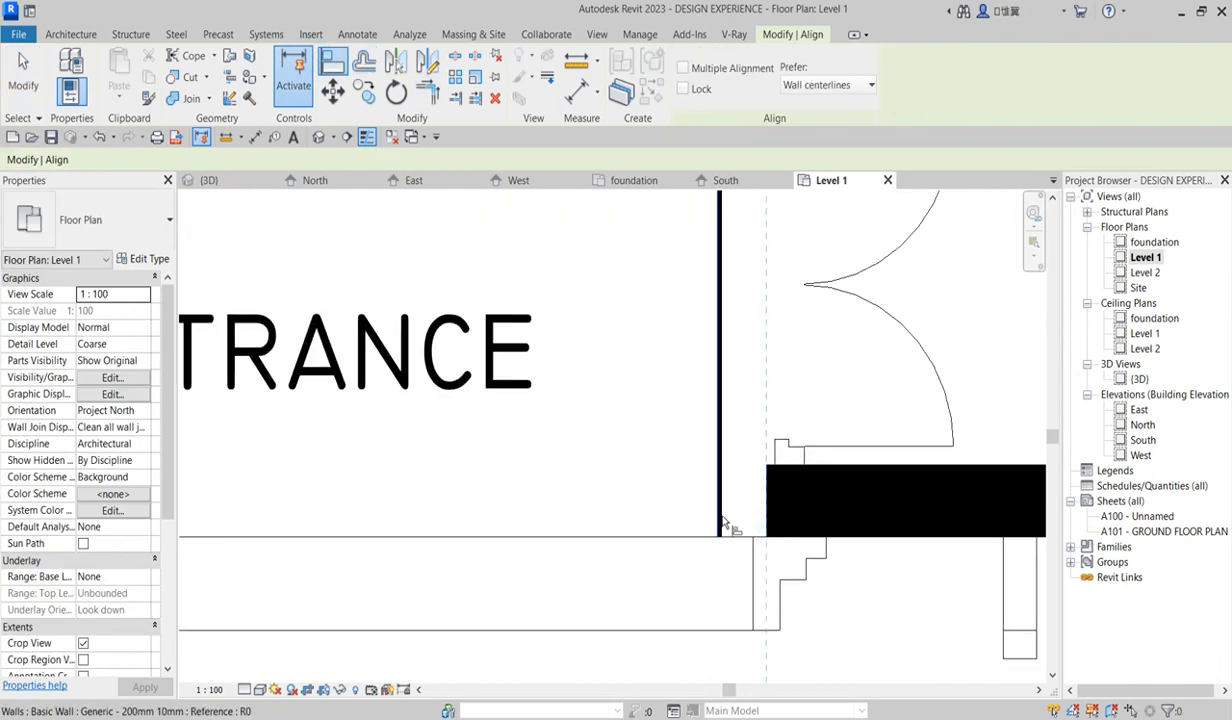
pyautogui.click(719, 519)
pyautogui.scroll(-2, 722, 516)
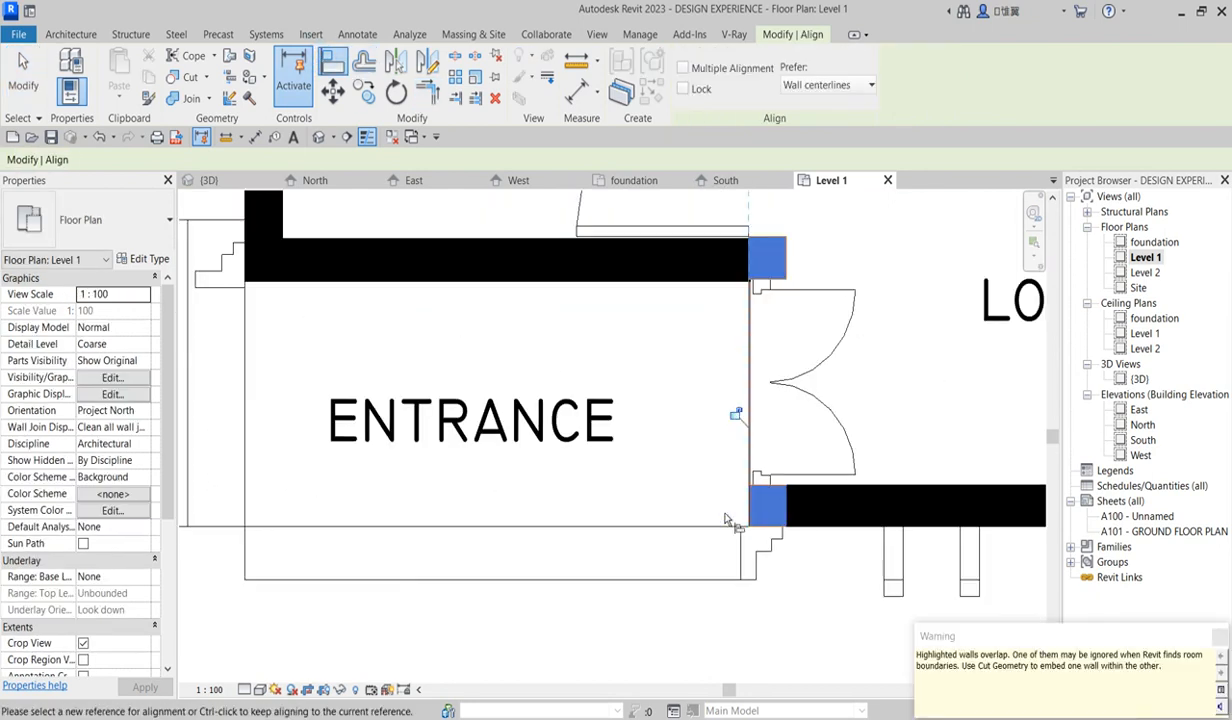
# Align the door-side face of the vertical cladding wall with the end face of the lounge's exterior wall
pyautogui.scroll(5, 728, 518)
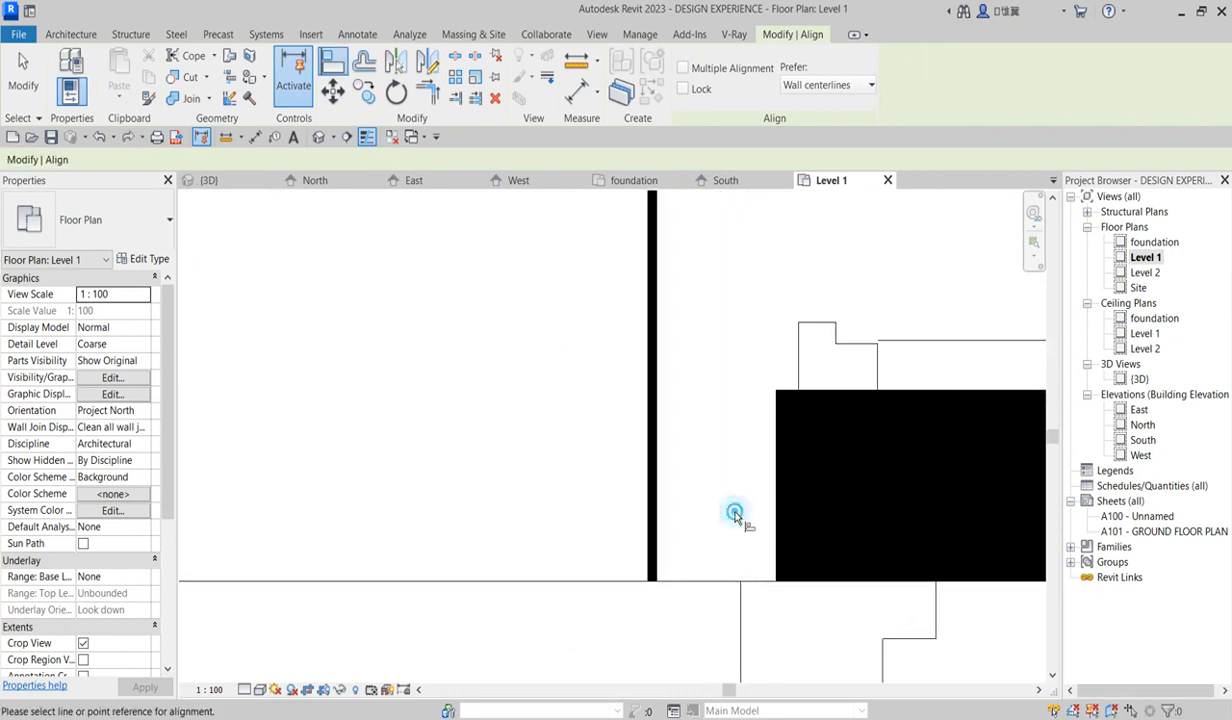
pyautogui.click(777, 537)
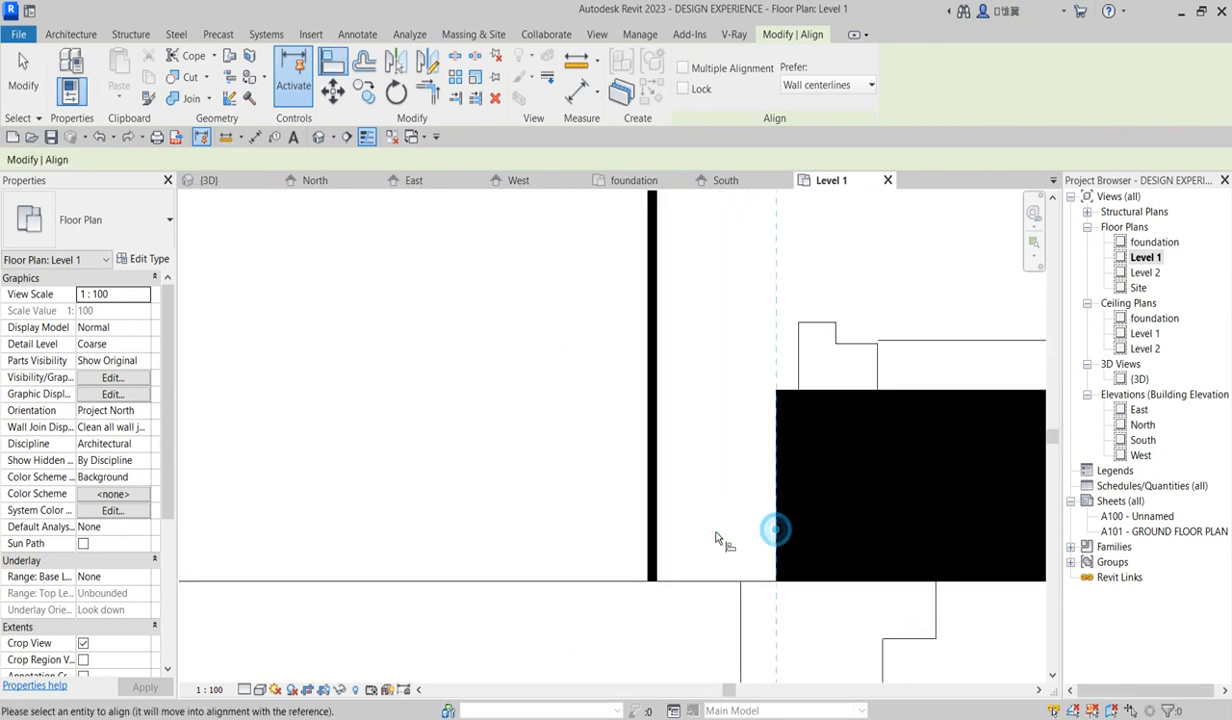
pyautogui.click(658, 541)
pyautogui.scroll(-3, 665, 538)
pyautogui.rightClick(924, 348)
pyautogui.click(958, 358)
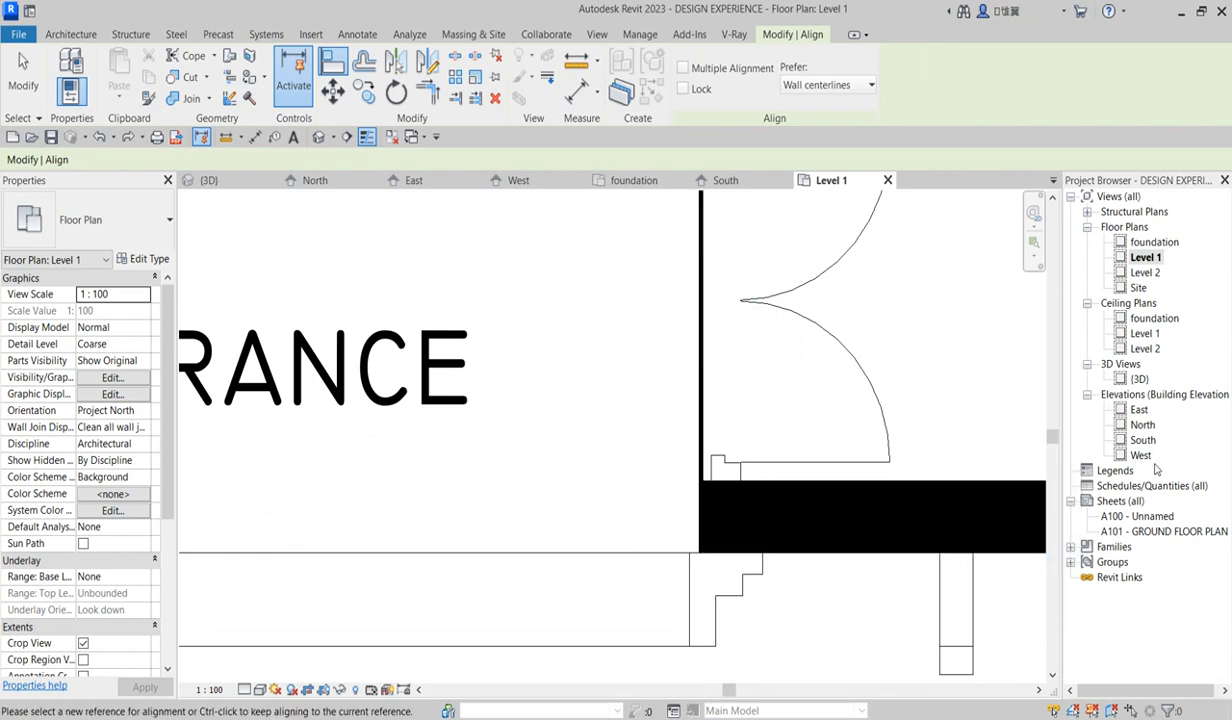
# Examine the entrance doorway in the West elevation and return to the Level 1 floor plan
pyautogui.doubleClick(1144, 456)
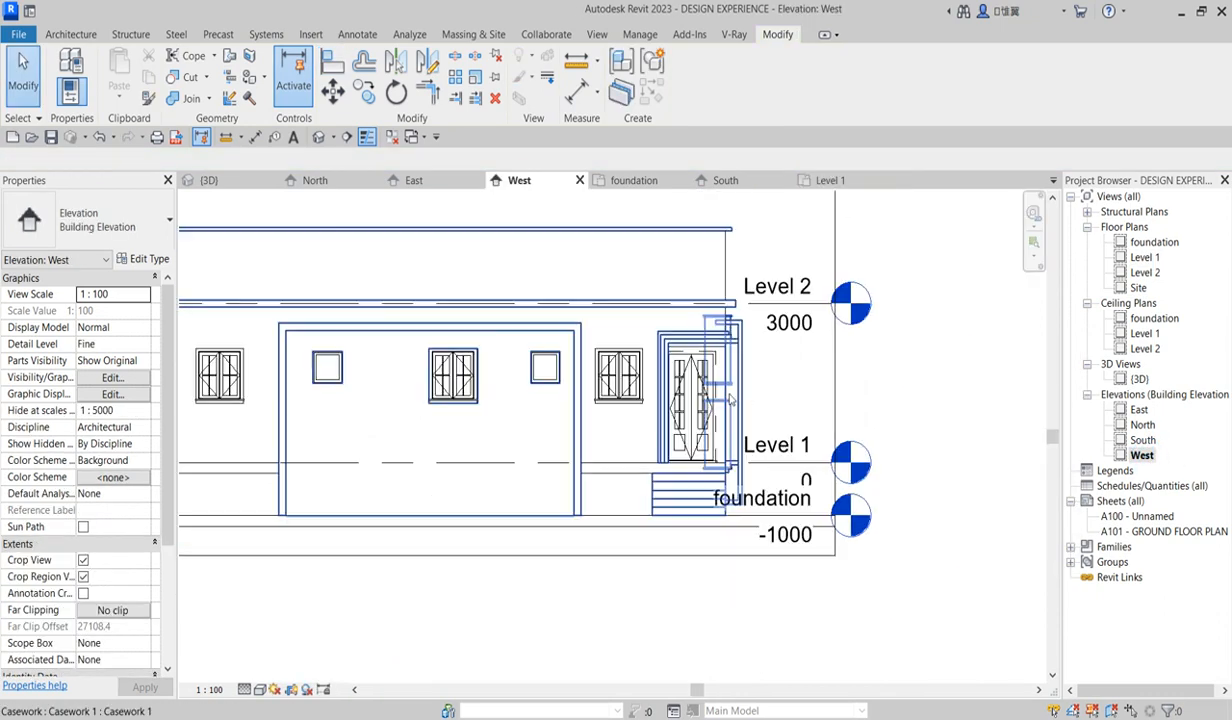
pyautogui.scroll(2, 634, 375)
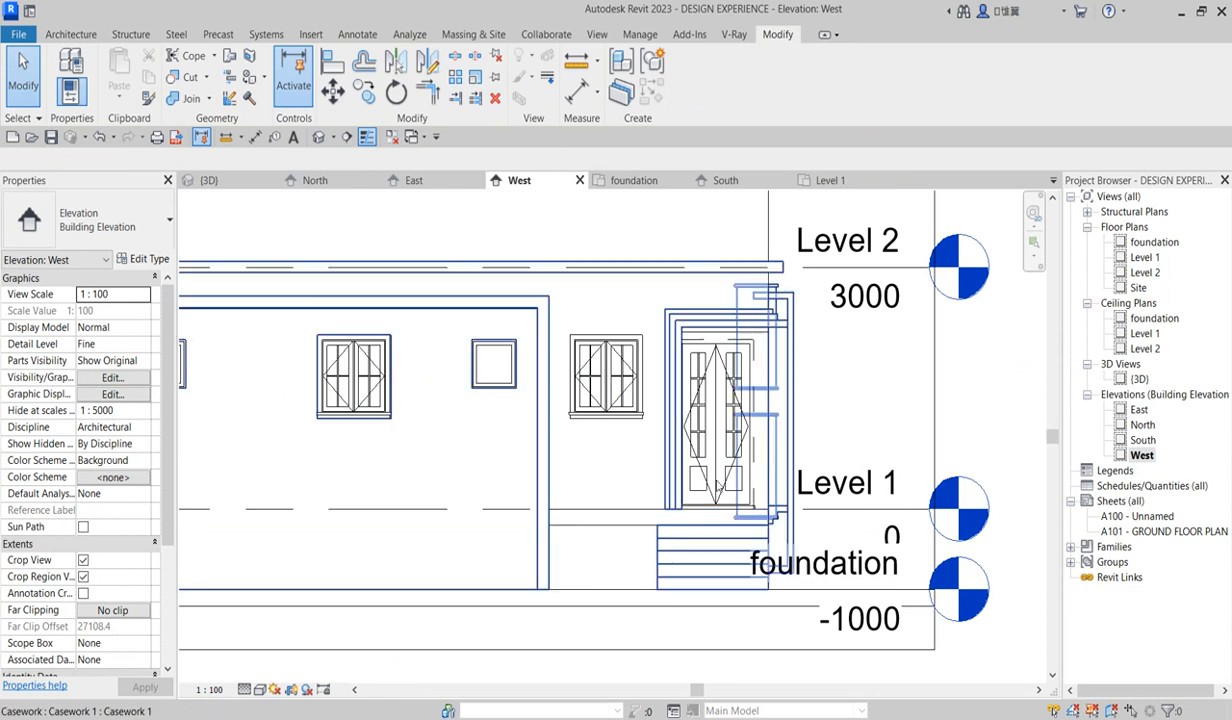
pyautogui.doubleClick(1144, 258)
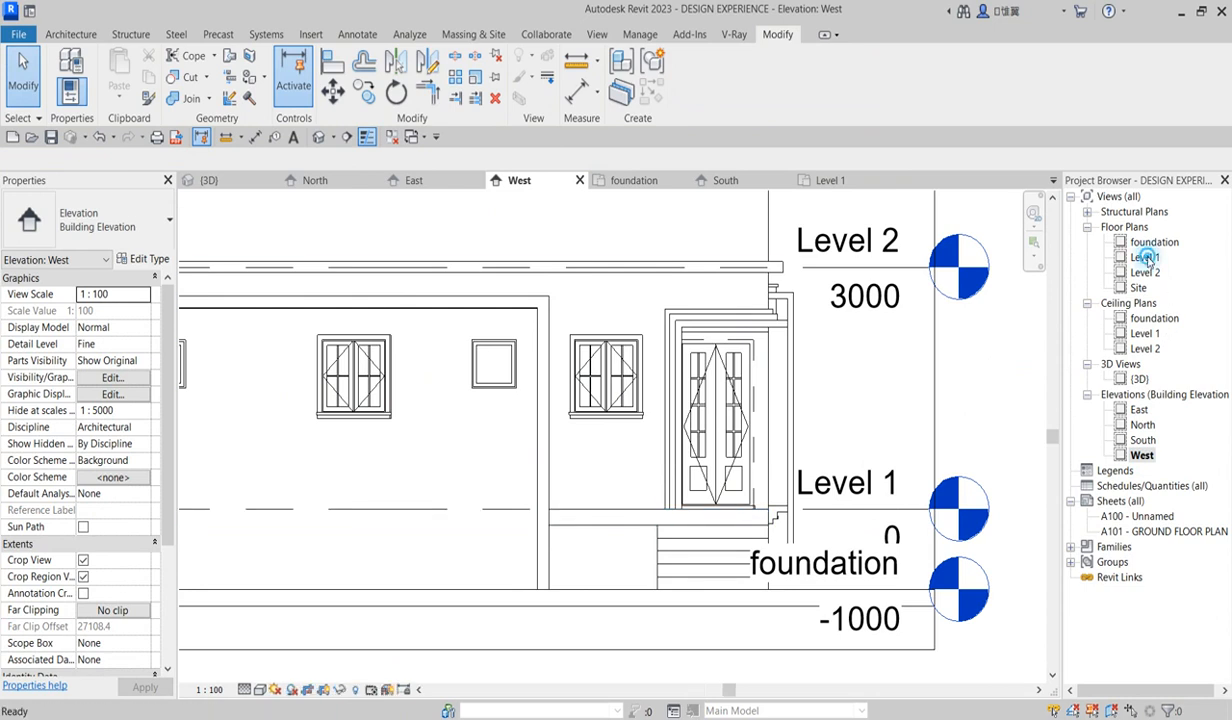
# Open the vertical cladding wall's profile sketch in the West elevation, examine it against the entrance door, and finish the edit
pyautogui.scroll(-2, 697, 402)
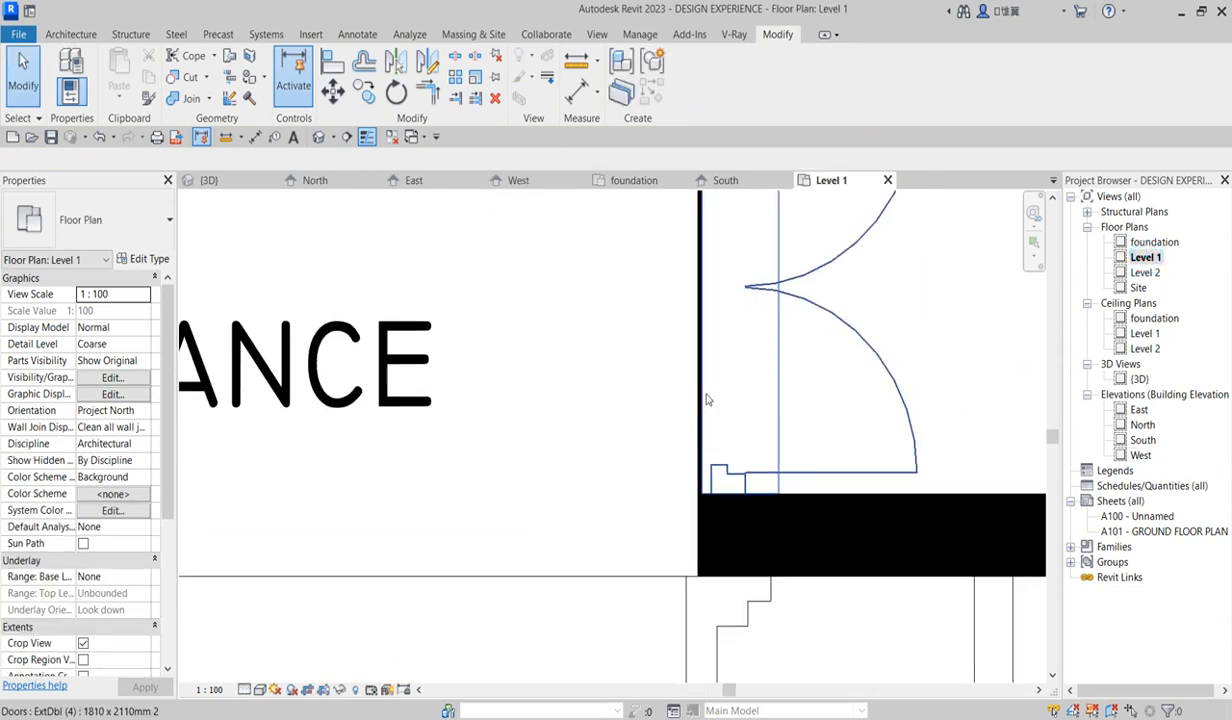
pyautogui.scroll(2, 708, 486)
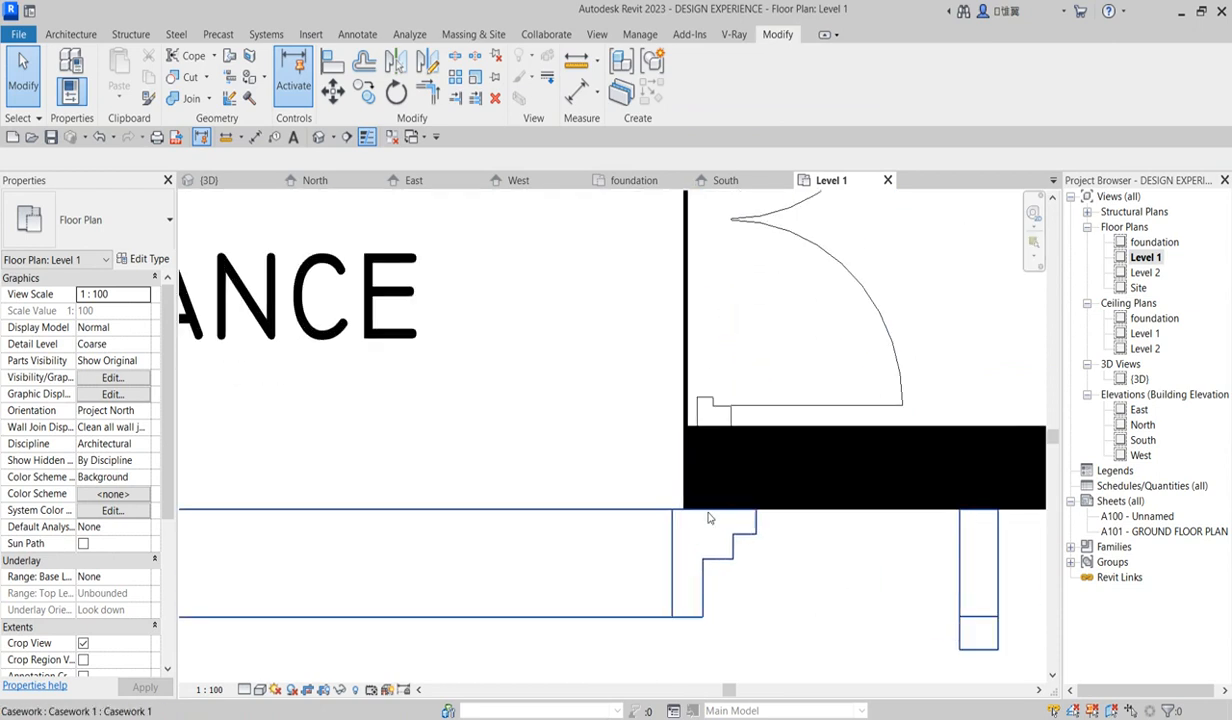
pyautogui.scroll(3, 672, 495)
pyautogui.click(683, 498)
pyautogui.scroll(-2, 676, 528)
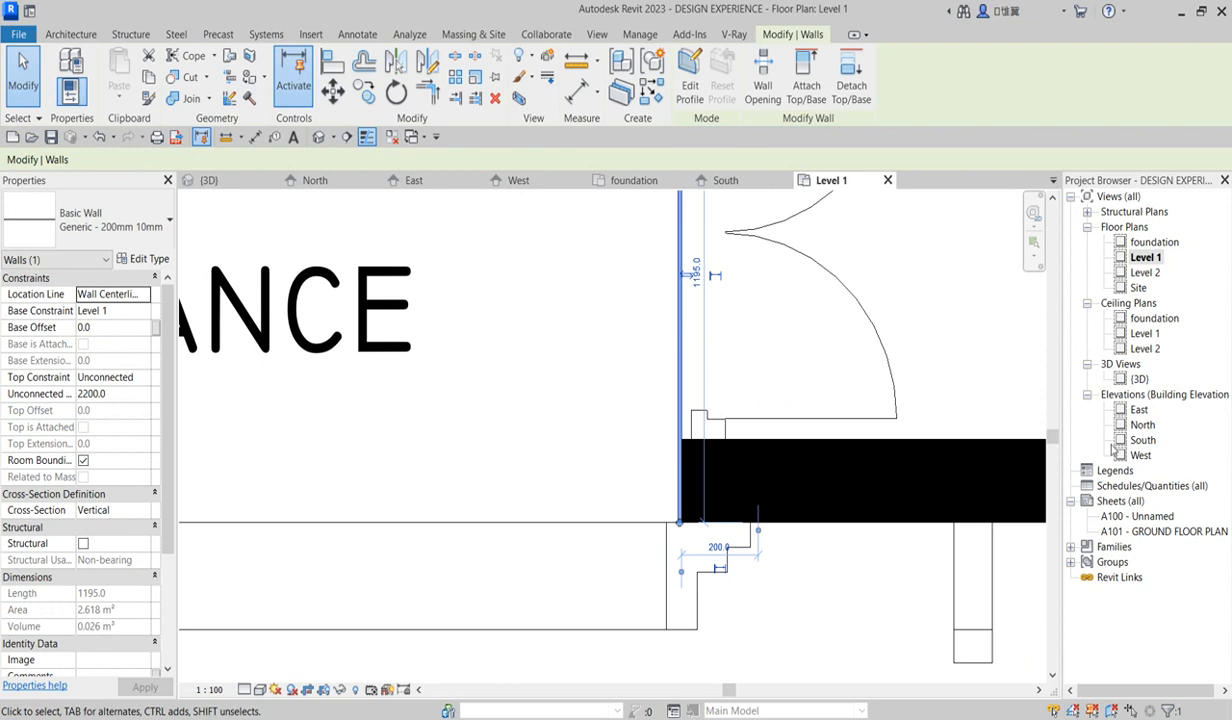
pyautogui.click(692, 88)
pyautogui.click(546, 243)
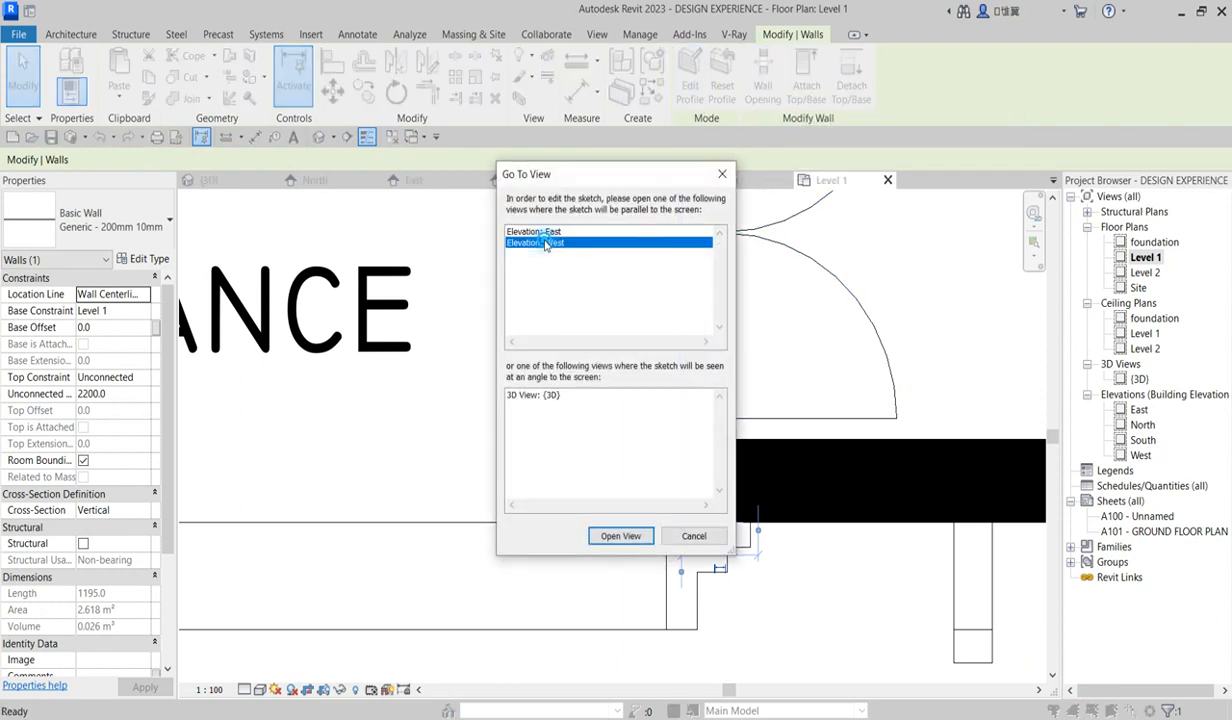
pyautogui.click(642, 537)
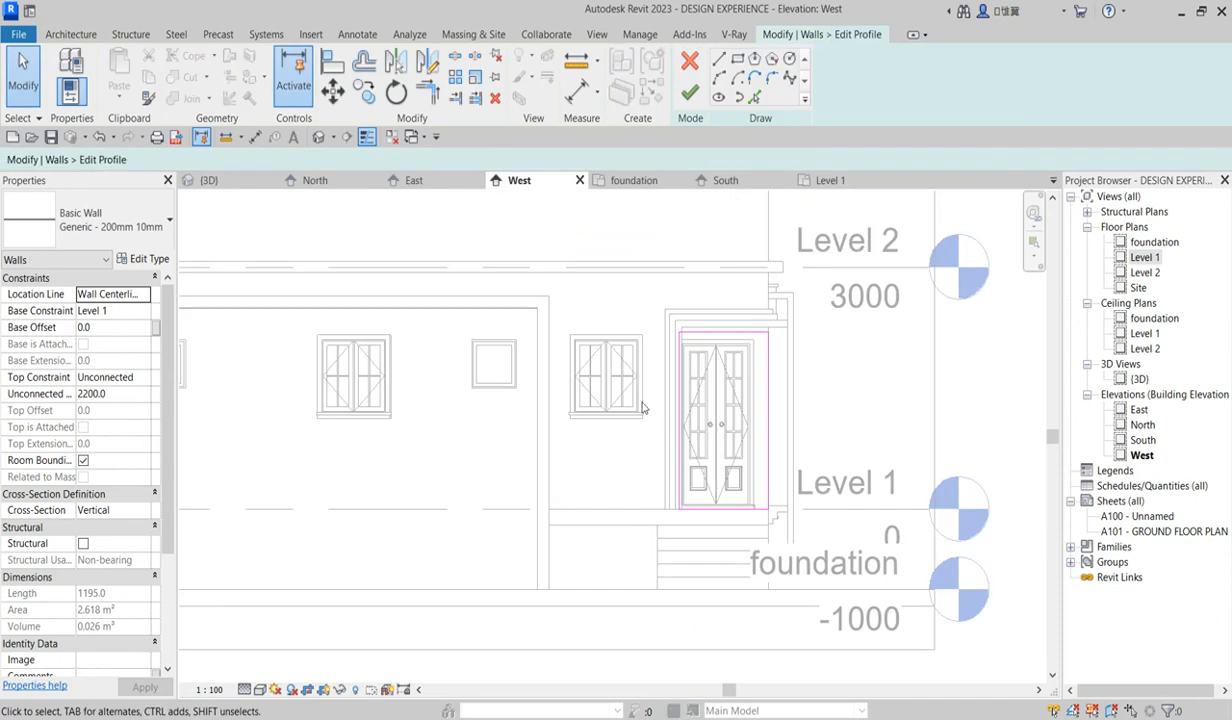
pyautogui.scroll(1, 642, 407)
pyautogui.scroll(2, 765, 355)
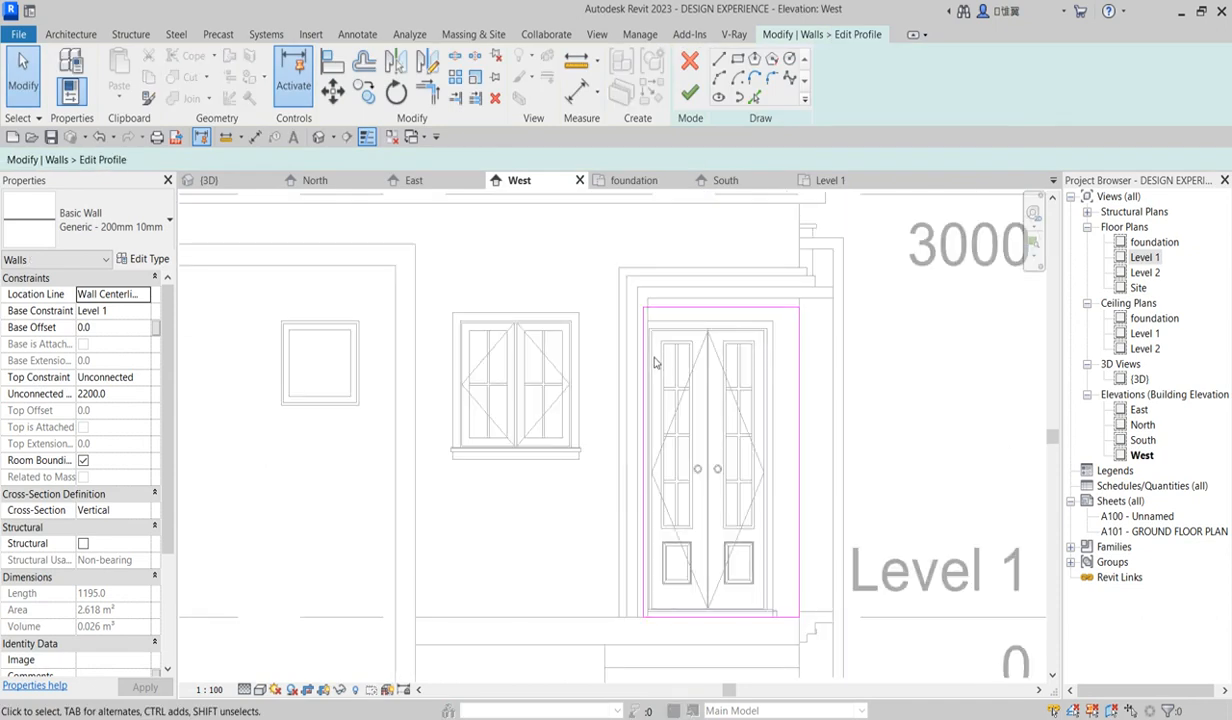
pyautogui.scroll(-2, 710, 365)
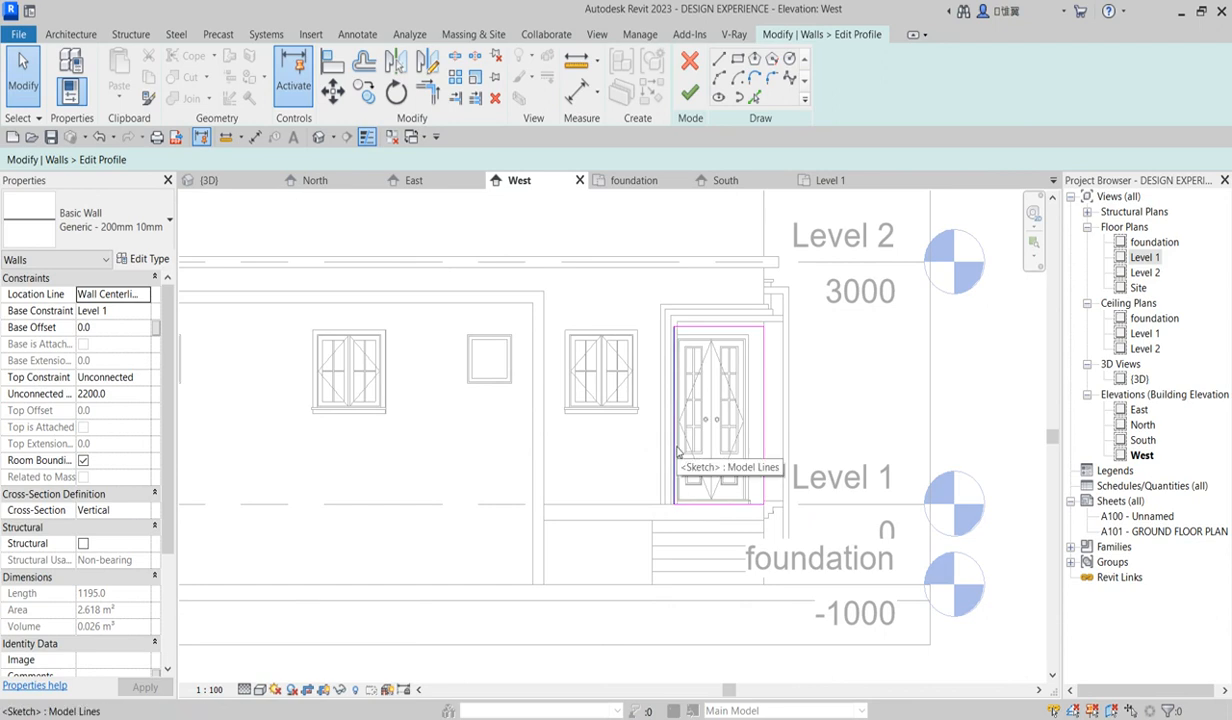
pyautogui.scroll(-2, 677, 452)
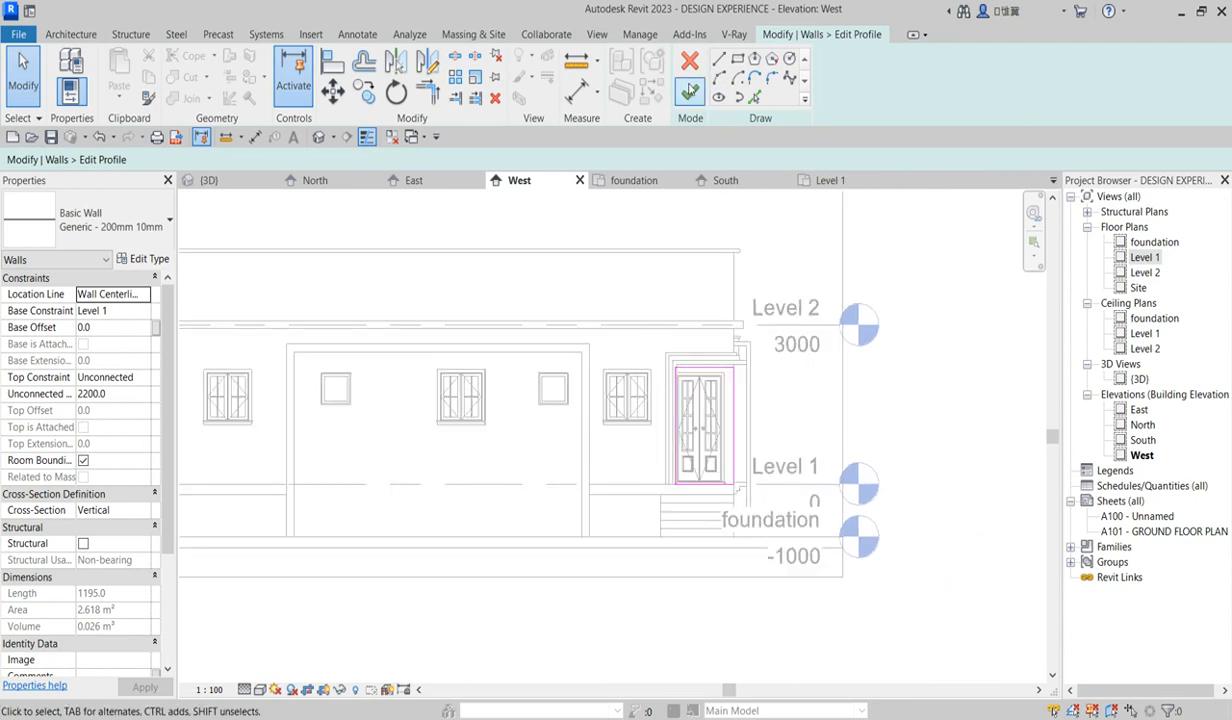
pyautogui.click(689, 92)
# Raise the top of the selected cladding wall to the underside of the Level 2 slab, at a height of 2933.1
pyautogui.scroll(1, 697, 383)
pyautogui.scroll(2, 700, 386)
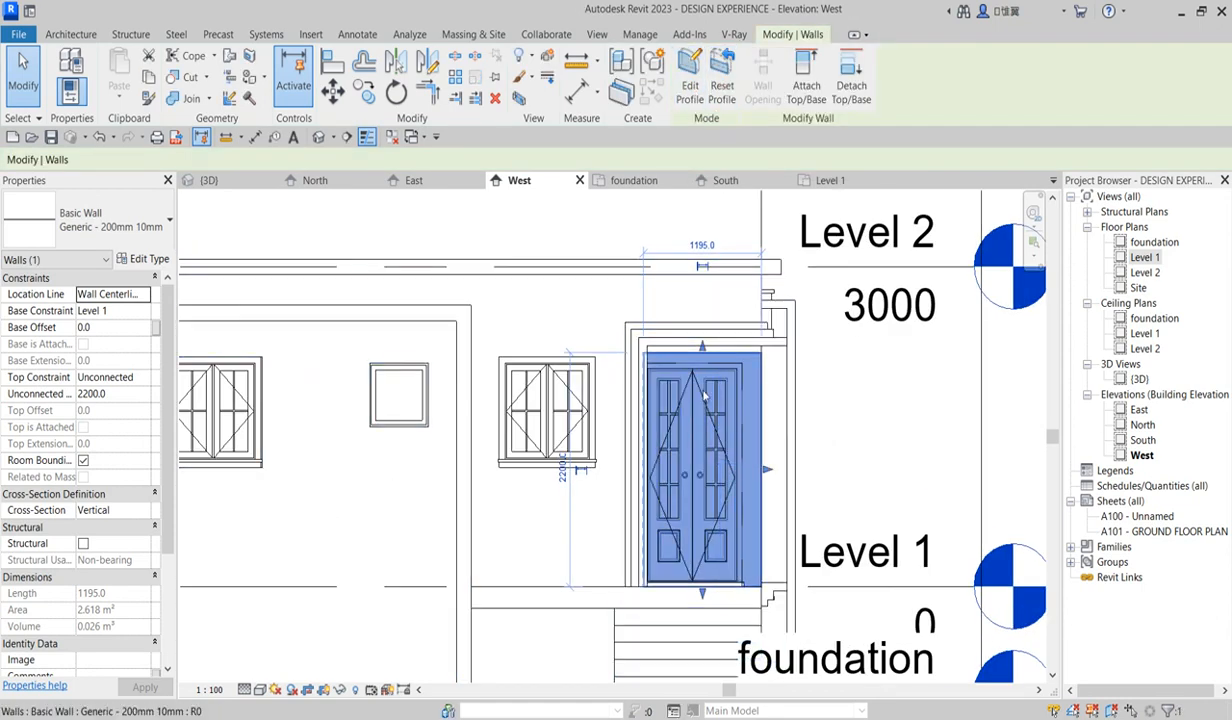
pyautogui.scroll(1, 702, 345)
pyautogui.moveTo(702, 352); pyautogui.dragTo(711, 265)
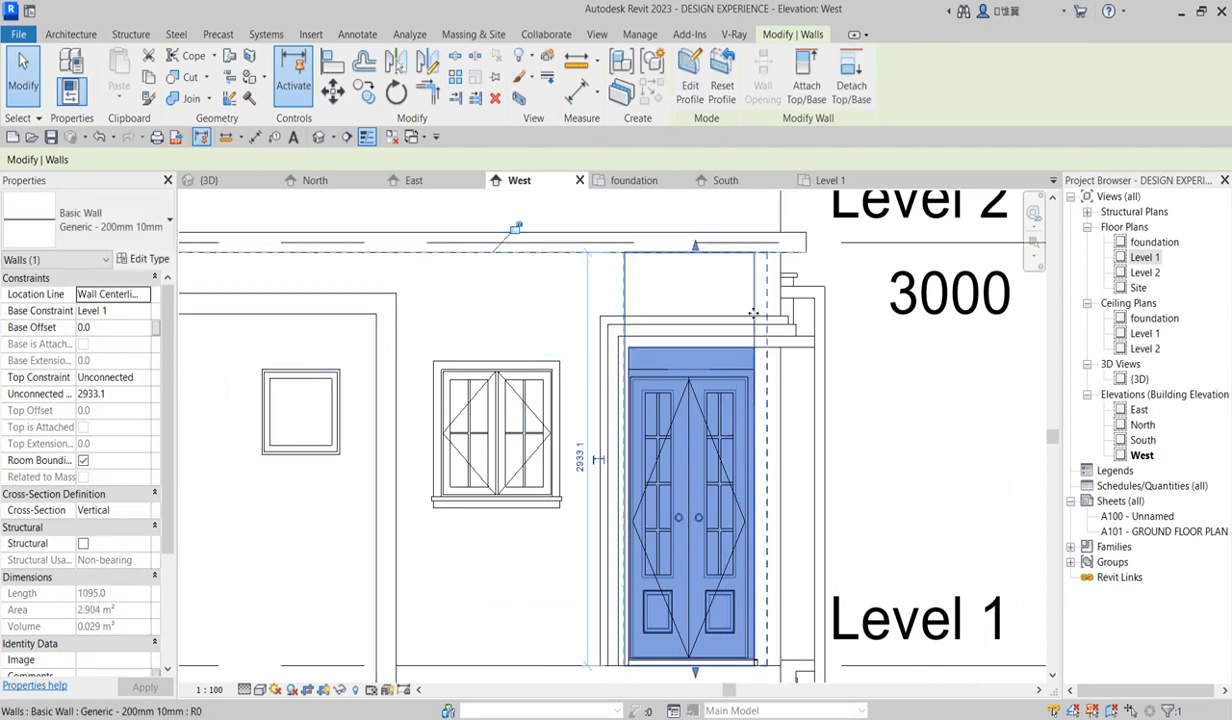
# Close the reopened profile sketch and lower the cladding wall's top into the door surround, at a height of 2400
pyautogui.click(691, 78)
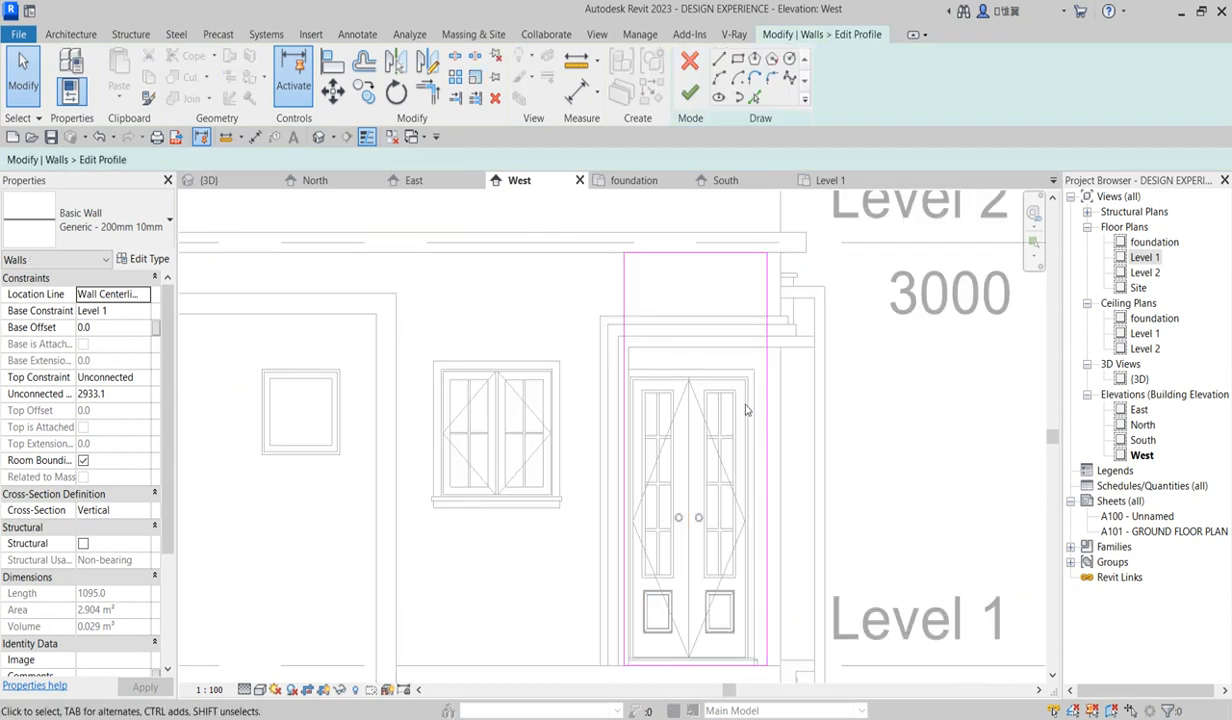
pyautogui.click(702, 253)
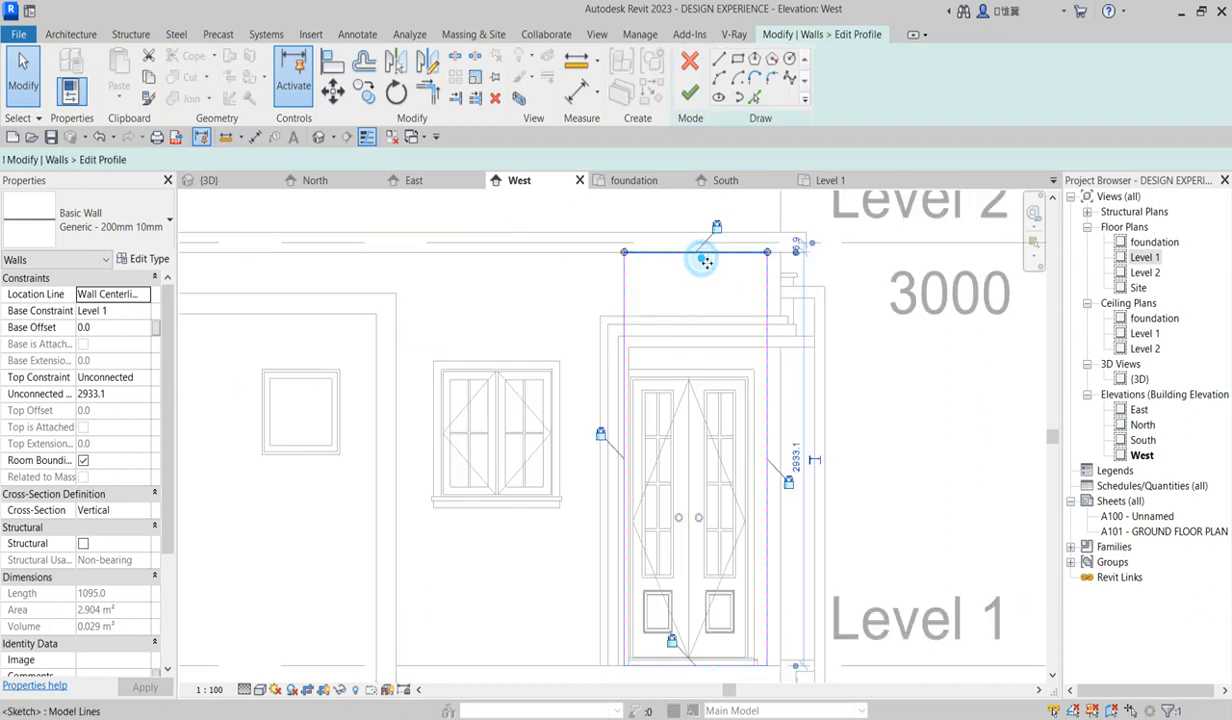
pyautogui.click(687, 92)
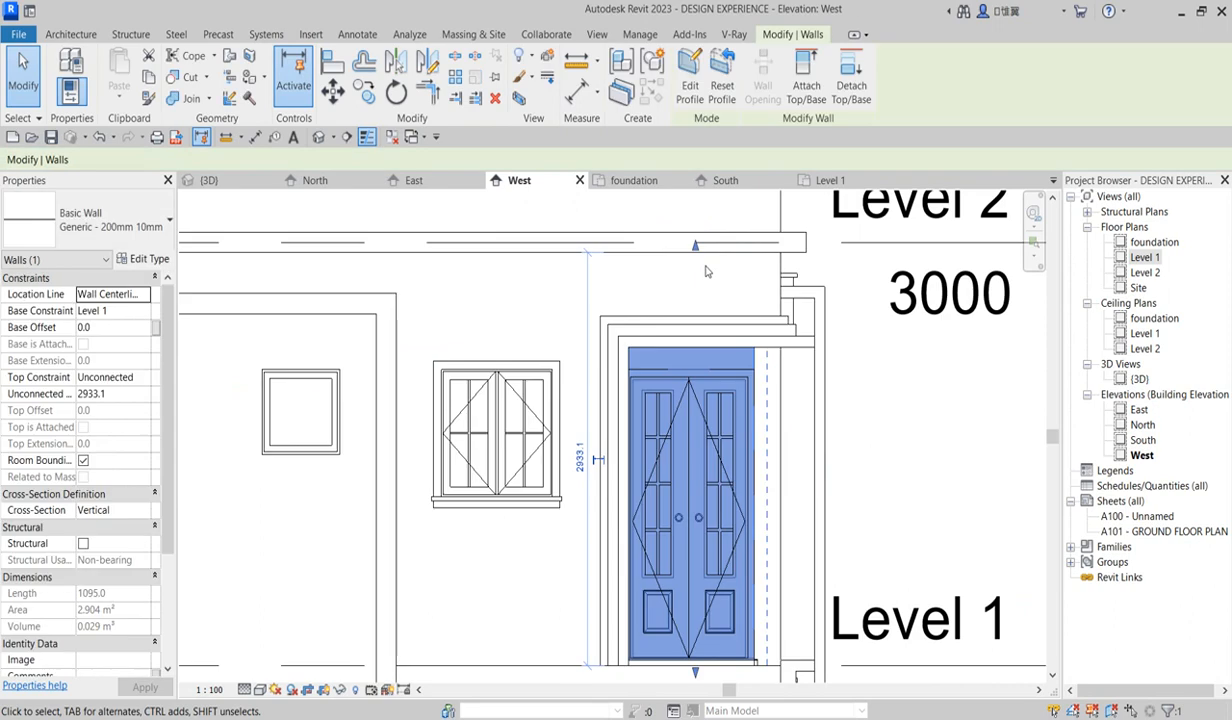
pyautogui.moveTo(696, 248); pyautogui.dragTo(703, 323)
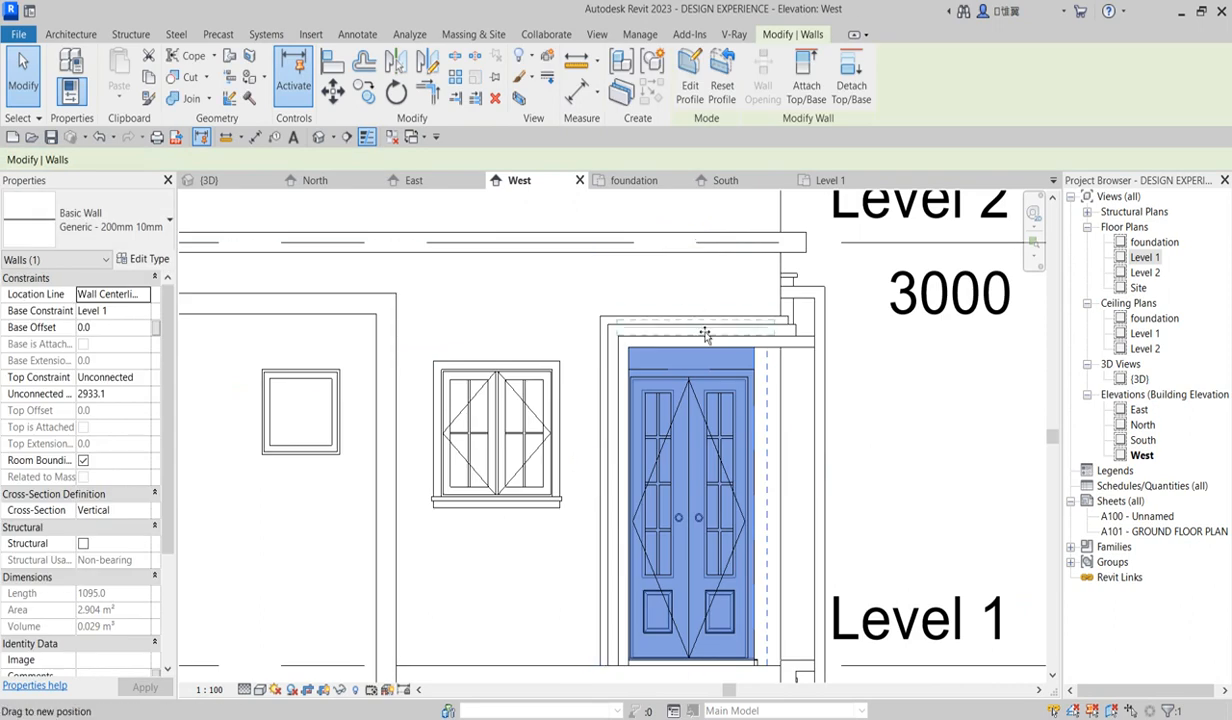
pyautogui.moveTo(717, 313); pyautogui.dragTo(717, 315)
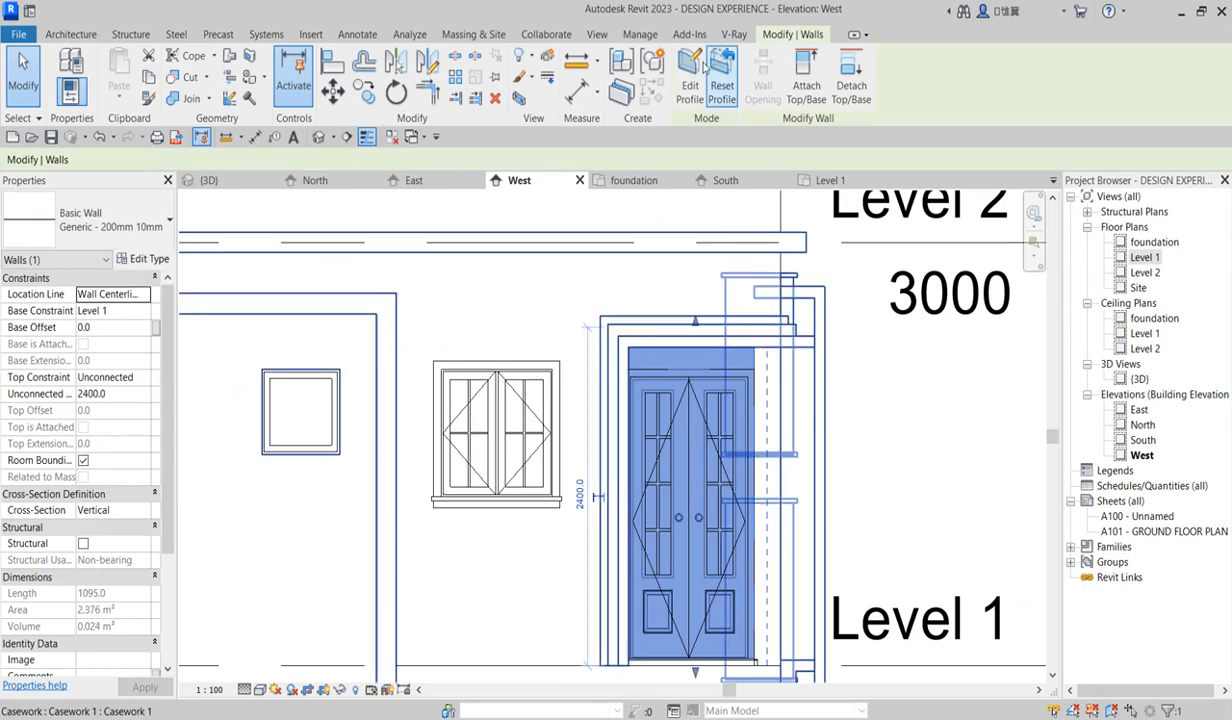
# Edit the cladding wall's profile by moving its top sketch line up to the Level 2 slab's underside, removing the conflicting constraints
pyautogui.click(690, 75)
pyautogui.click(690, 329)
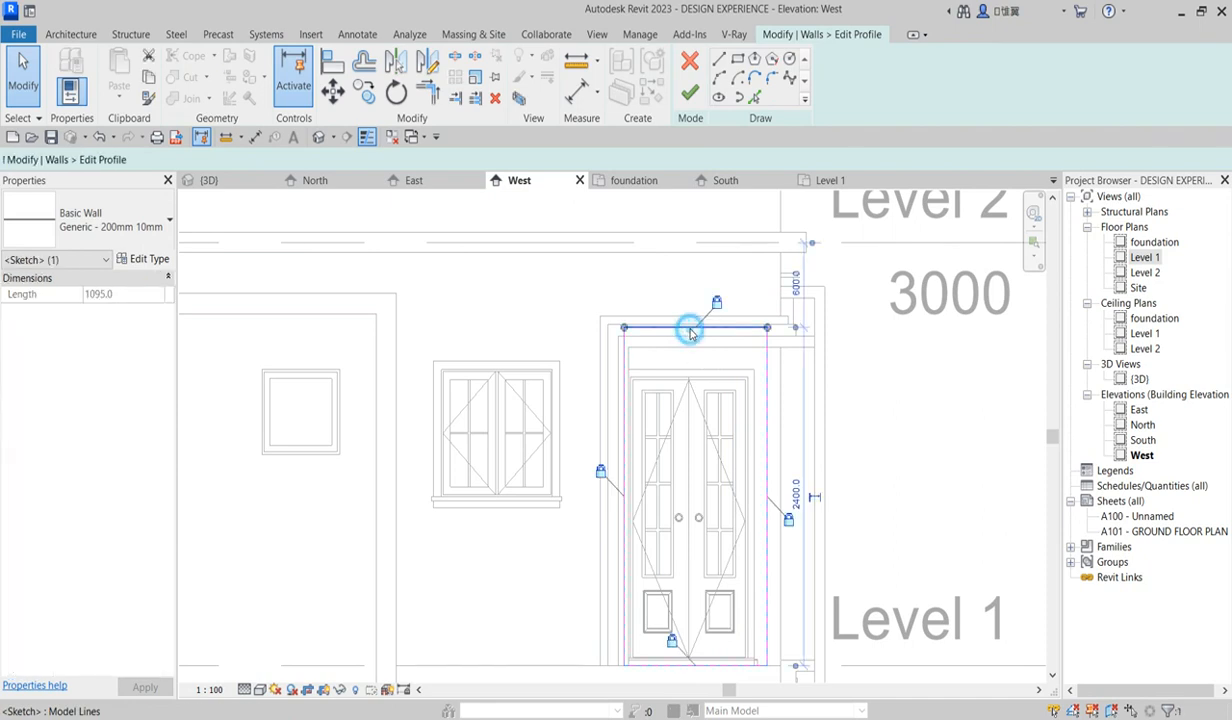
pyautogui.moveTo(690, 329); pyautogui.dragTo(707, 255)
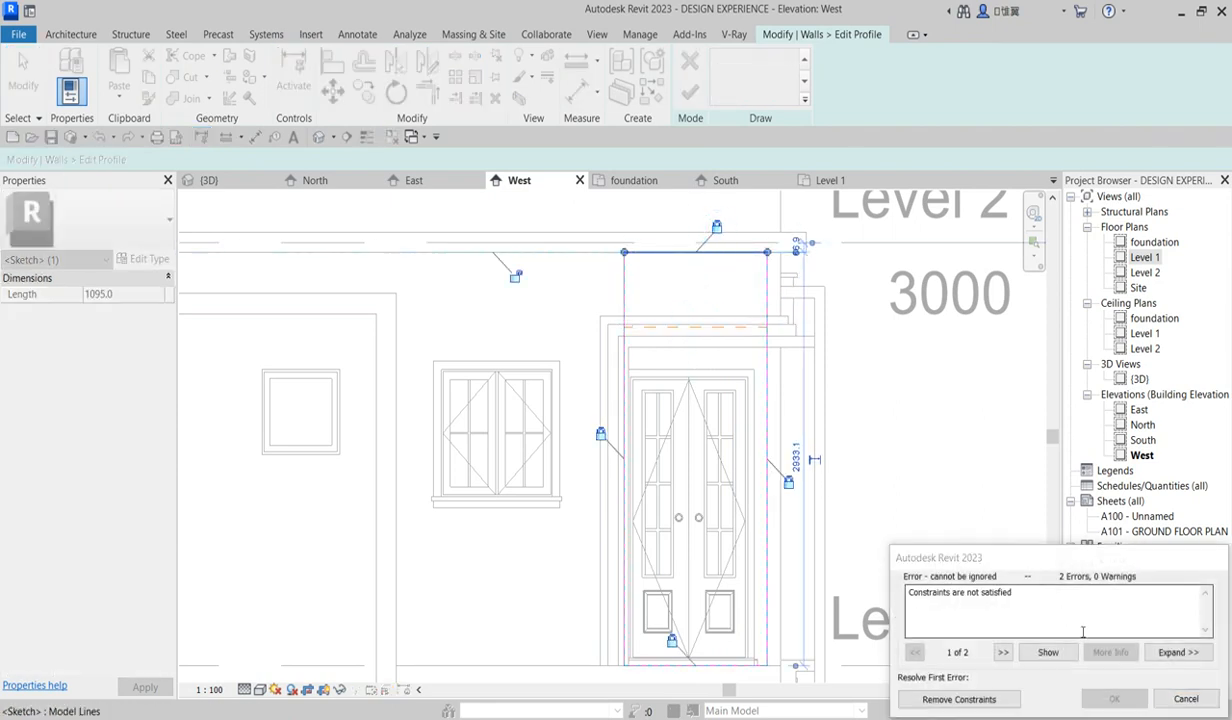
pyautogui.click(958, 699)
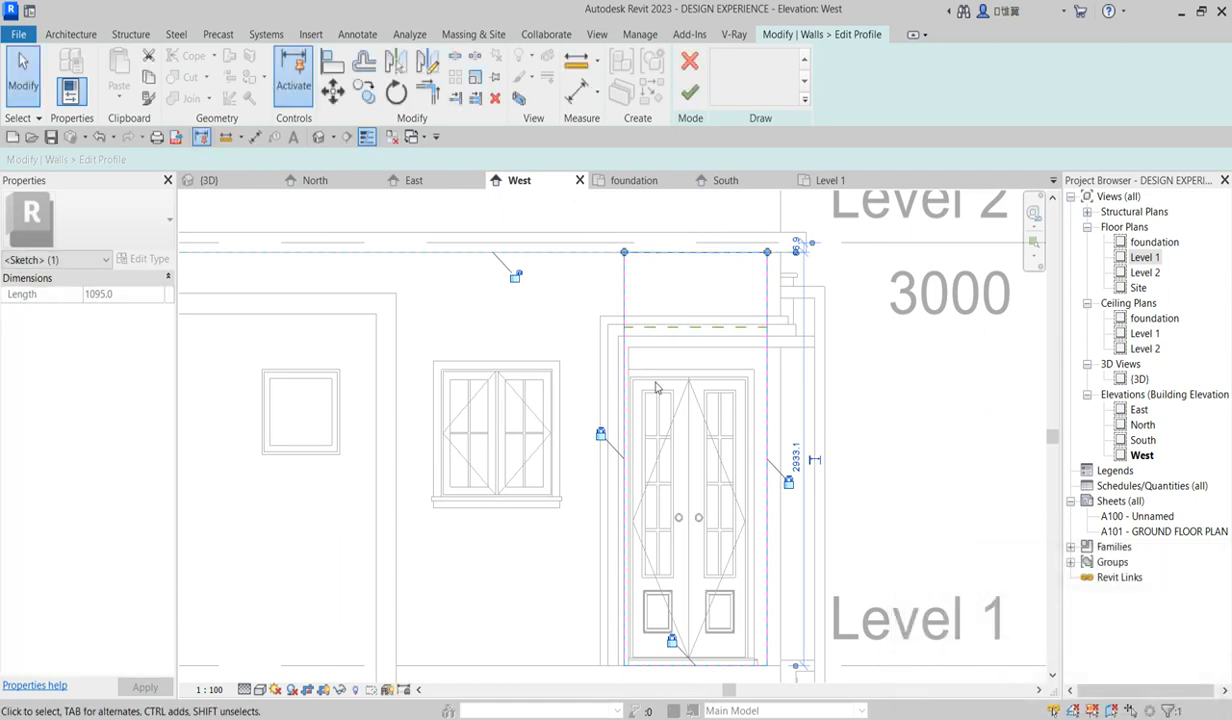
pyautogui.scroll(2, 631, 351)
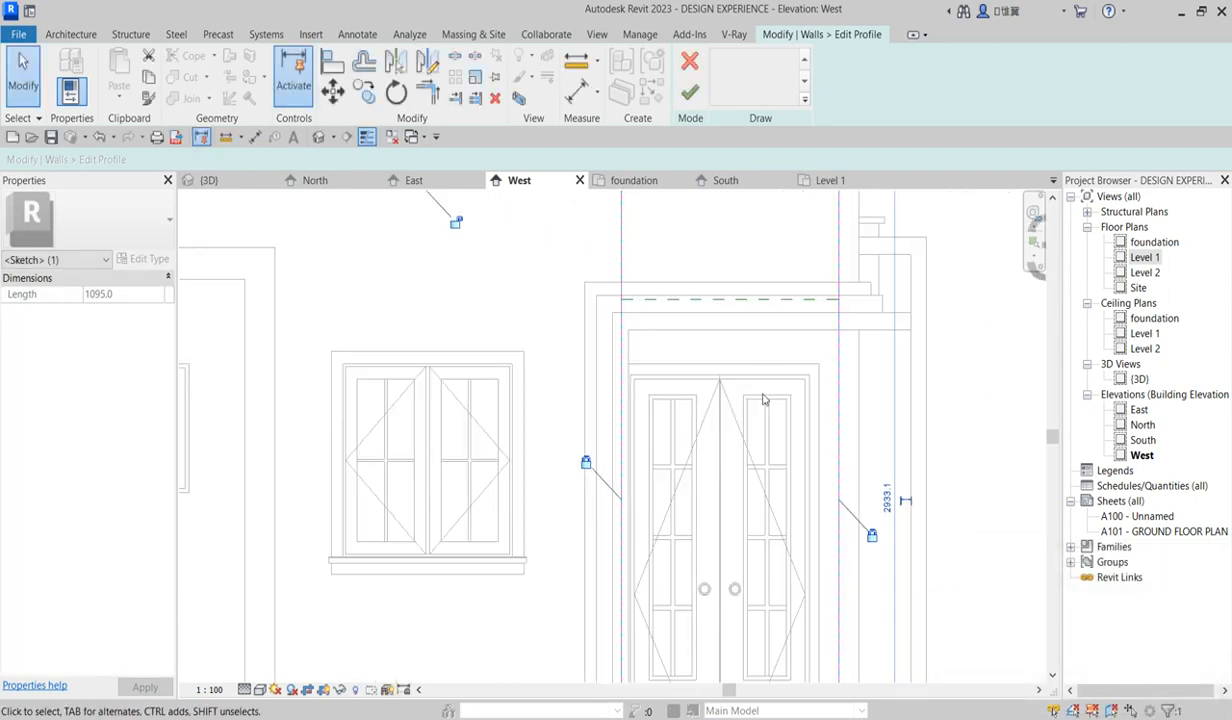
pyautogui.scroll(-2, 838, 406)
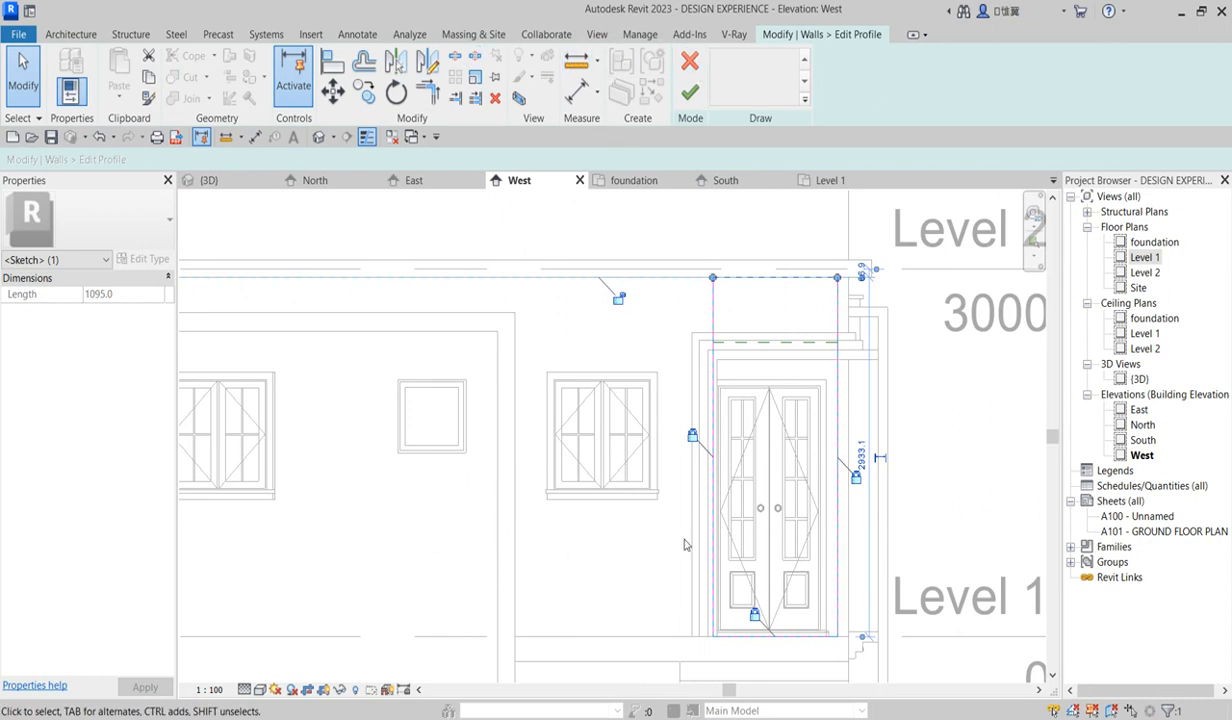
# Sketch the door opening's 951.5 top edge along the door frame and its 2100 outer side down to the profile's base line
pyautogui.click(789, 432)
pyautogui.click(719, 59)
pyautogui.scroll(1, 762, 407)
pyautogui.scroll(1, 716, 348)
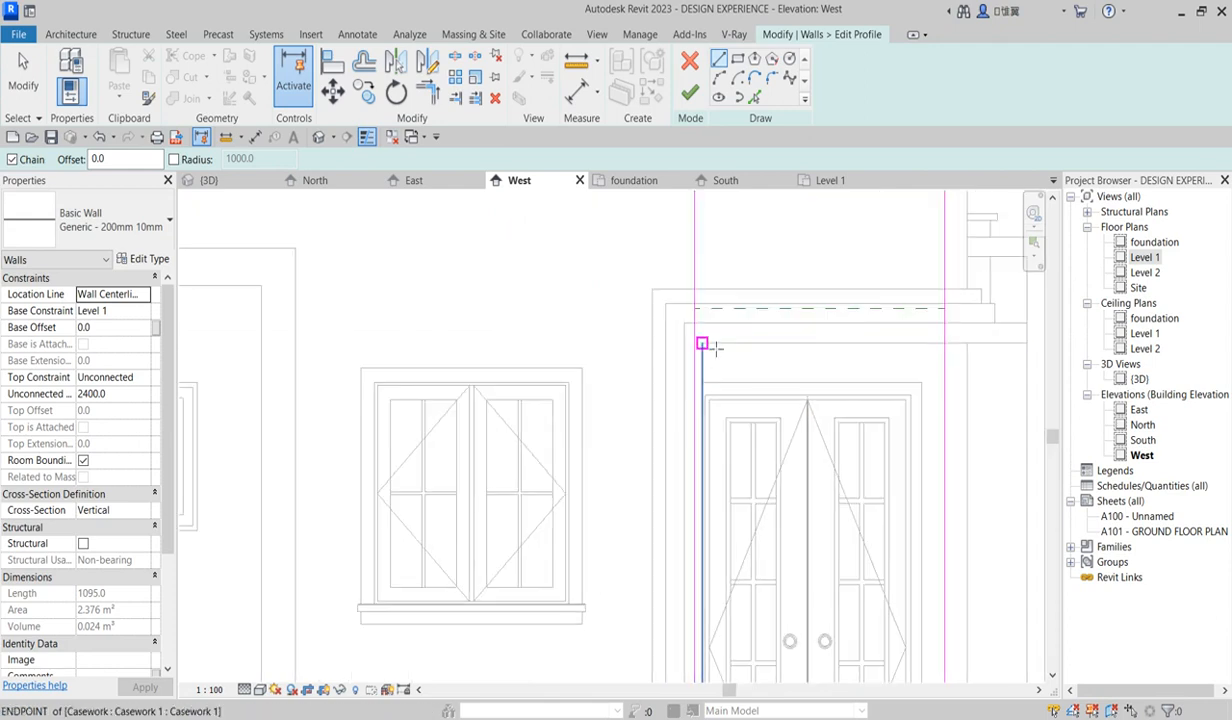
pyautogui.click(702, 344)
pyautogui.rightClick(701, 358)
pyautogui.click(740, 361)
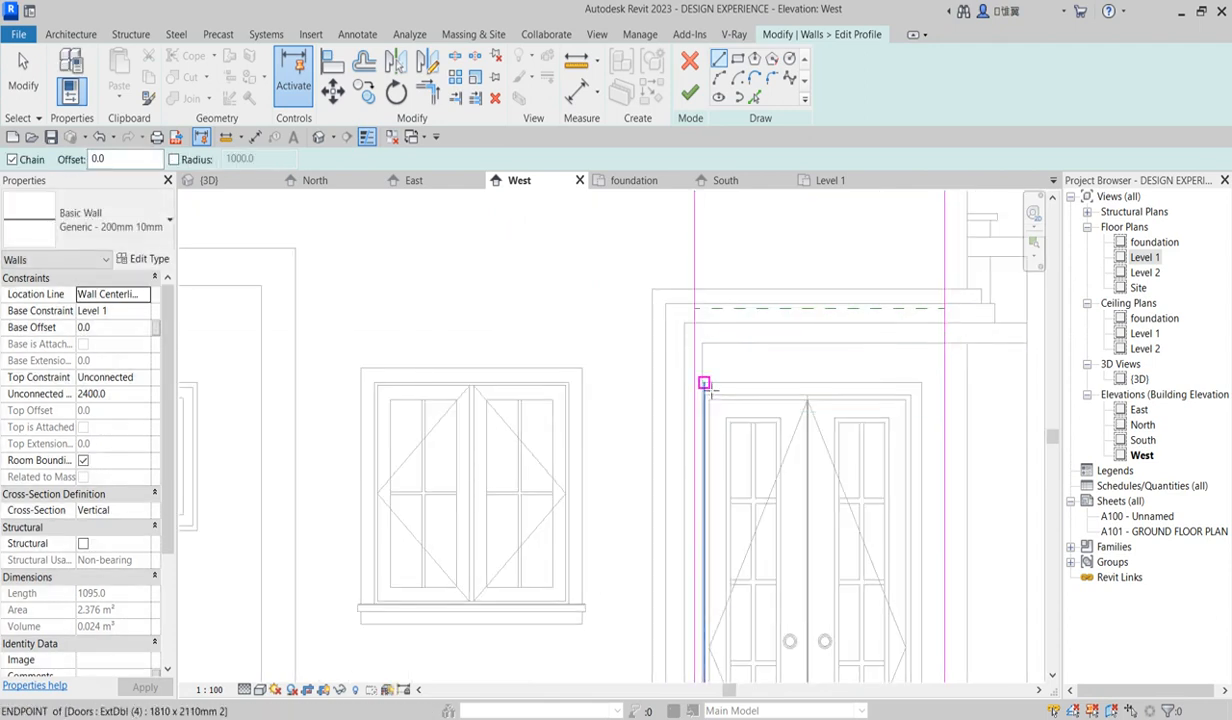
pyautogui.click(705, 381)
pyautogui.click(924, 384)
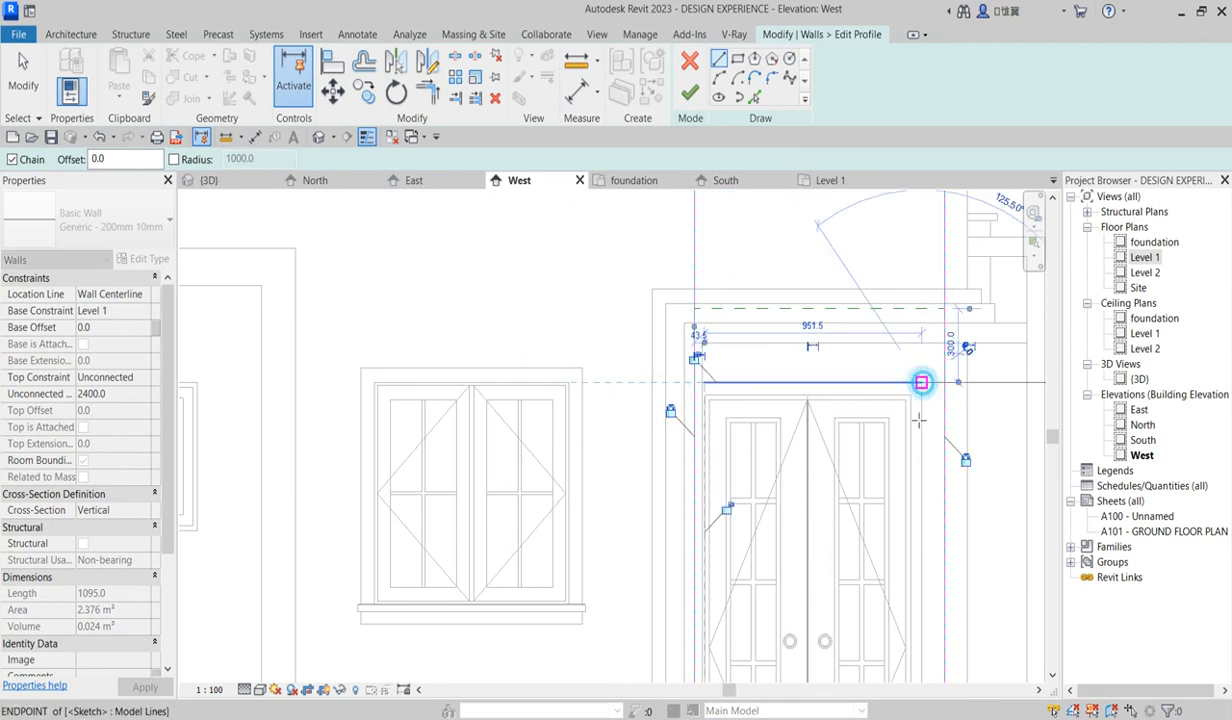
pyautogui.scroll(-3, 907, 433)
pyautogui.scroll(4, 910, 628)
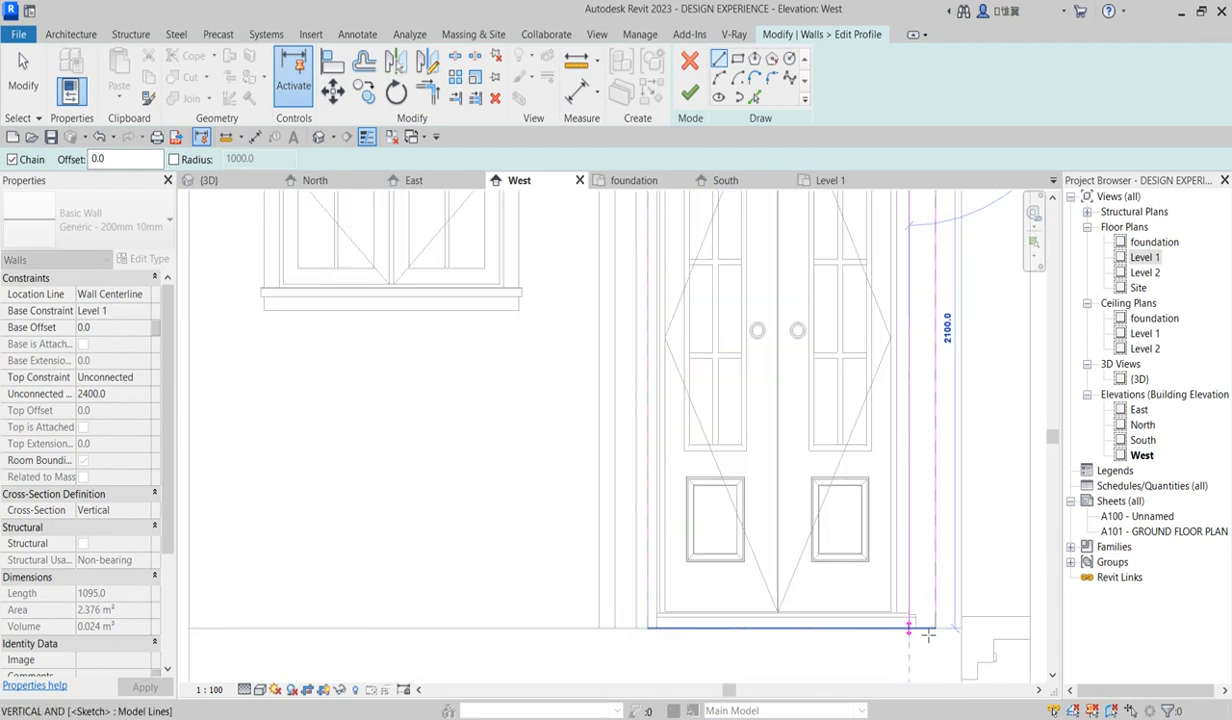
pyautogui.click(907, 628)
# Sketch the door opening's remaining 2100 side from the frame's upper corner down to the profile's base line
pyautogui.scroll(-2, 784, 536)
pyautogui.scroll(4, 703, 211)
pyautogui.click(703, 209)
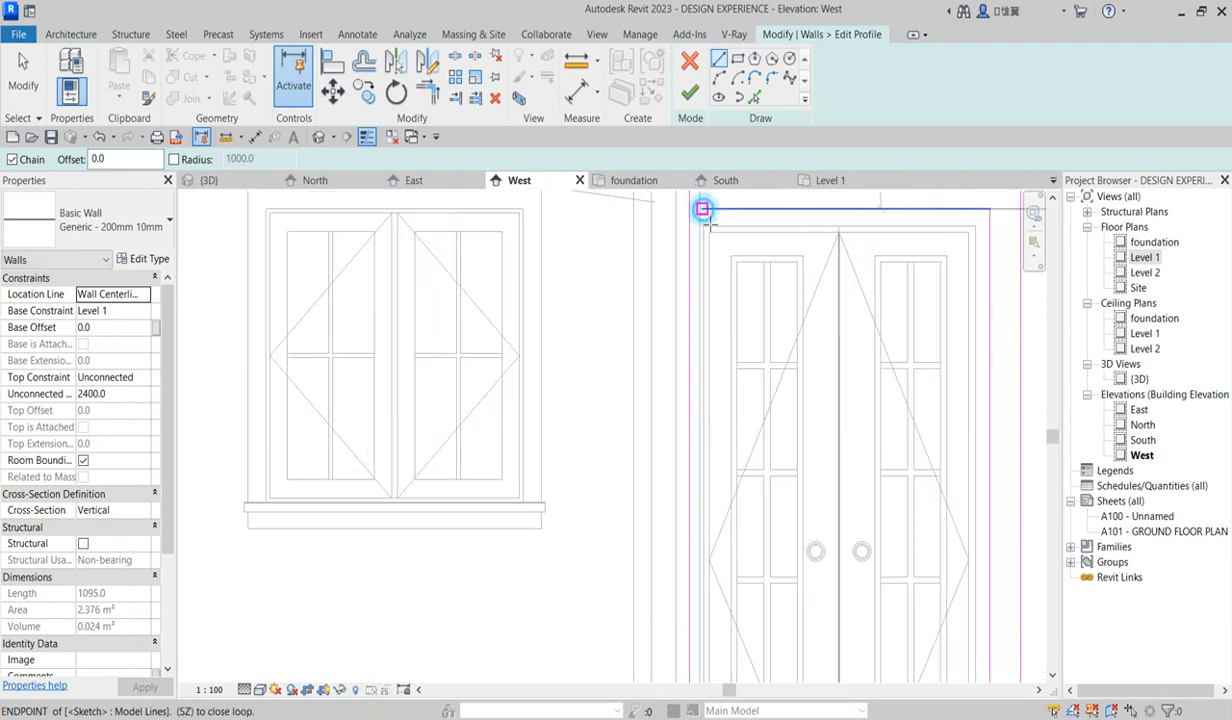
pyautogui.scroll(-6, 695, 331)
pyautogui.scroll(2, 699, 566)
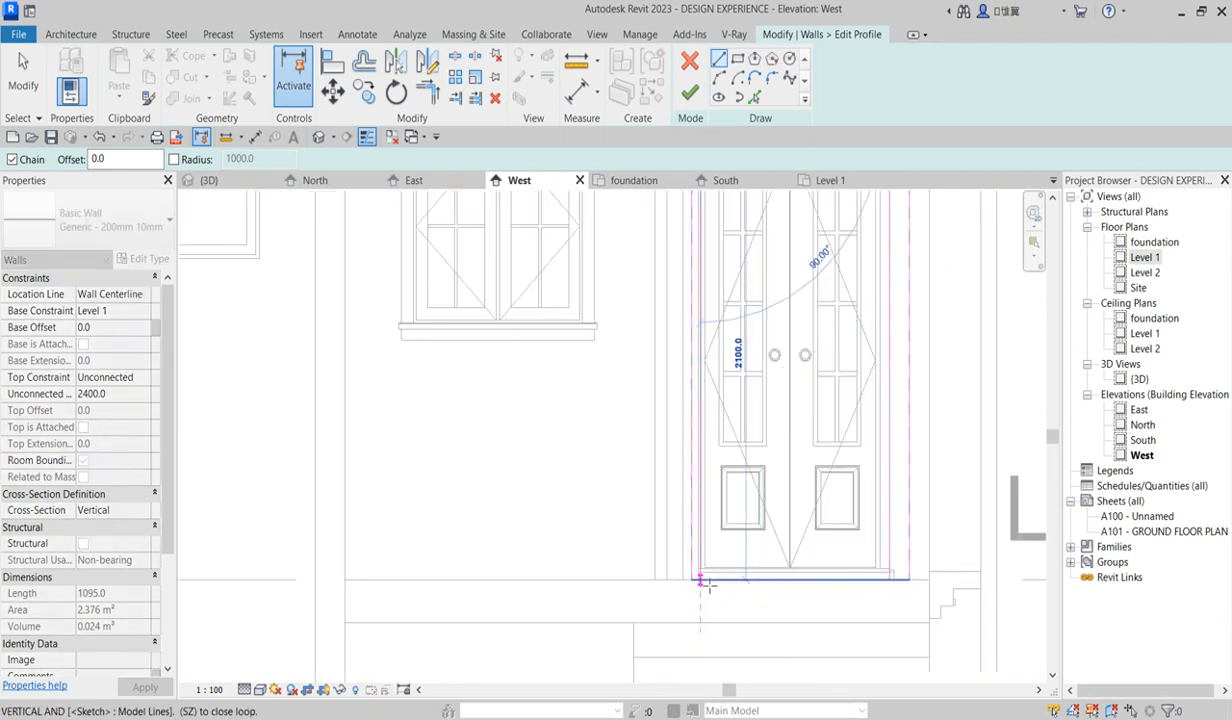
pyautogui.click(705, 587)
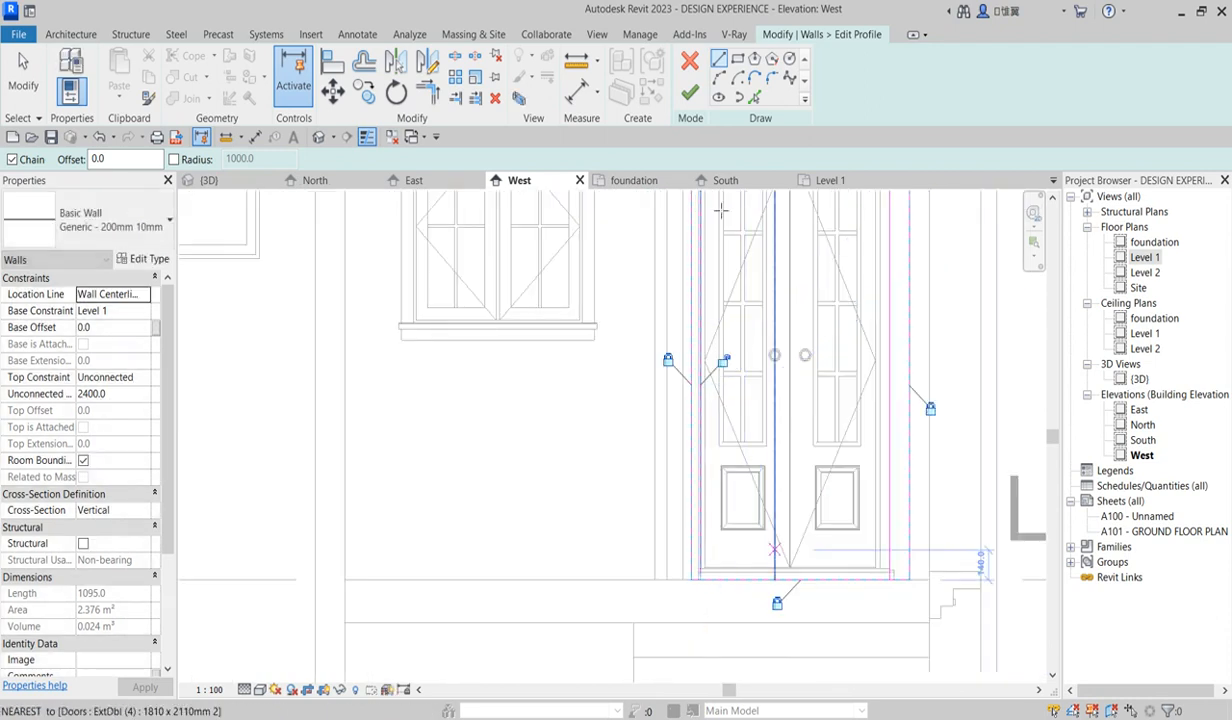
# Split the profile's base line beneath the door and trim its pieces to the opening's two sides
pyautogui.click(456, 58)
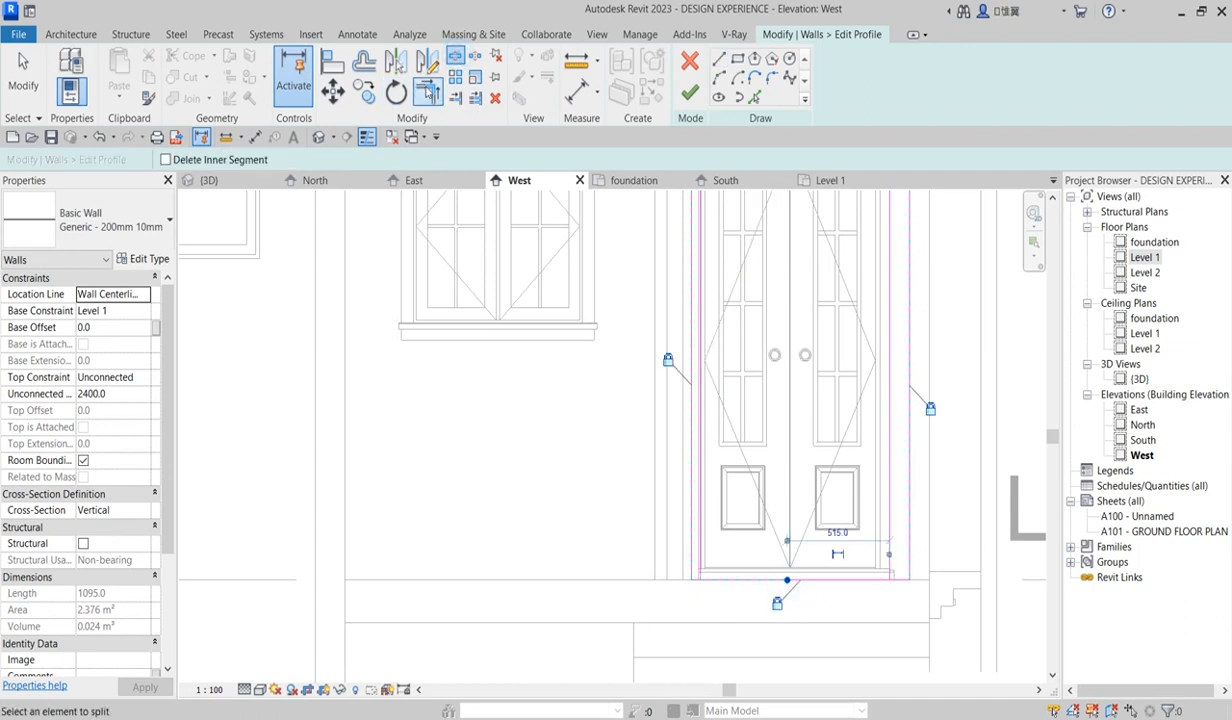
pyautogui.scroll(2, 862, 560)
pyautogui.click(885, 548)
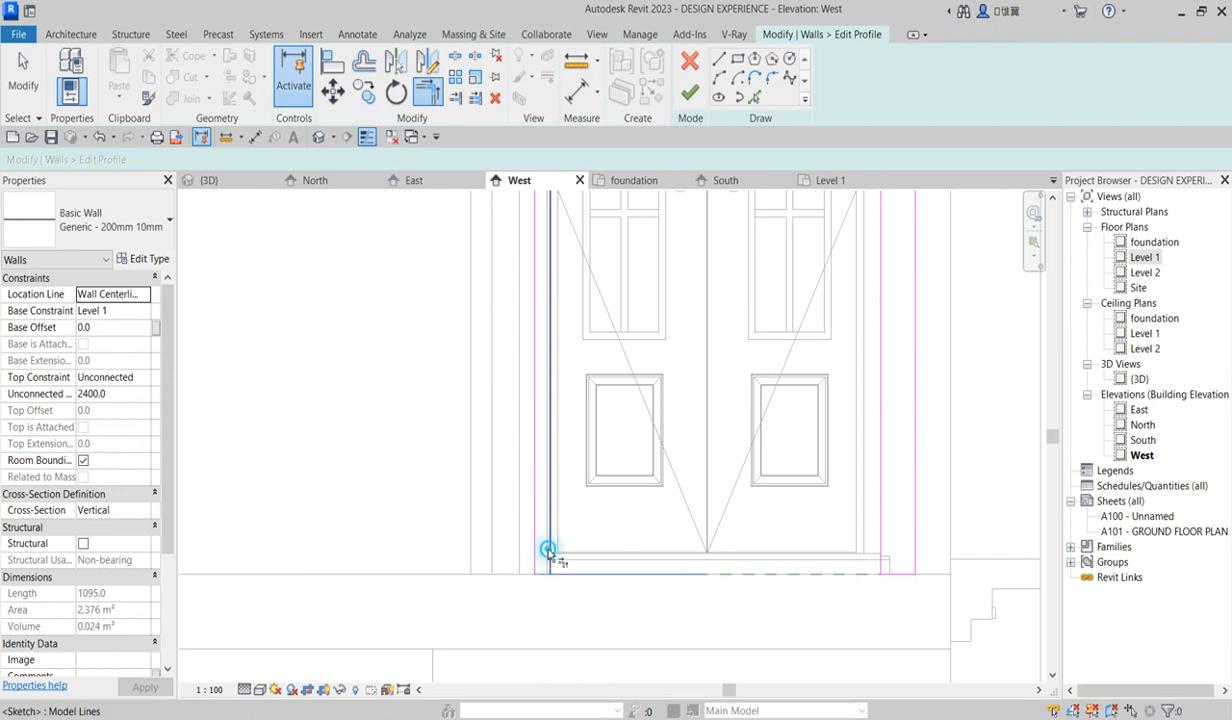
pyautogui.click(549, 554)
pyautogui.scroll(-3, 606, 595)
pyautogui.scroll(-3, 664, 450)
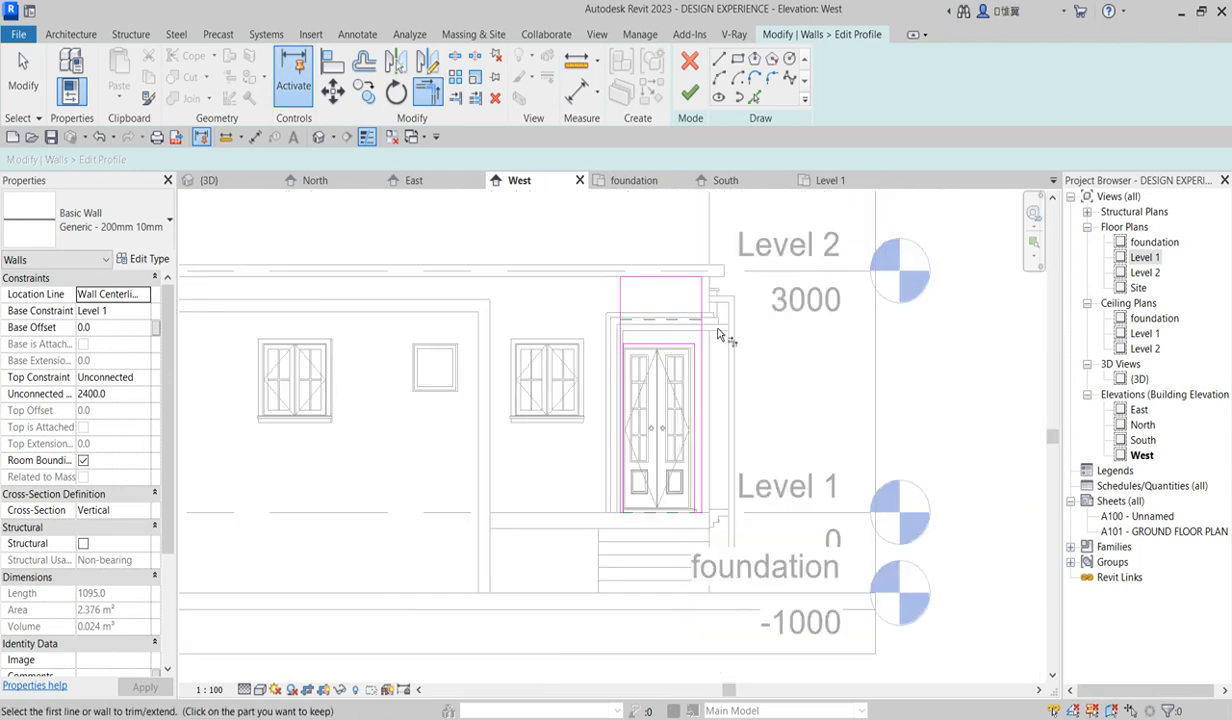
# Sketch a new outer side for the cladding profile, from the entrance frame's underside down the wall's outer edge to Level 1
pyautogui.scroll(2, 720, 335)
pyautogui.click(719, 58)
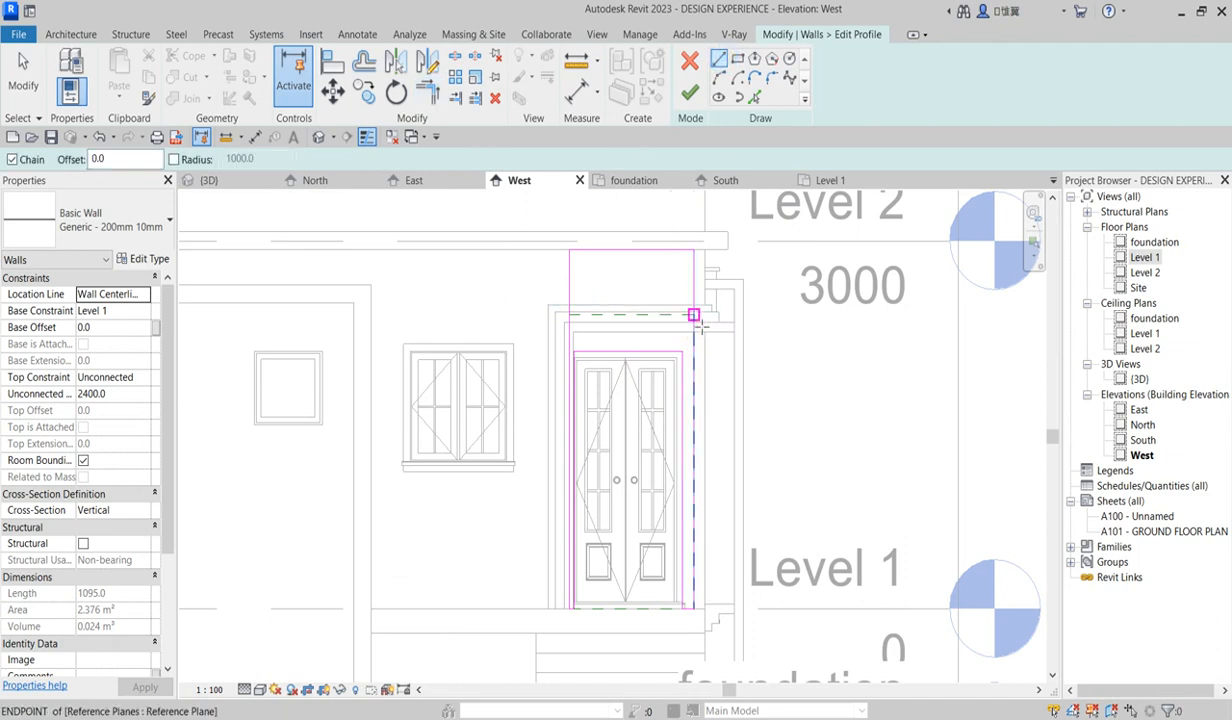
pyautogui.scroll(2, 696, 333)
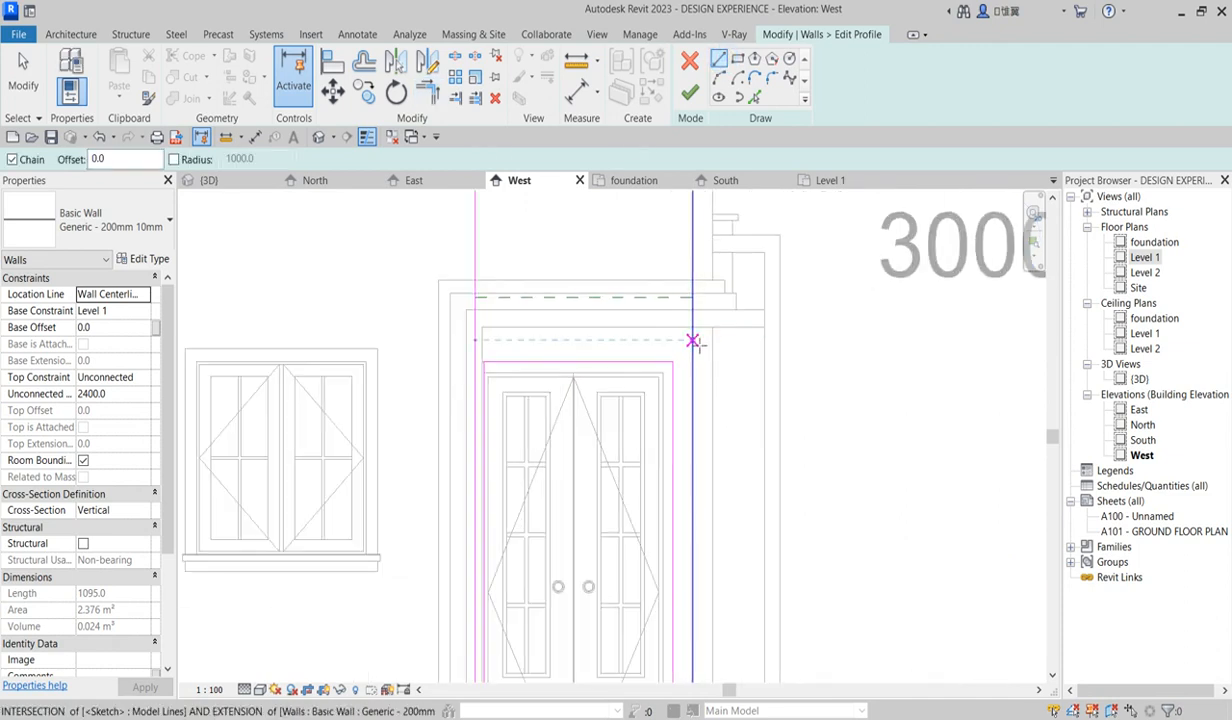
pyautogui.click(712, 328)
pyautogui.scroll(-2, 704, 394)
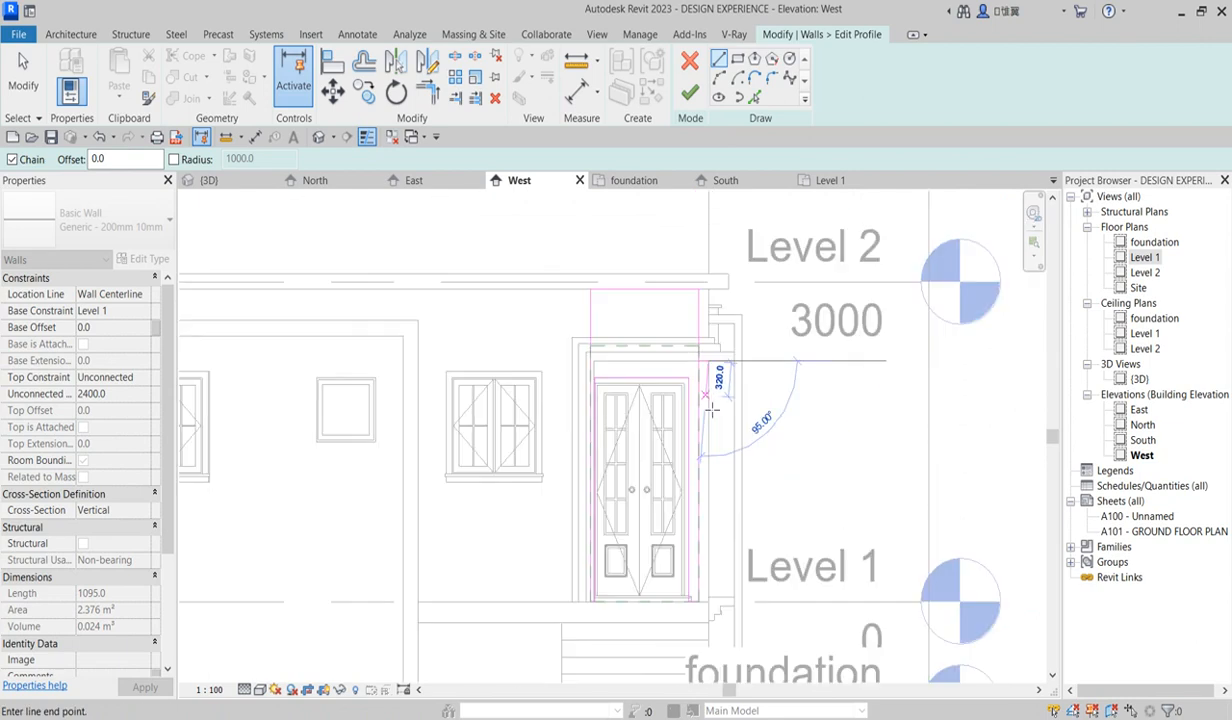
pyautogui.click(709, 602)
pyautogui.scroll(2, 707, 597)
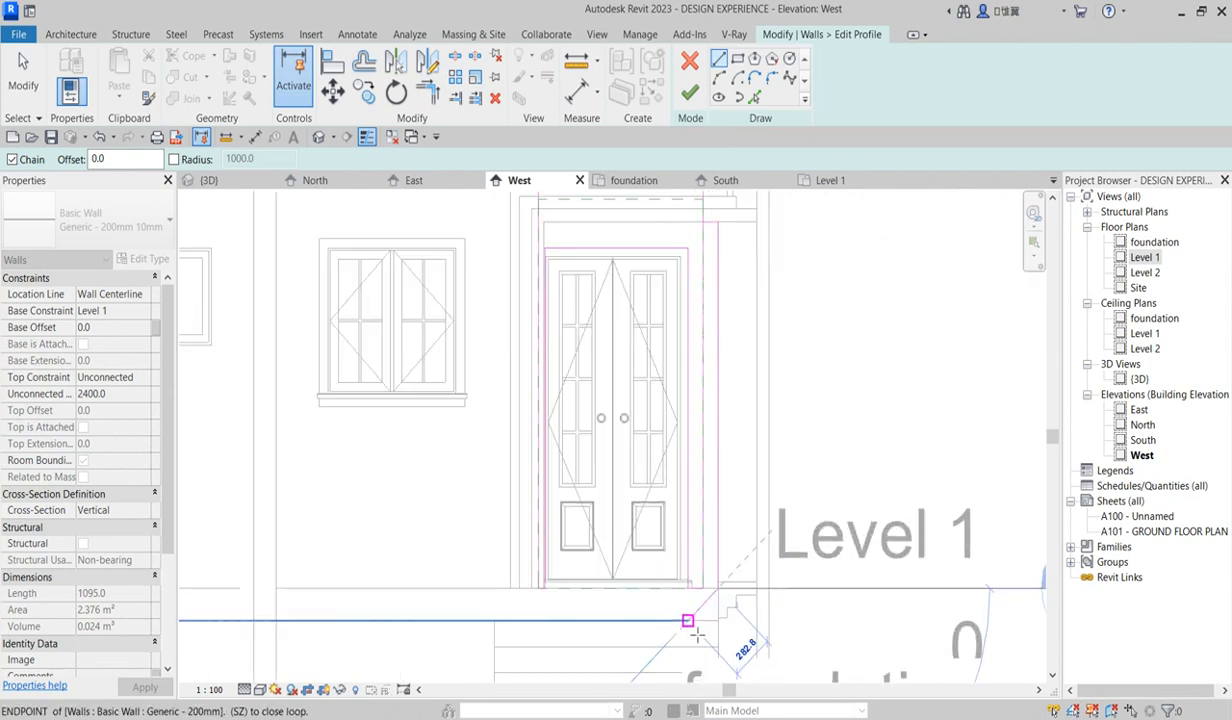
# Trim the profile's base line and old outer side to the new side line, and finish the wall's profile
pyautogui.click(427, 91)
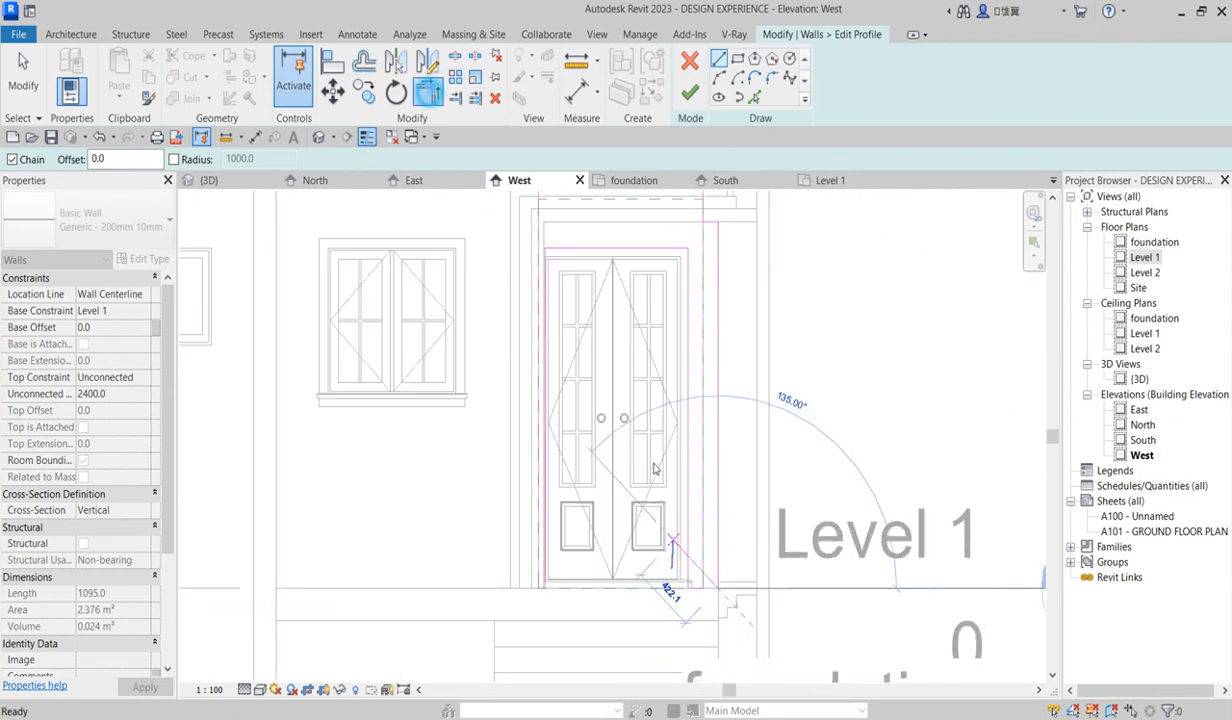
pyautogui.click(700, 583)
pyautogui.click(712, 580)
pyautogui.scroll(-2, 718, 630)
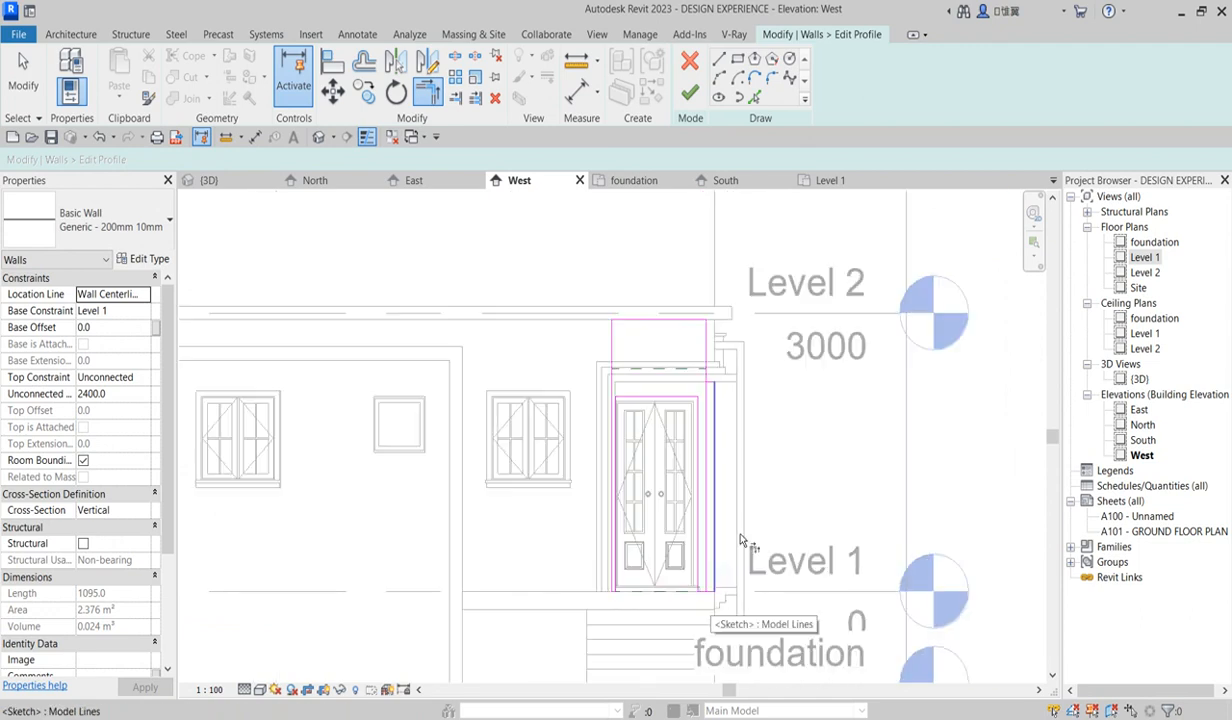
pyautogui.scroll(2, 728, 419)
pyautogui.click(698, 350)
pyautogui.click(693, 338)
pyautogui.scroll(-3, 718, 432)
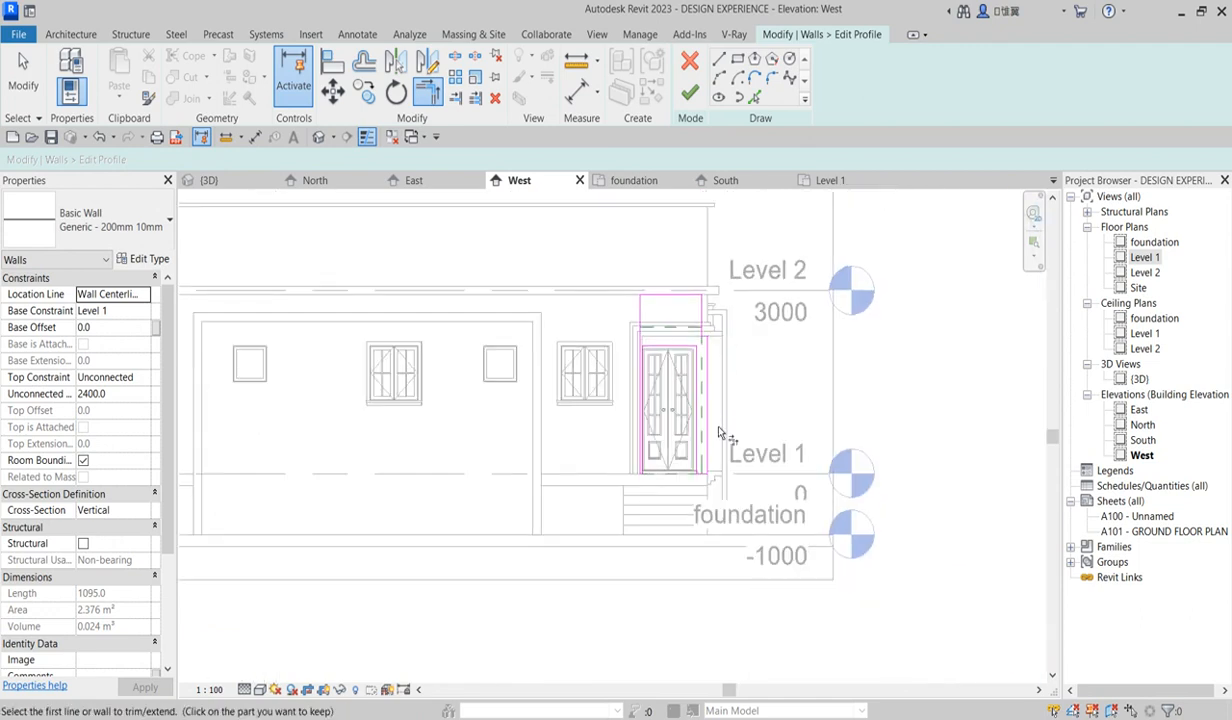
pyautogui.click(690, 93)
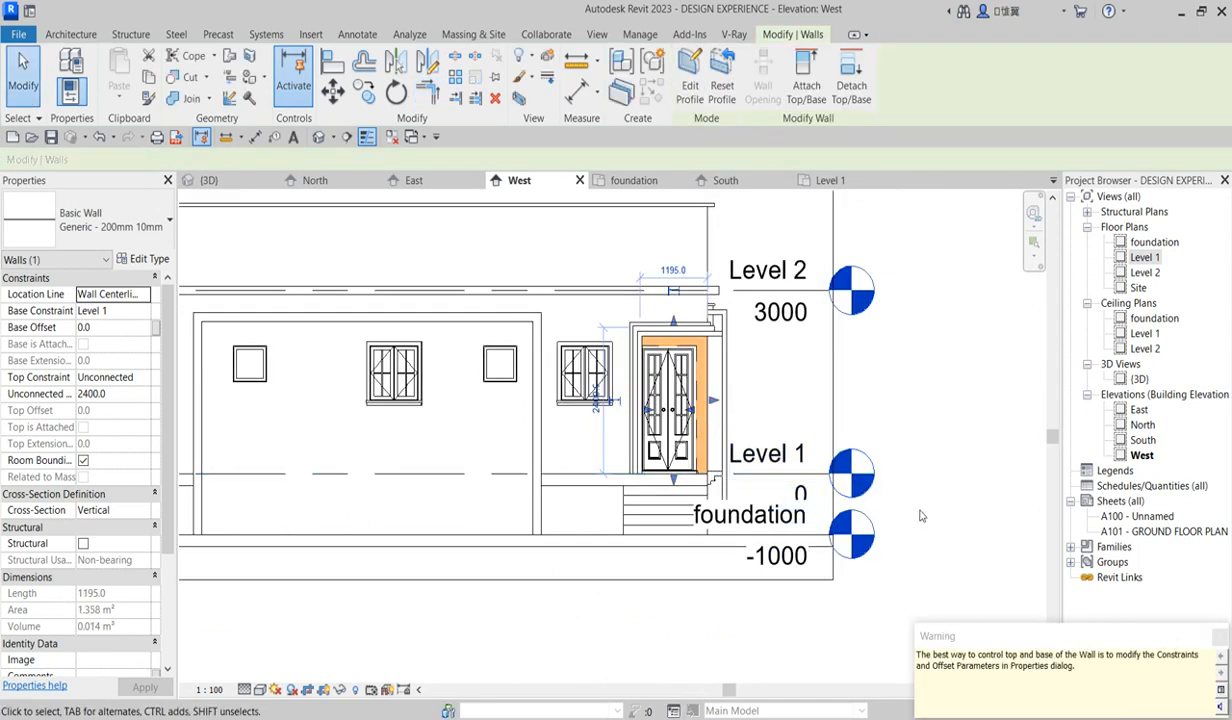
pyautogui.click(887, 495)
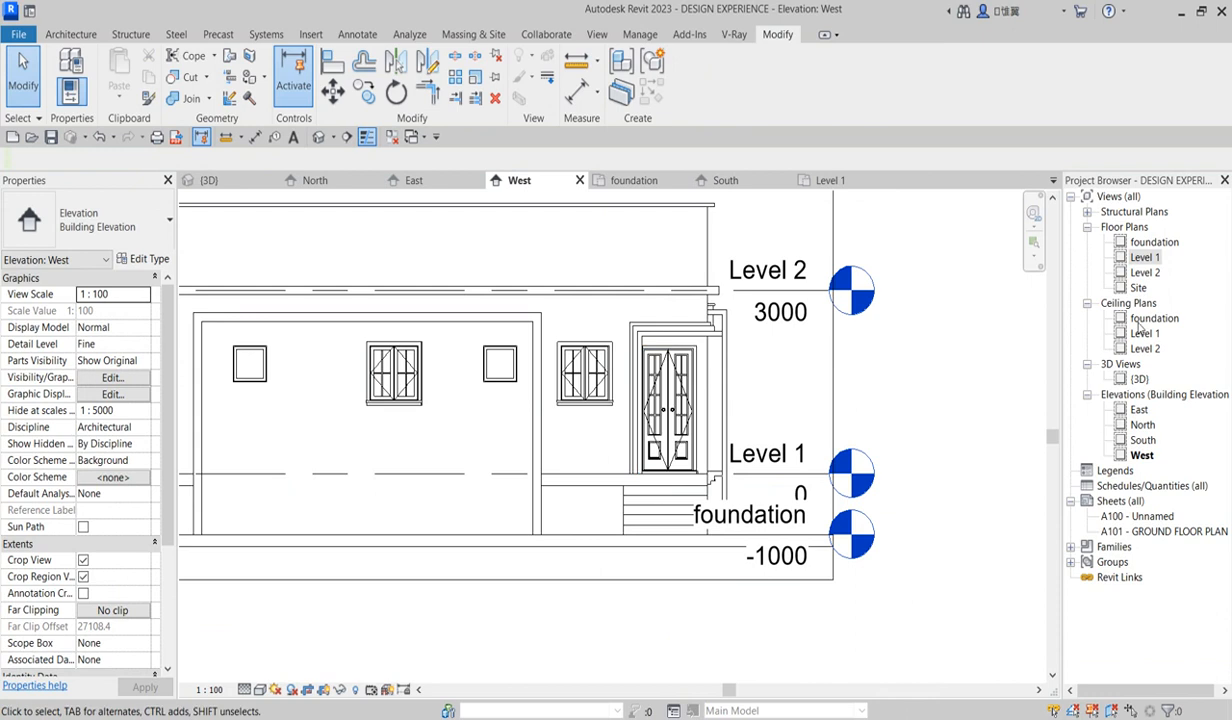
# In the South elevation, edit the entrance cladding wall's profile and sketch a raised outline from its top edge up to Level 2
pyautogui.doubleClick(1143, 440)
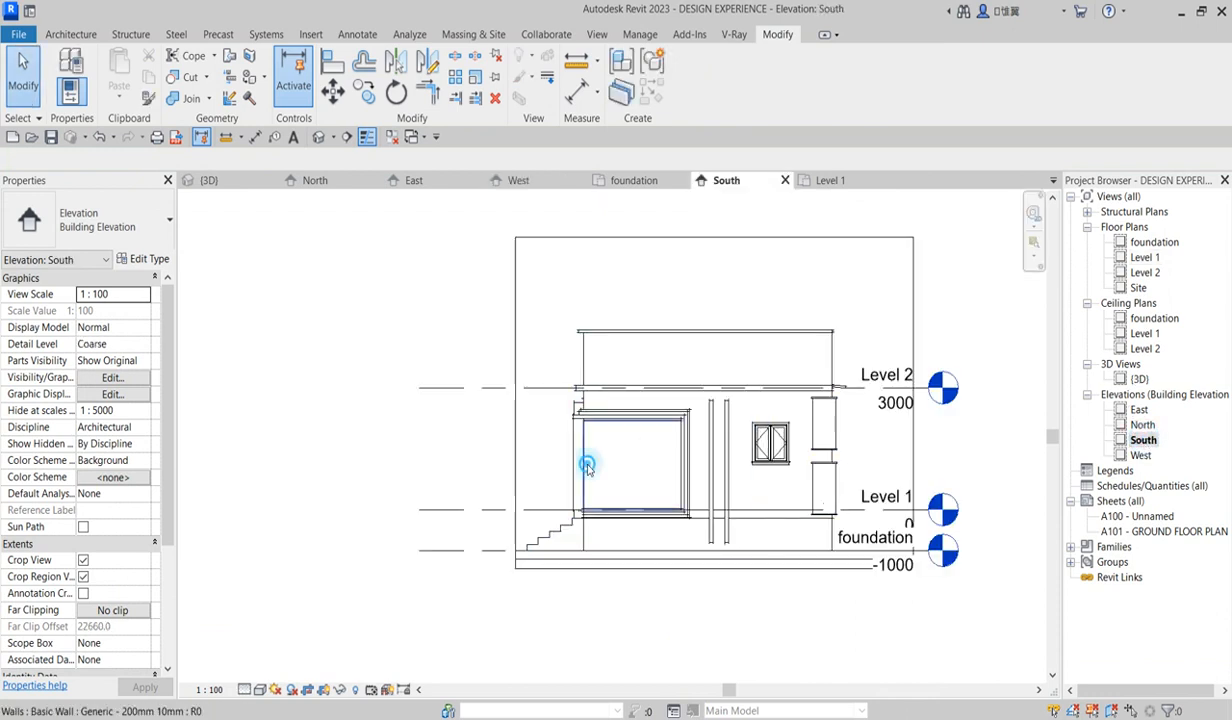
pyautogui.click(587, 468)
pyautogui.scroll(4, 633, 422)
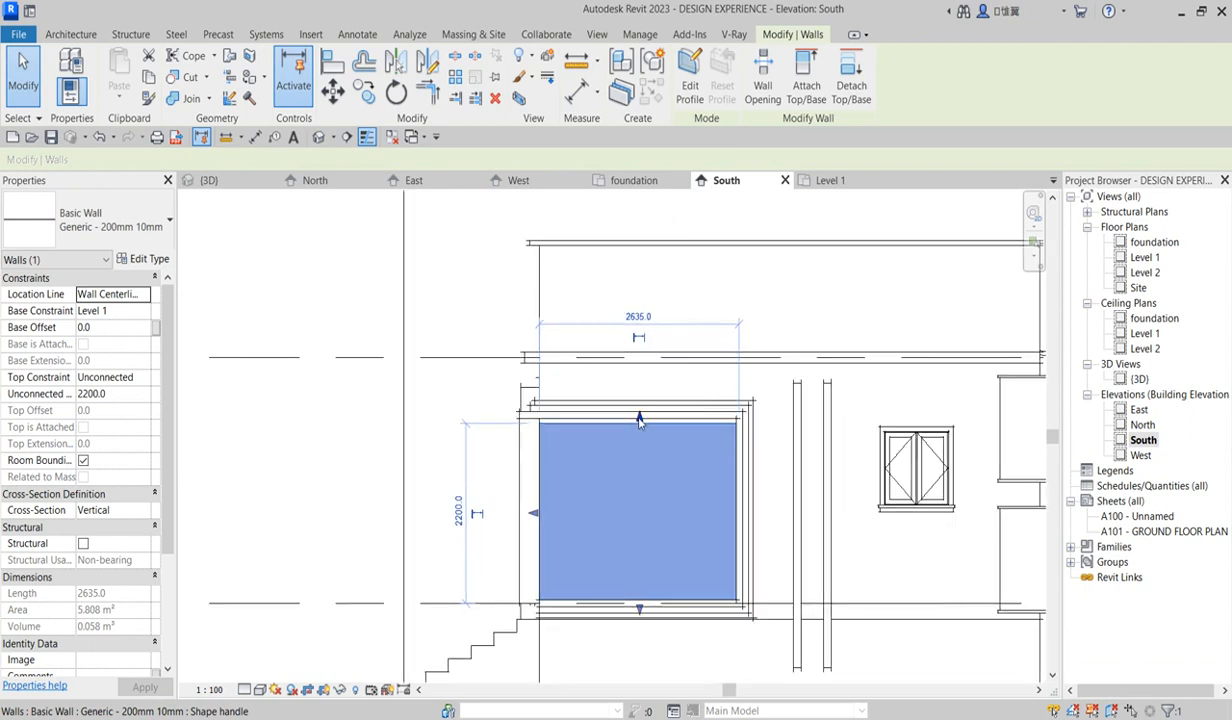
pyautogui.click(680, 82)
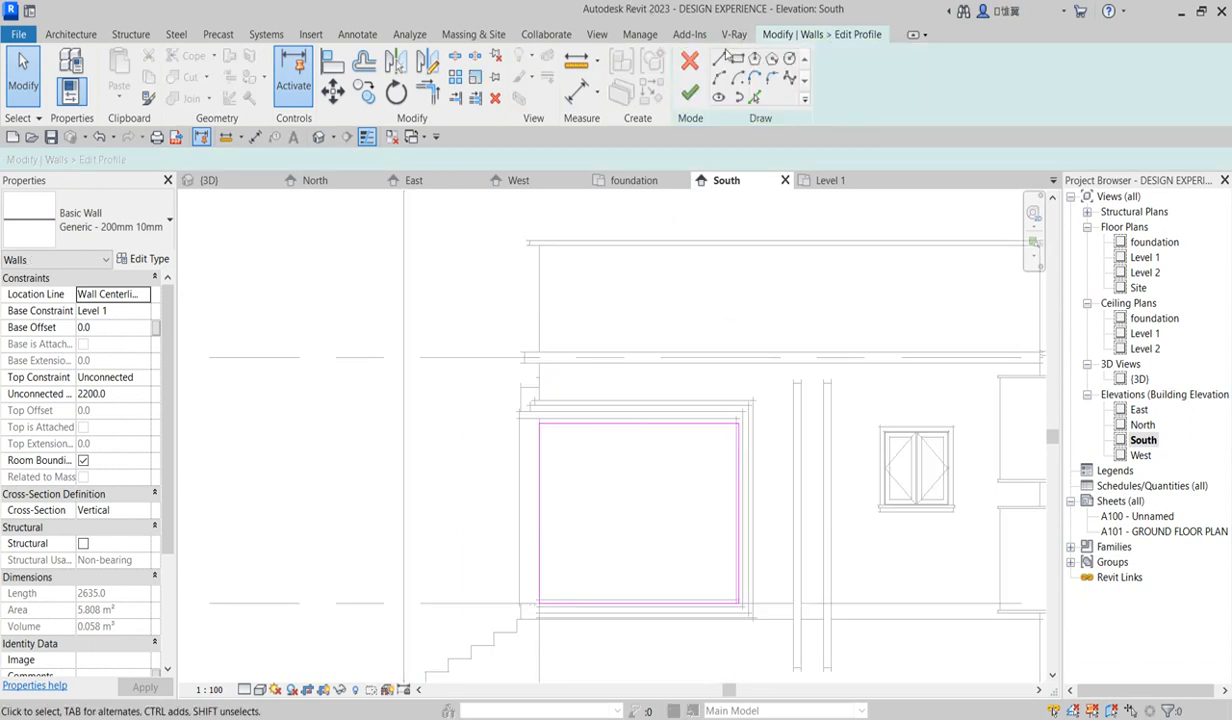
pyautogui.click(719, 62)
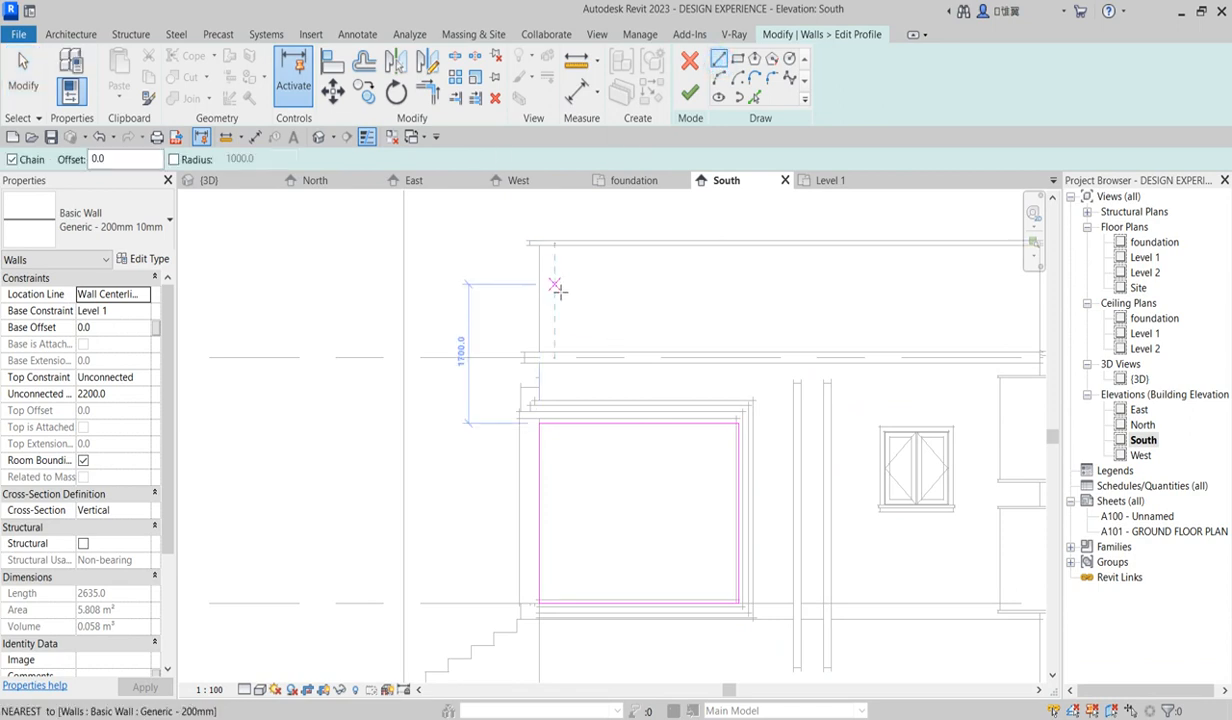
pyautogui.click(555, 357)
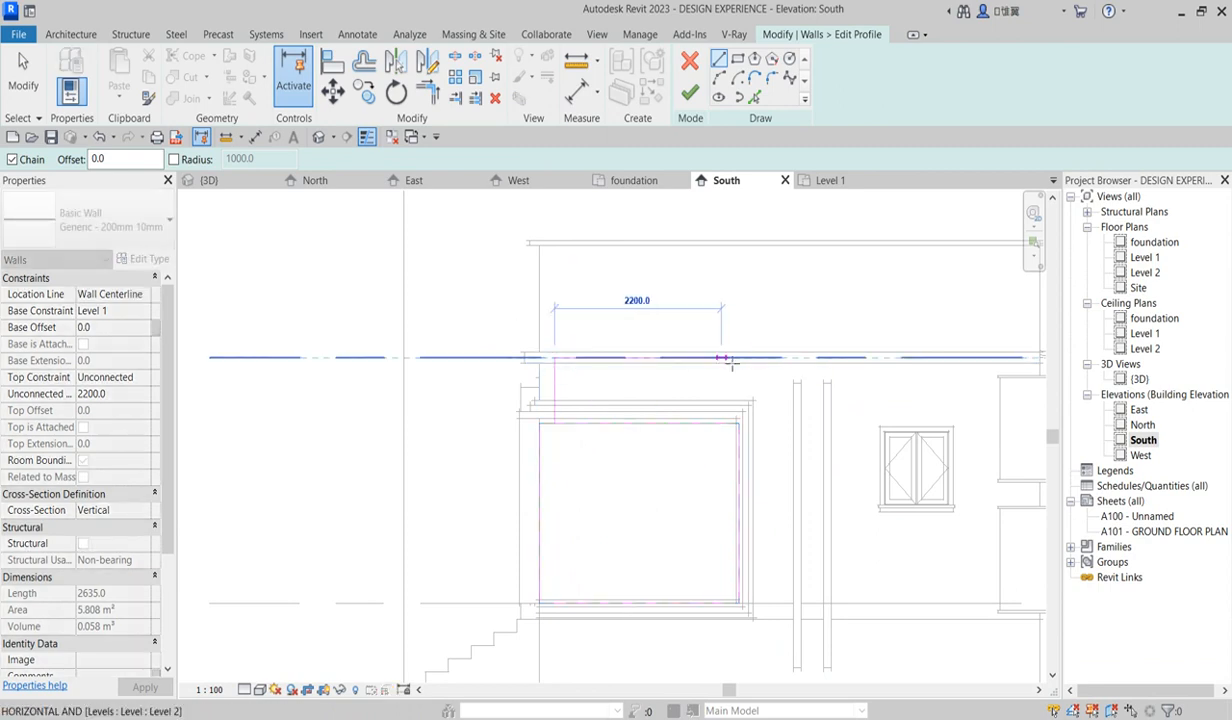
pyautogui.click(739, 357)
# Trim the wall's old top edge and its side to the raised outline, and finish the profile
pyautogui.click(427, 90)
pyautogui.click(551, 424)
pyautogui.click(738, 459)
pyautogui.click(705, 357)
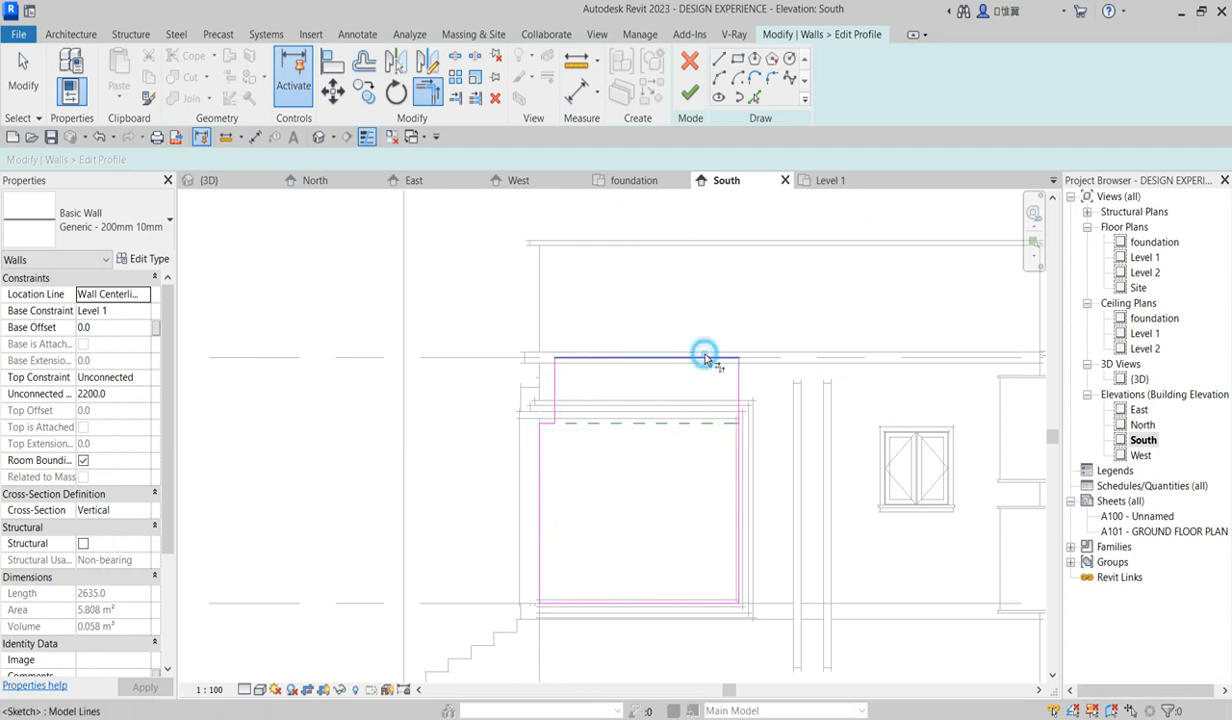
pyautogui.click(689, 92)
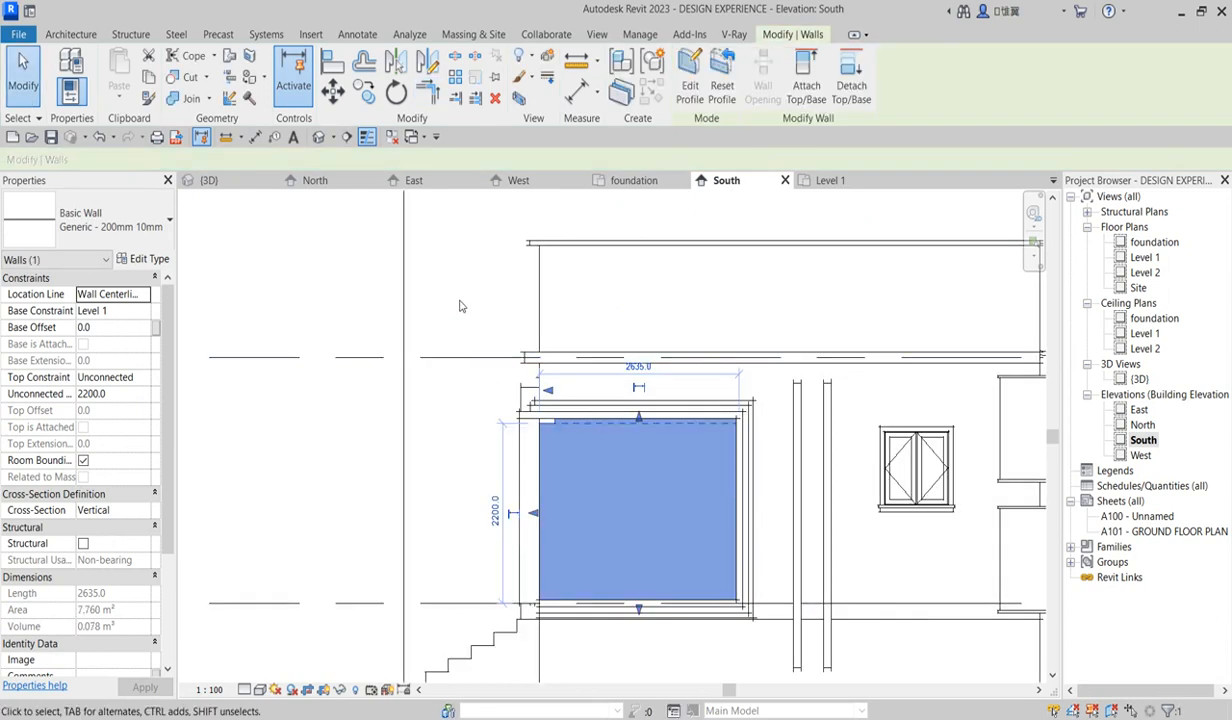
pyautogui.click(459, 306)
# Examine the entrance cladding and the stacked corner elements in the 3D view
pyautogui.doubleClick(1139, 379)
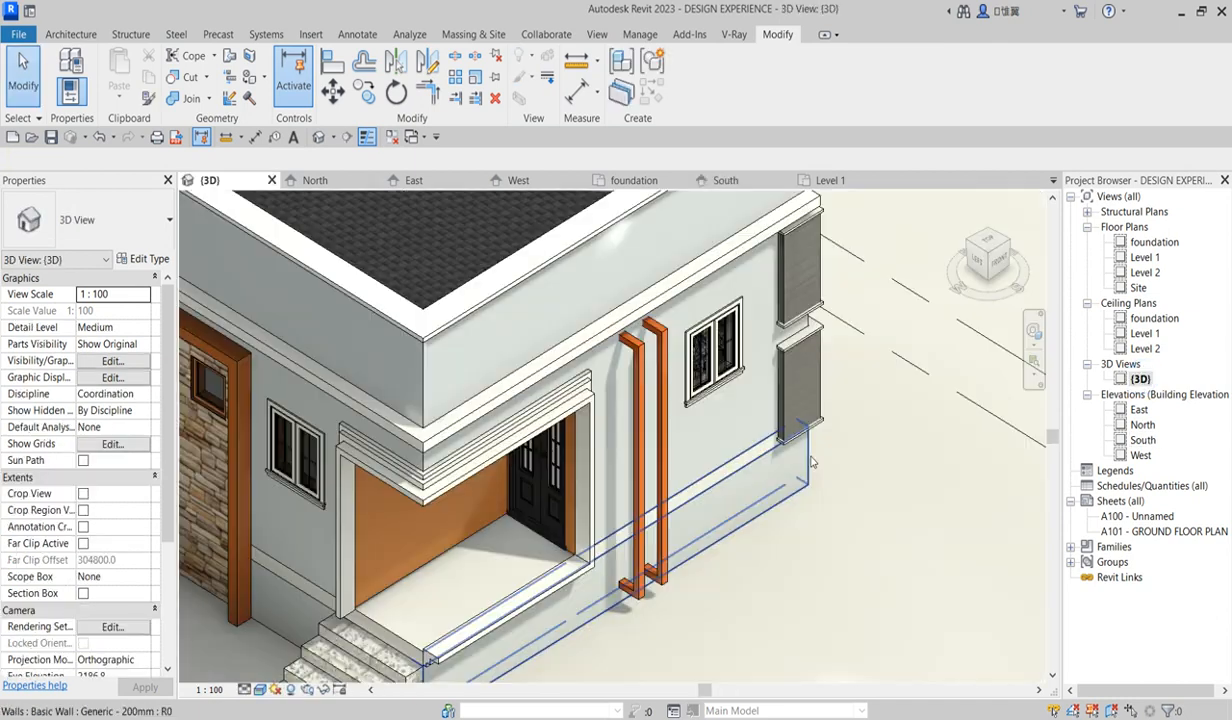
pyautogui.scroll(-2, 850, 530)
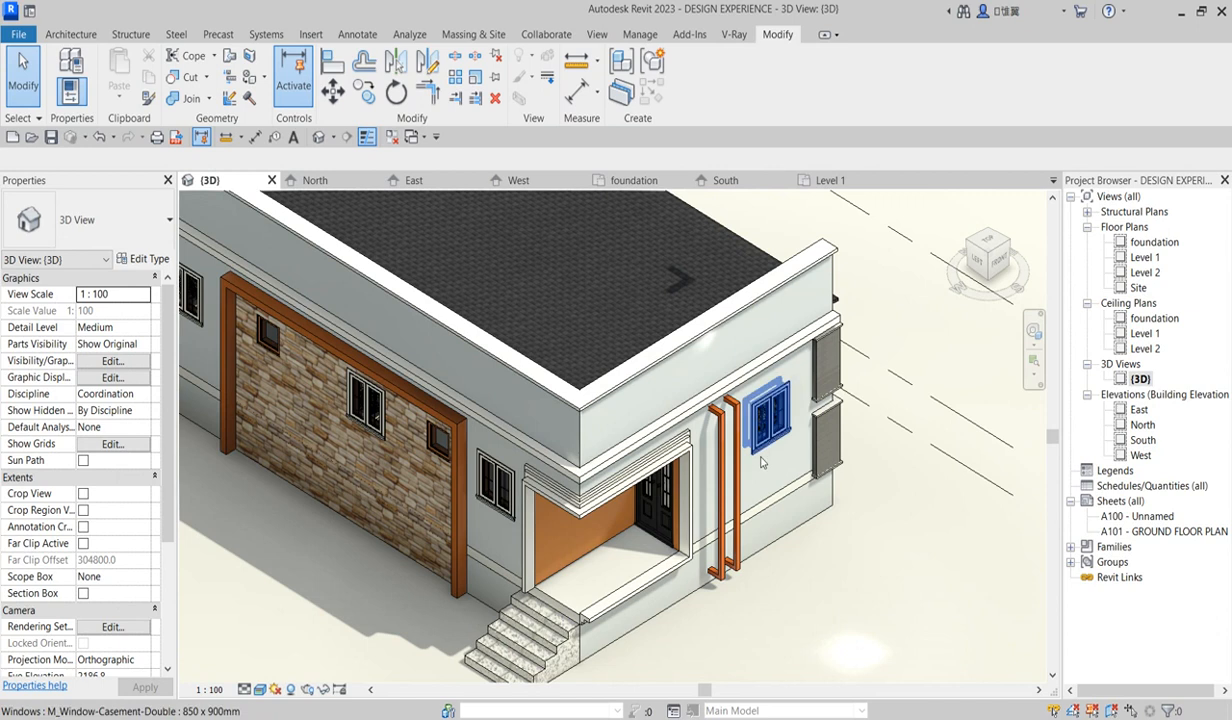
pyautogui.scroll(-3, 769, 442)
pyautogui.scroll(2, 717, 590)
pyautogui.scroll(-2, 862, 586)
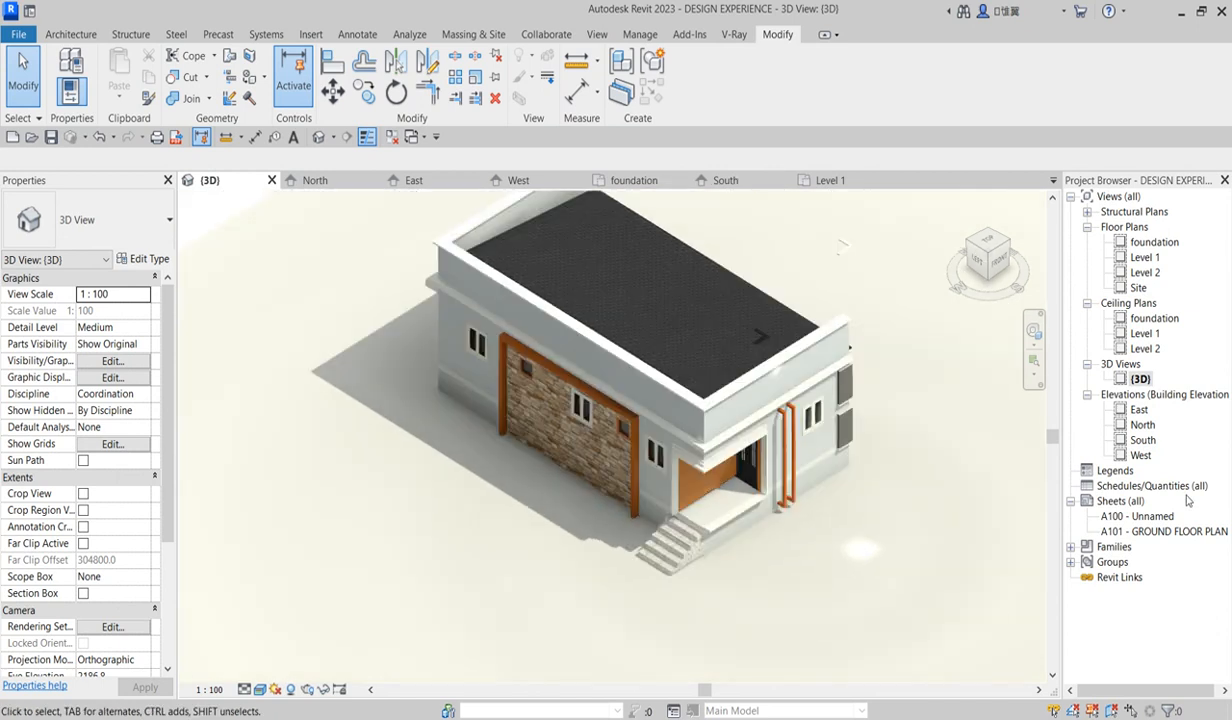
pyautogui.scroll(2, 784, 312)
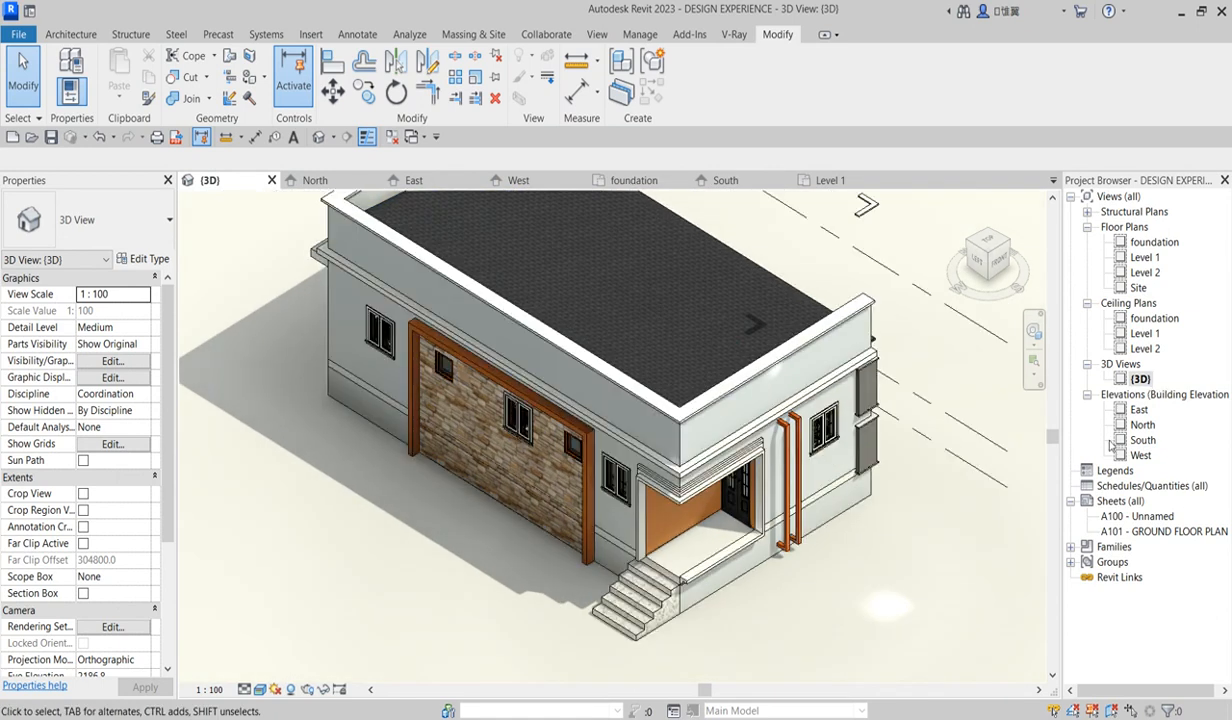
pyautogui.scroll(4, 860, 410)
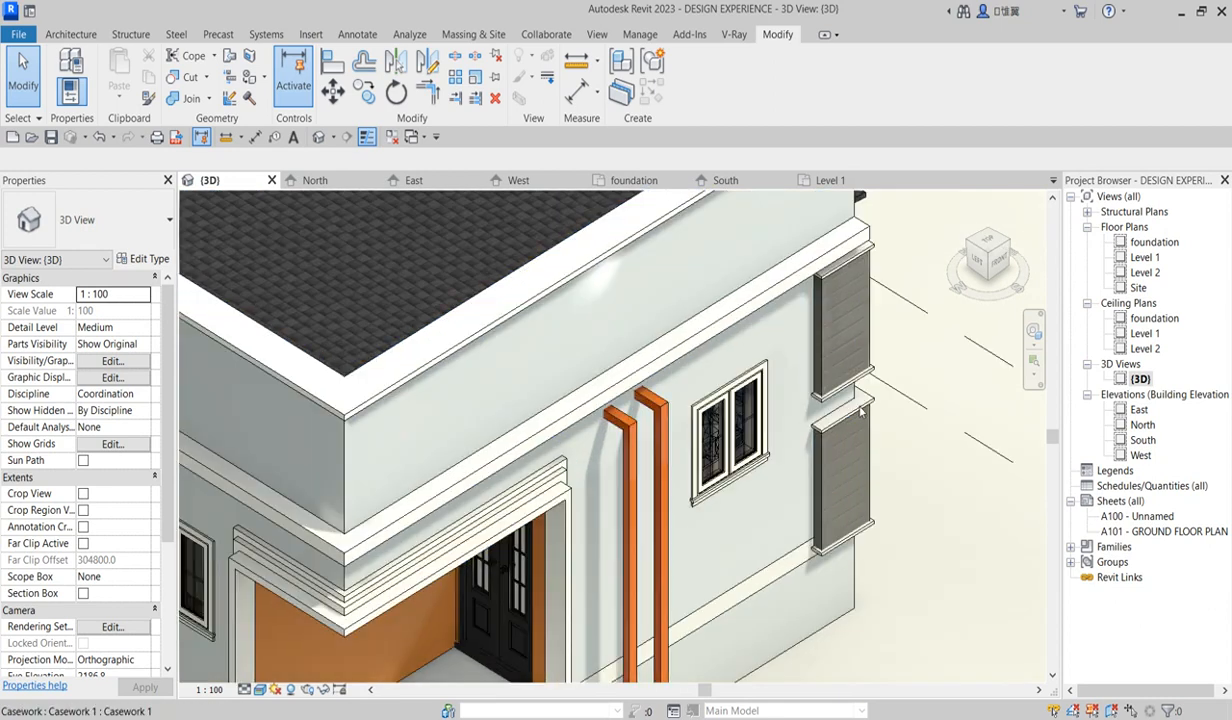
pyautogui.scroll(-5, 860, 410)
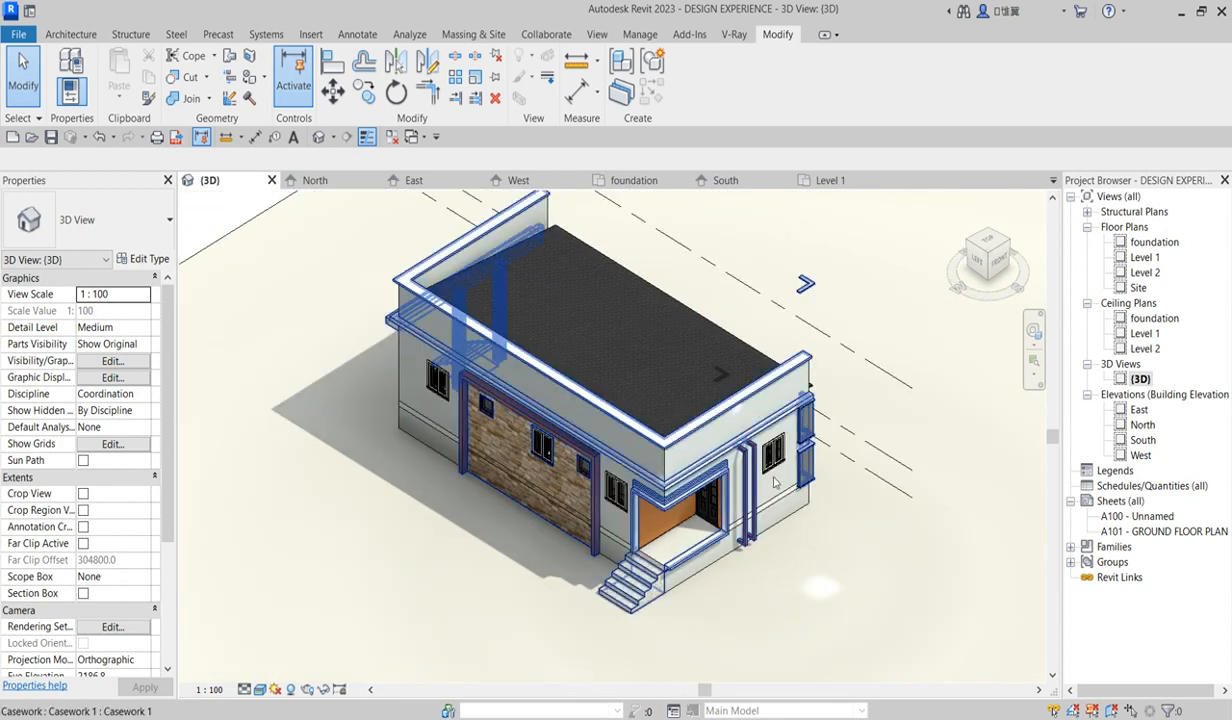
# Open the exterior casework for in-place editing and select all the pieces of the stacked corner elements
pyautogui.scroll(2, 774, 483)
pyautogui.click(793, 437)
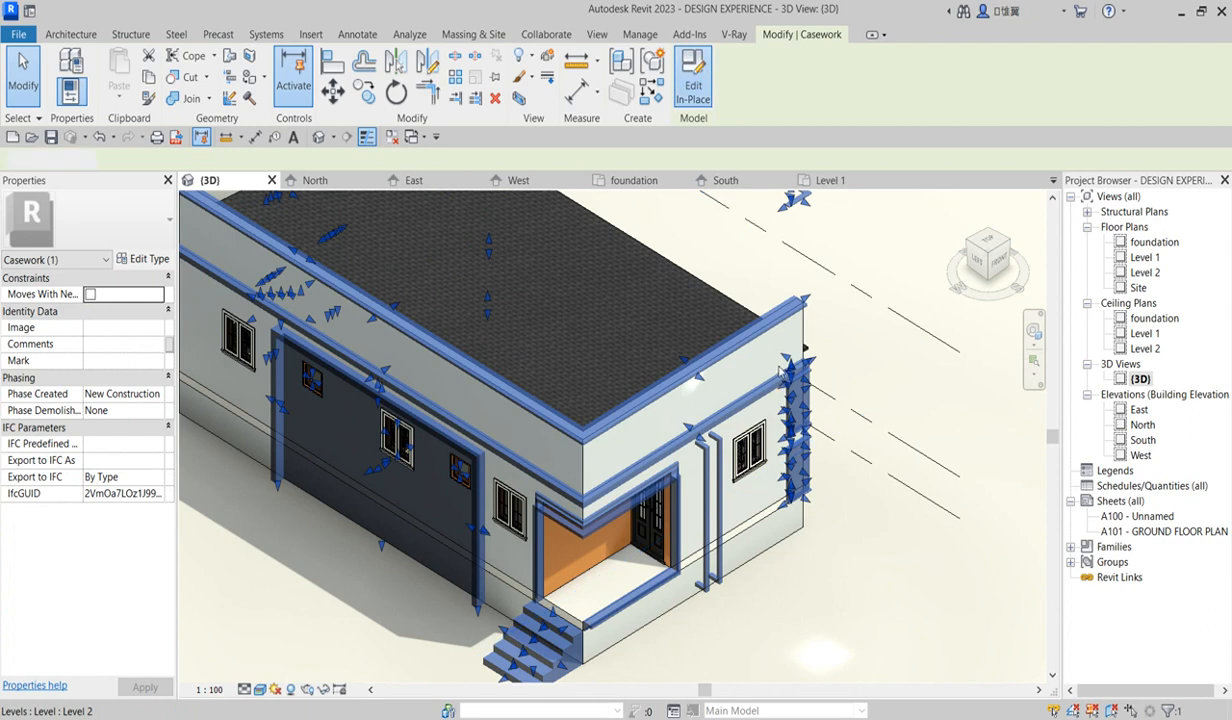
pyautogui.doubleClick(781, 369)
pyautogui.moveTo(773, 350); pyautogui.dragTo(882, 530)
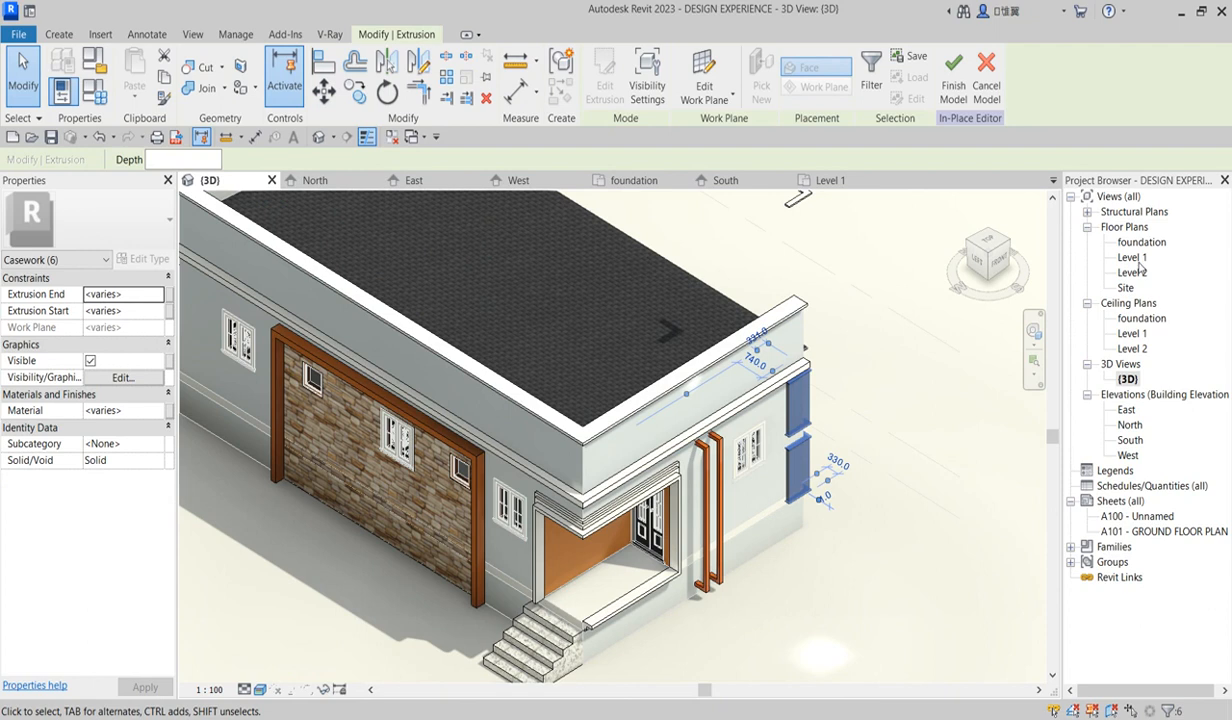
# In the Level 1 plan, copy the selected corner elements from the lounge's outer corner to the diagonally opposite bedroom corner
pyautogui.doubleClick(1131, 257)
pyautogui.scroll(-4, 703, 441)
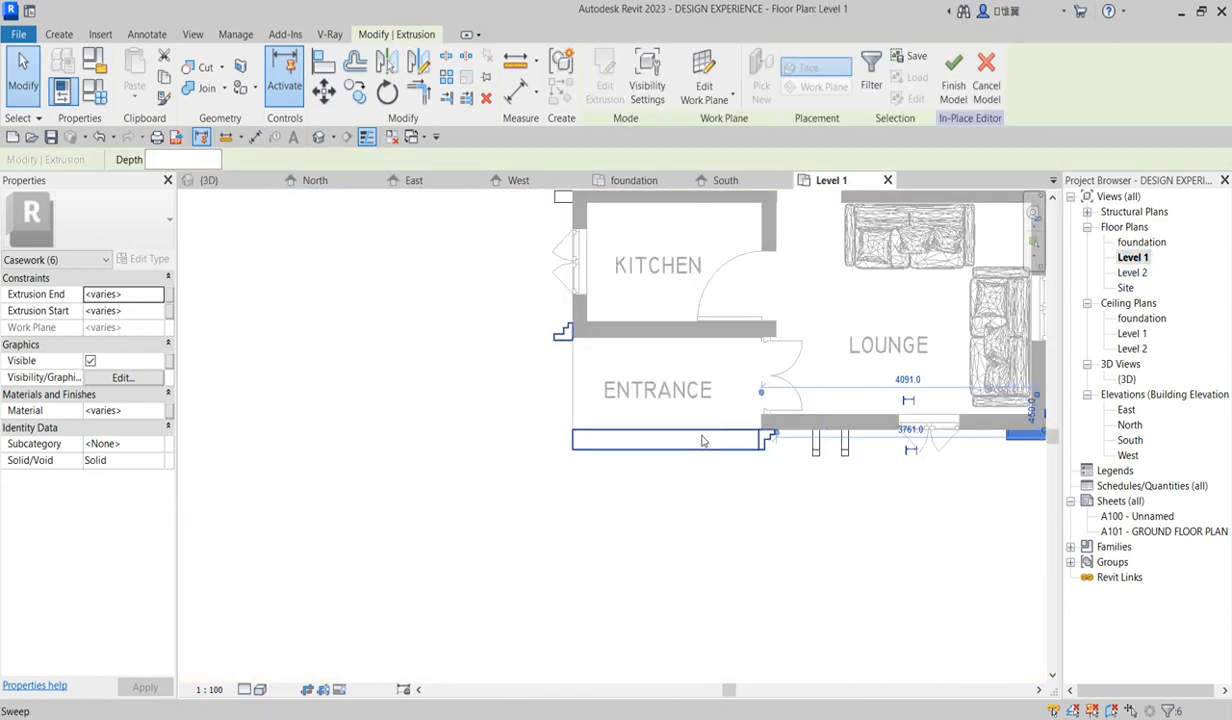
pyautogui.scroll(-5, 703, 441)
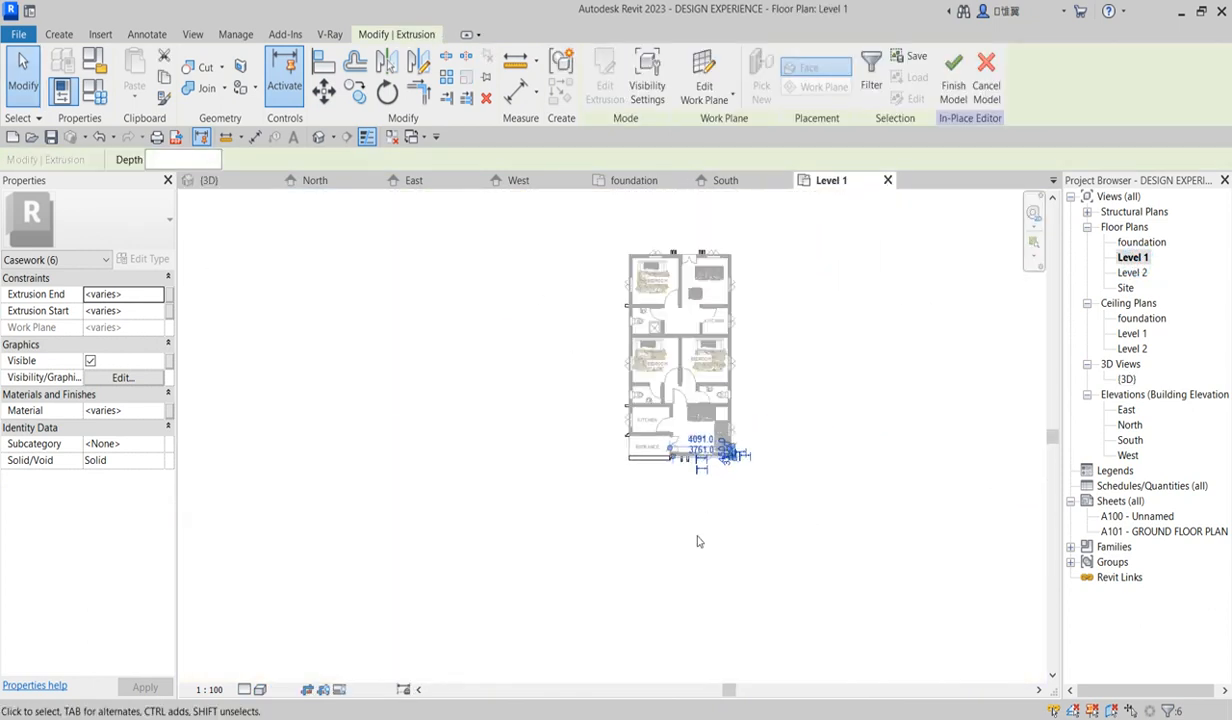
pyautogui.scroll(-1, 699, 541)
pyautogui.click(357, 92)
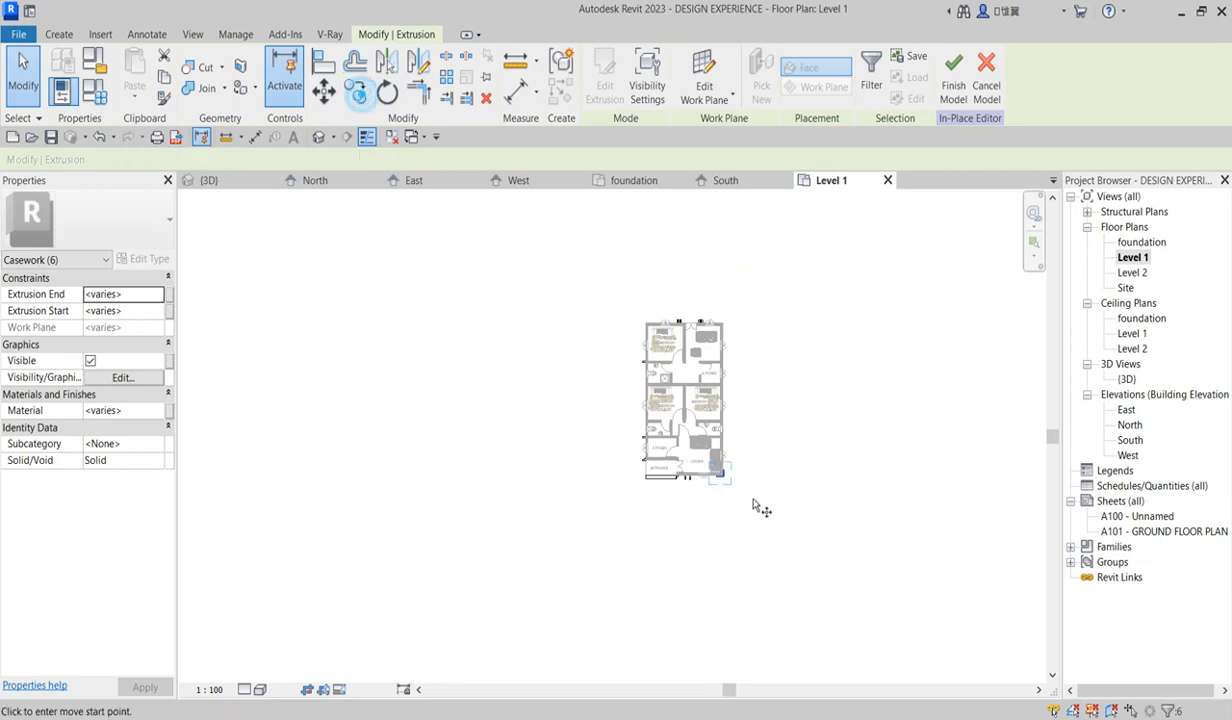
pyautogui.scroll(4, 760, 488)
pyautogui.scroll(2, 775, 485)
pyautogui.click(773, 497)
pyautogui.scroll(-5, 770, 572)
pyautogui.scroll(6, 694, 414)
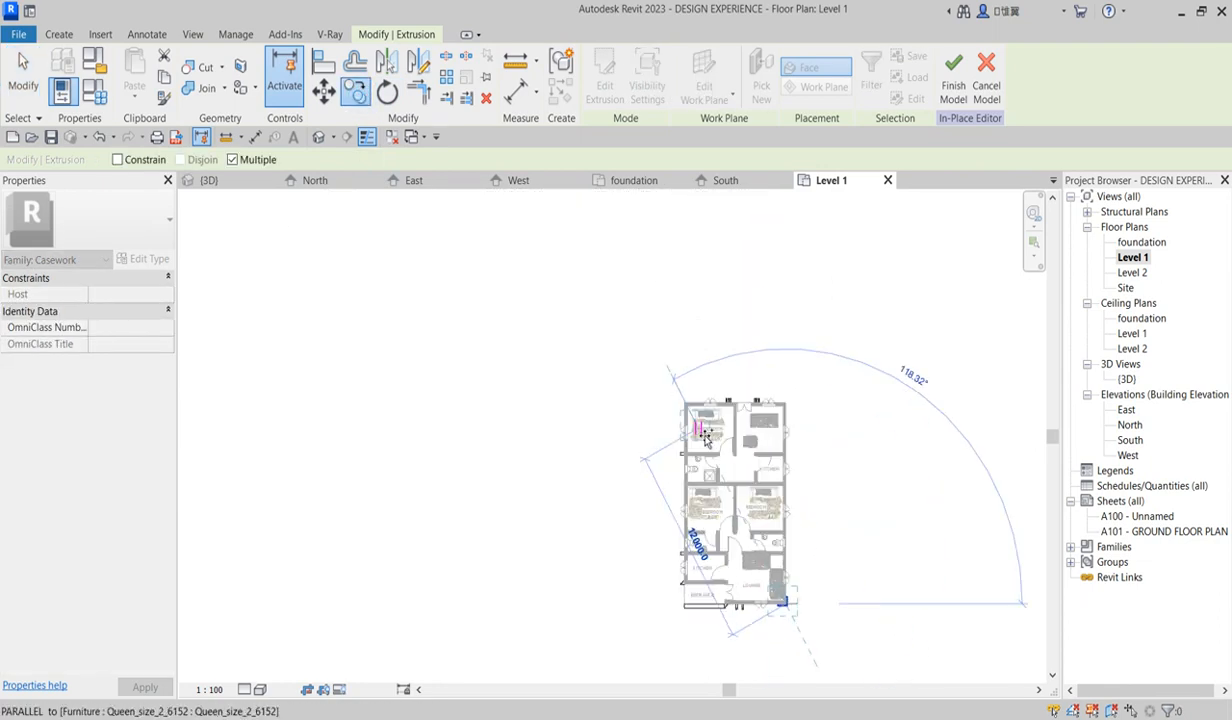
pyautogui.click(657, 372)
pyautogui.rightClick(580, 273)
pyautogui.click(602, 286)
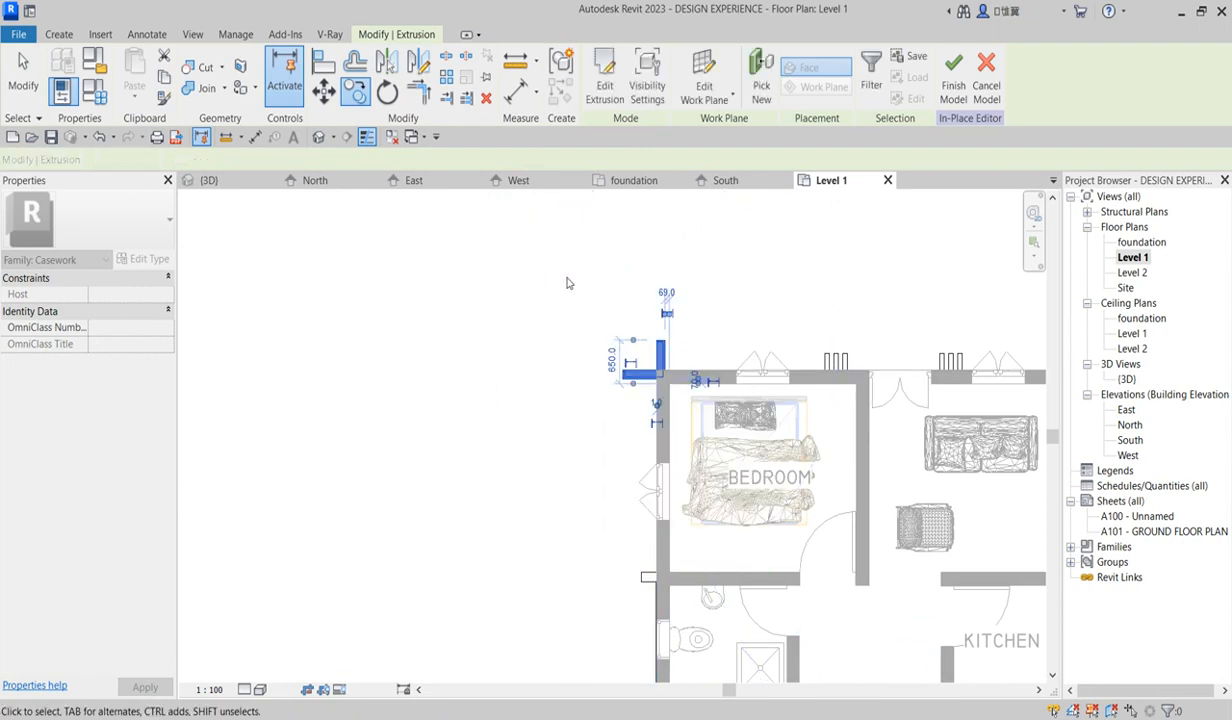
# Rotate the copied corner elements 180 degrees about the bedroom walls' outer corner
pyautogui.click(388, 93)
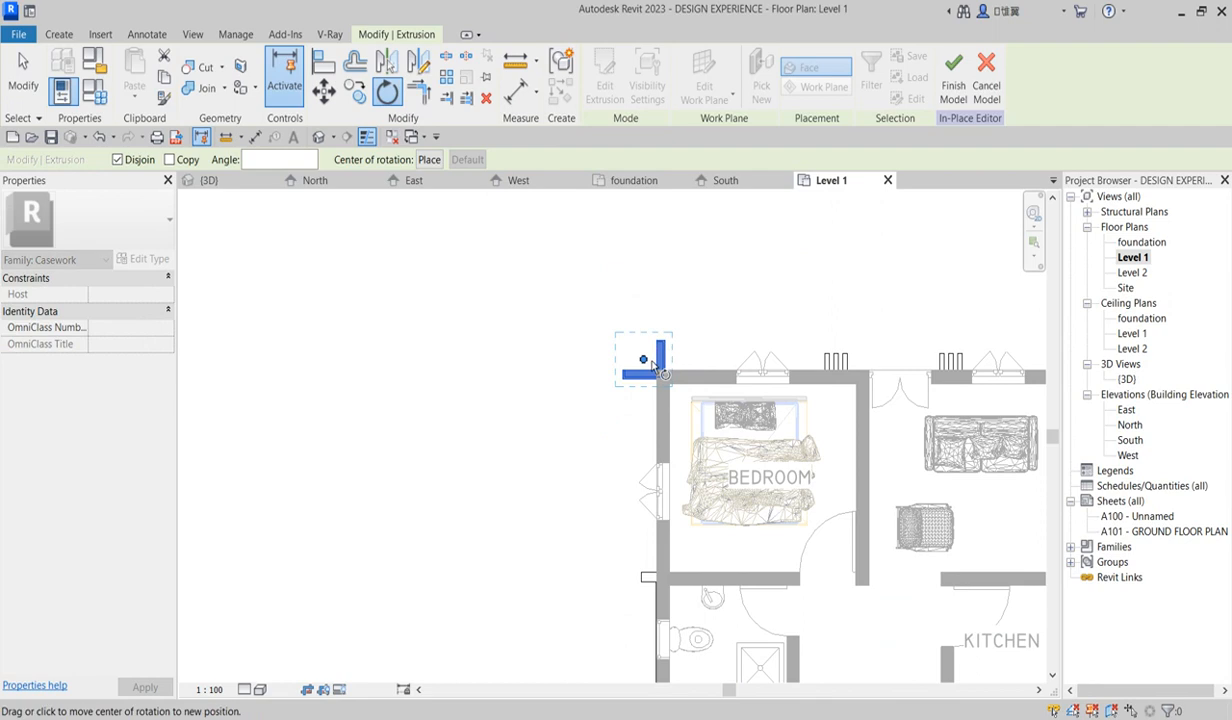
pyautogui.scroll(5, 652, 364)
pyautogui.moveTo(626, 353); pyautogui.dragTo(693, 421)
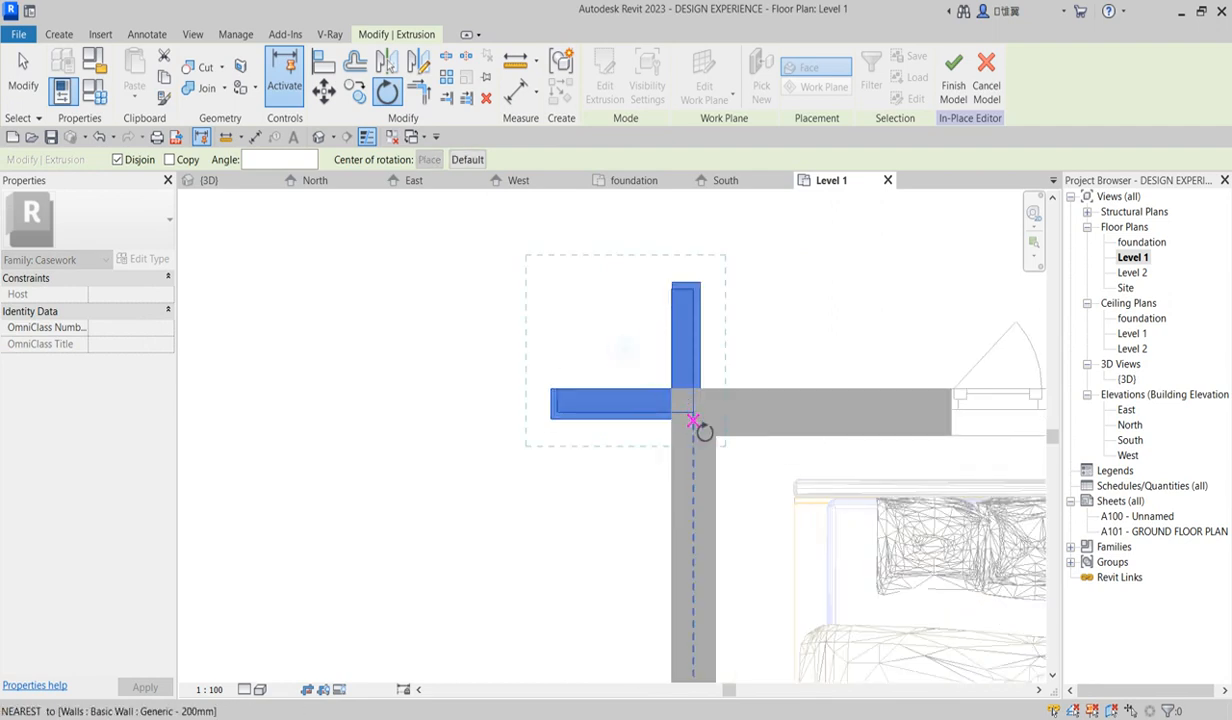
pyautogui.click(673, 389)
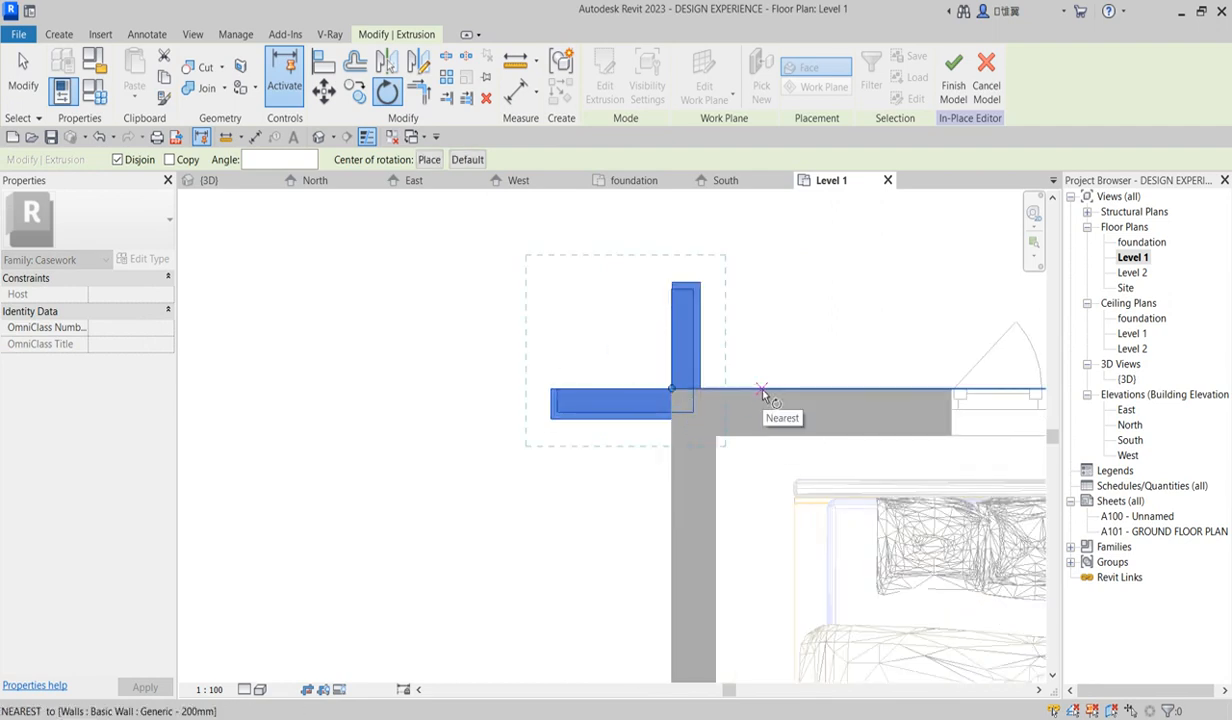
pyautogui.click(803, 391)
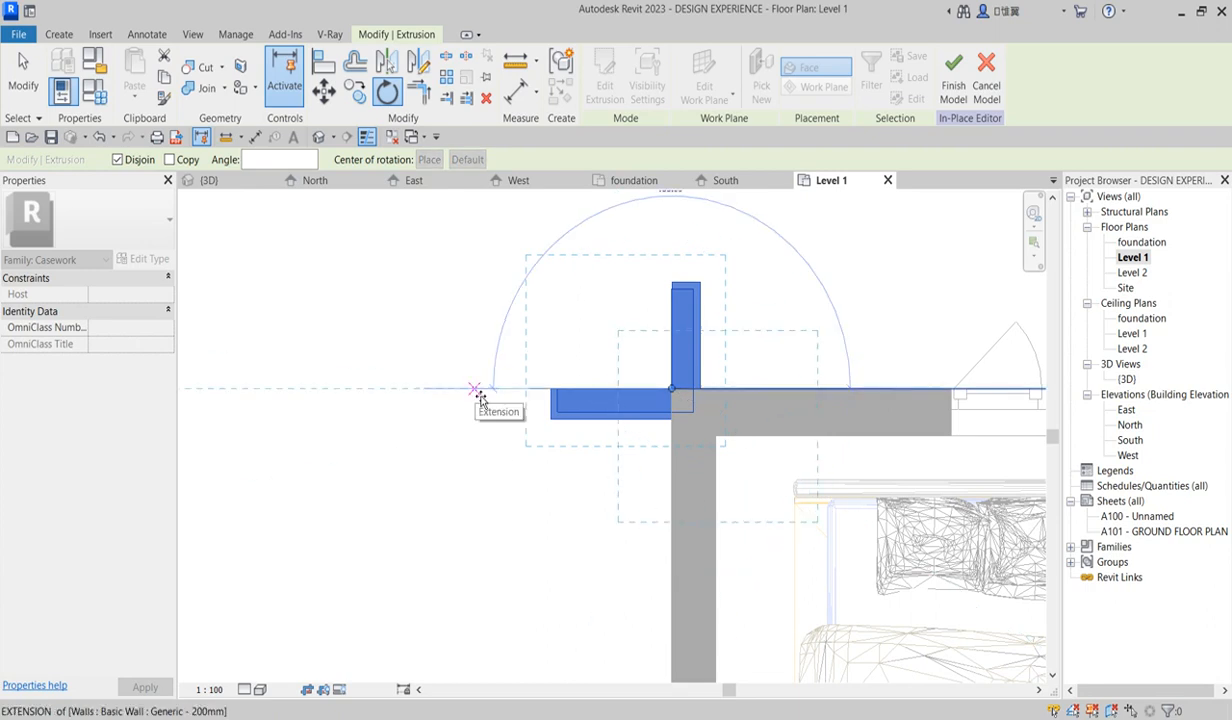
pyautogui.write('18')
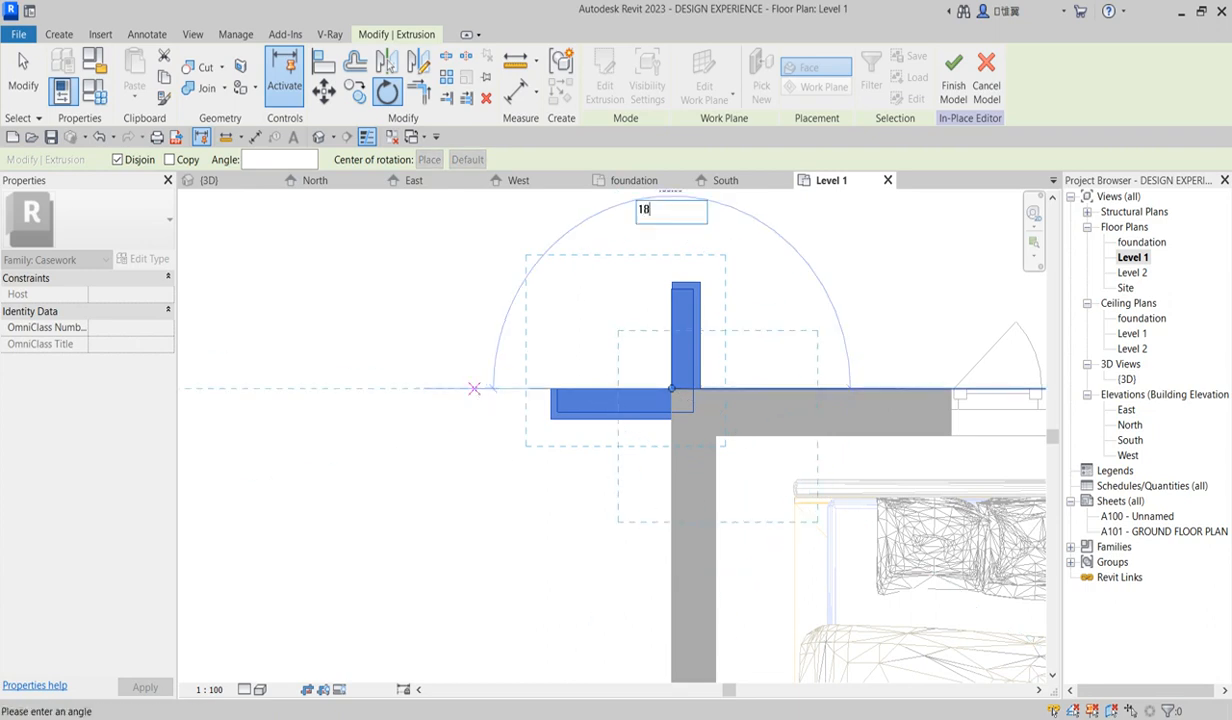
pyautogui.press('Return')
pyautogui.click(467, 421)
pyautogui.scroll(-5, 473, 421)
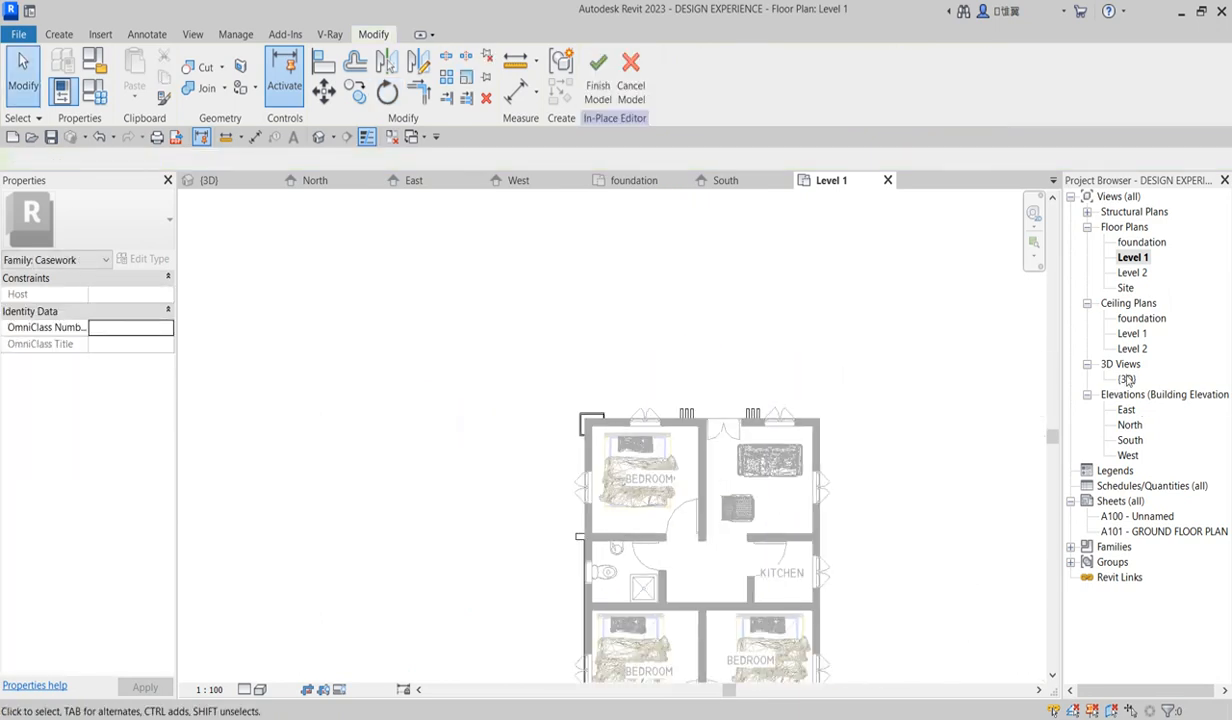
# Examine the rotated corner elements on the building in the 3D view
pyautogui.doubleClick(1126, 380)
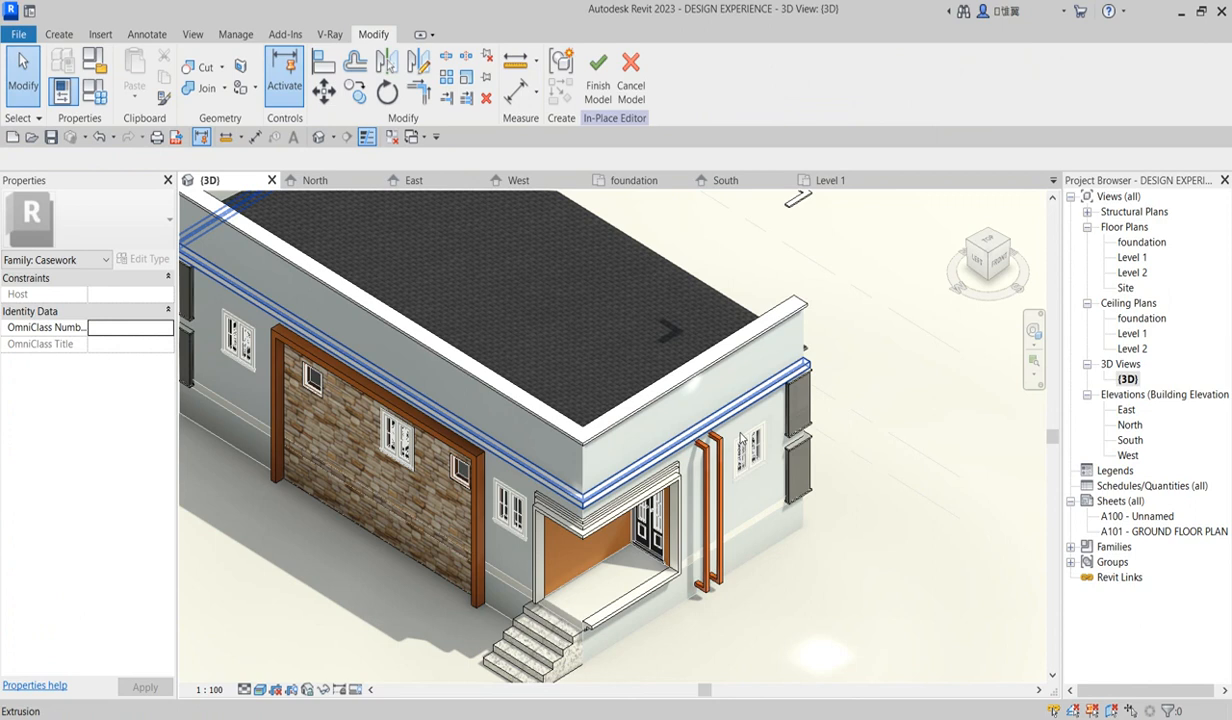
pyautogui.scroll(-2, 741, 440)
pyautogui.scroll(5, 398, 342)
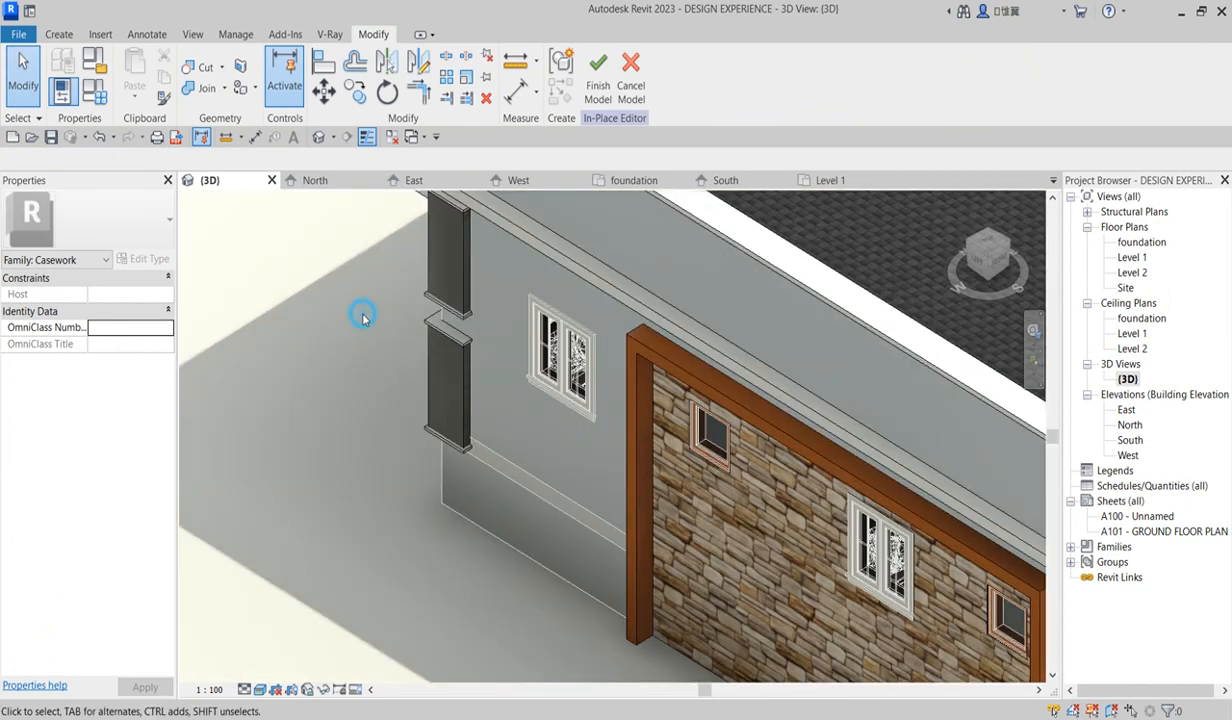
pyautogui.scroll(-6, 449, 352)
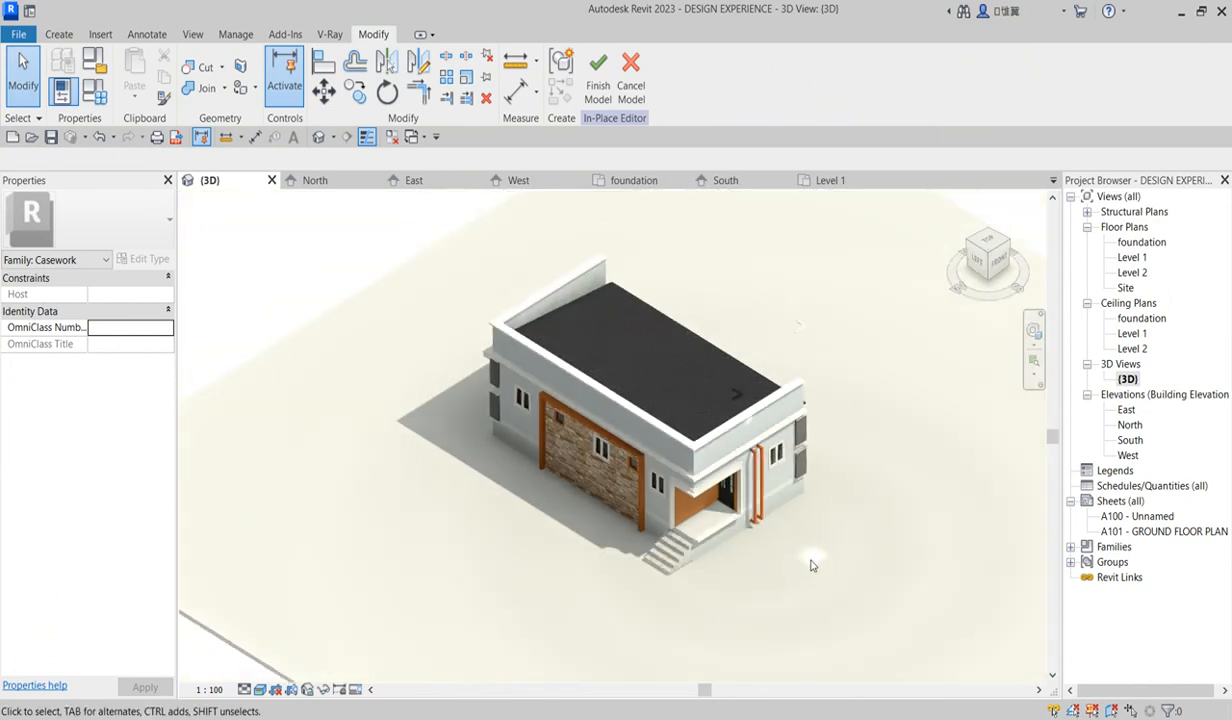
pyautogui.scroll(2, 830, 443)
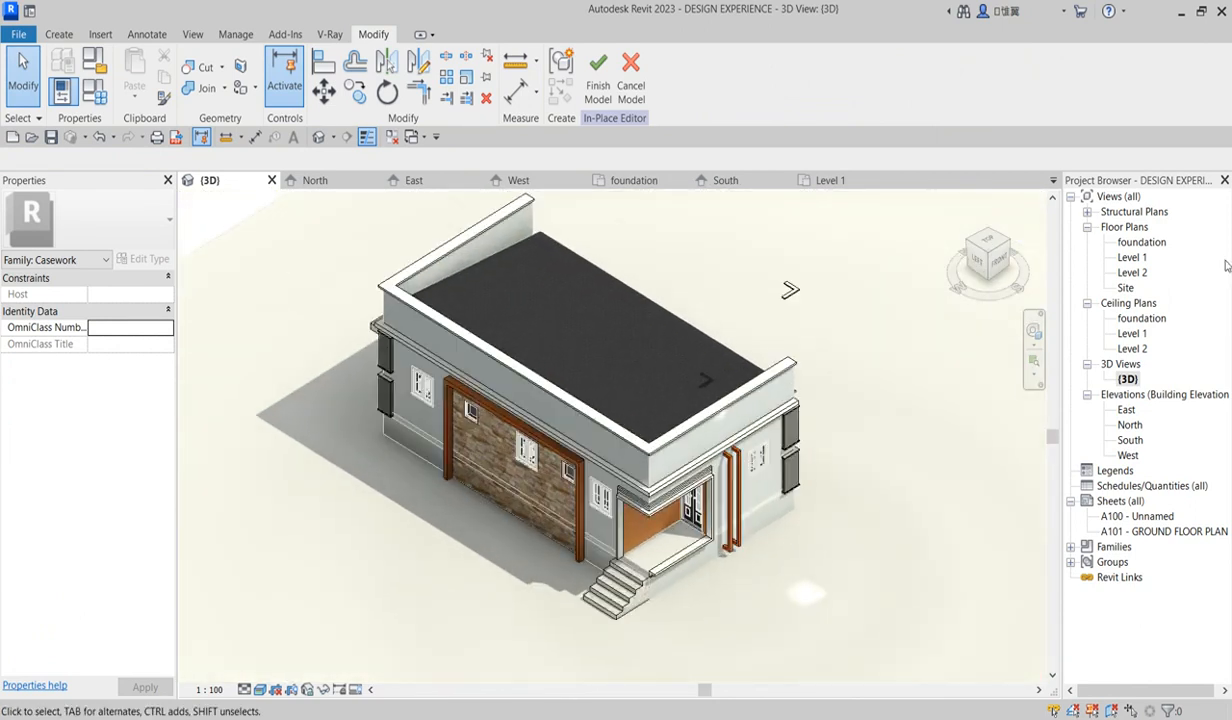
# In the foundation plan, start an extrusion and trace its inner boundary along the outer faces of the four exterior walls
pyautogui.doubleClick(1142, 243)
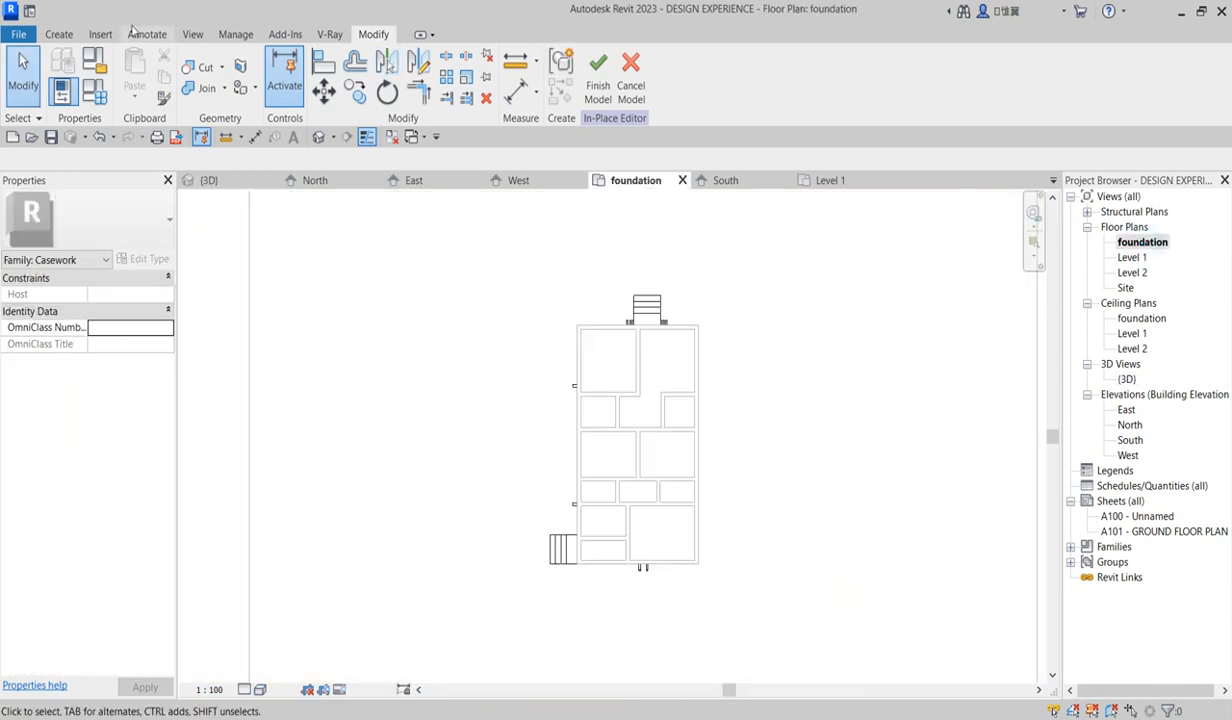
pyautogui.click(56, 34)
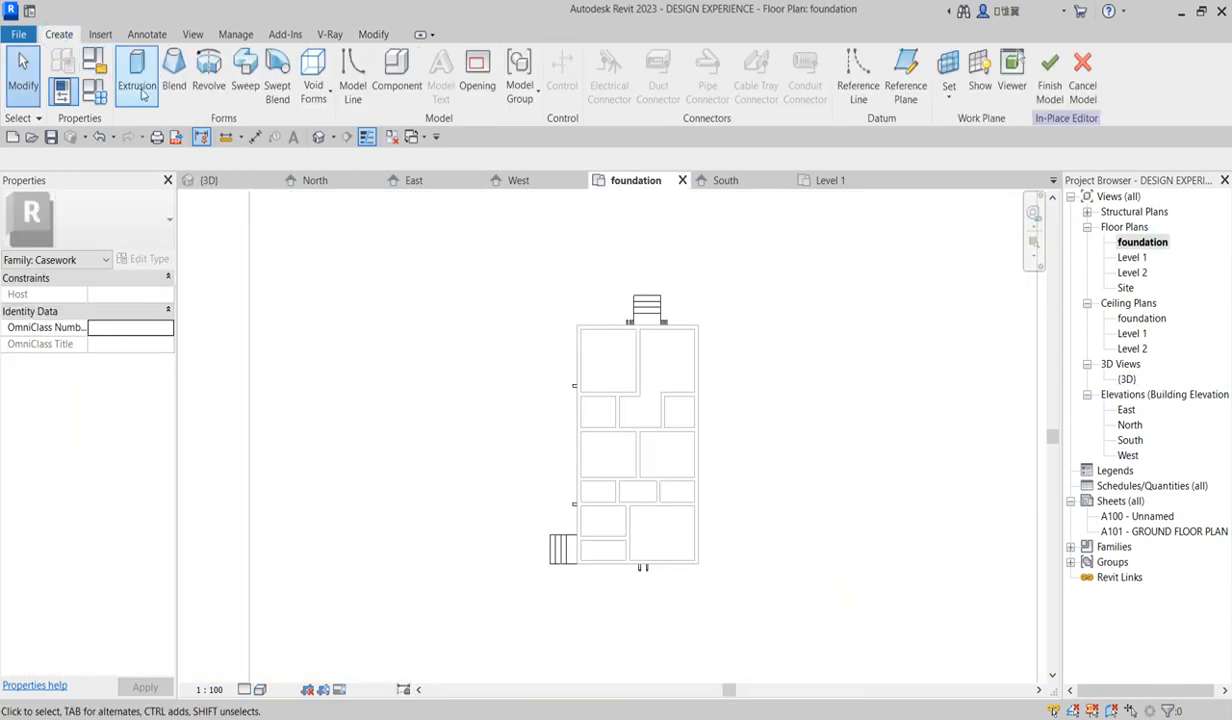
pyautogui.click(138, 72)
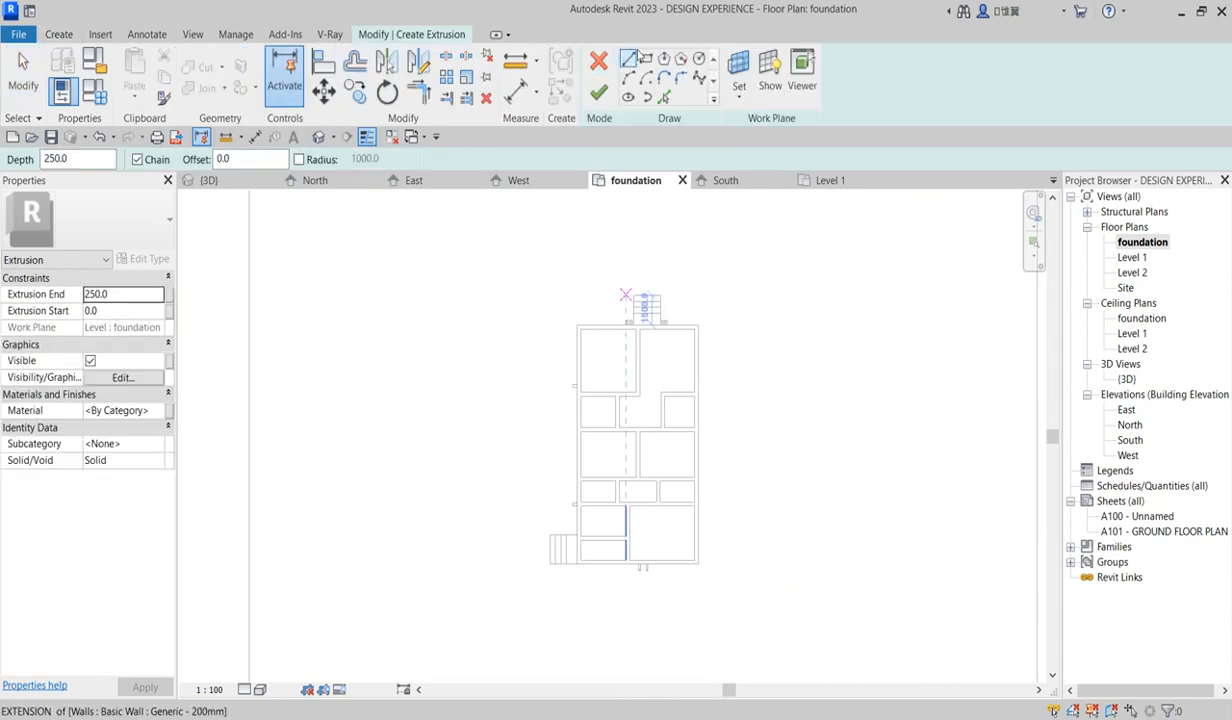
pyautogui.click(663, 97)
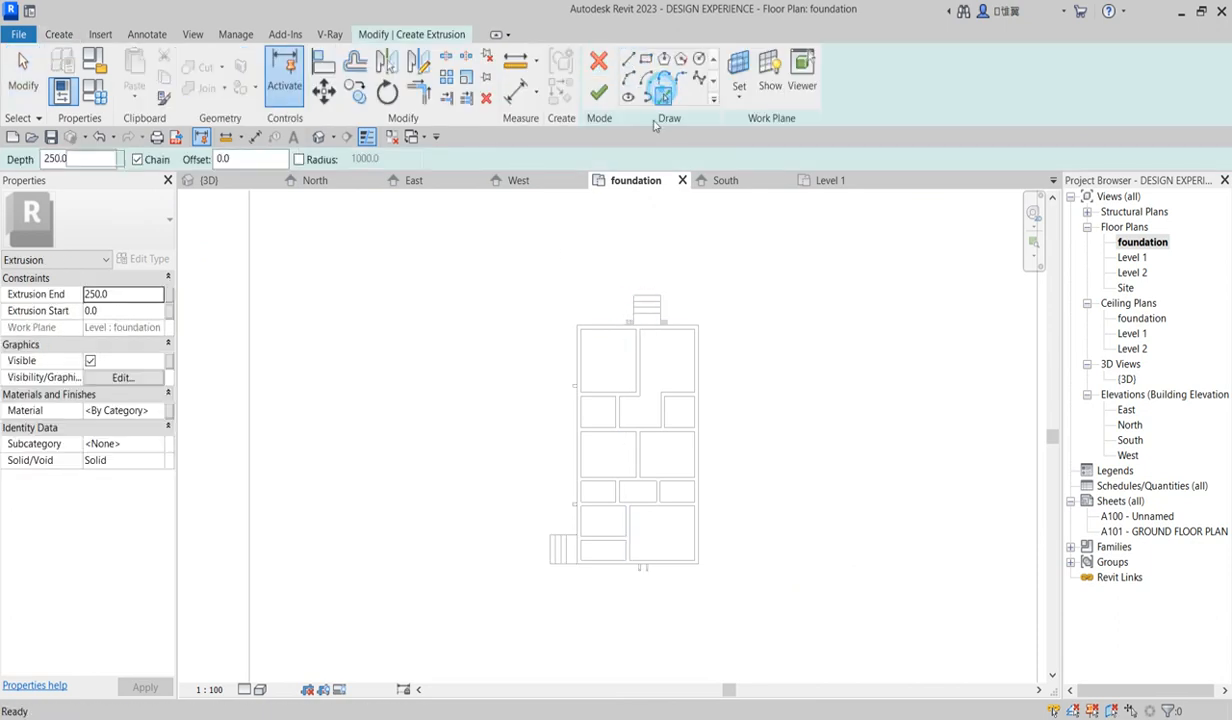
pyautogui.click(610, 328)
pyautogui.click(577, 352)
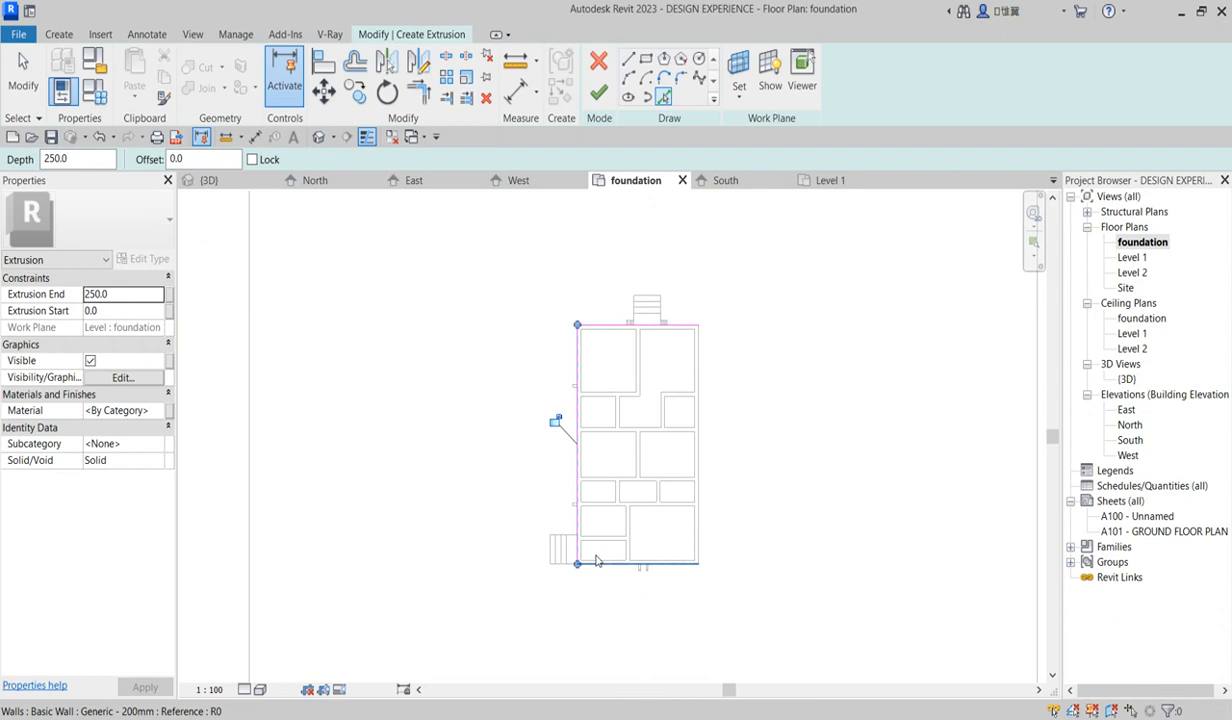
pyautogui.click(598, 567)
pyautogui.click(697, 502)
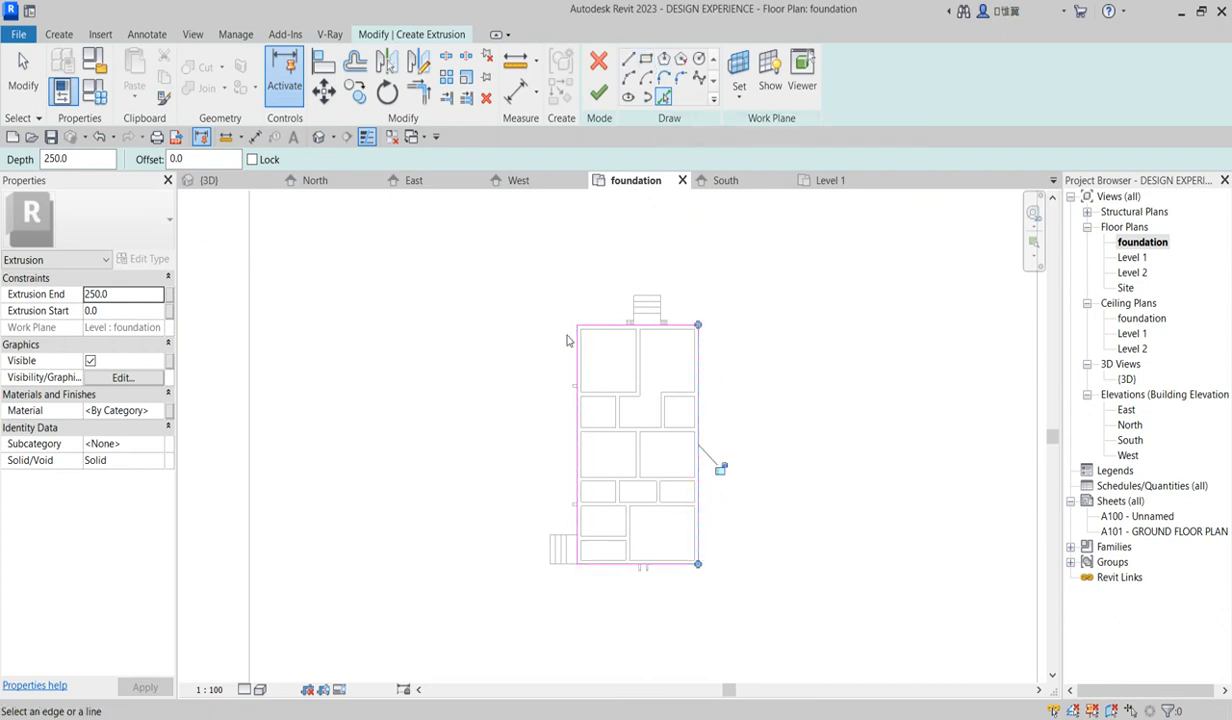
# Draw a rectangle around the building offset 550 mm outward from the wall corners and finish the 250 mm deep extrusion
pyautogui.click(647, 60)
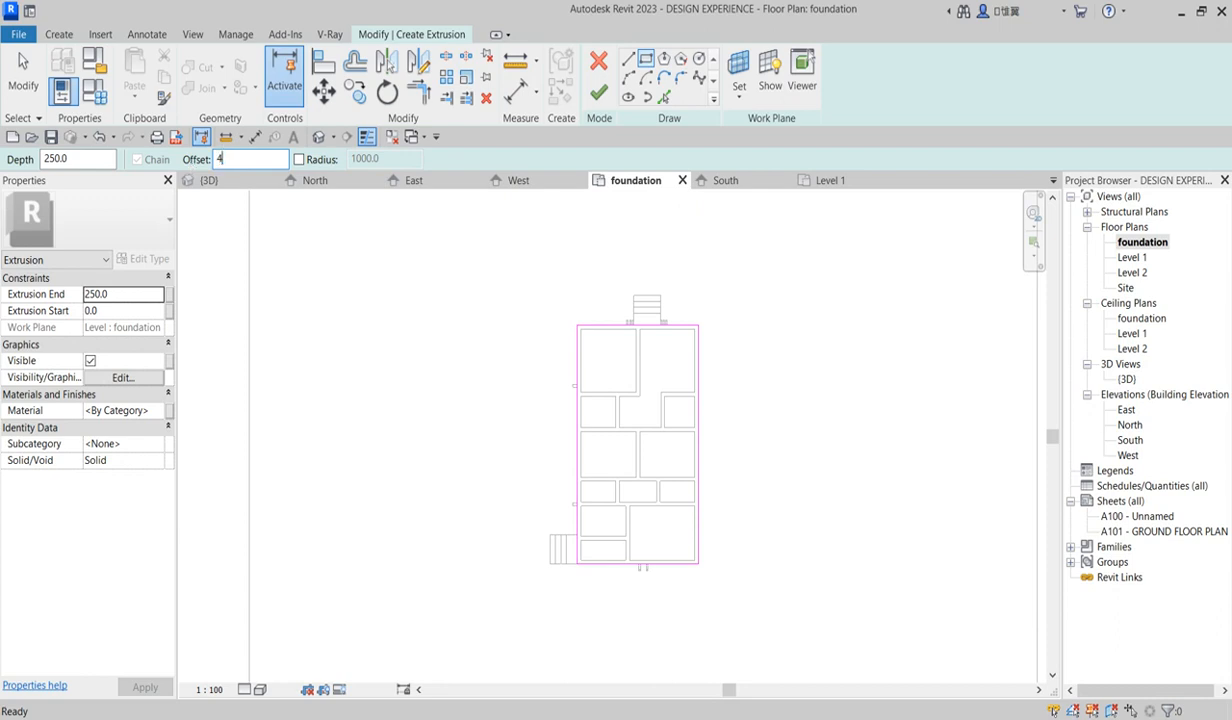
pyautogui.press('Return')
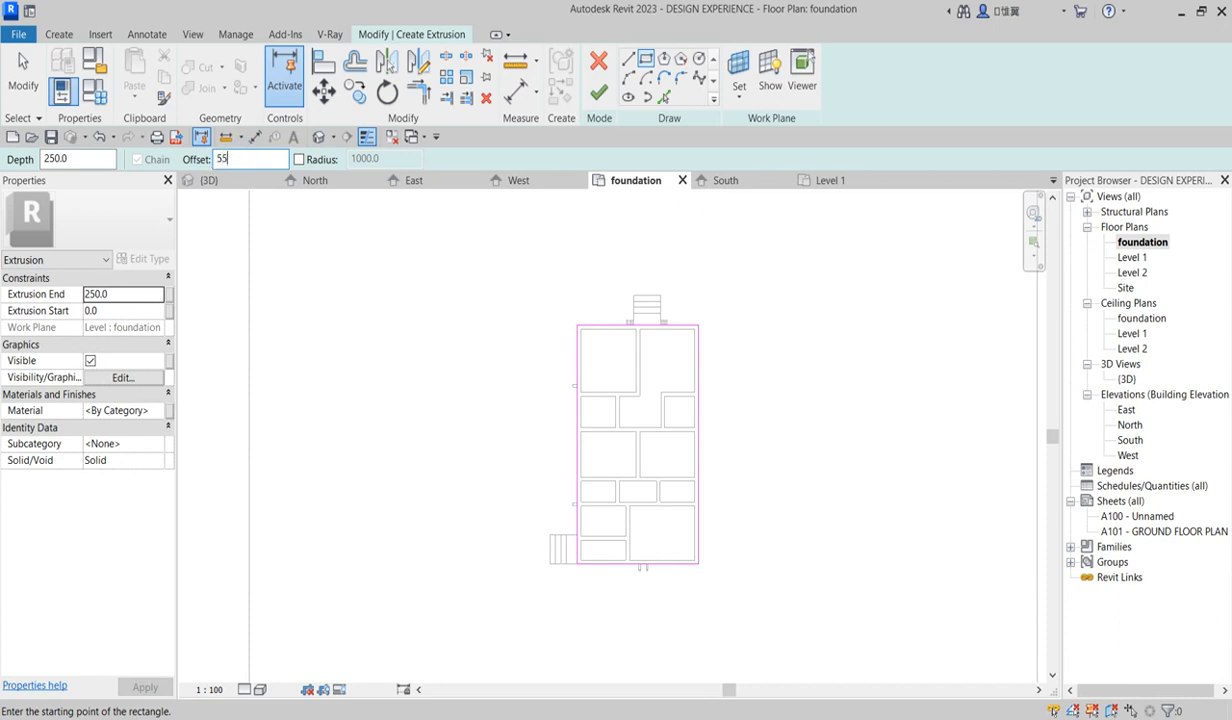
pyautogui.press('Return')
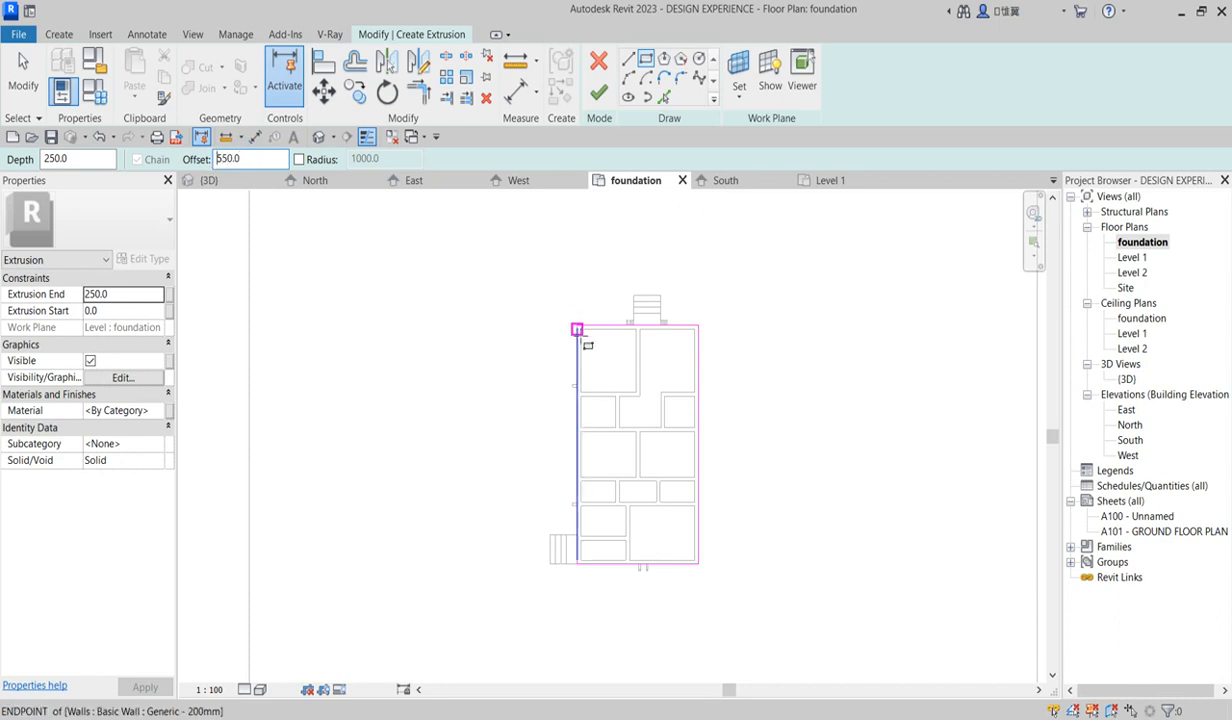
pyautogui.scroll(3, 577, 325)
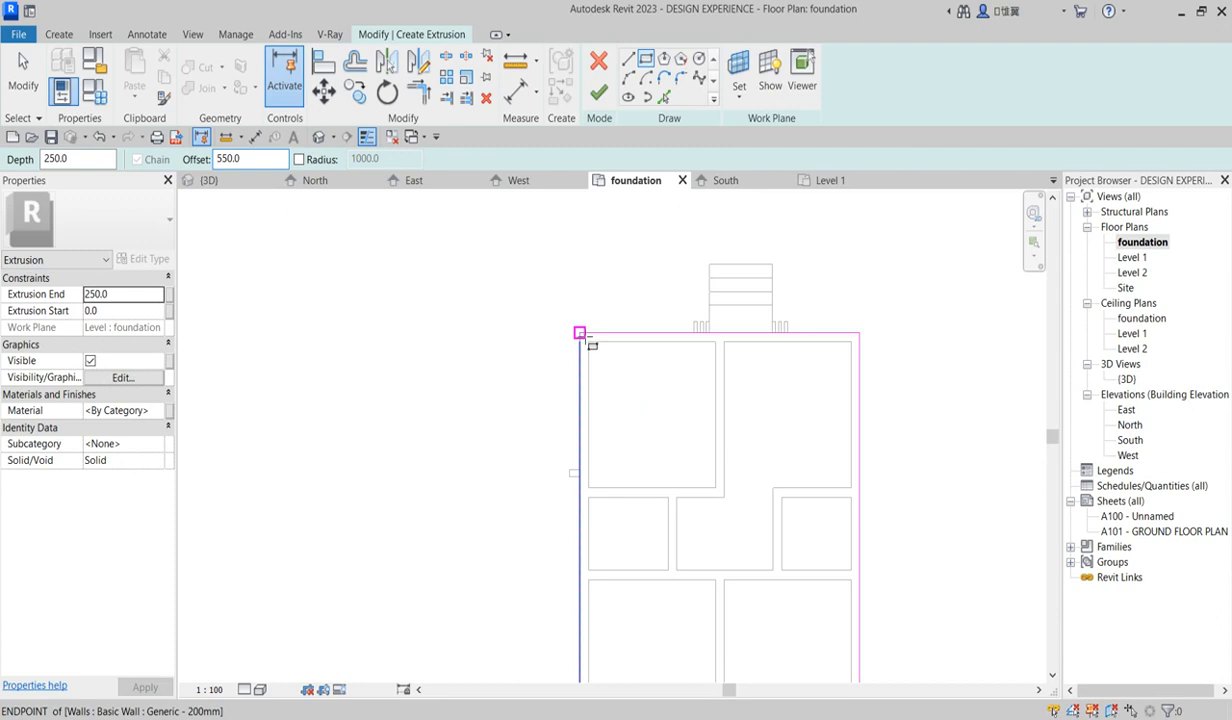
pyautogui.click(579, 333)
pyautogui.scroll(-4, 740, 540)
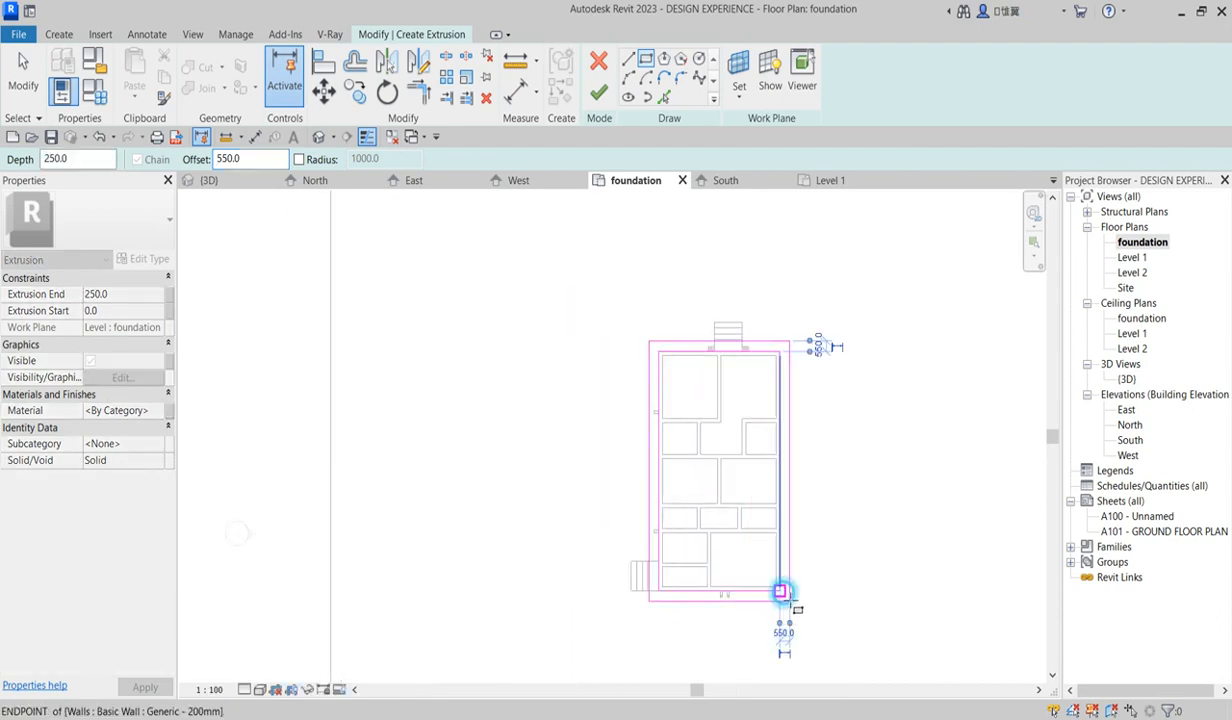
pyautogui.click(791, 600)
pyautogui.rightClick(850, 405)
pyautogui.click(860, 410)
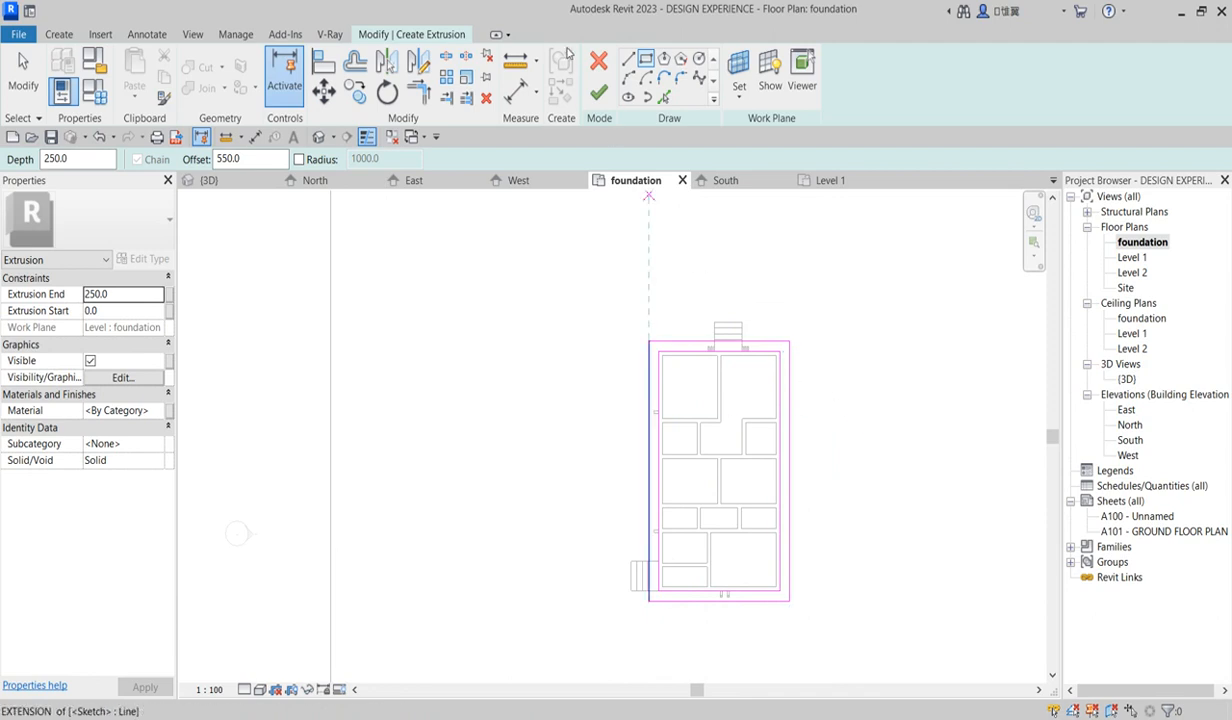
pyautogui.click(603, 95)
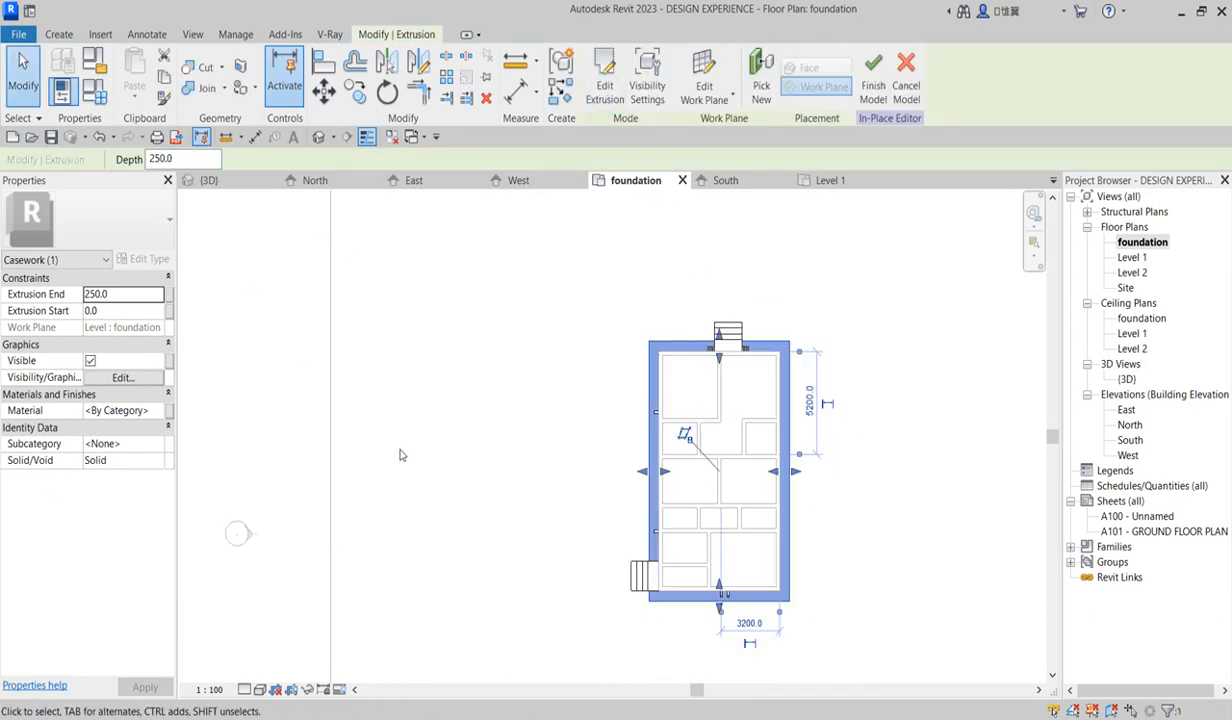
# Duplicate the Aluminium(9) material for the apron extrusion and make its shading use the render appearance
pyautogui.click(161, 414)
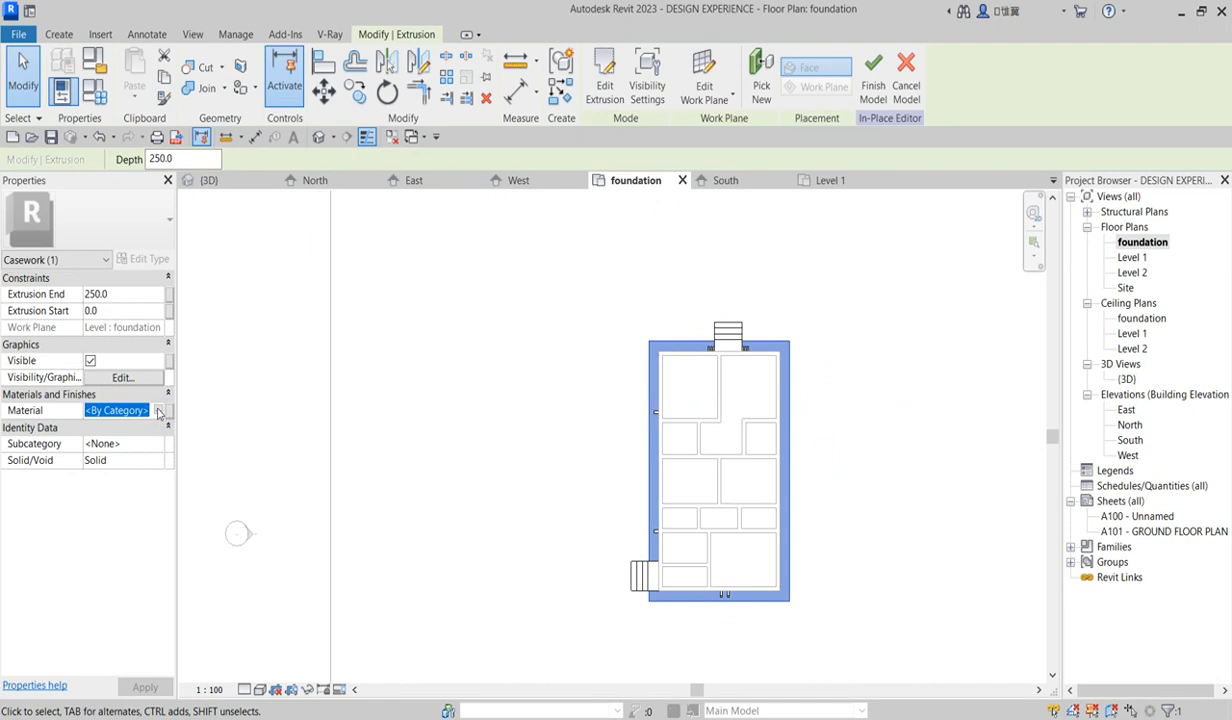
pyautogui.click(159, 411)
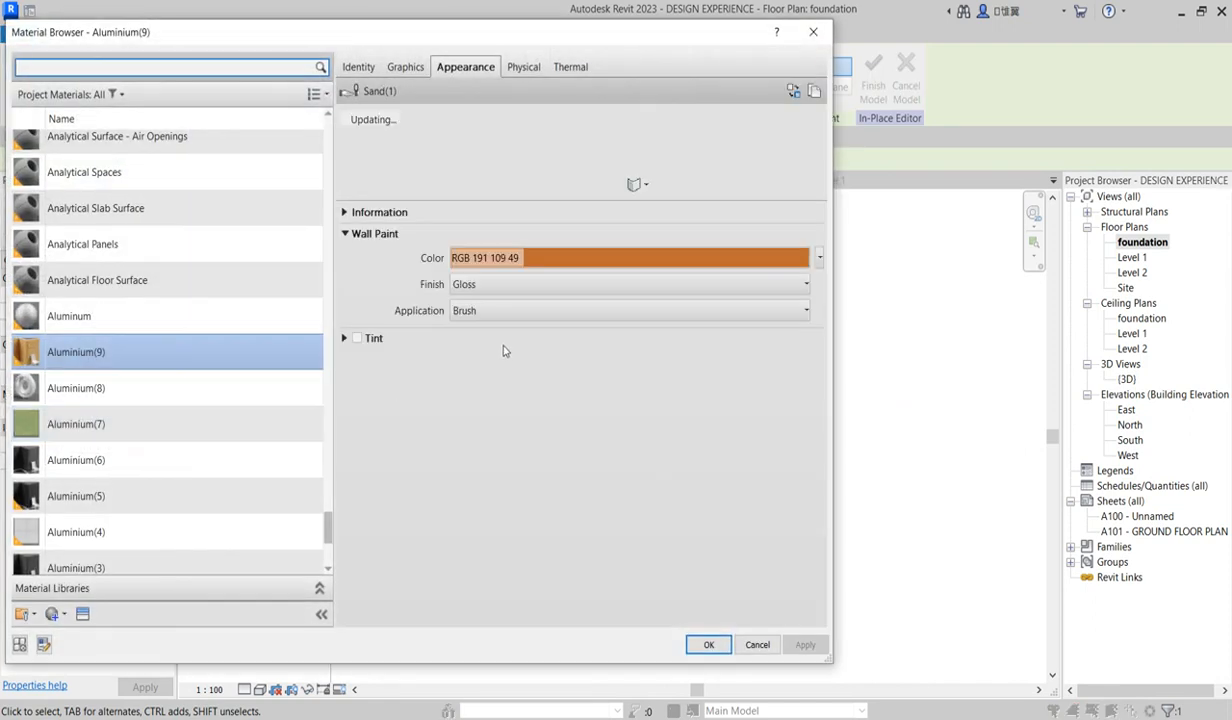
pyautogui.rightClick(106, 350)
pyautogui.click(157, 379)
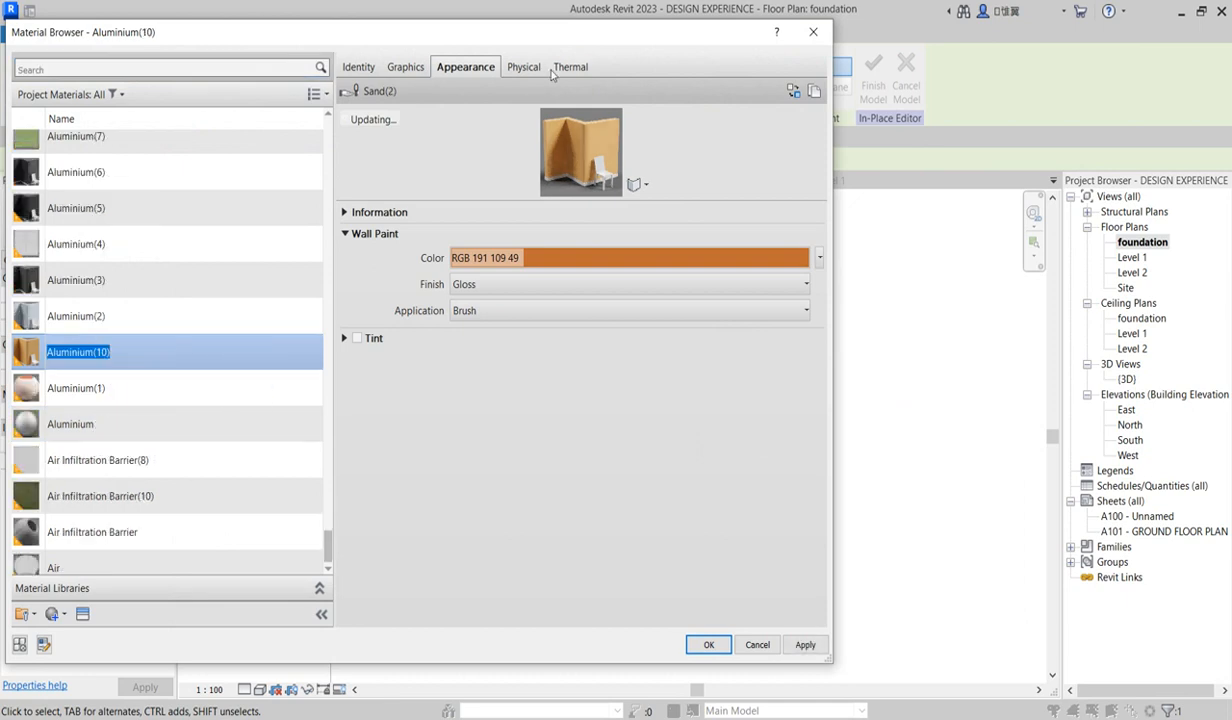
pyautogui.click(408, 70)
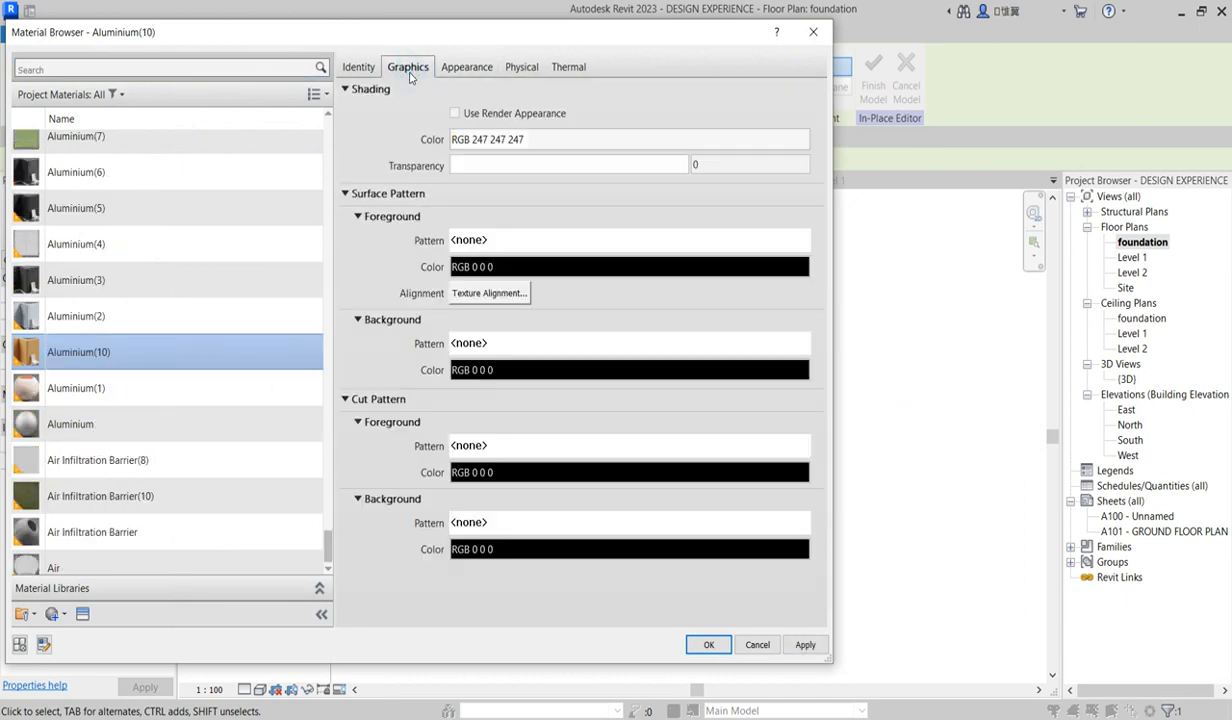
pyautogui.click(455, 114)
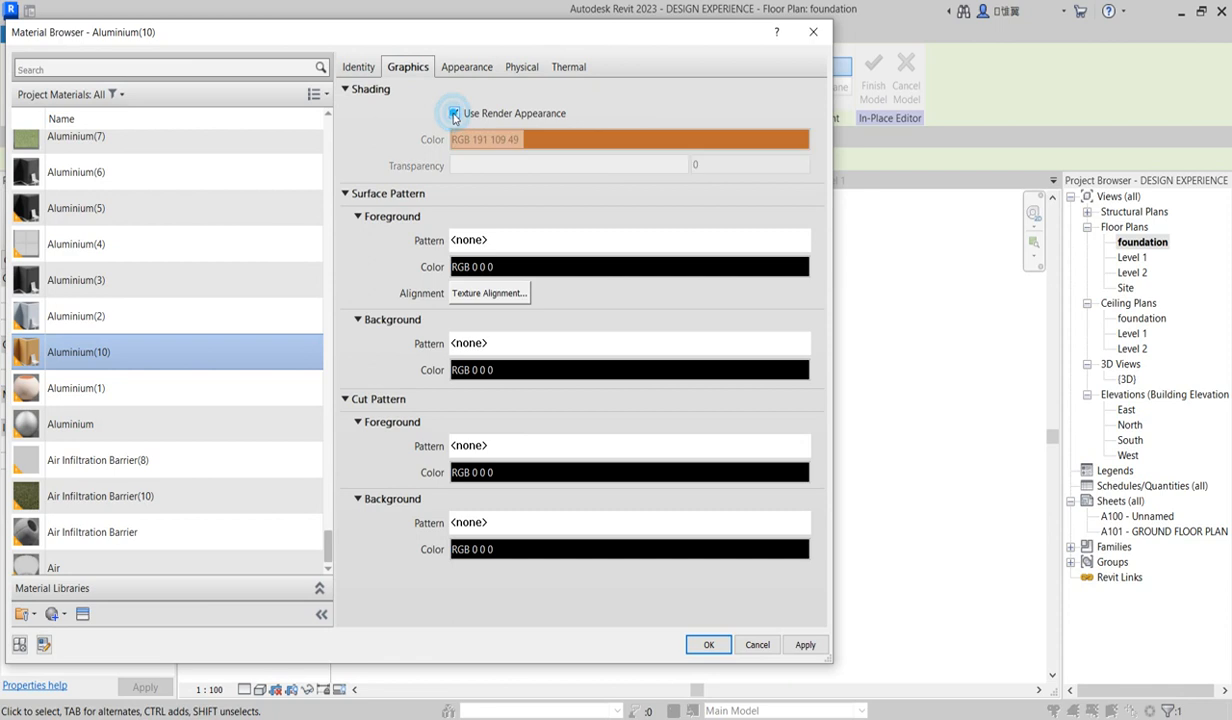
# Replace the new material's appearance with the Ice White ceramic asset and assign the material to the extrusion
pyautogui.click(466, 70)
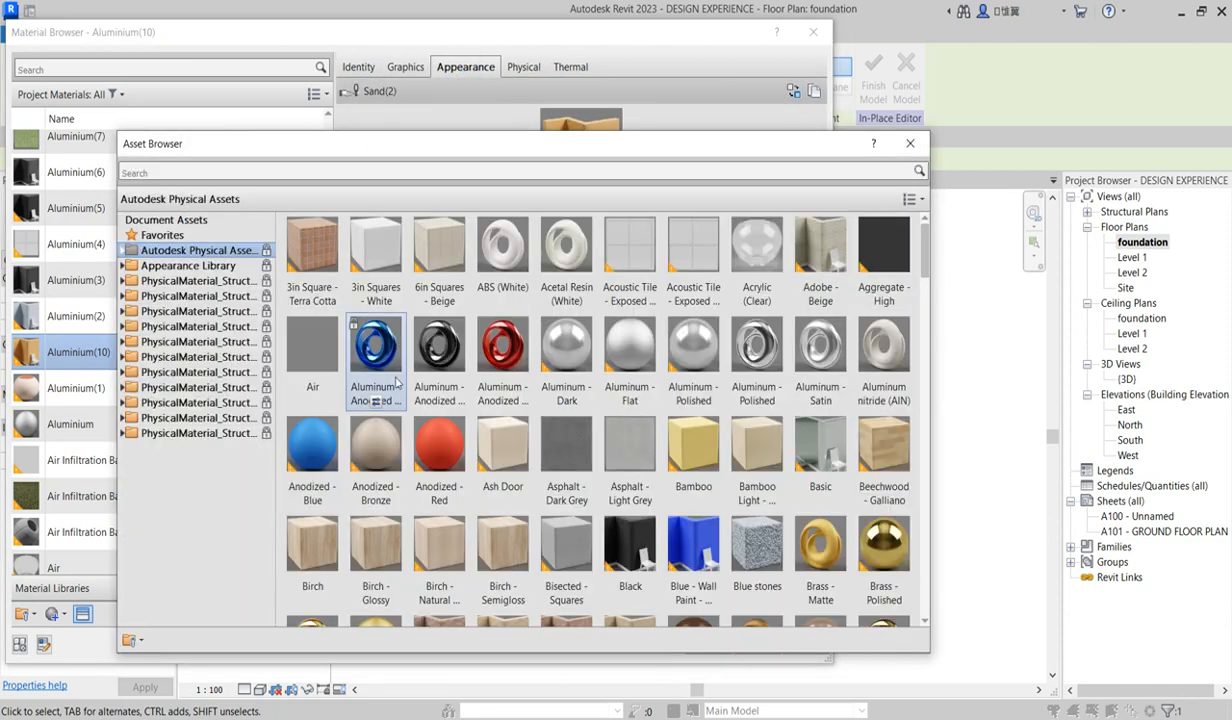
pyautogui.click(123, 266)
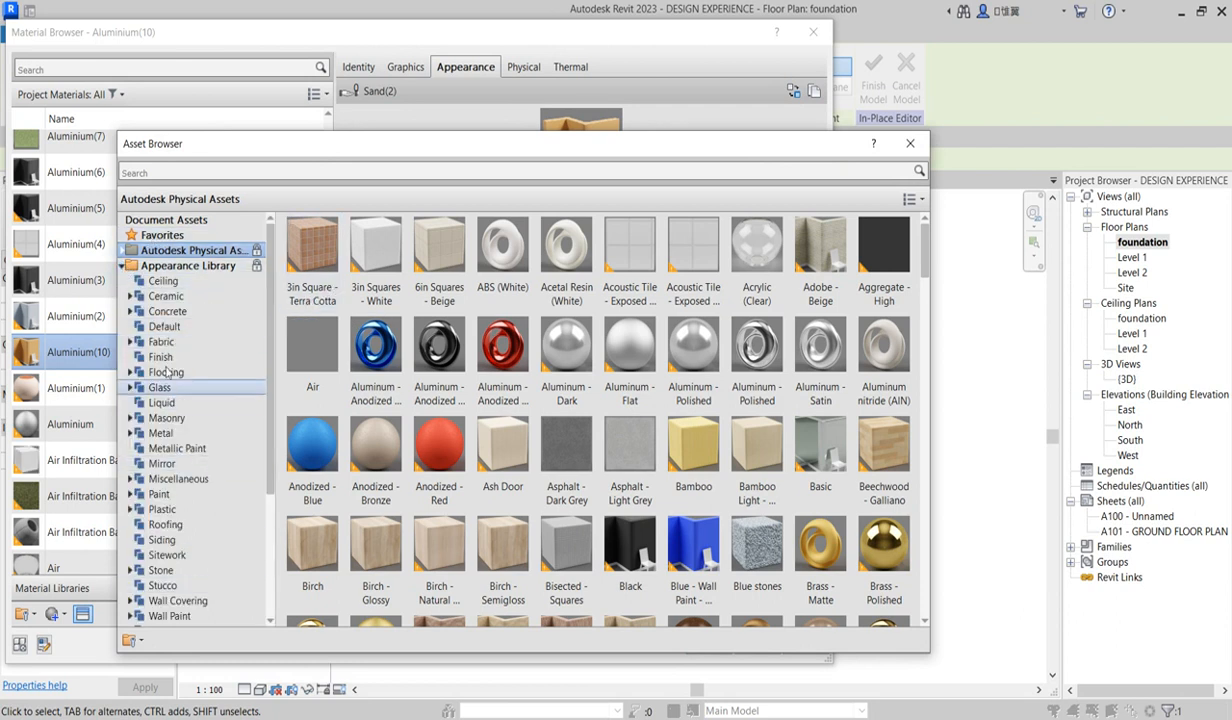
pyautogui.click(163, 297)
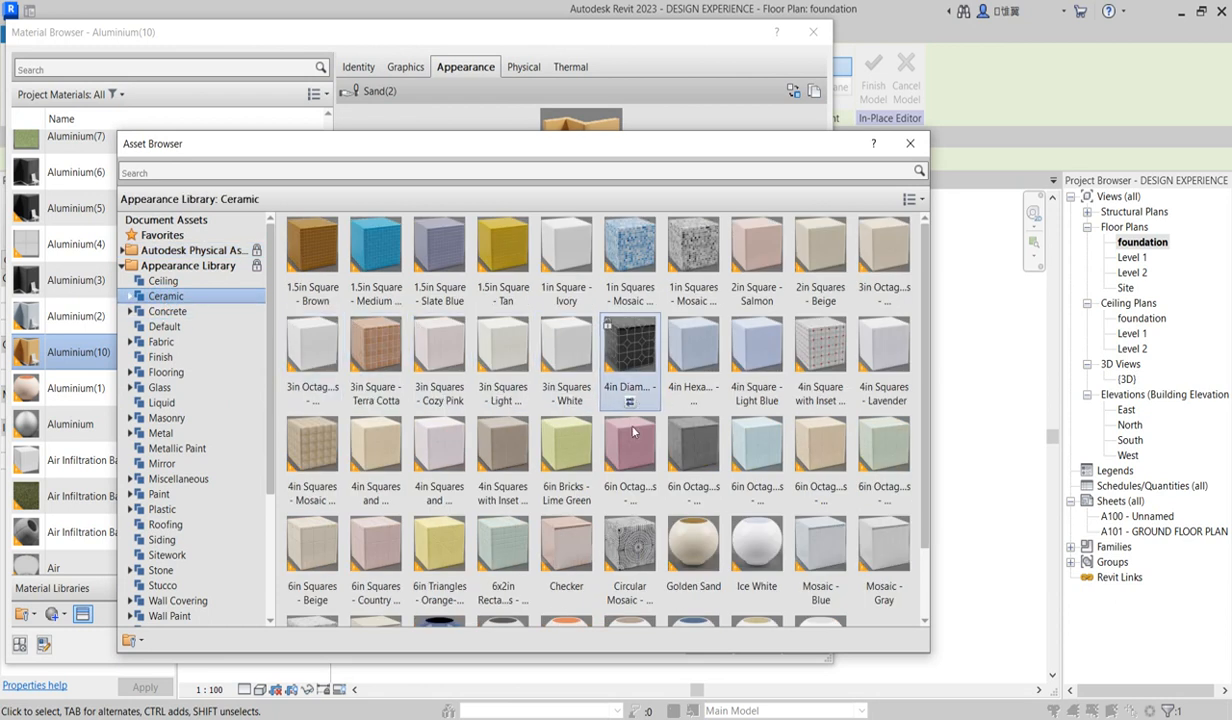
pyautogui.click(766, 549)
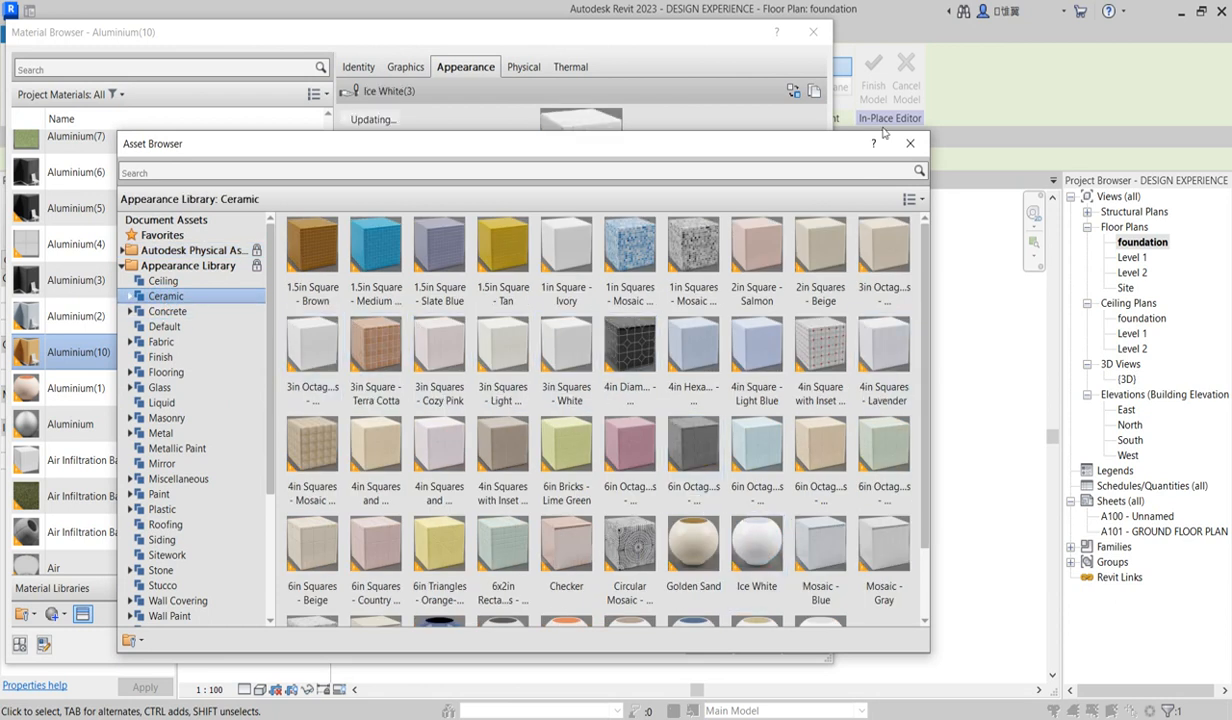
pyautogui.click(910, 143)
pyautogui.click(706, 645)
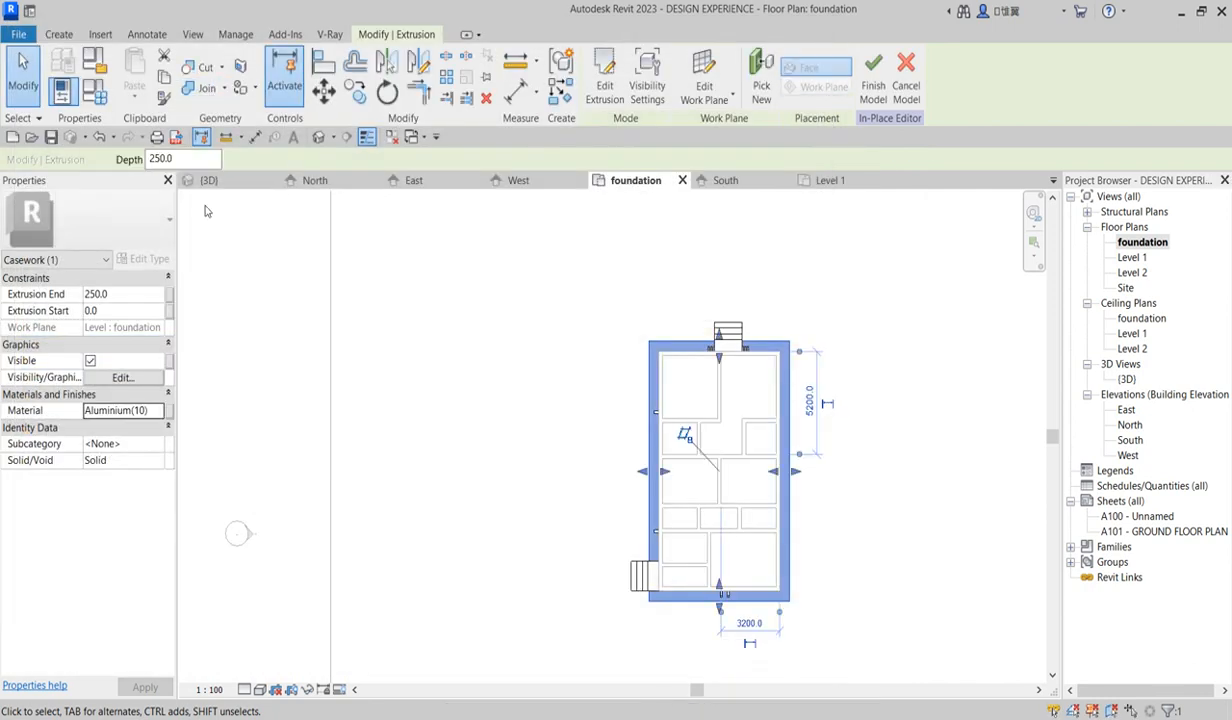
# Copy the apron extrusion horizontally by 1 mm from its outer corner
pyautogui.click(355, 92)
pyautogui.click(655, 347)
pyautogui.scroll(2, 655, 347)
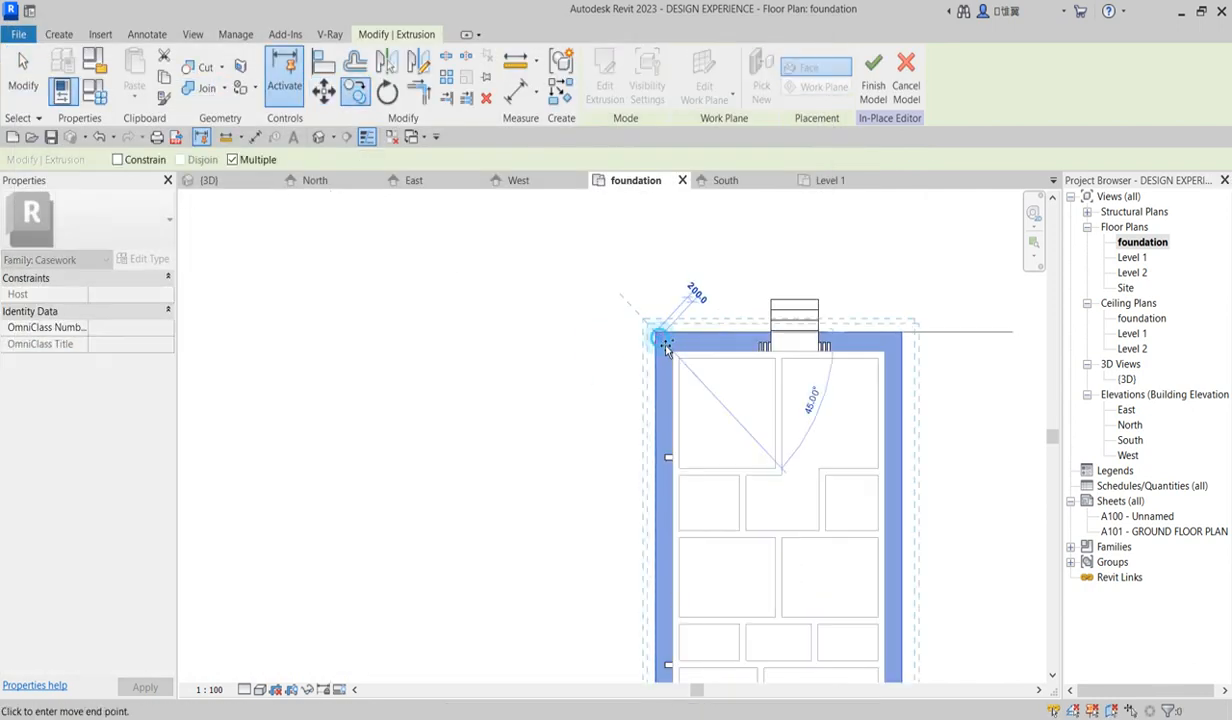
pyautogui.write('1')
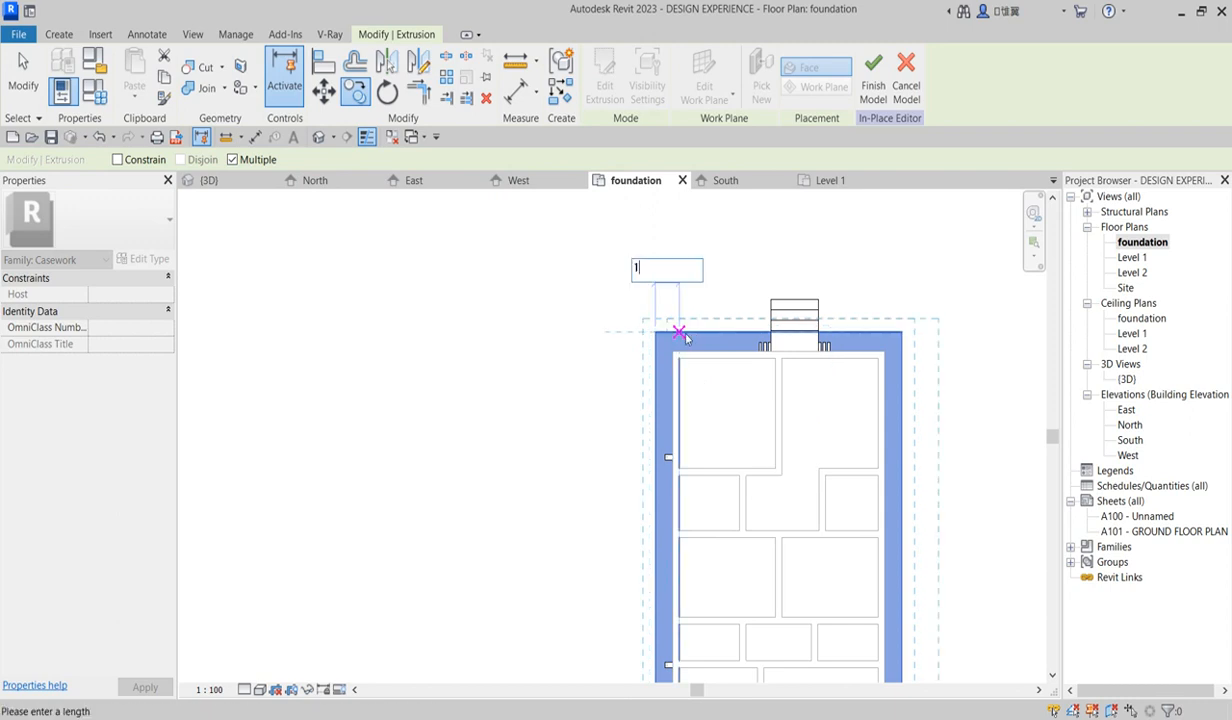
pyautogui.press('Return')
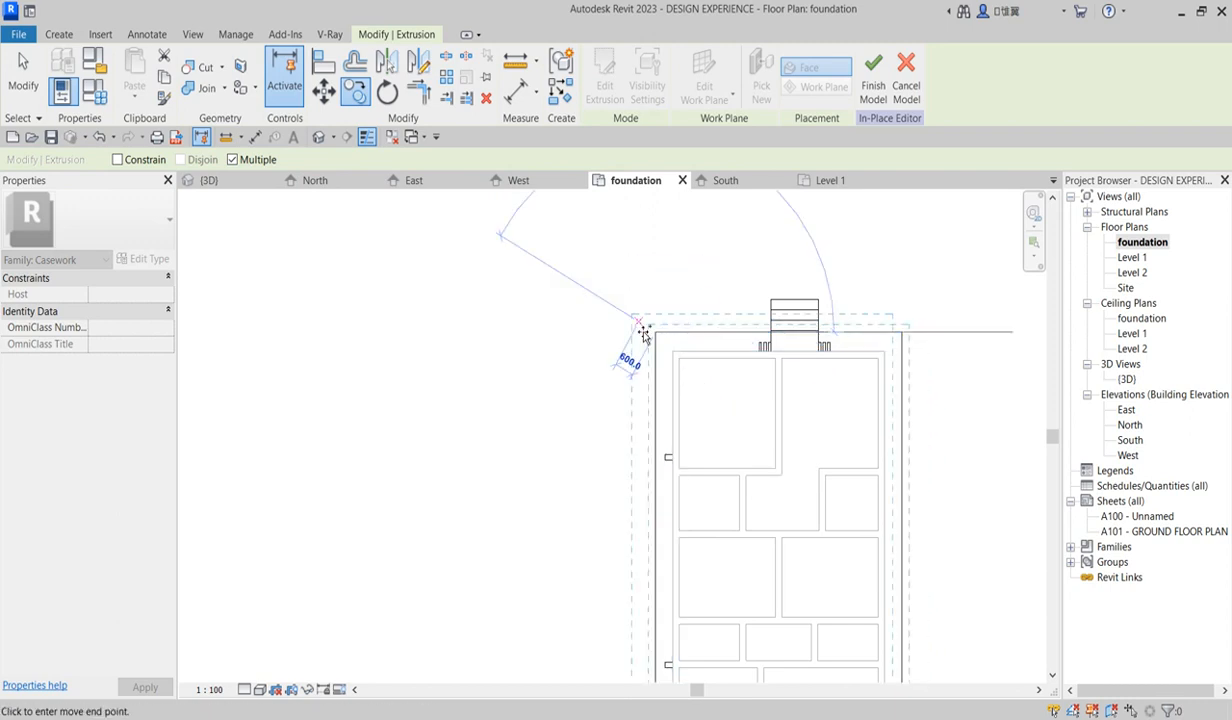
pyautogui.press('Escape')
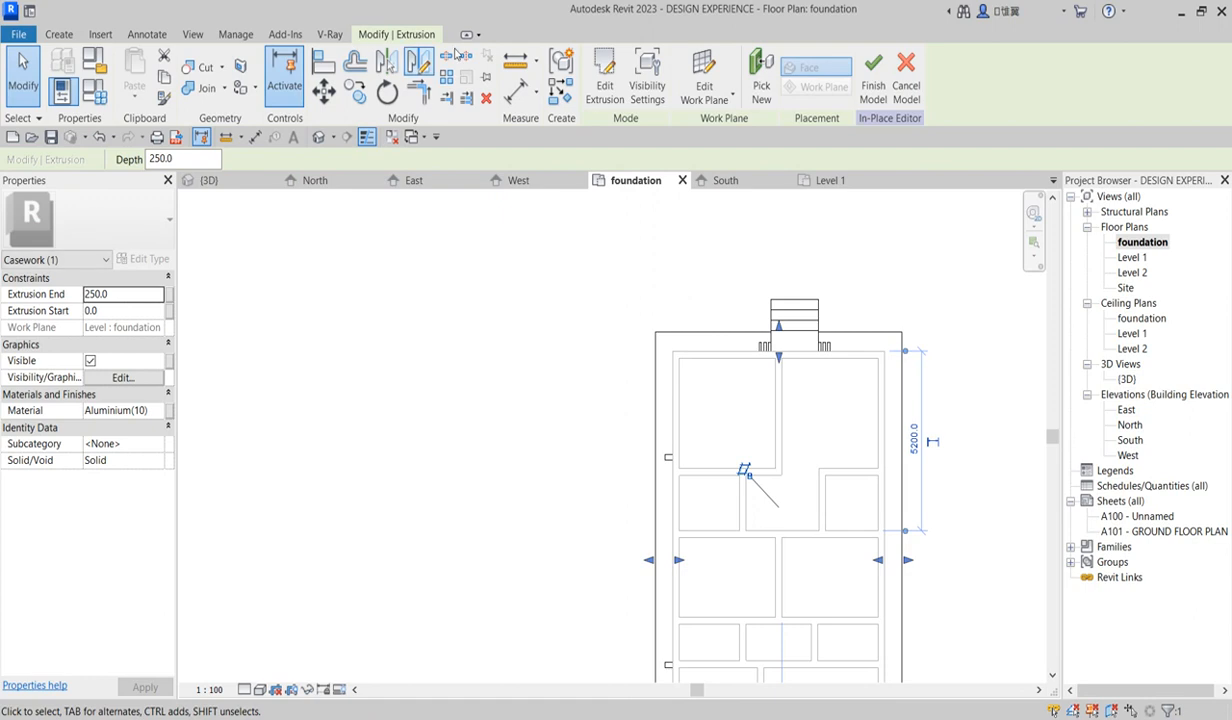
# Edit the copied apron extrusion's sketch, offset its four outer boundary lines inward by 55 mm without copying, and finish the sketch
pyautogui.click(597, 88)
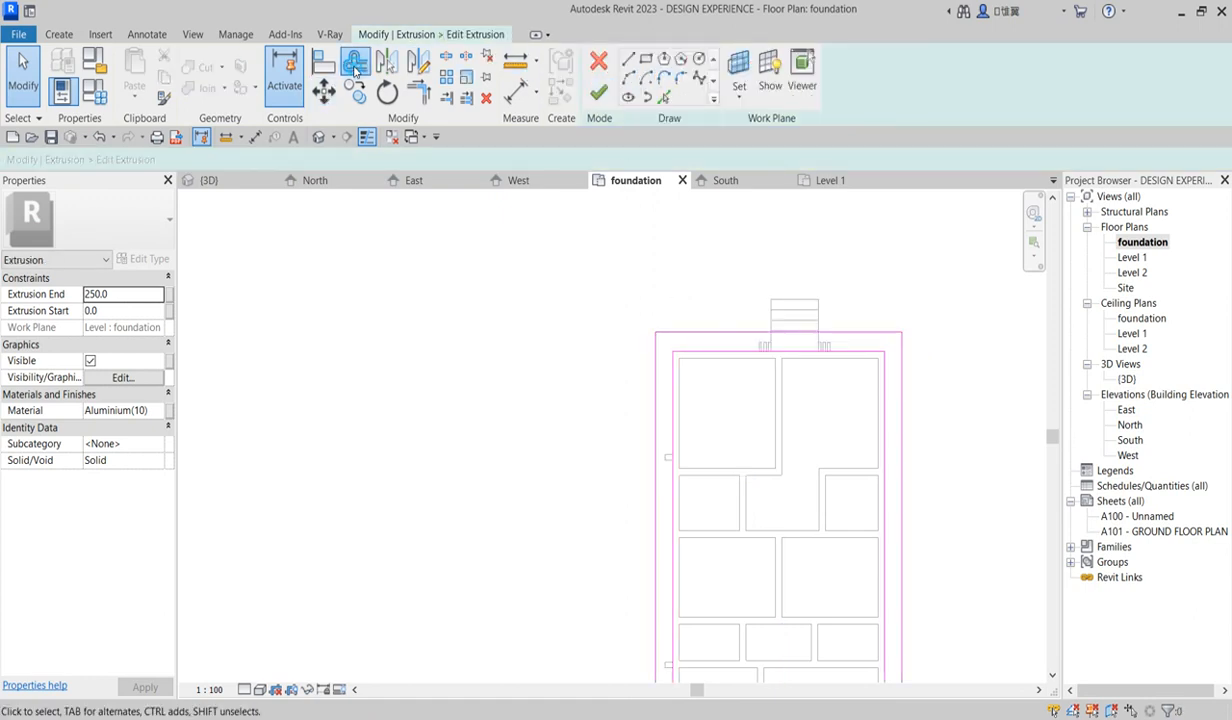
pyautogui.click(355, 64)
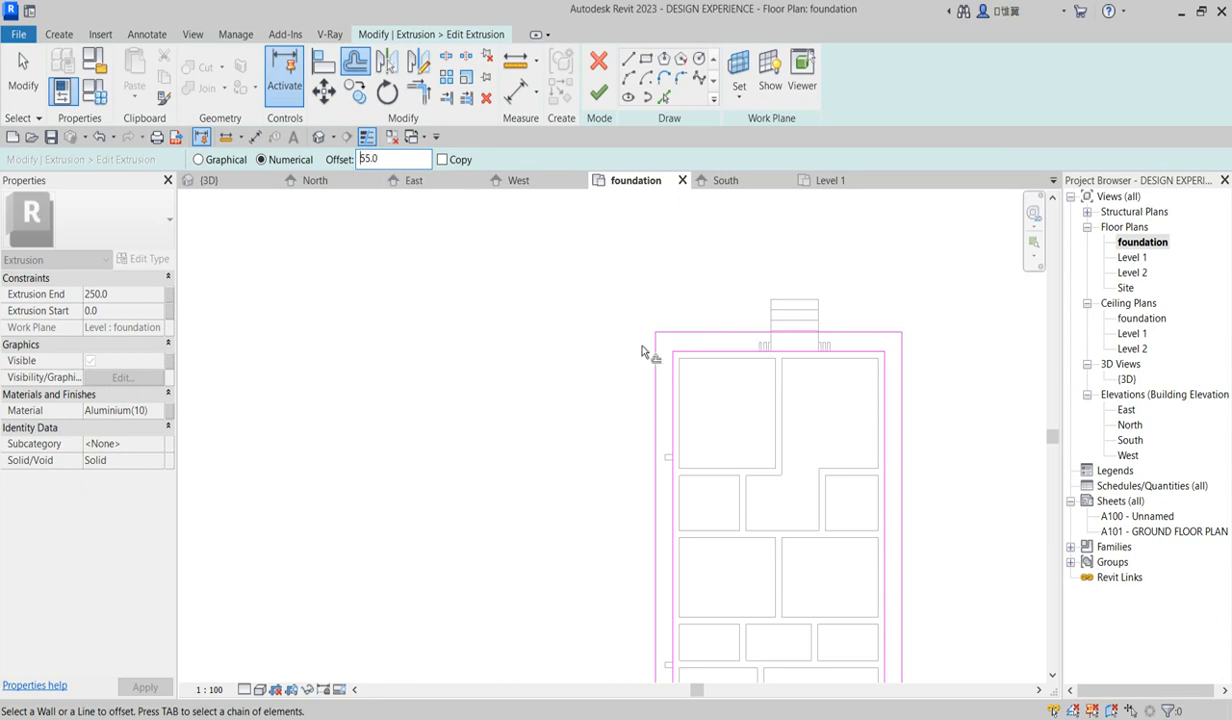
pyautogui.scroll(2, 643, 352)
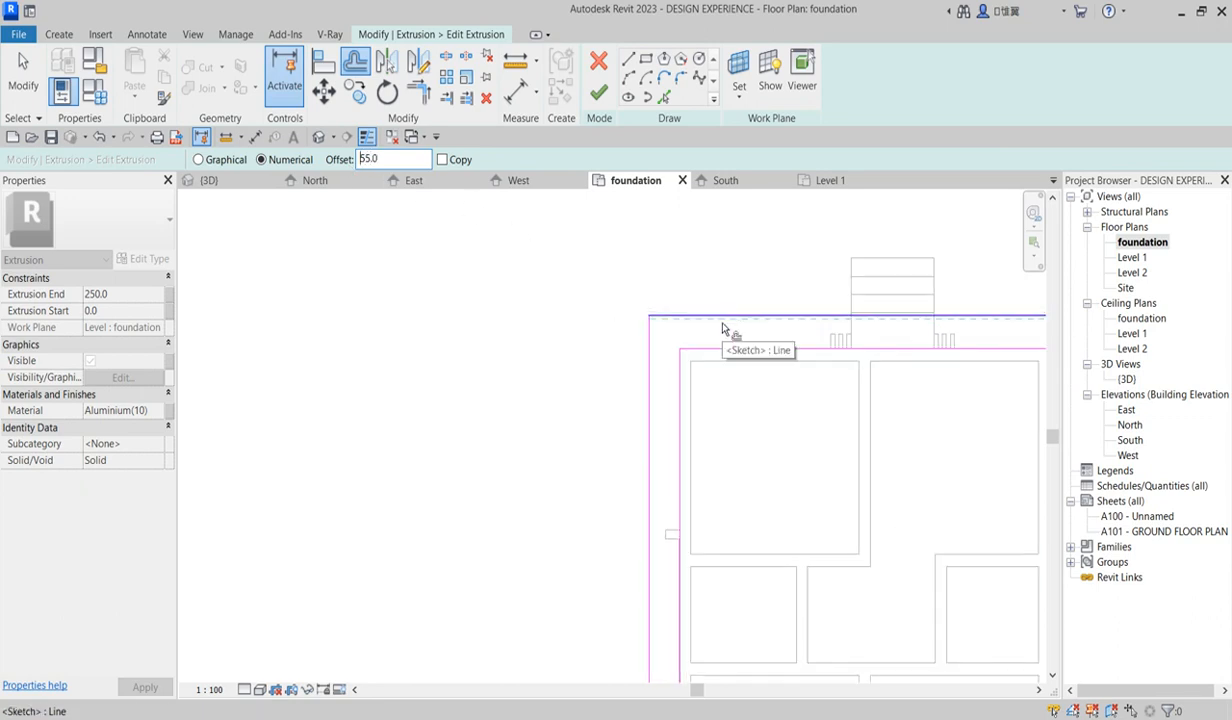
pyautogui.click(722, 328)
pyautogui.click(654, 352)
pyautogui.scroll(-3, 660, 340)
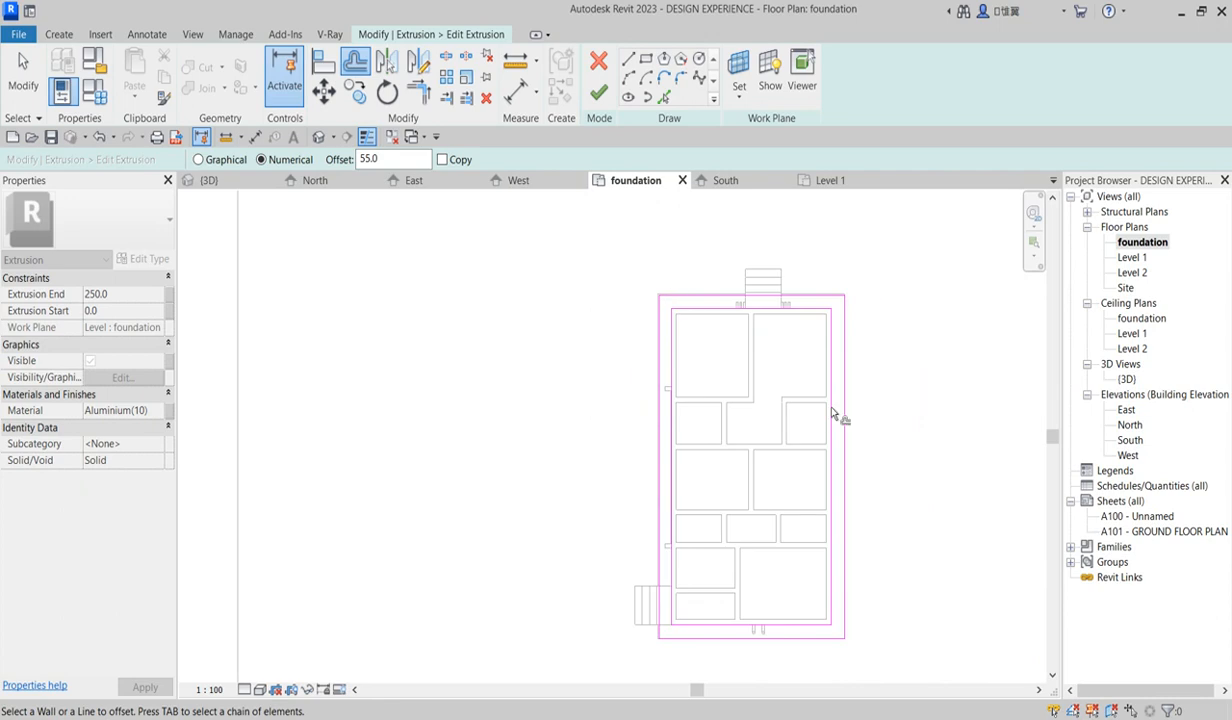
pyautogui.scroll(2, 845, 332)
pyautogui.click(847, 334)
pyautogui.scroll(-3, 804, 298)
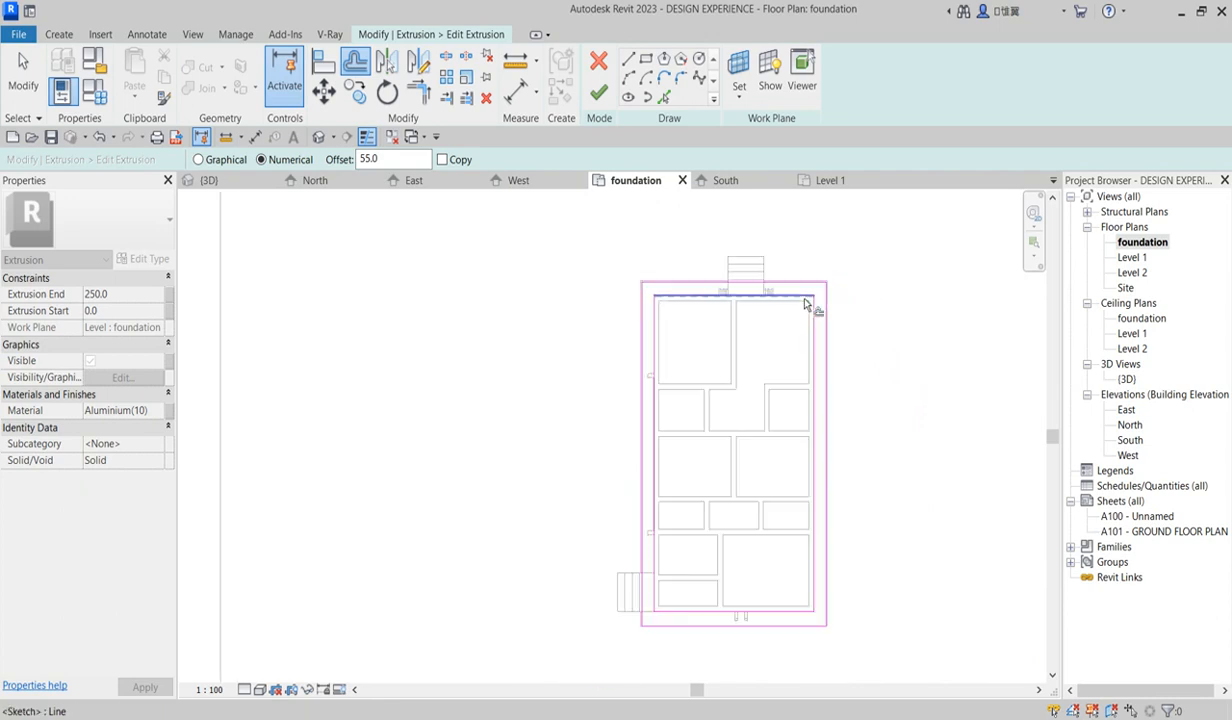
pyautogui.scroll(2, 758, 664)
pyautogui.click(806, 446)
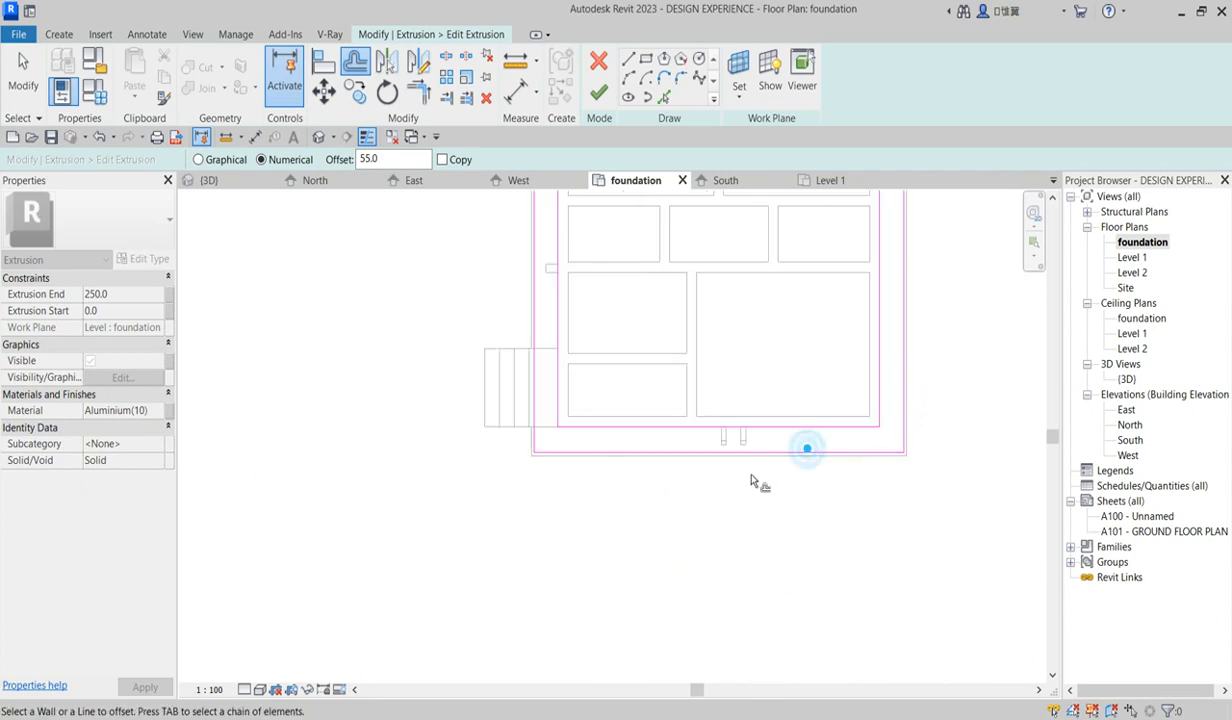
pyautogui.scroll(-2, 730, 470)
pyautogui.click(599, 92)
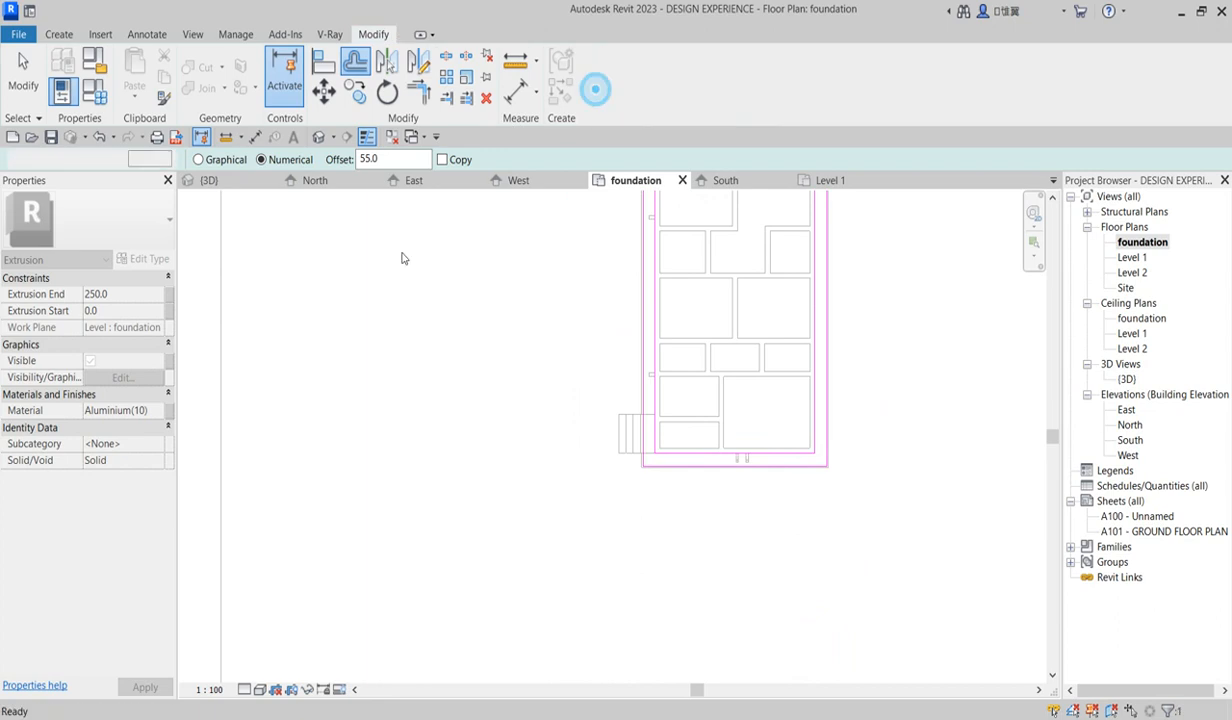
# Set the copied extrusion's end to 300 mm and duplicate its Aluminium(10) material
pyautogui.click(119, 294)
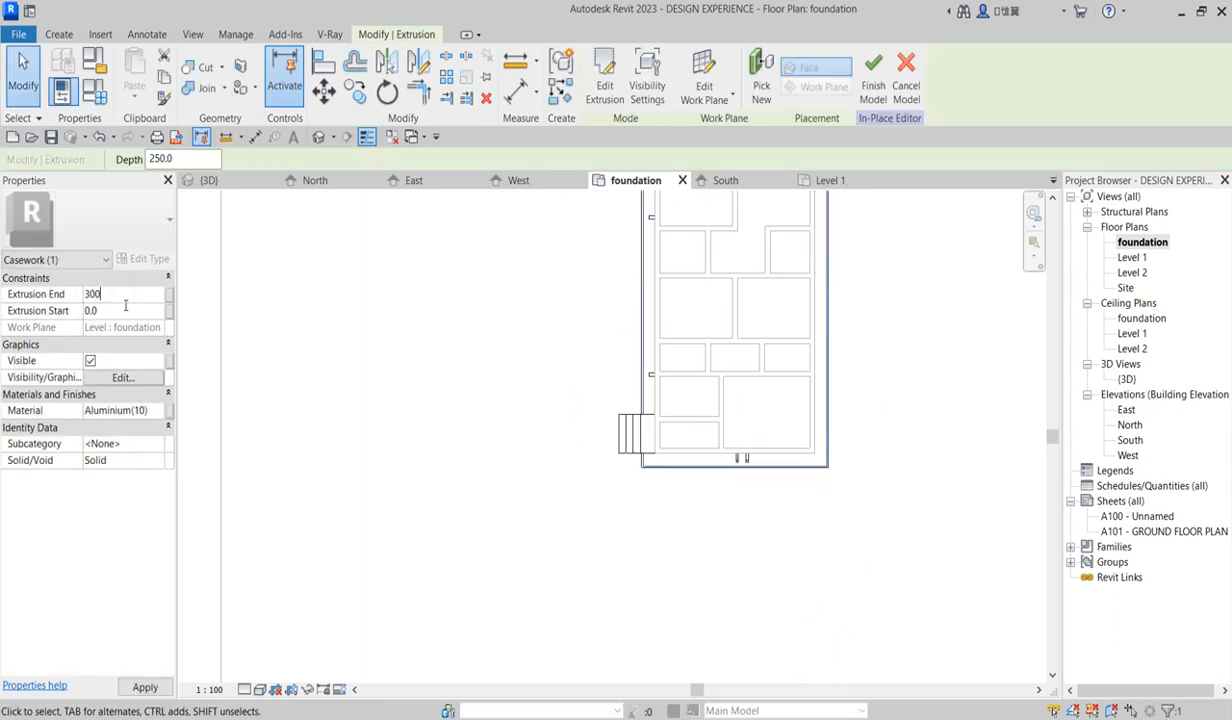
pyautogui.write('300')
pyautogui.click(153, 413)
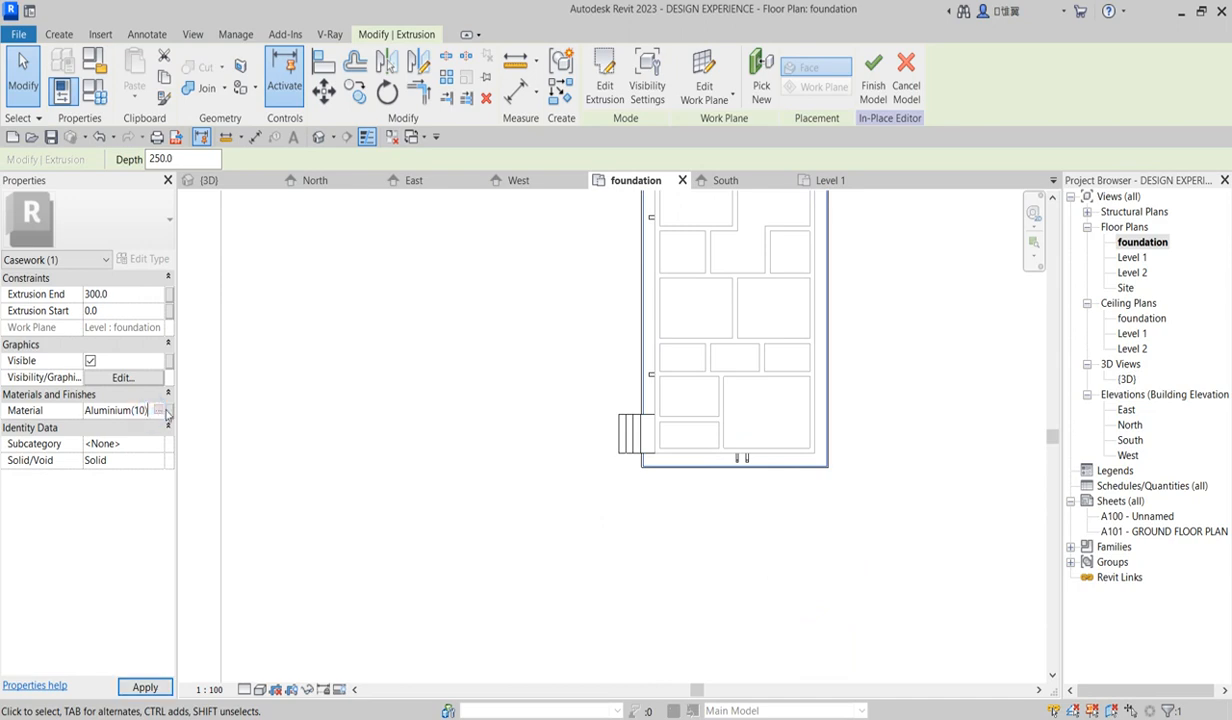
pyautogui.click(157, 411)
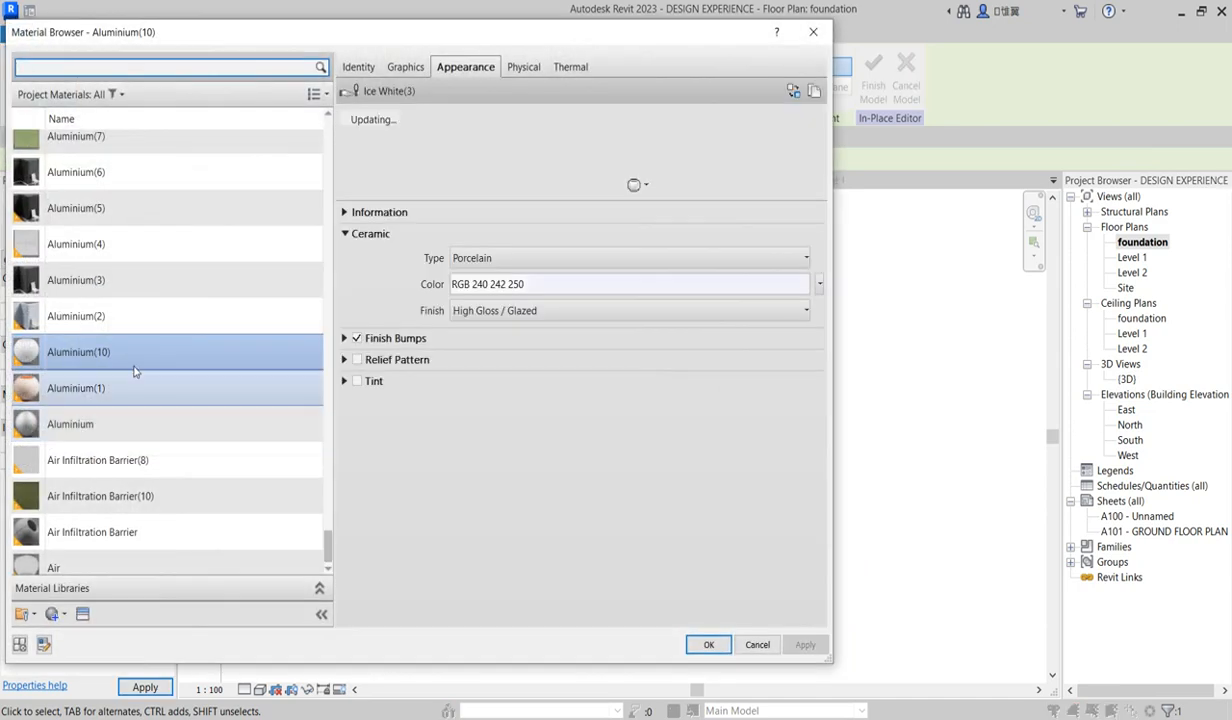
pyautogui.rightClick(127, 364)
pyautogui.click(173, 388)
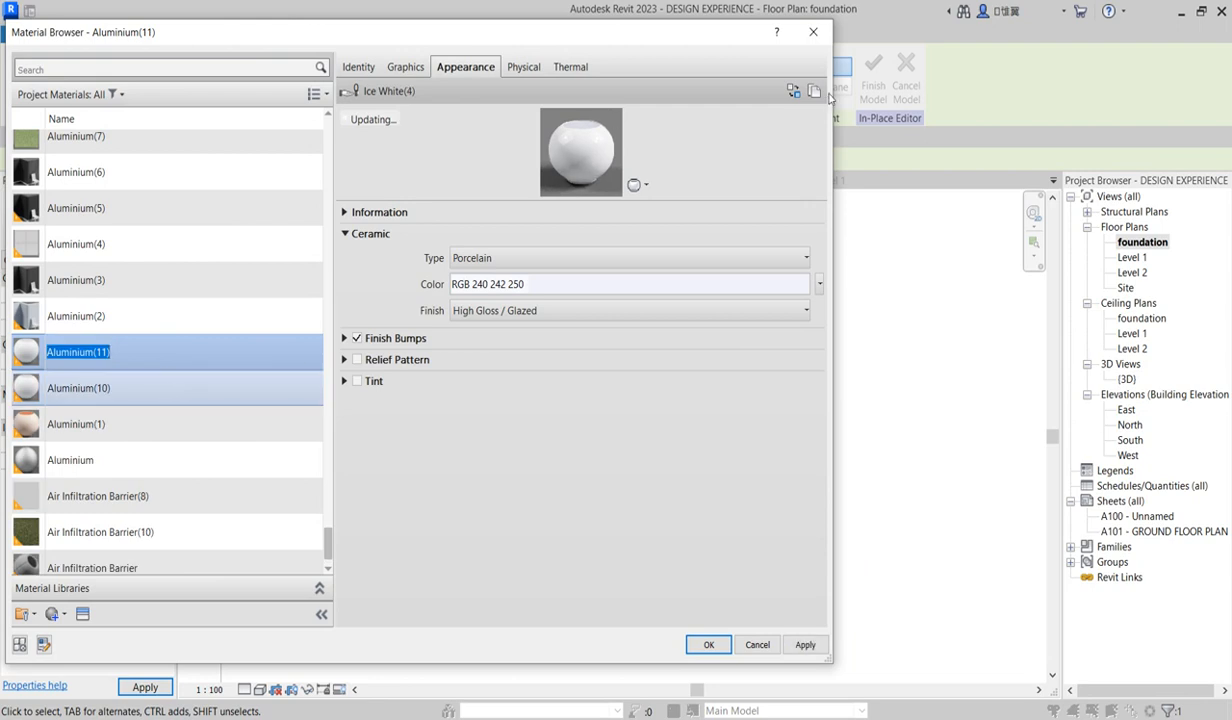
# Replace the duplicated material's appearance with the Grass - High Quality asset from the Sitework library and assign the material to the inner extrusion
pyautogui.click(814, 91)
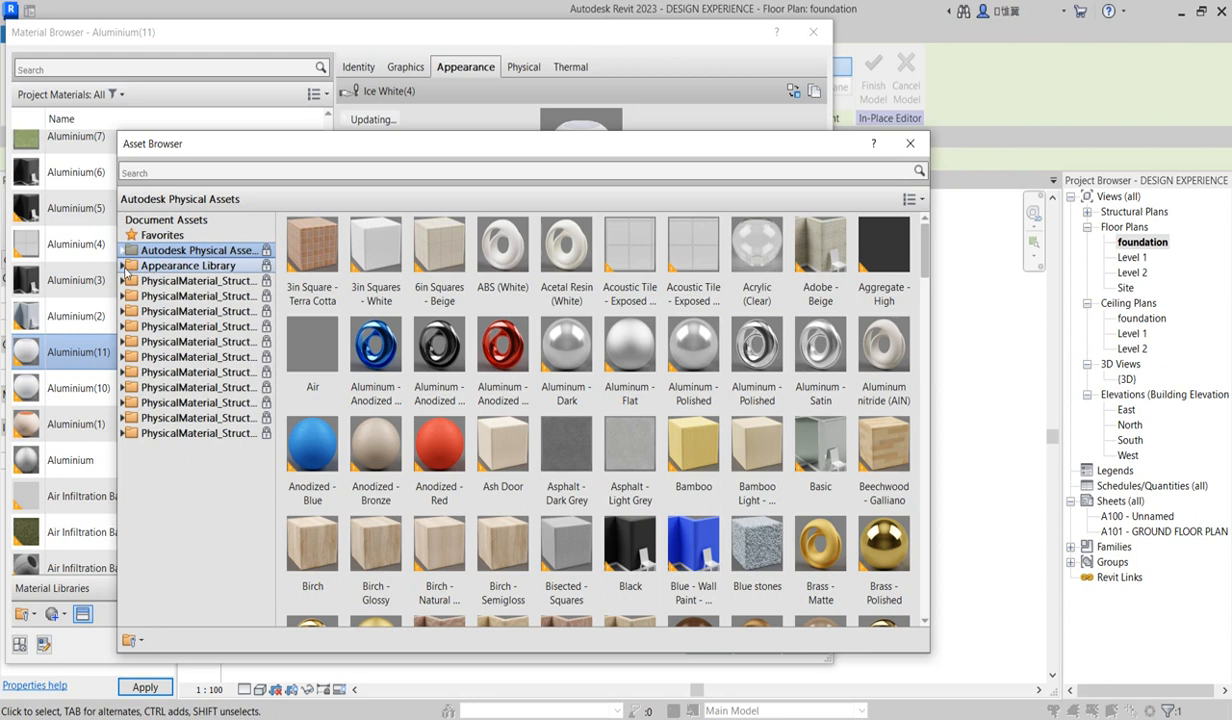
pyautogui.click(124, 266)
pyautogui.scroll(-5, 135, 420)
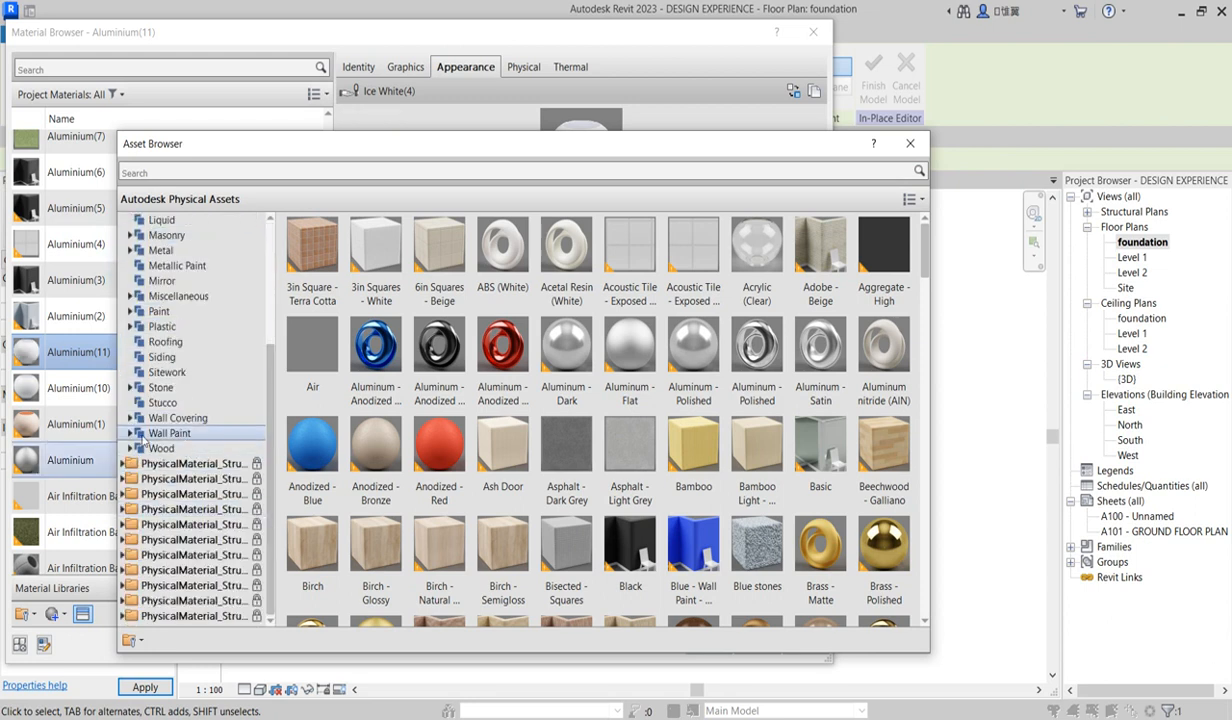
pyautogui.click(167, 372)
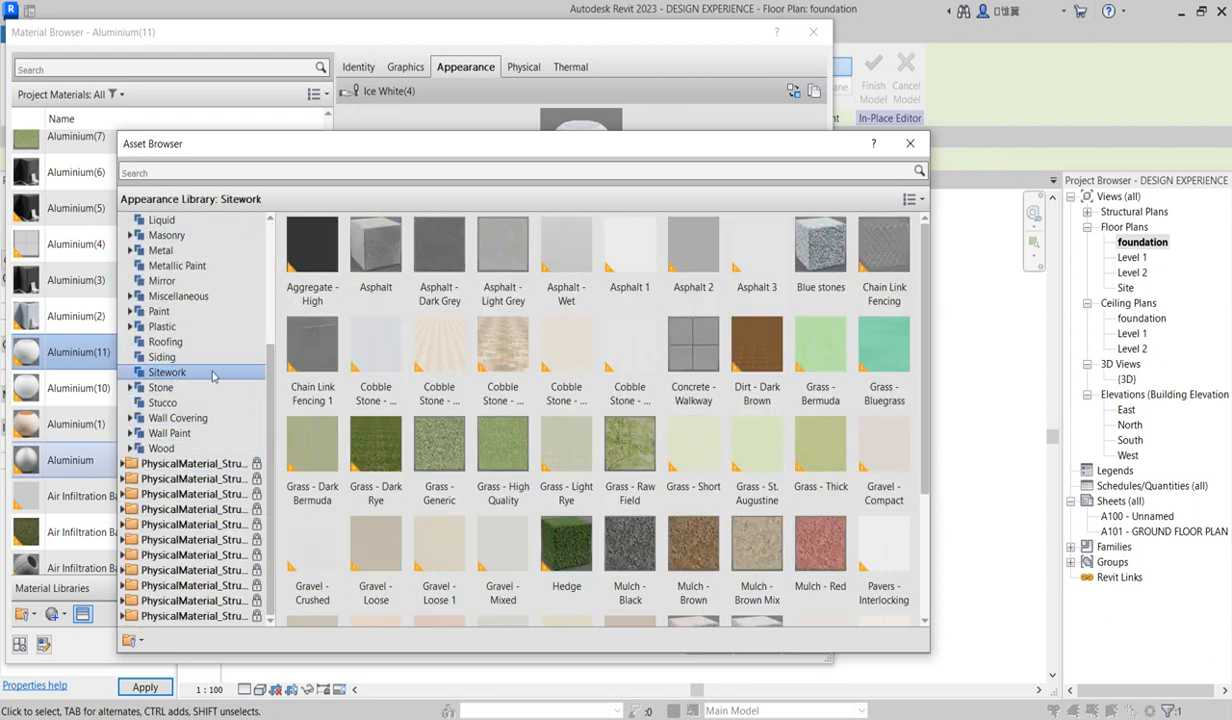
pyautogui.click(512, 448)
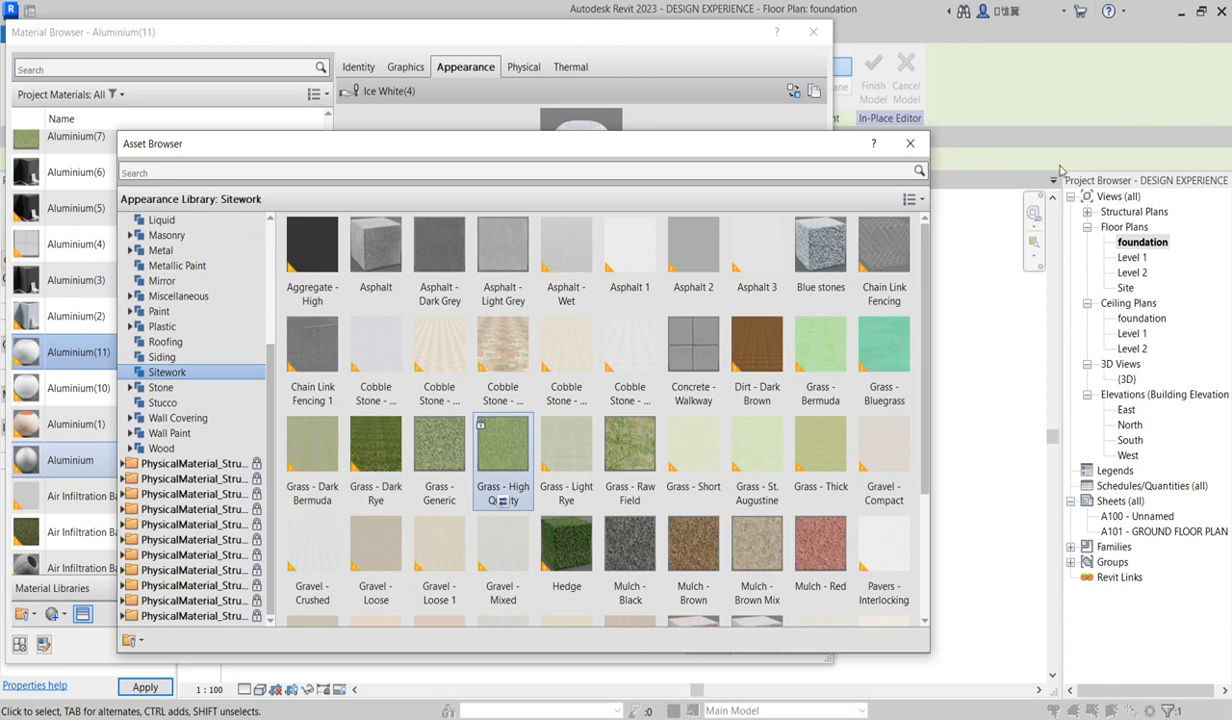
pyautogui.click(503, 500)
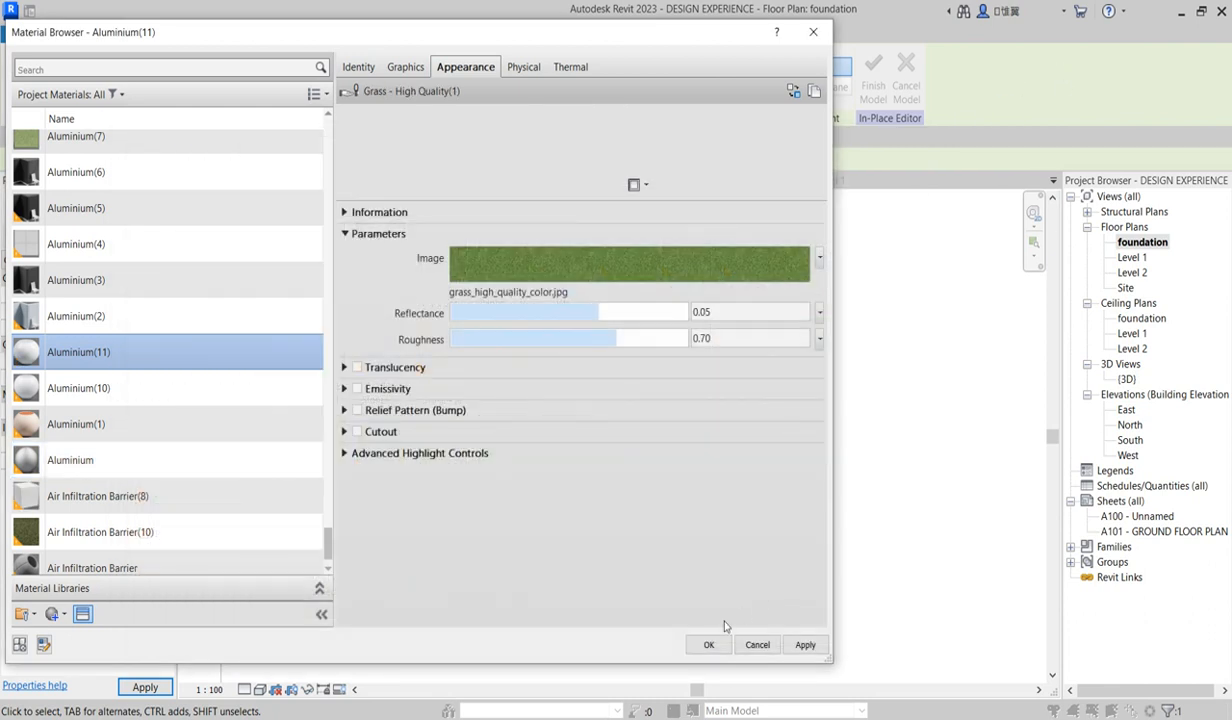
pyautogui.click(704, 643)
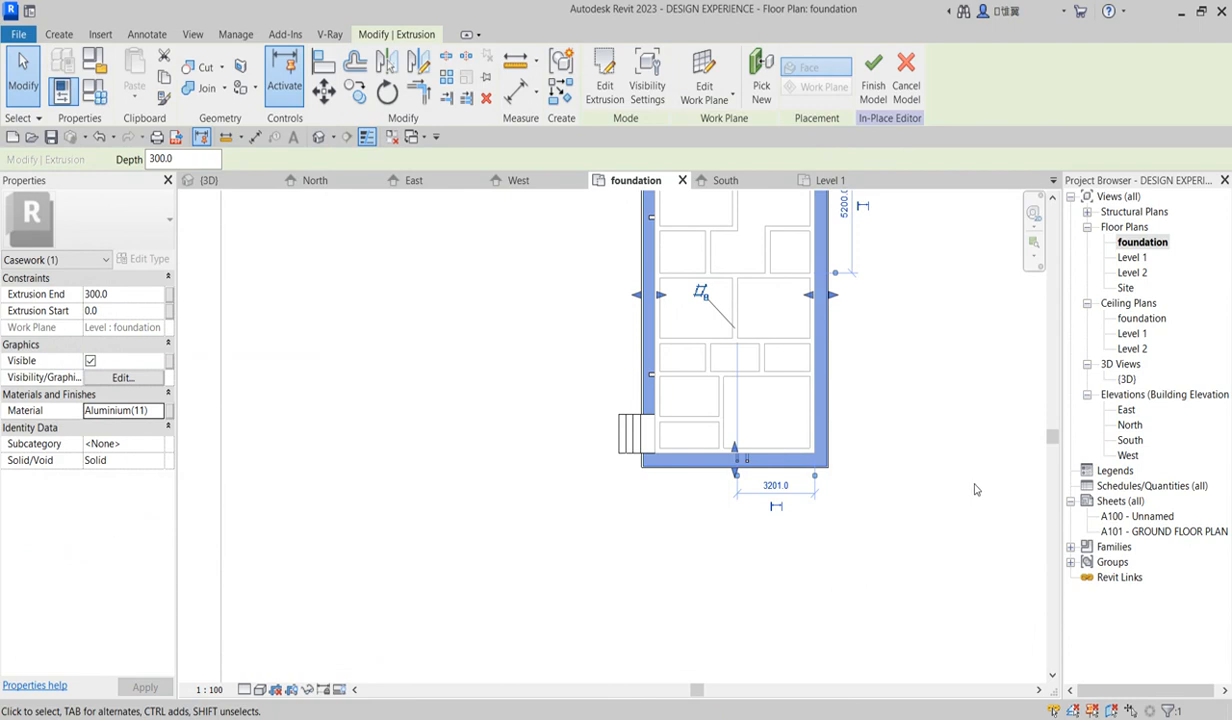
# Open the 3D view and examine the grass strip and white apron from the front-left and back-left corners
pyautogui.doubleClick(1126, 380)
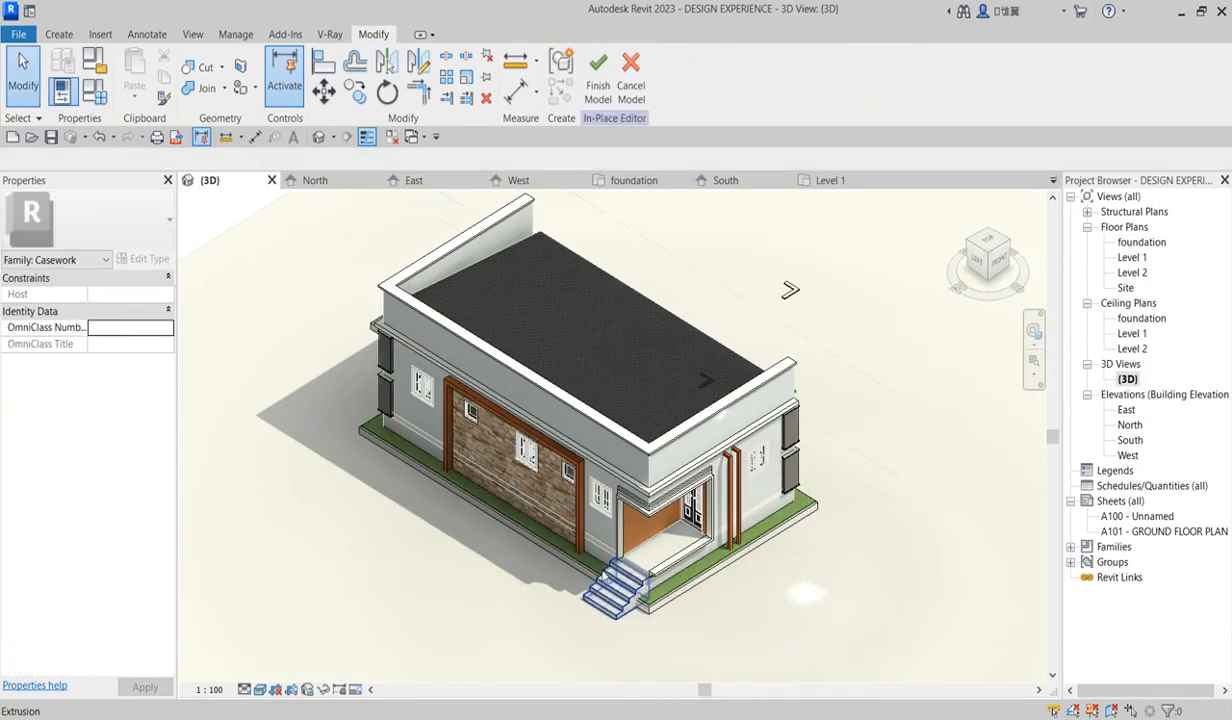
pyautogui.scroll(3, 568, 557)
pyautogui.scroll(3, 570, 565)
pyautogui.scroll(-5, 894, 580)
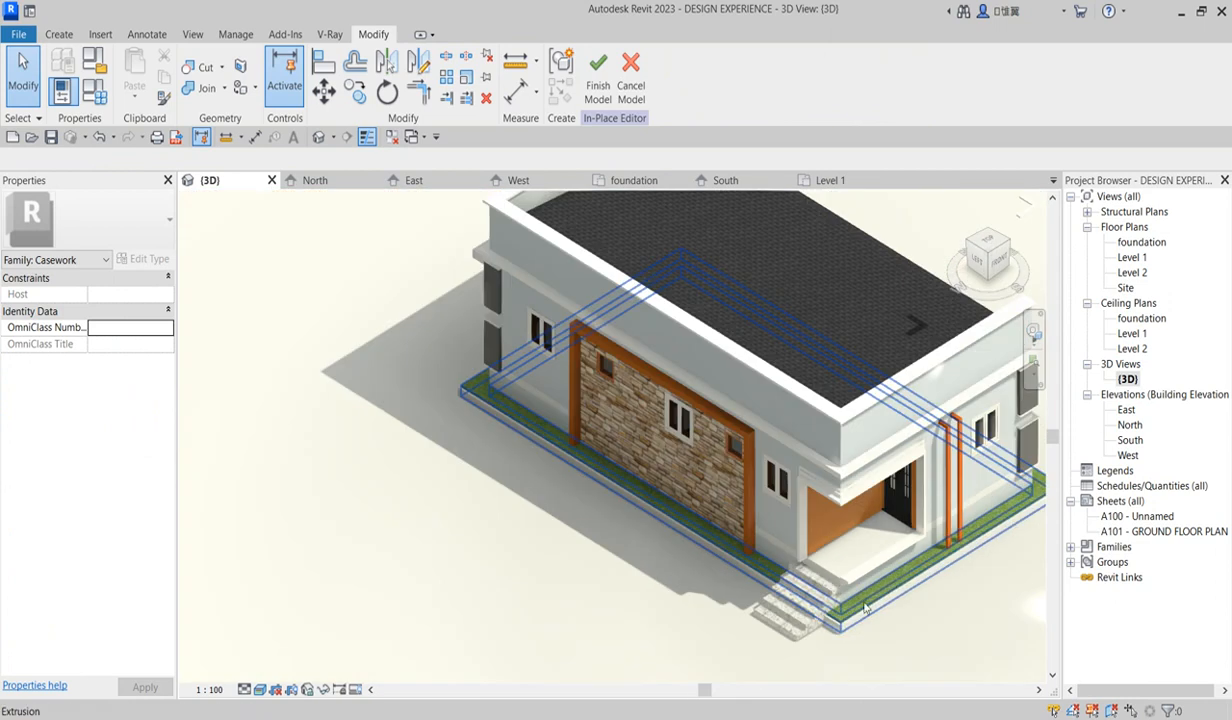
pyautogui.click(970, 240)
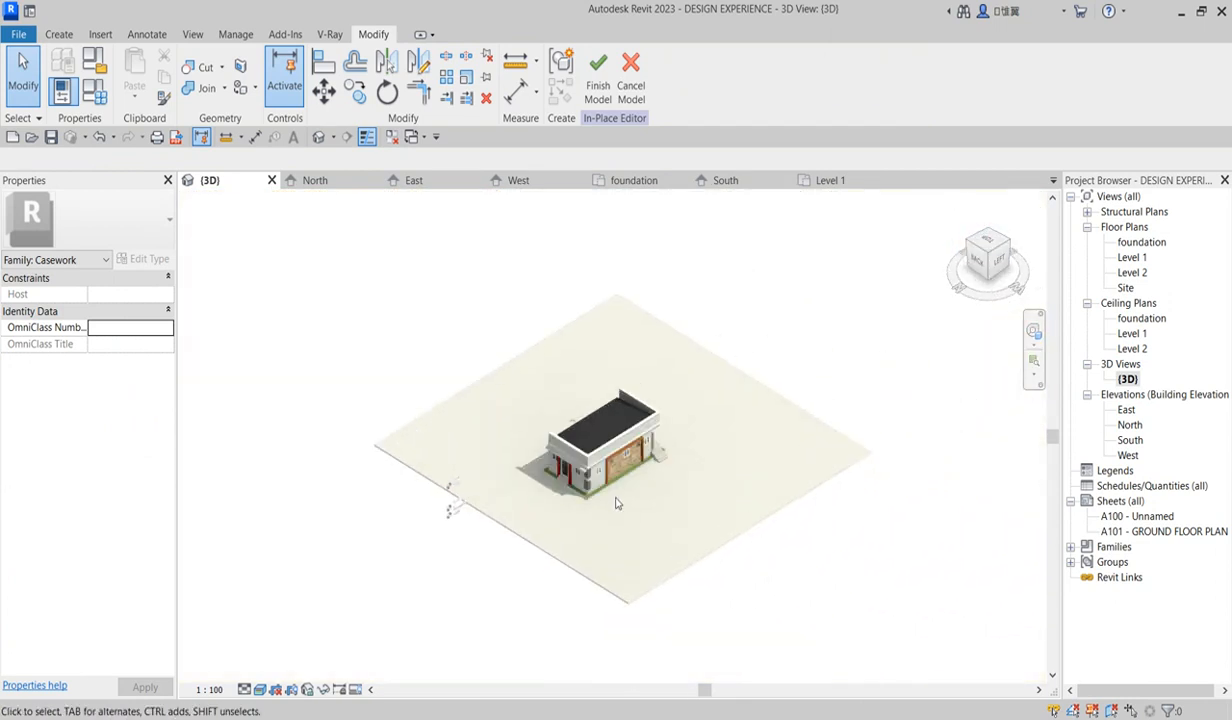
pyautogui.scroll(4, 577, 503)
pyautogui.scroll(4, 560, 480)
pyautogui.scroll(-3, 625, 515)
pyautogui.scroll(-2, 625, 515)
pyautogui.scroll(4, 773, 550)
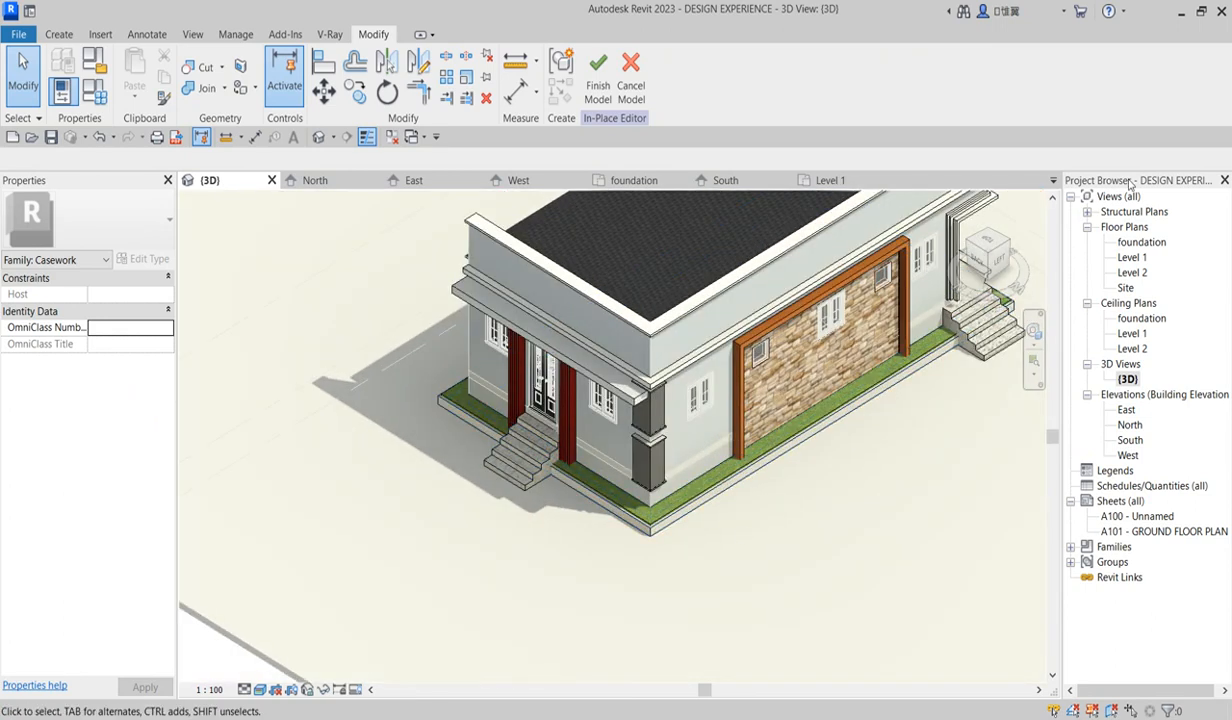
pyautogui.scroll(-2, 790, 470)
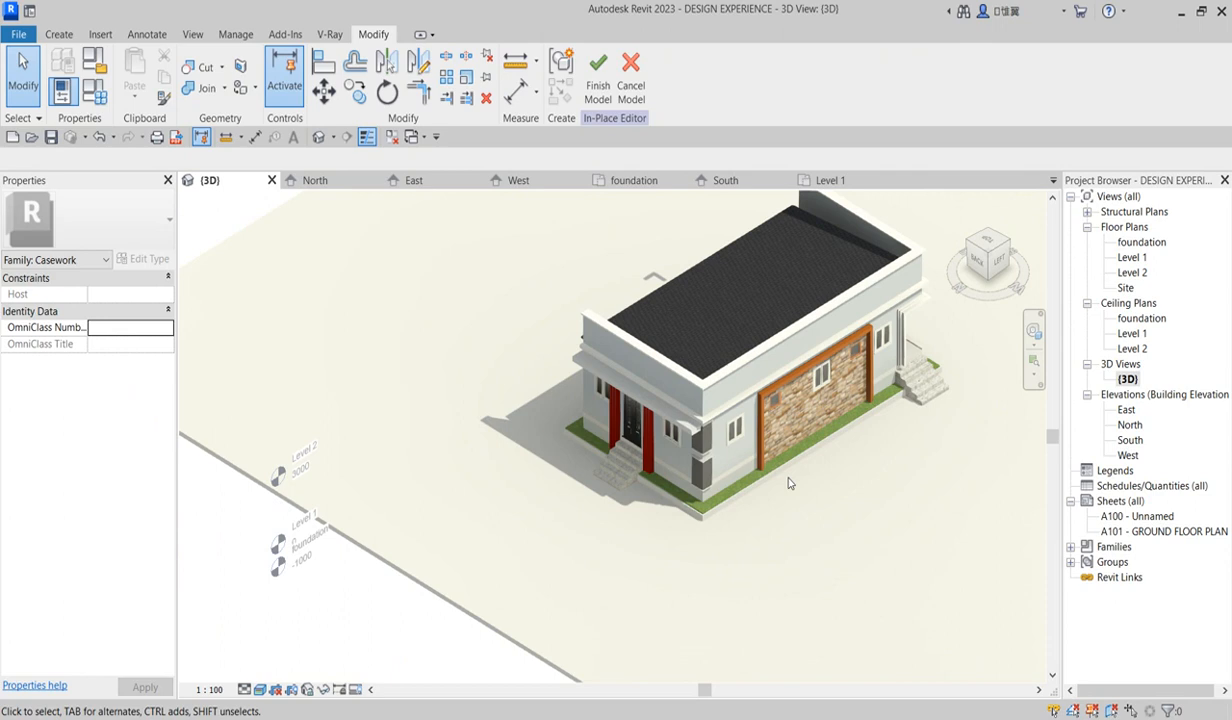
pyautogui.scroll(3, 790, 474)
pyautogui.scroll(-3, 790, 474)
pyautogui.scroll(1, 976, 262)
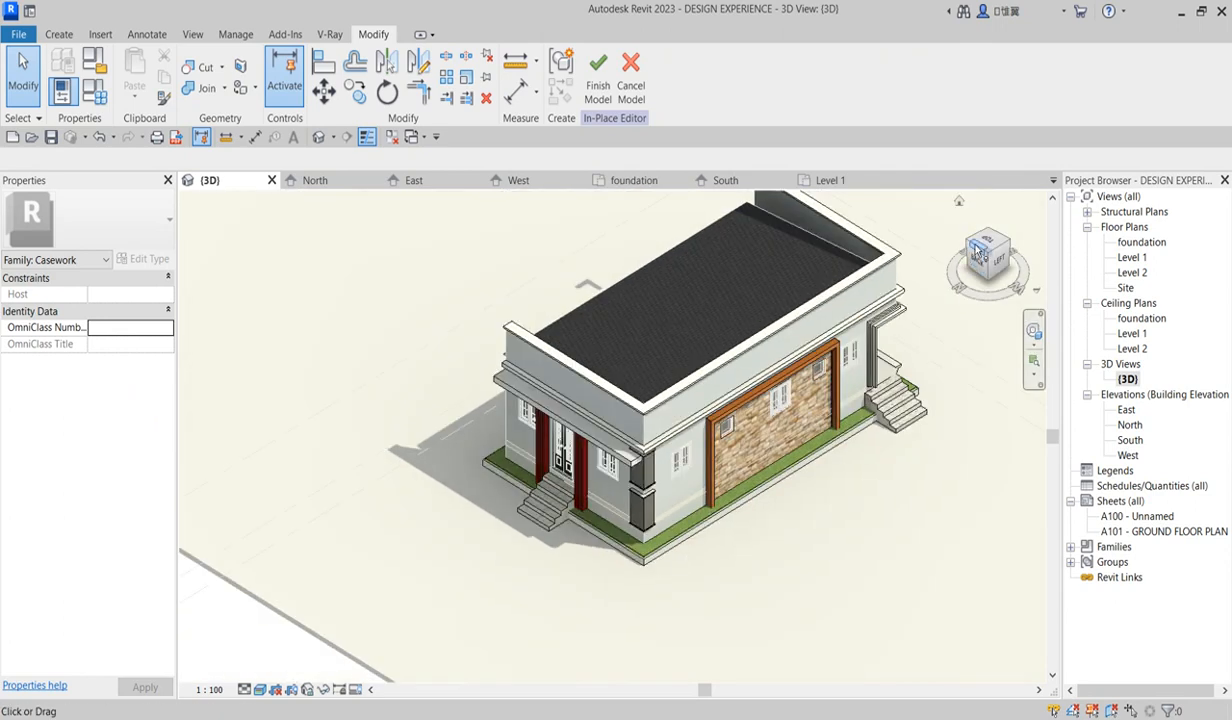
# Examine the rear facade, stone-clad side wall, both entrance steps and surrounding grass strip from different angles and distances
pyautogui.moveTo(968, 248); pyautogui.dragTo(1003, 253)
pyautogui.scroll(2, 778, 472)
pyautogui.scroll(-3, 778, 472)
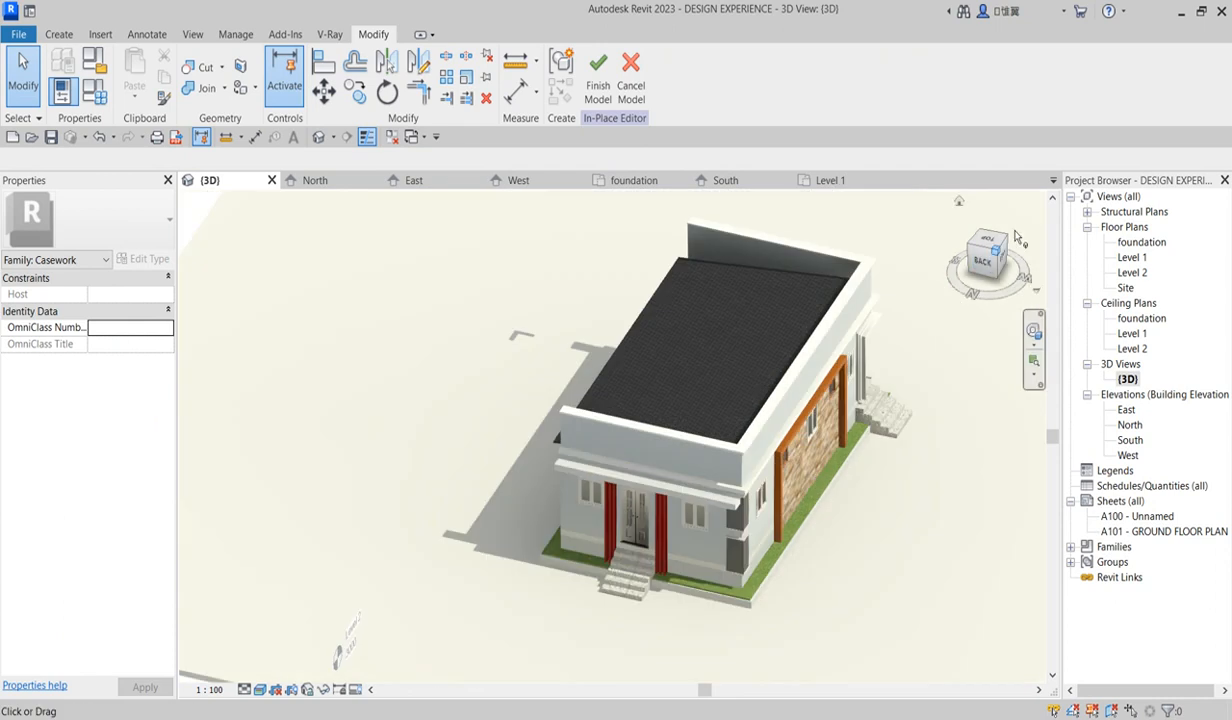
pyautogui.click(1001, 253)
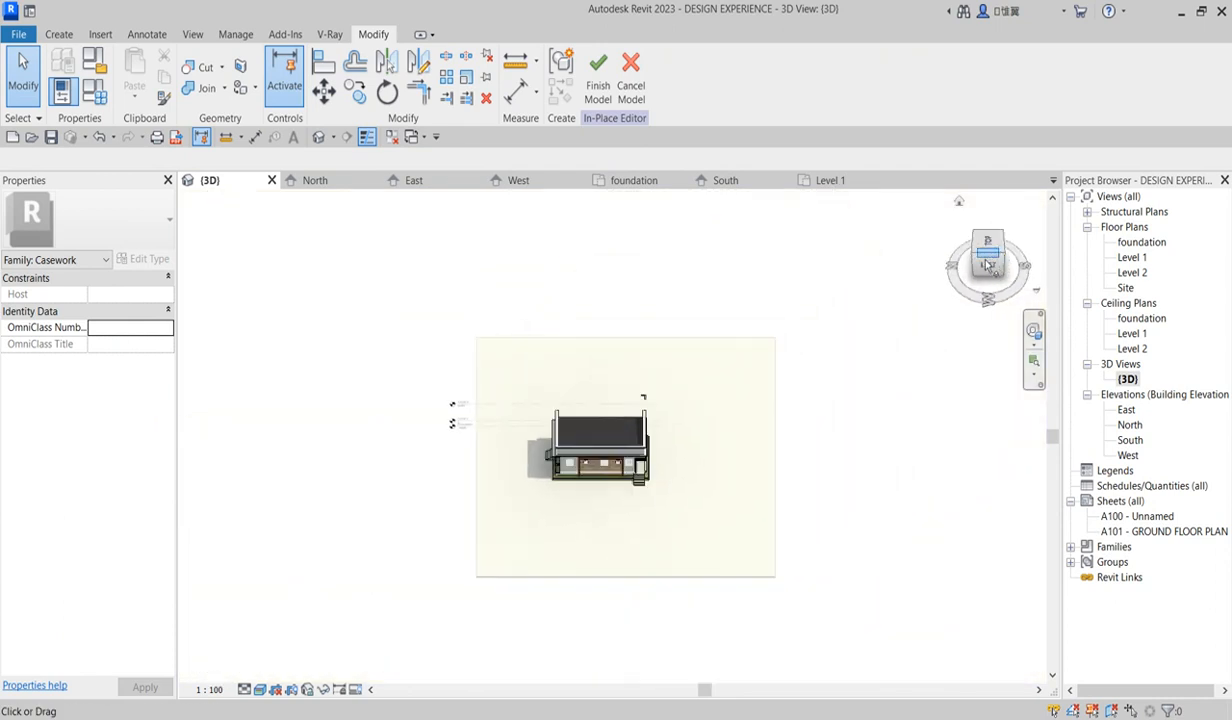
pyautogui.click(985, 262)
pyautogui.scroll(5, 550, 500)
pyautogui.scroll(1, 699, 531)
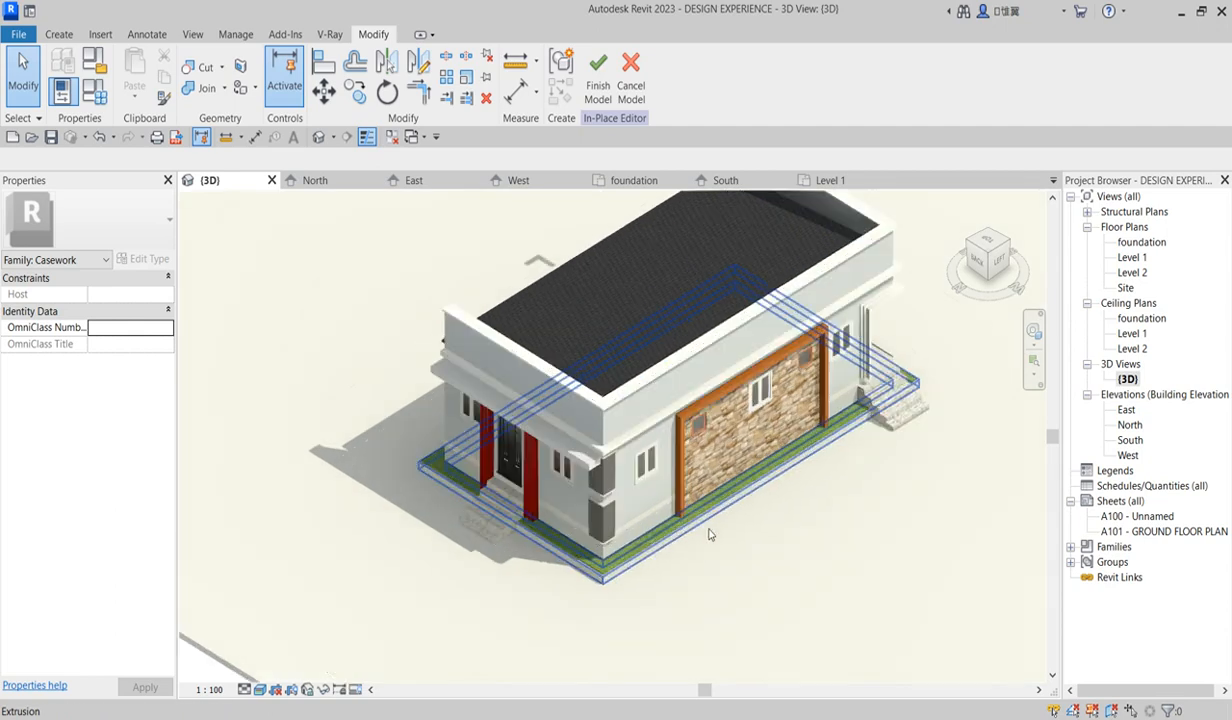
pyautogui.click(779, 539)
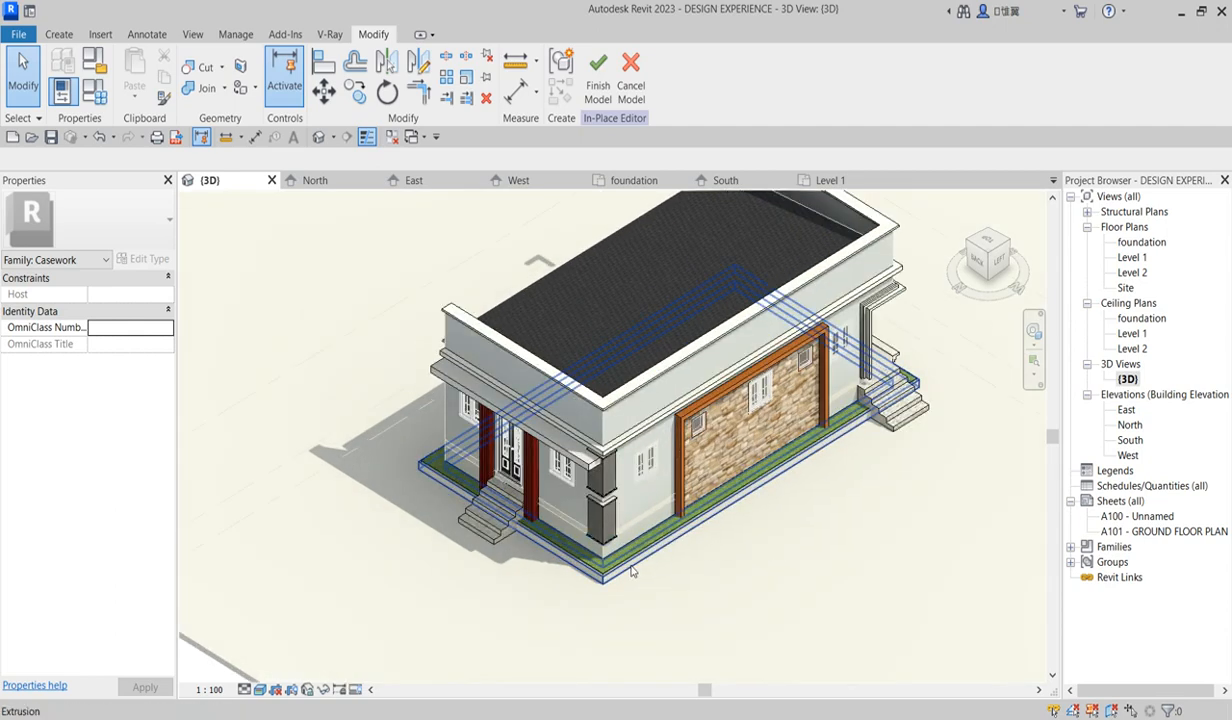
pyautogui.scroll(2, 600, 560)
pyautogui.scroll(-3, 641, 588)
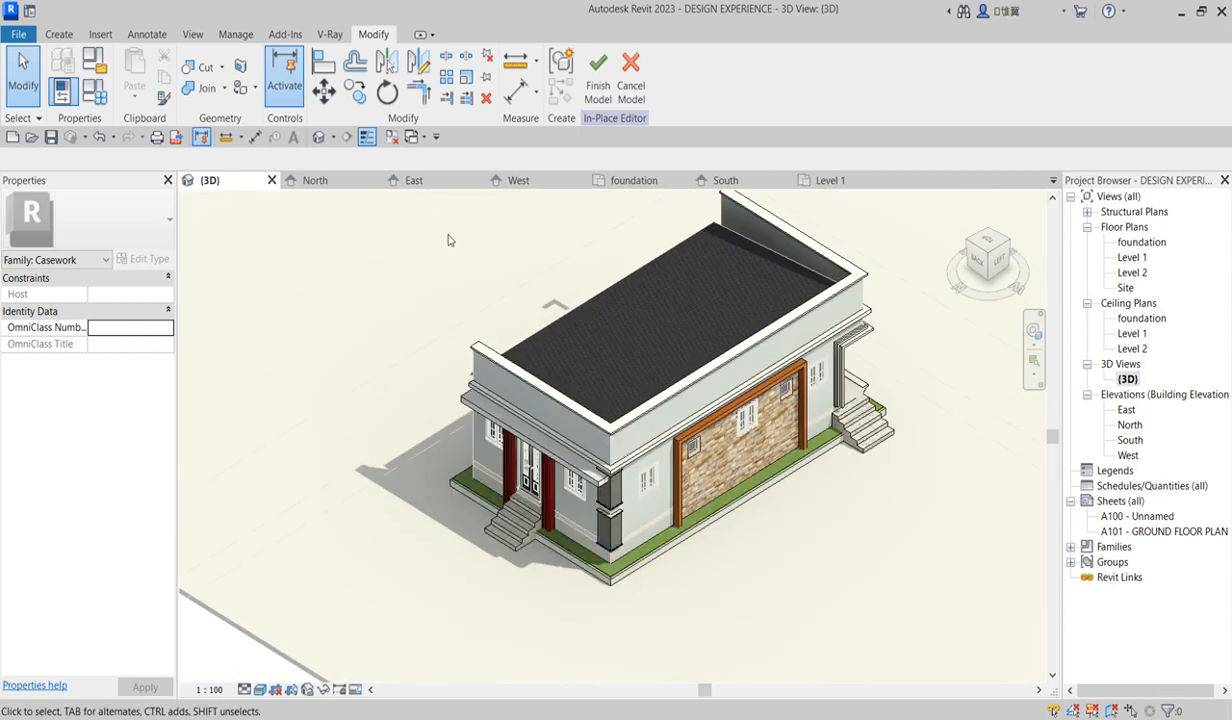
pyautogui.scroll(1, 500, 290)
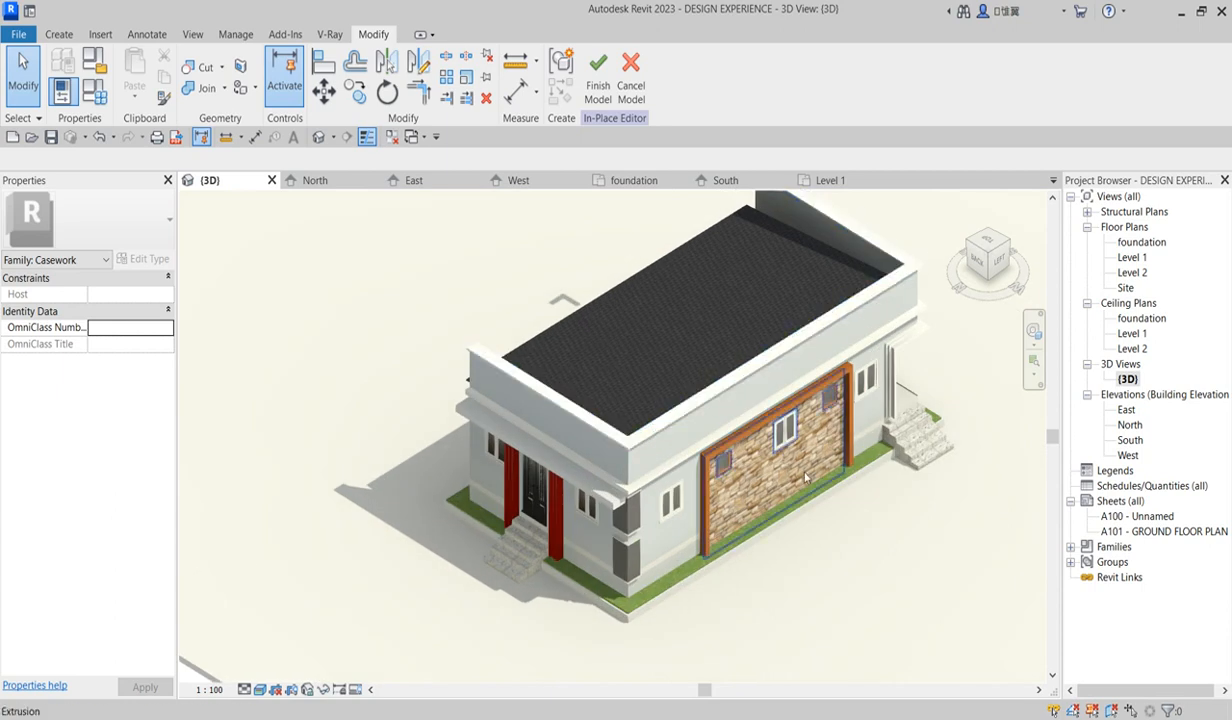
pyautogui.scroll(1, 978, 450)
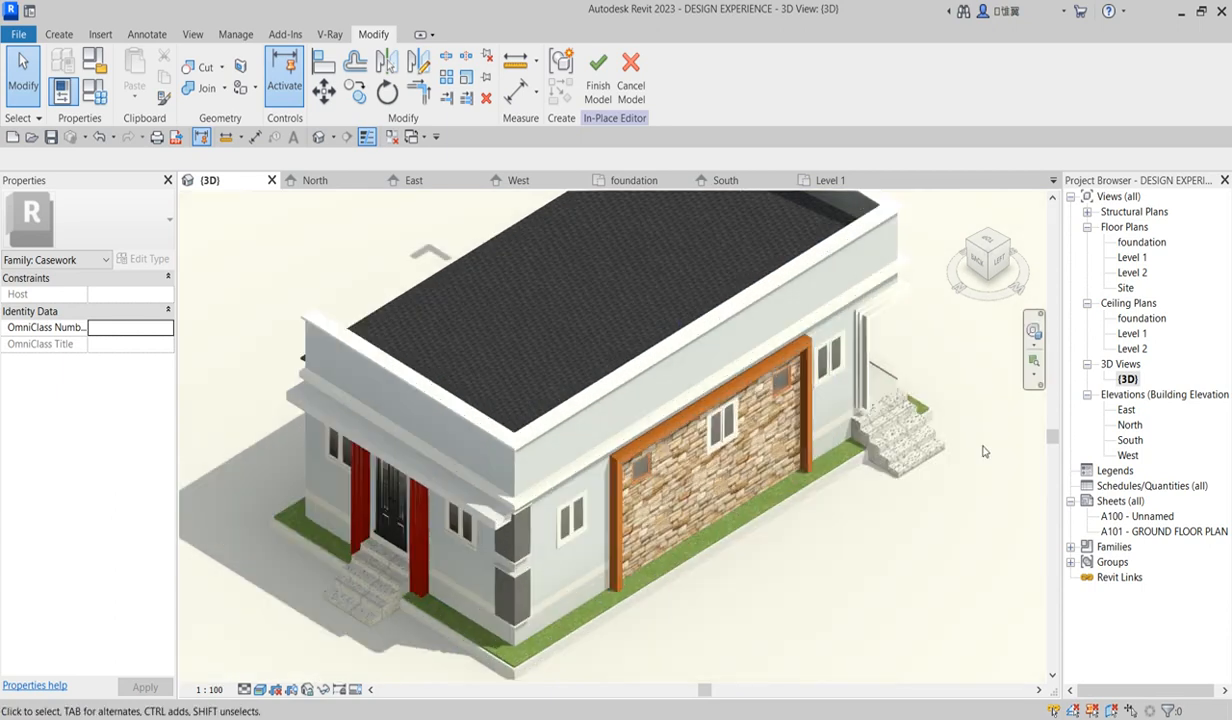
pyautogui.scroll(-4, 983, 452)
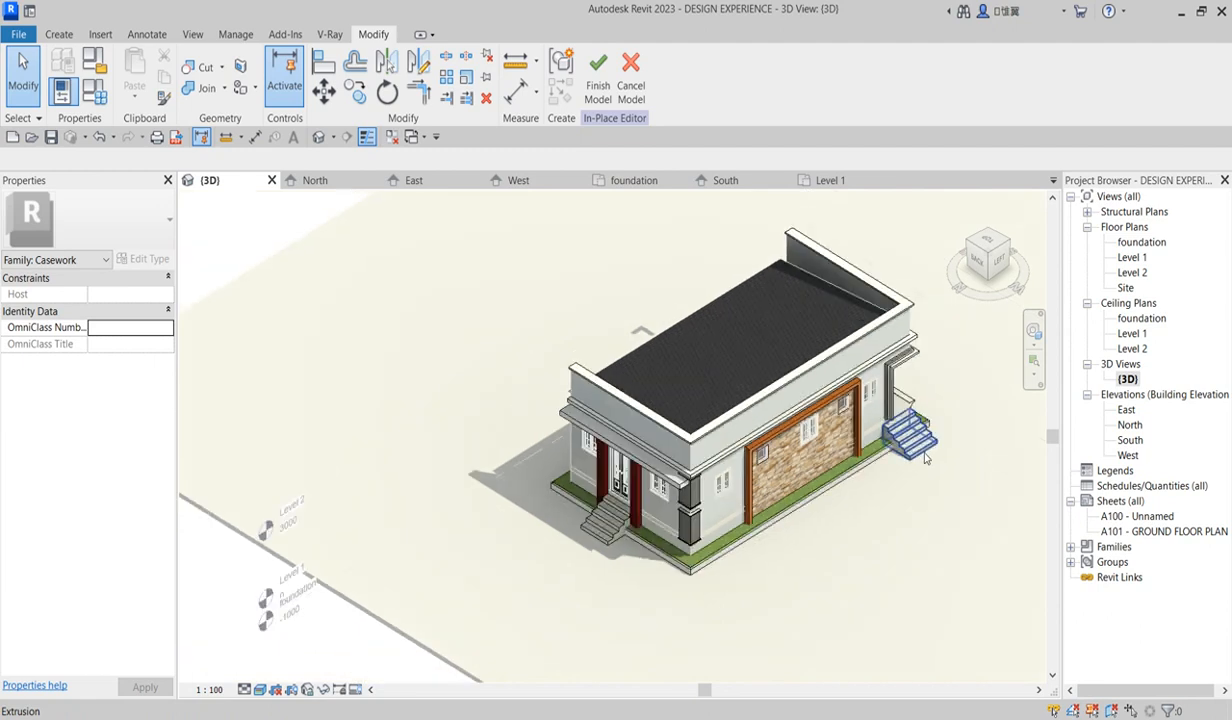
pyautogui.scroll(4, 905, 430)
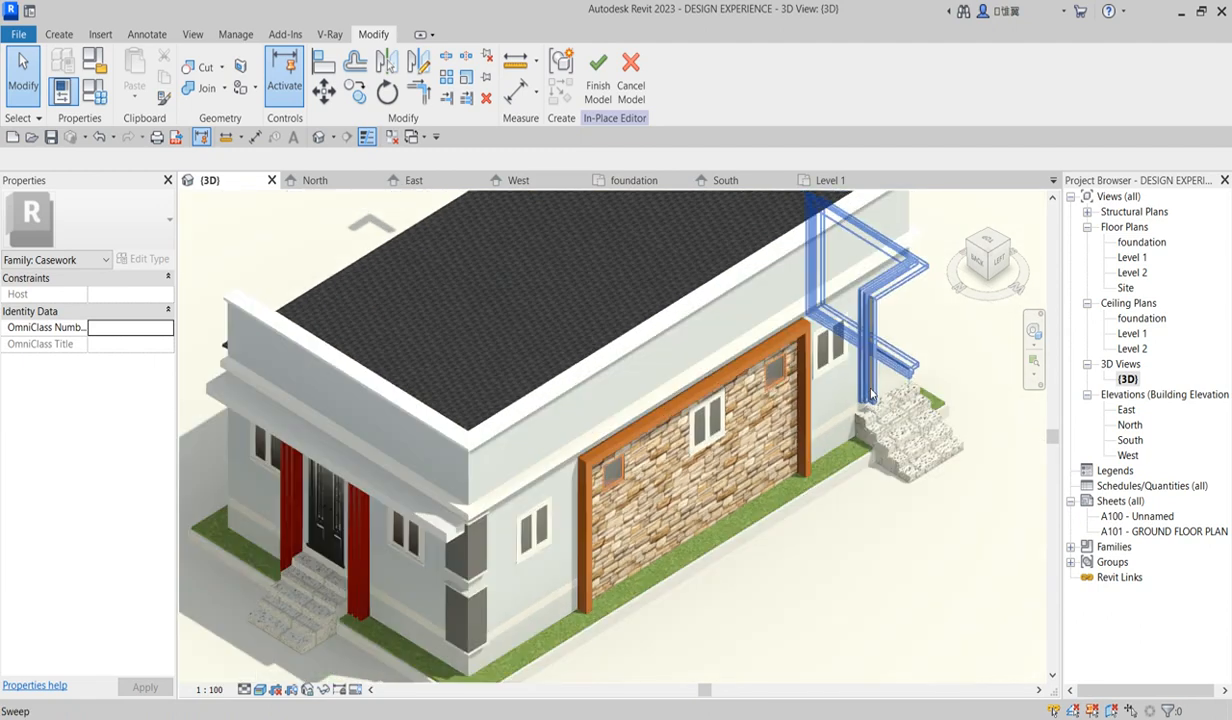
pyautogui.scroll(-4, 870, 395)
pyautogui.scroll(2, 834, 500)
pyautogui.scroll(2, 655, 565)
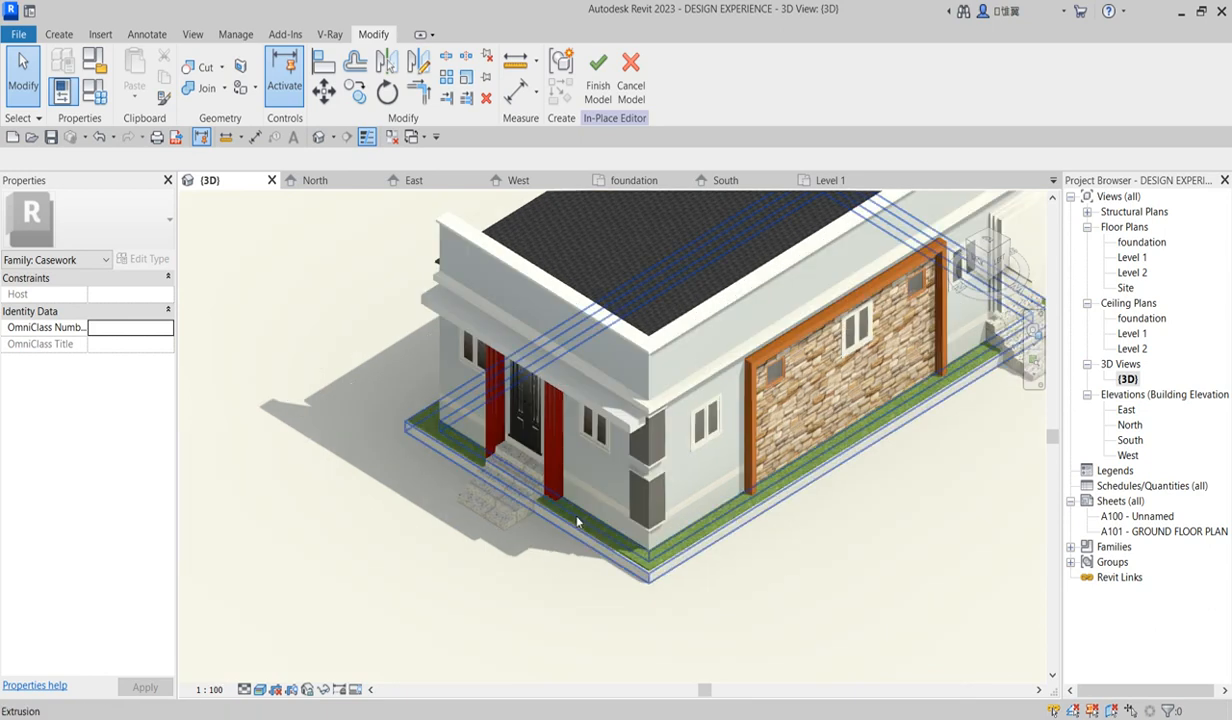
pyautogui.scroll(-2, 470, 572)
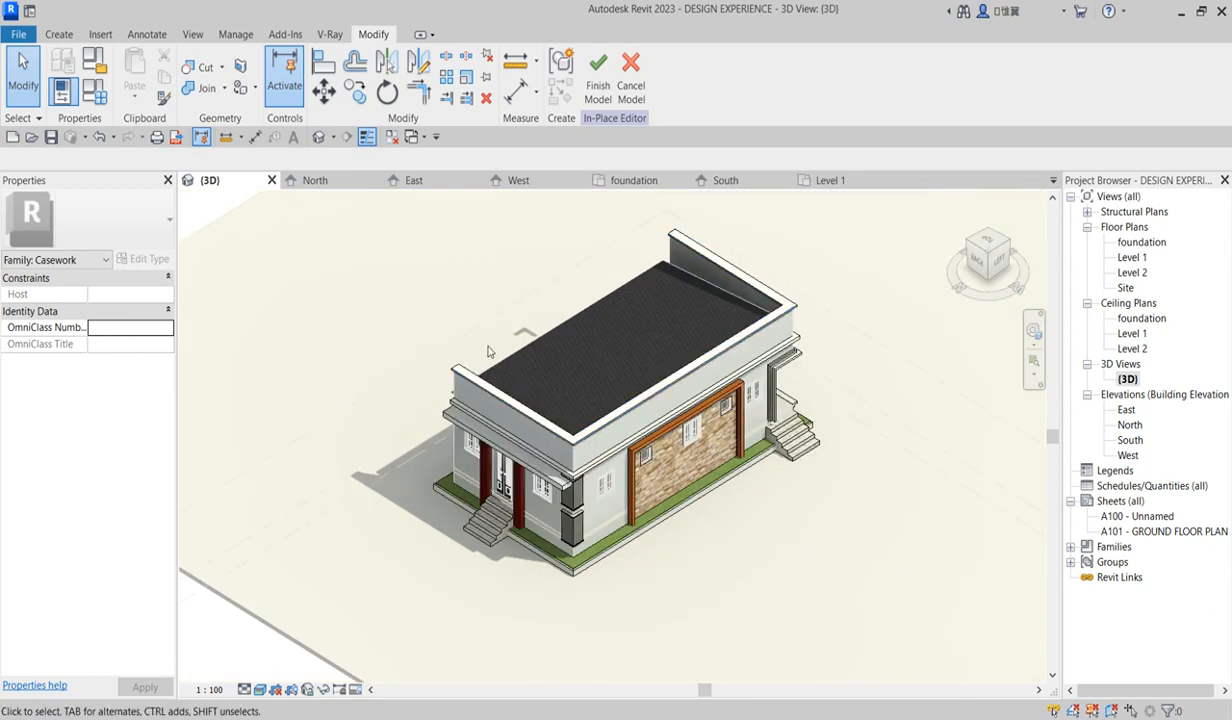
pyautogui.scroll(1, 483, 349)
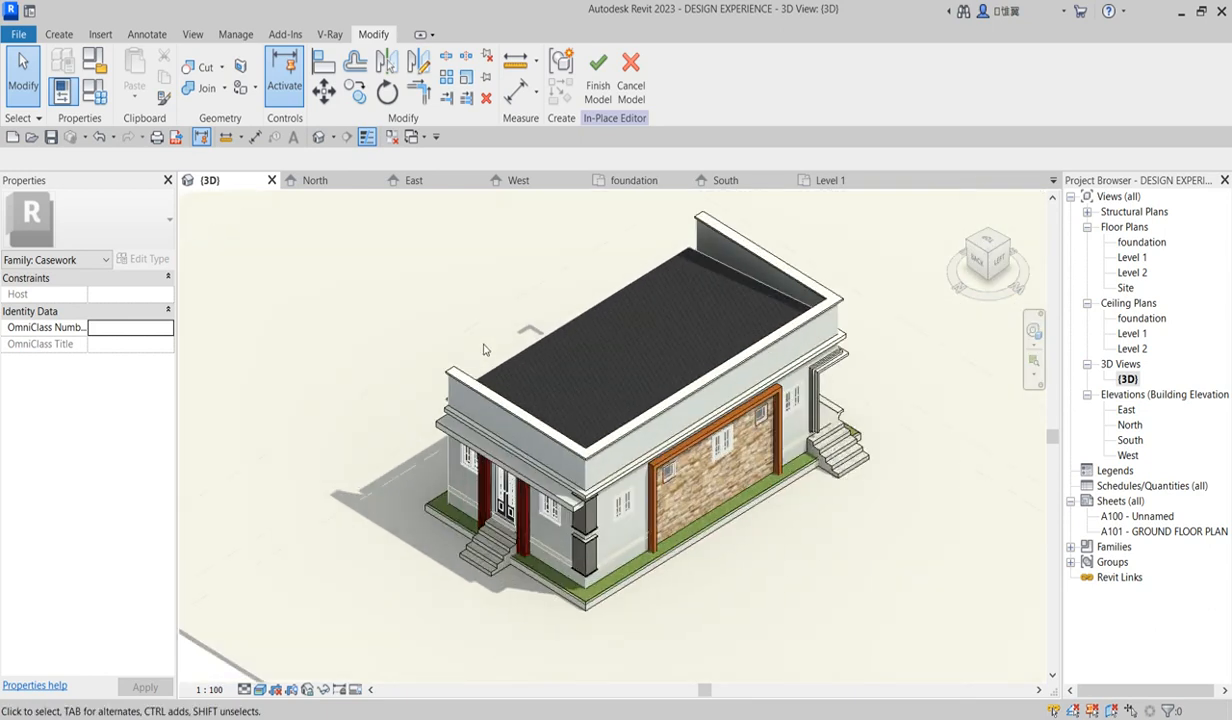